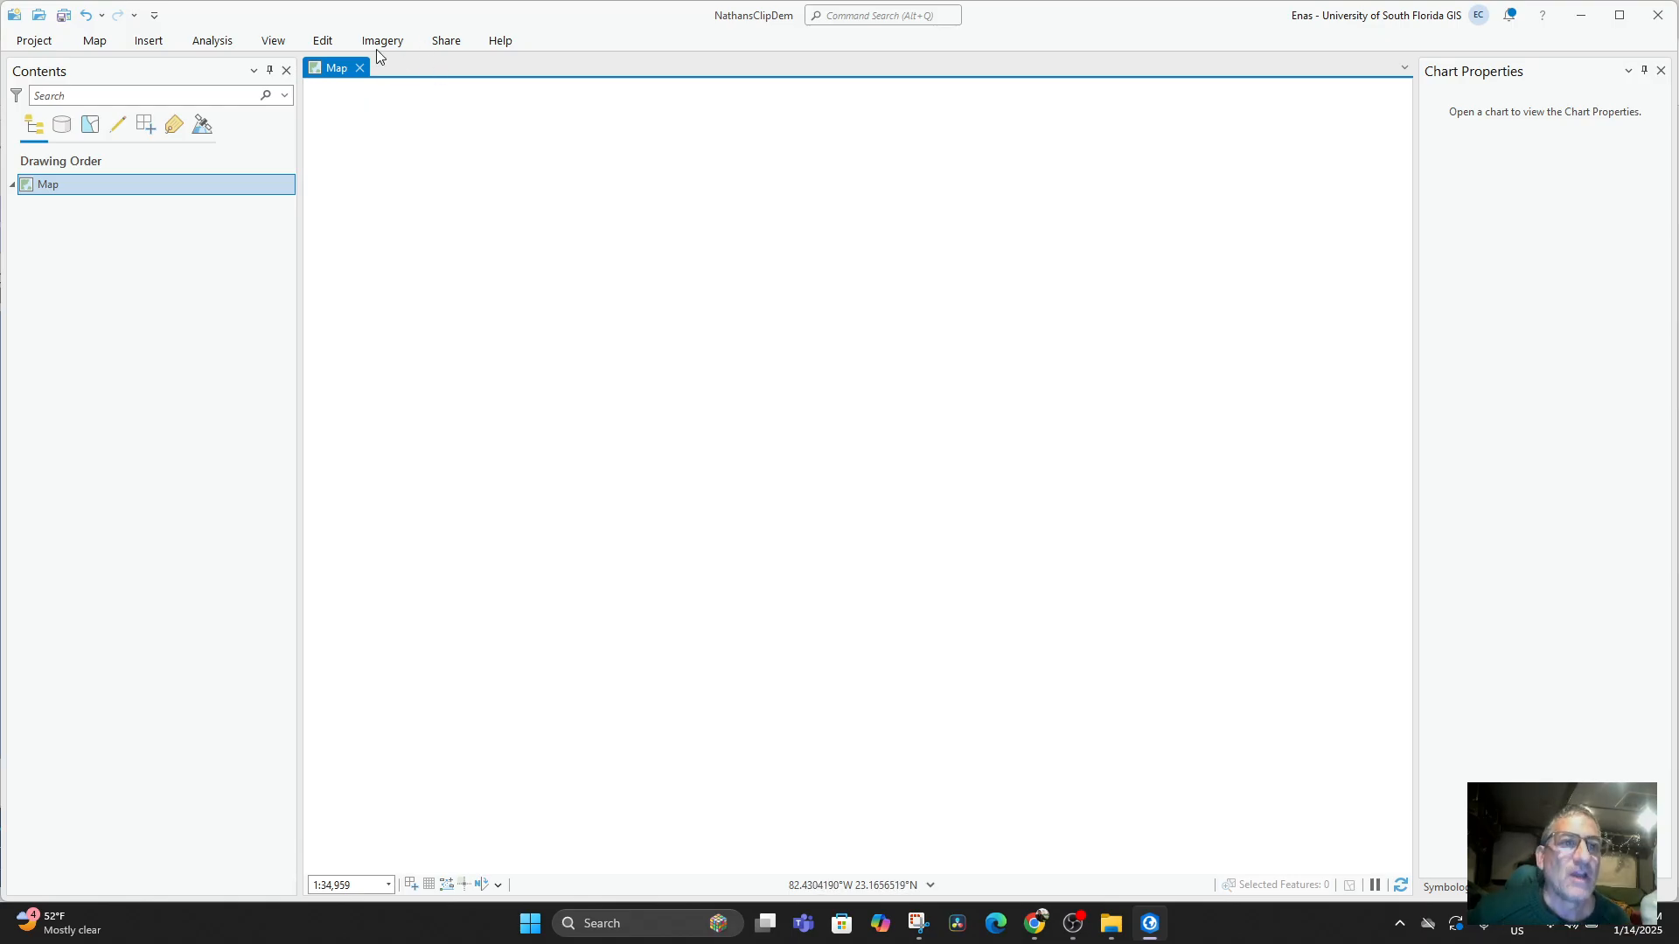
Add the Imagery Hybrid basemap to the empty map.
click(87, 41)
click(330, 83)
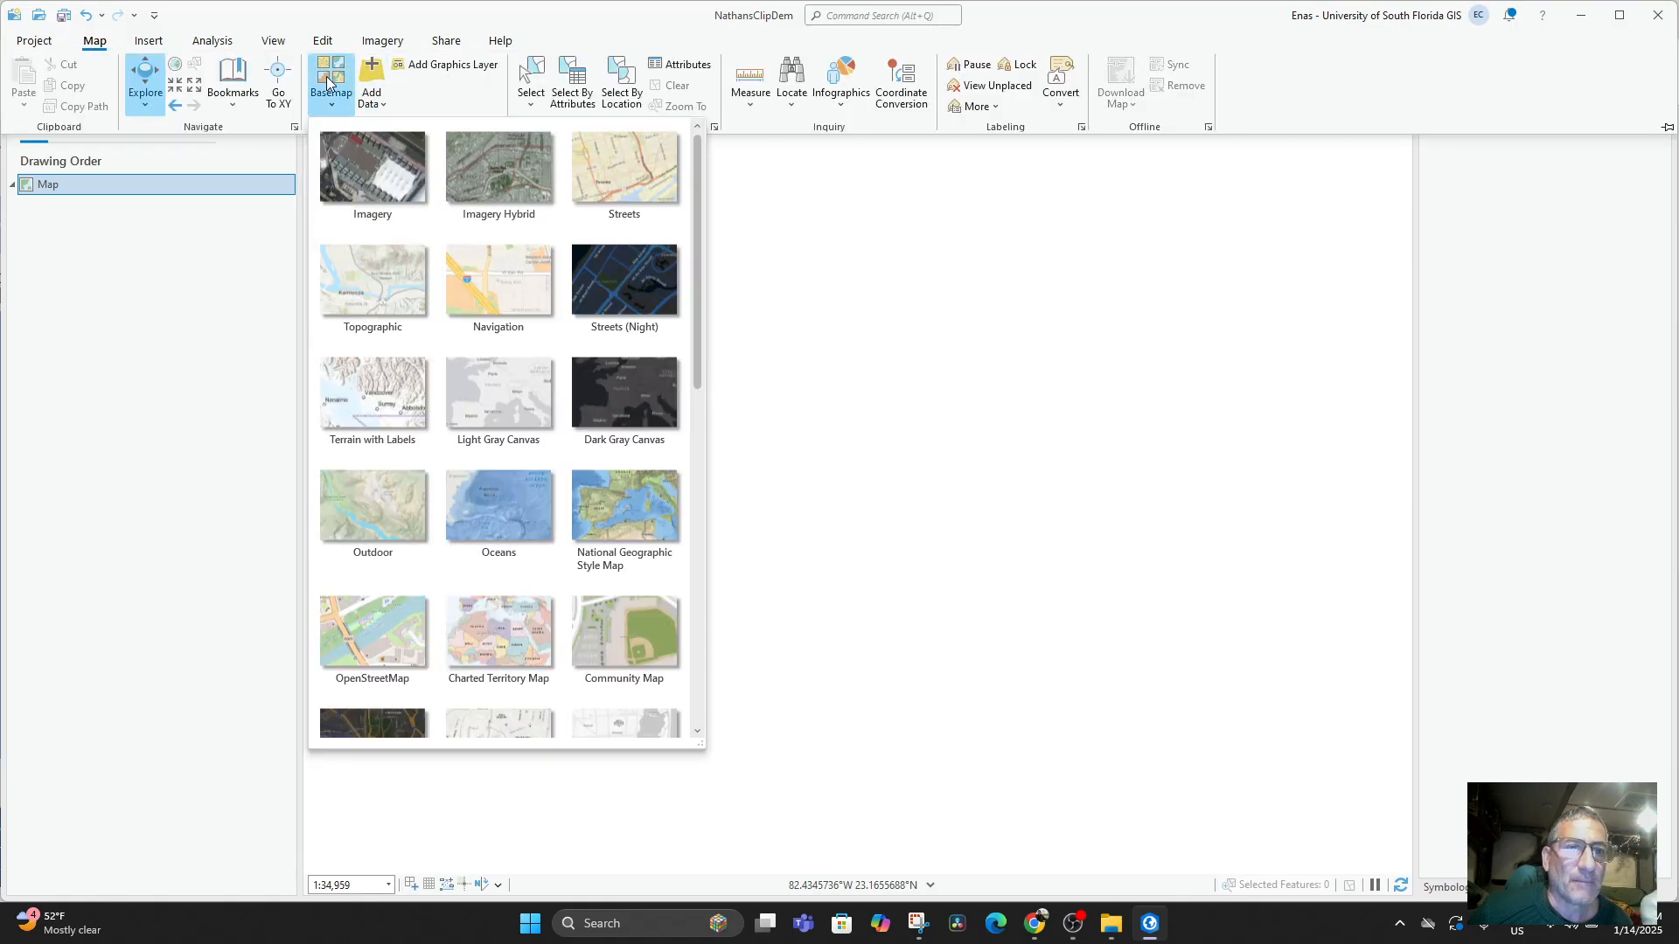
click(502, 178)
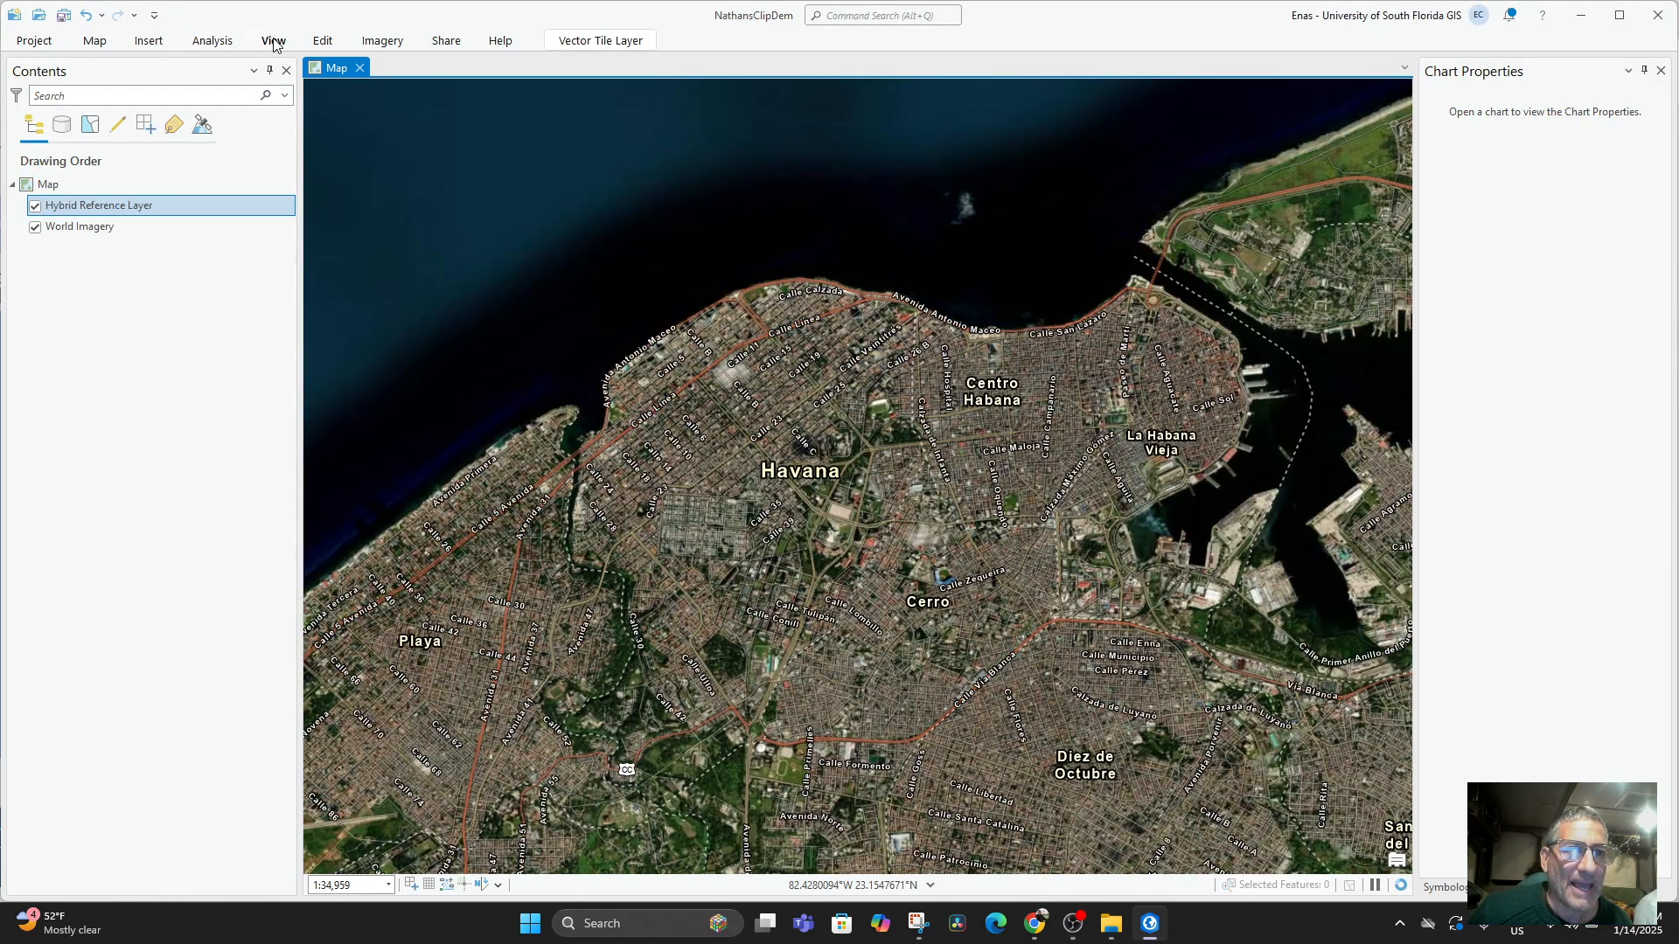
Switch the map's basemap to Imagery without labels.
click(94, 43)
click(348, 92)
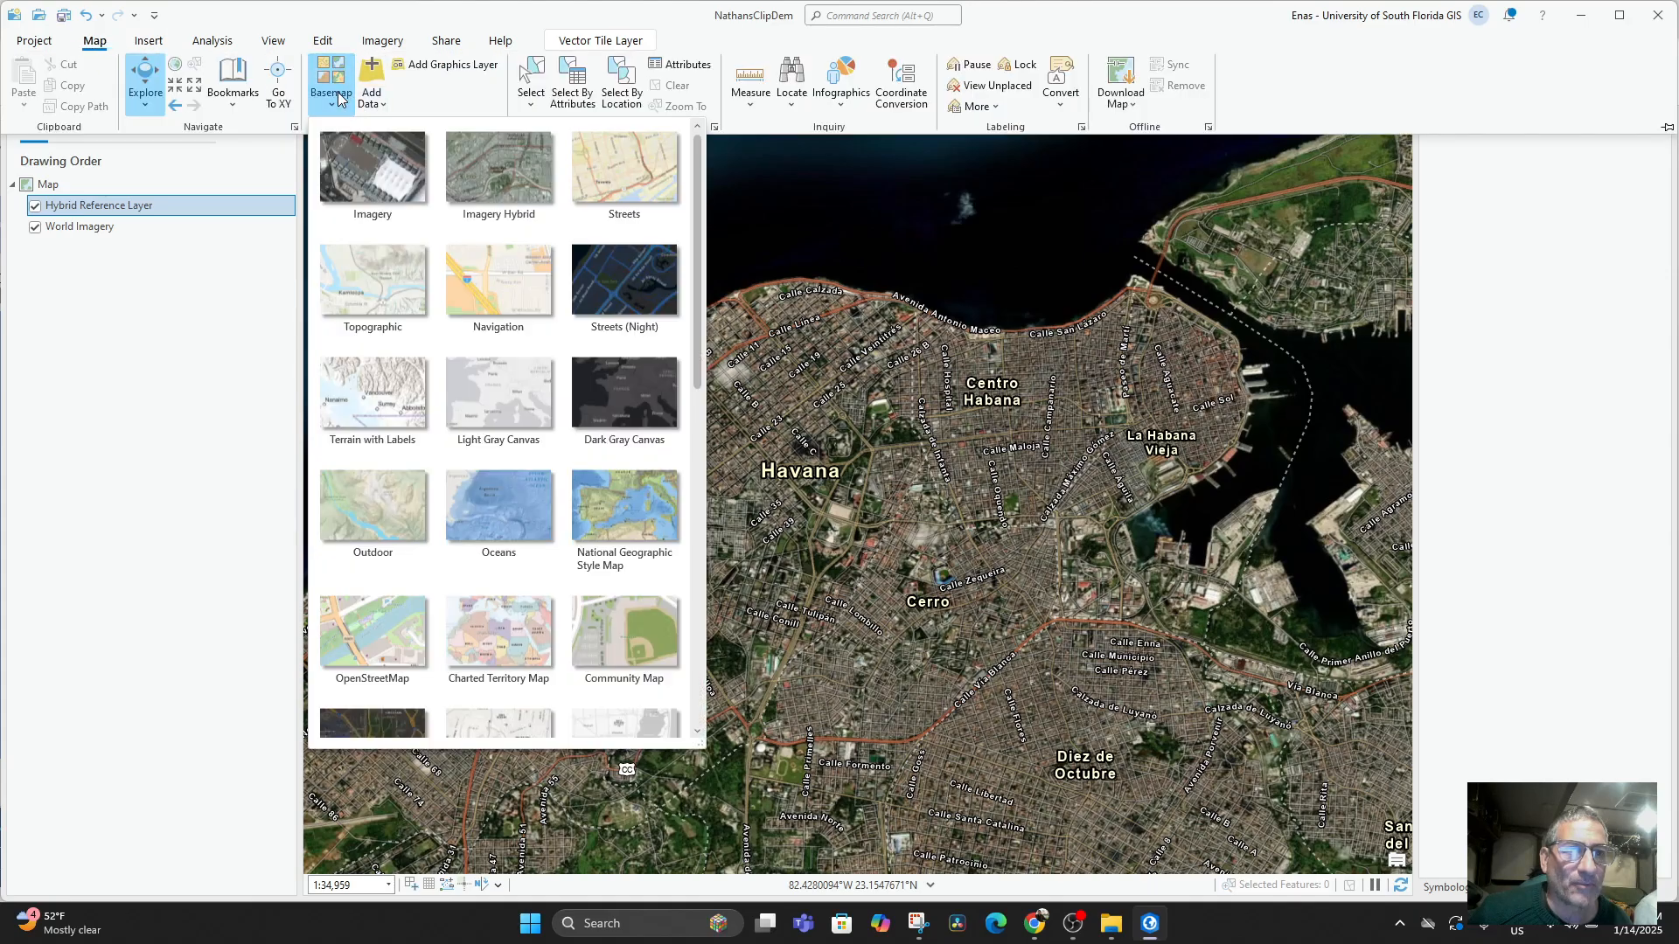
click(375, 164)
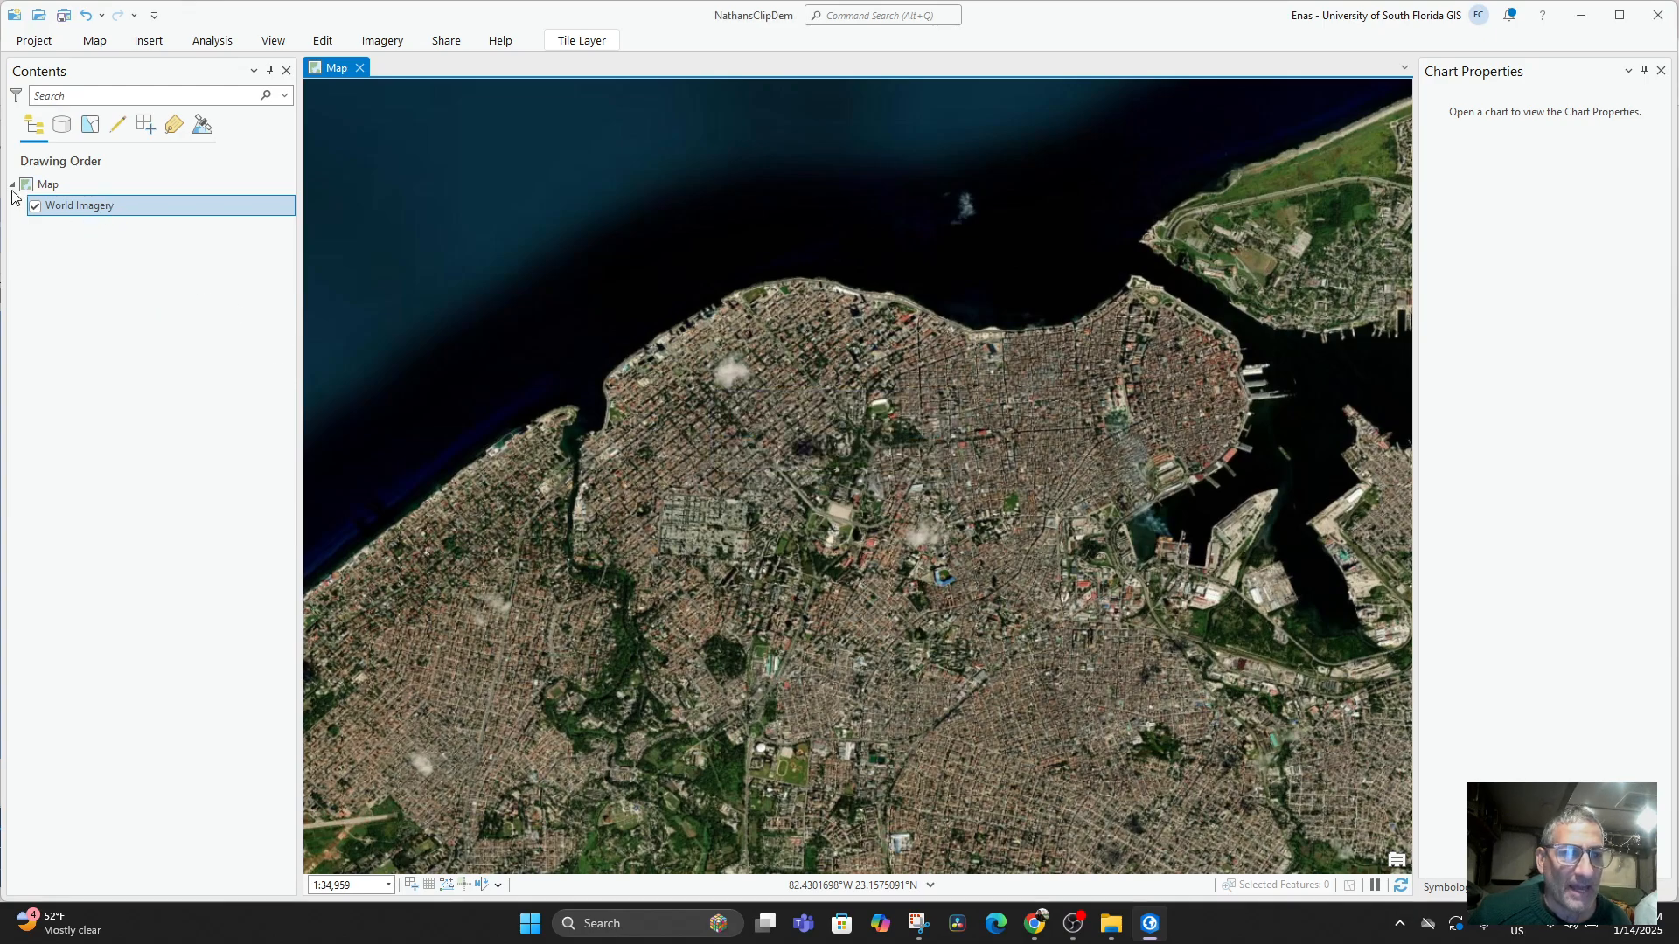
click(48, 247)
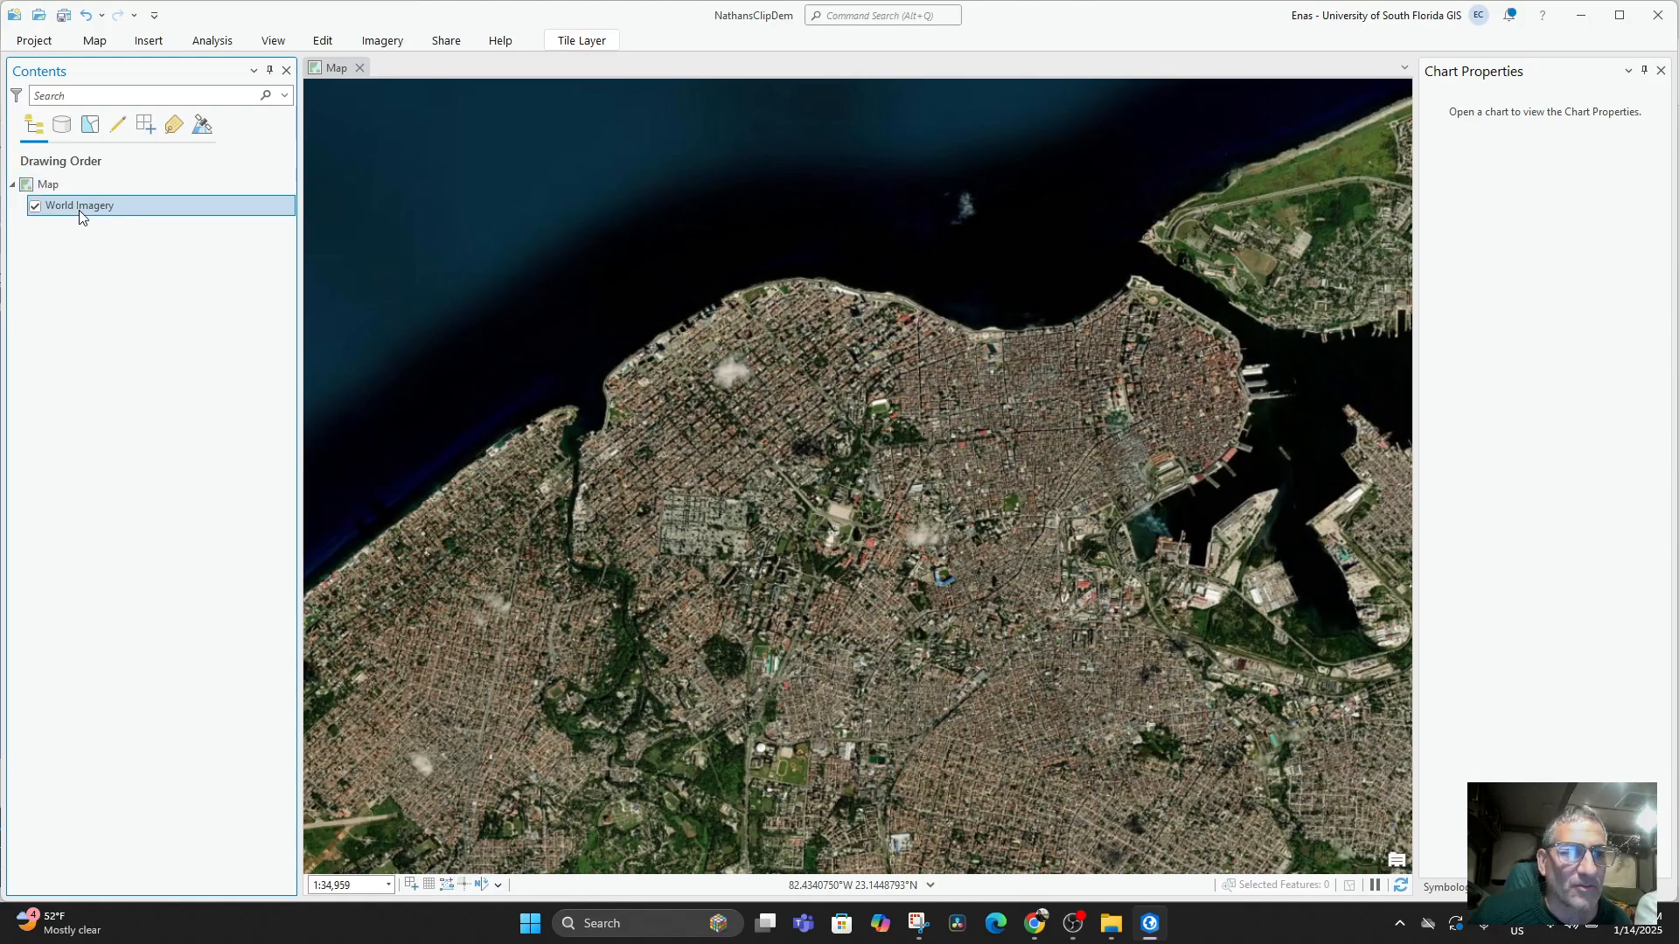
Switch the map's basemap back to Imagery Hybrid.
click(94, 41)
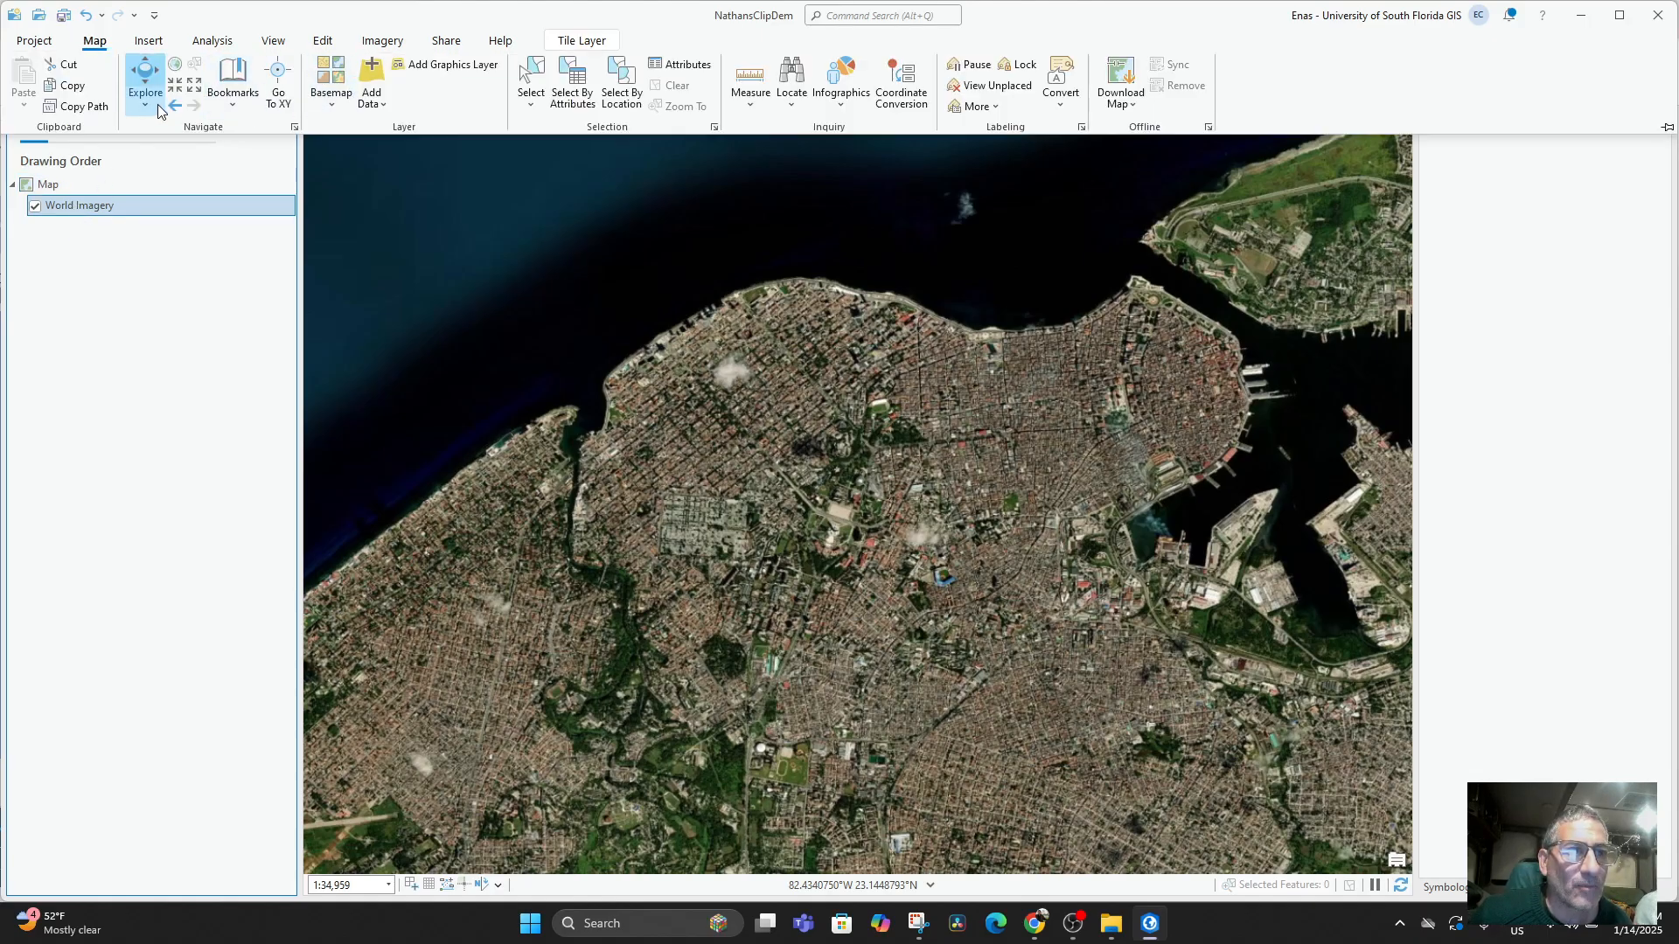
click(329, 103)
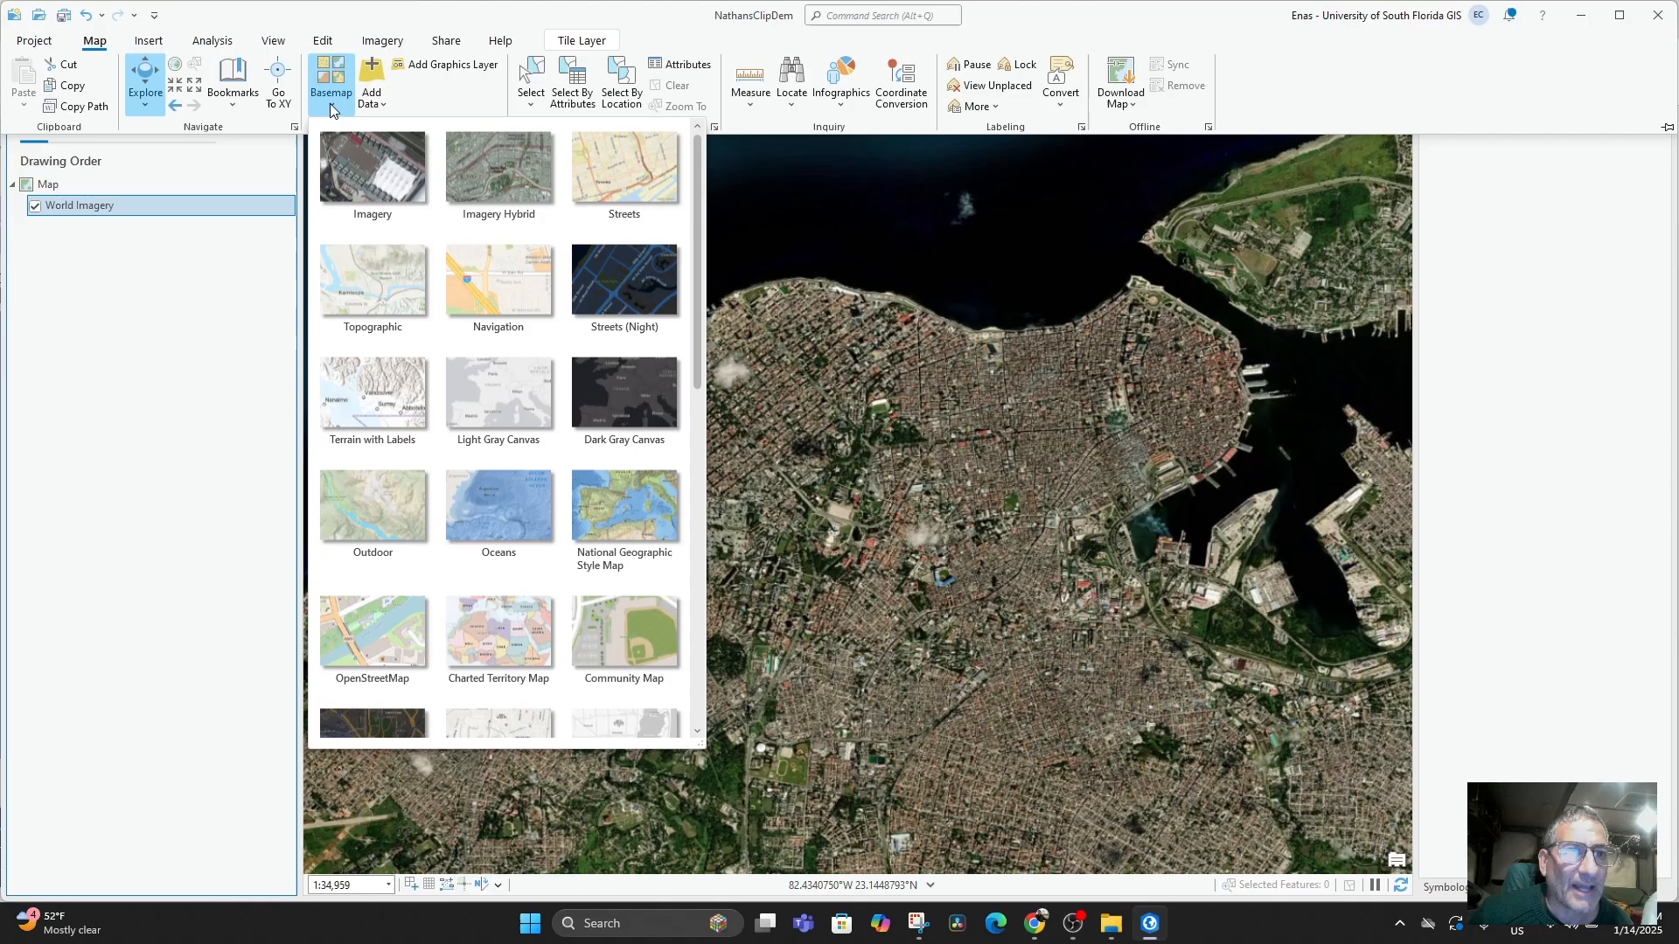
click(480, 180)
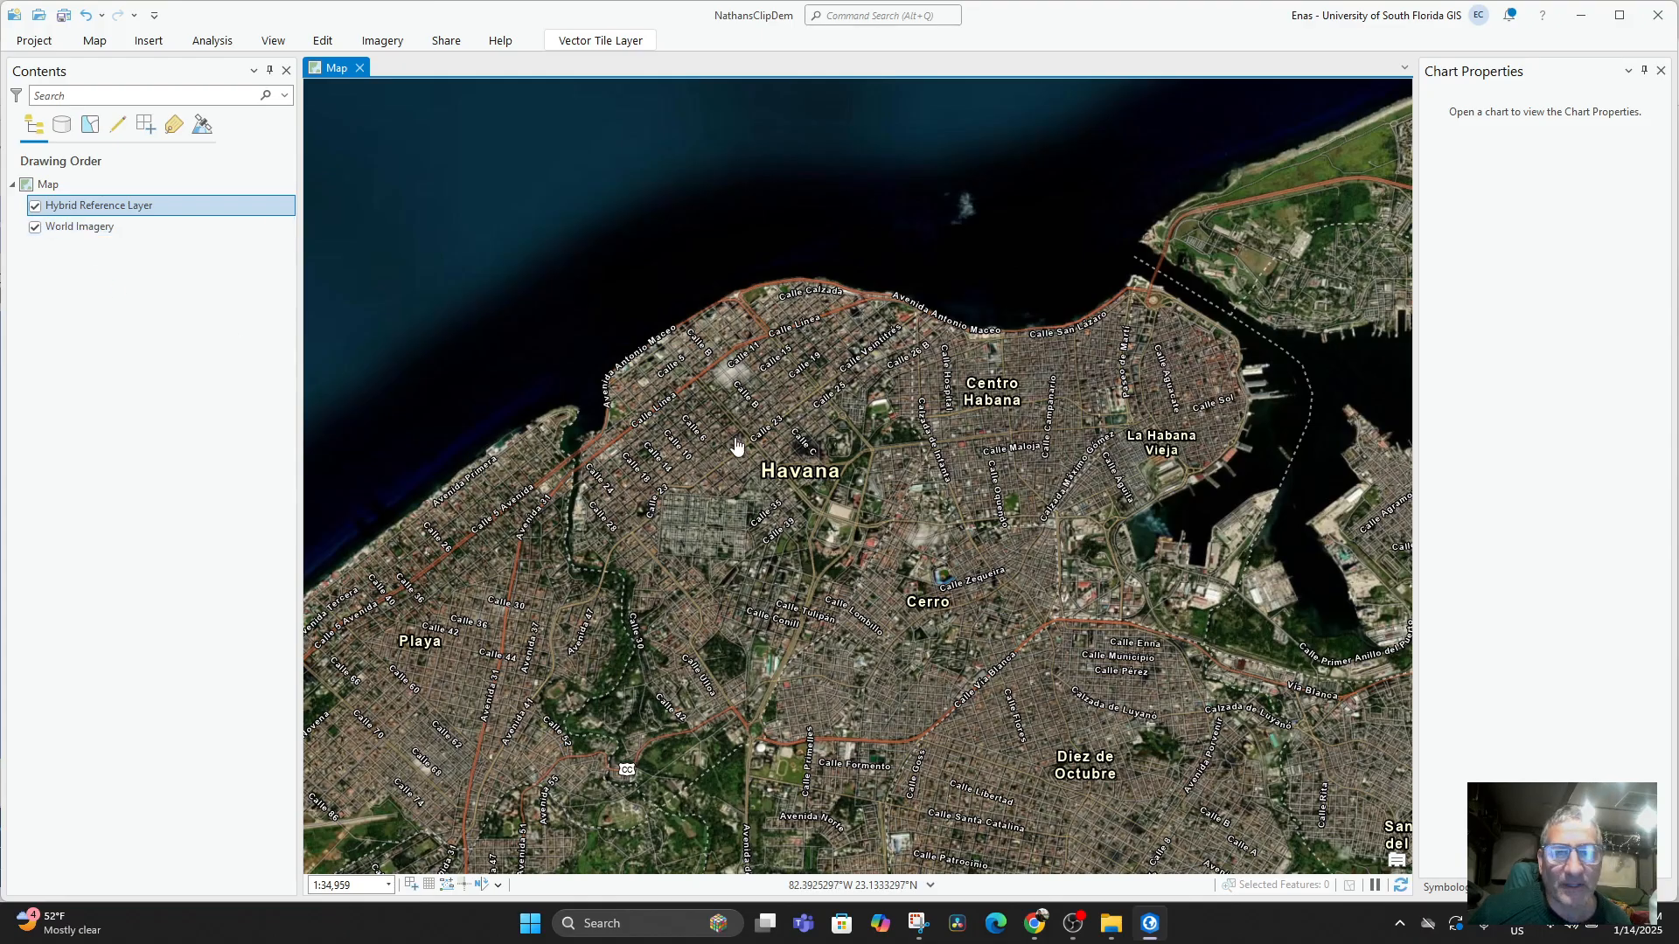
Toggle the Hybrid Reference Layer off and on over Havana to compare the imagery with and without labels.
scroll(739, 450, down, 3)
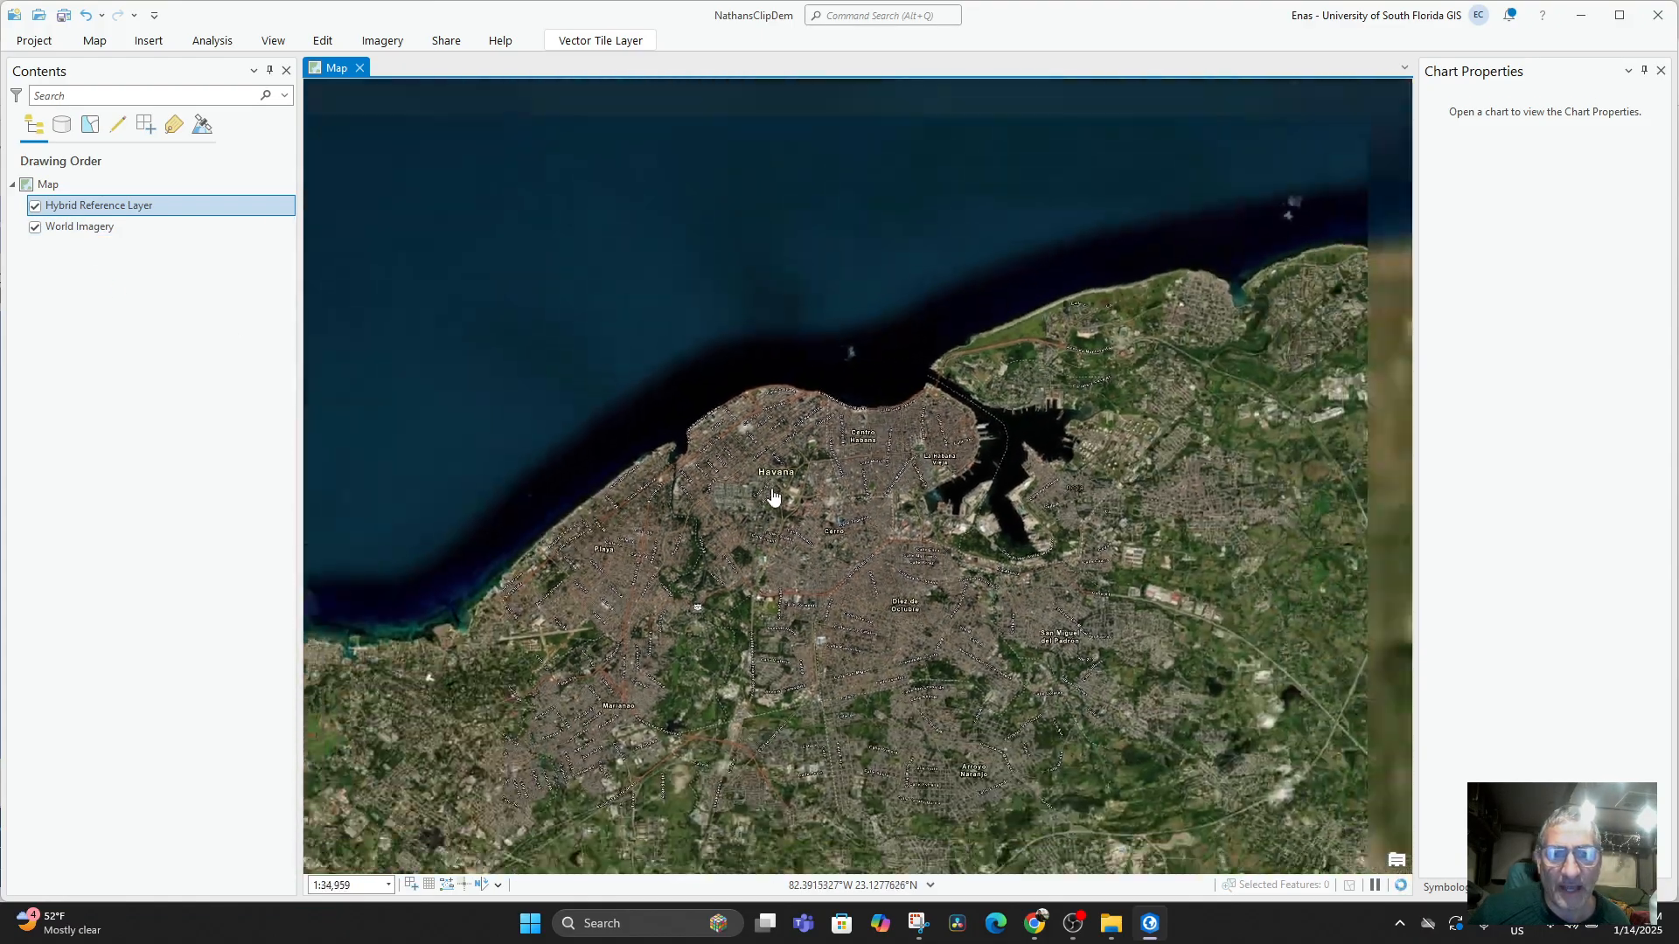
click(36, 207)
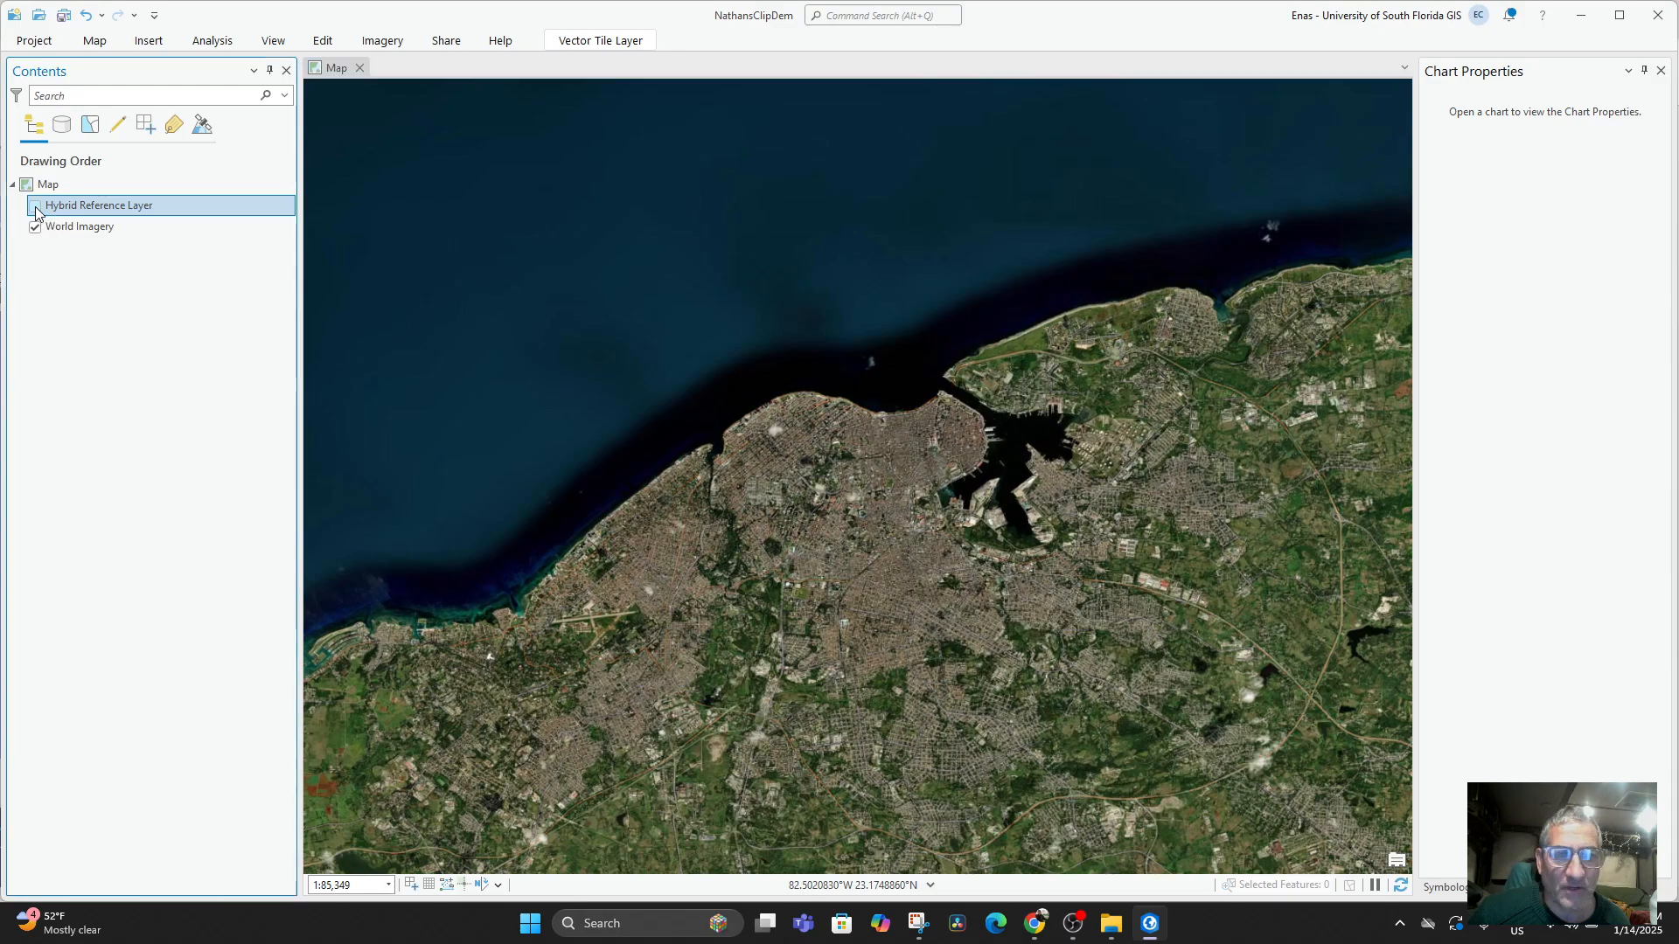
click(35, 206)
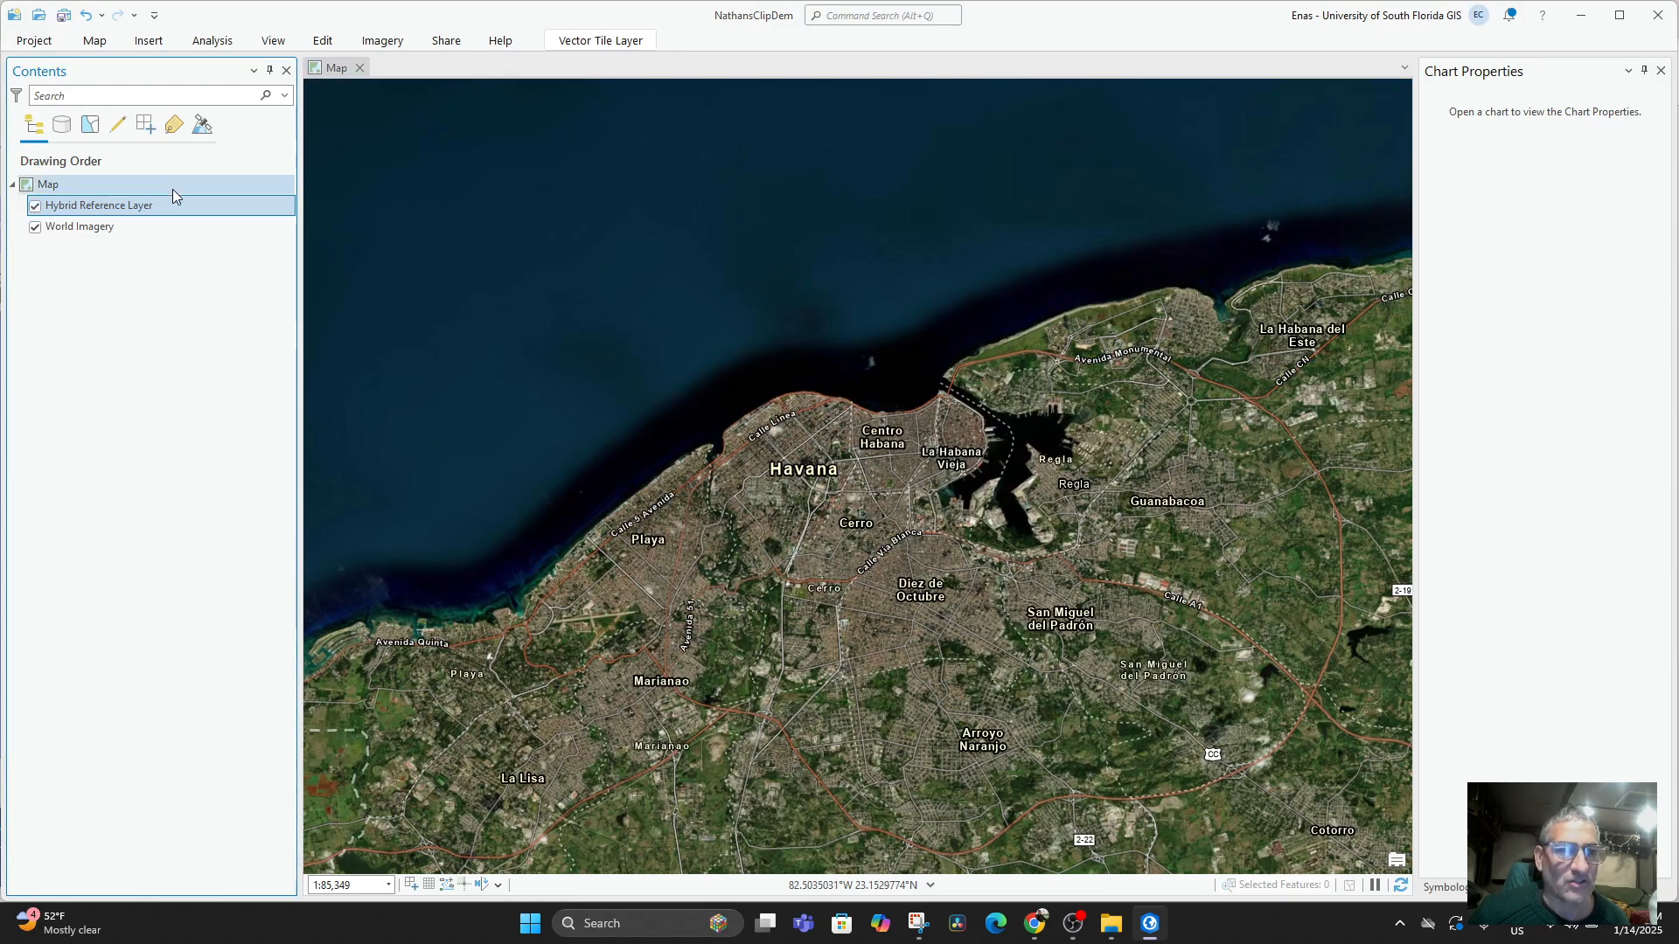
click(32, 208)
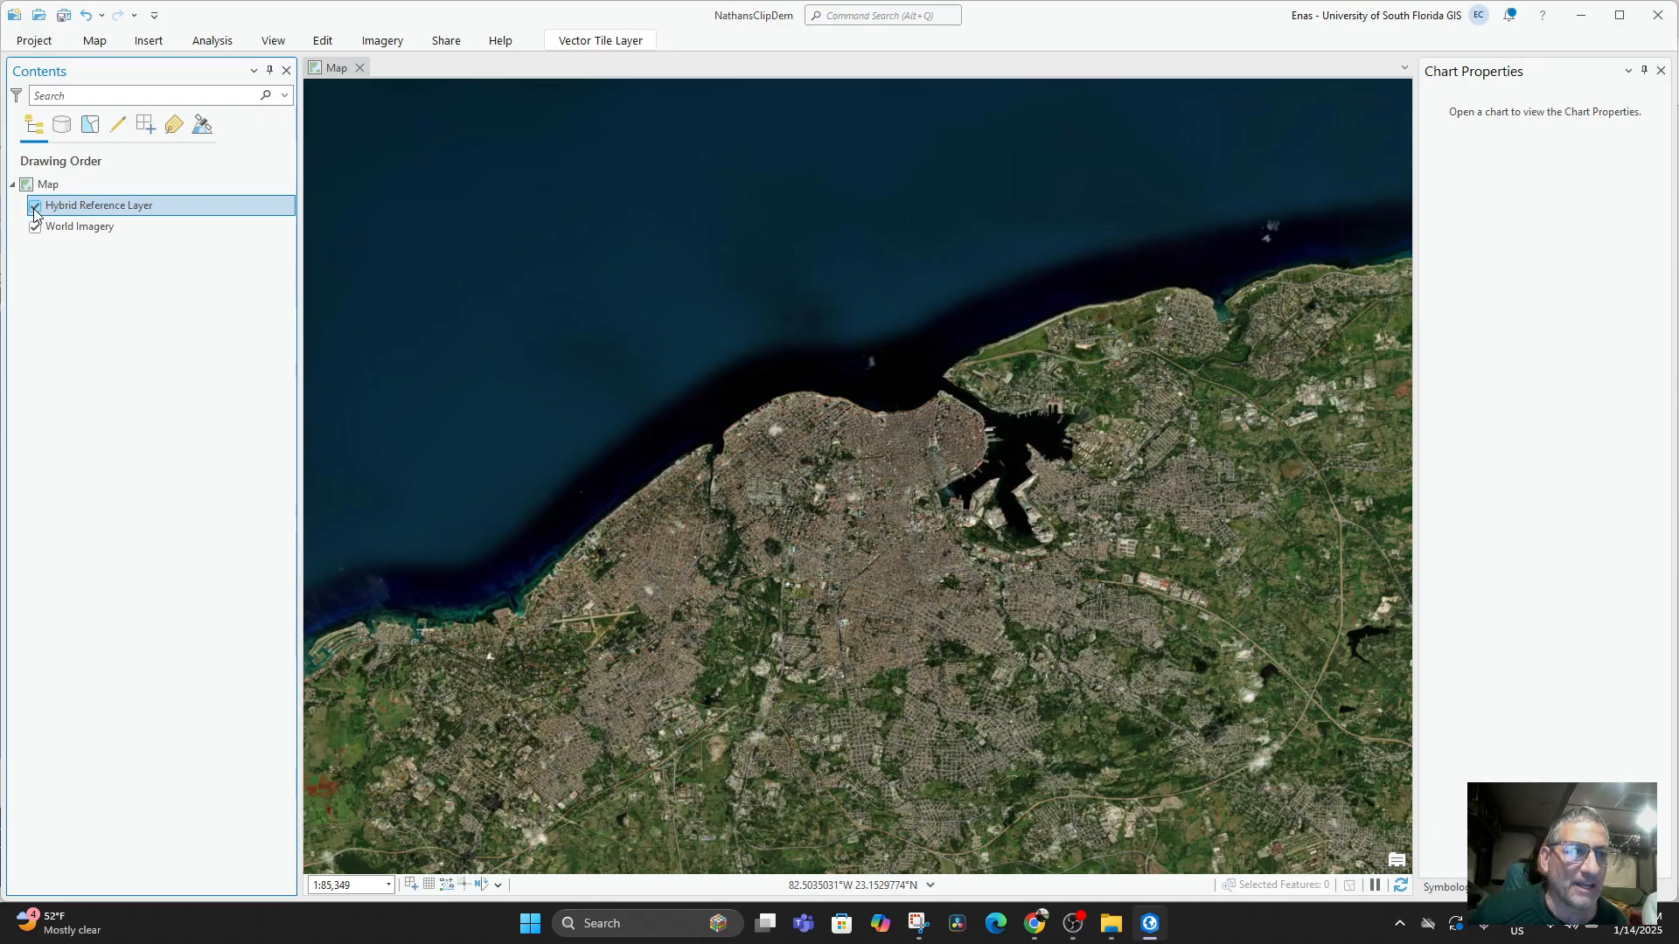
Examine Havana and its surrounding districts and coastline on the labelled imagery.
scroll(975, 500, up, 3)
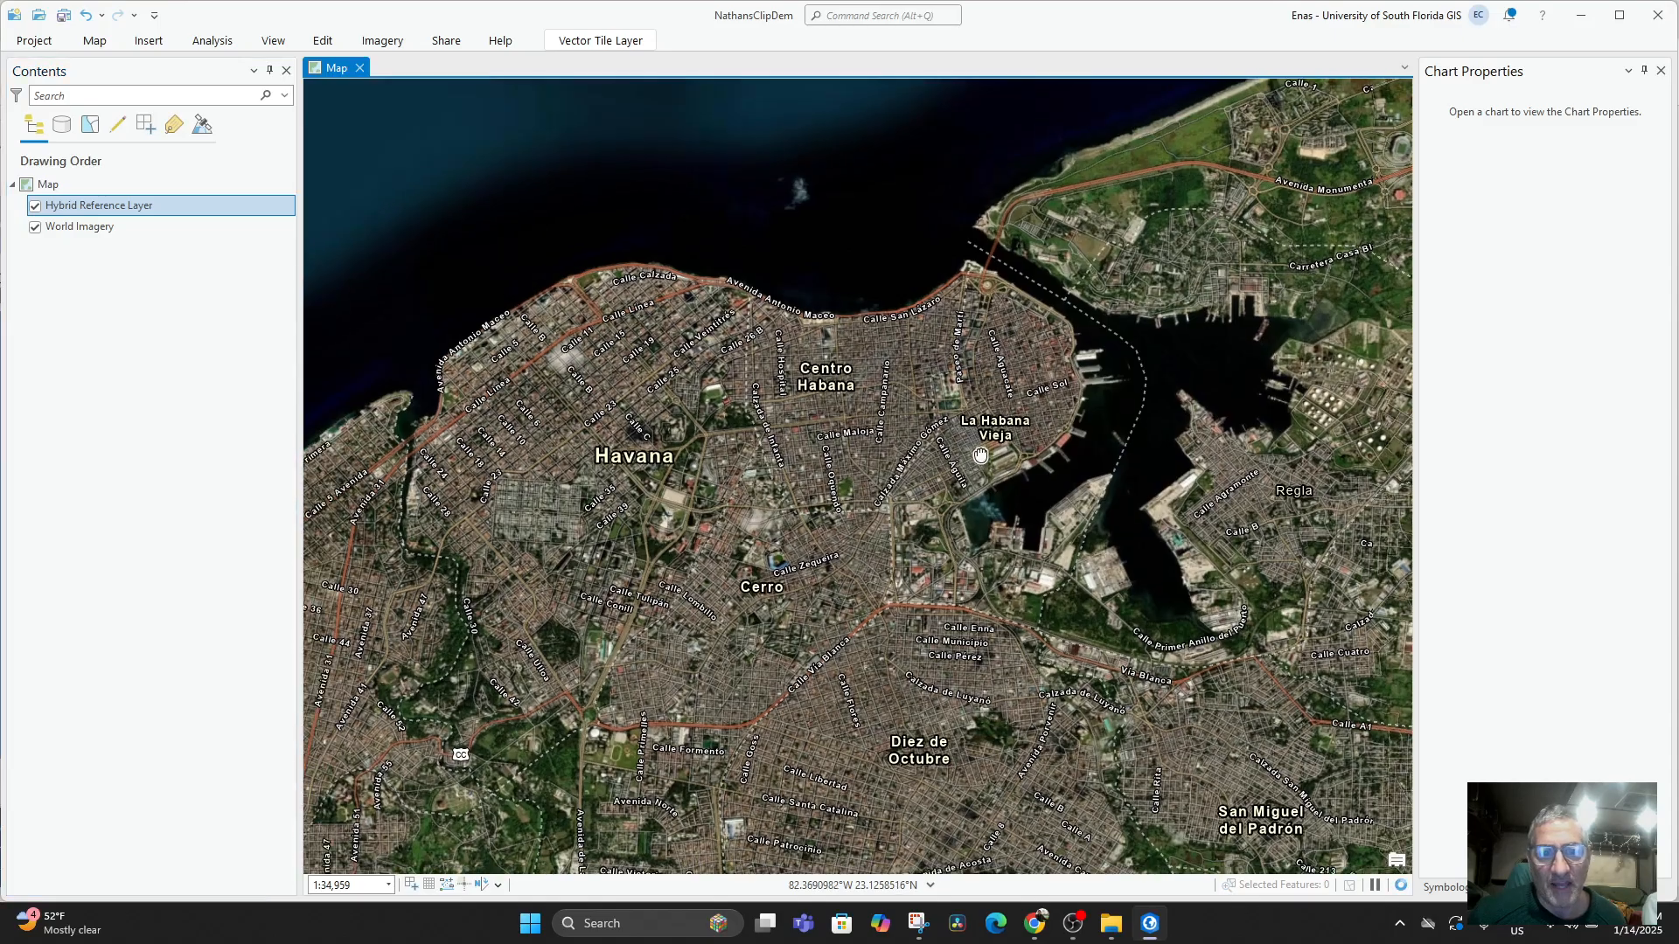
drag(980, 455, 1030, 433)
scroll(853, 427, up, 2)
drag(844, 423, 836, 444)
scroll(808, 414, down, 2)
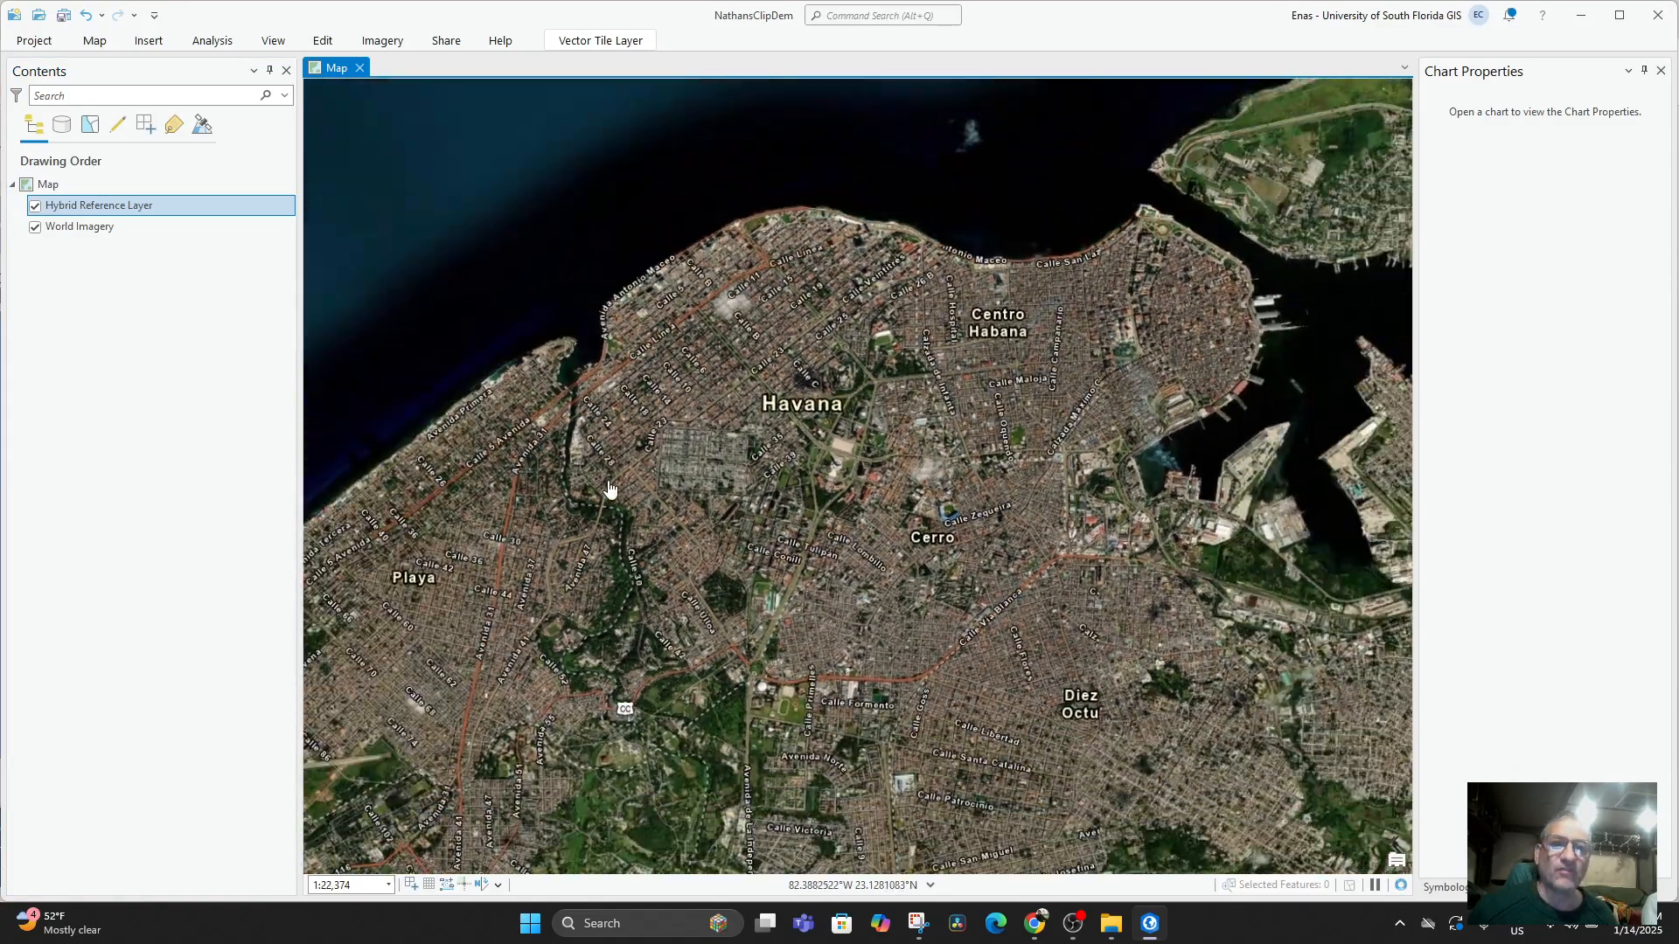
drag(610, 490, 759, 495)
drag(938, 466, 908, 473)
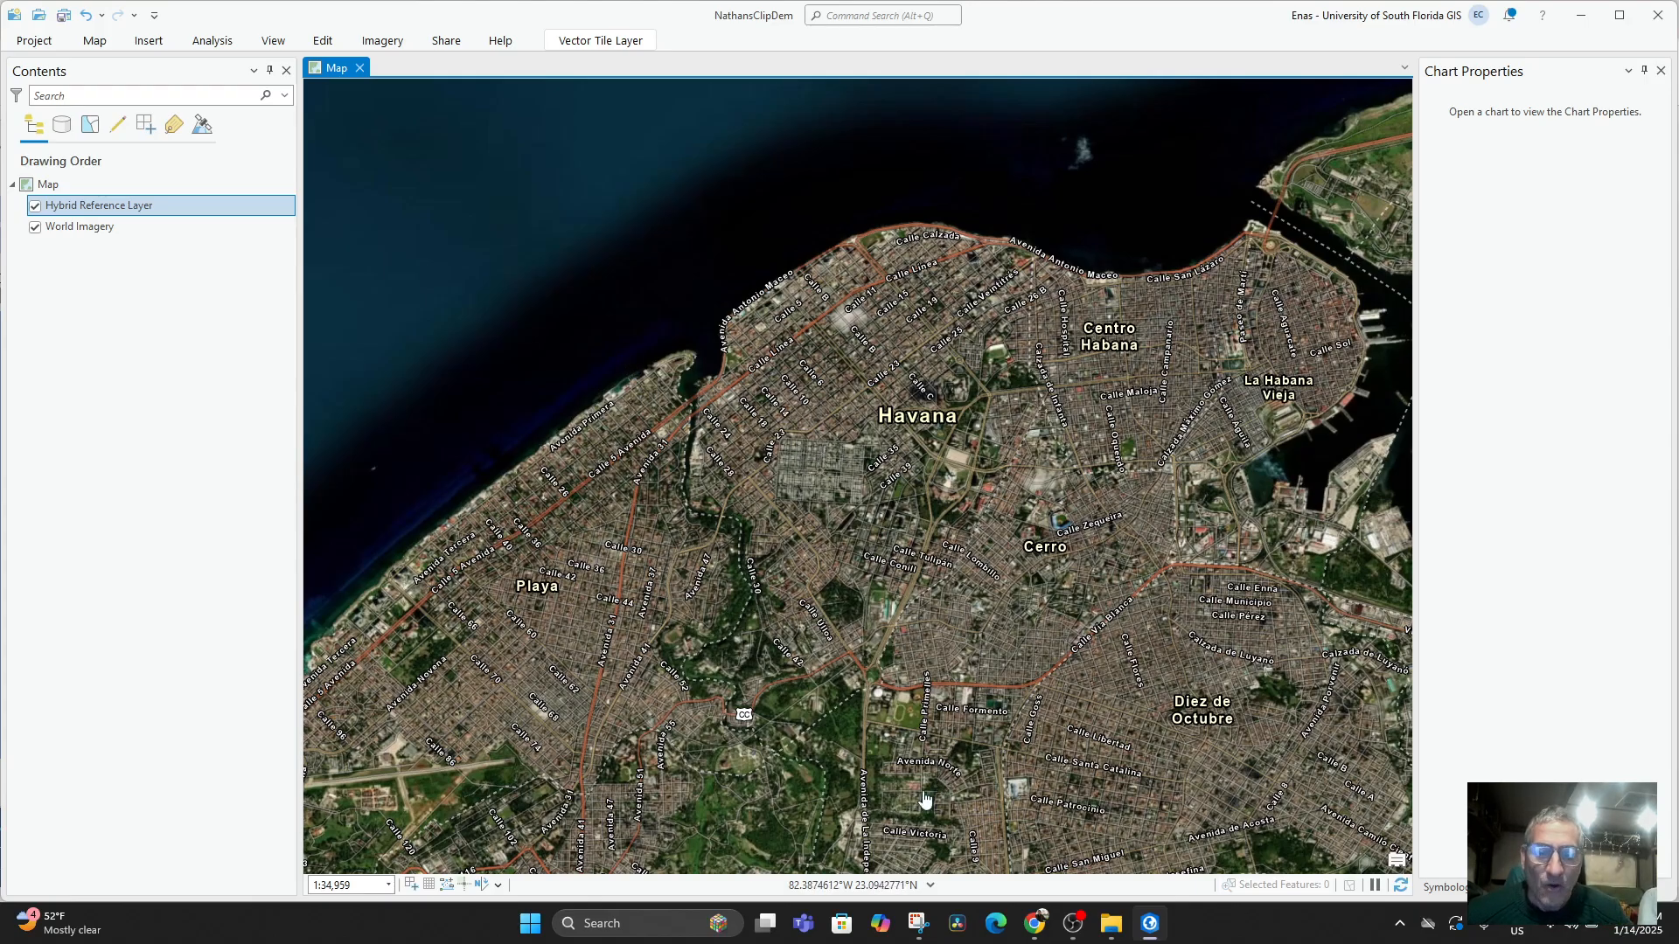
Switch to the Chrome browser and open the usgs.gov website in a new tab.
mouse_move(1035, 922)
click(988, 803)
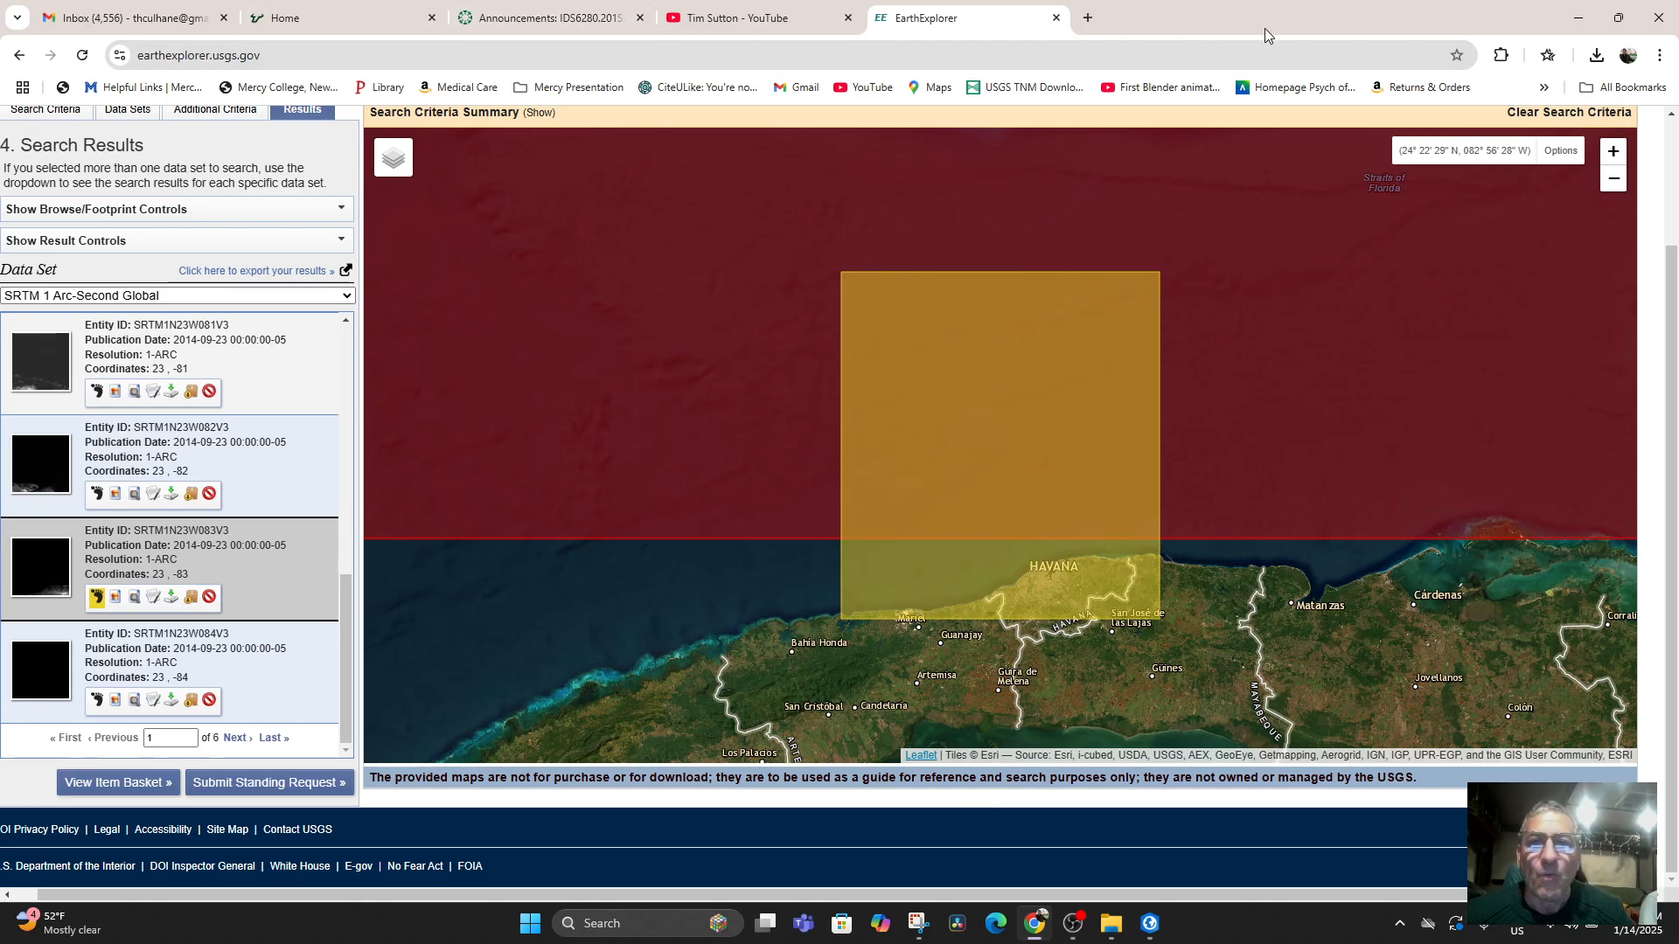
click(1087, 19)
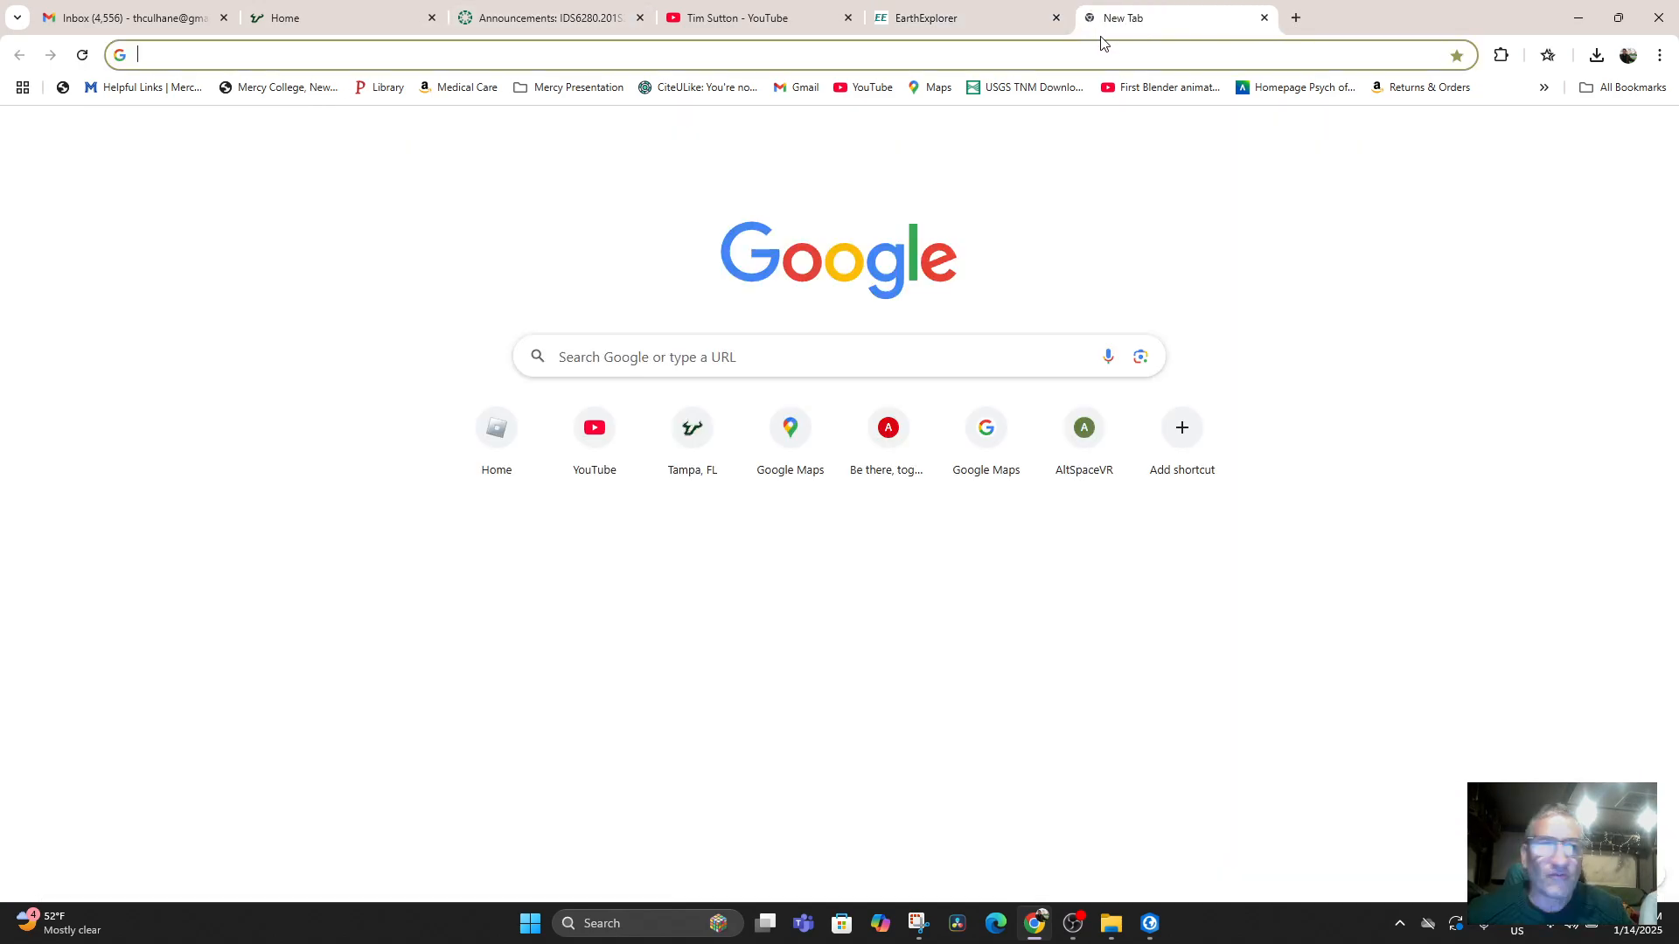
text(usgs.gov)
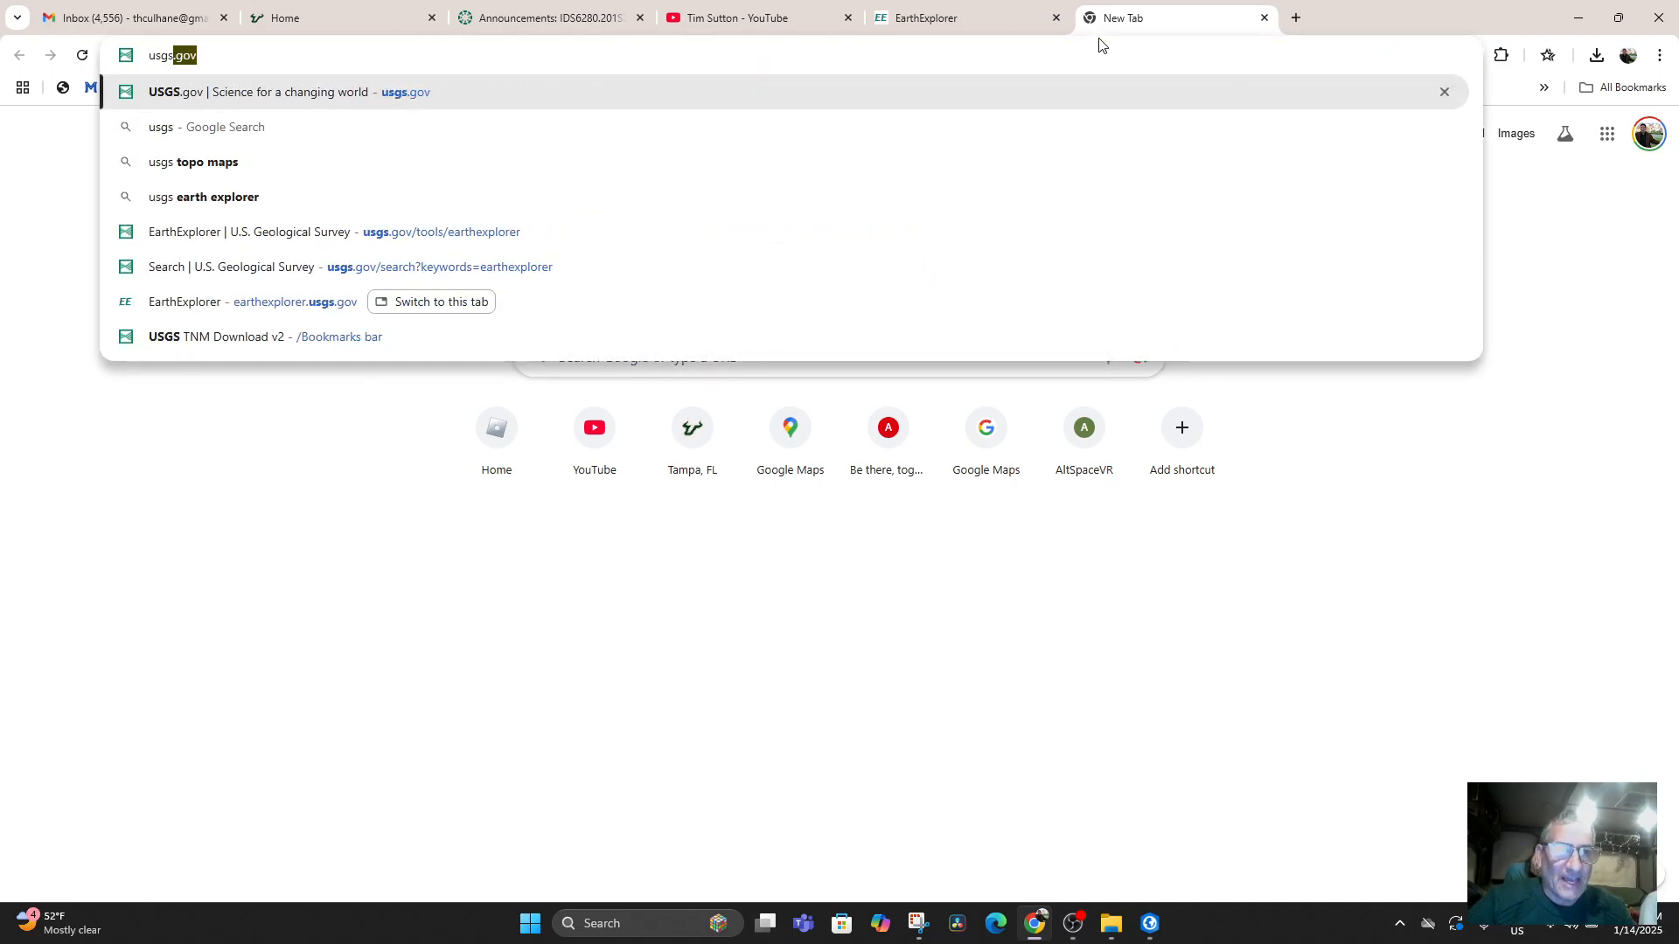
key(Return)
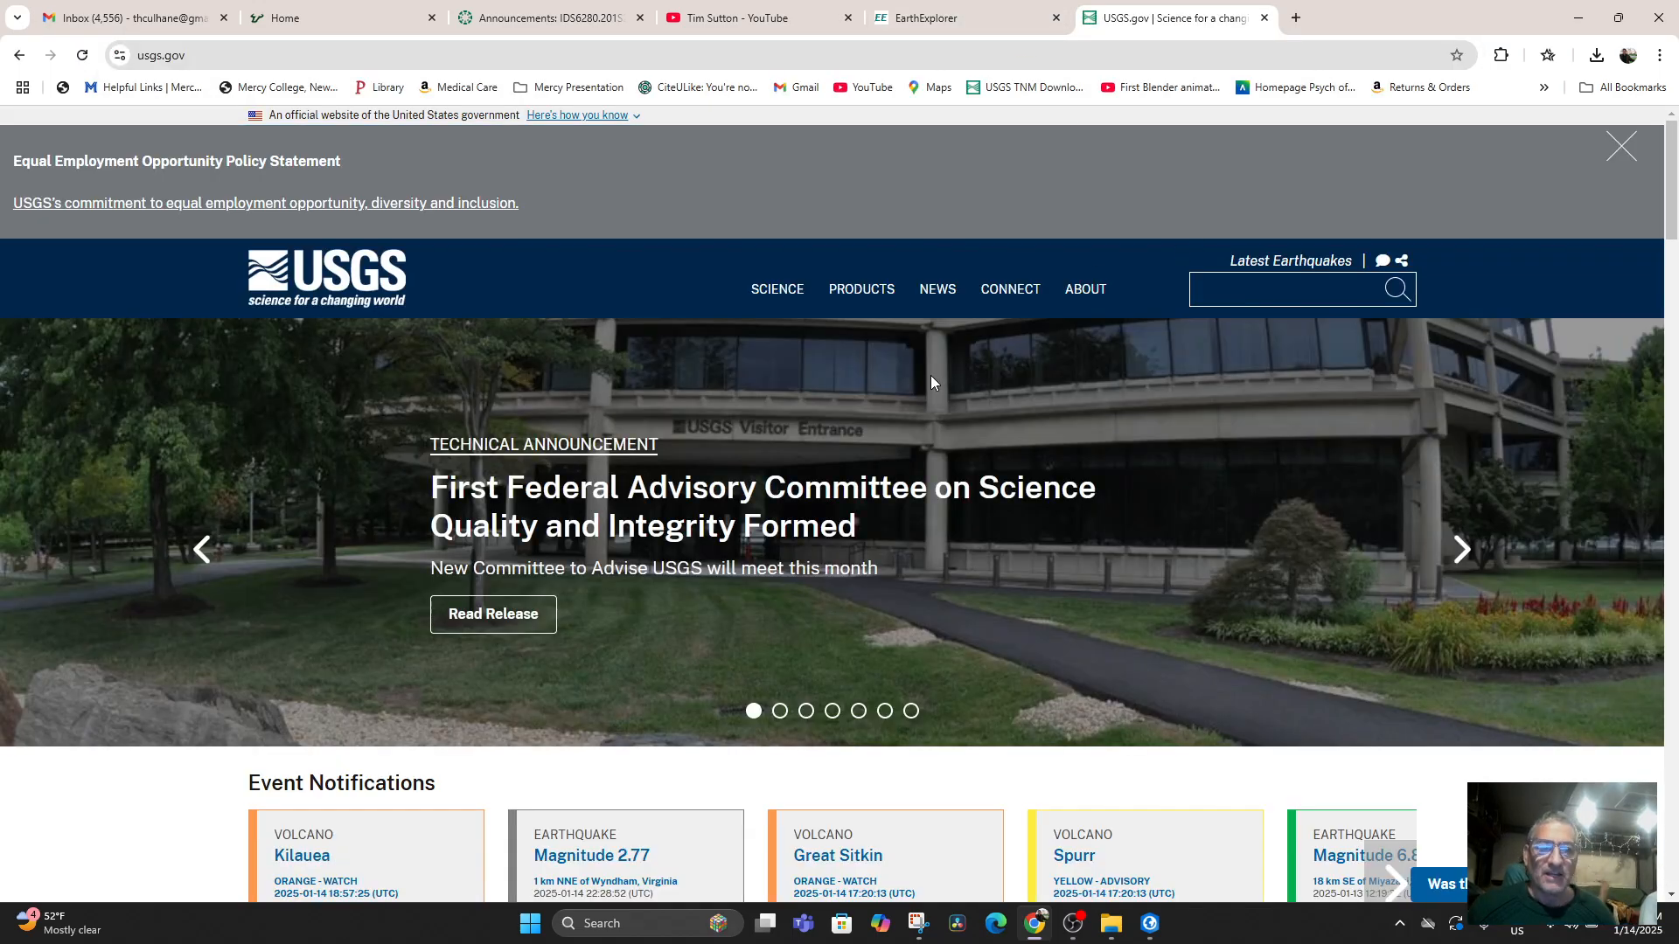
Search the USGS site for "earthexplorer" and open EarthExplorer from the results.
click(1252, 287)
click(1308, 336)
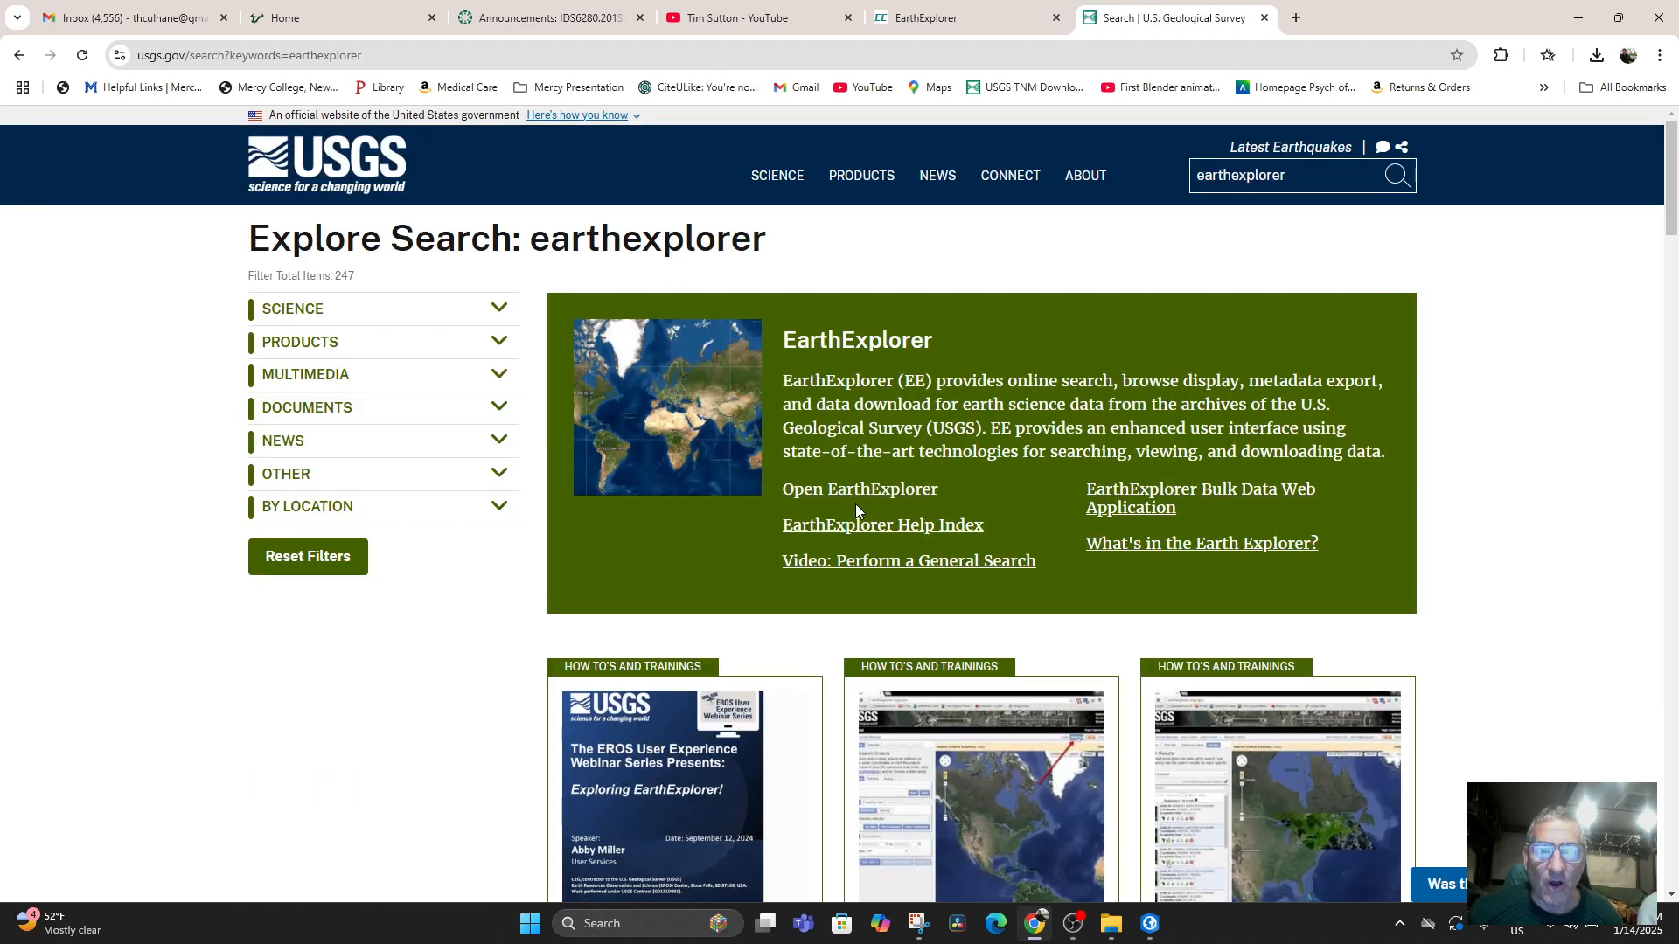
click(858, 491)
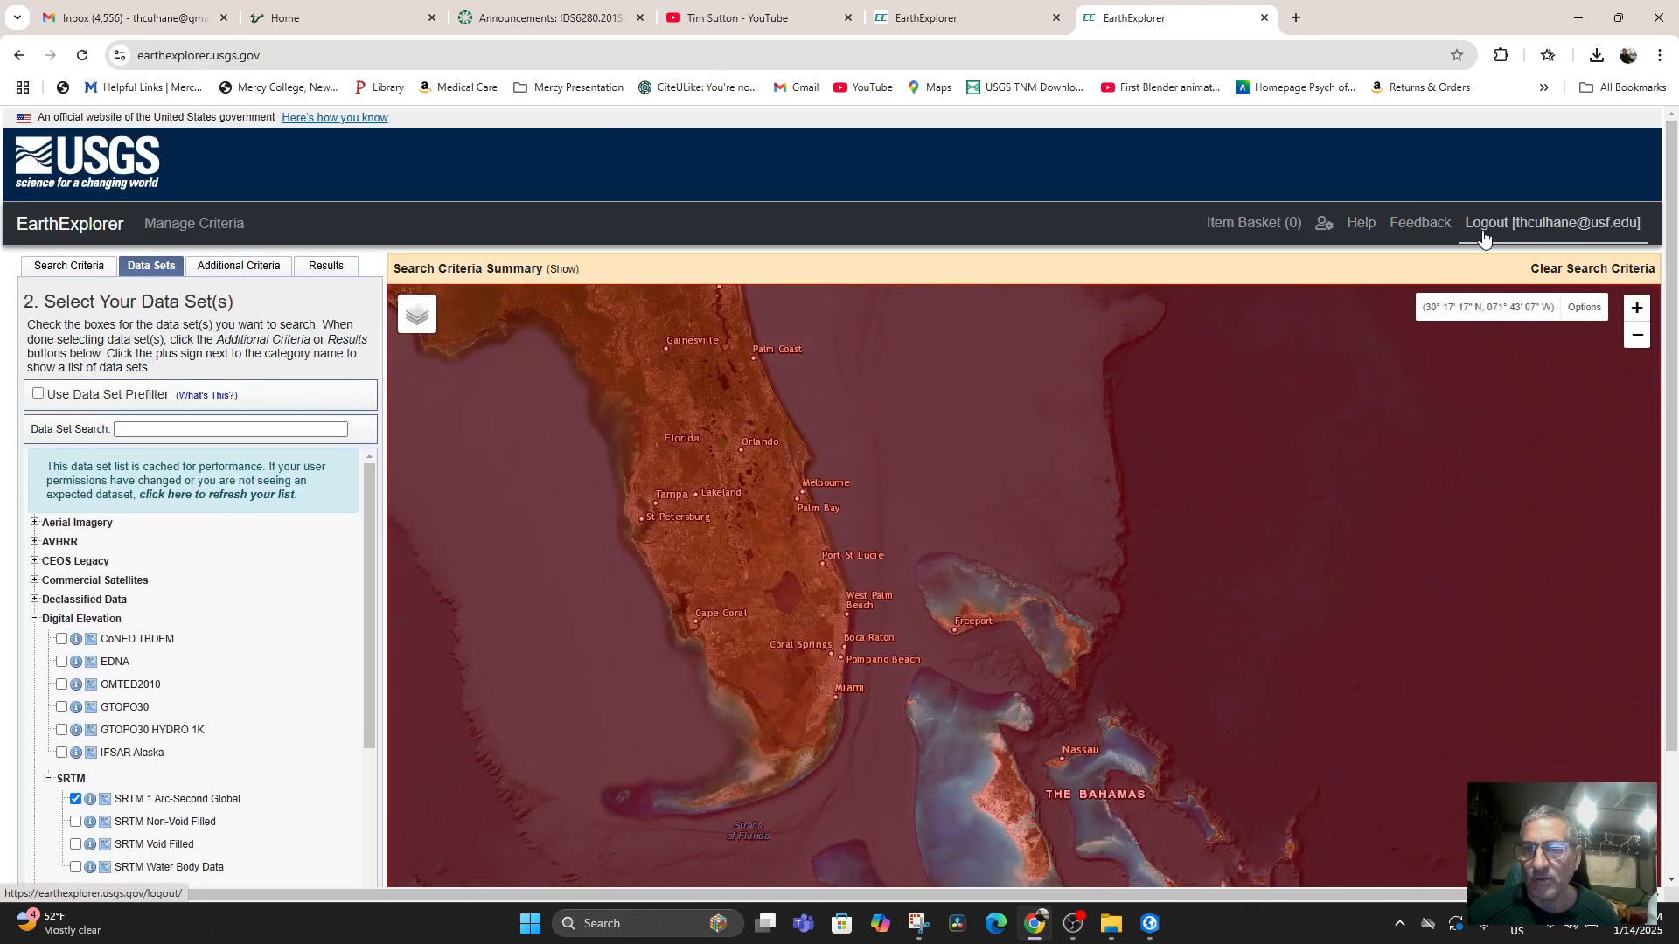
Frame Florida, the Bahamas and Cuba together in the EarthExplorer map.
drag(944, 731, 1009, 503)
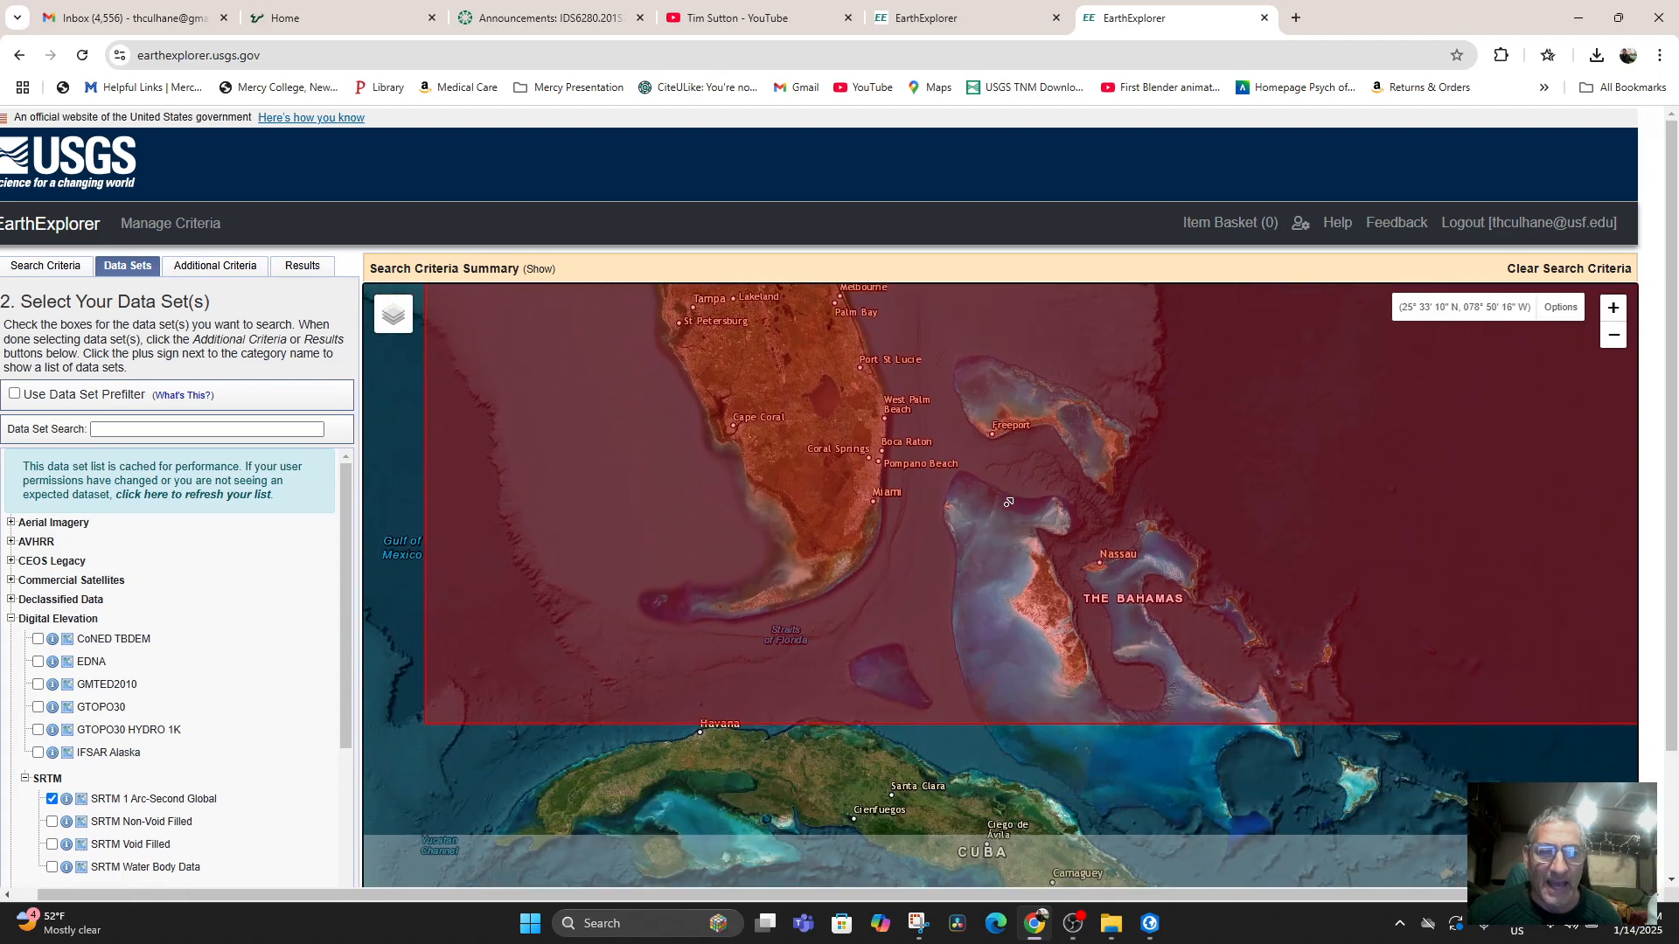
scroll(1008, 503, down, 1)
scroll(1018, 681, down, 2)
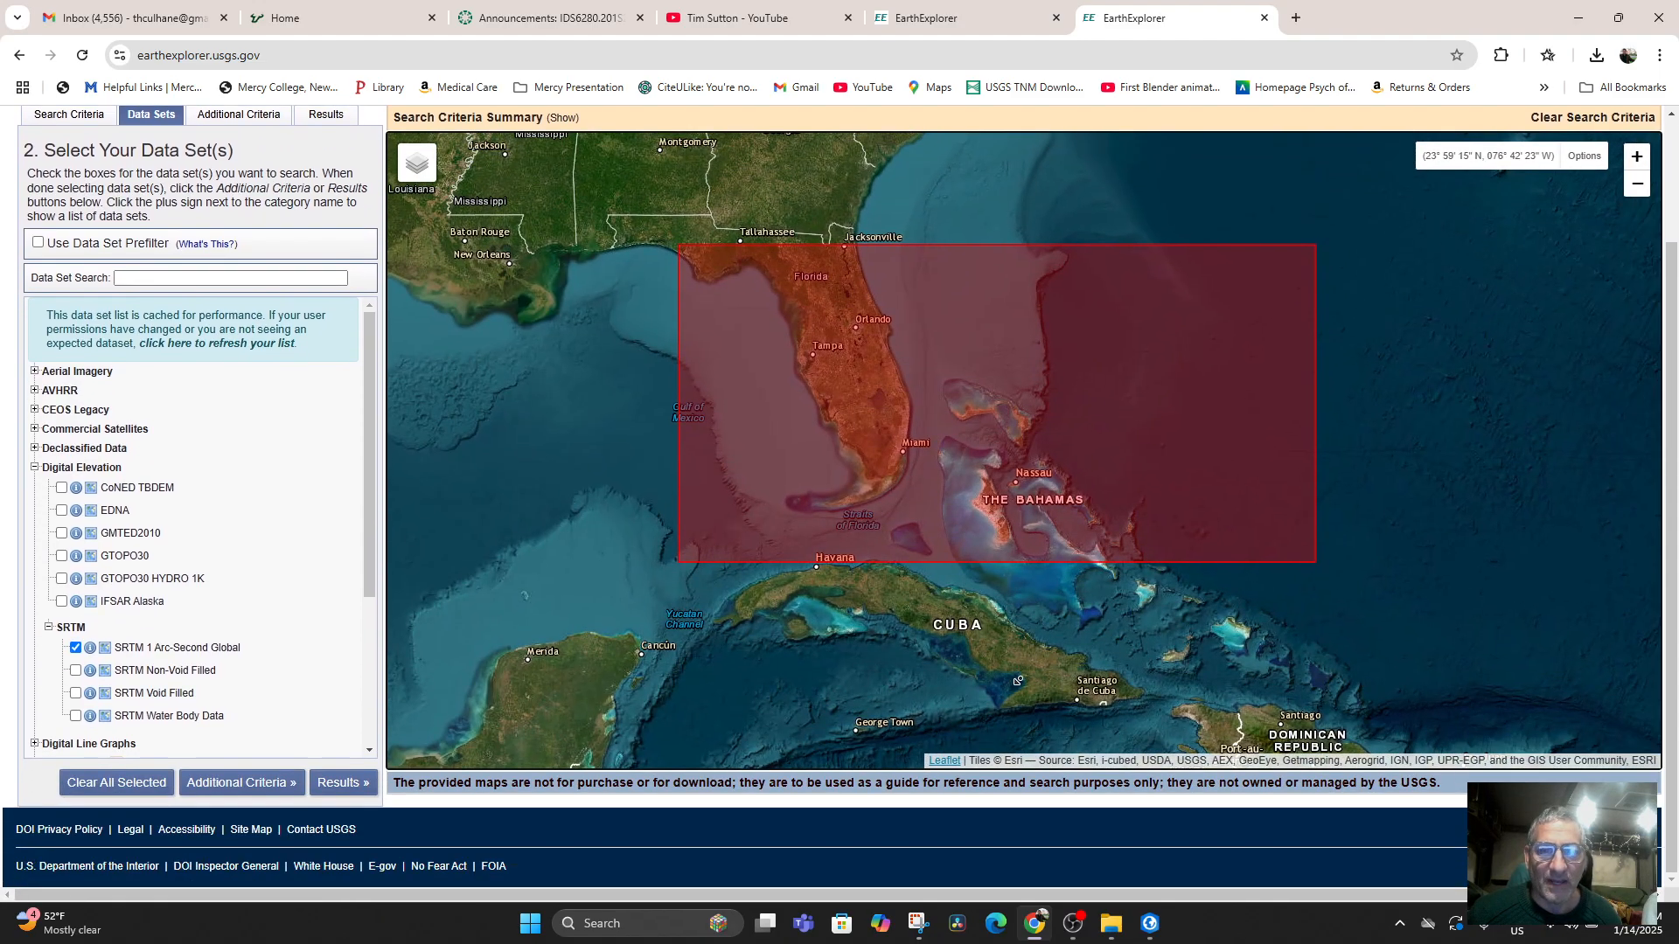
drag(1018, 680, 1036, 661)
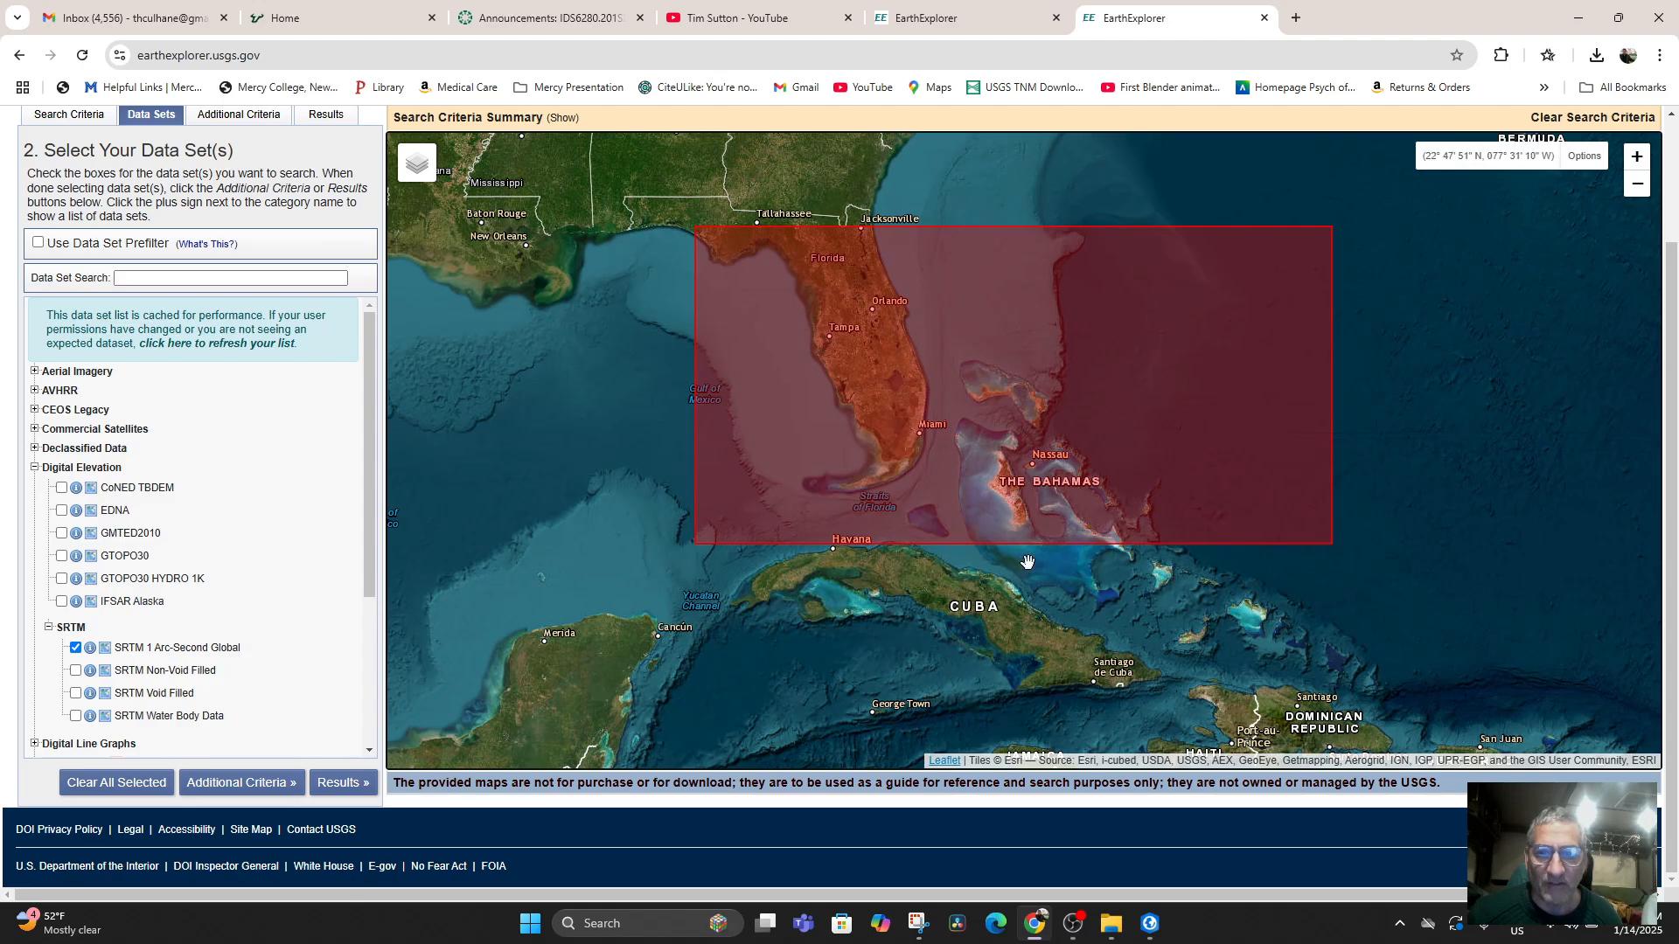
drag(986, 528, 993, 551)
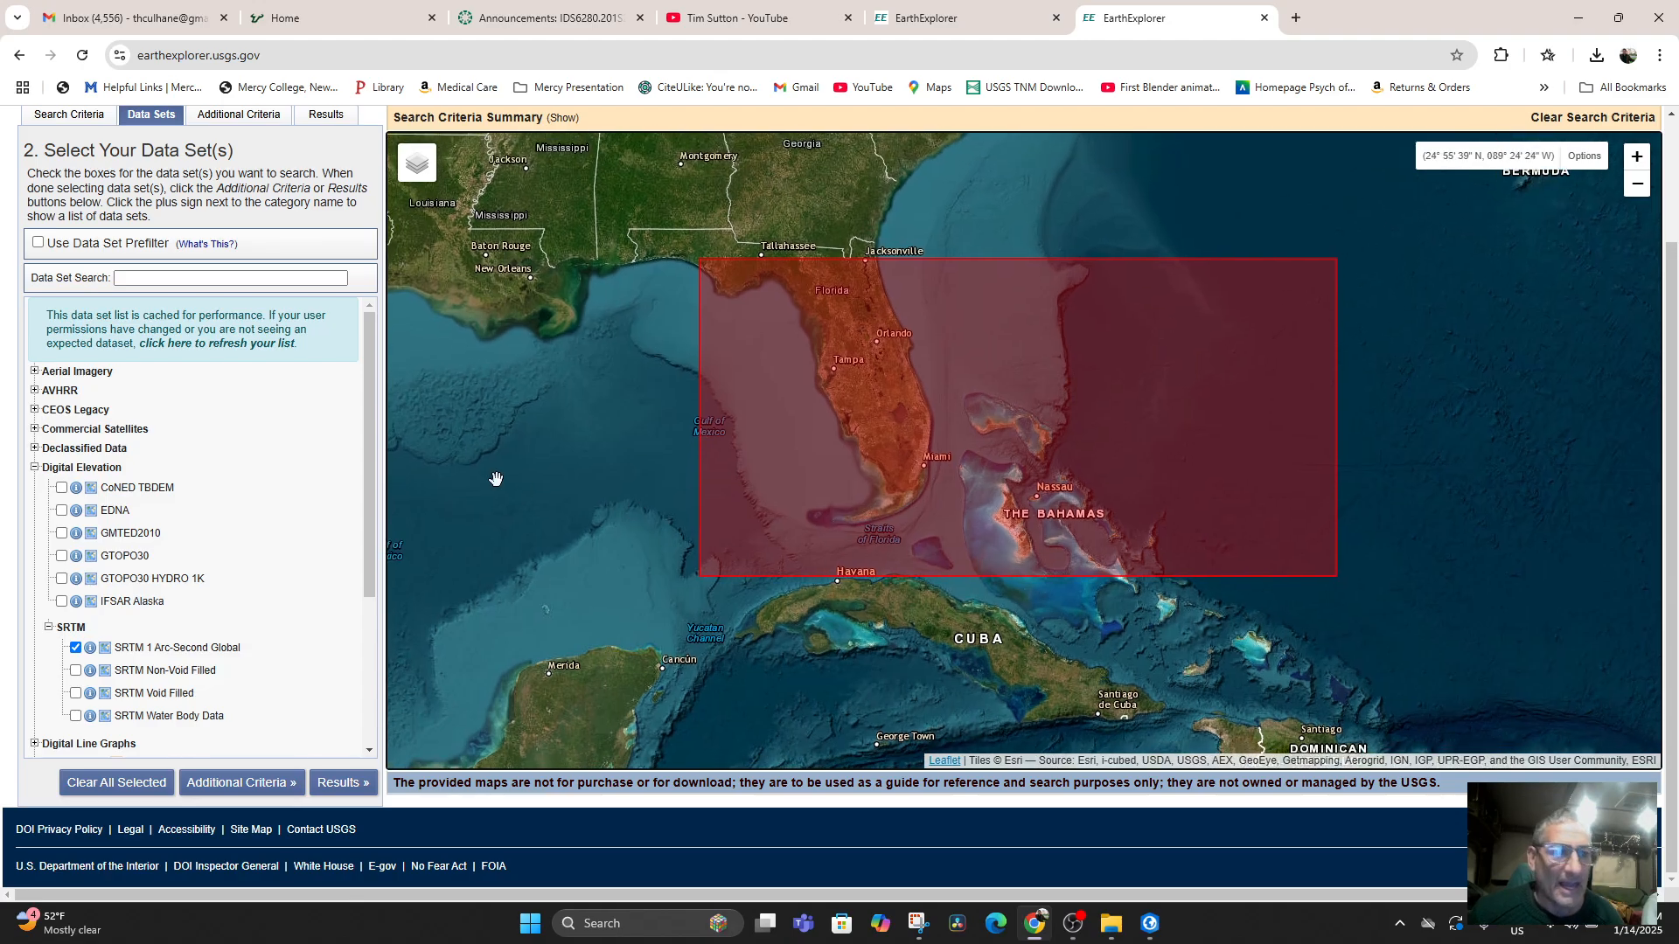
Review the available data sets and collapse the Digital Elevation category.
scroll(190, 479, down, 3)
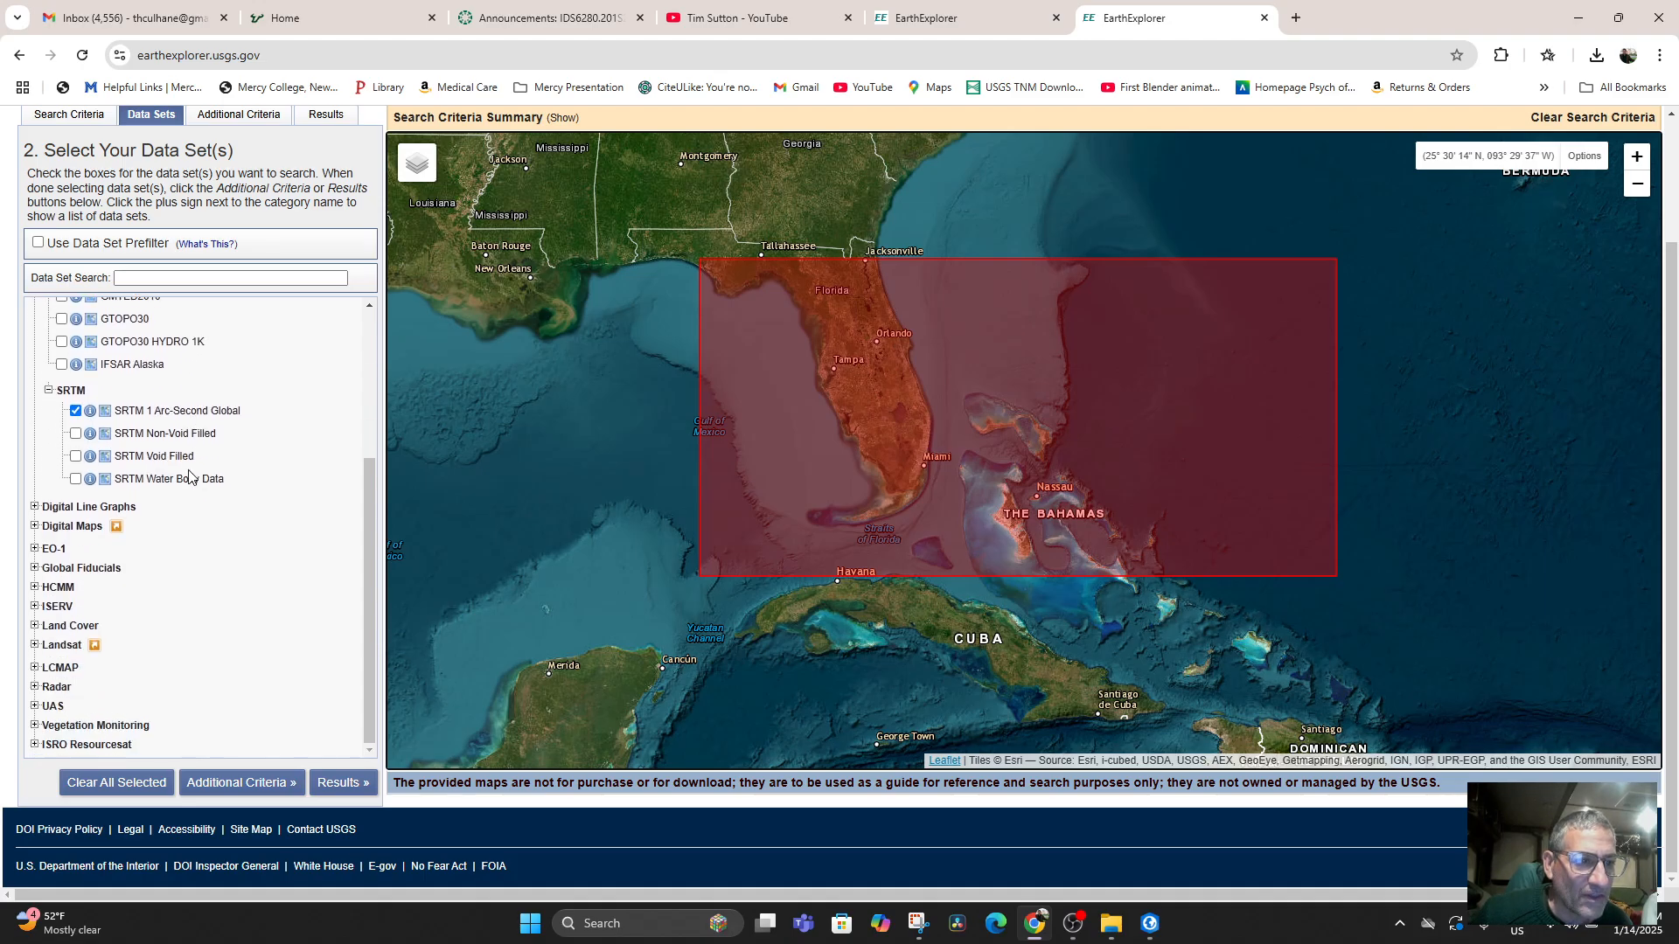
scroll(81, 475, up, 5)
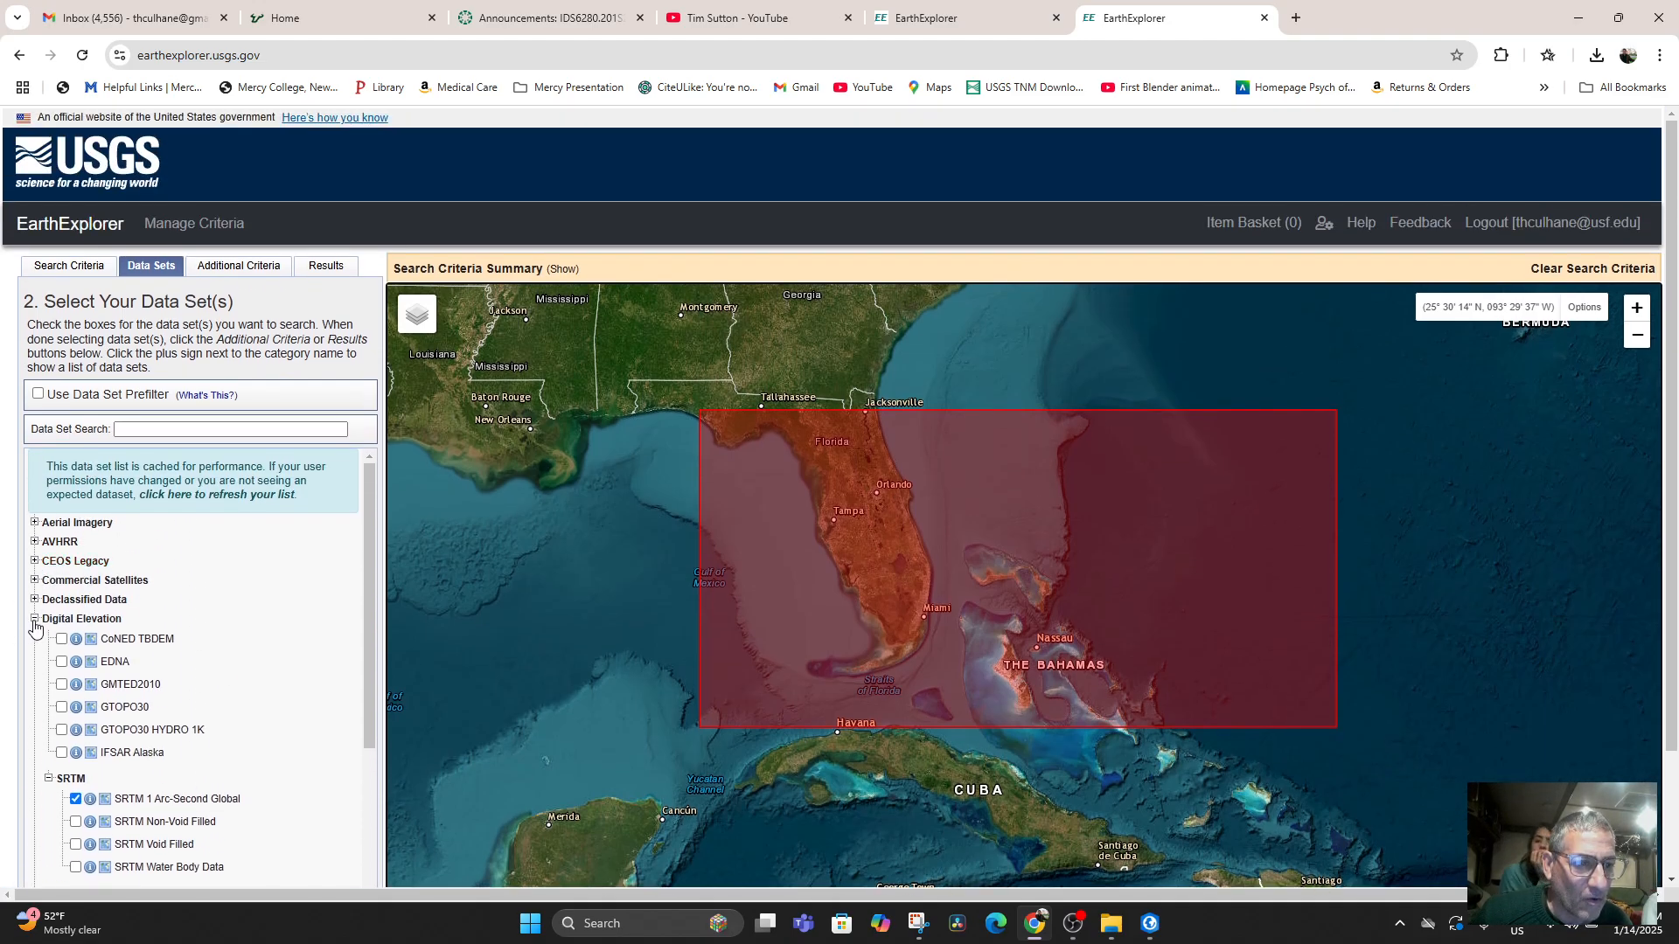
click(35, 619)
scroll(232, 621, down, 2)
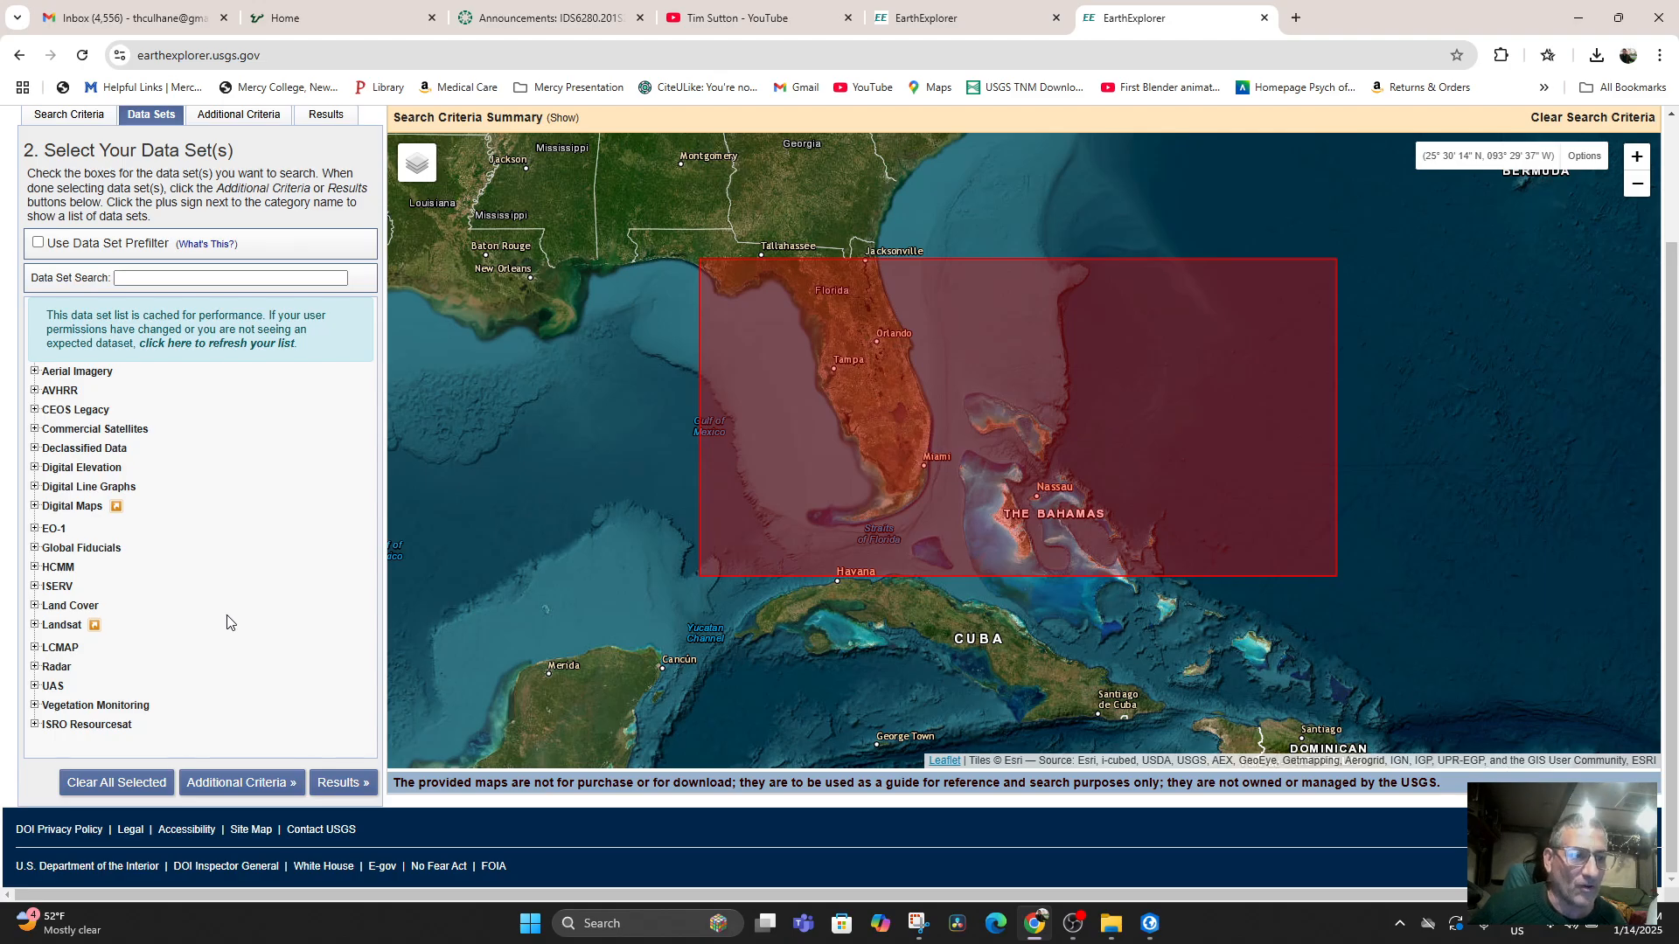
scroll(238, 452, up, 2)
Set the state to FLORIDA in the US Features search criteria.
click(63, 268)
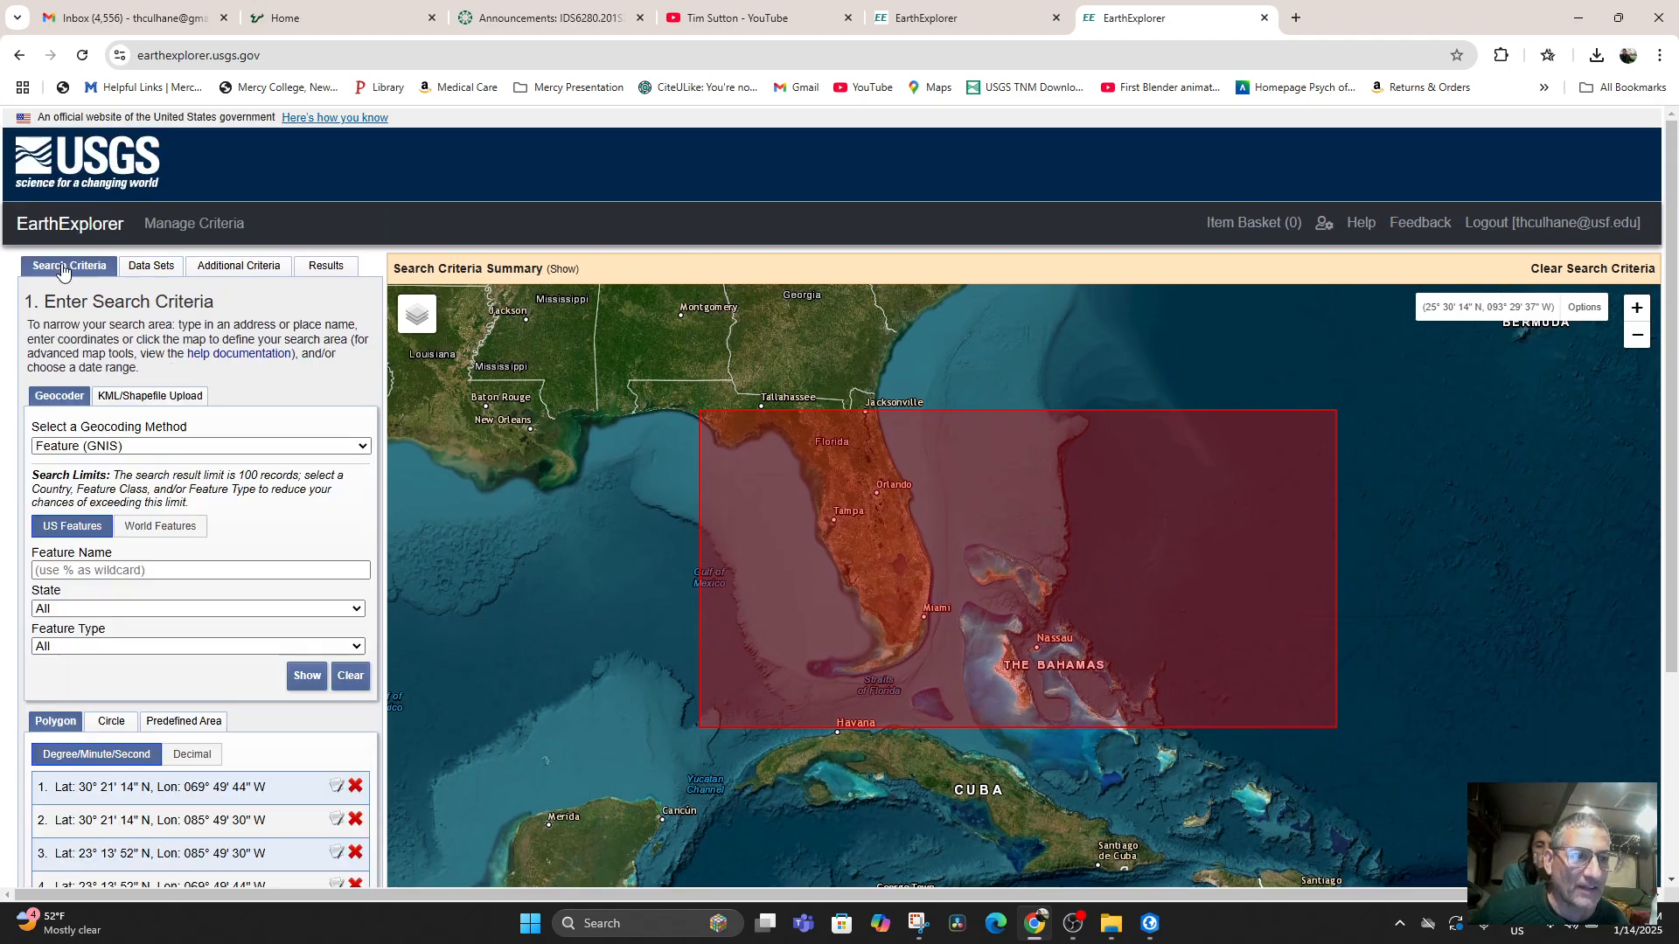
click(151, 612)
click(98, 447)
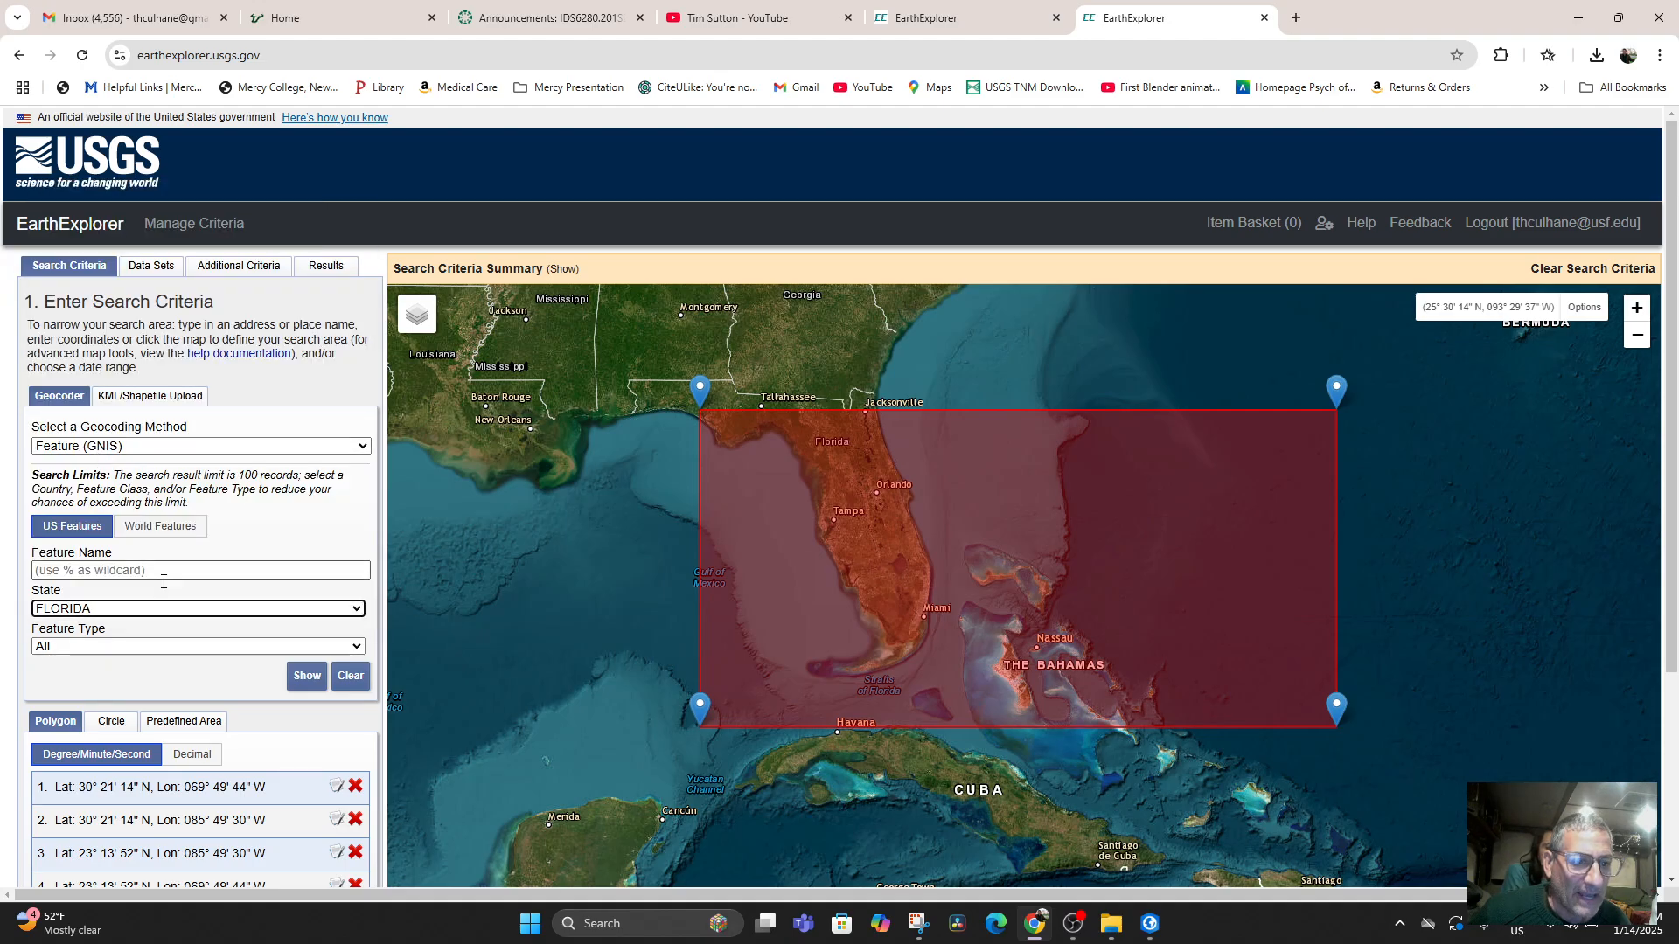
Redefine the search polygon from the current map extent so that it covers Cuba.
scroll(164, 582, down, 3)
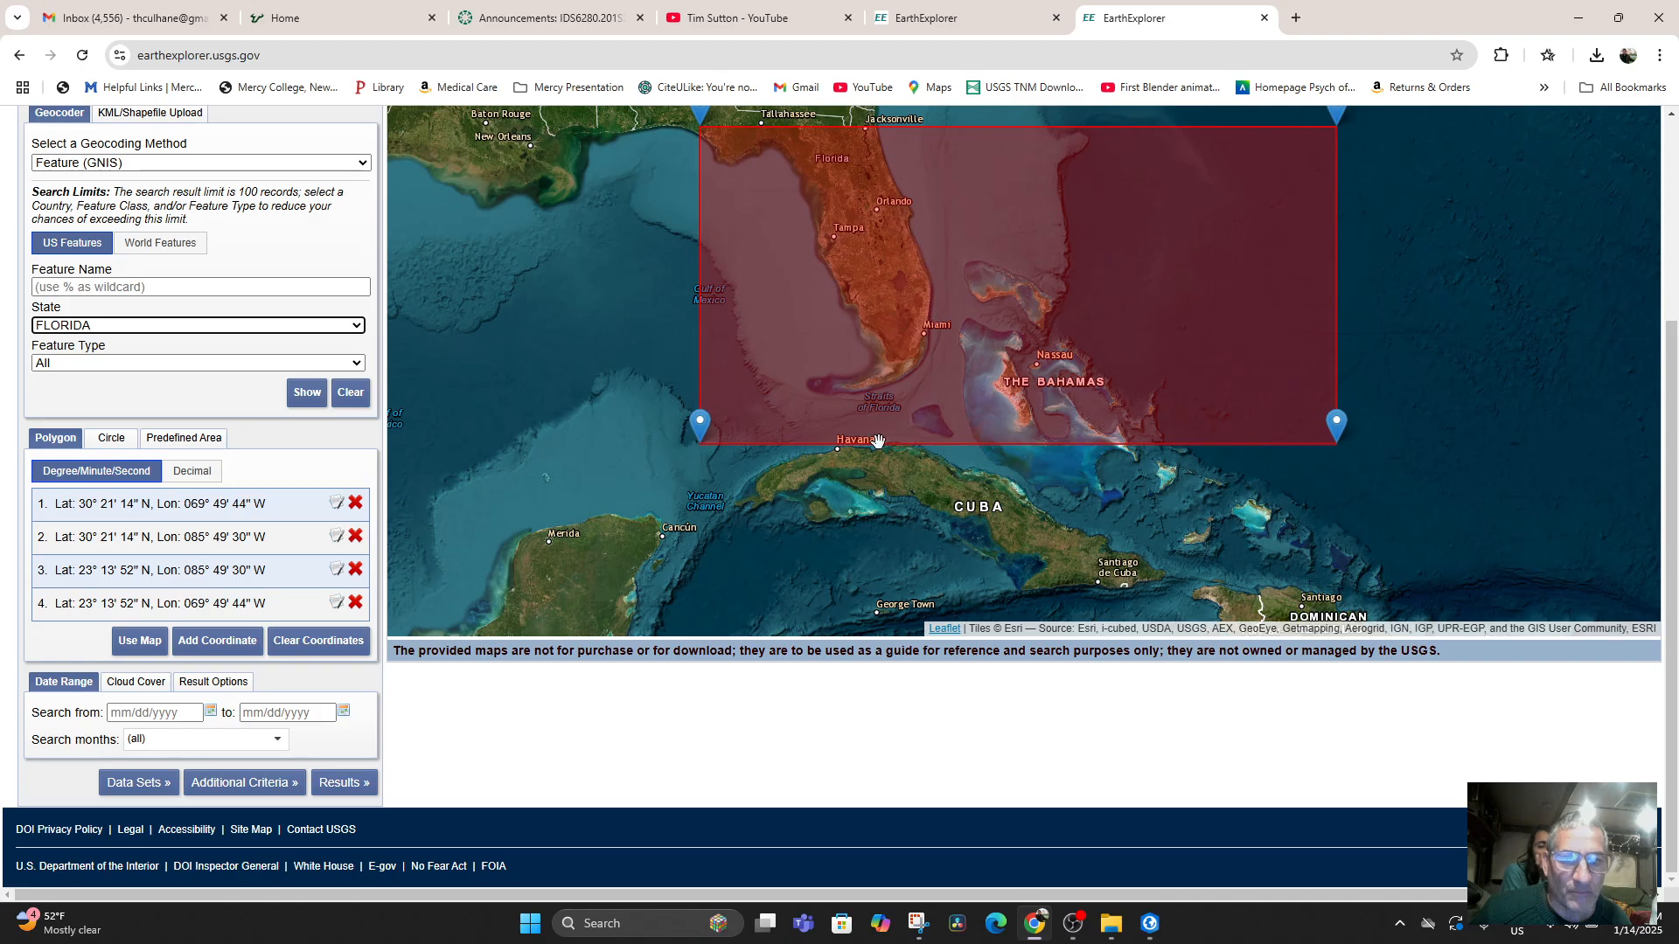
click(140, 640)
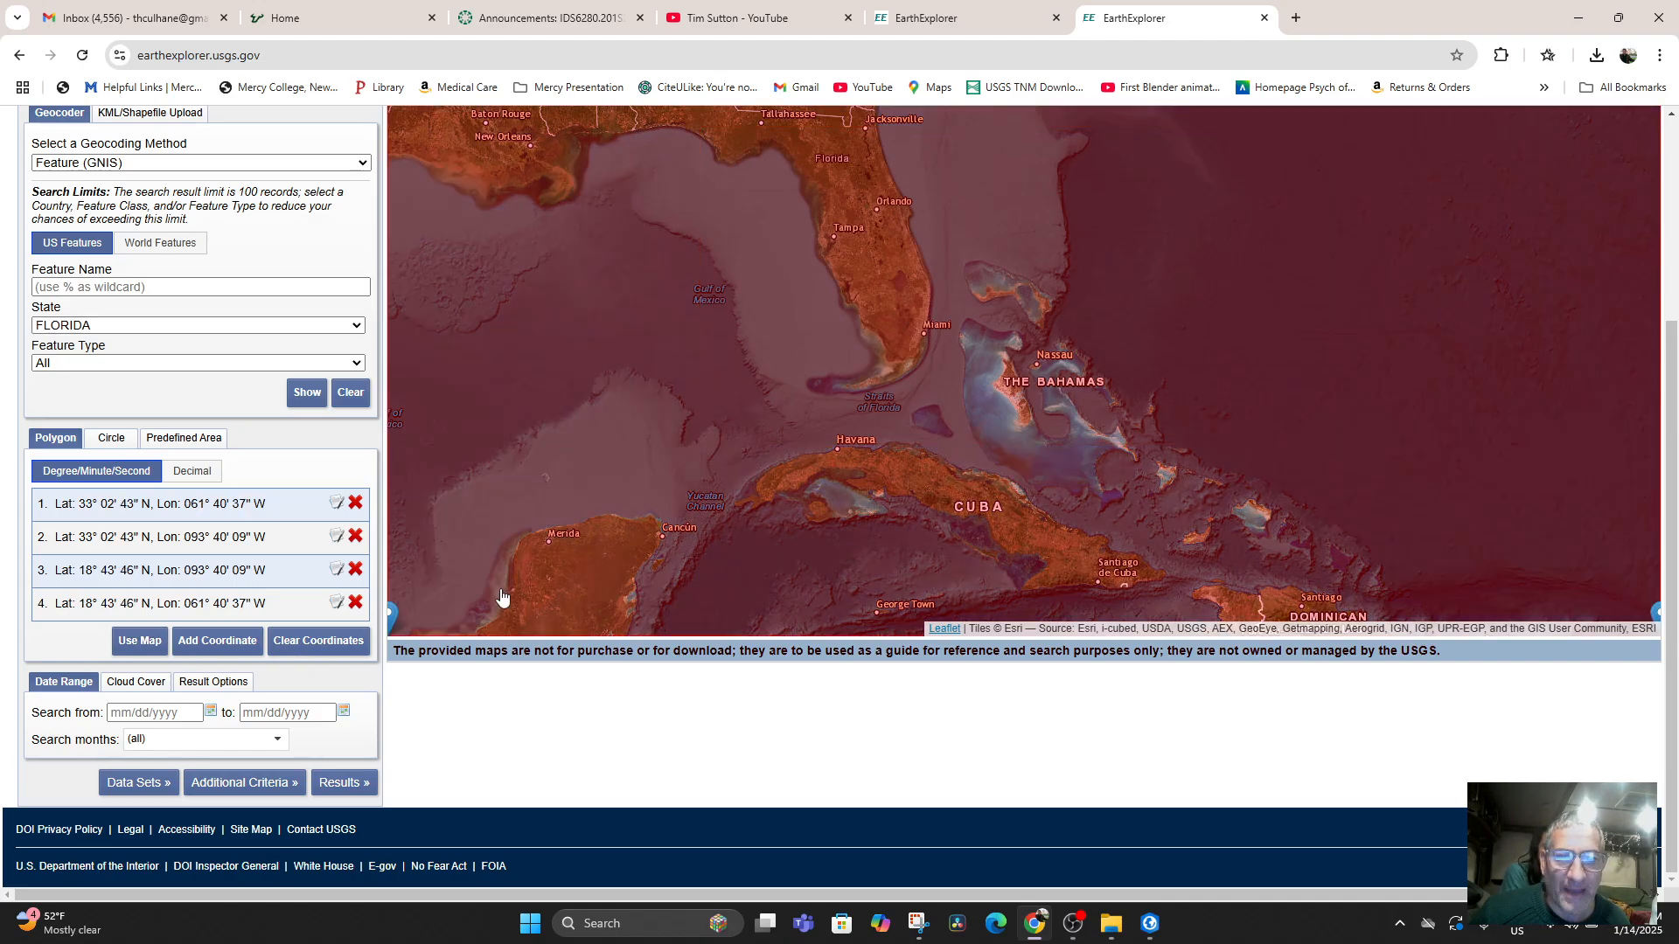
scroll(853, 528, down, 2)
scroll(862, 544, up, 1)
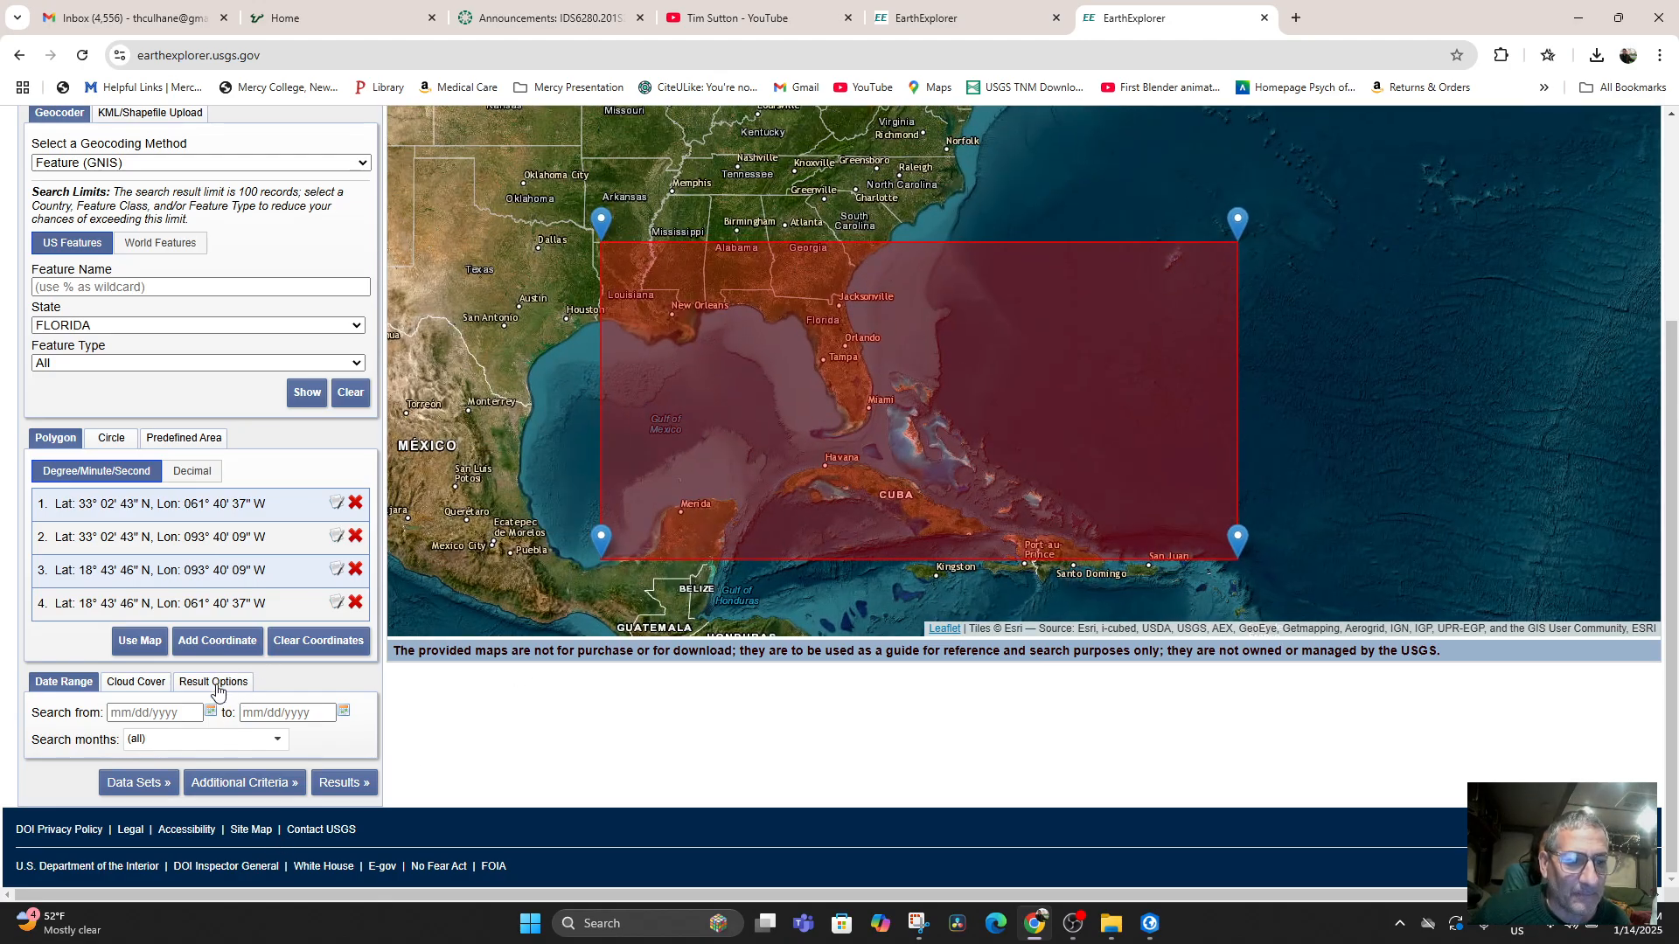
Run the SRTM 1 Arc-Second Global search for the new area and return to the data set selection.
click(344, 783)
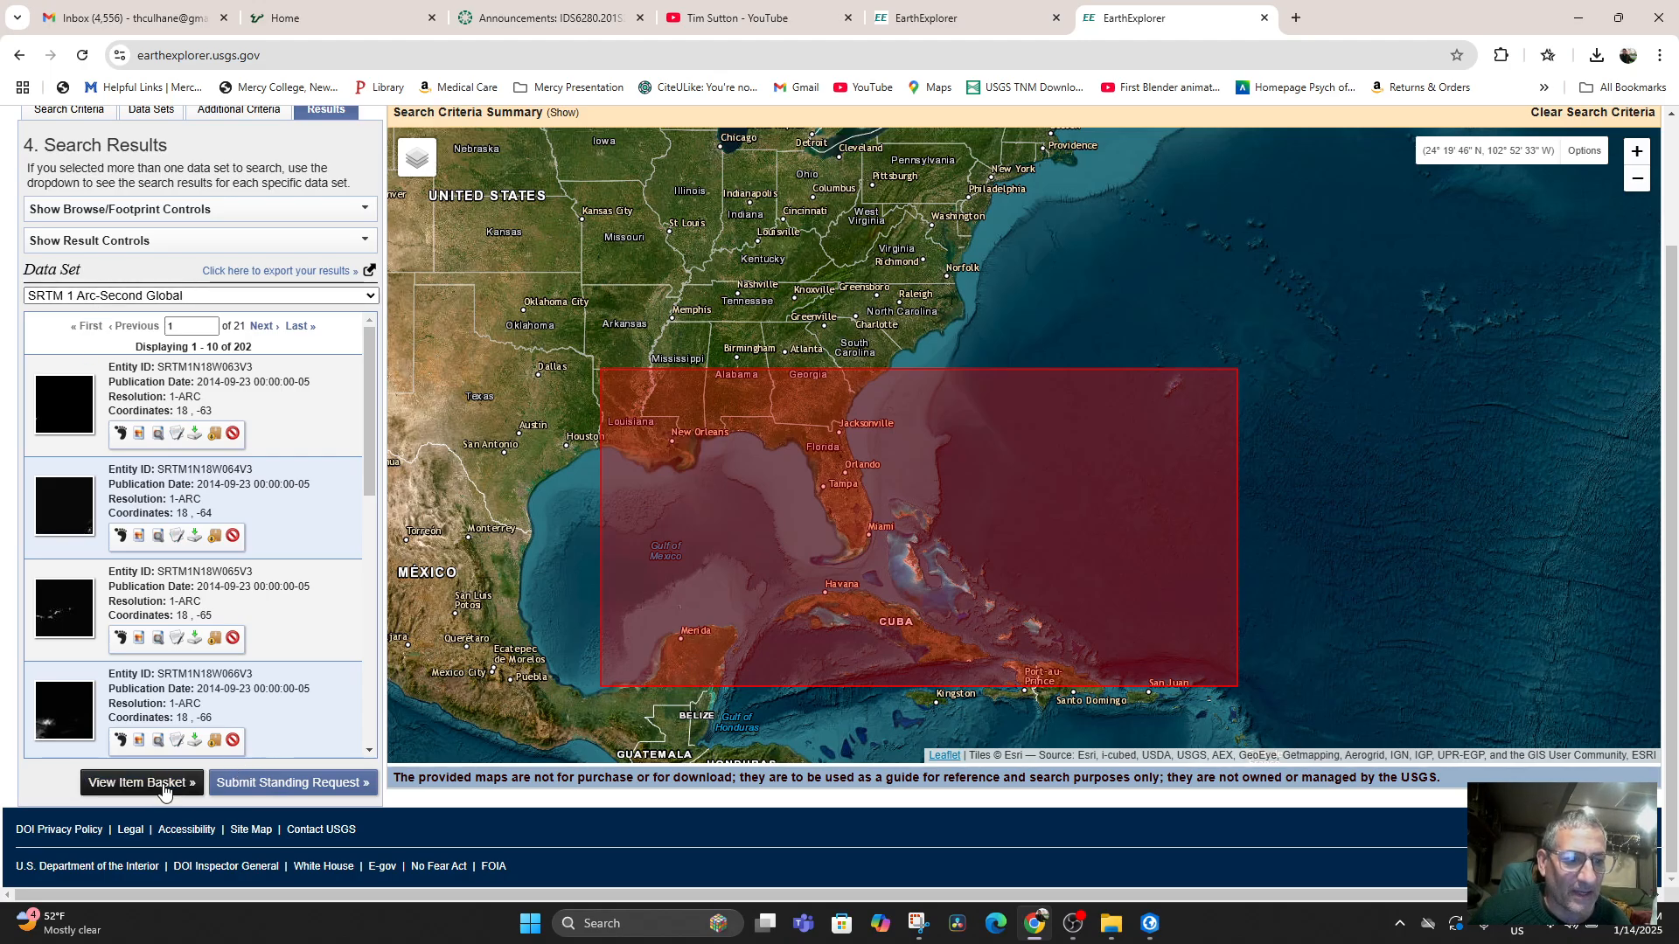
scroll(131, 472, up, 2)
click(141, 267)
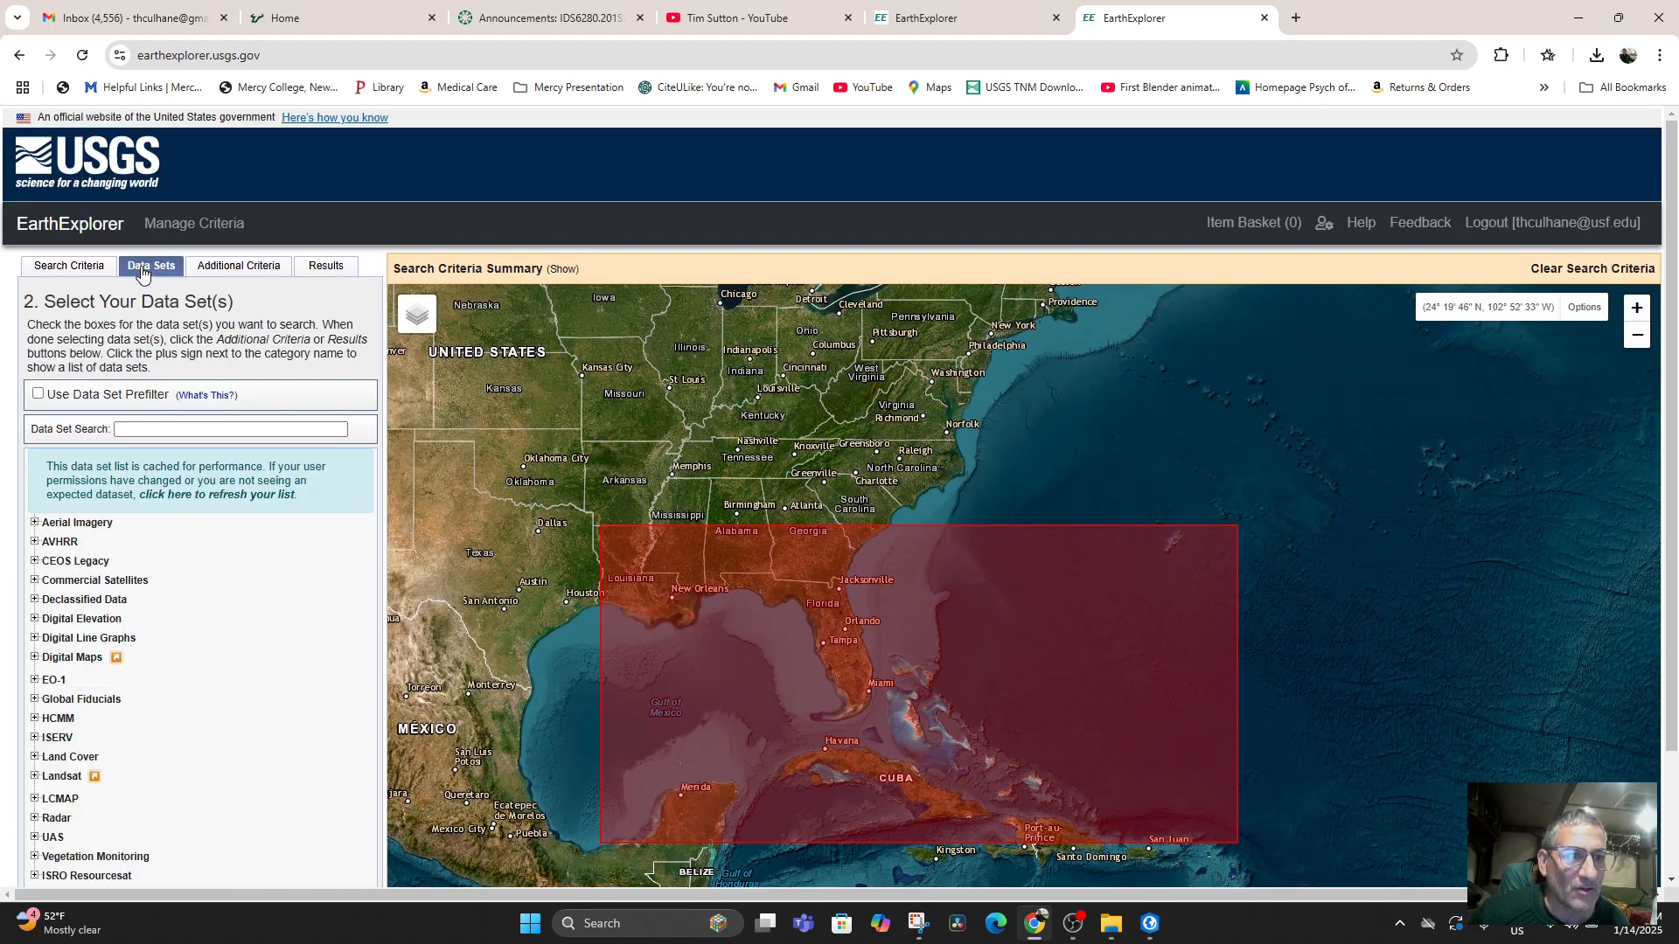
Keep only SRTM 1 Arc-Second Global selected under Digital Elevation and show the search results.
scroll(201, 691, down, 2)
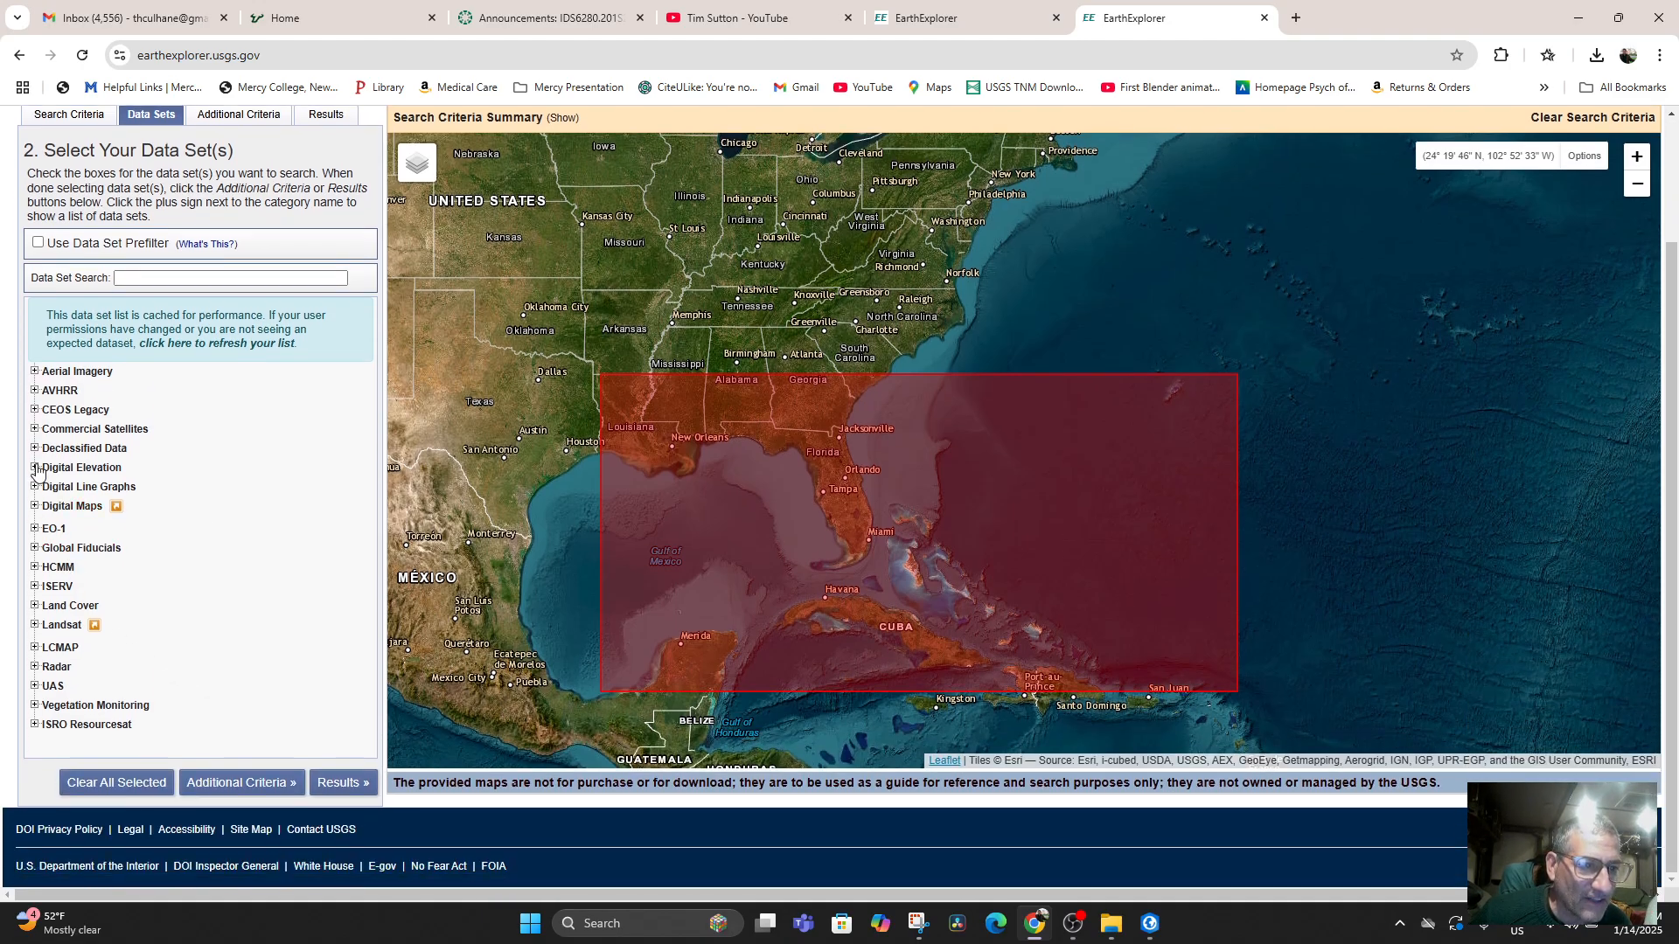
click(35, 468)
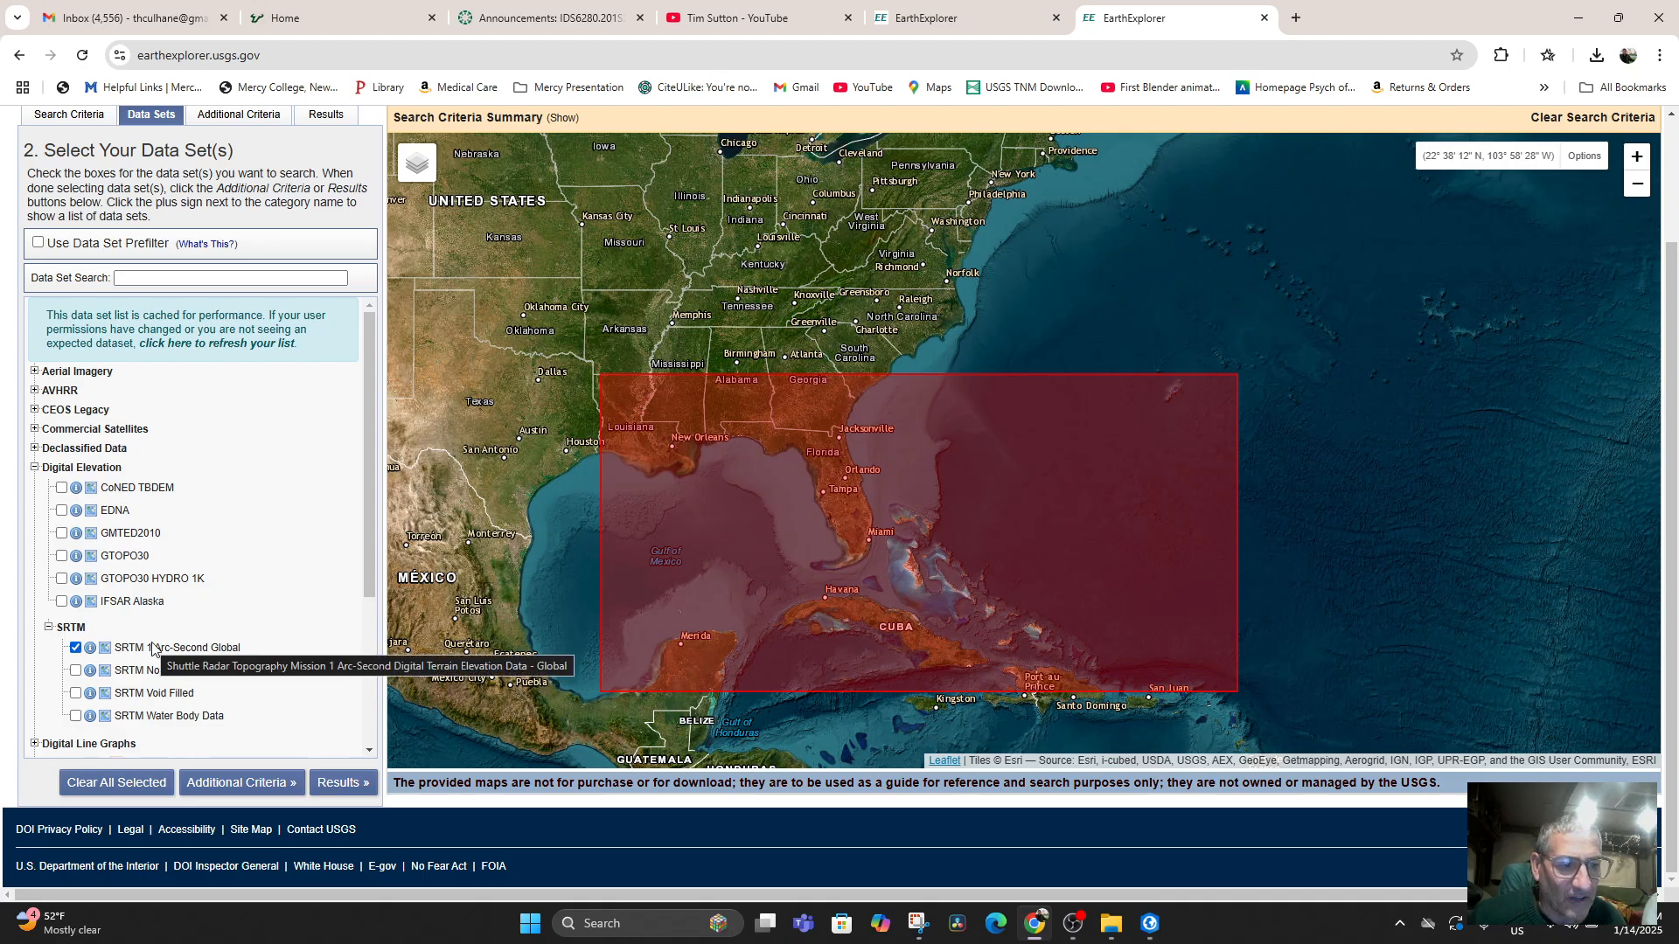
click(75, 649)
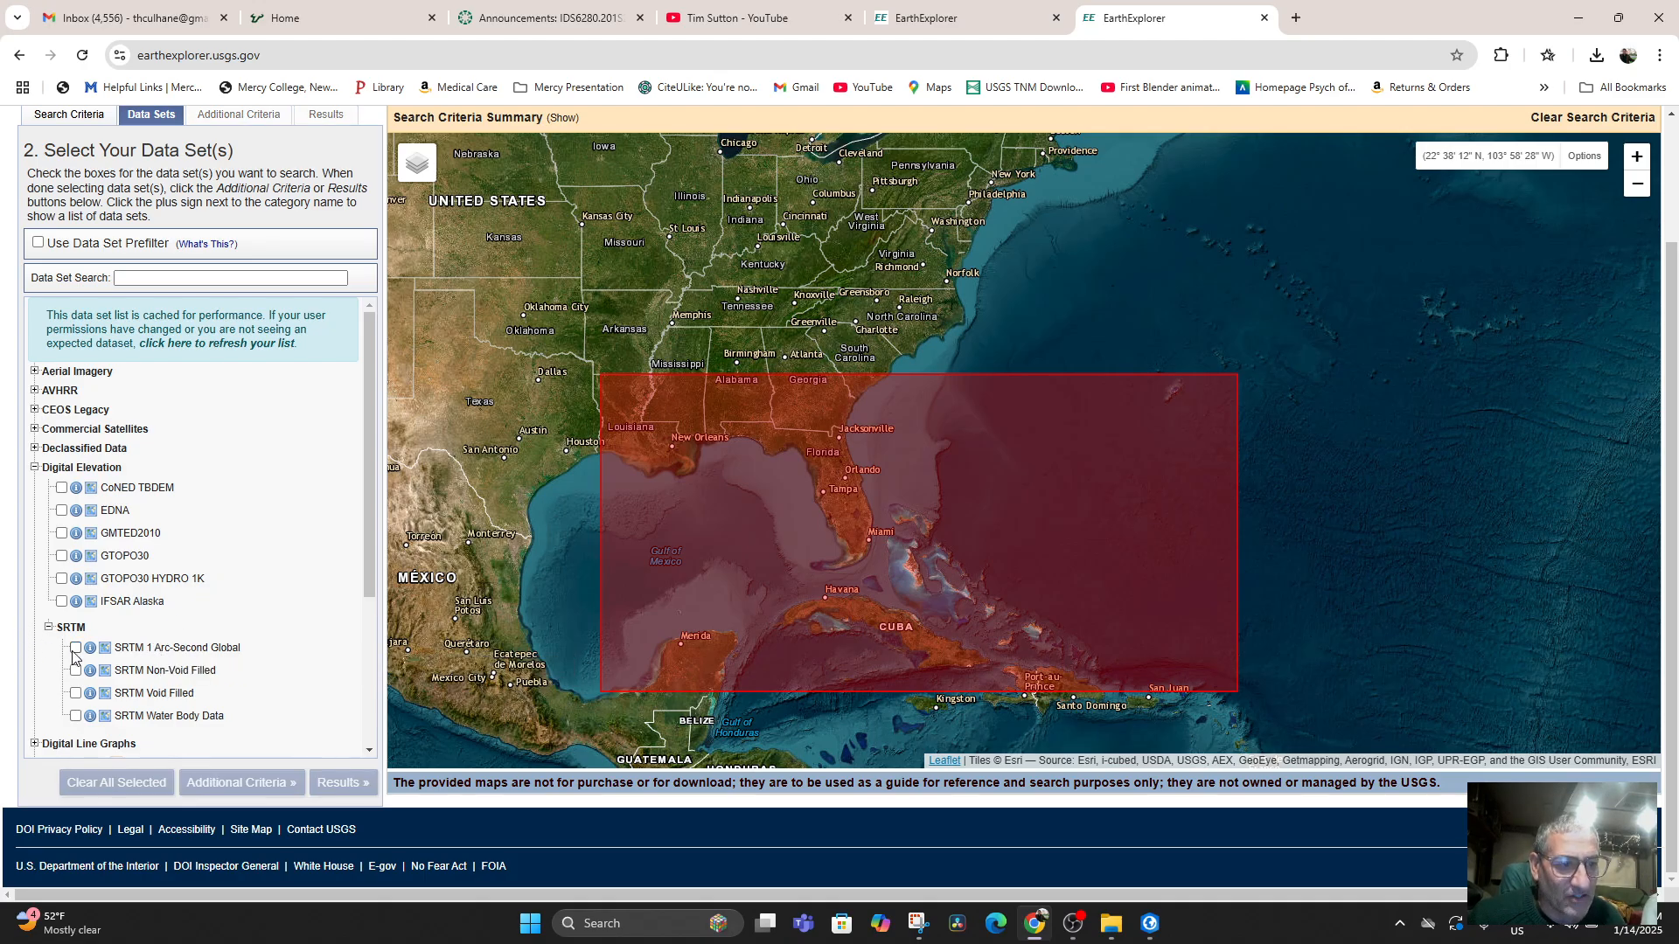
click(75, 649)
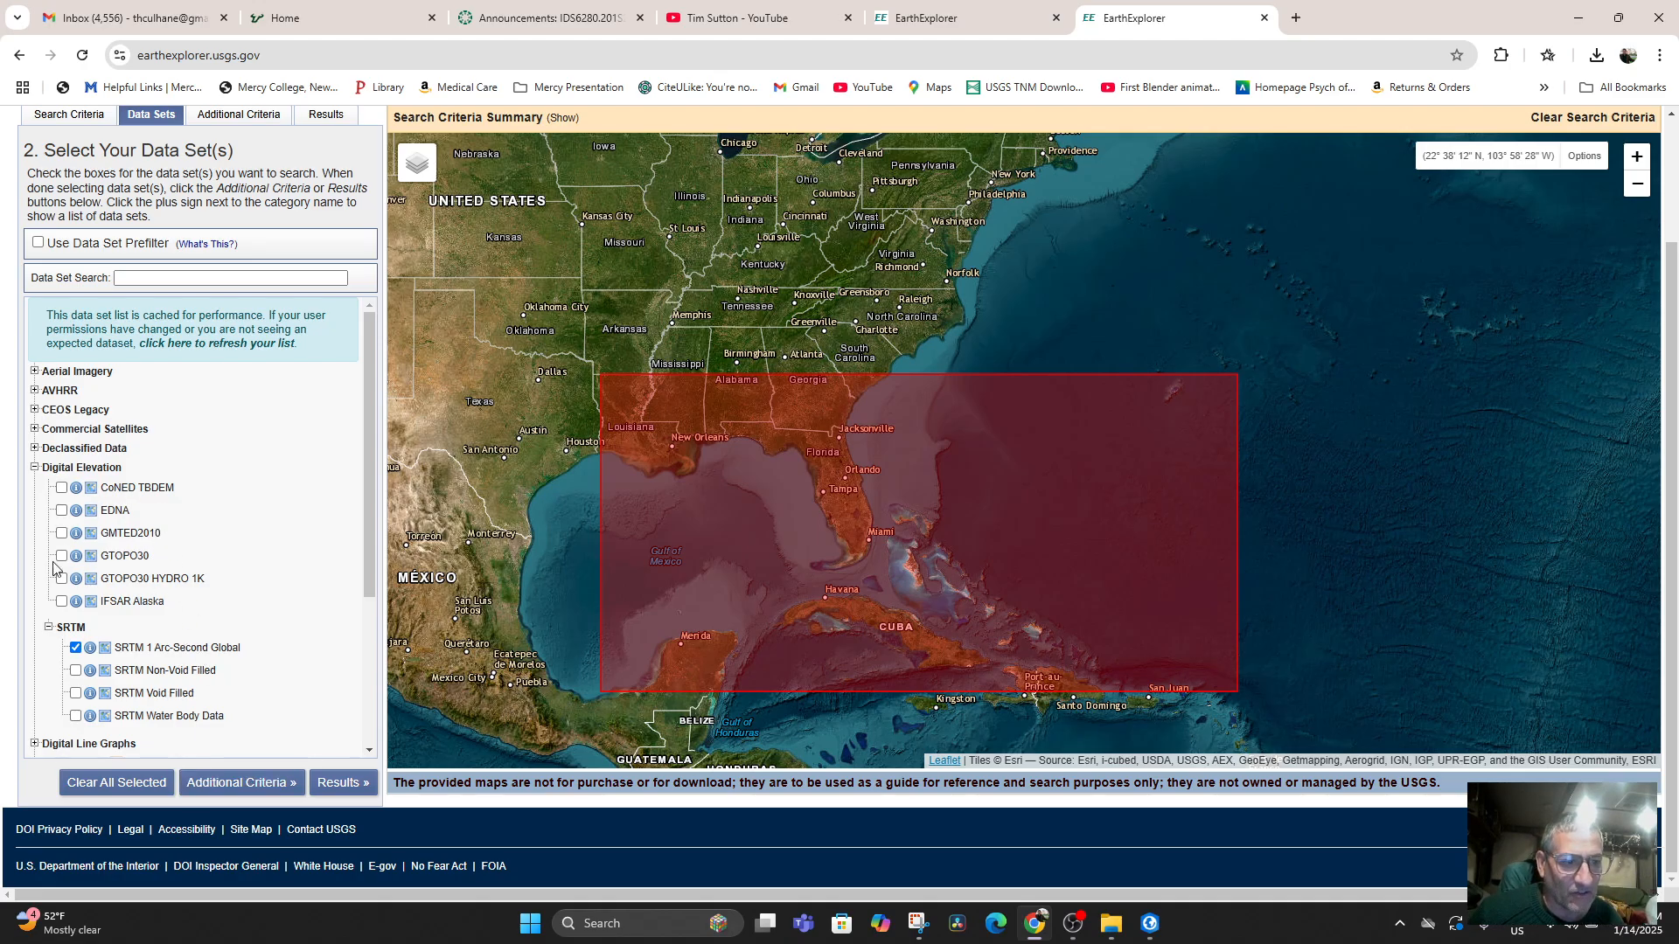
click(340, 785)
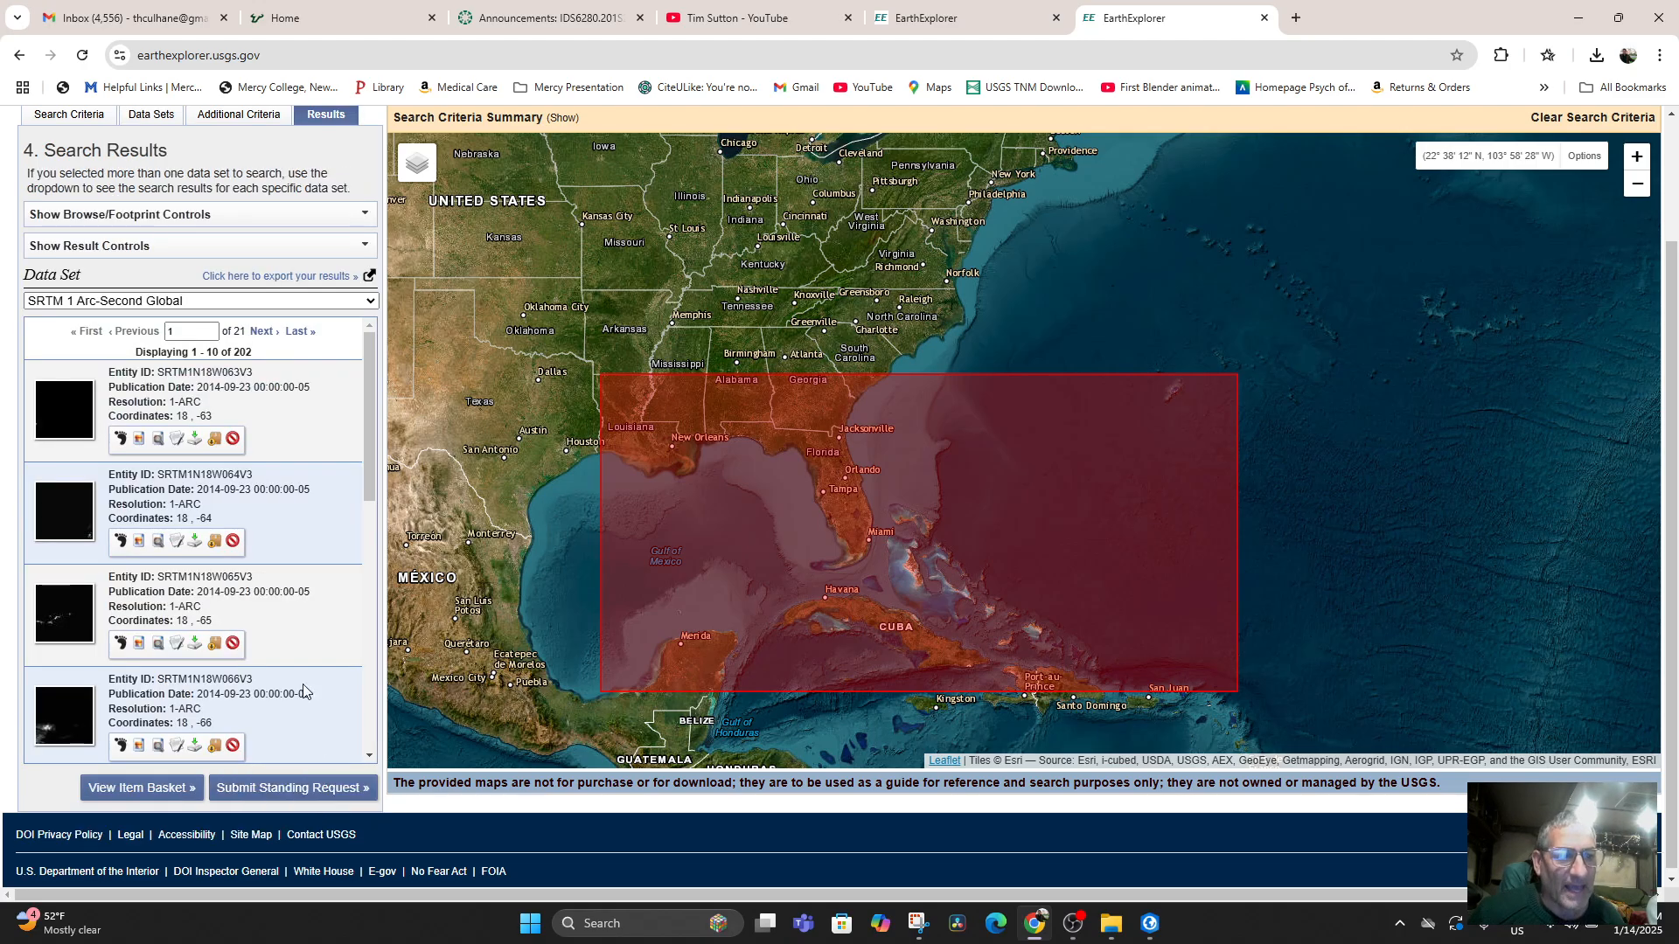
Display the footprints of tiles SRTM1N18W069V3, SRTM1N18W068V3 and SRTM1N18W067V3 on the map.
scroll(174, 424, down, 3)
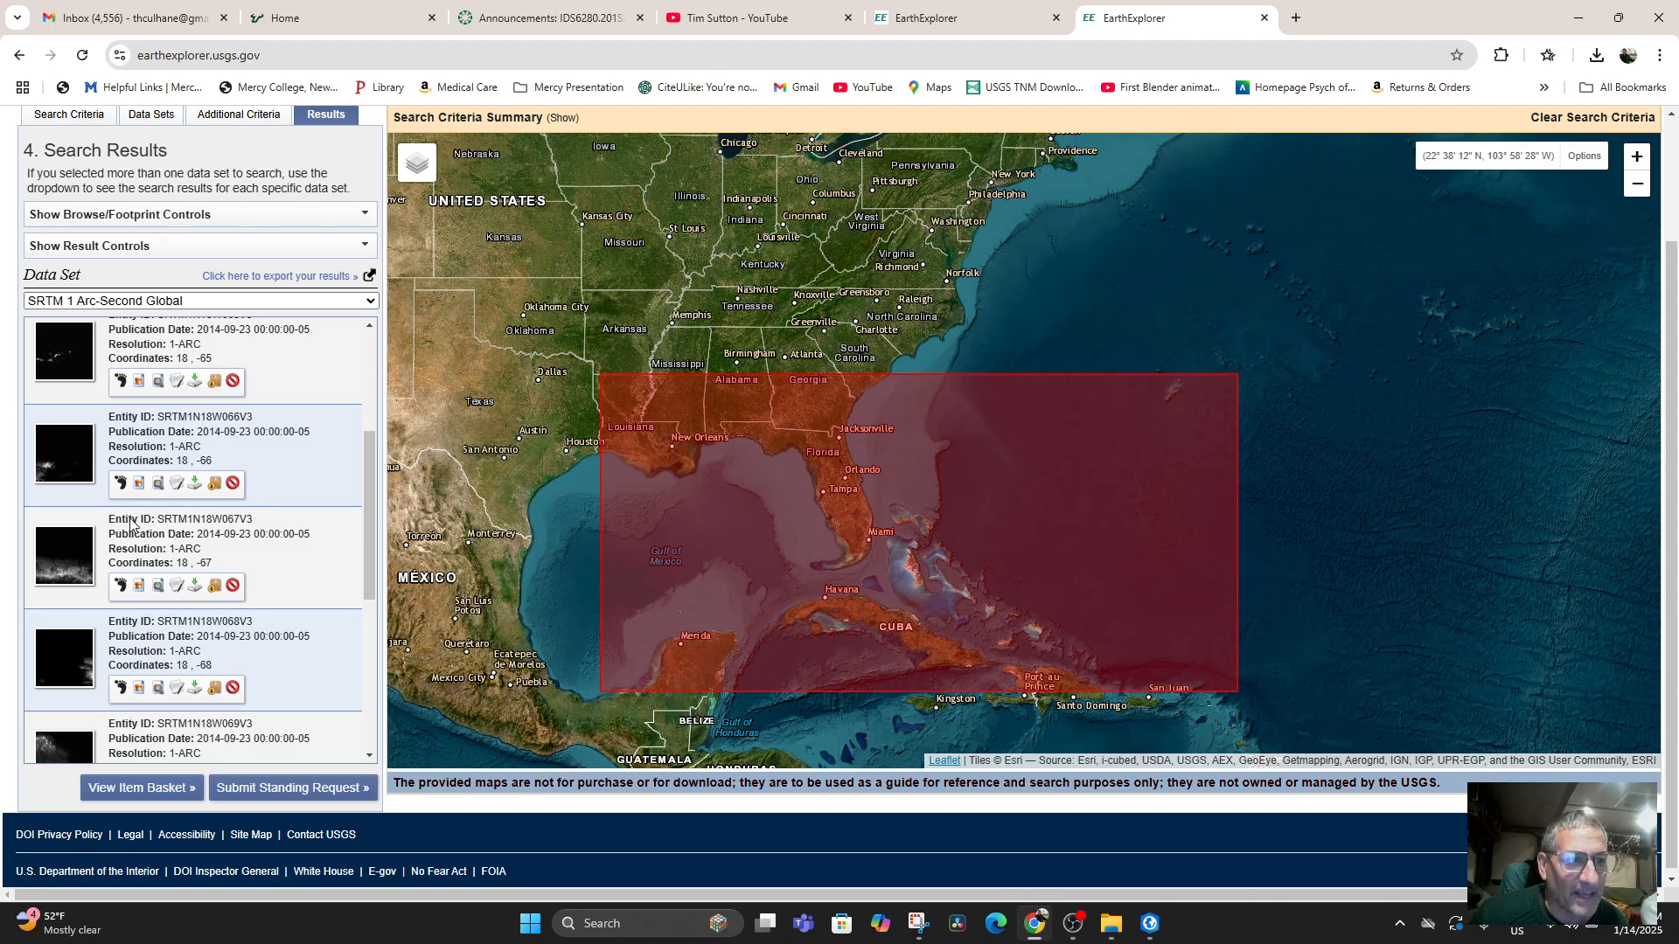
scroll(125, 597, down, 2)
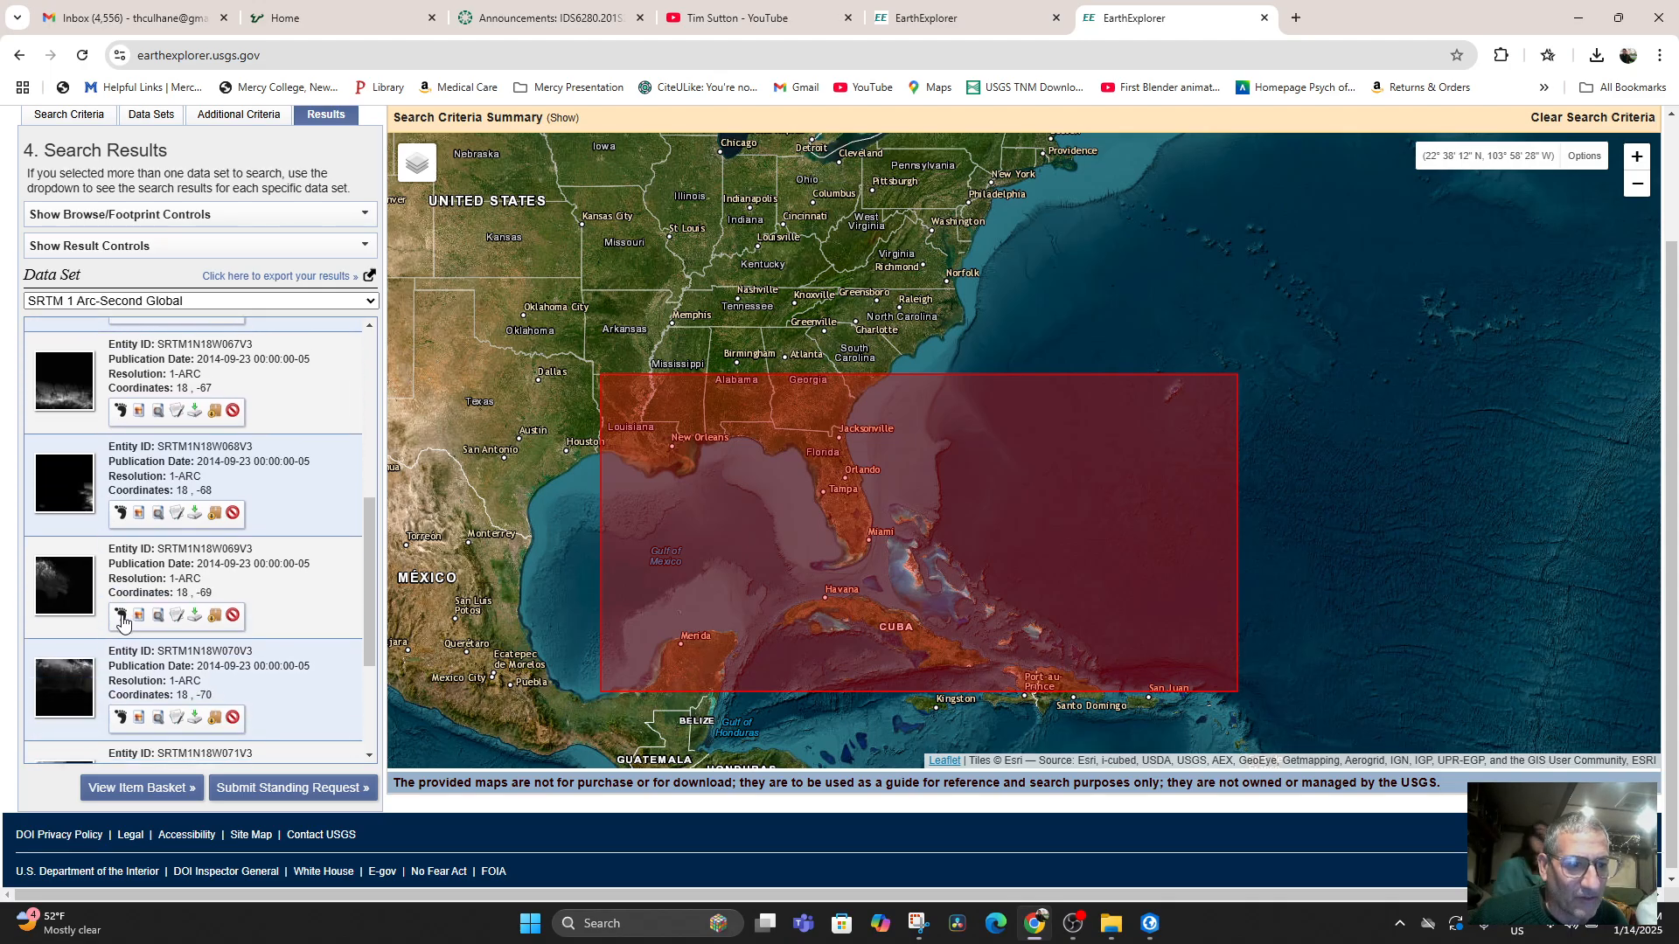
click(121, 617)
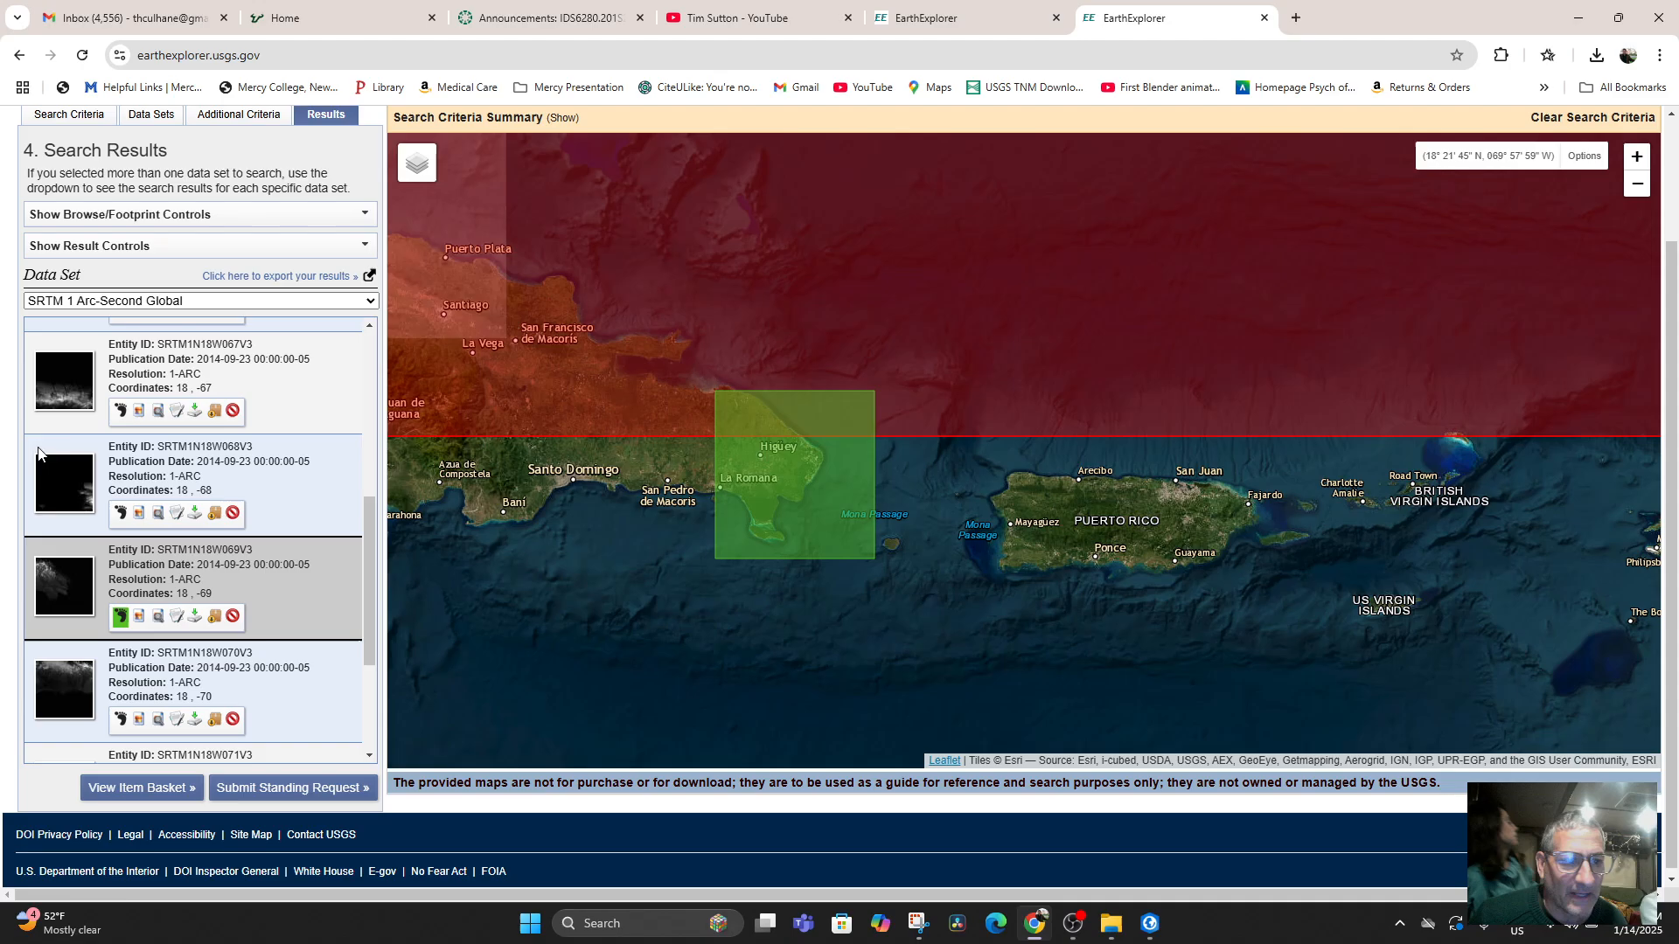
scroll(44, 452, down, 2)
click(121, 338)
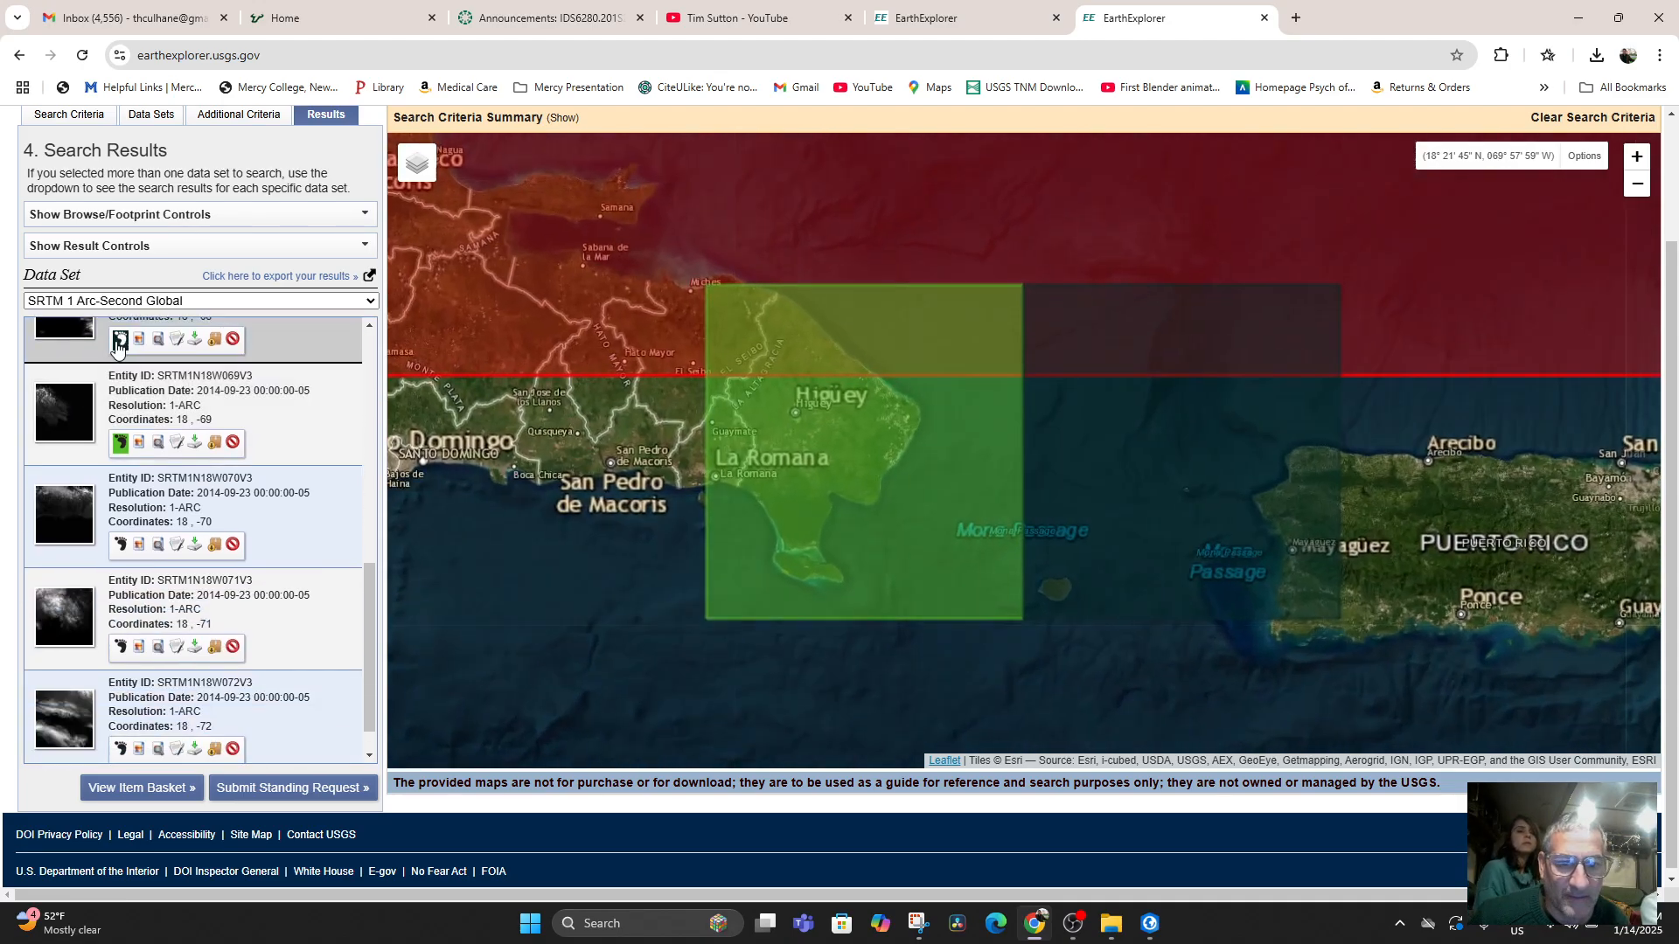
scroll(120, 426, up, 3)
scroll(120, 426, up, 1)
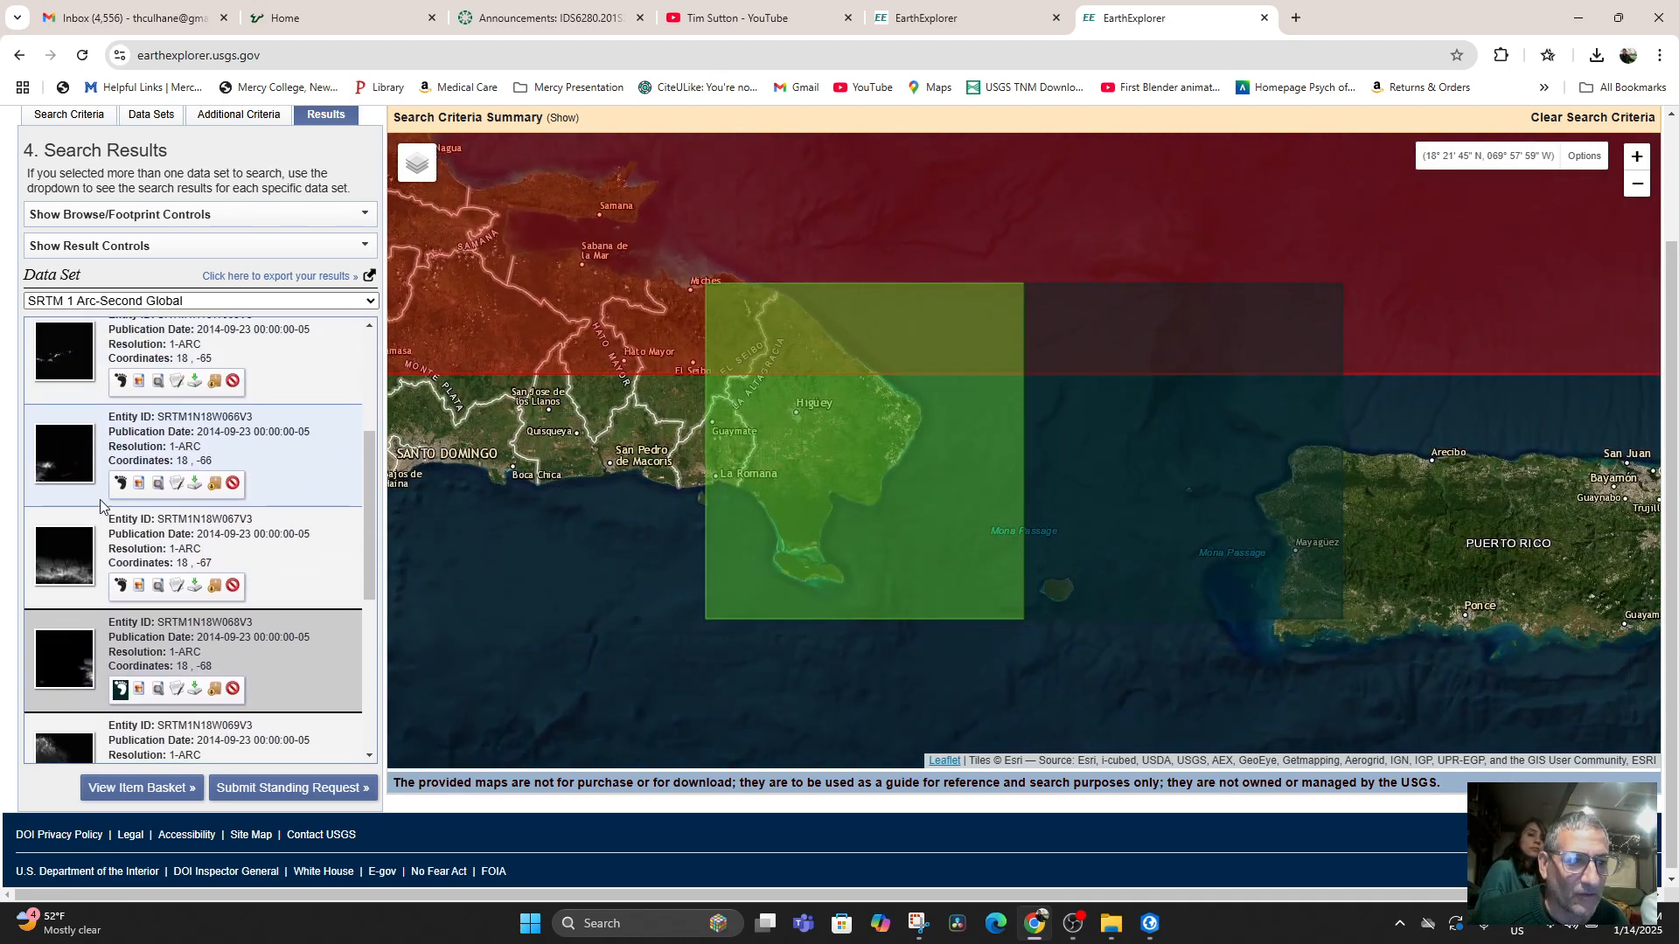
click(121, 586)
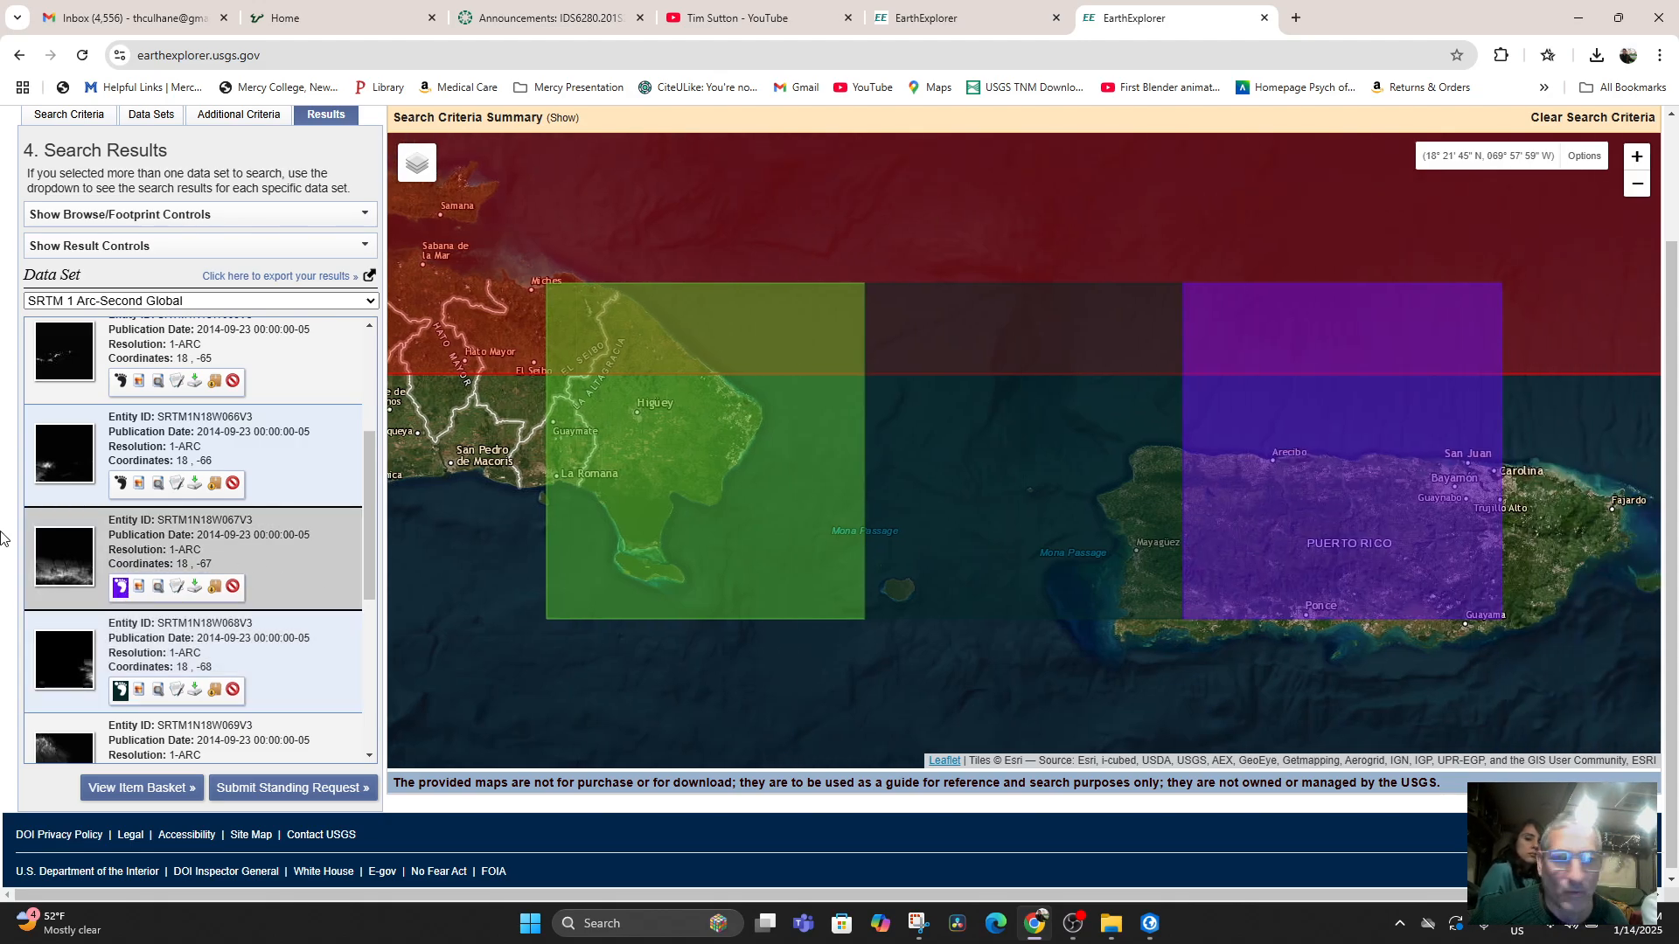
Hide the footprint of tile SRTM1N18W068V3 and redisplay the one of SRTM1N18W067V3 over Puerto Rico.
scroll(50, 529, down, 5)
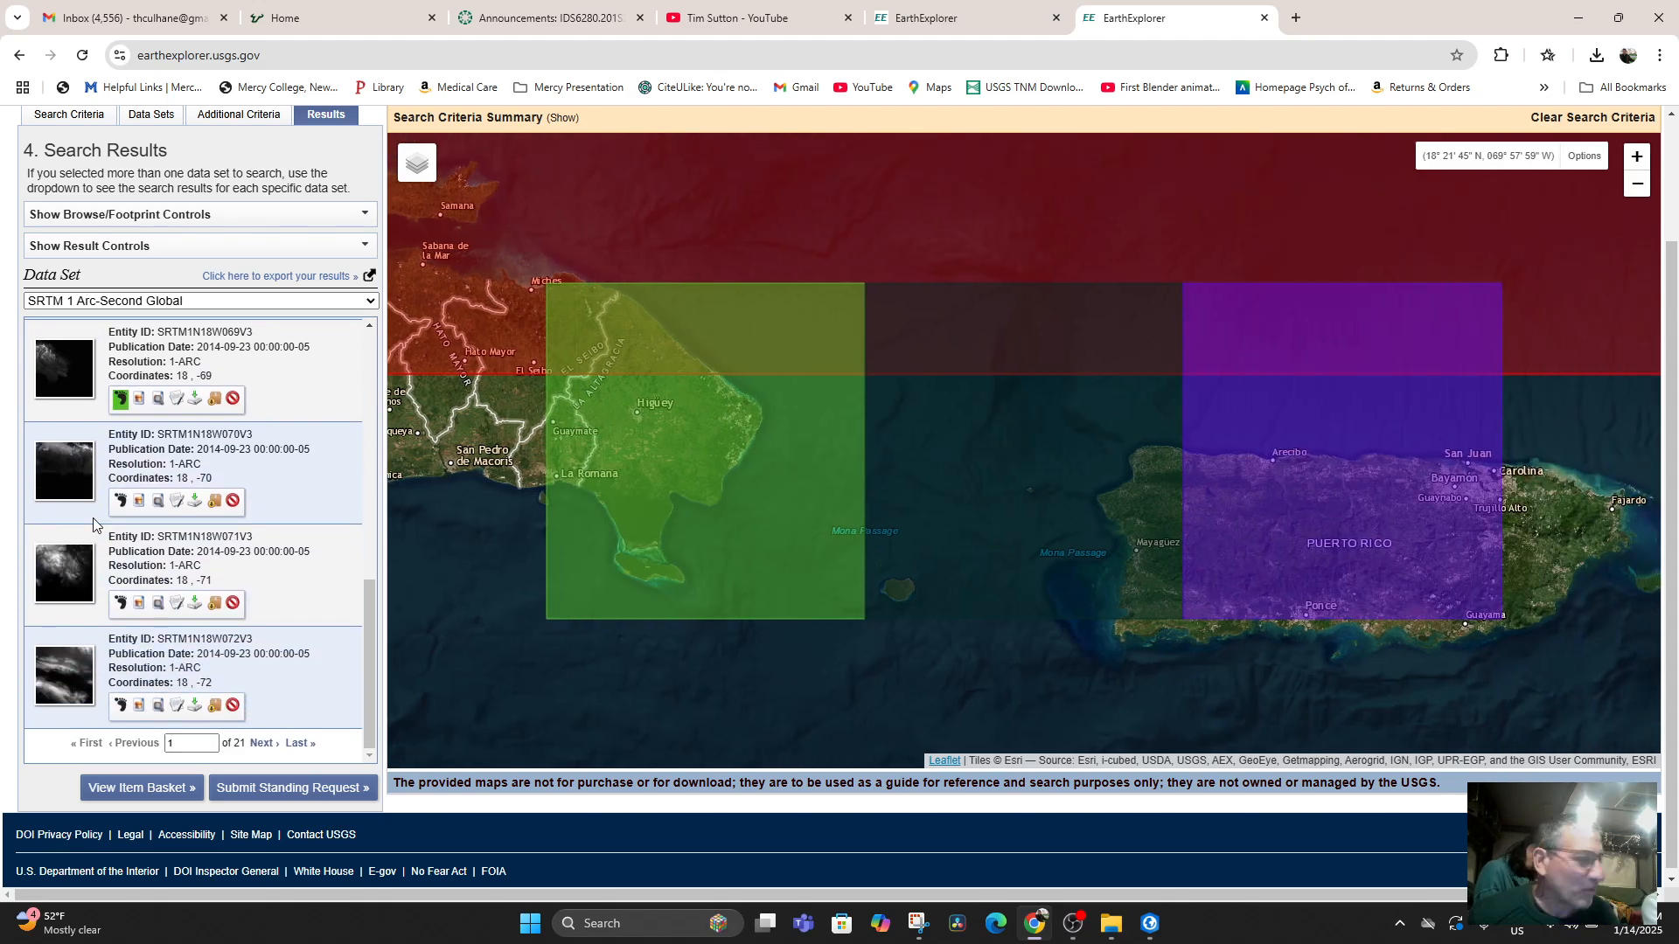
scroll(93, 525, up, 2)
scroll(94, 525, up, 1)
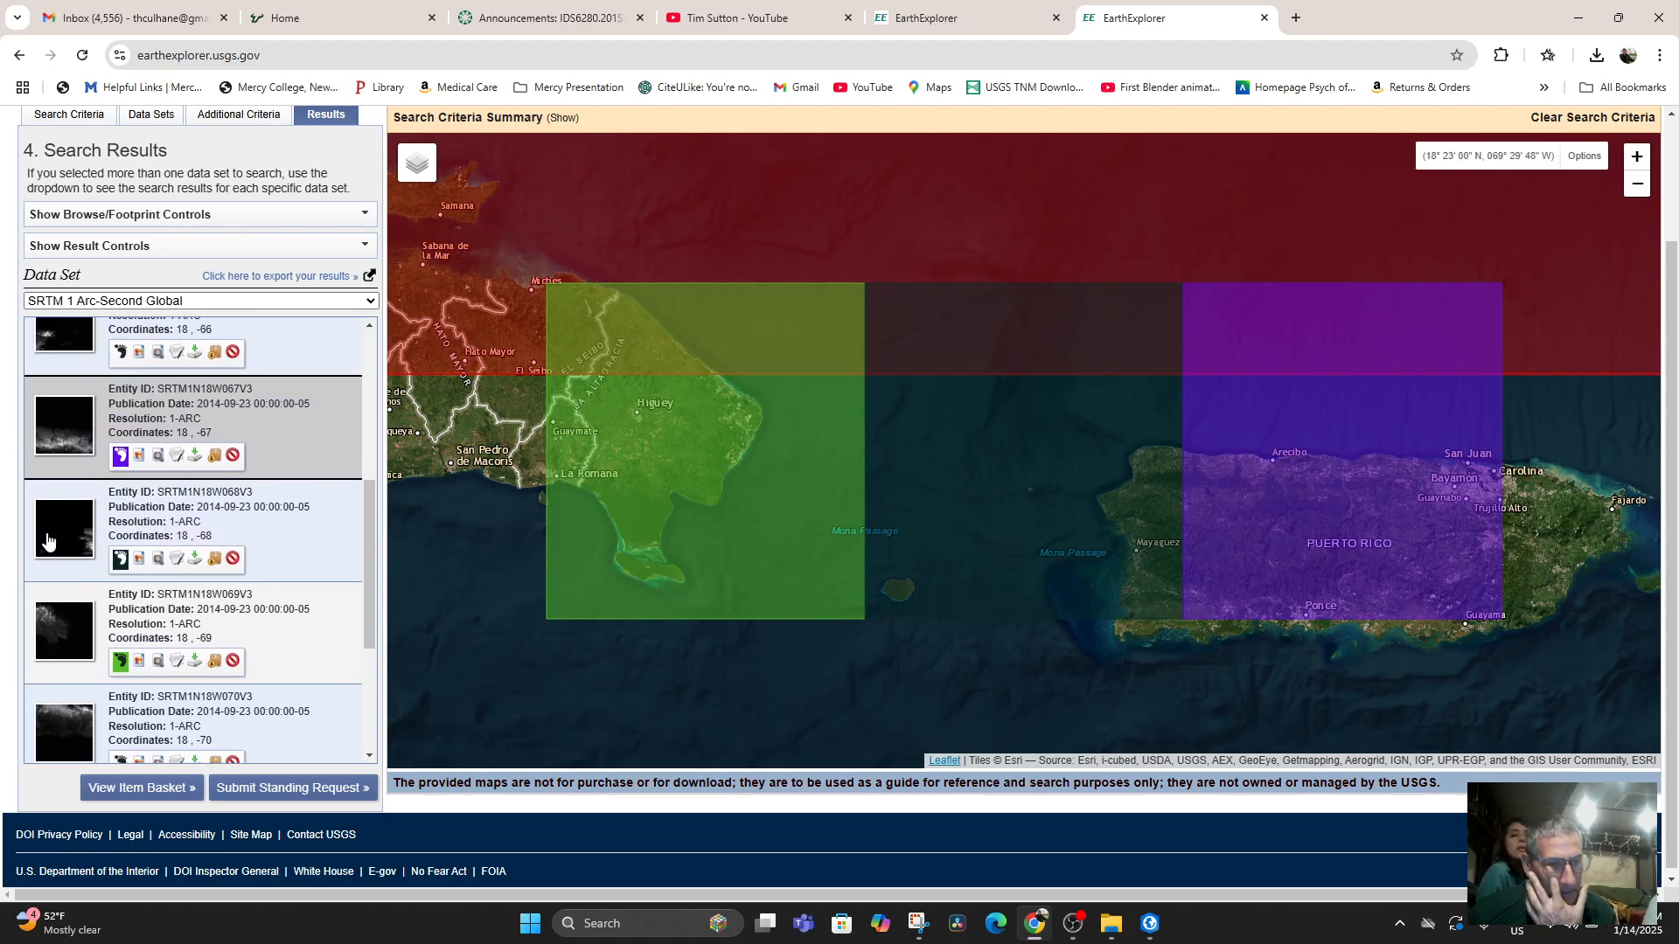
scroll(4, 507, down, 1)
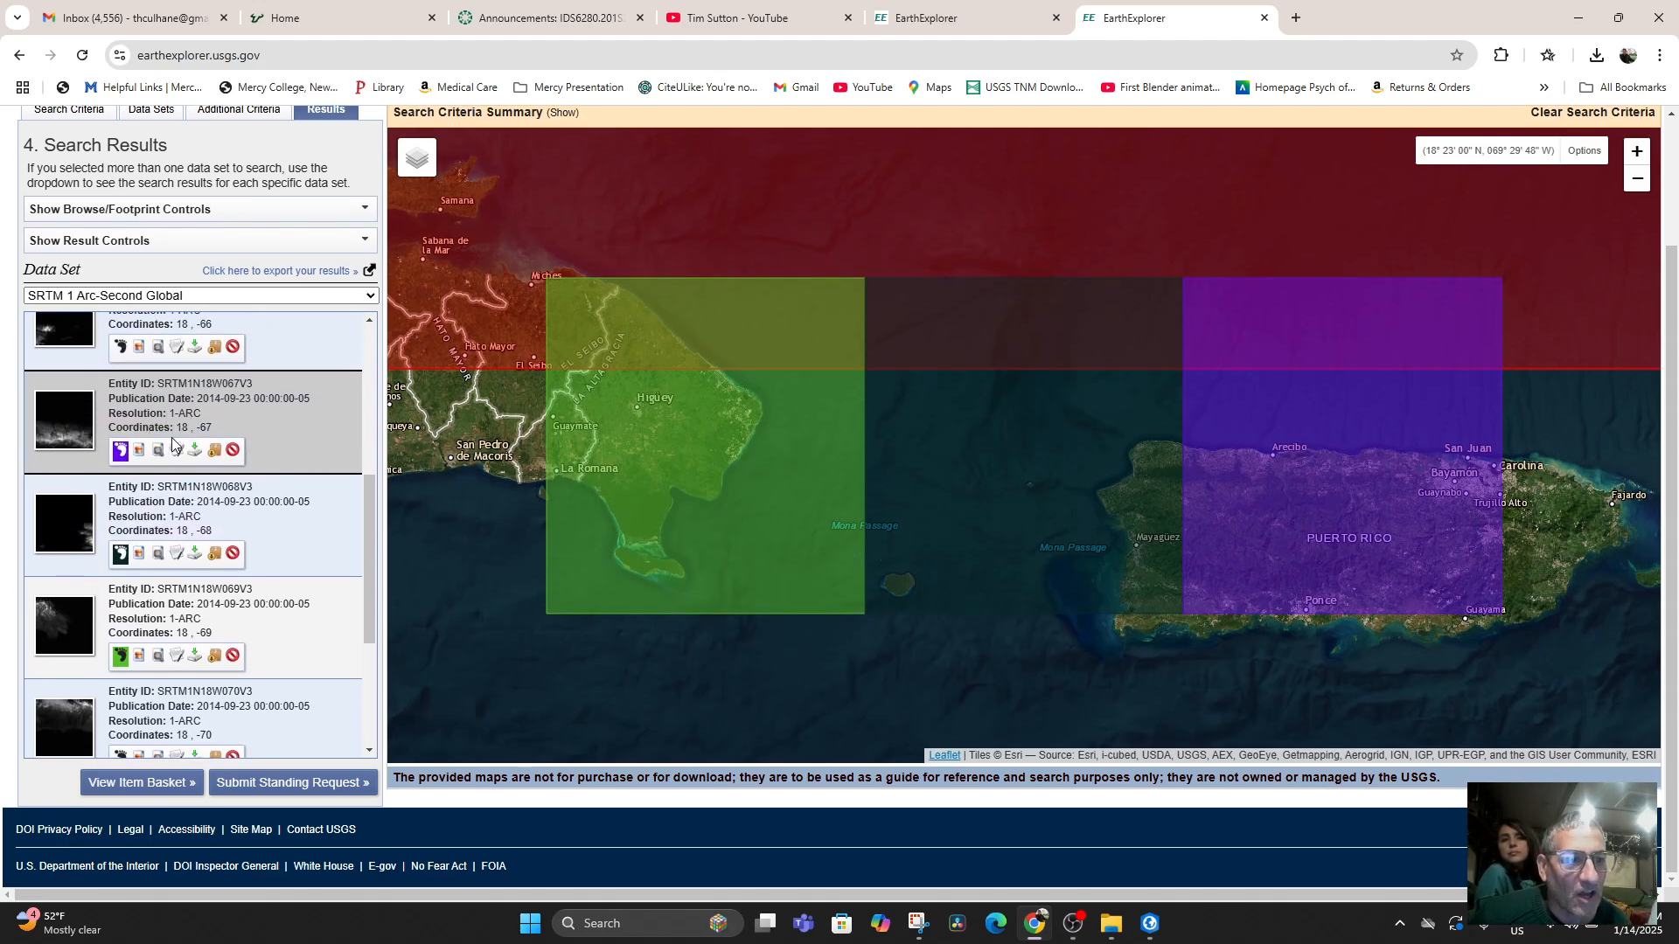
scroll(829, 542, down, 1)
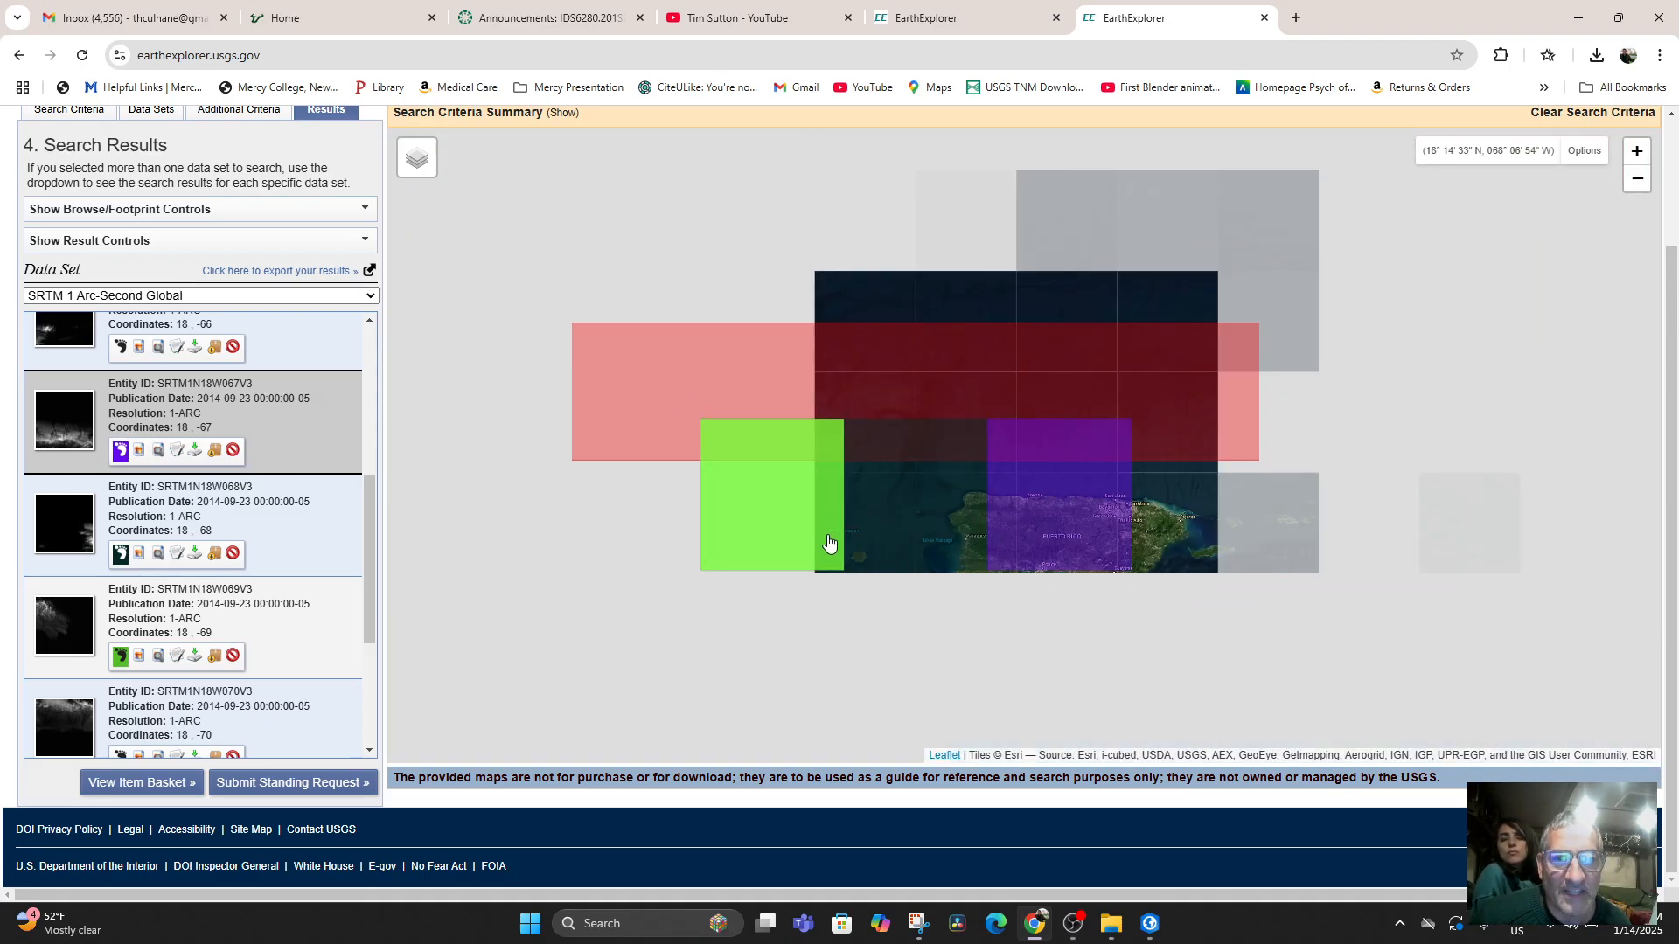
scroll(840, 535, down, 1)
drag(592, 465, 648, 514)
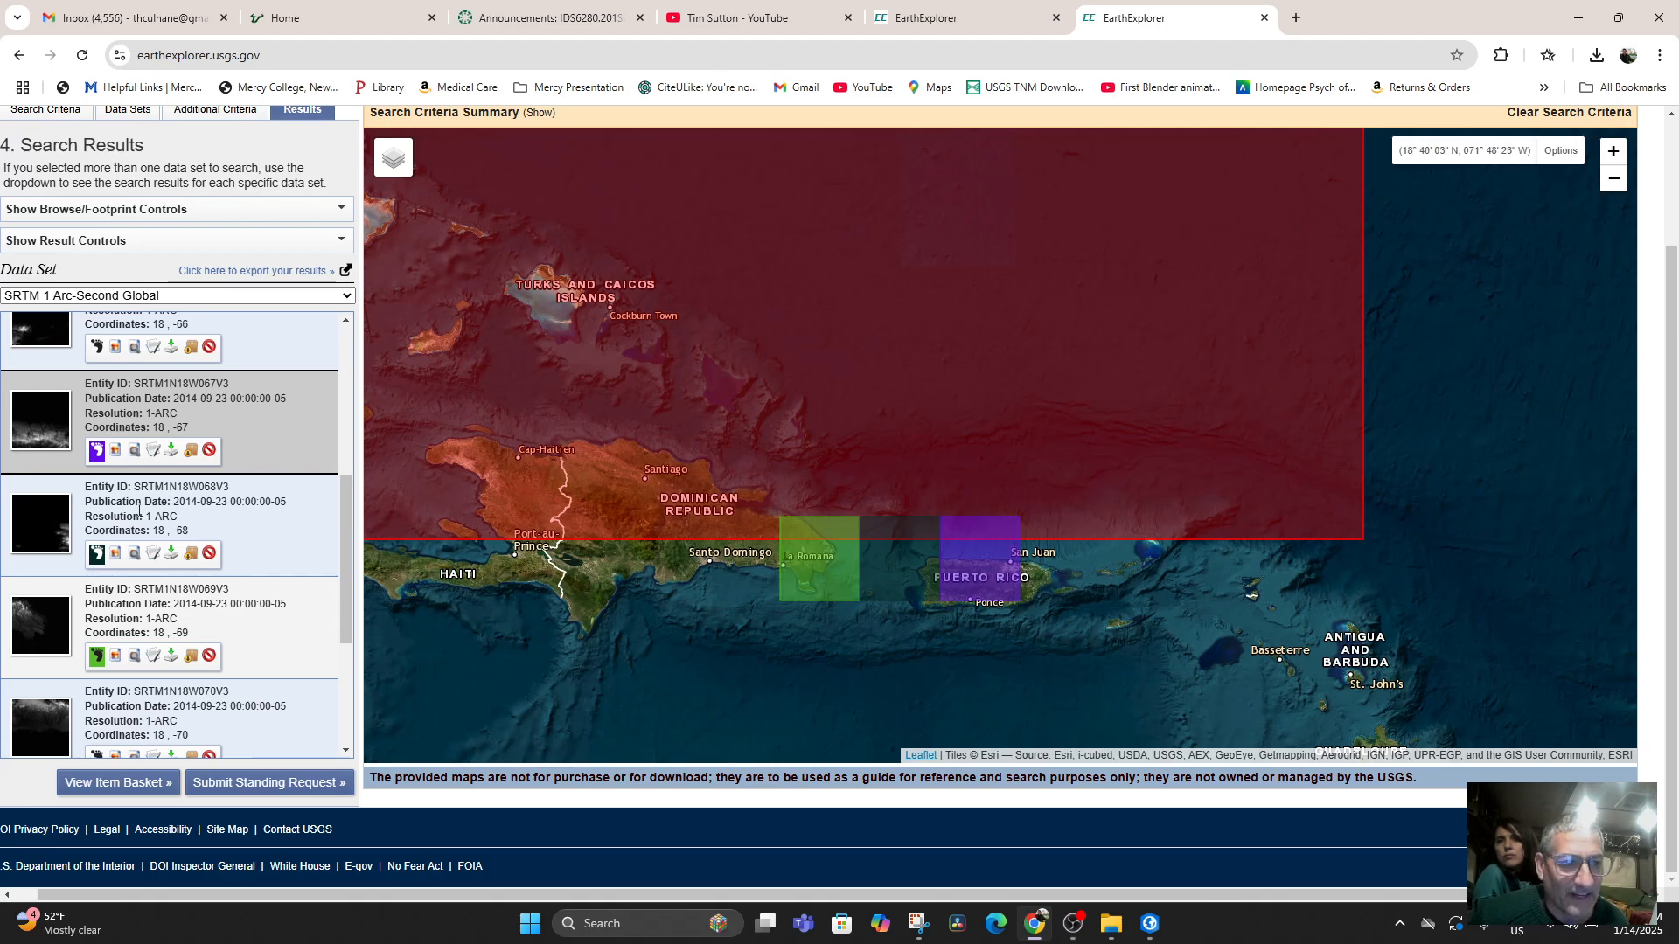
click(98, 554)
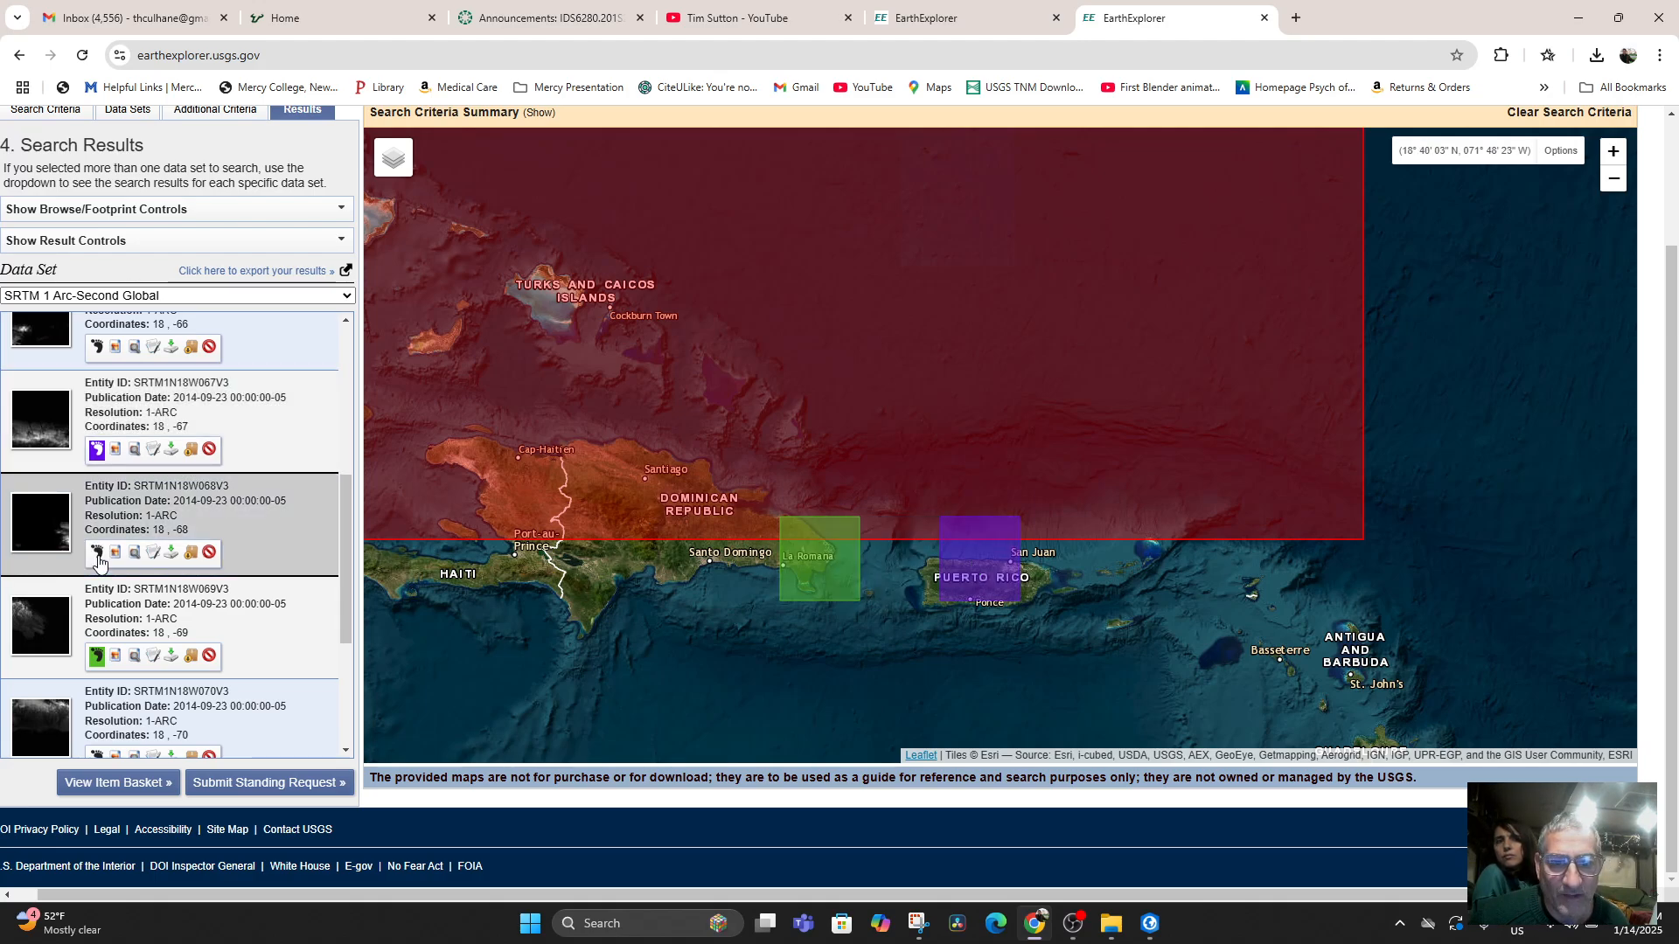
click(95, 451)
click(96, 450)
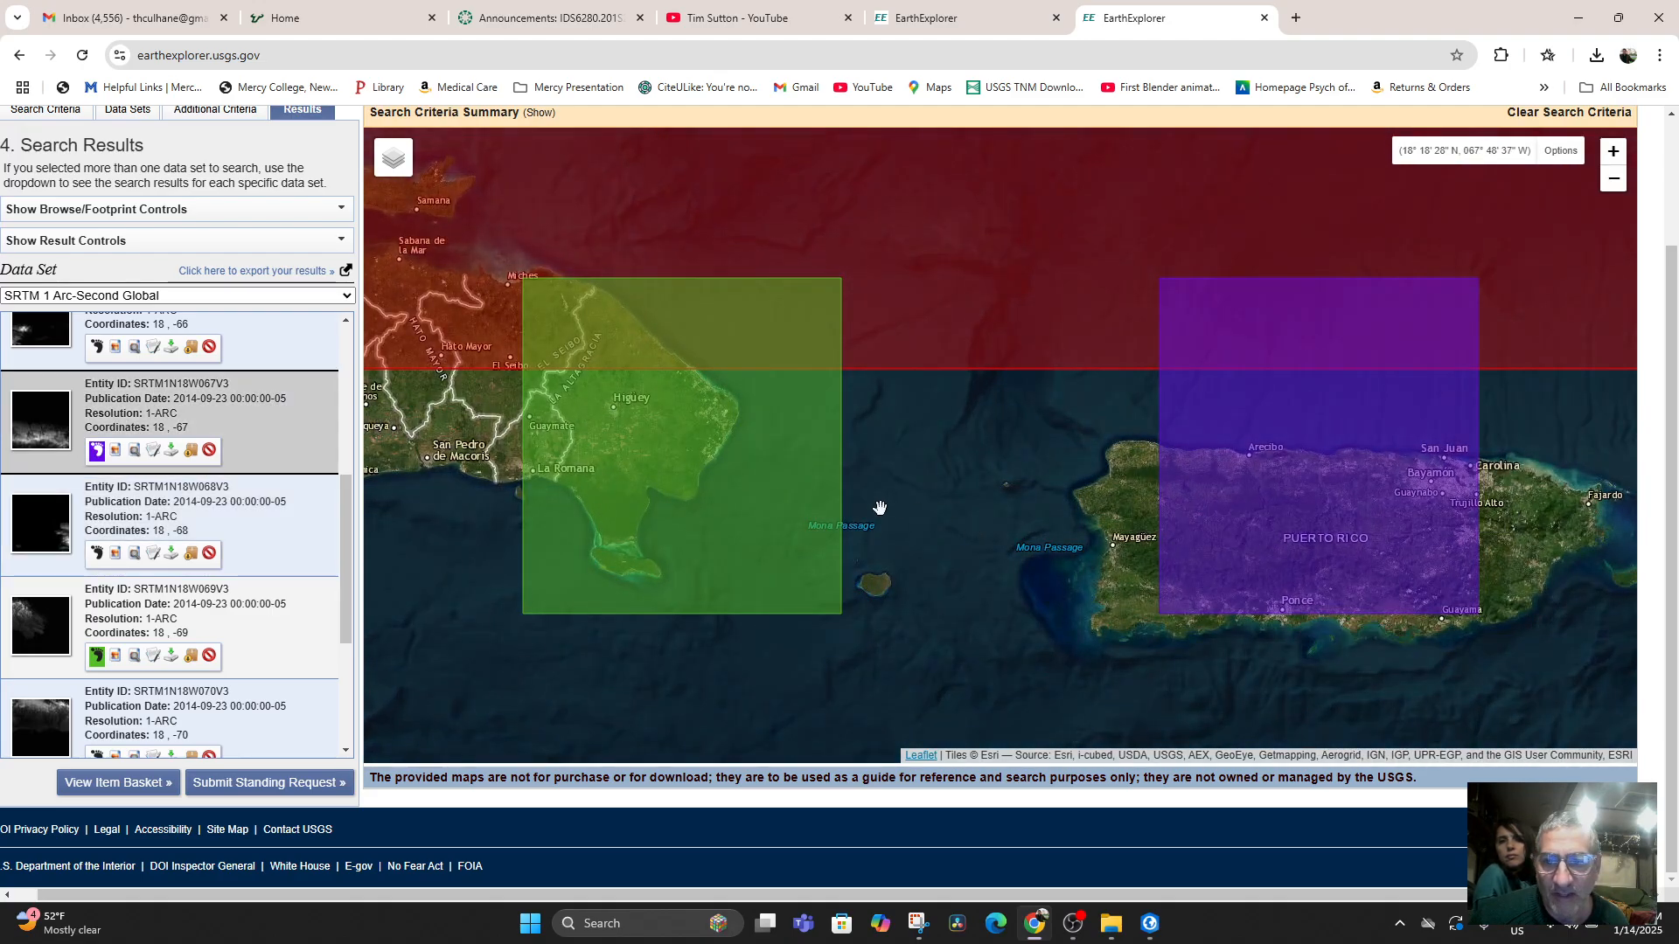
Download tile SRTM1N18W067V3 as GeoTIFF 1 Arc-second and show the downloaded file in its folder.
scroll(768, 458, up, 1)
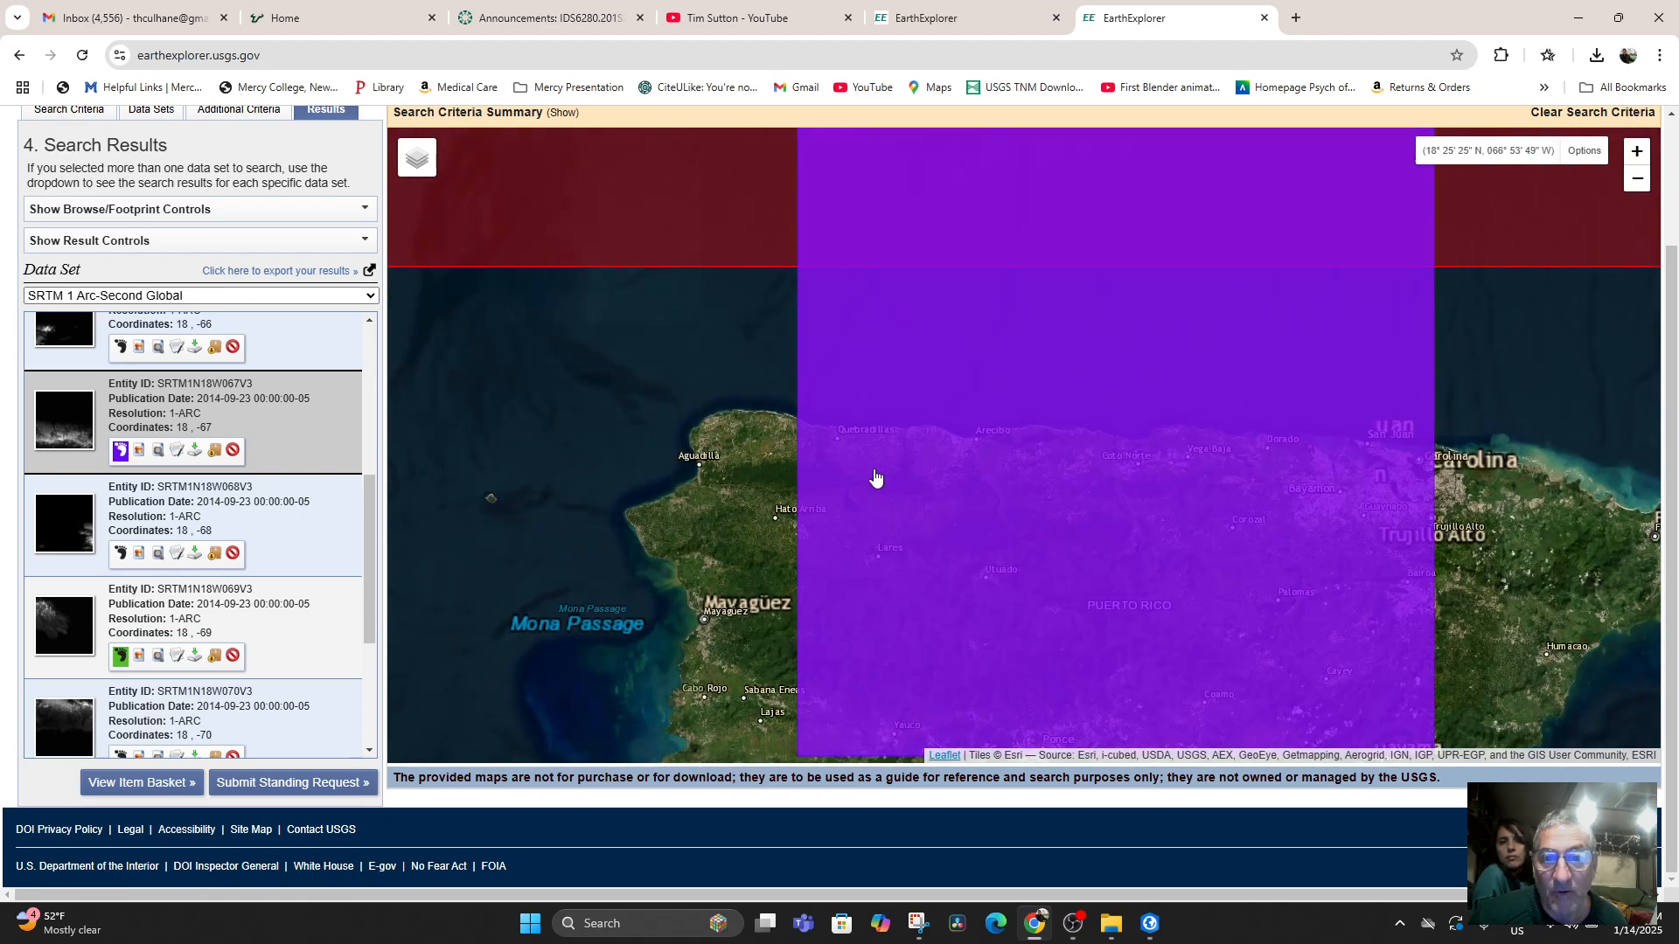
scroll(755, 475, down, 1)
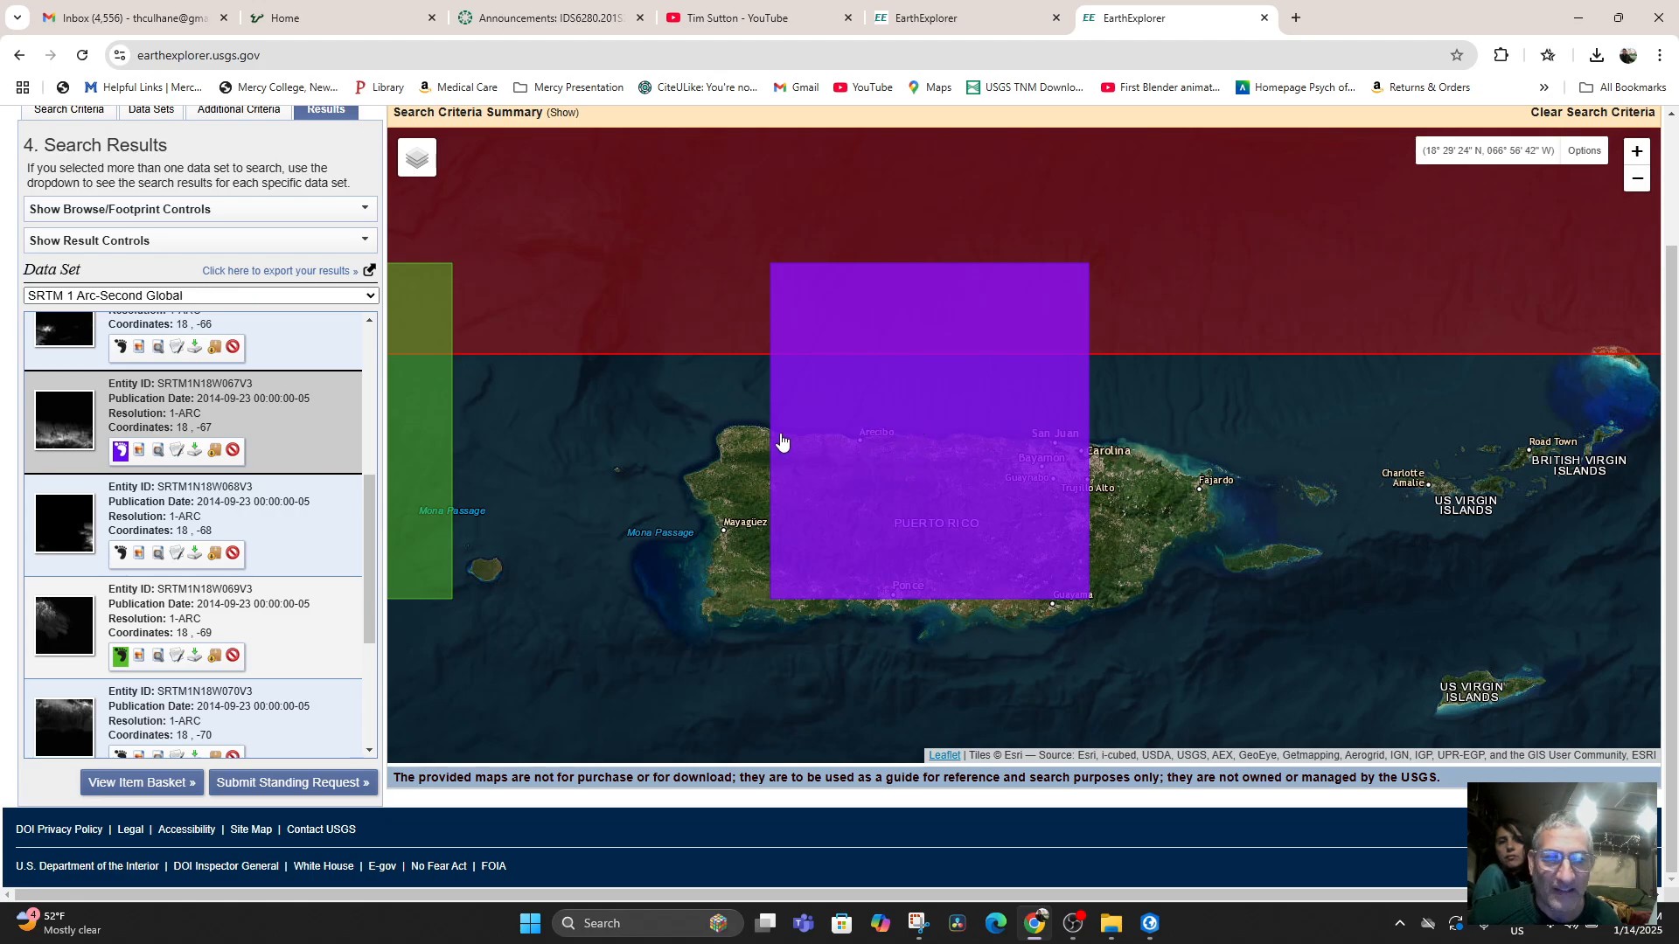
click(194, 450)
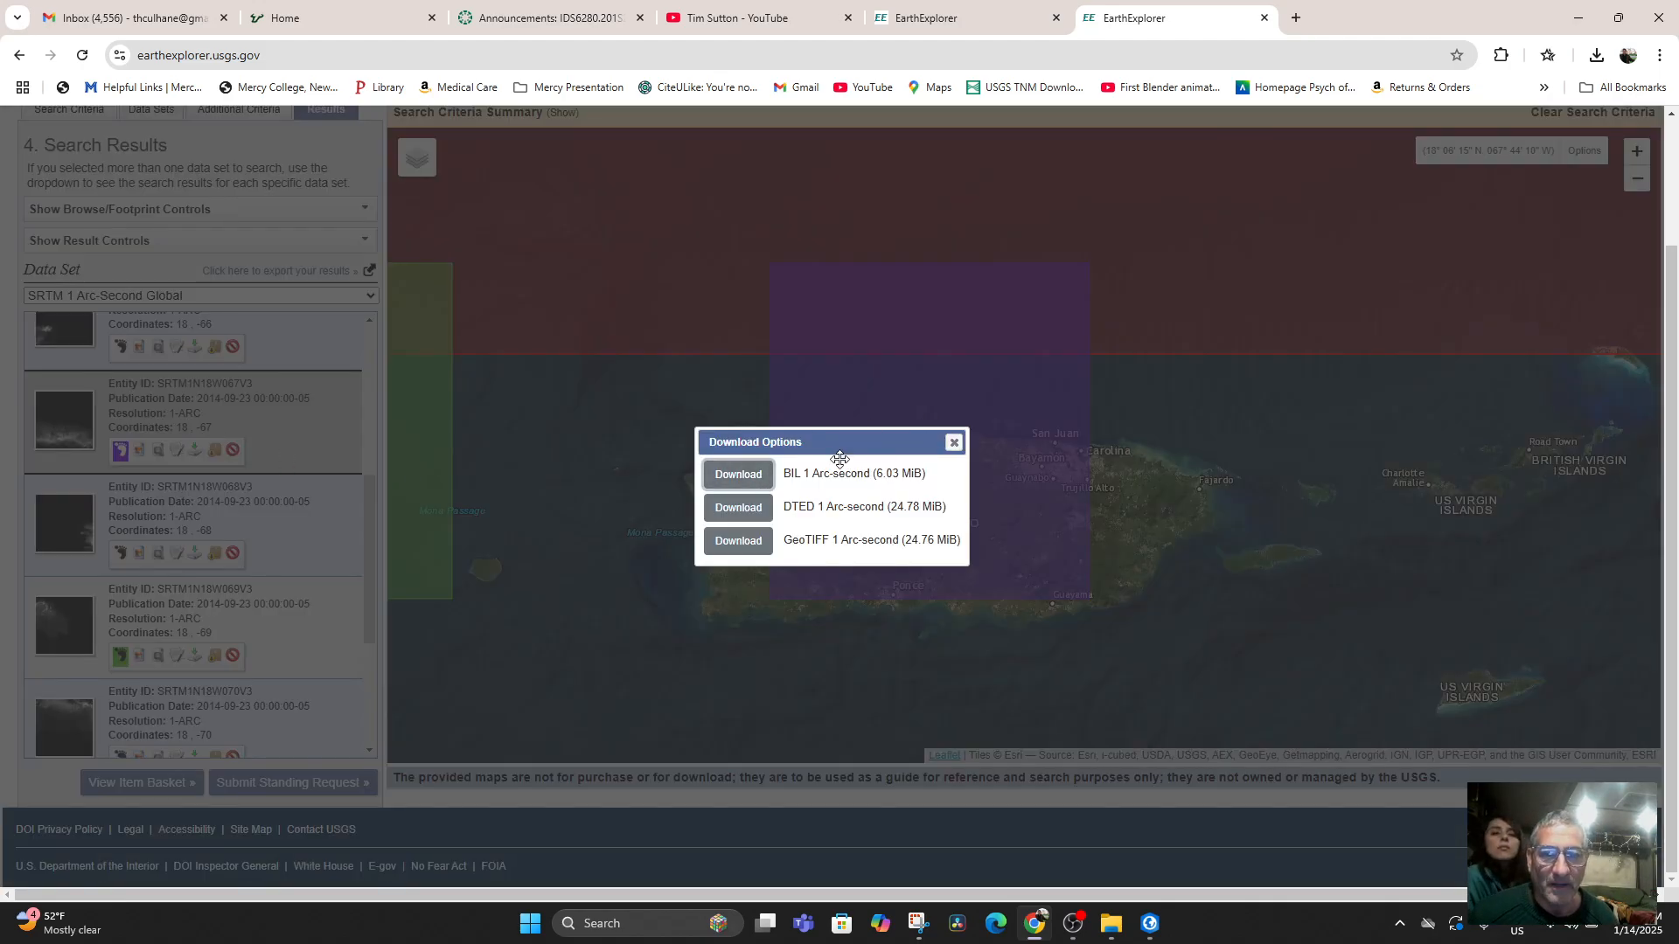
click(746, 551)
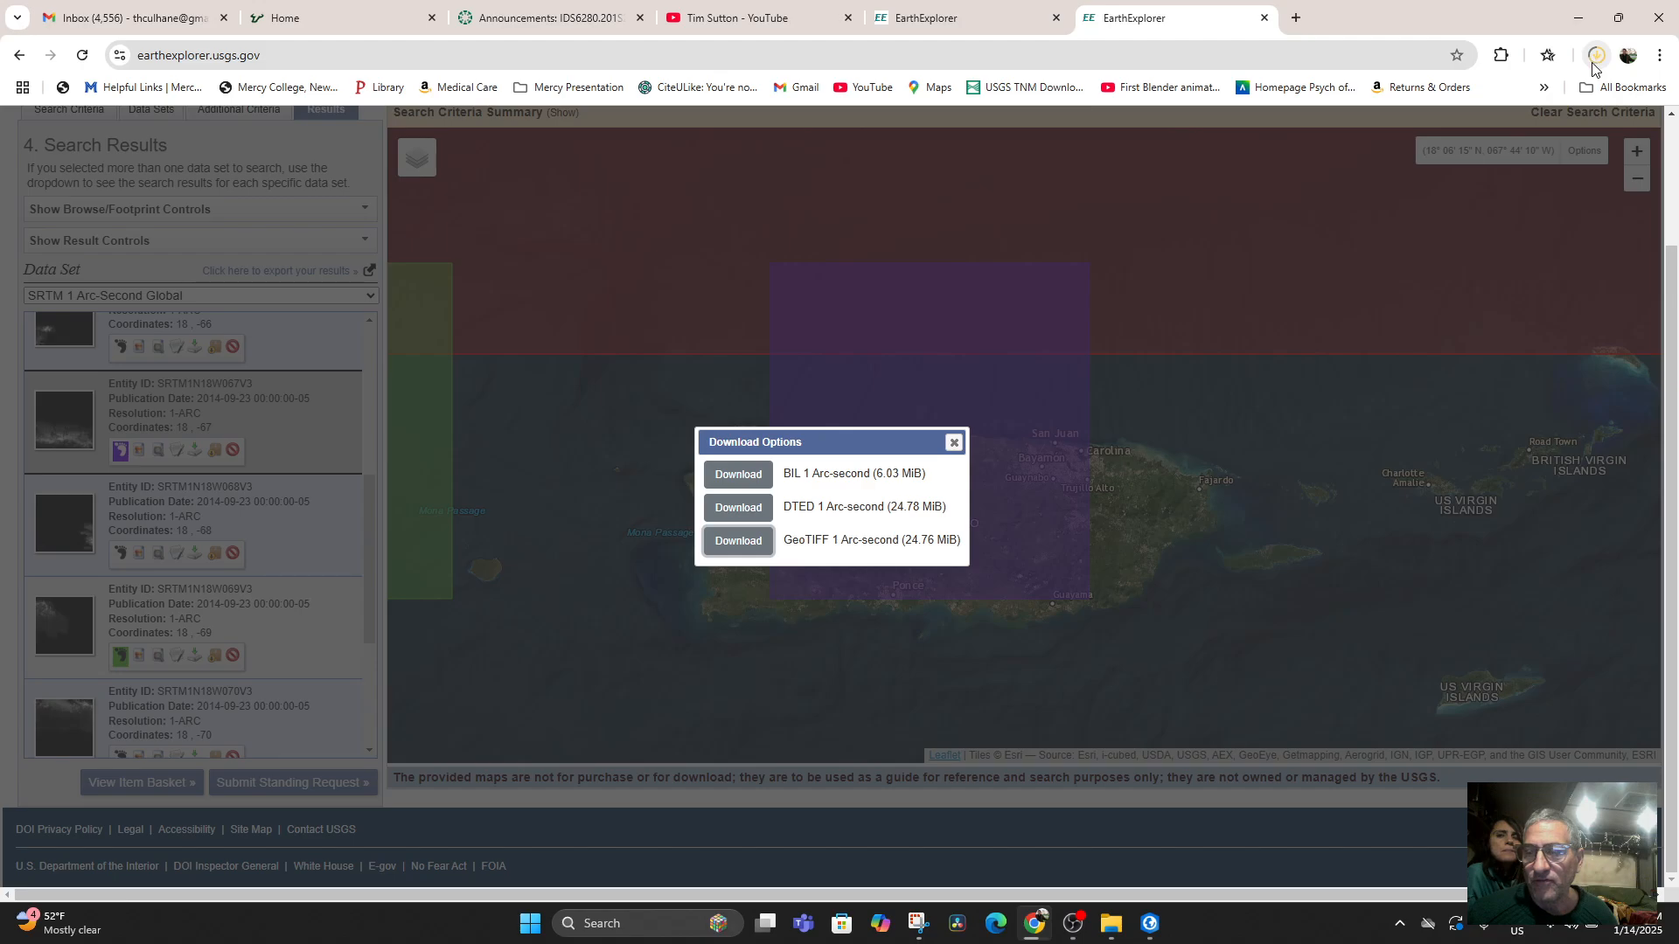
right_click(1454, 98)
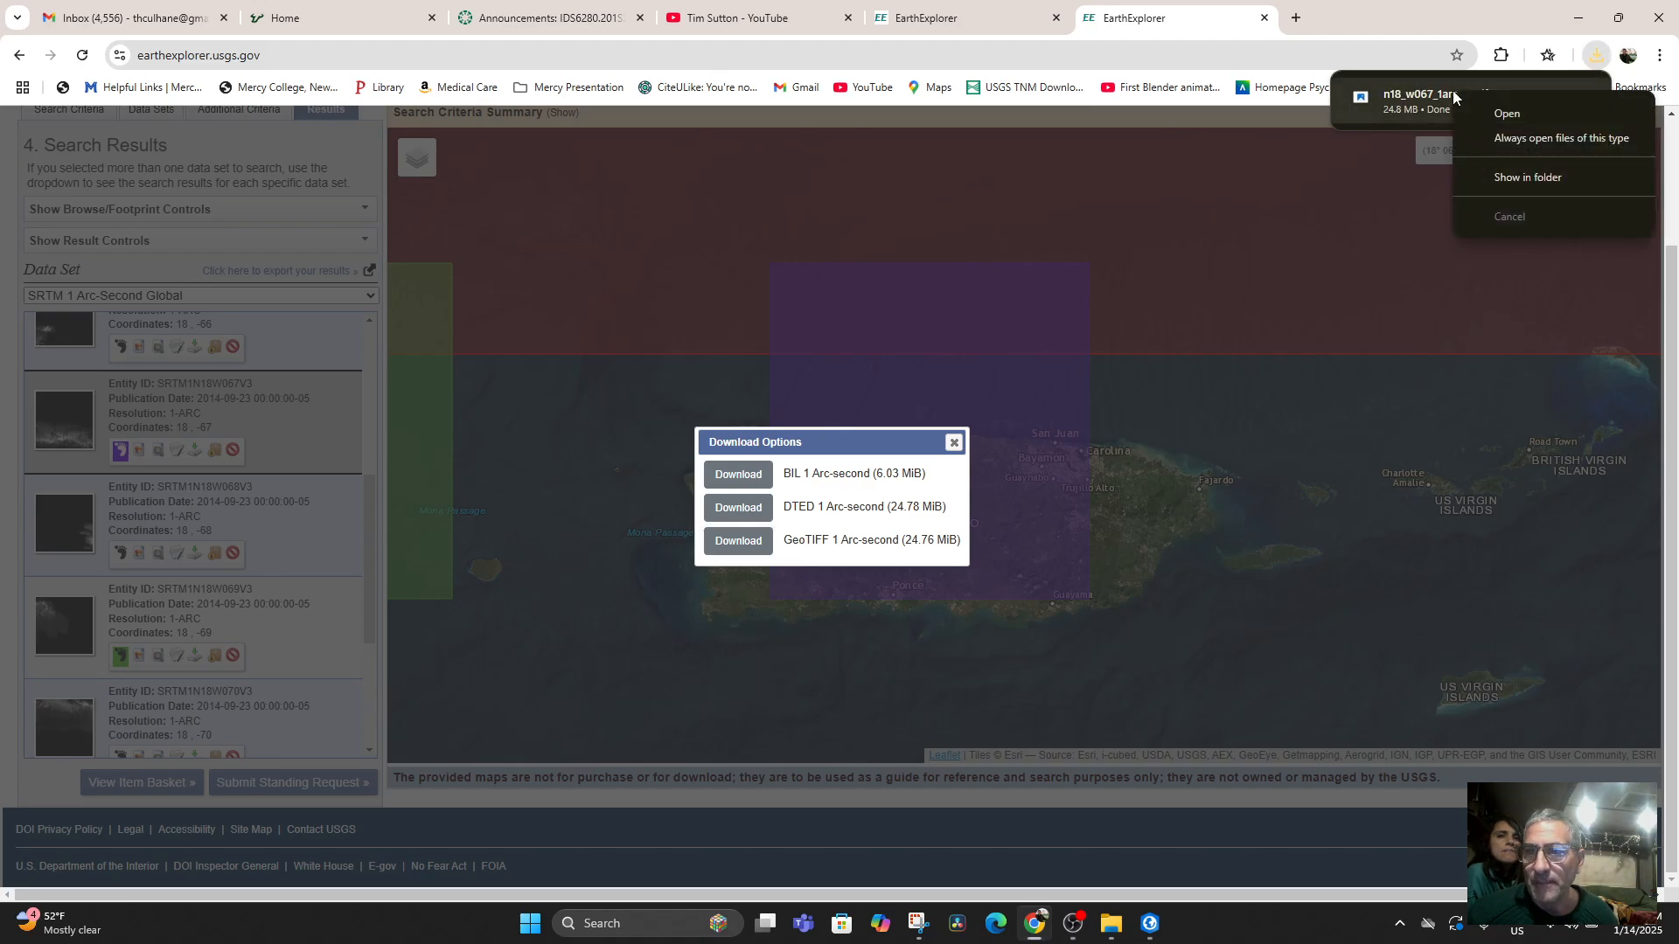
click(1489, 179)
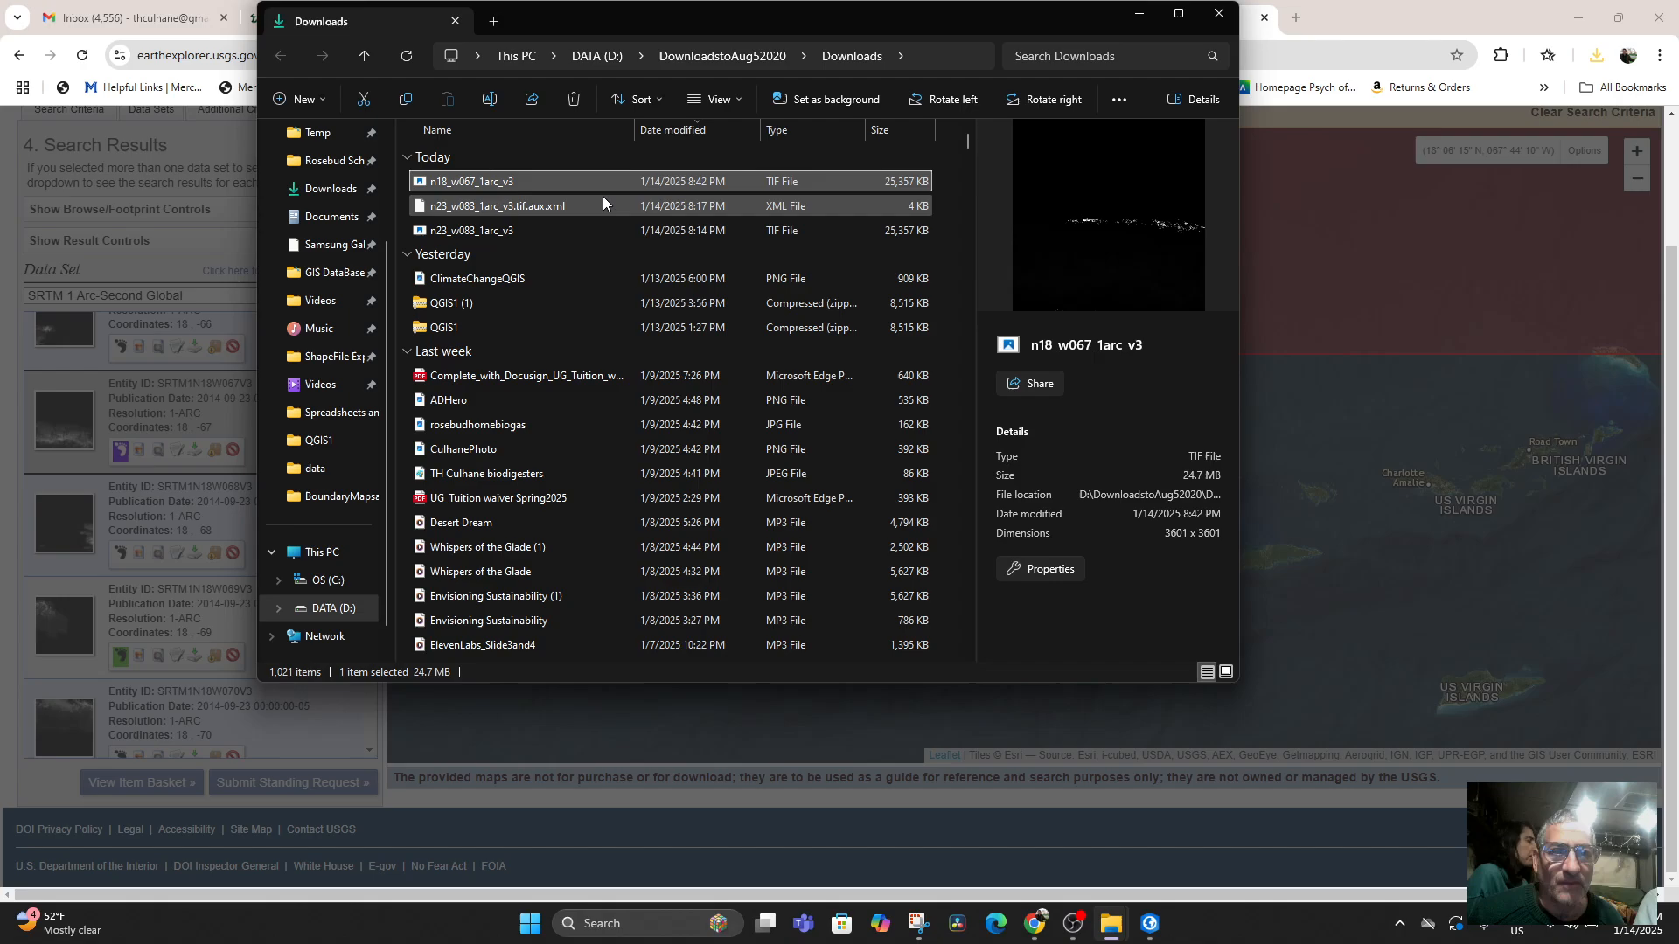
Switch to ArcGIS Pro and move the map from Havana to a close view of Puerto Rico.
click(1149, 924)
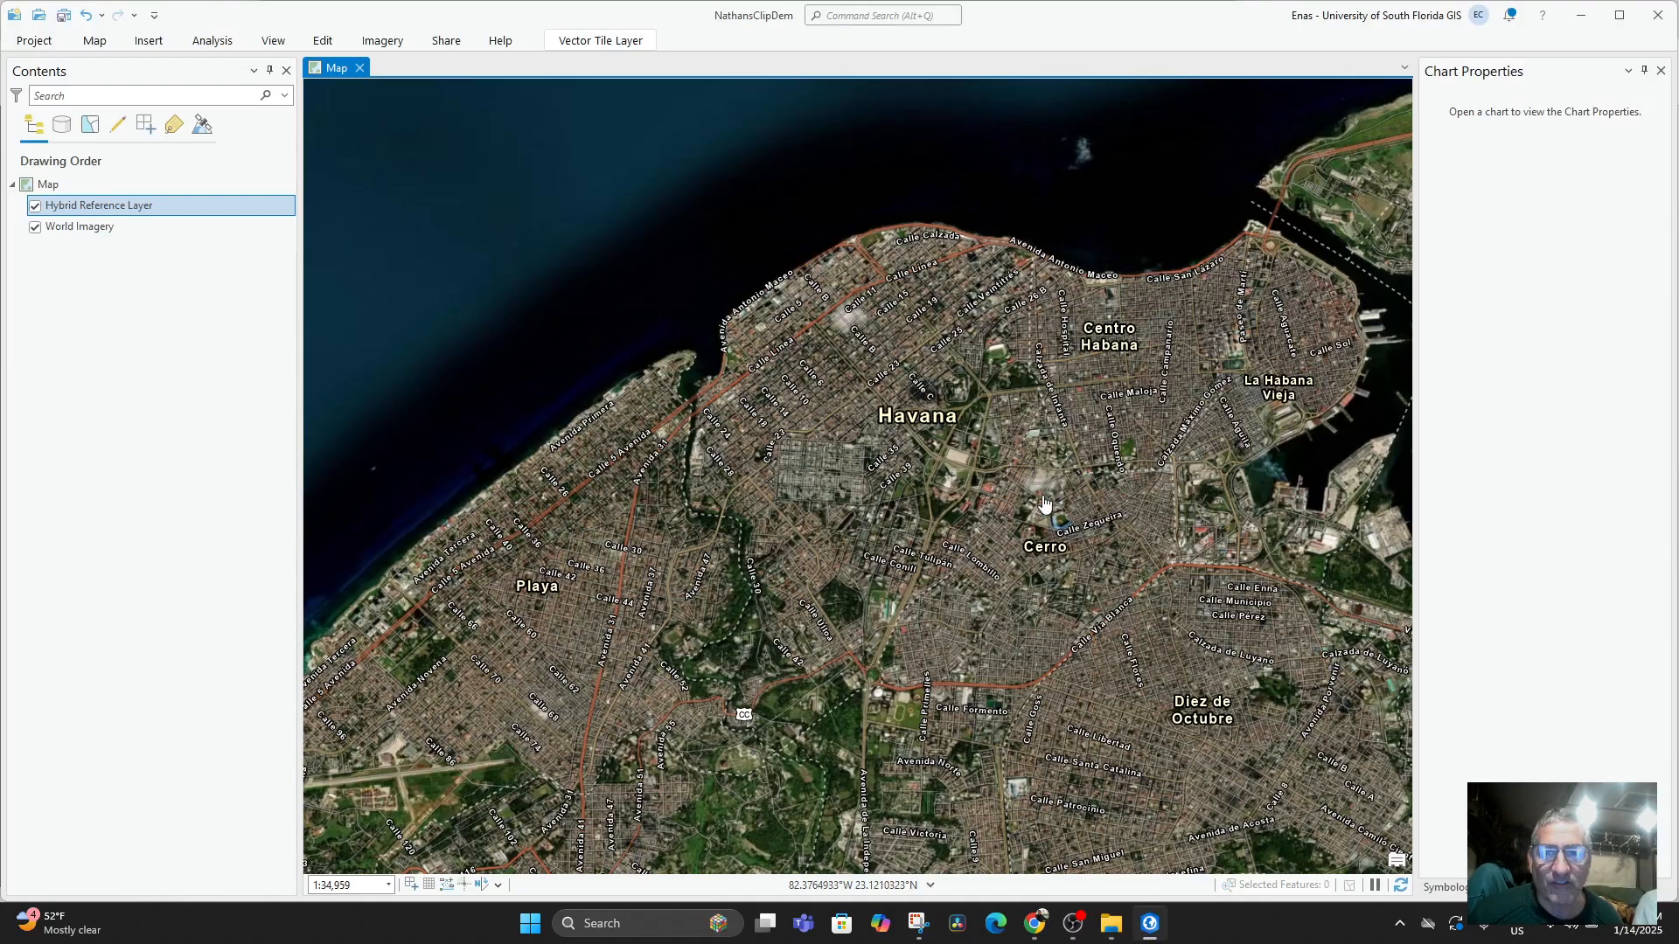
scroll(994, 584, down, 5)
drag(994, 584, 618, 498)
scroll(933, 566, down, 6)
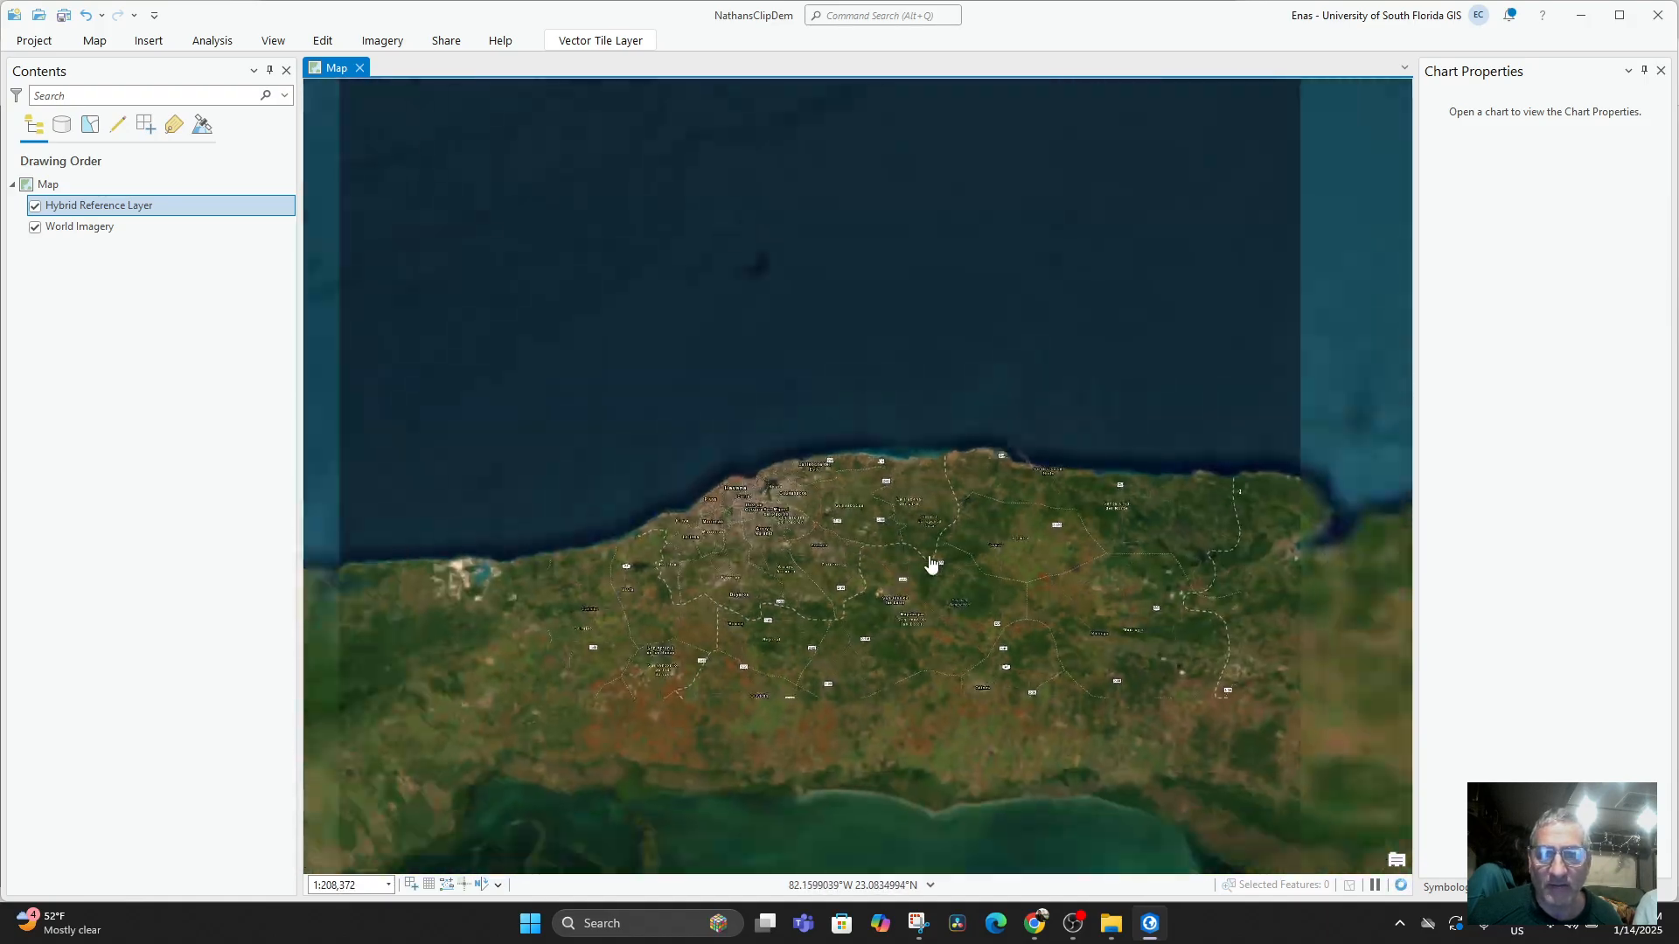
drag(933, 566, 480, 532)
drag(839, 534, 668, 486)
scroll(907, 551, down, 8)
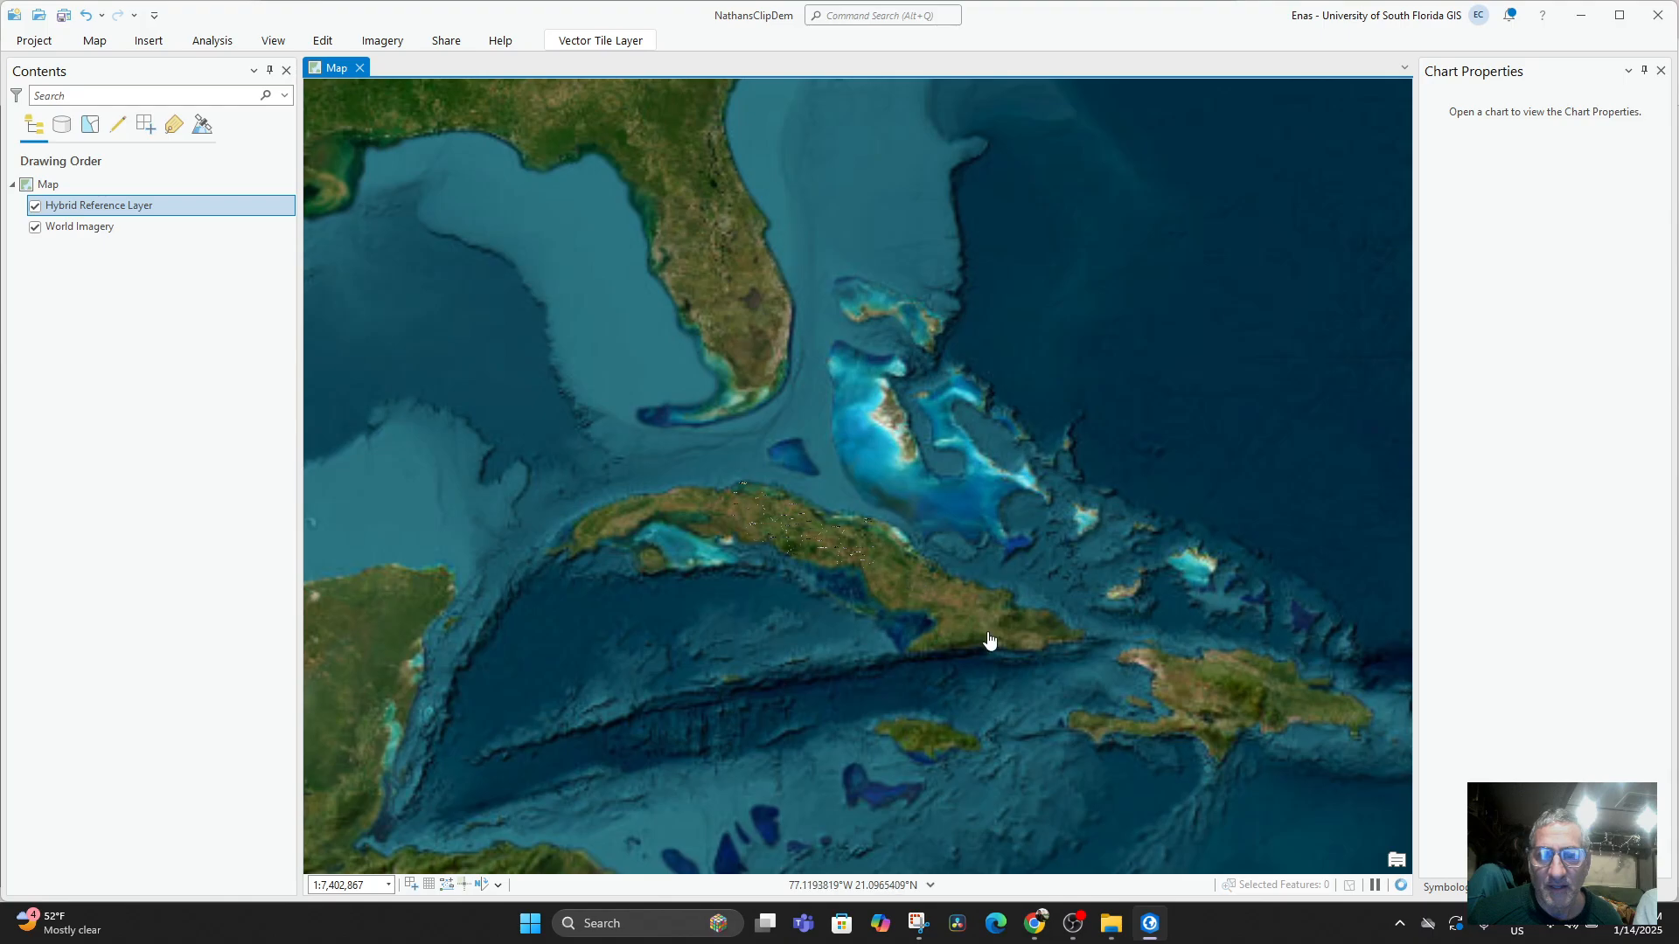
drag(989, 641, 666, 565)
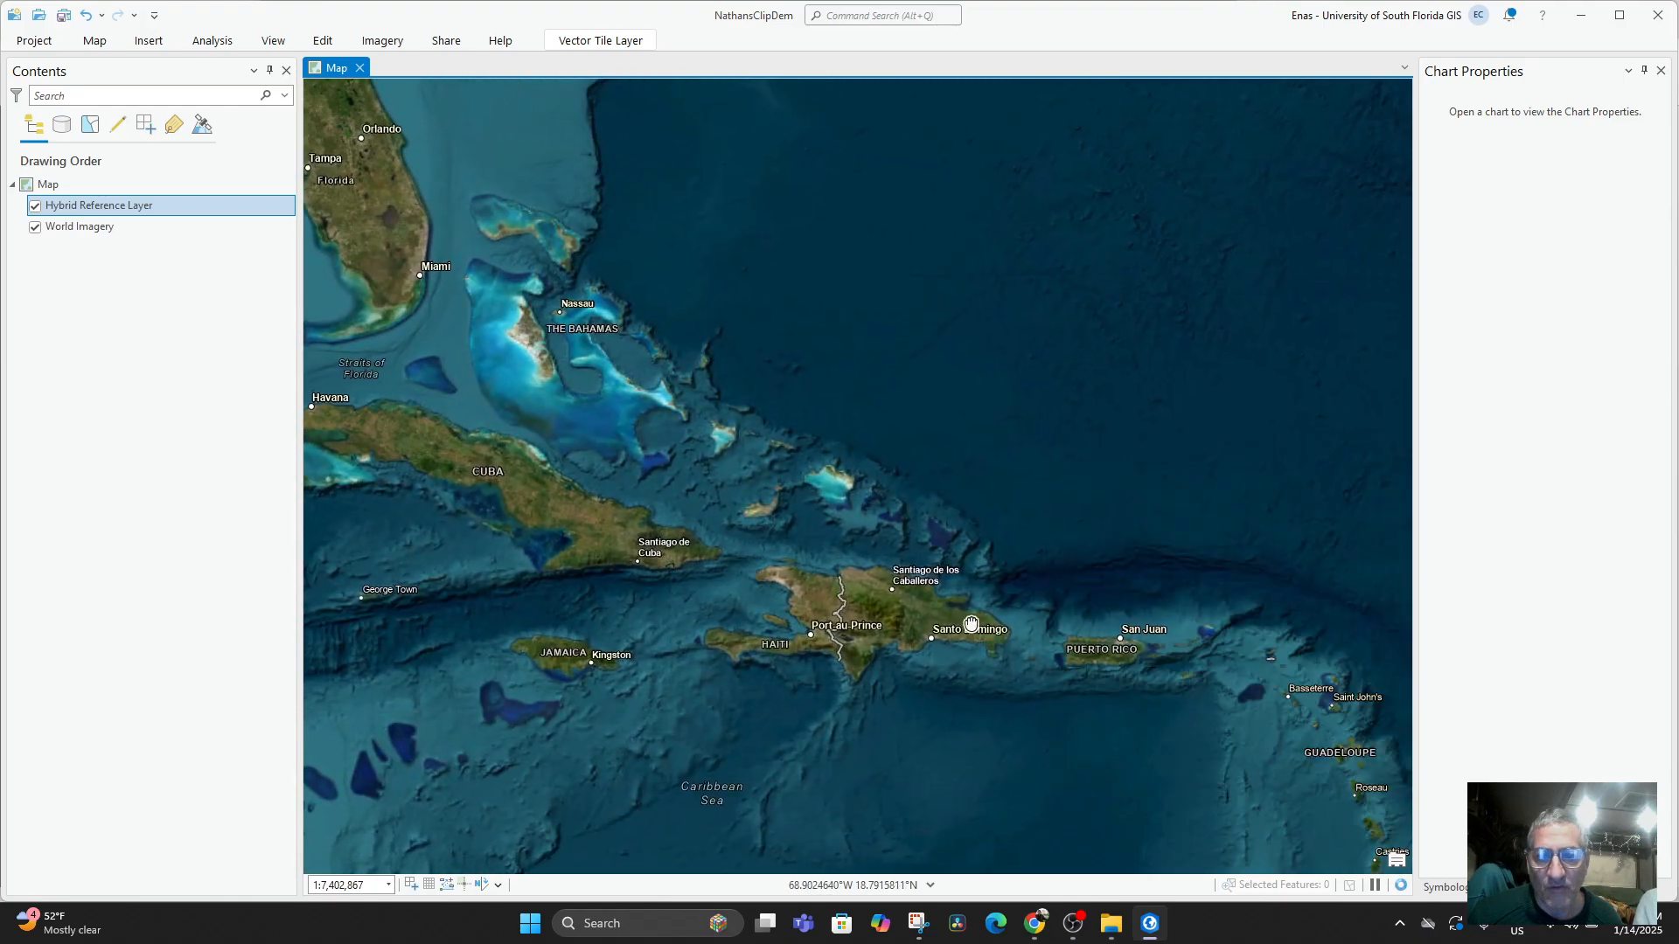
drag(1068, 677, 525, 654)
scroll(820, 594, up, 6)
scroll(822, 597, up, 2)
scroll(676, 586, up, 1)
scroll(825, 630, up, 2)
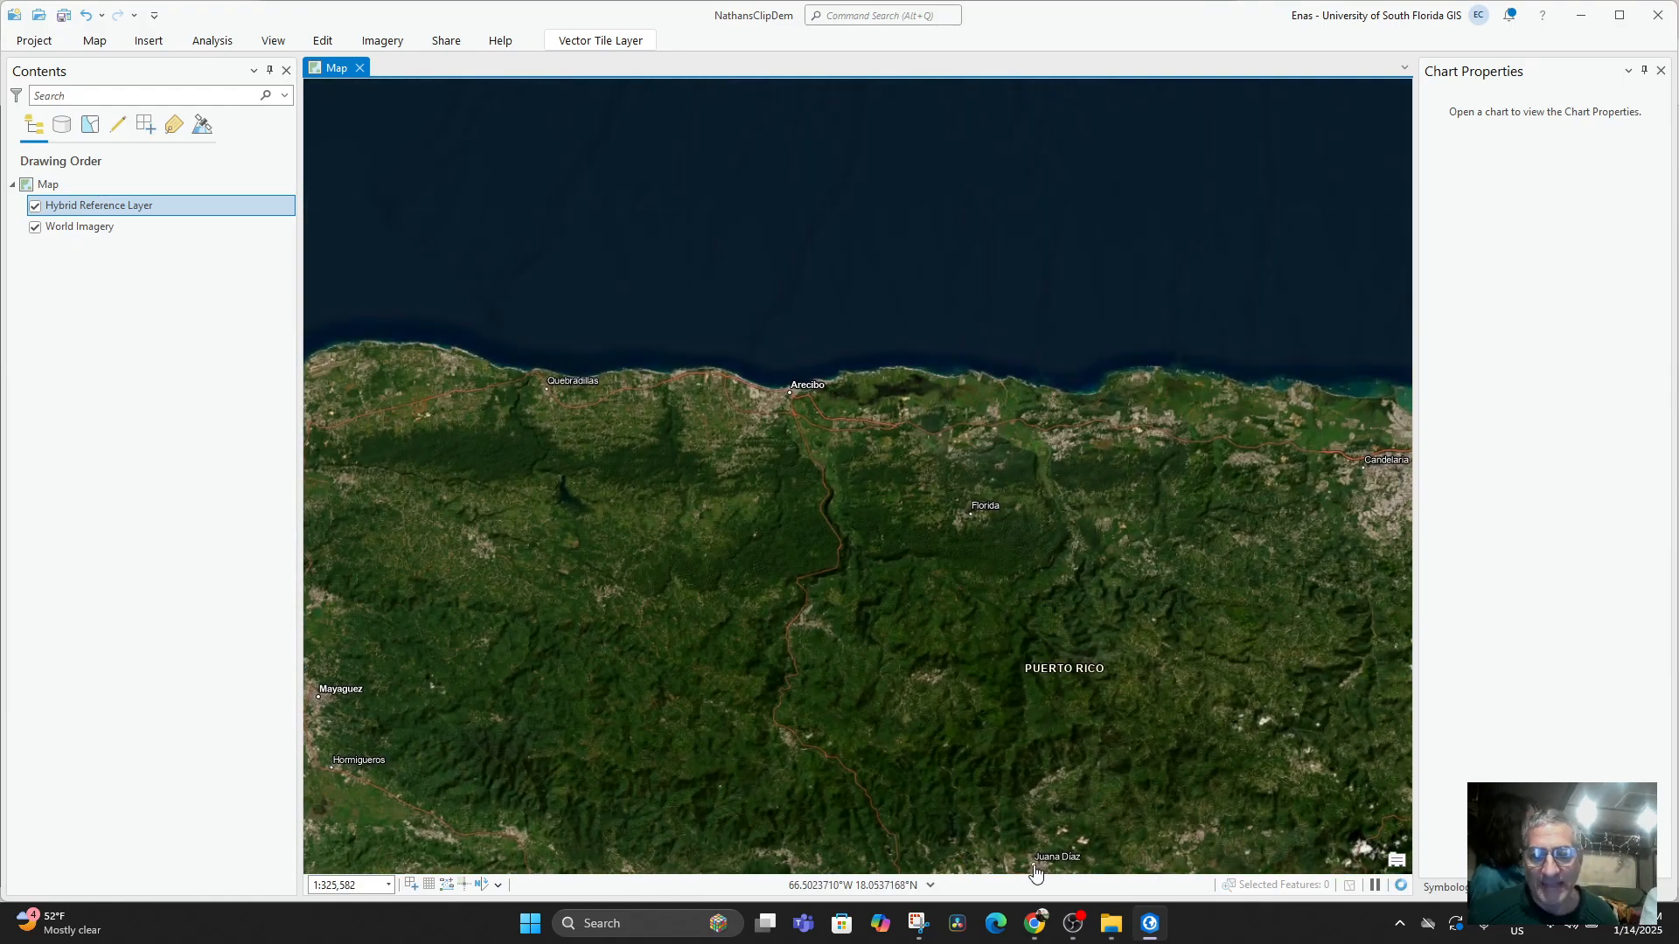
Switch to the Downloads folder and rename the TIF file n23_w083_1arc_v3 as PuertoRicoDEMn23_w083_1arc_v3.
mouse_move(1111, 924)
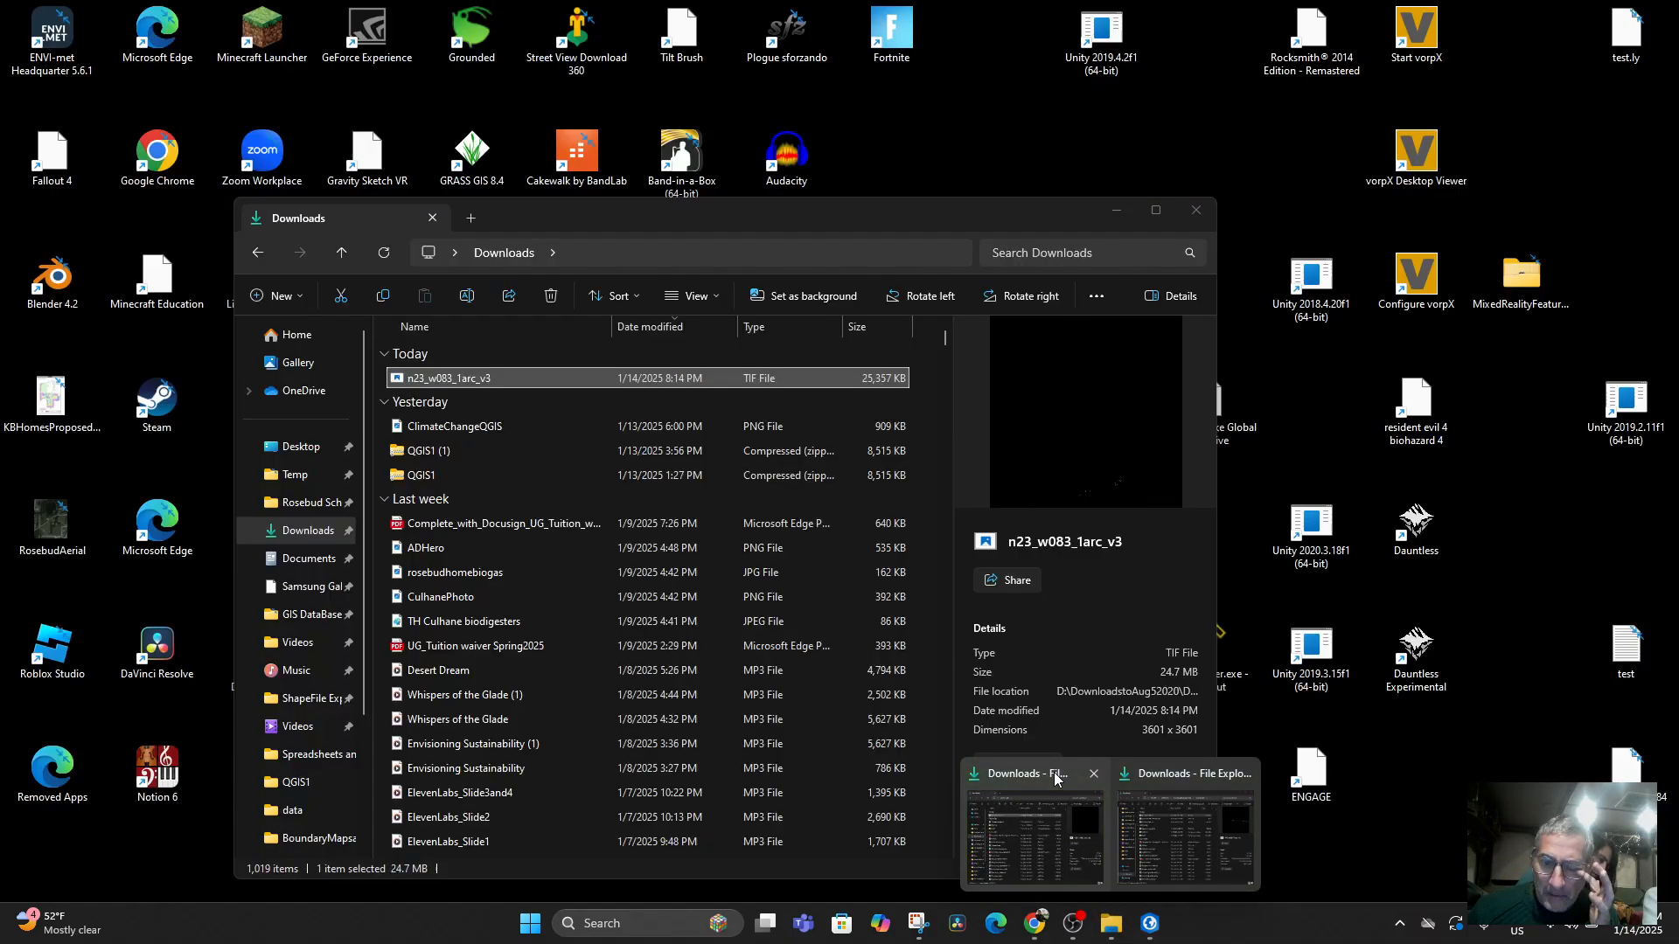
click(1053, 773)
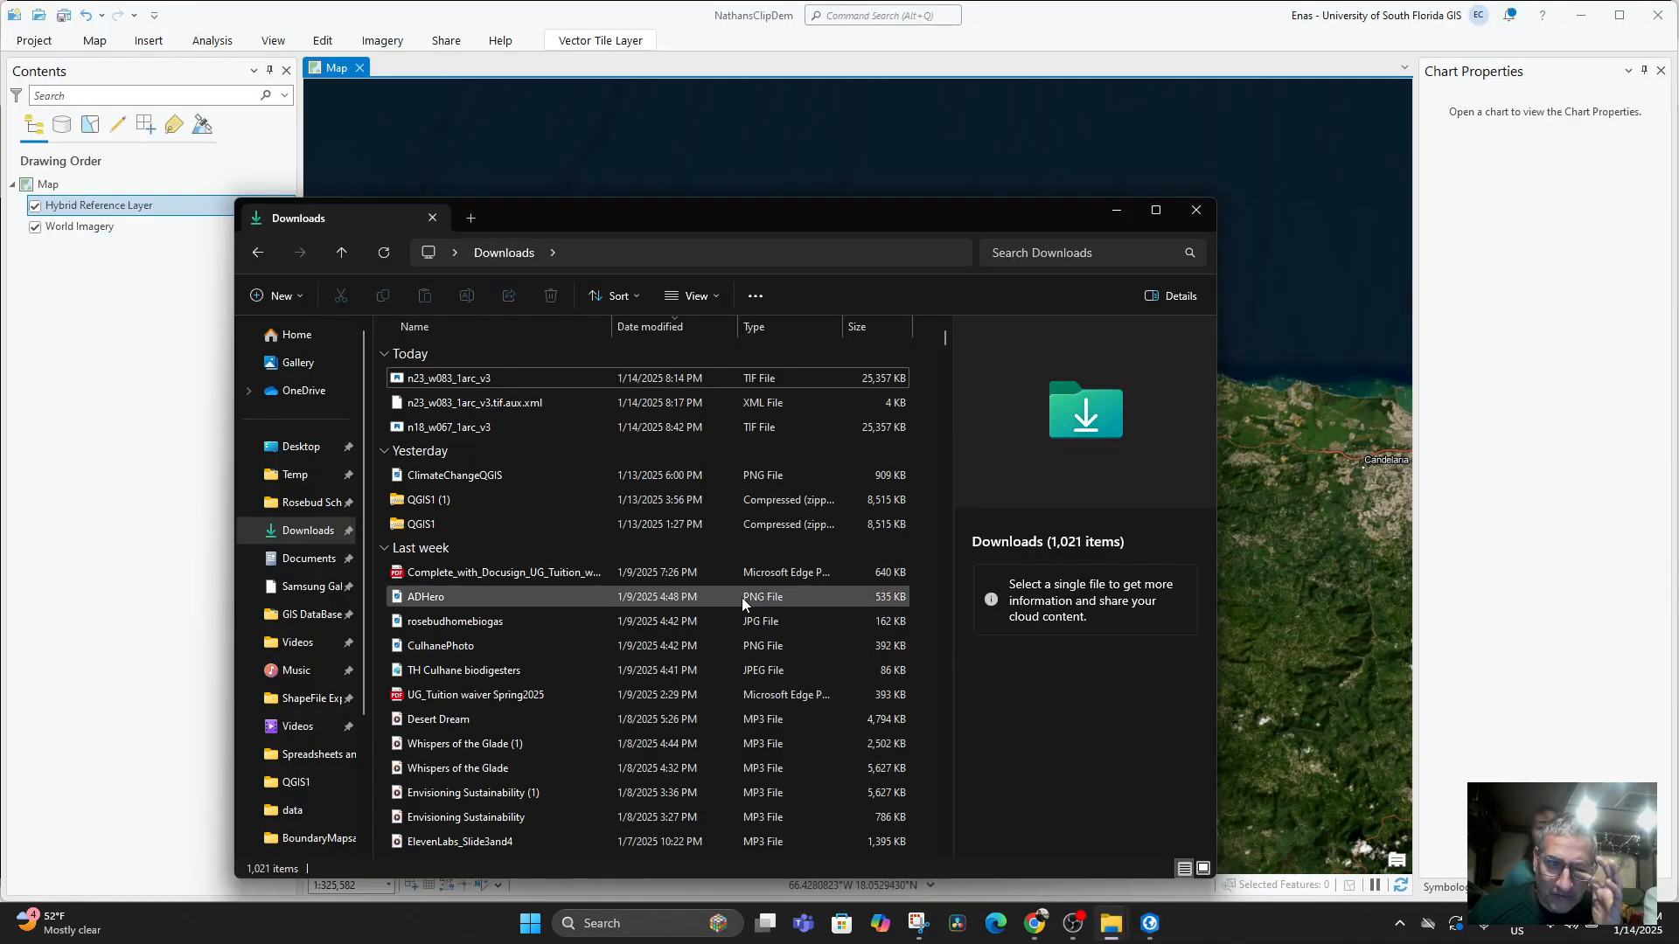
drag(595, 225, 1235, 292)
click(1088, 455)
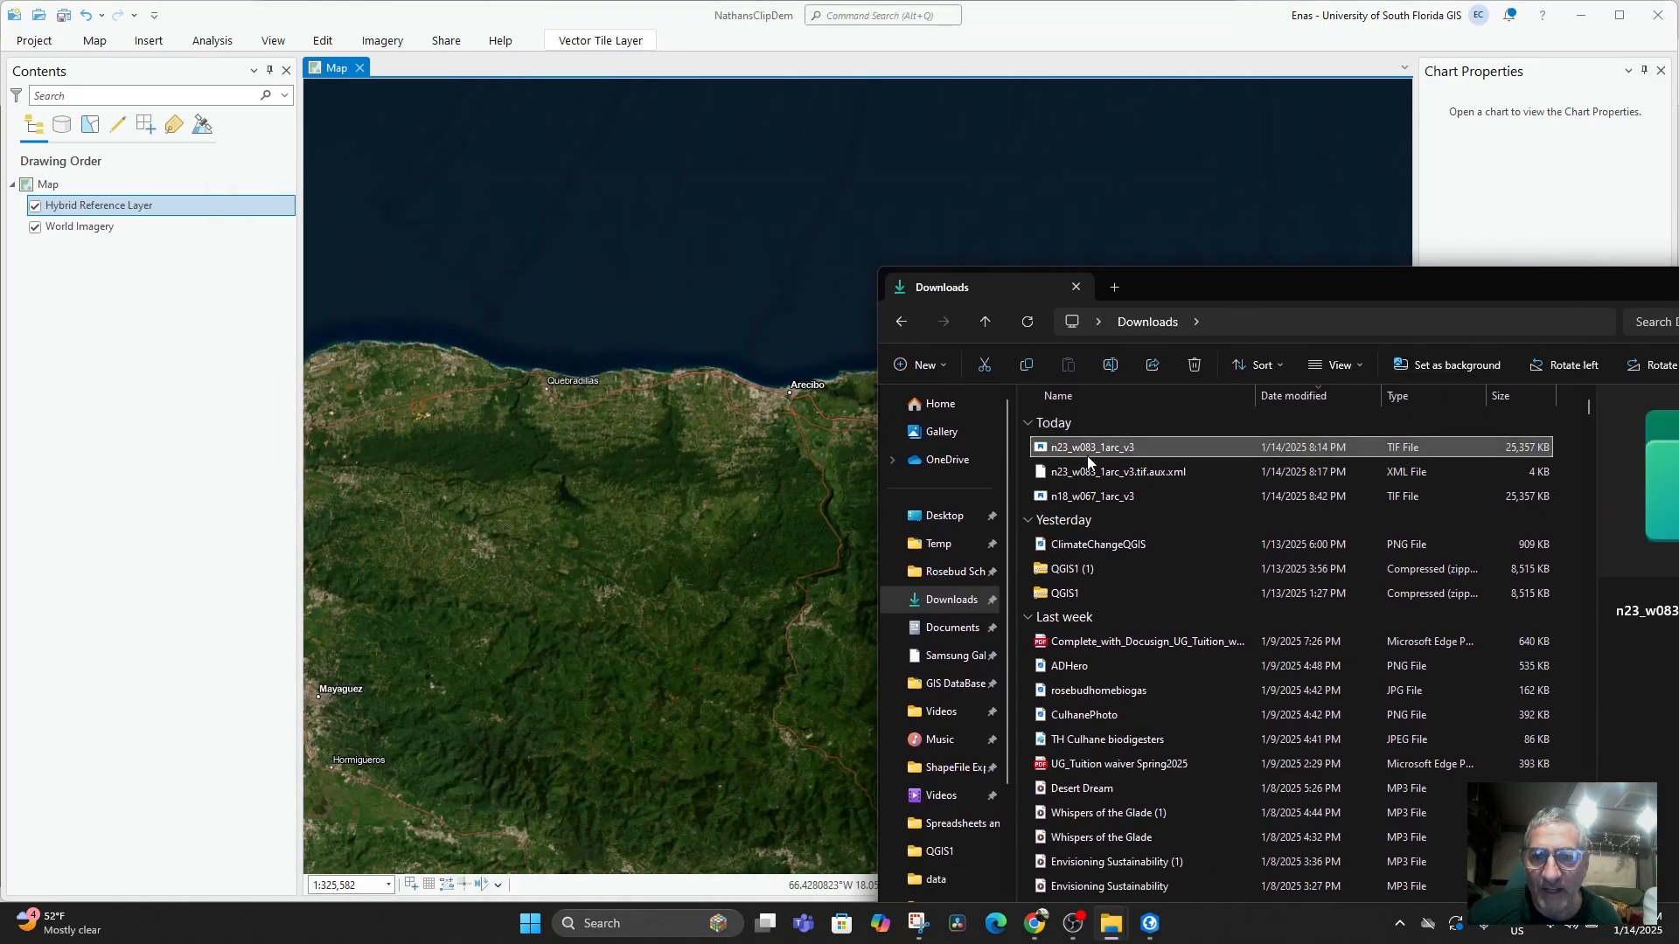
click(1093, 453)
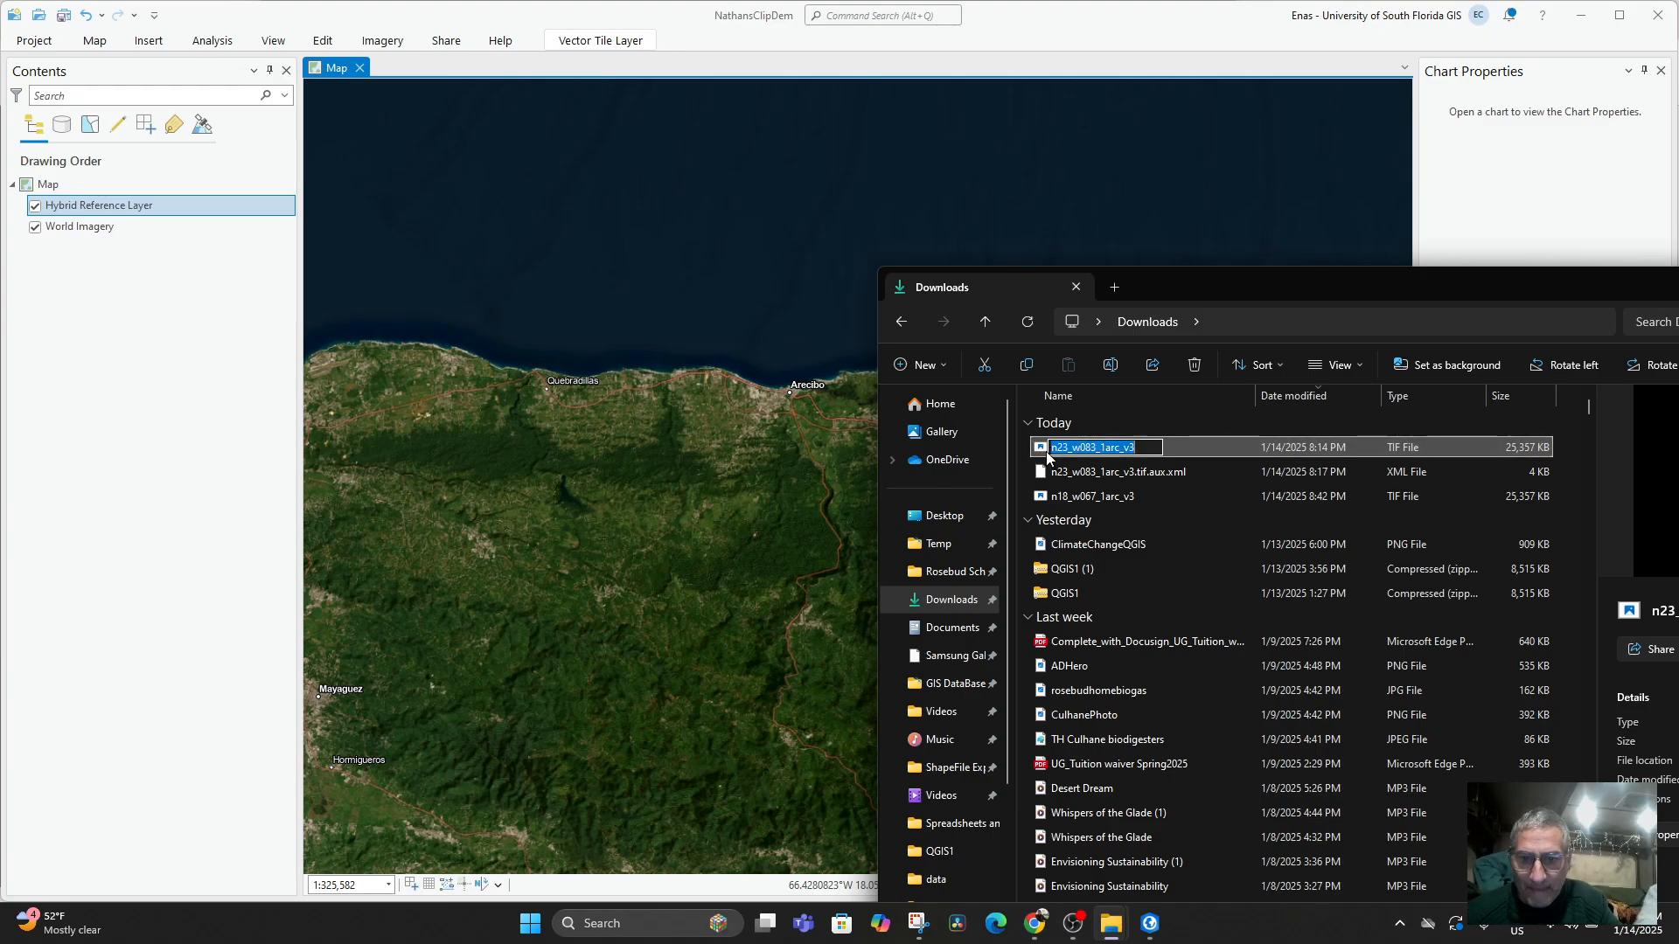
click(1054, 447)
text(Puerto)
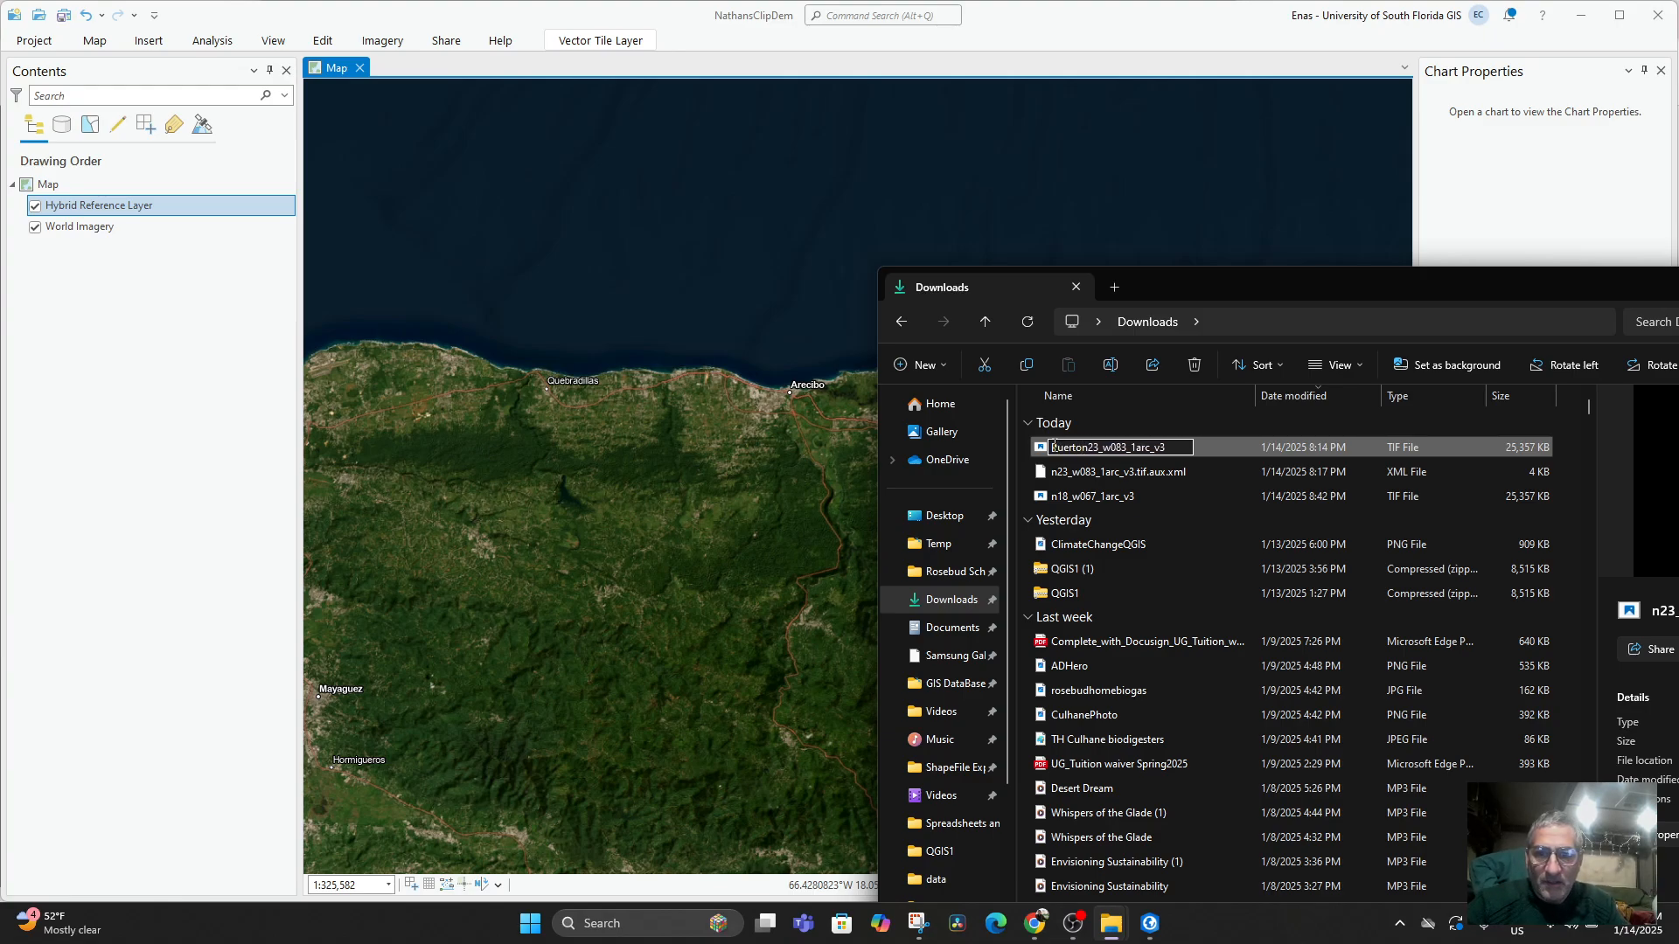
text(RicoDEM)
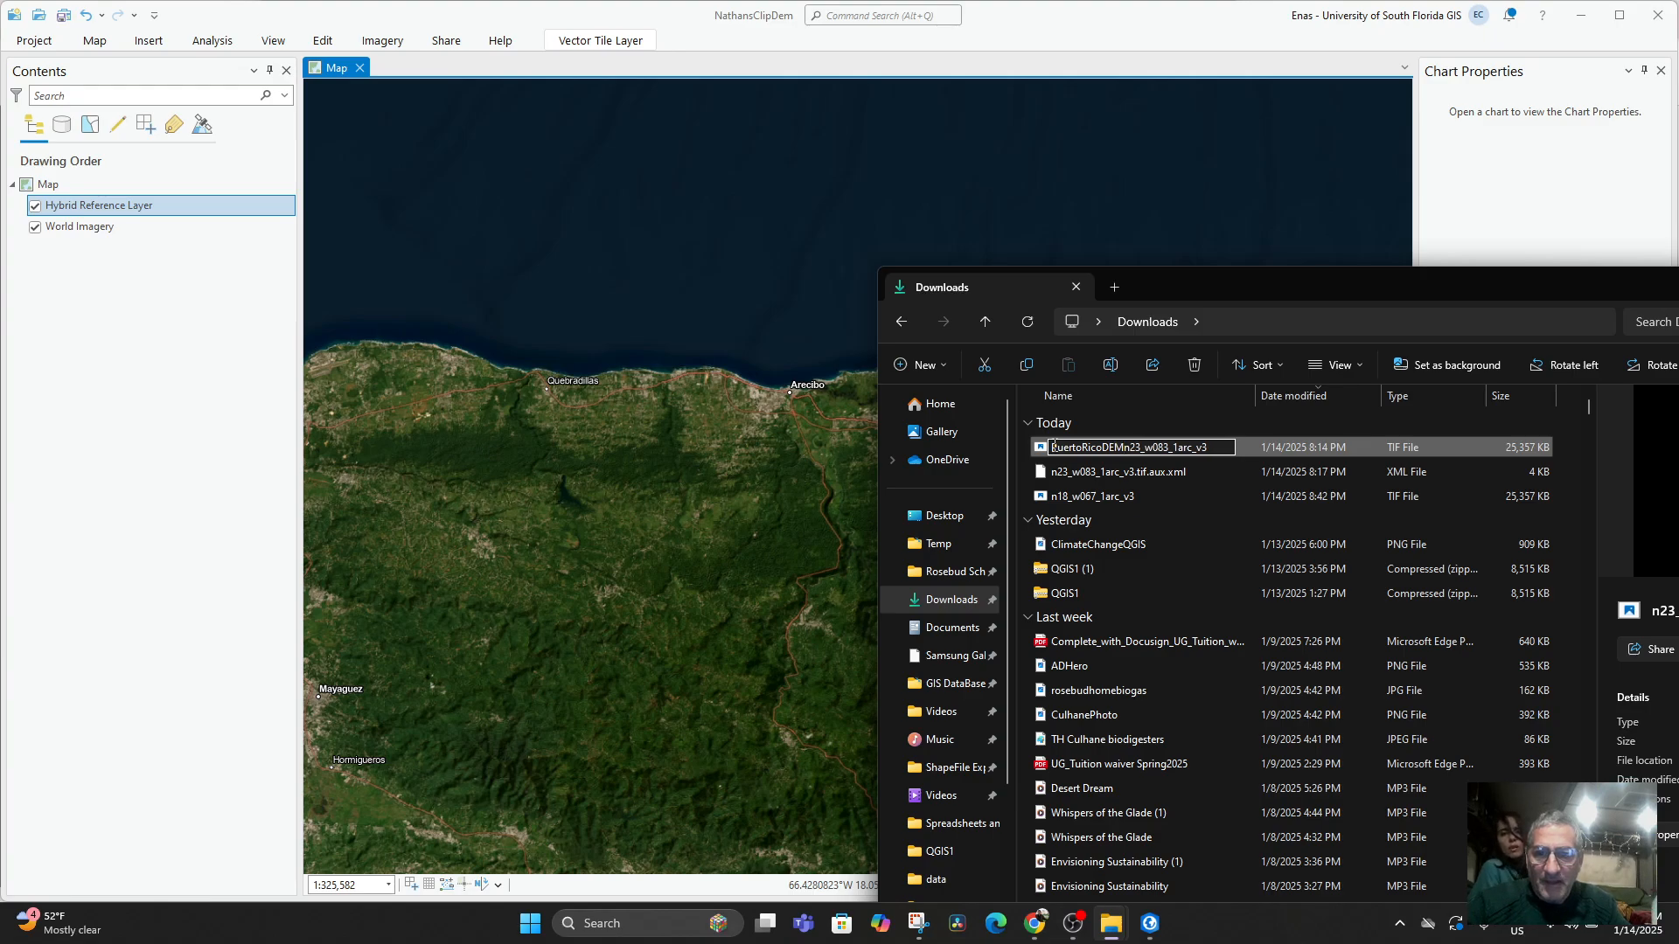
key(Return)
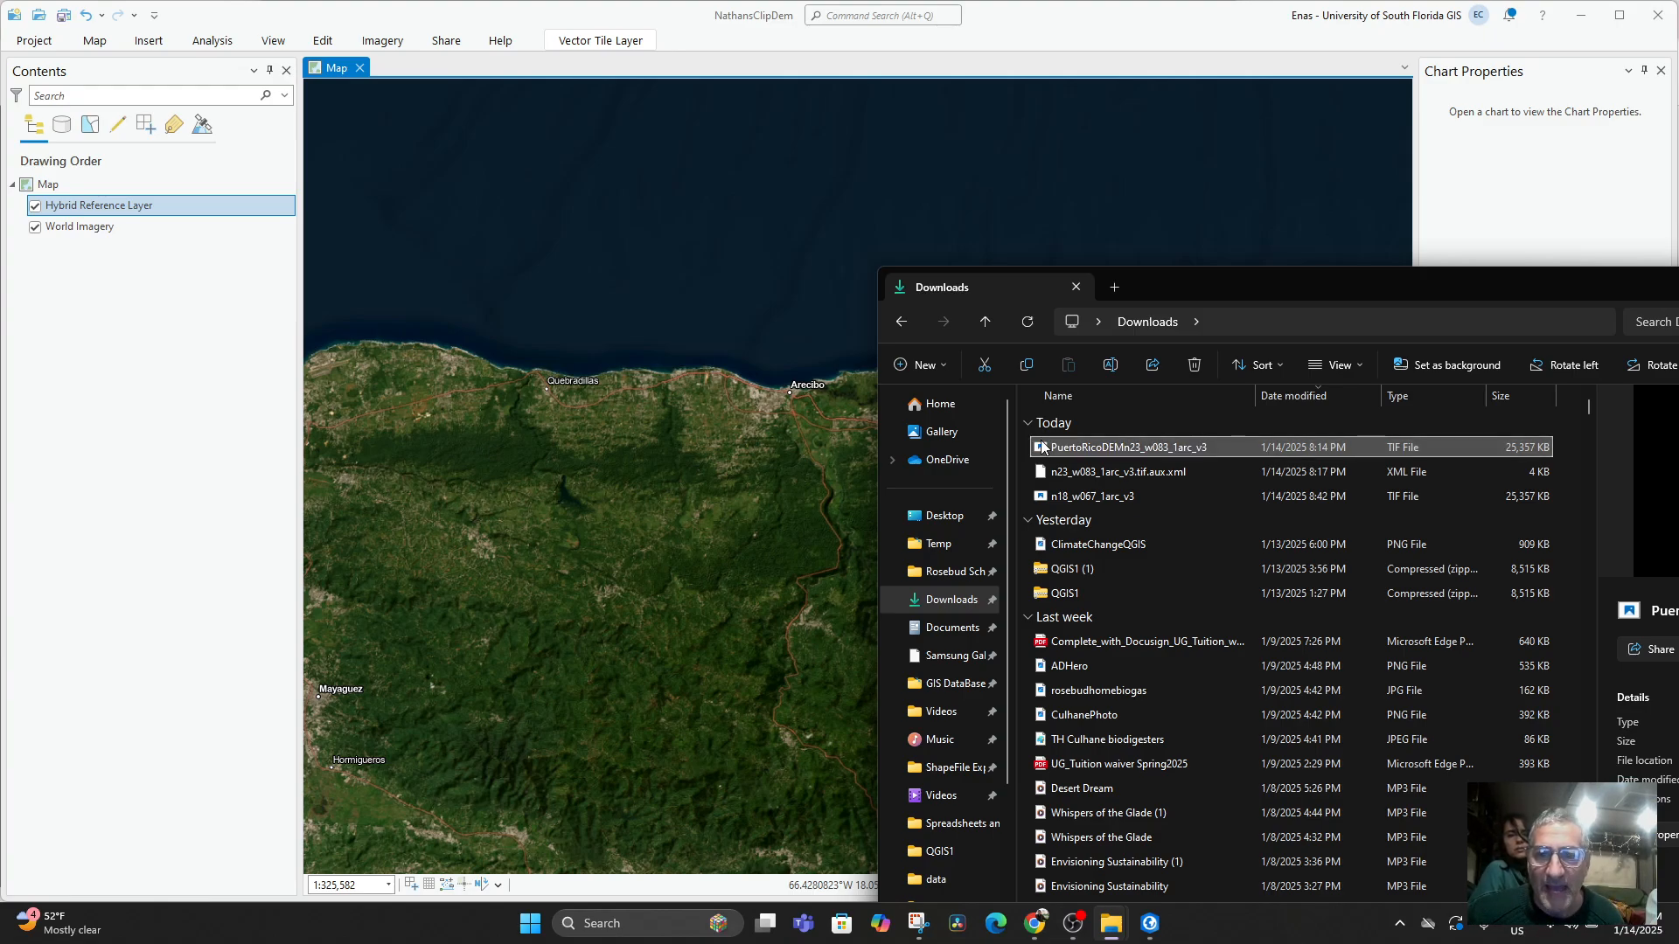
Add PuertoRicoDEMn23_w083_1arc_v3.tif to the ArcGIS Pro map, calculating its statistics with the choice set to always apply.
drag(731, 460, 731, 457)
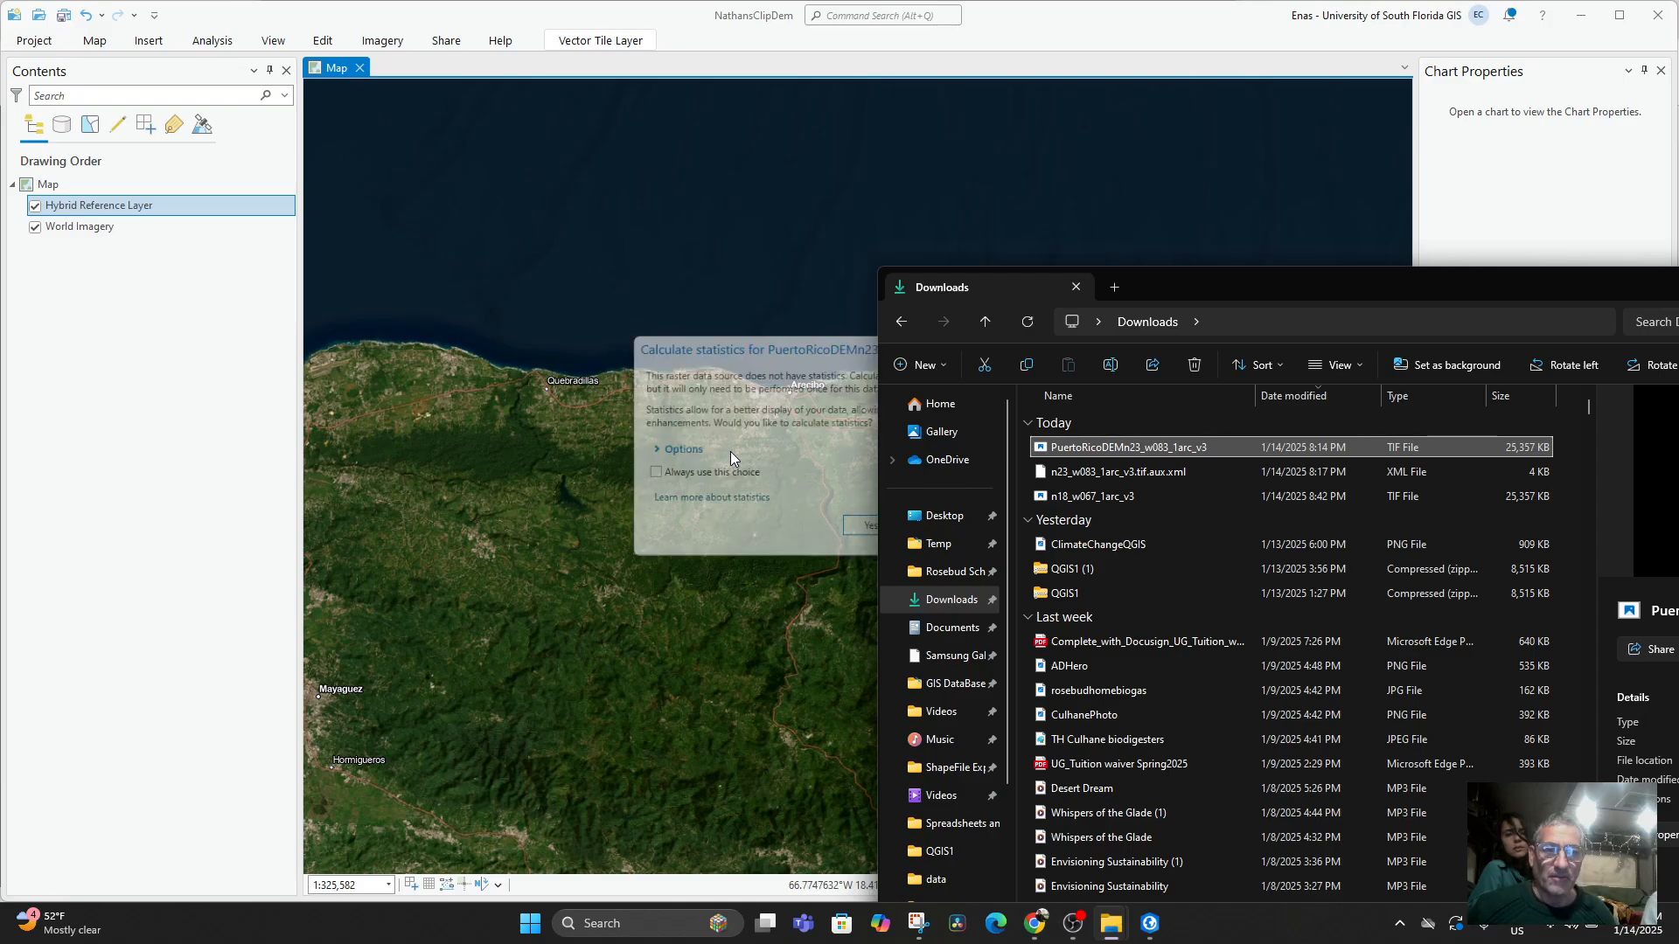
drag(1589, 267, 1126, 293)
click(1381, 280)
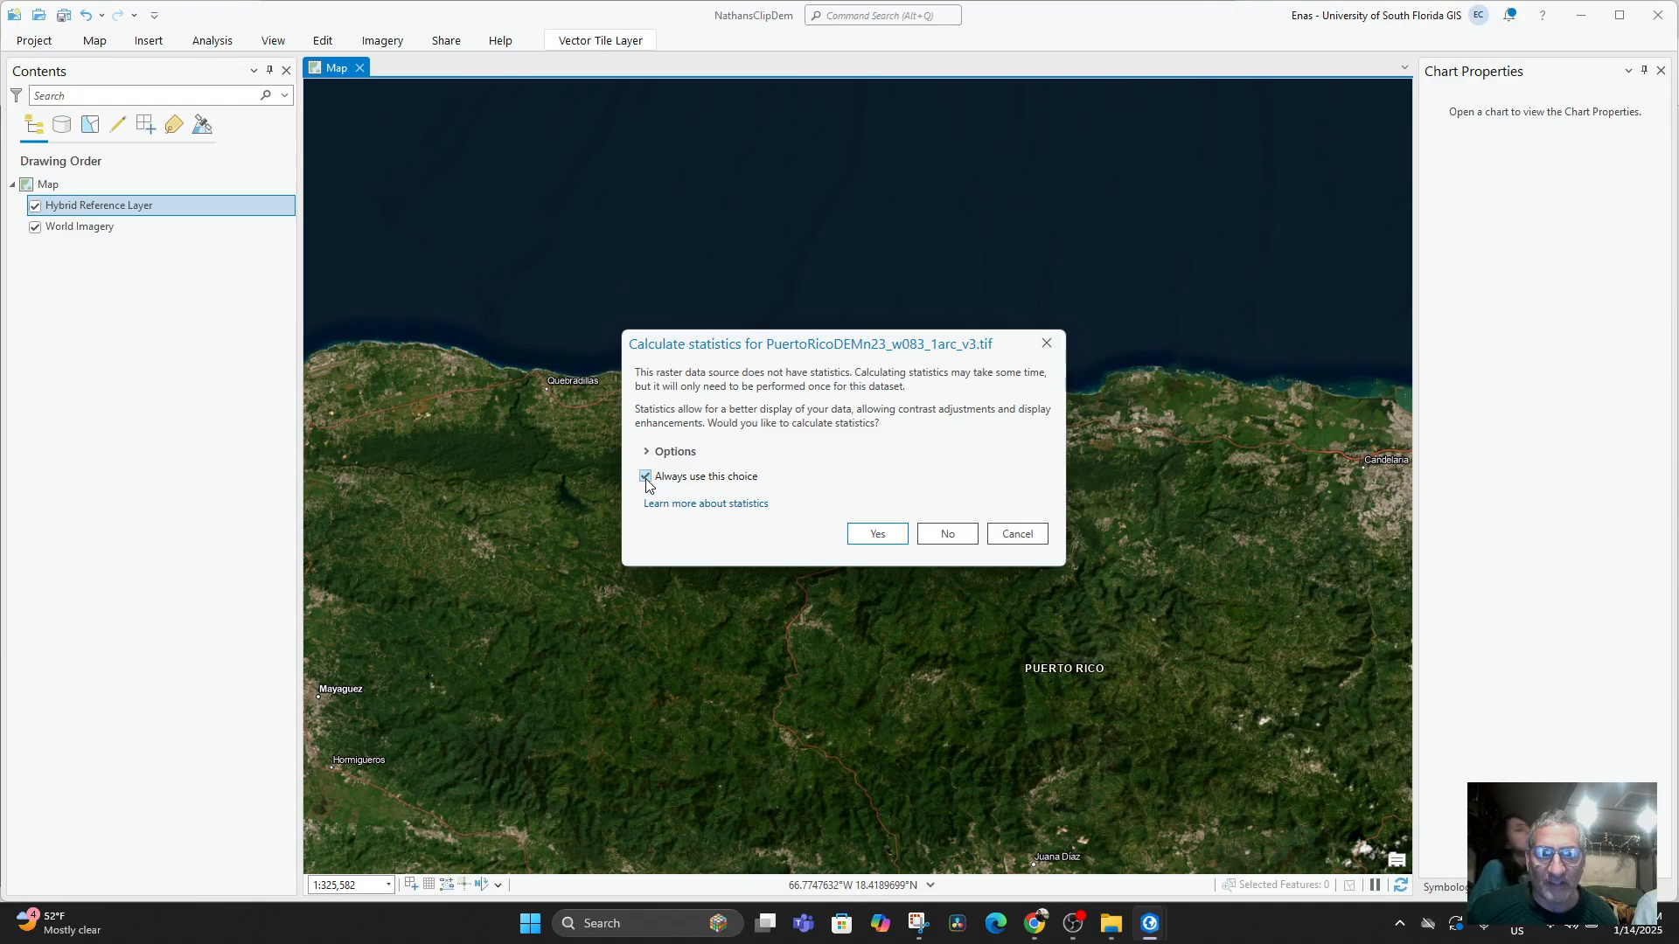
click(881, 537)
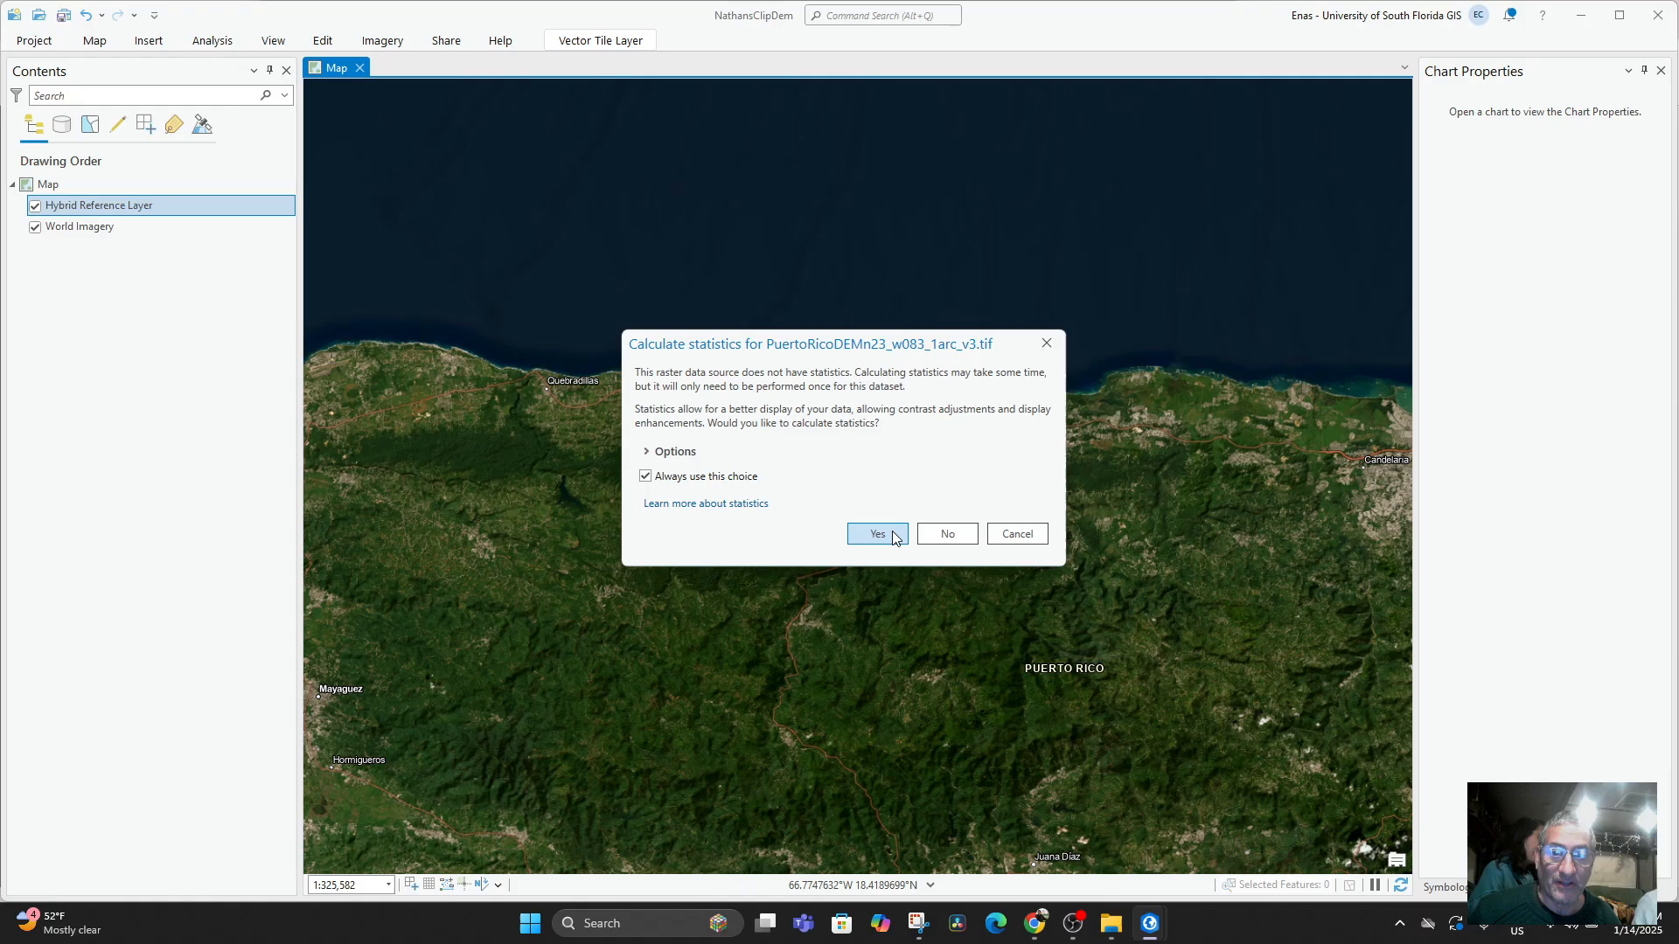
Bring the map from Havana back to Puerto Rico and remove the PuertoRicoDEMn23_w083_1arc_v3.tif layer.
scroll(1020, 657, down, 4)
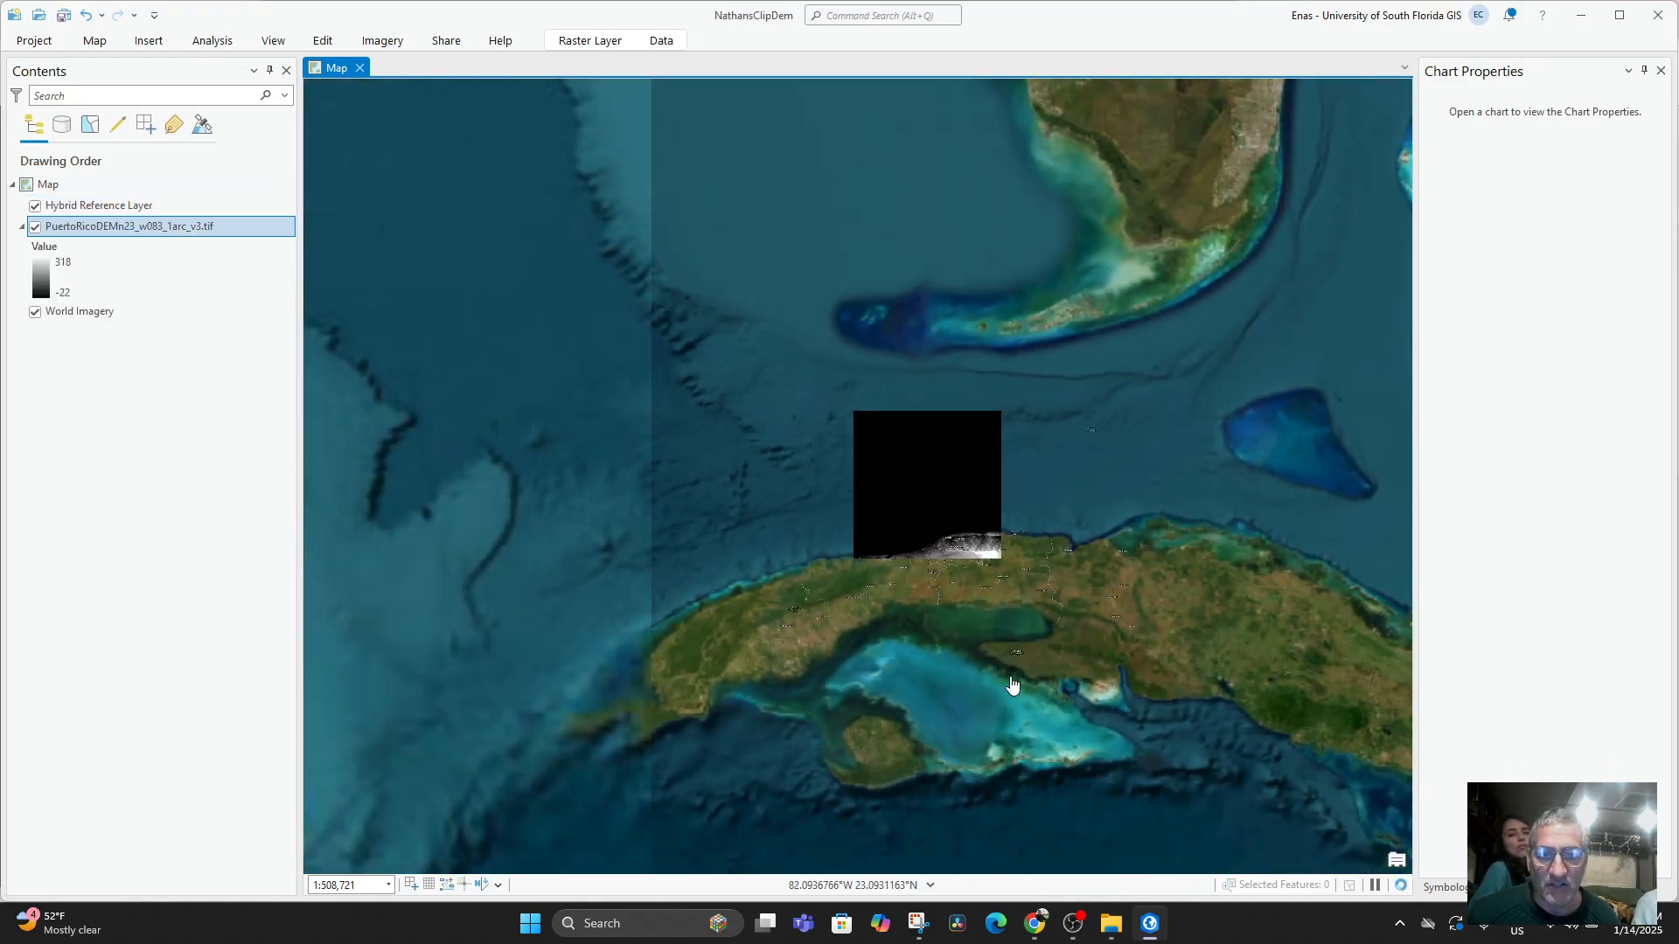
drag(1012, 684, 634, 656)
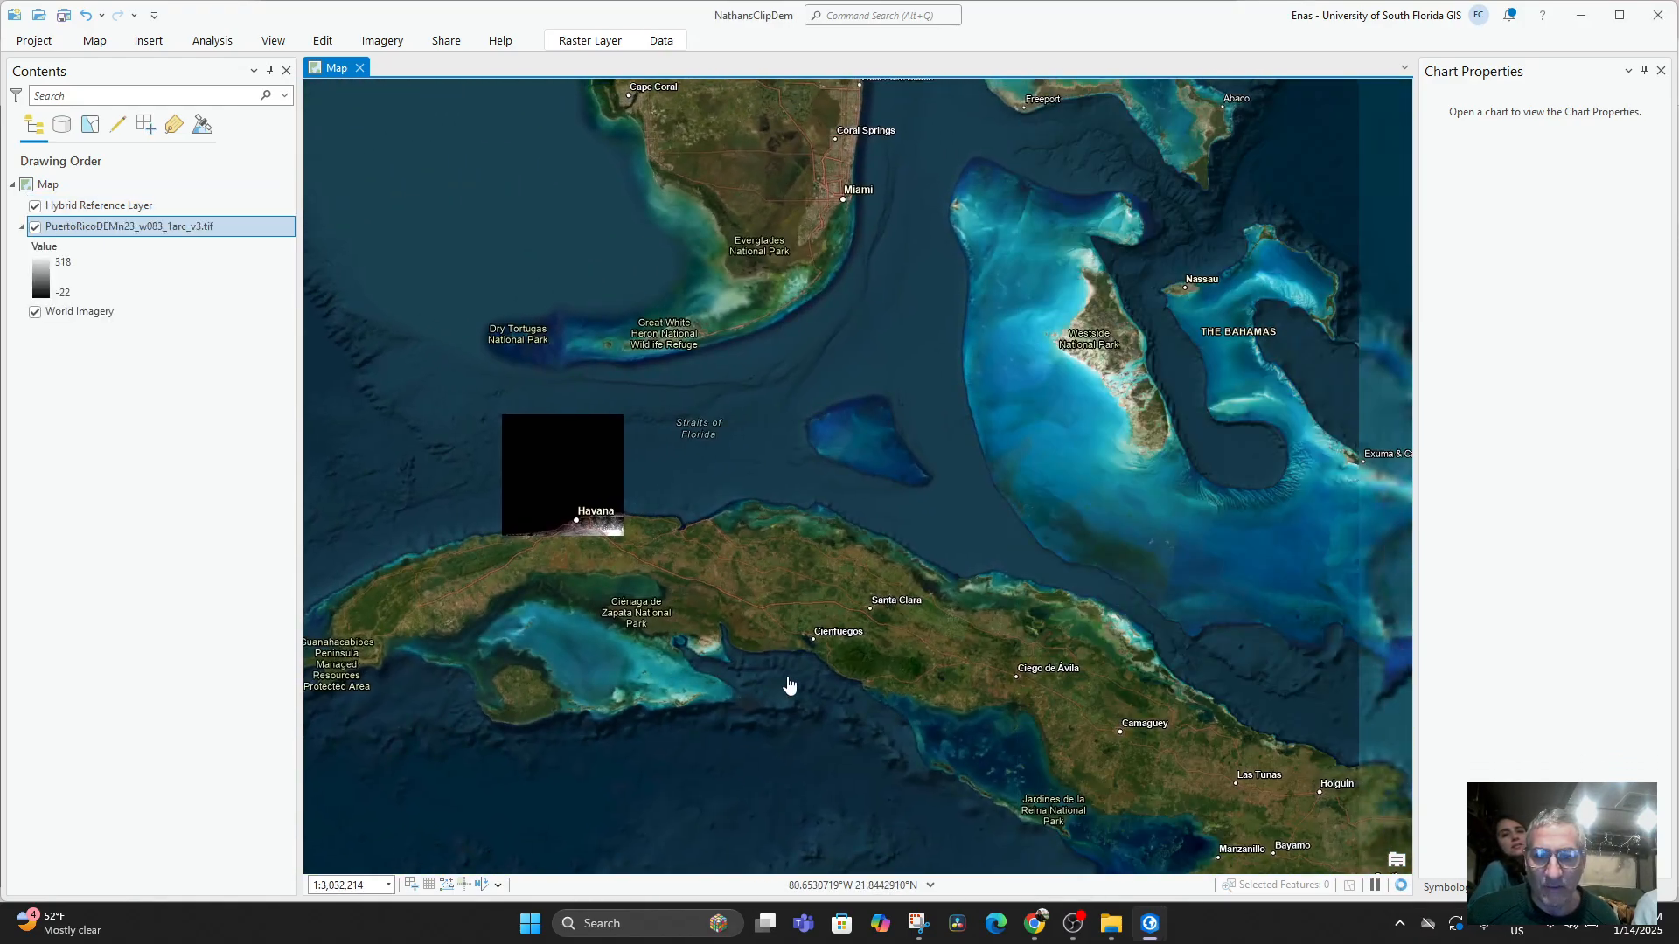
drag(805, 668, 436, 263)
drag(993, 703, 351, 580)
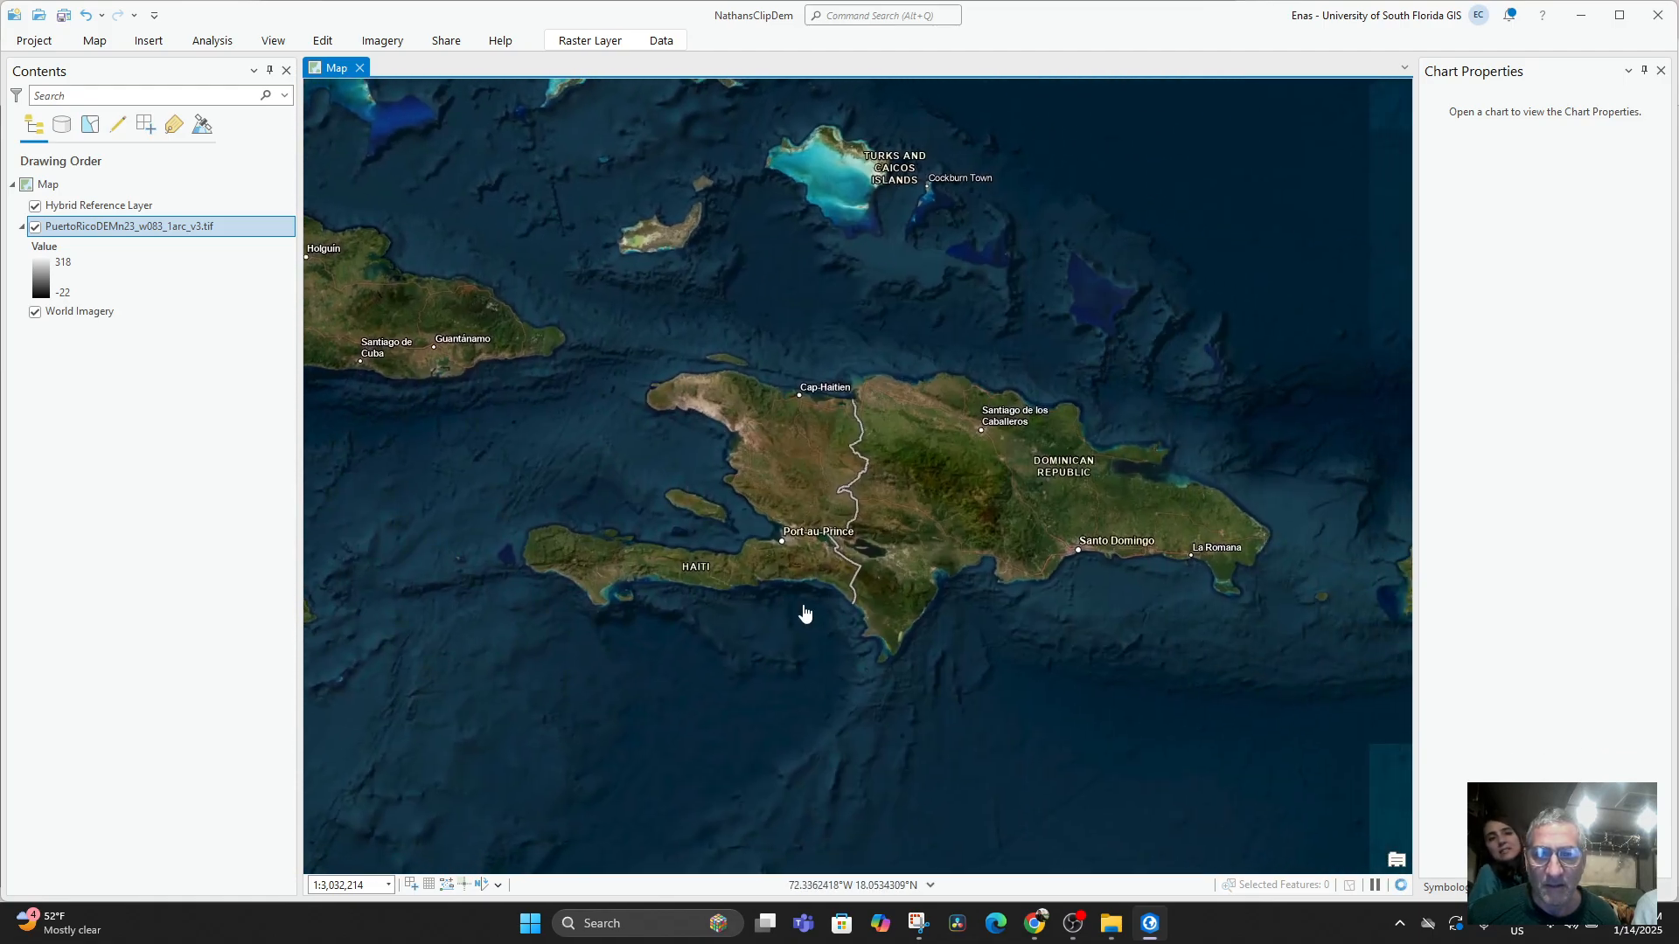
drag(805, 614, 425, 571)
drag(726, 617, 690, 637)
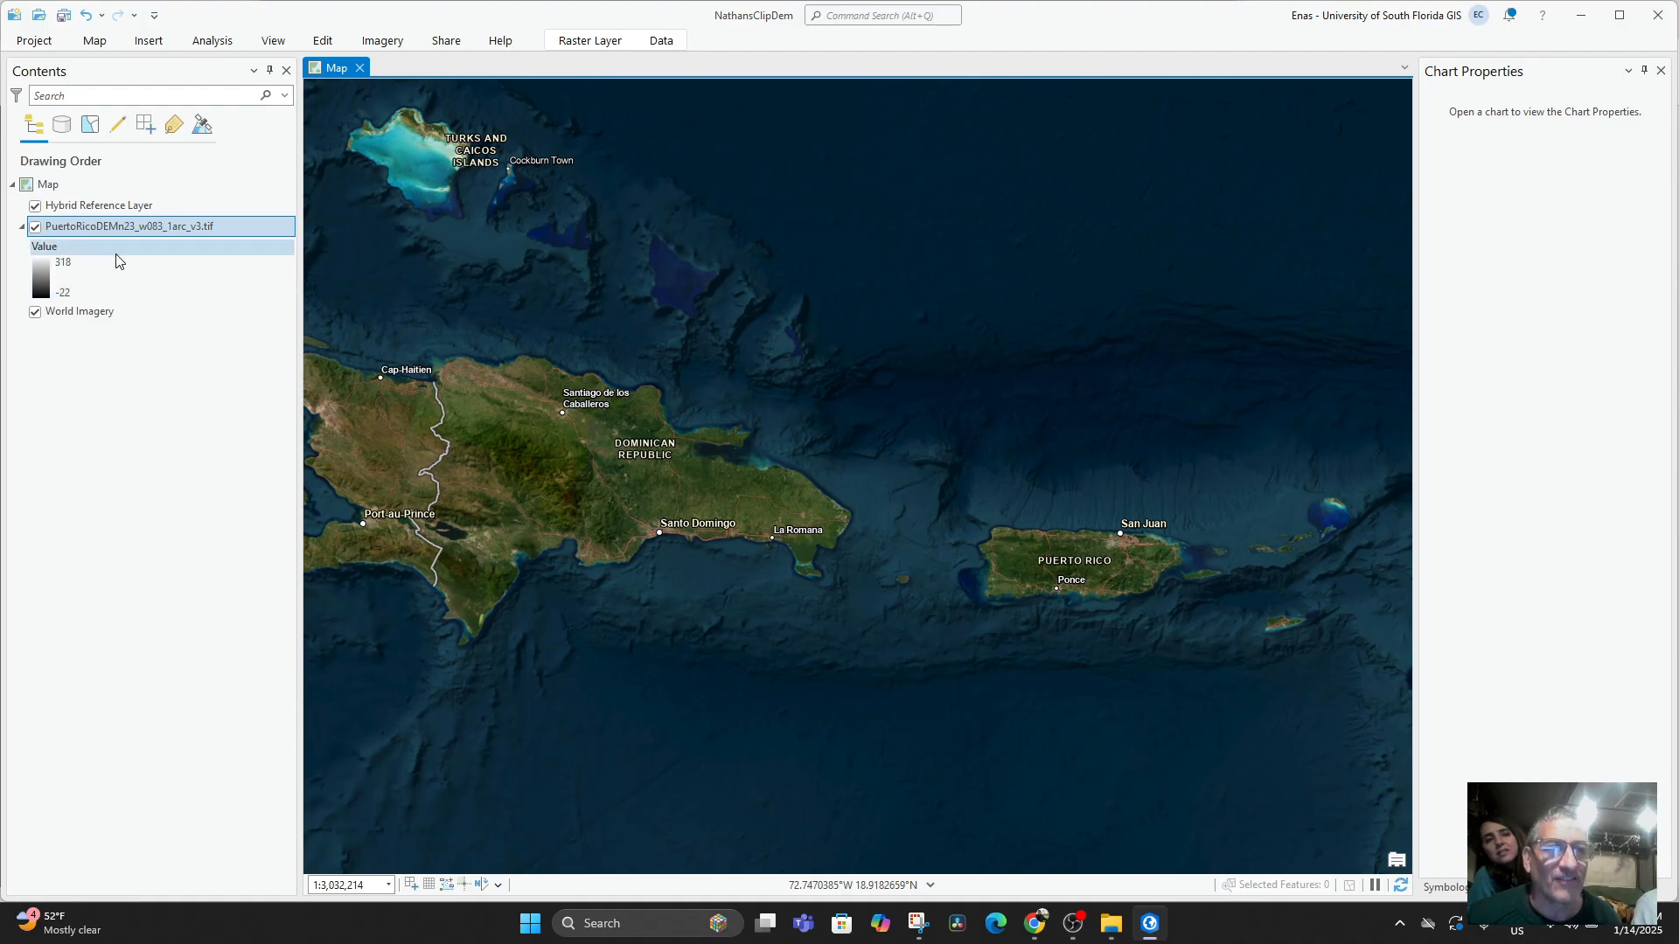
right_click(67, 234)
click(77, 232)
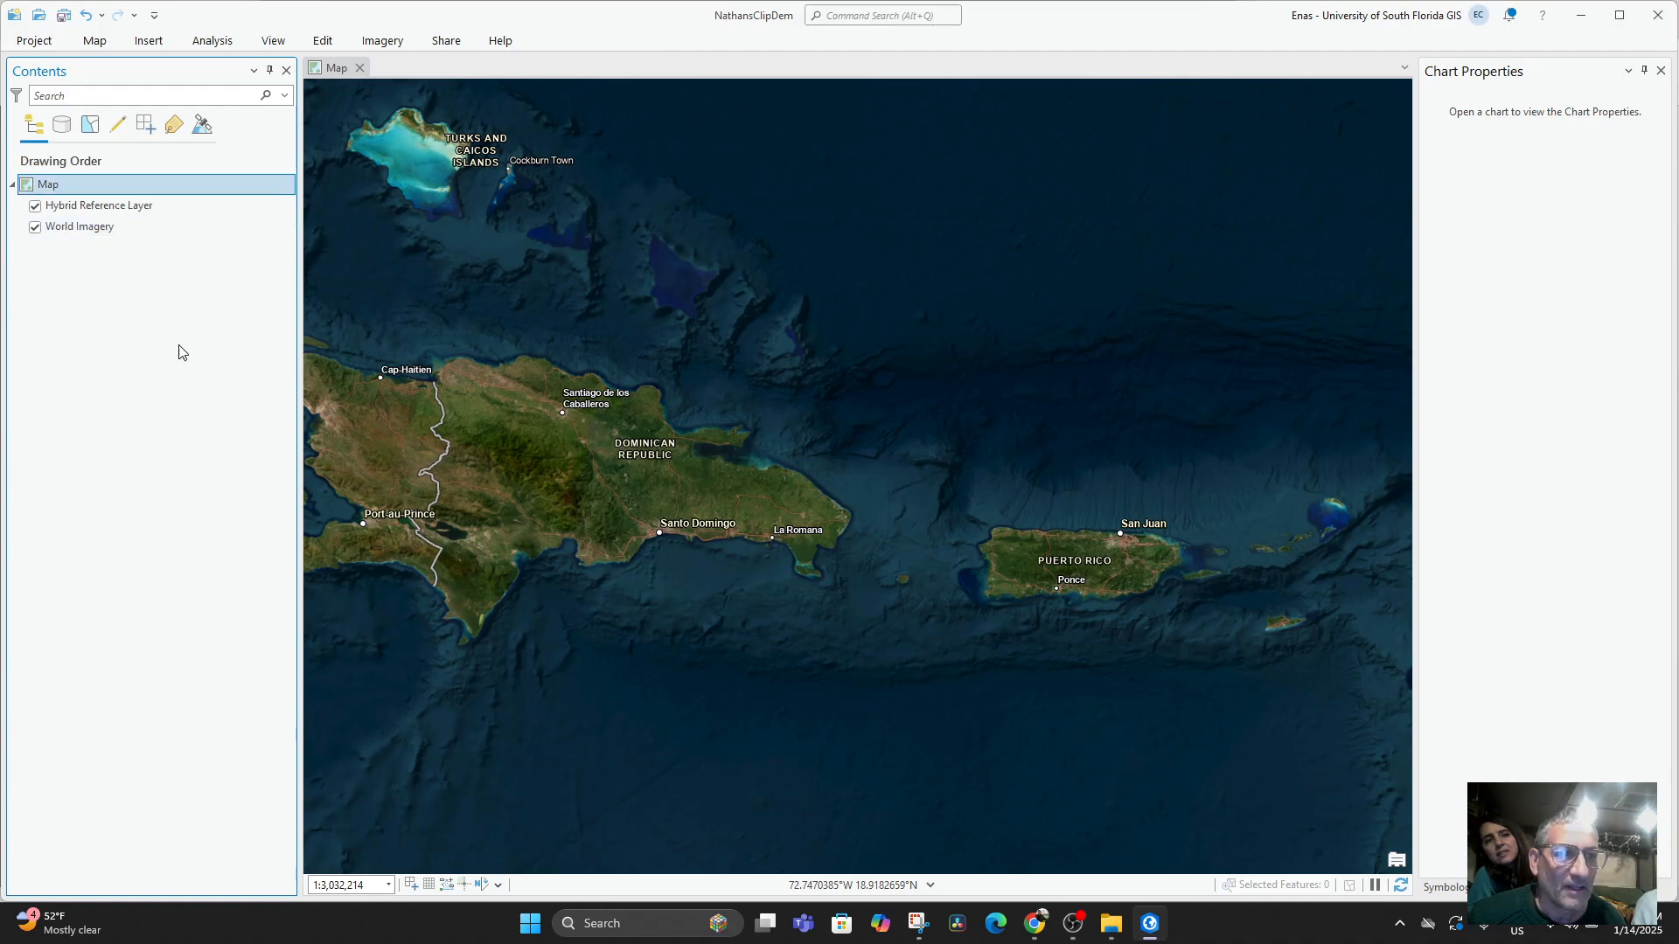
Return to the Downloads folder and rename the PuertoRicoDEMn23_w083_1arc_v3 XML file as HAVANAn23_w083_1arc_v3.tif.aux.xml.
mouse_move(1111, 923)
click(1081, 785)
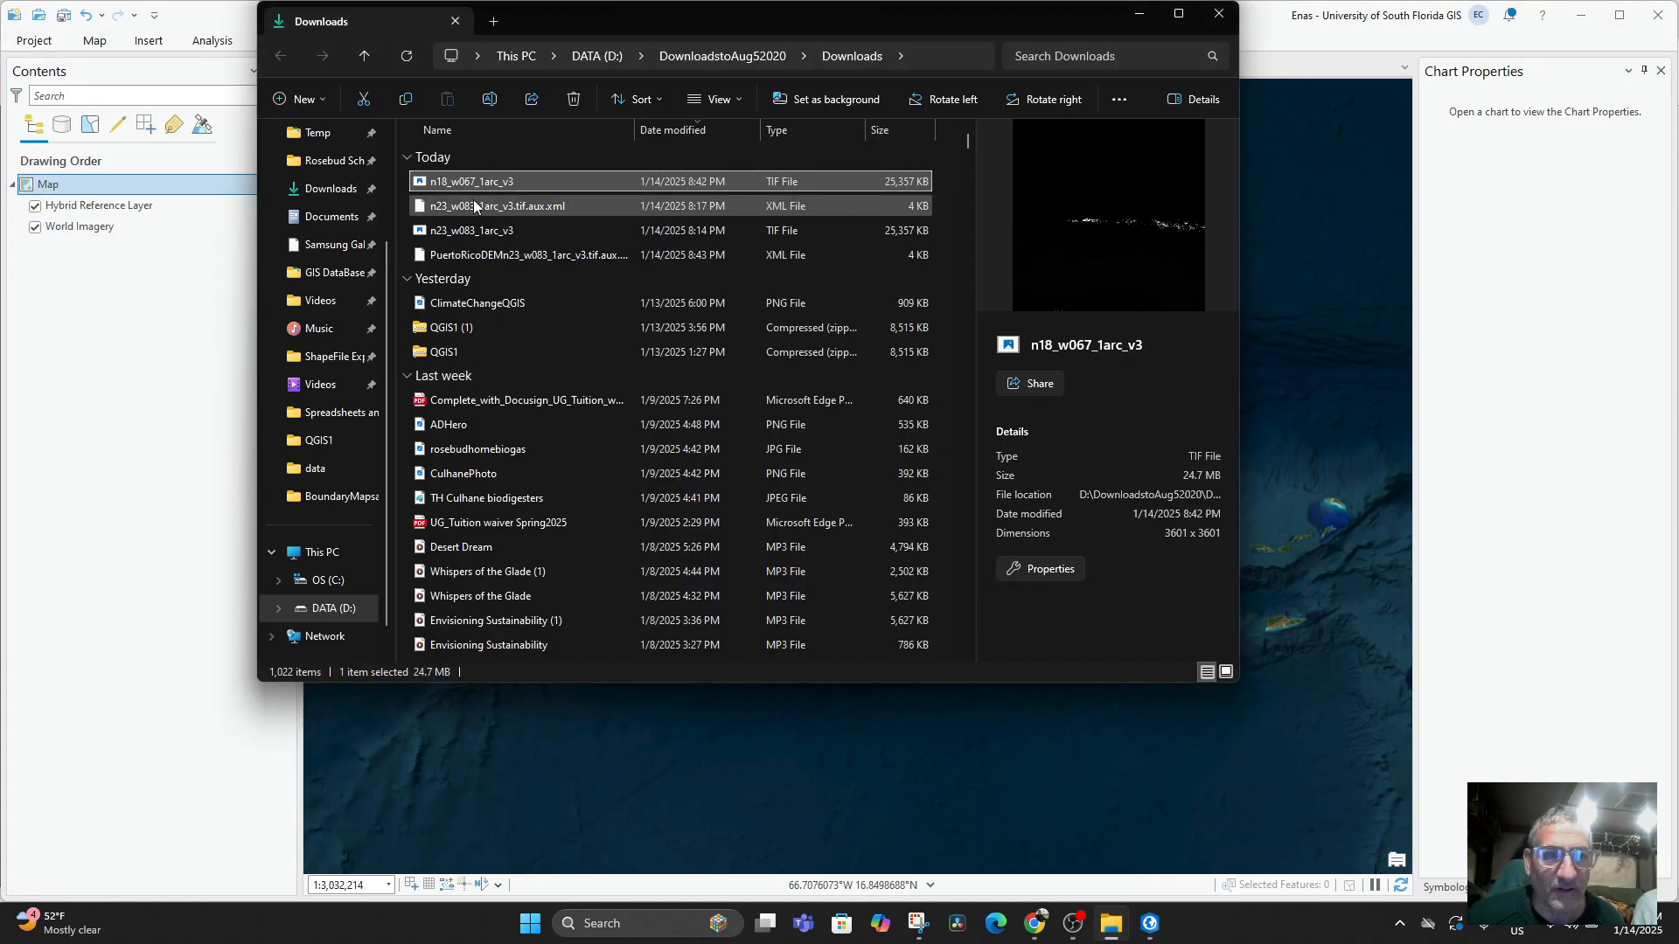
click(469, 260)
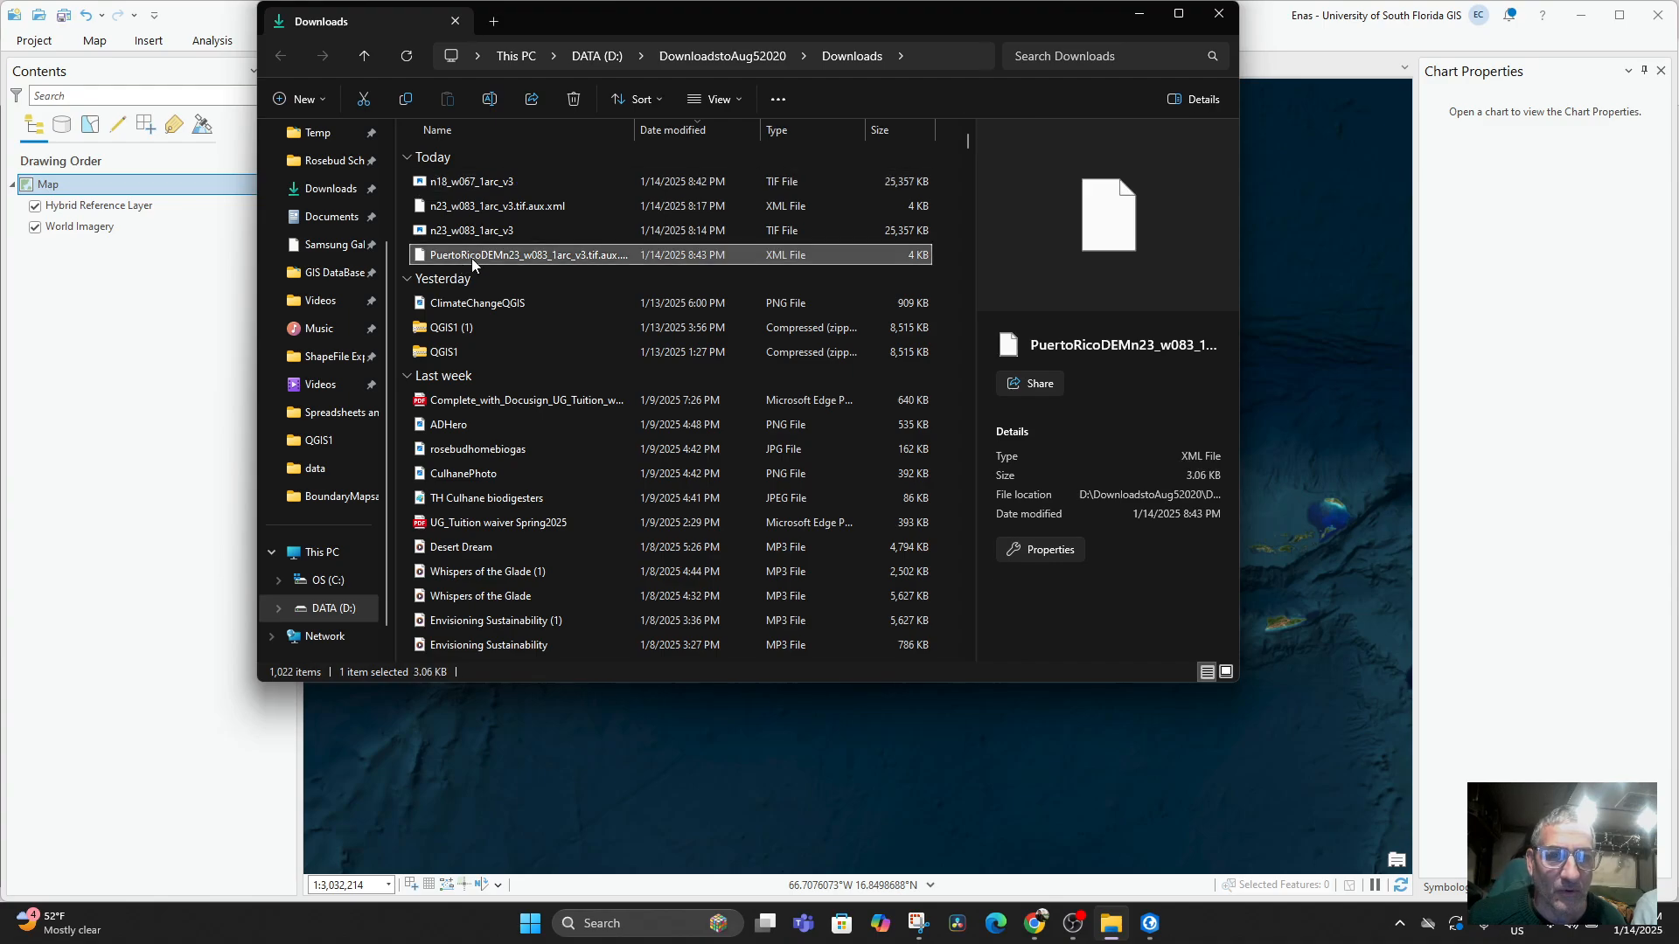
click(477, 257)
drag(501, 254, 495, 254)
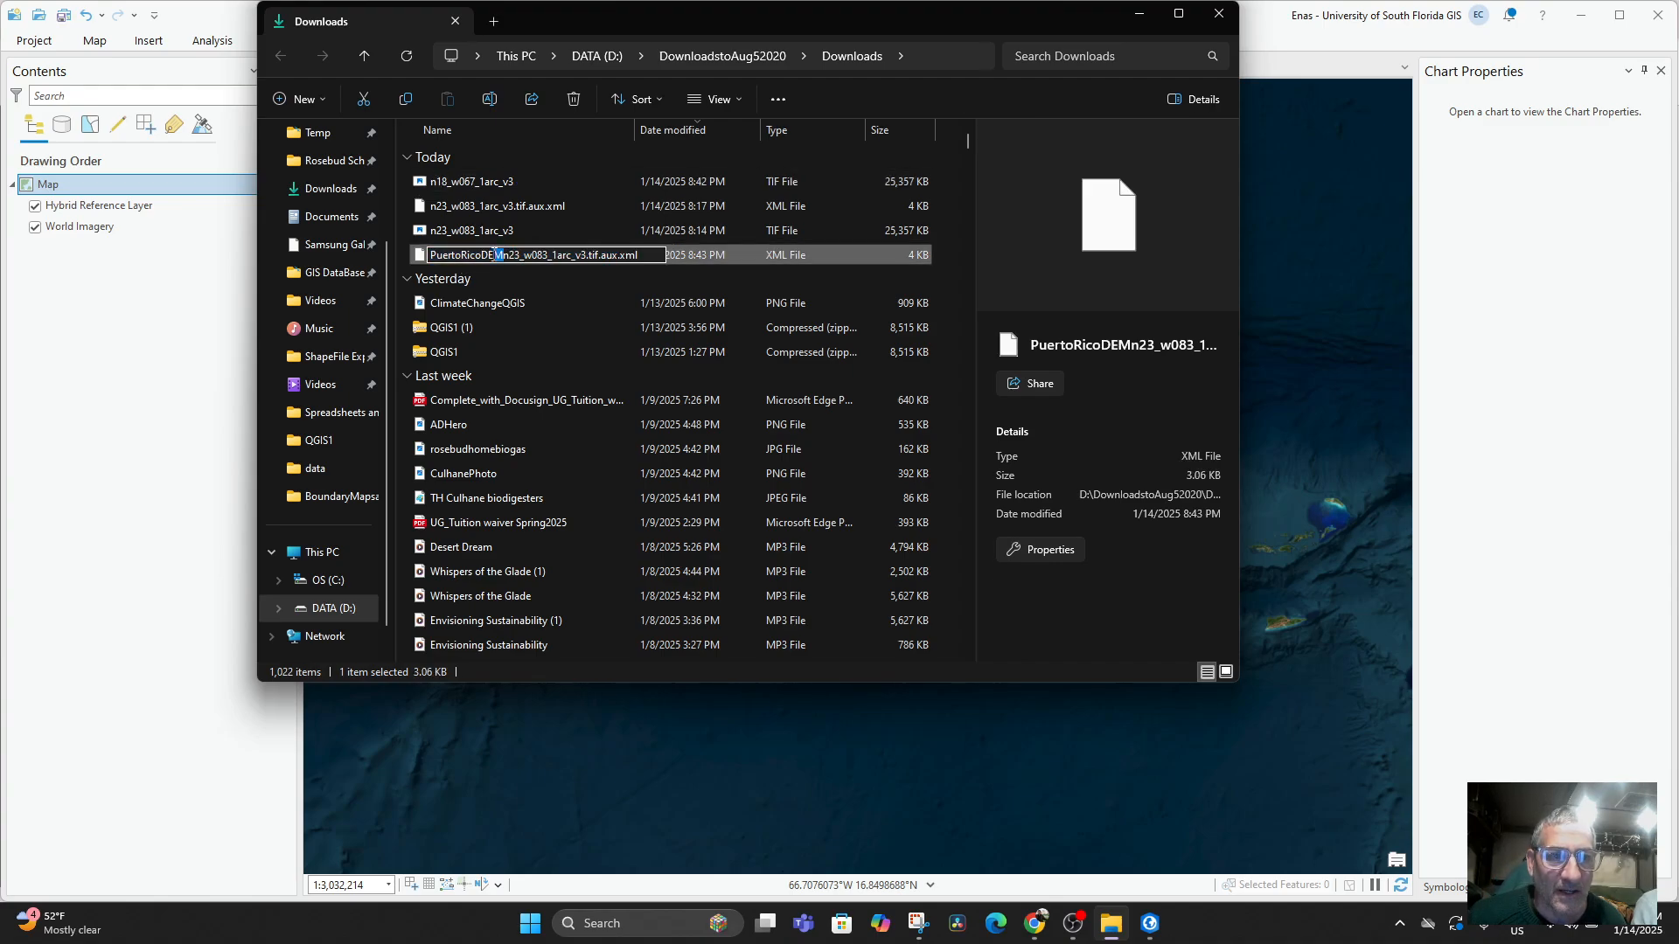
text(HA)
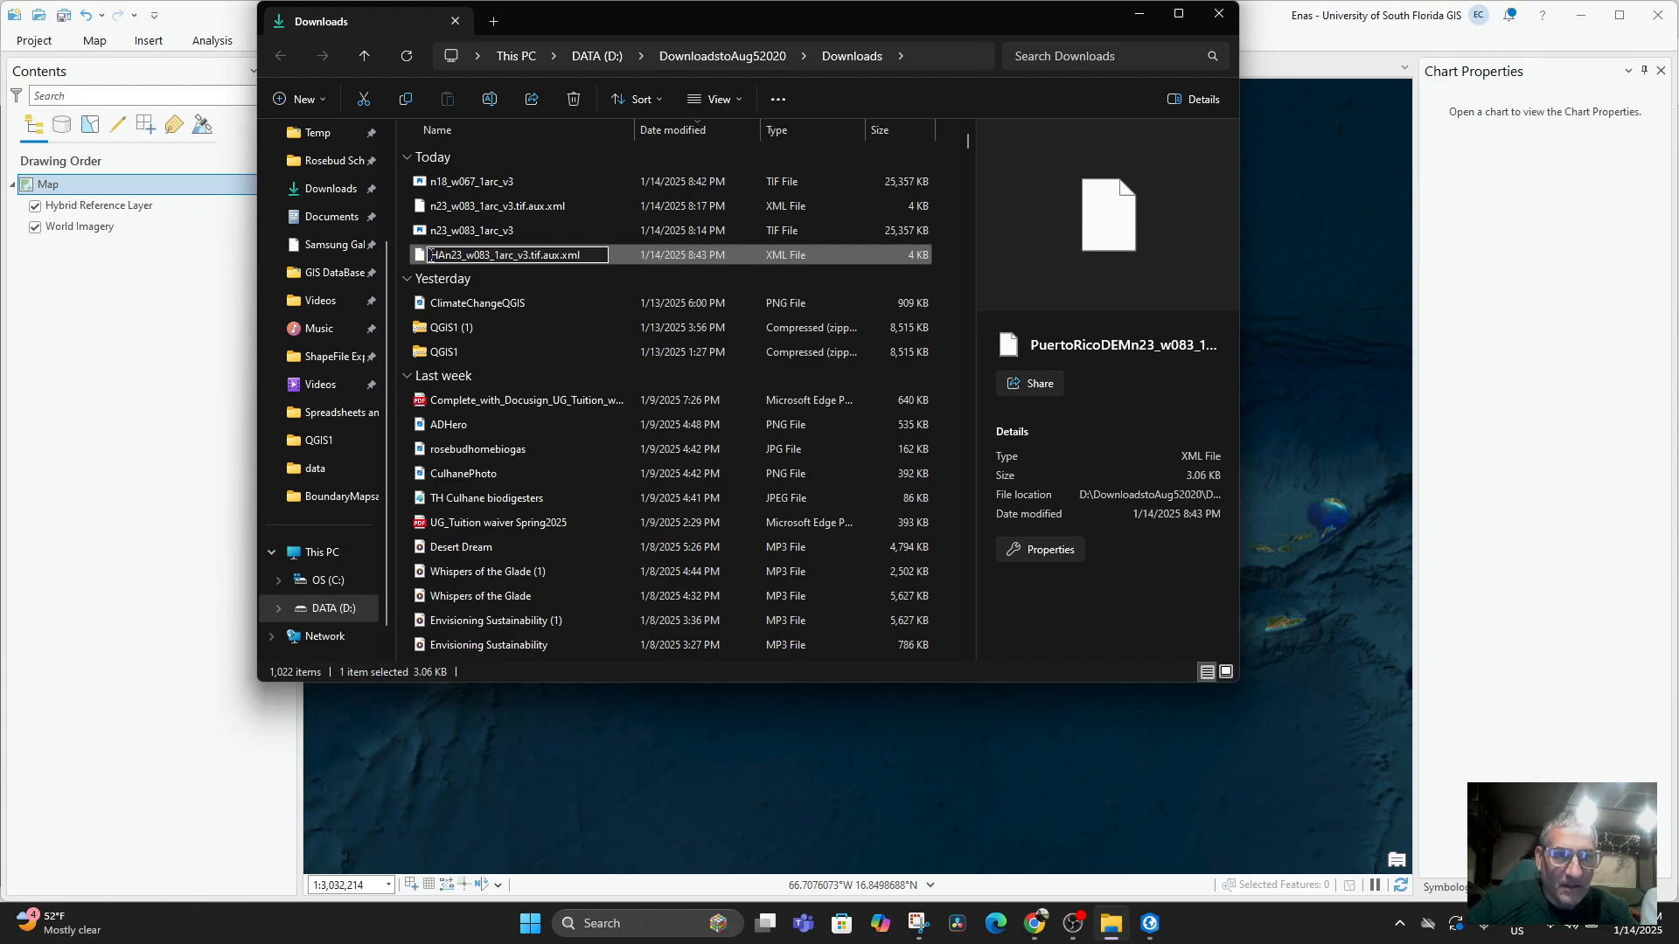
text(VANA)
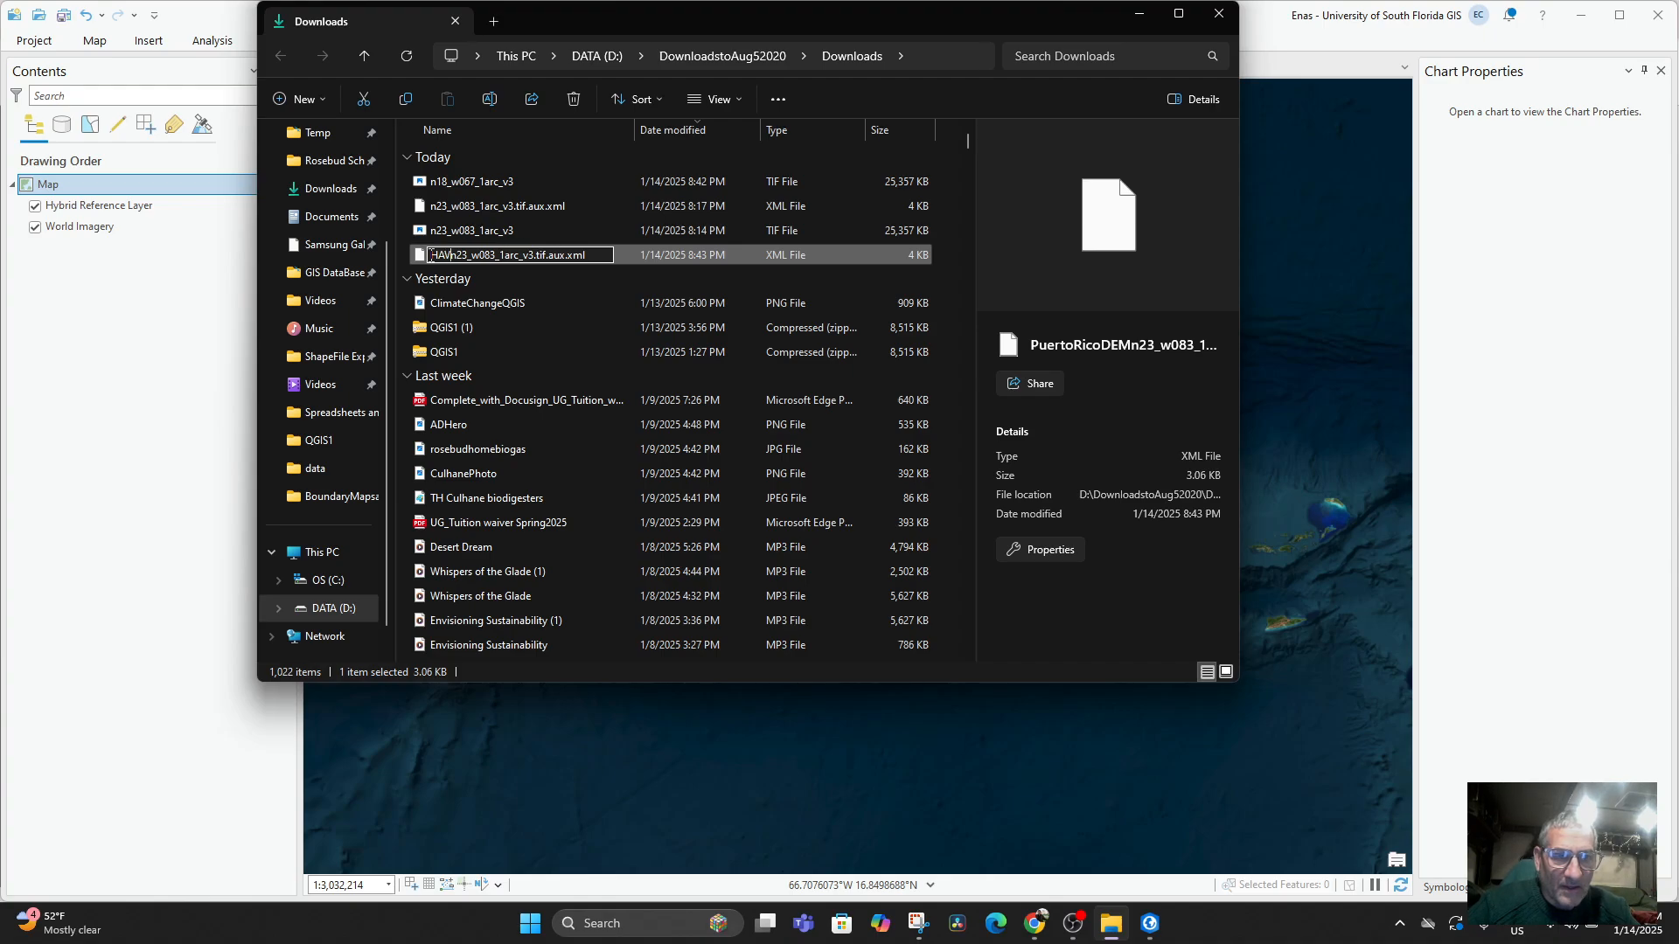
key(Return)
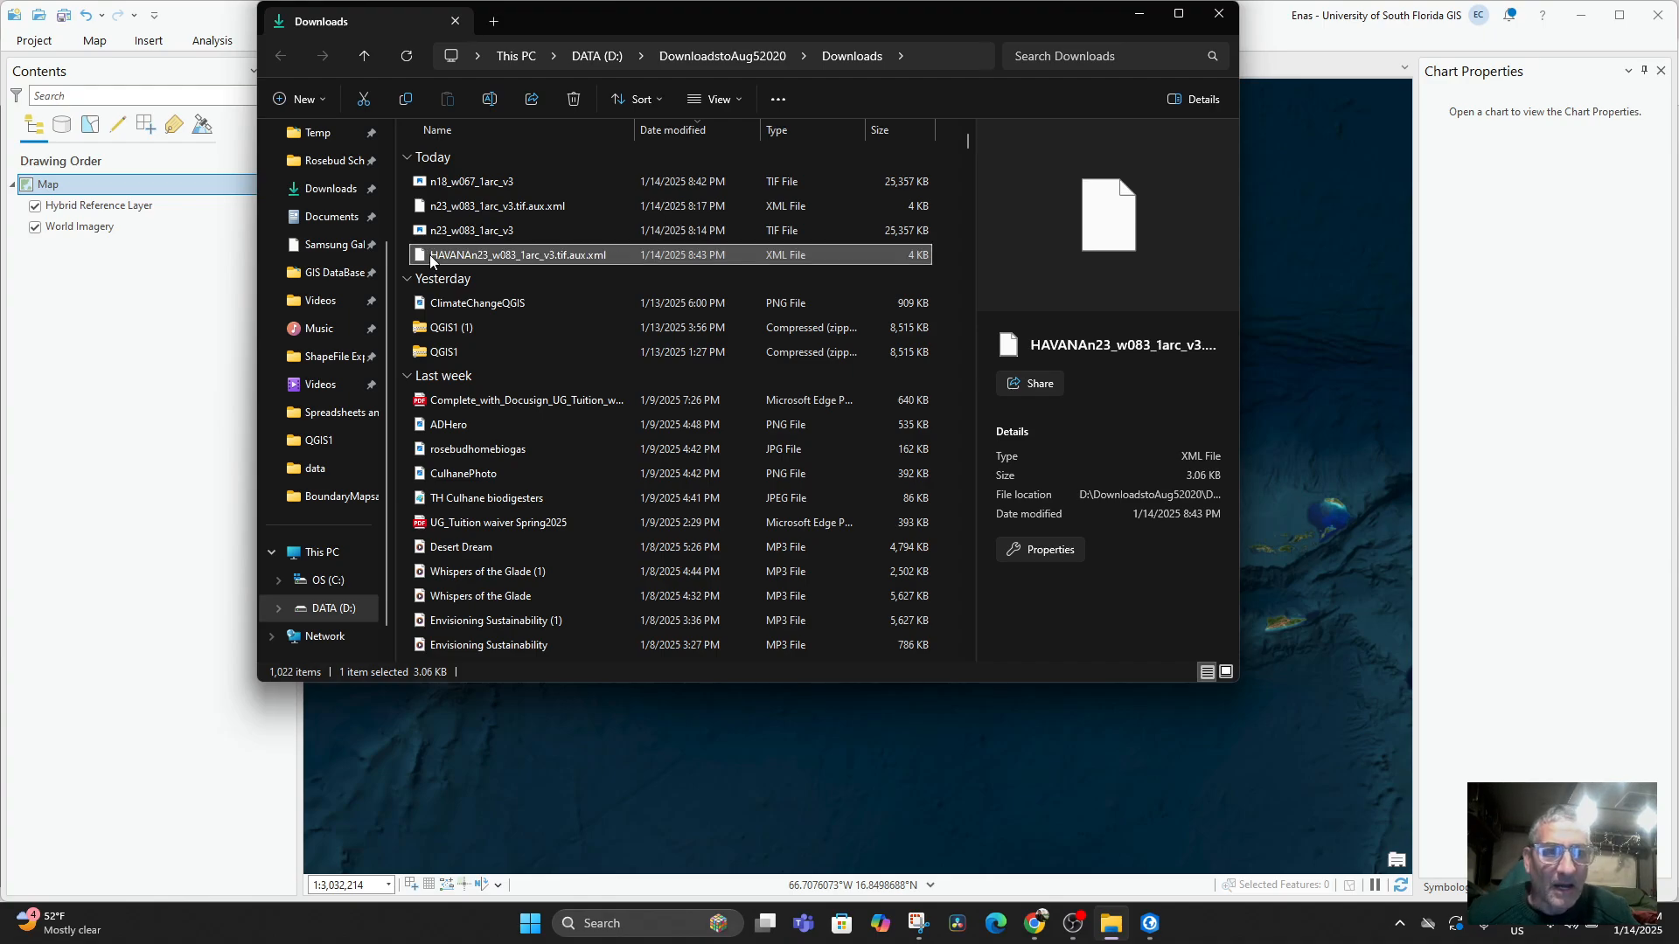
Rename the TIF file n18_w067_1arc_v3 as PuertoRicoDEMn18_w067_1arc_v3.
click(451, 232)
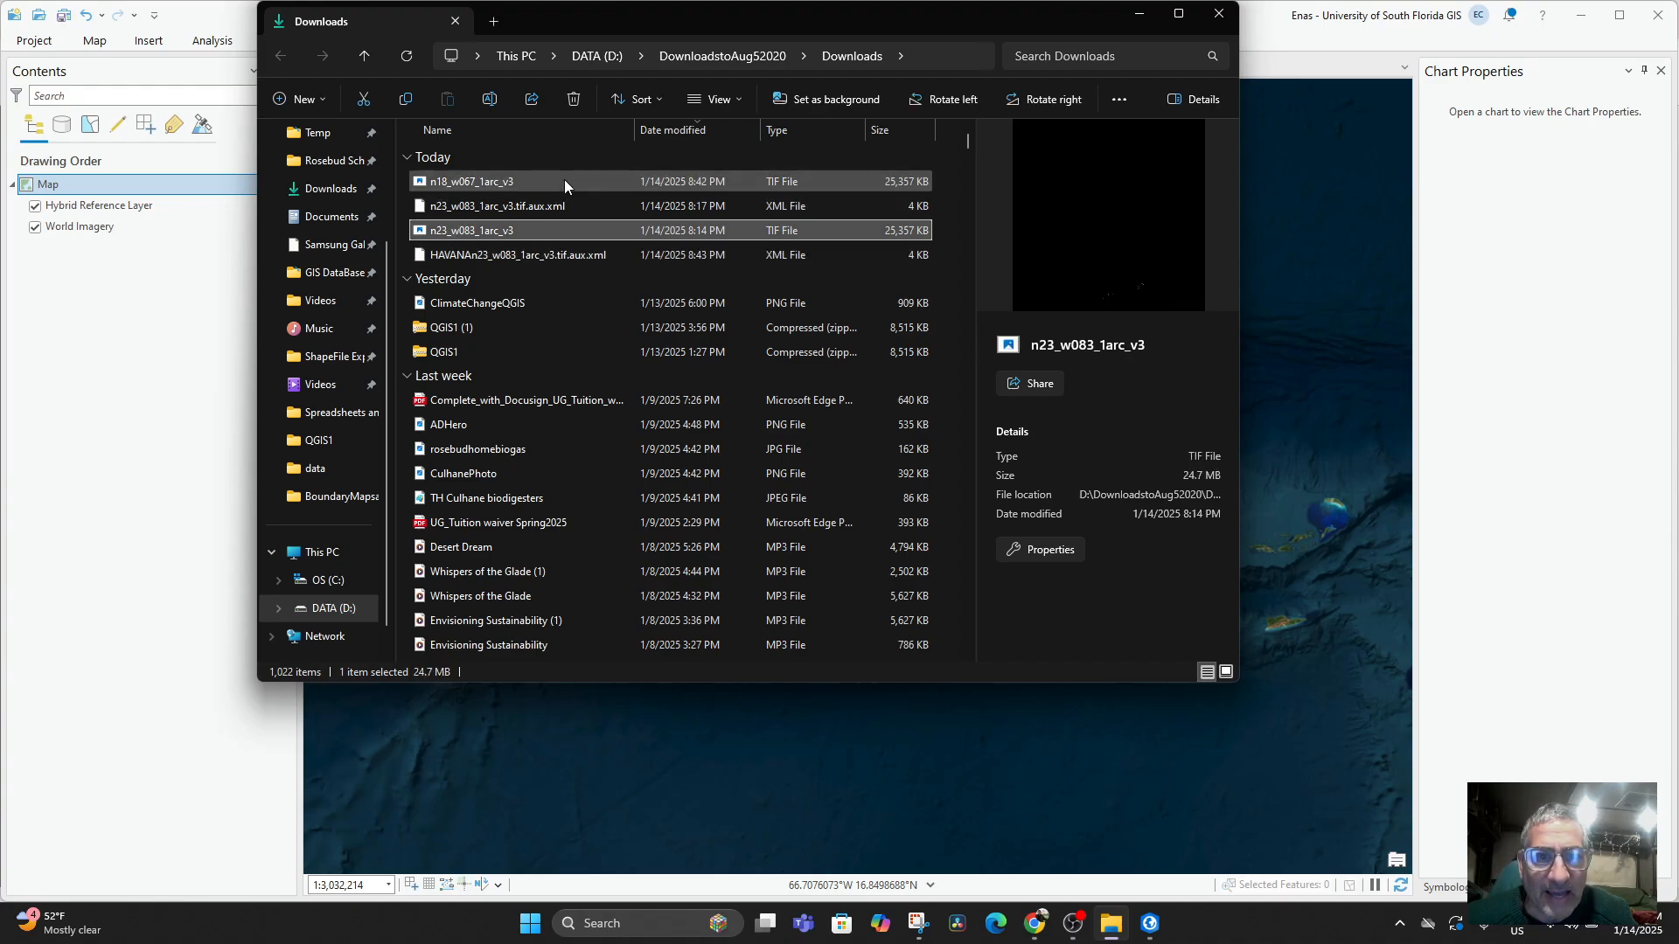
click(495, 183)
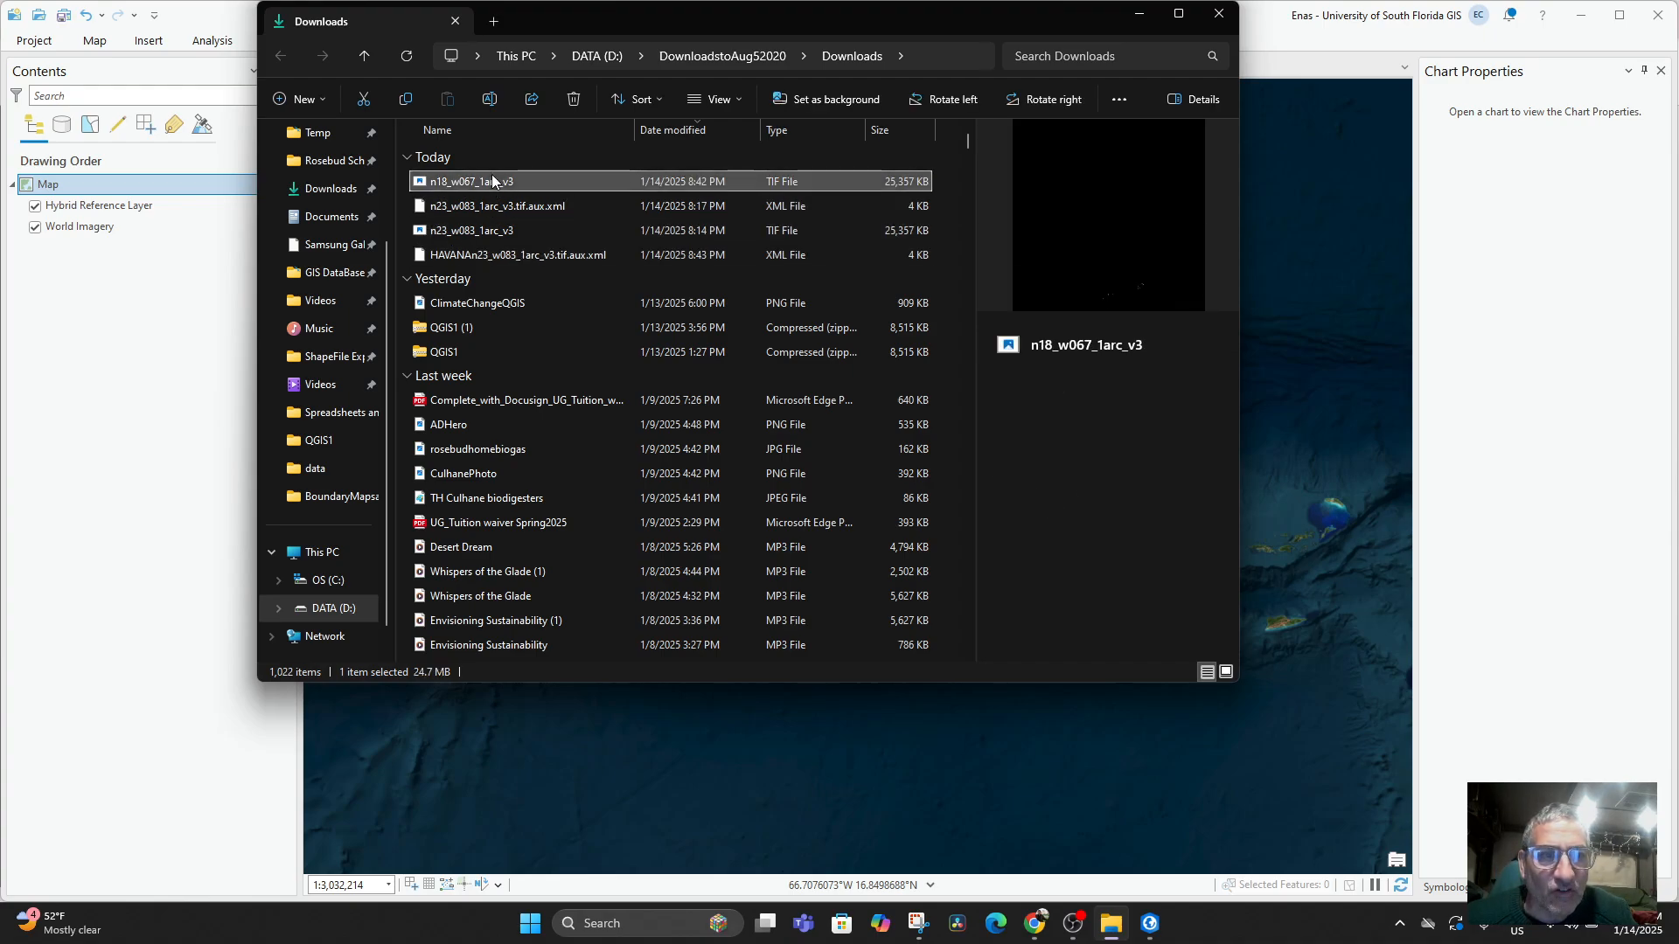
click(433, 186)
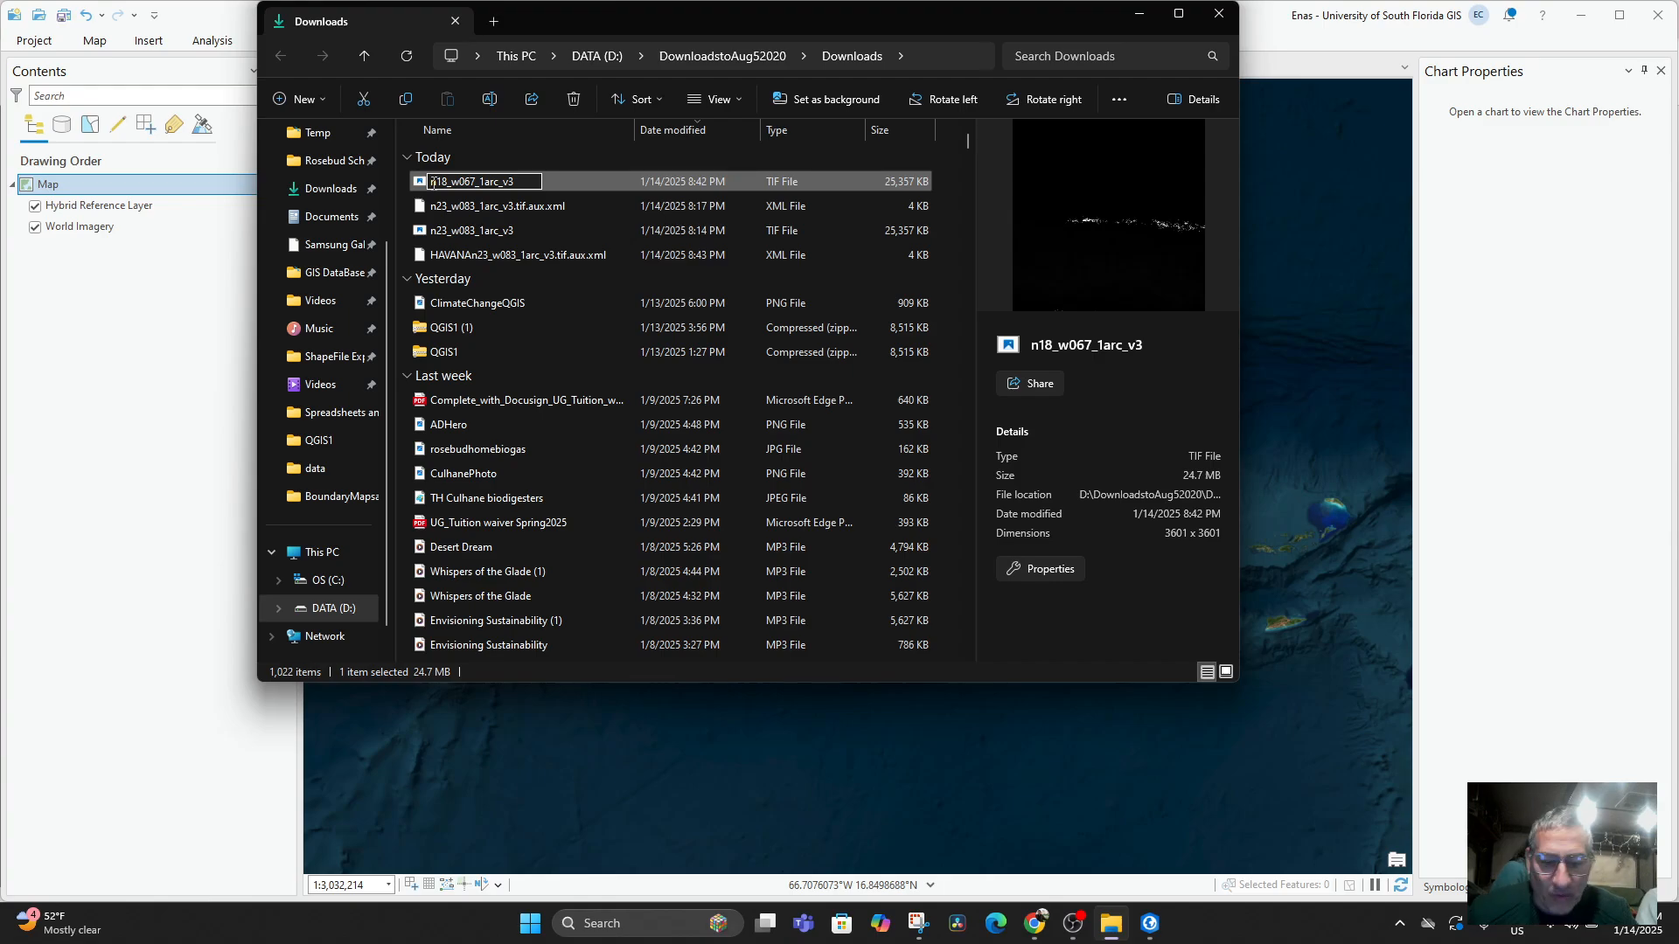
text(PUIERT)
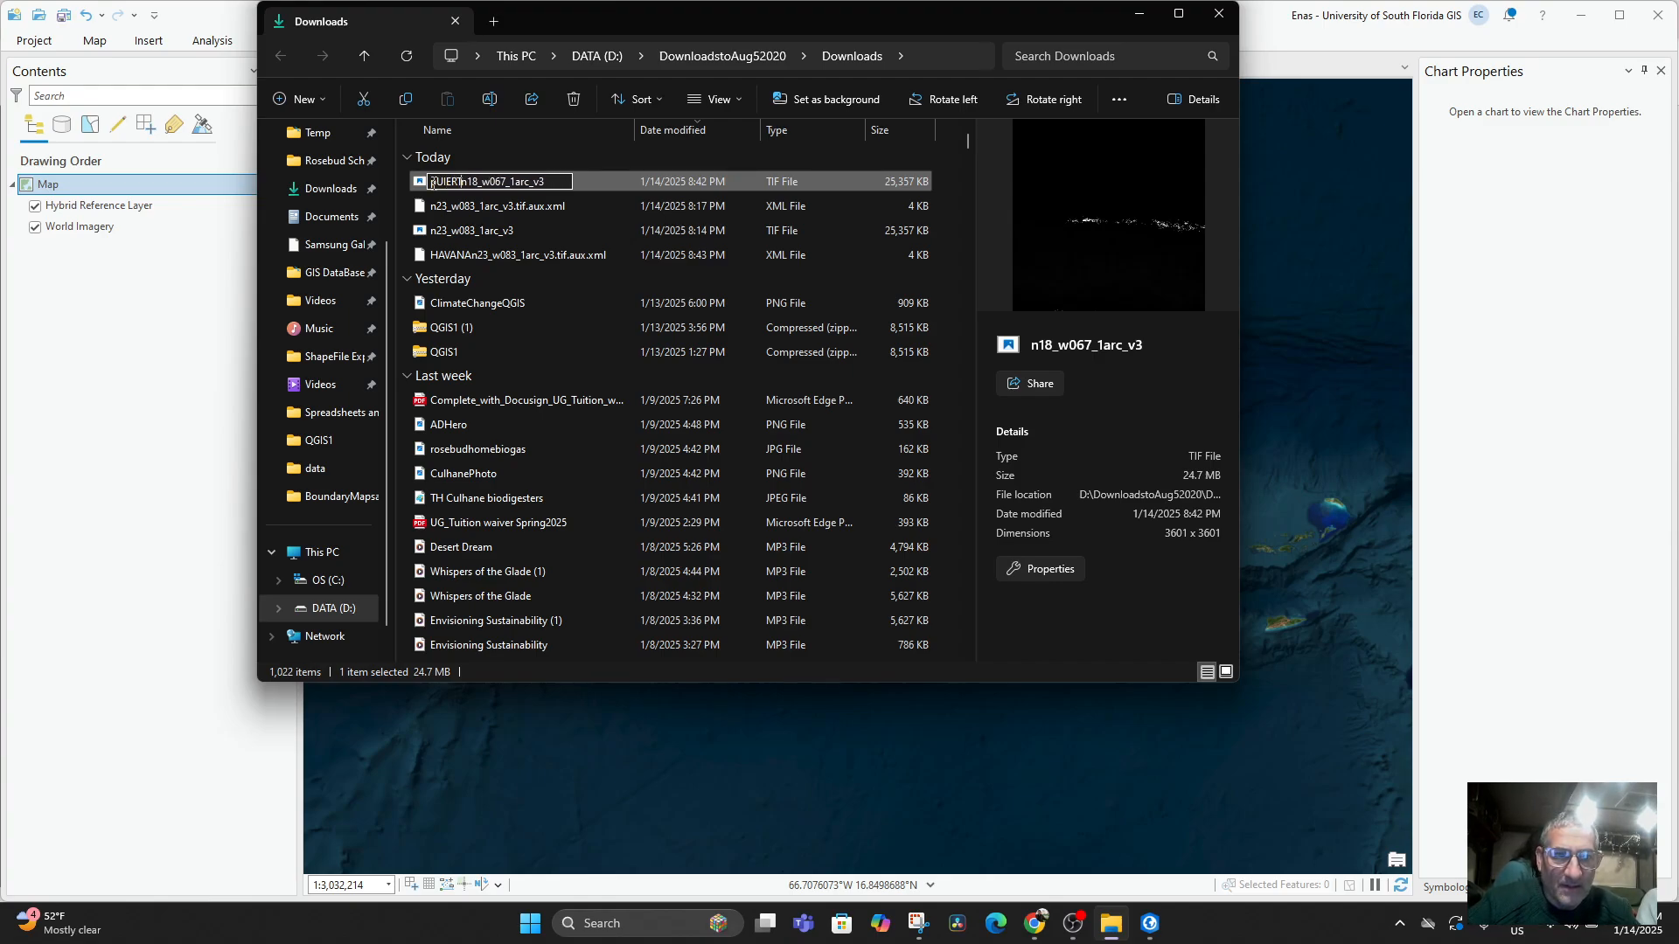
key(BackSpace)
key(BackSpace)
key(BackSpace)
key(BackSpace)
key(BackSpace)
key(BackSpace)
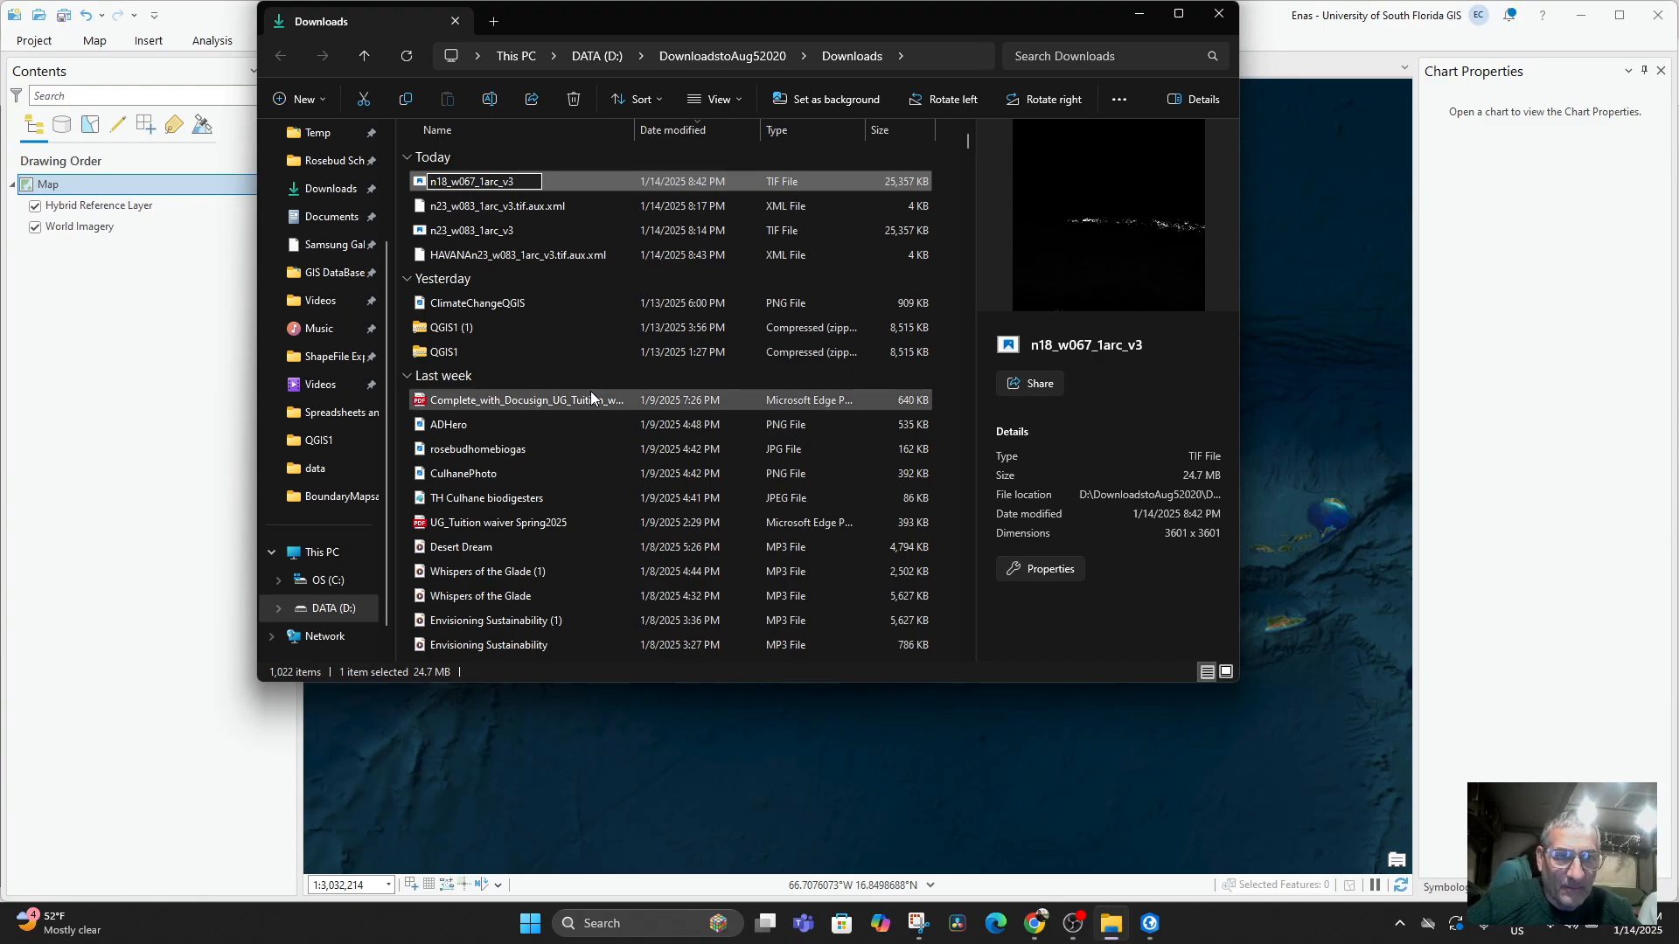
text(PuertoRico)
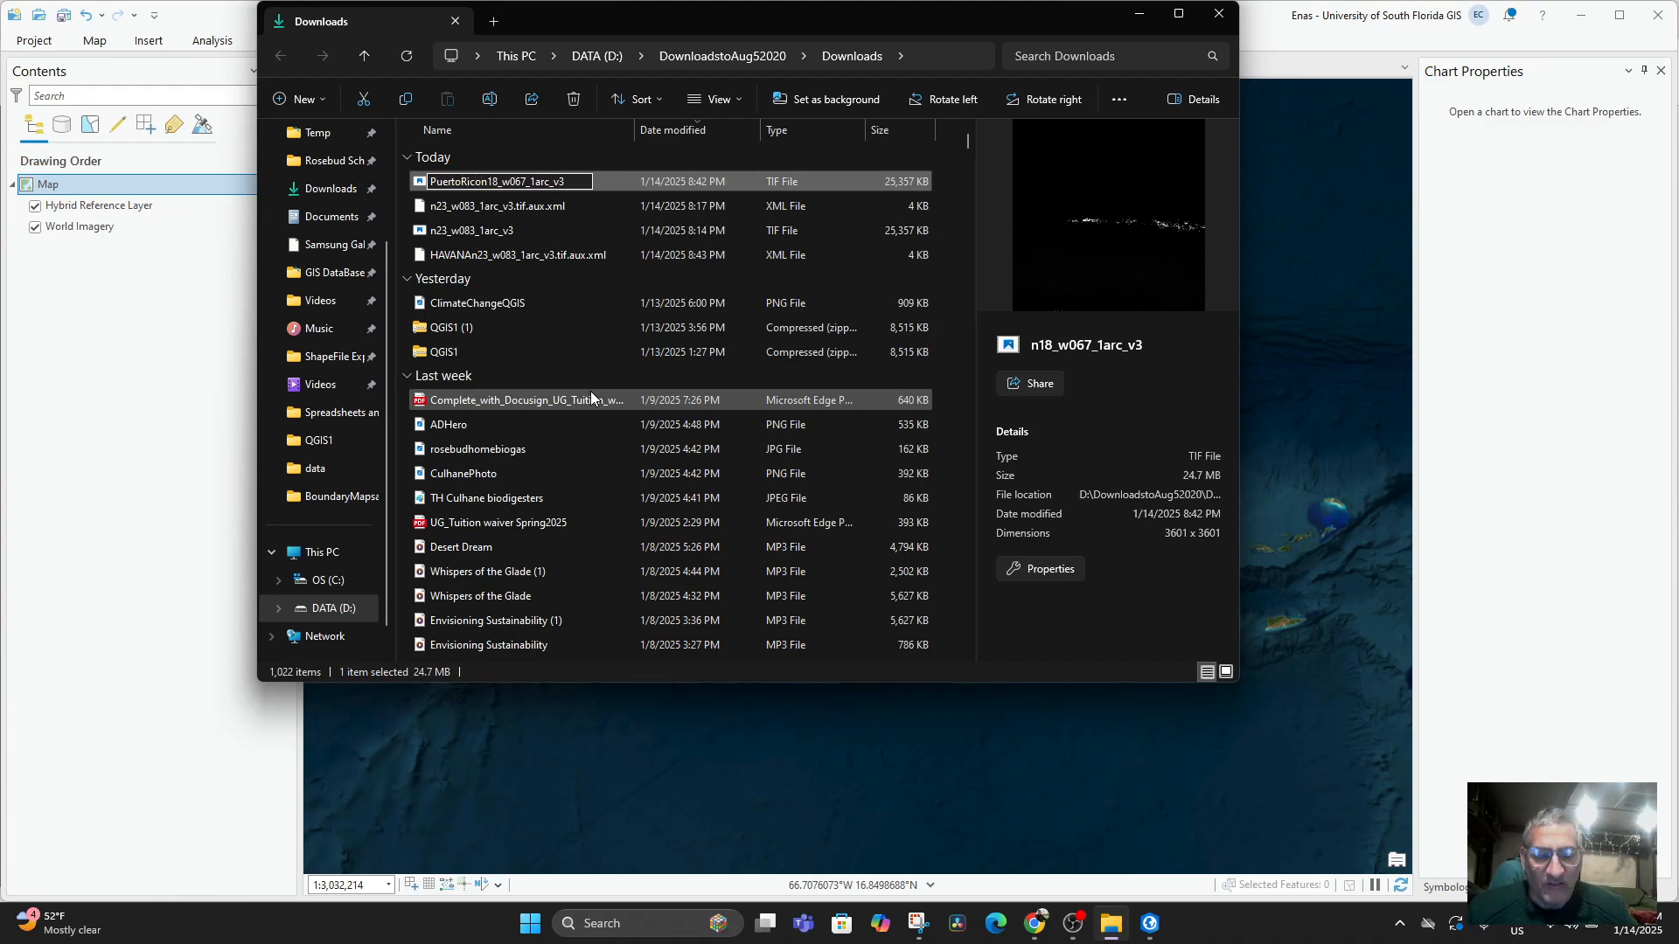
text(DEM)
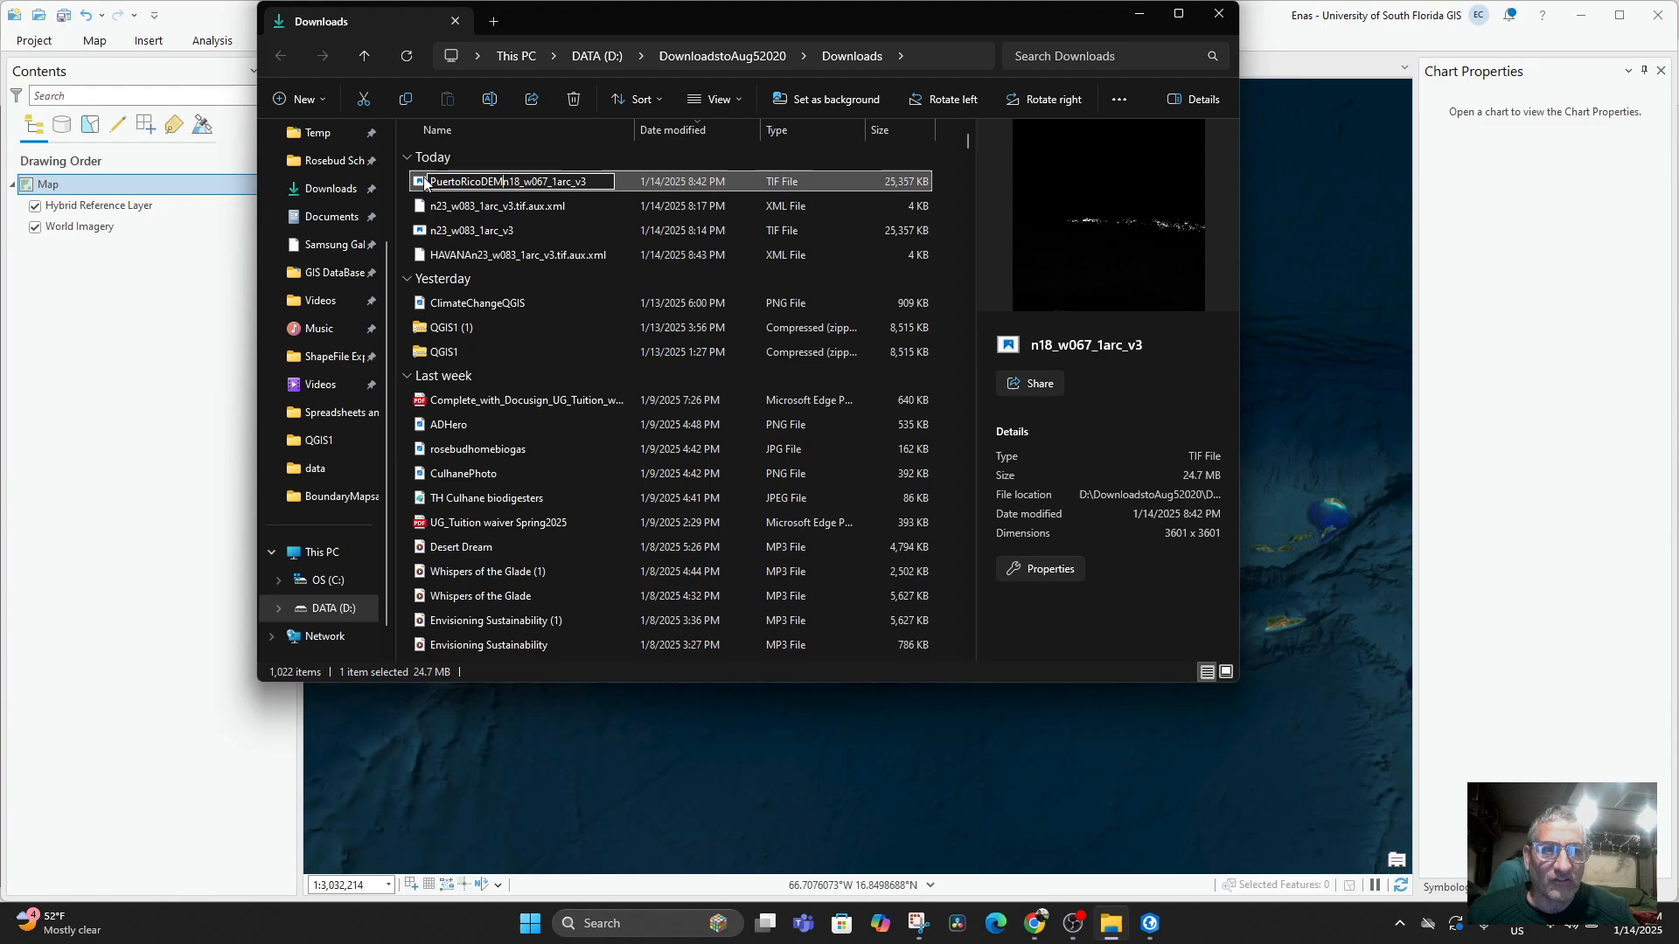
key(Return)
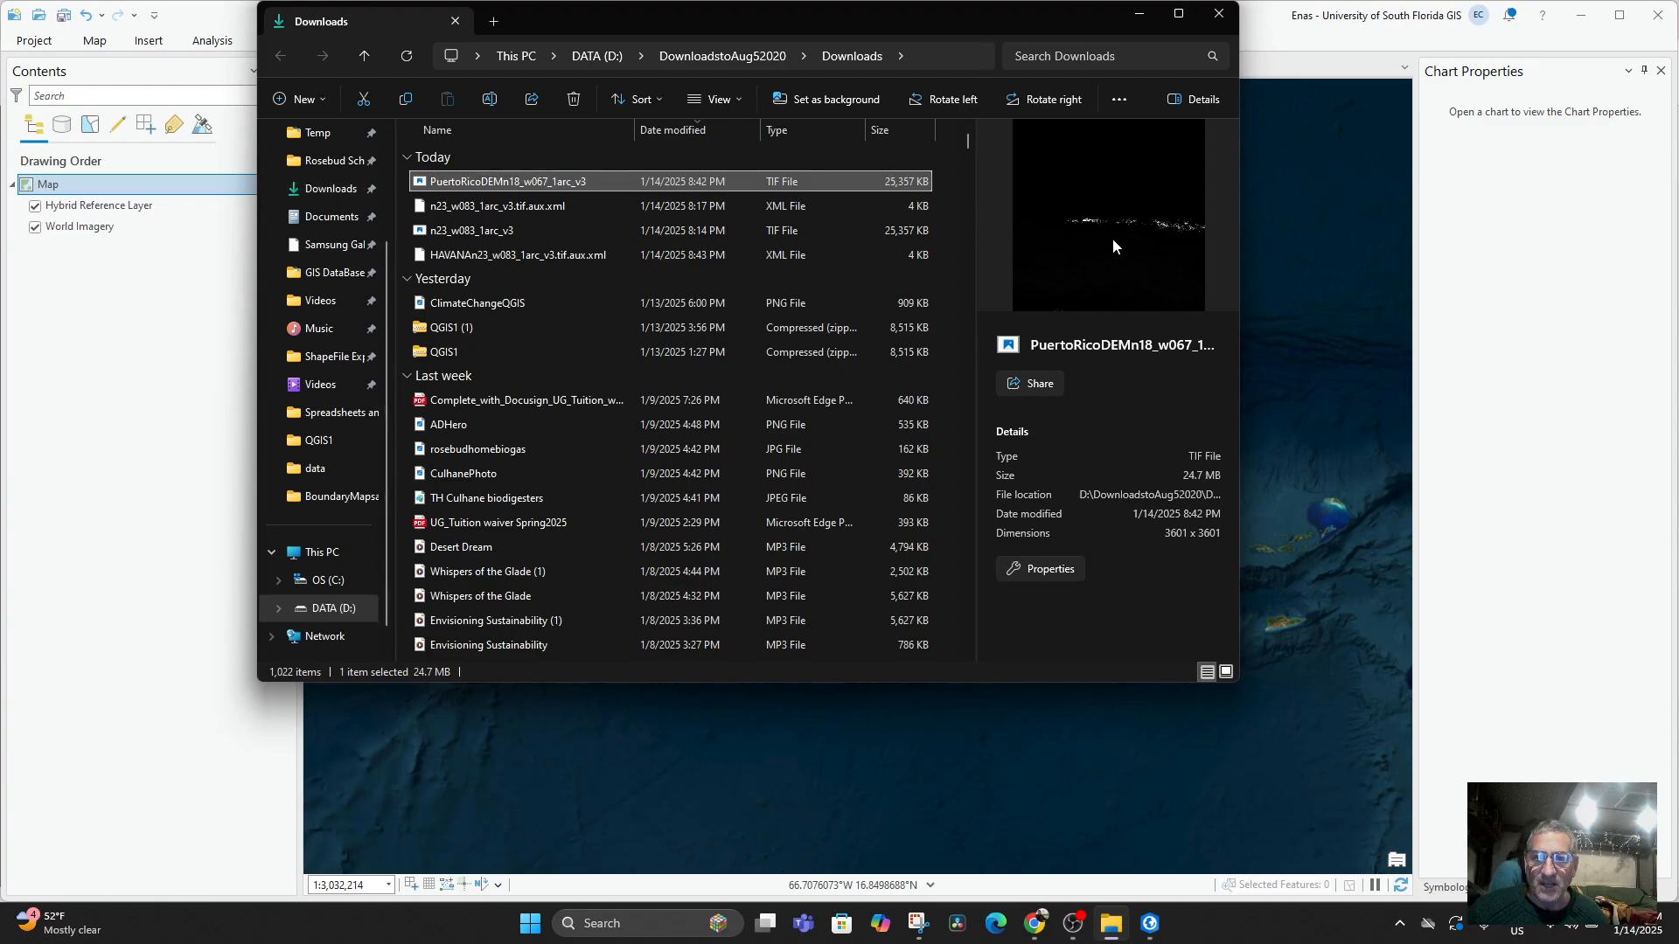
Open PuertoRicoDEMn18_w067_1arc_v3 in the photo viewer, examine its bright terrain areas closely, and close the viewer.
double_click(422, 182)
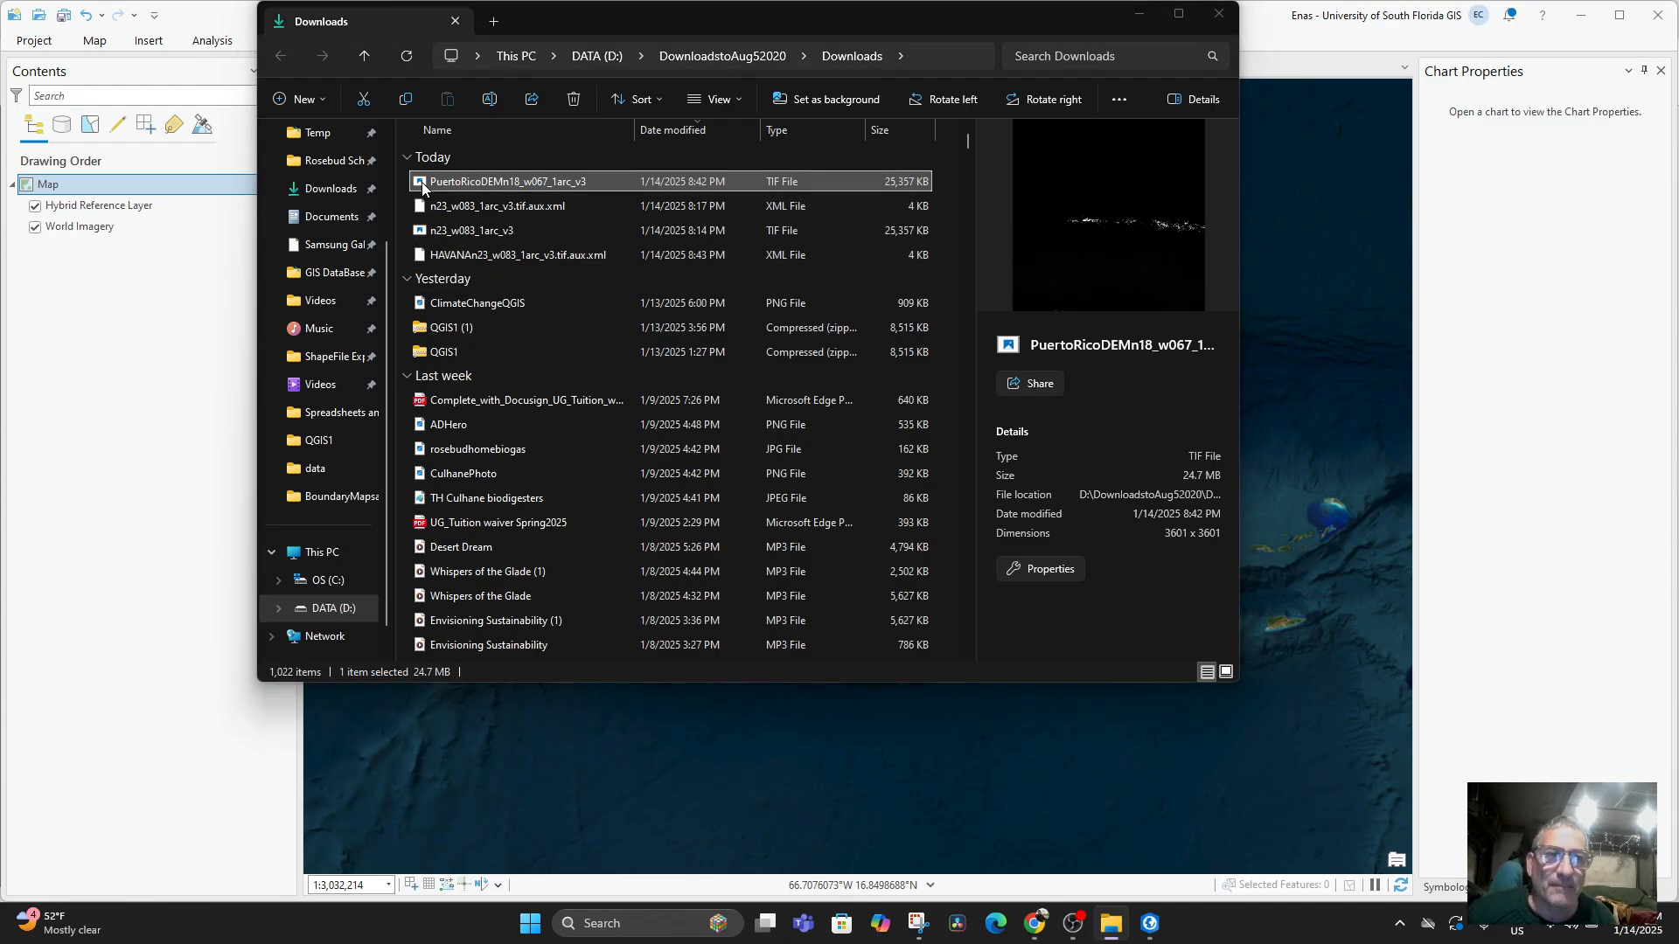
scroll(808, 496, up, 3)
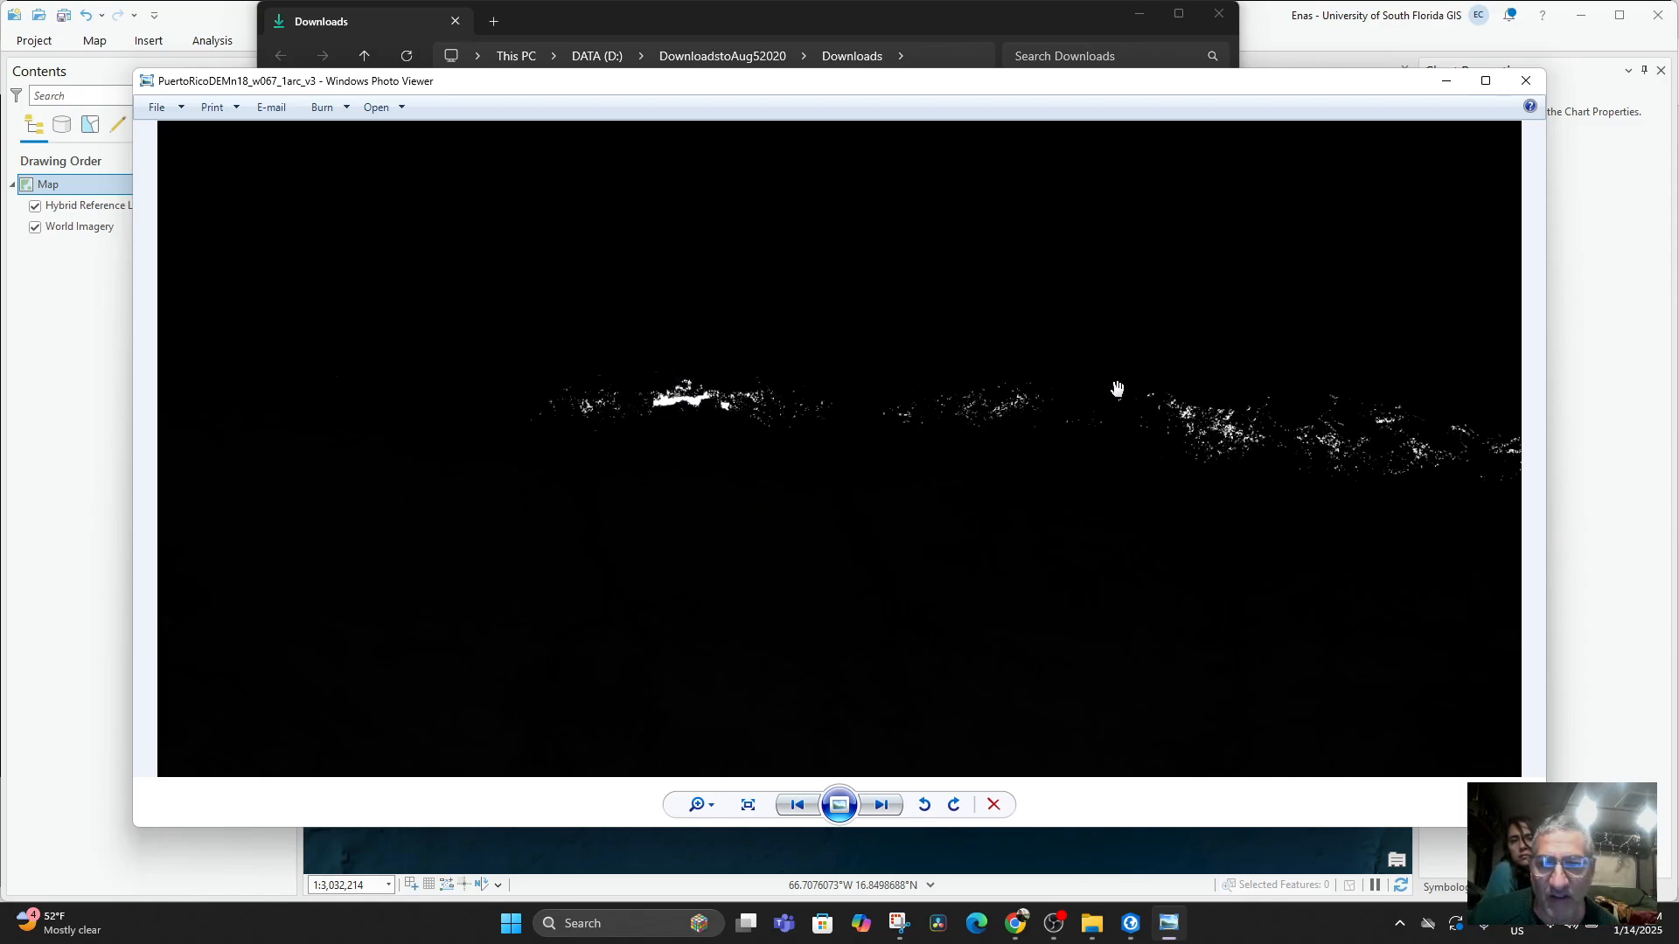
scroll(1024, 574, down, 3)
scroll(959, 569, up, 3)
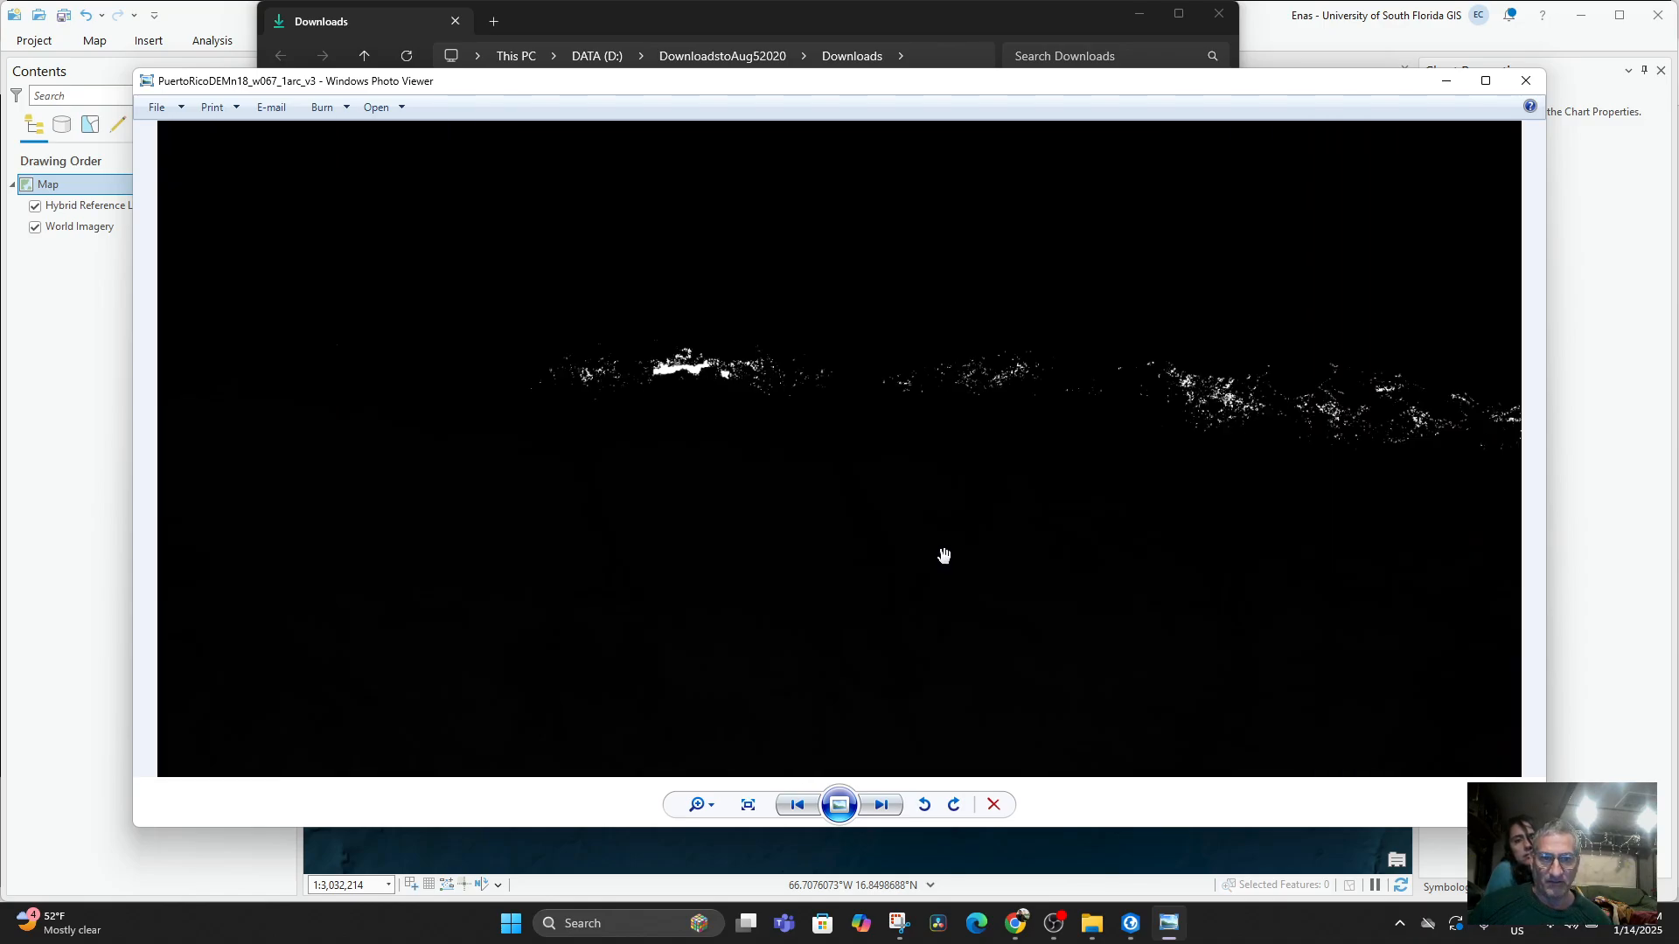
scroll(845, 396, down, 3)
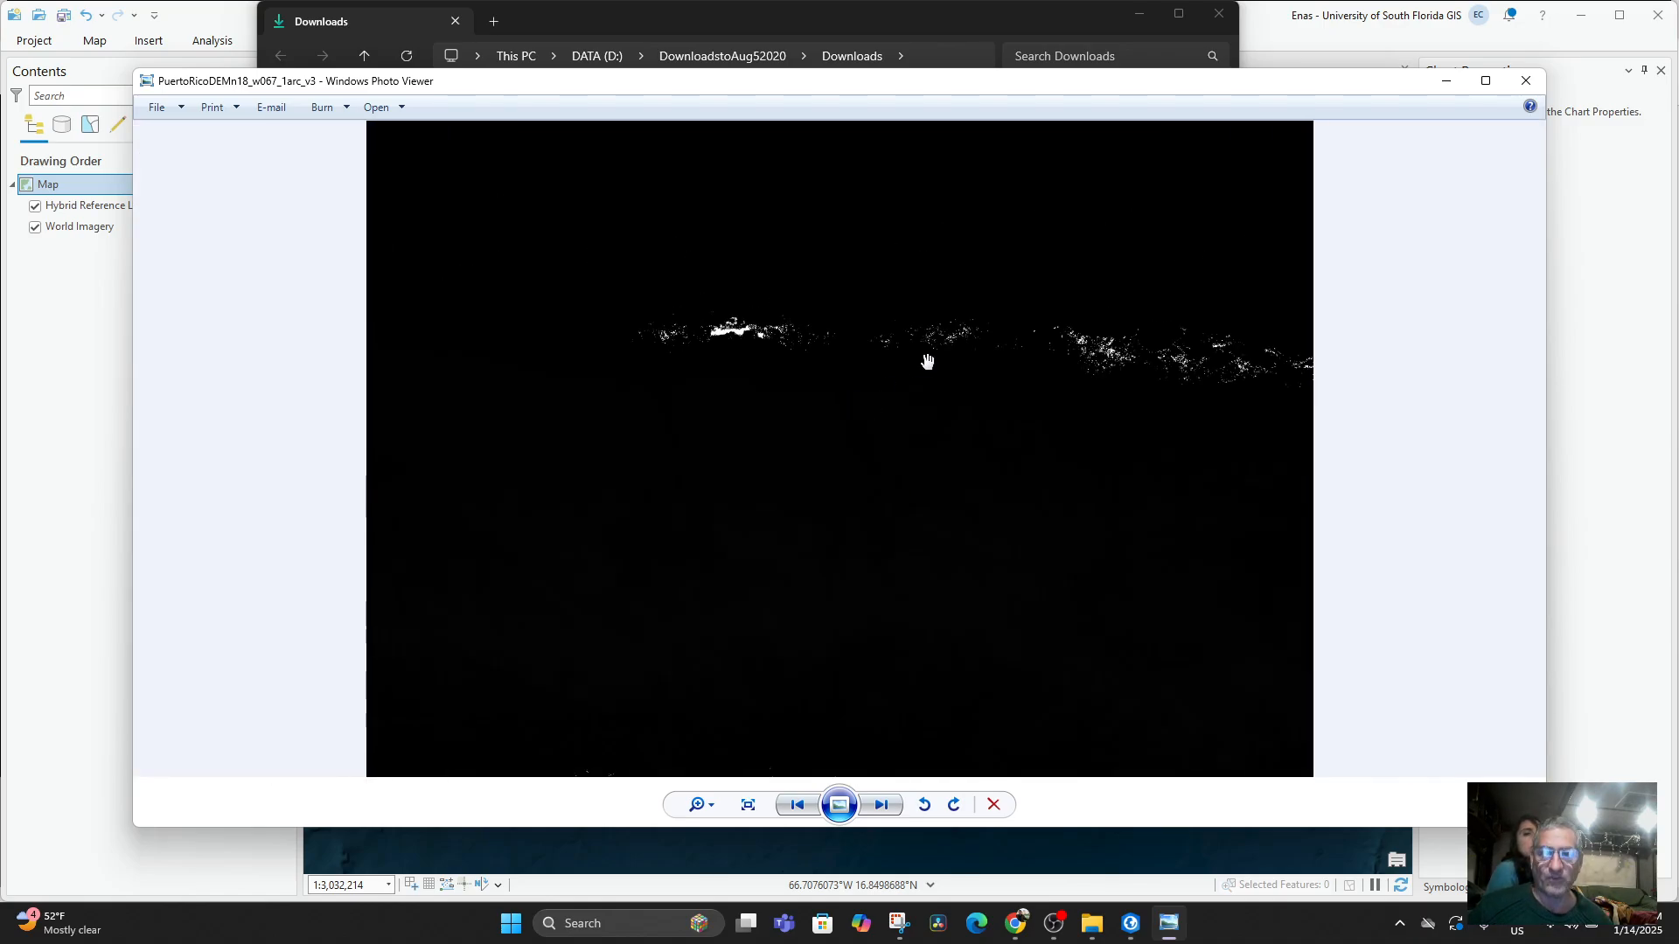
click(1526, 81)
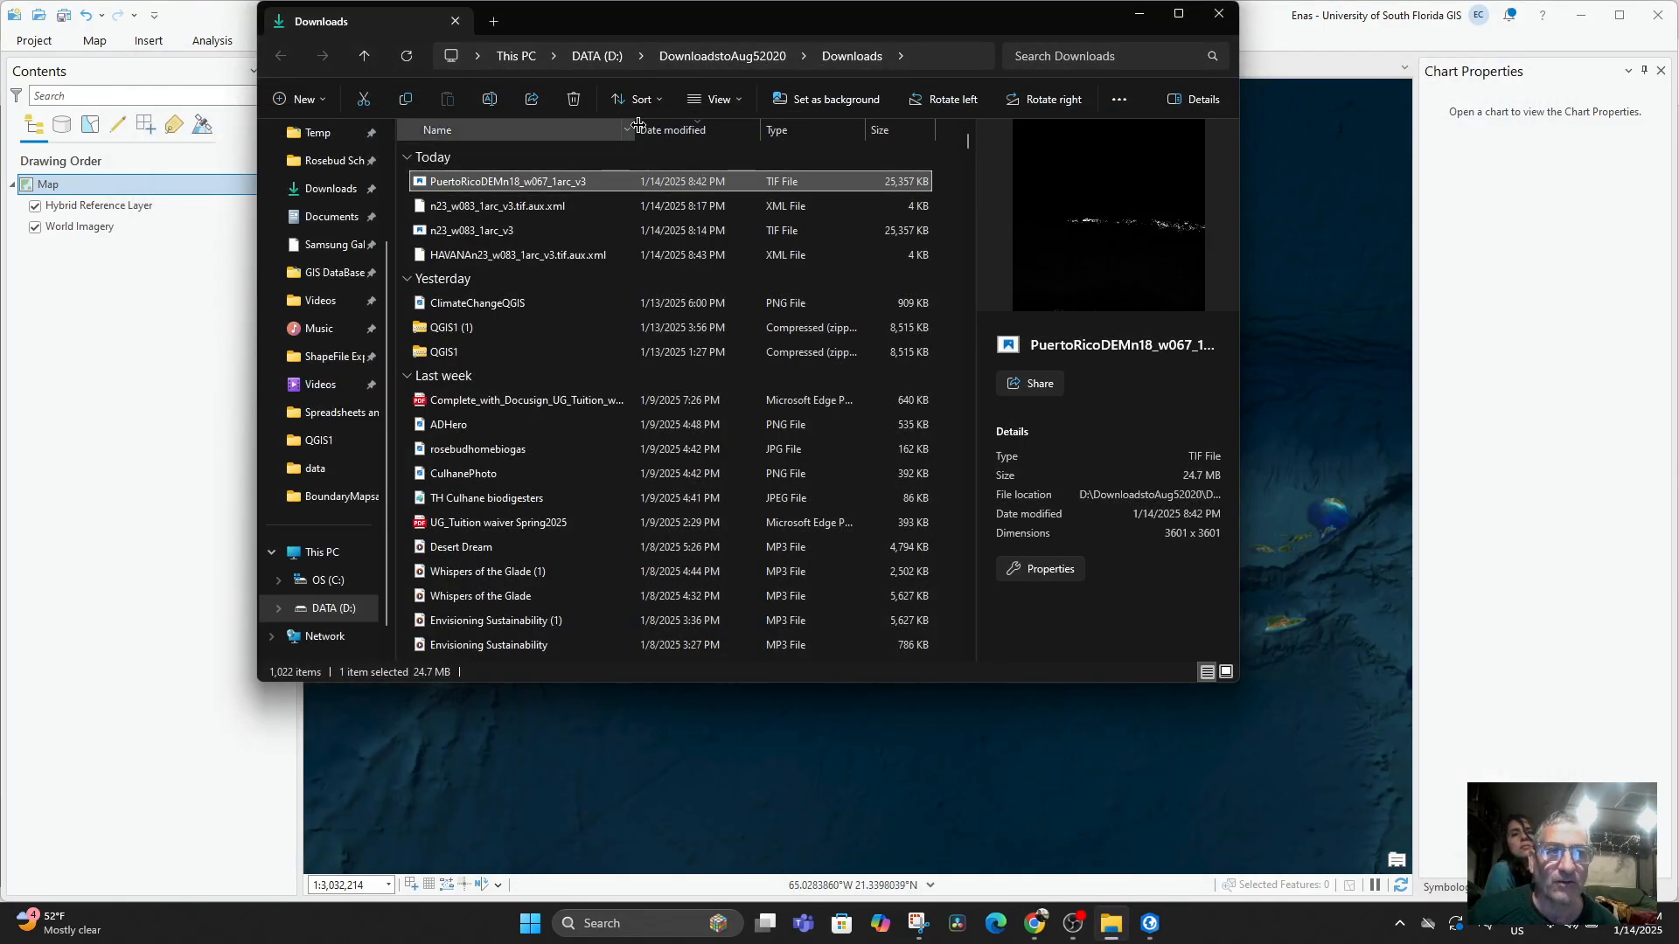
Add PuertoRicoDEMn18_w067_1arc_v3 from the Downloads folder to the map and close the Downloads window.
drag(655, 23, 1221, 122)
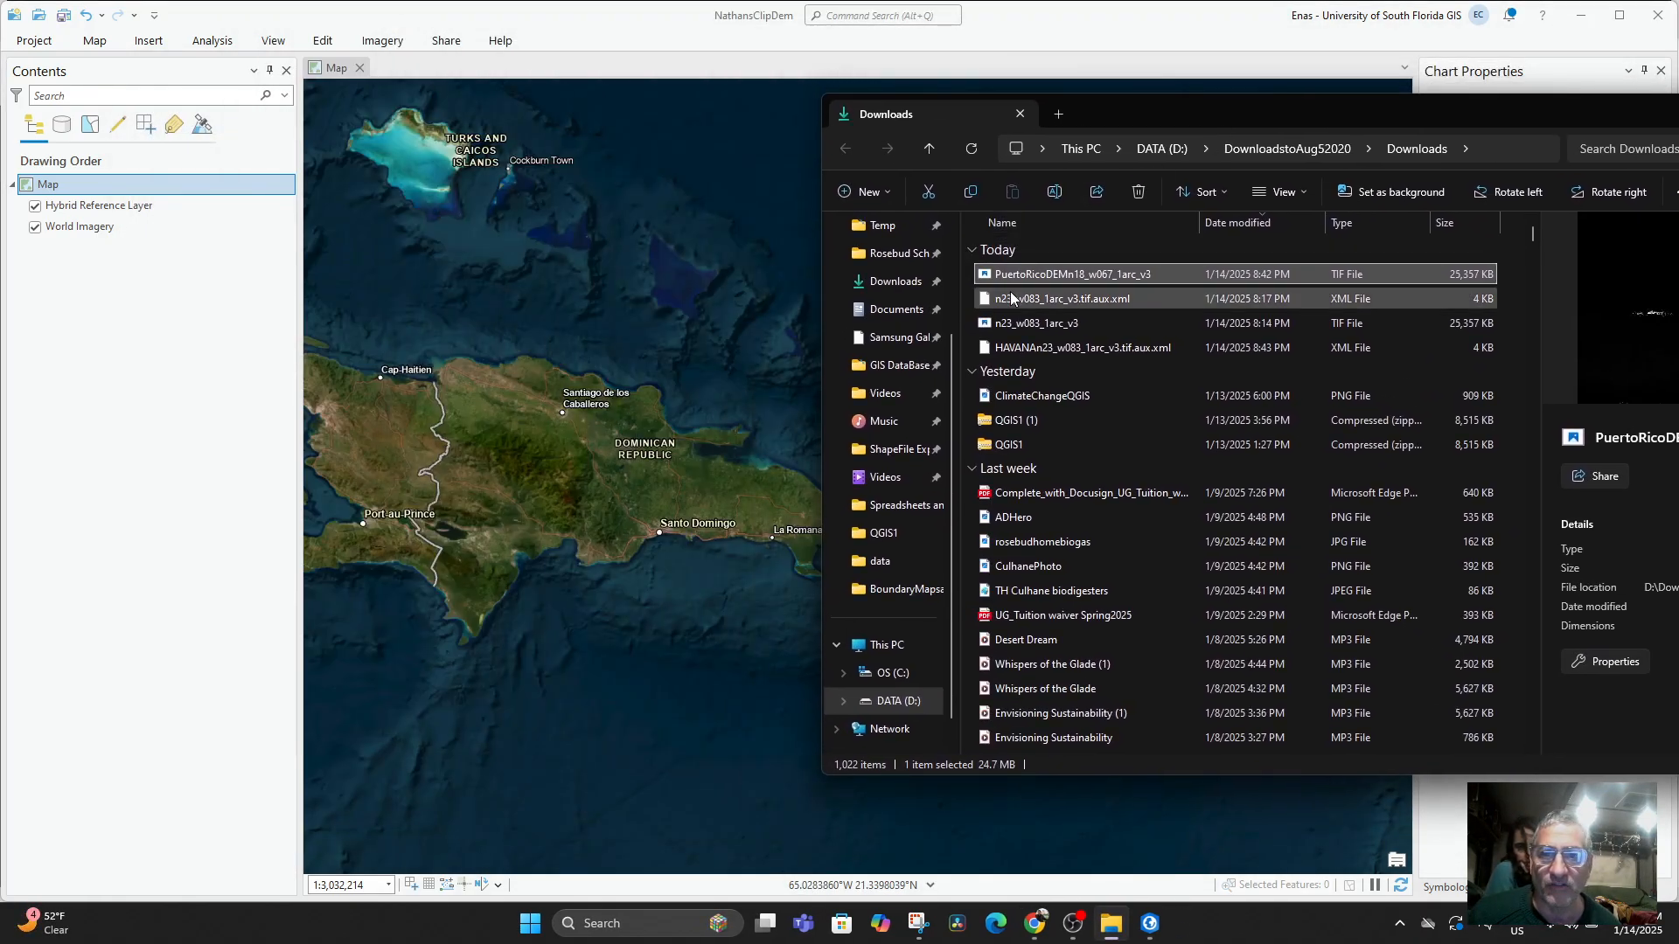
drag(684, 431, 756, 420)
drag(1608, 124, 1241, 133)
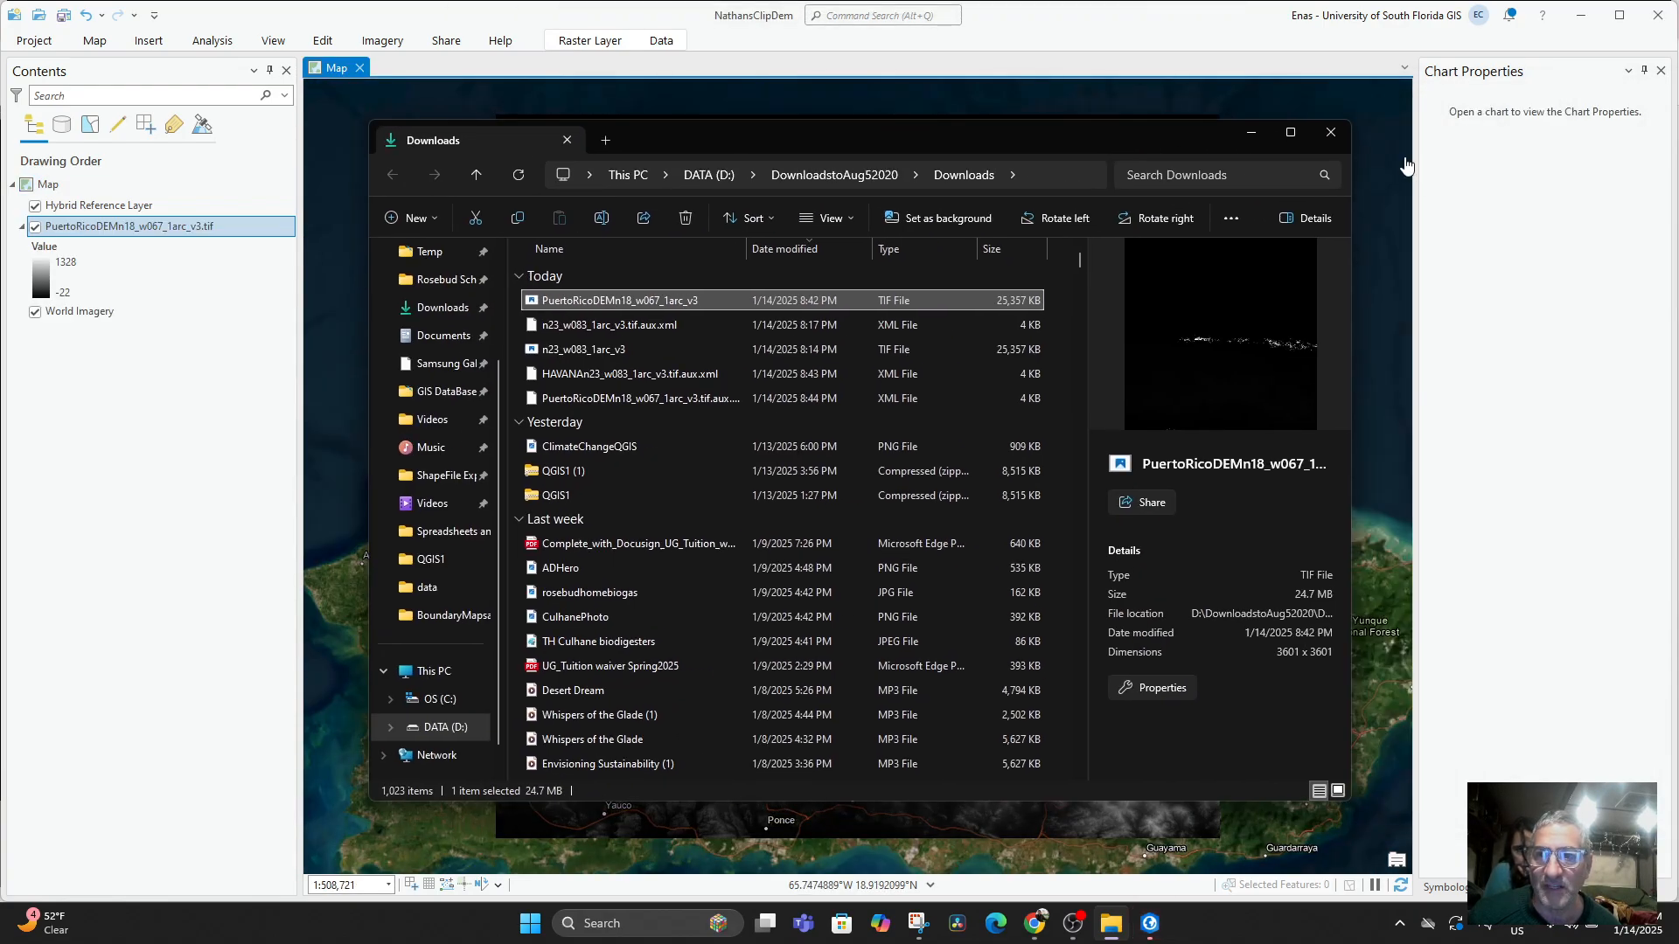
click(1343, 123)
Examine the DEM tile's coverage over Puerto Rico, from the whole island to the north coast around Arecibo.
scroll(978, 694, down, 5)
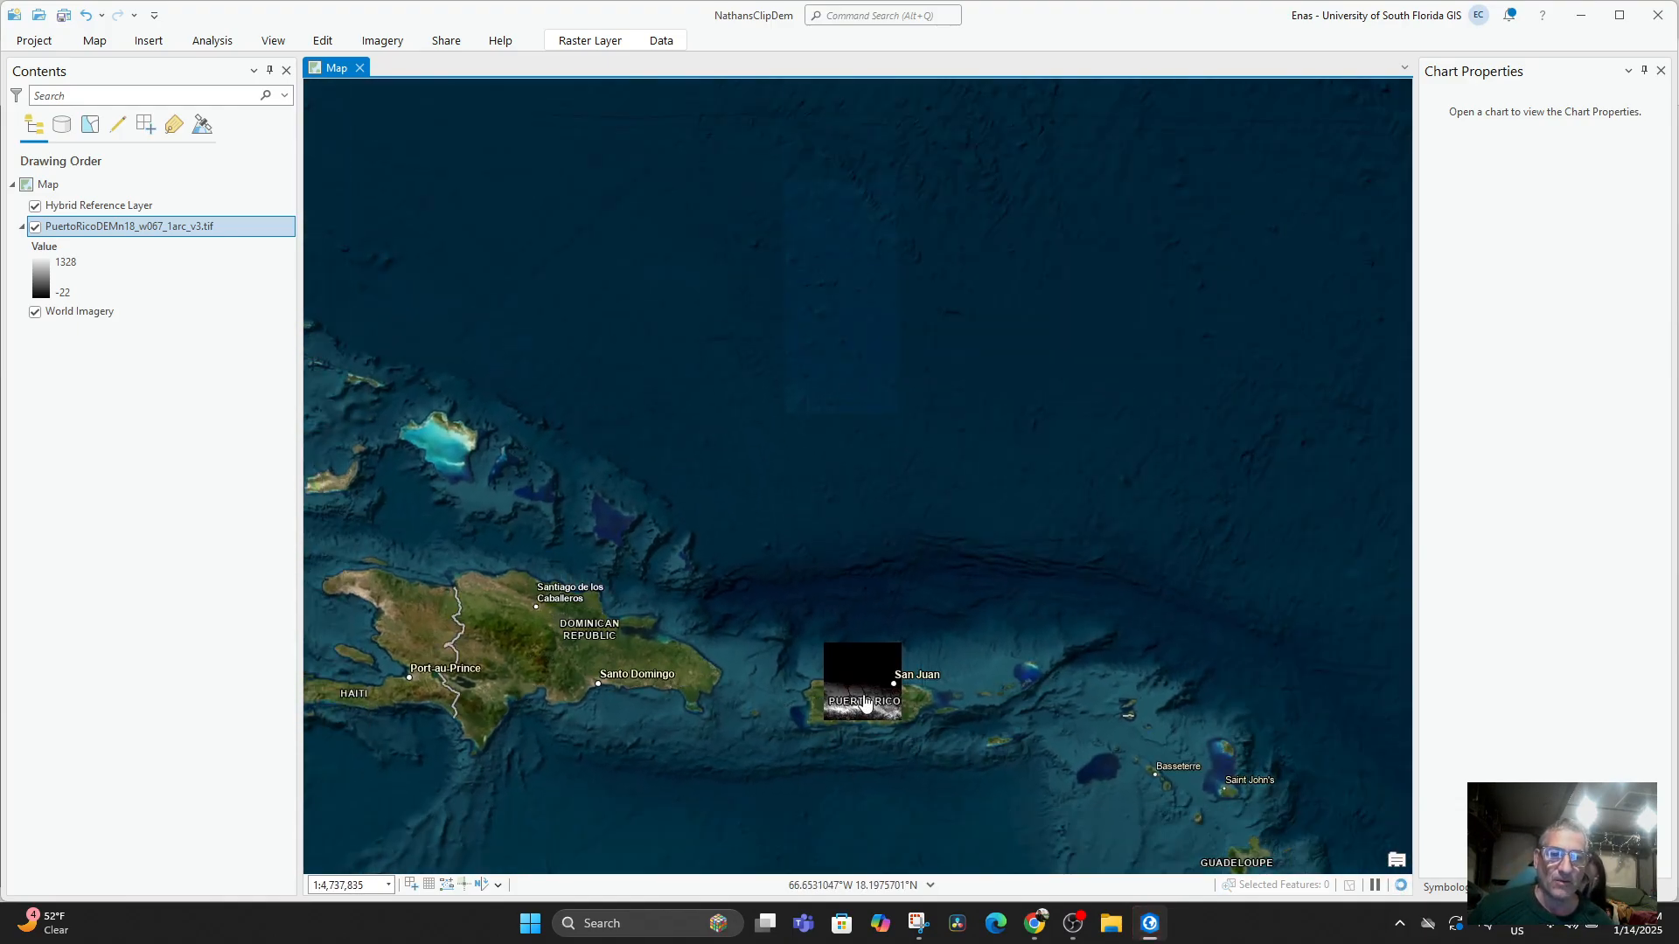
scroll(852, 744, up, 7)
scroll(932, 490, down, 3)
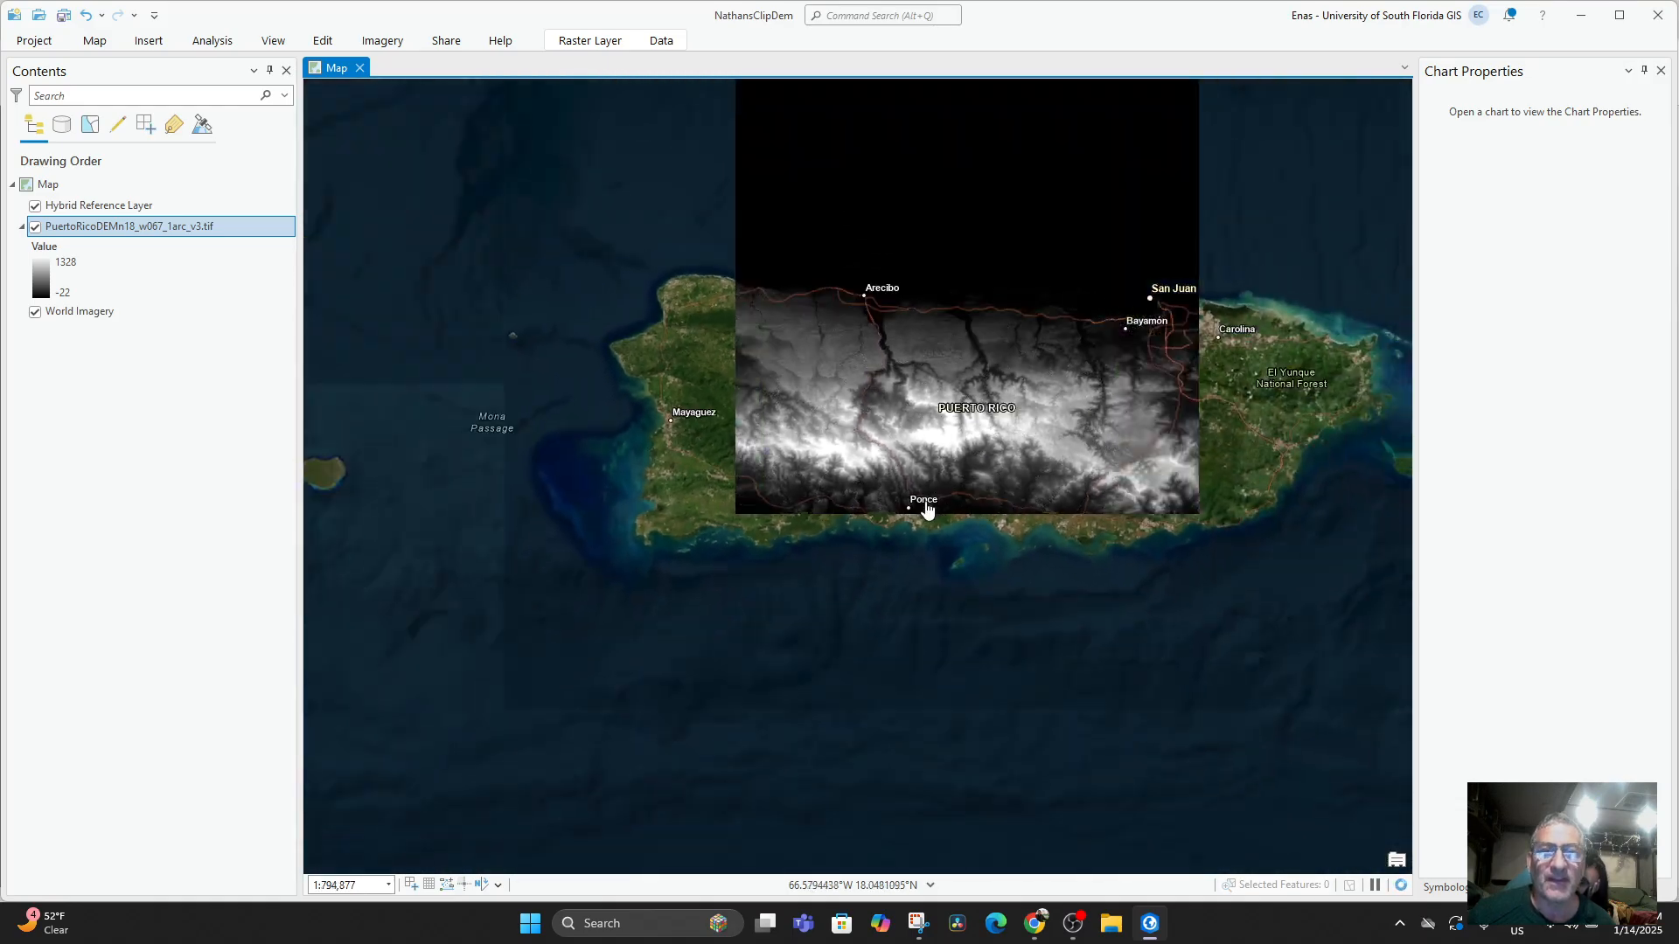
drag(934, 467, 866, 586)
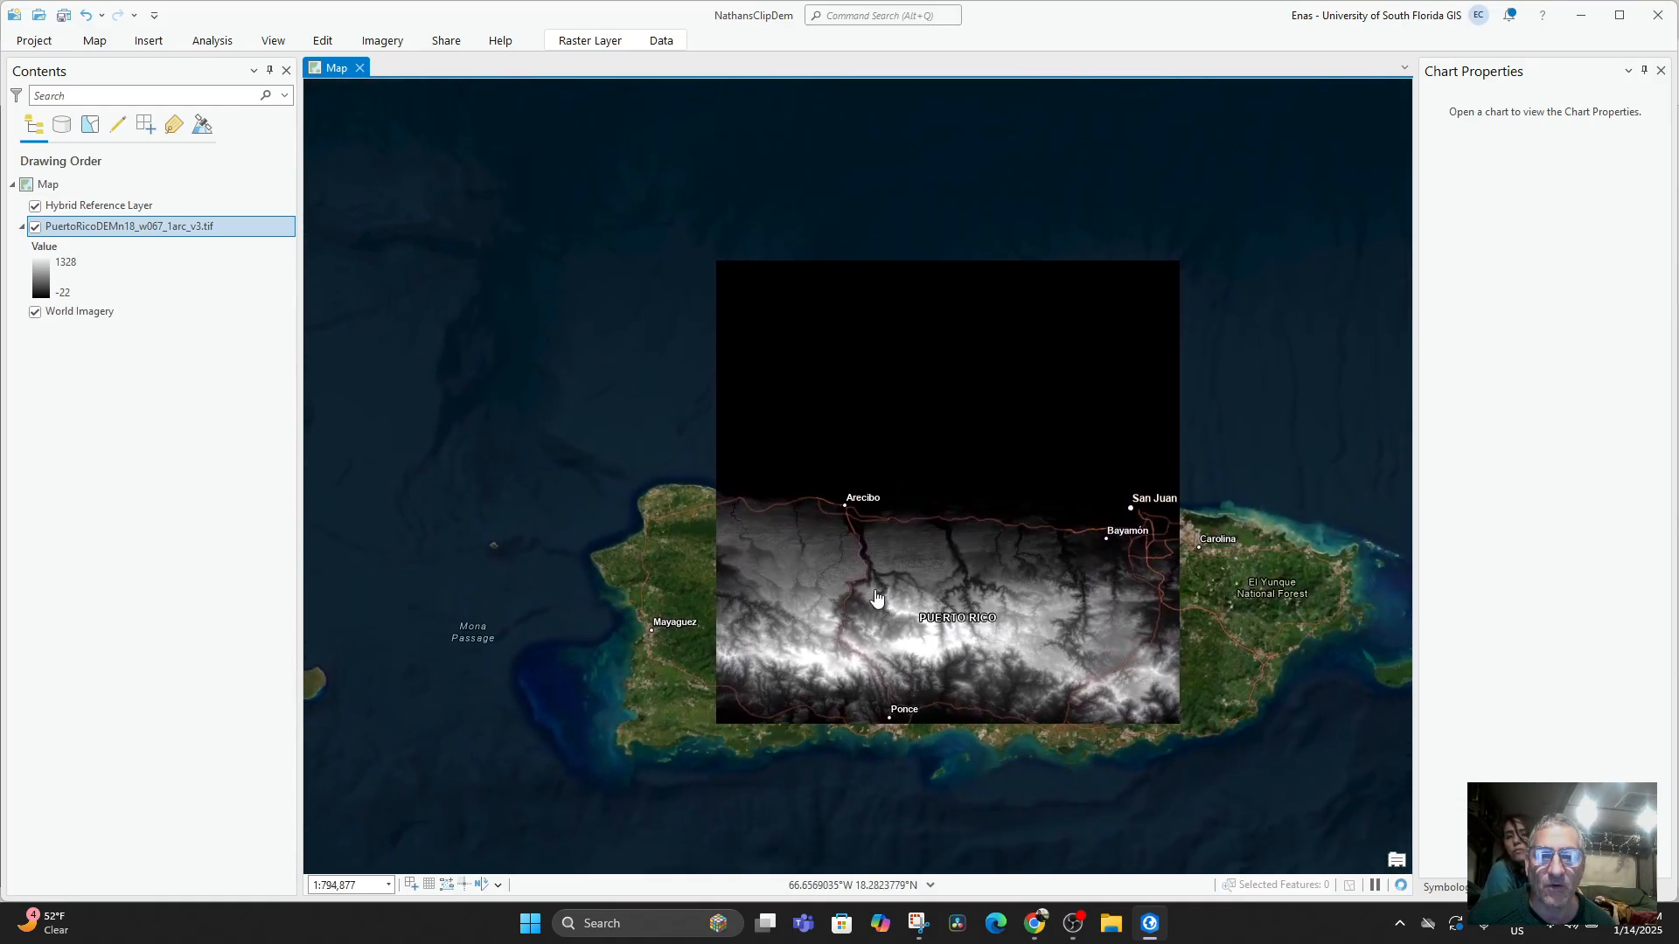
scroll(866, 585, up, 2)
scroll(910, 582, up, 1)
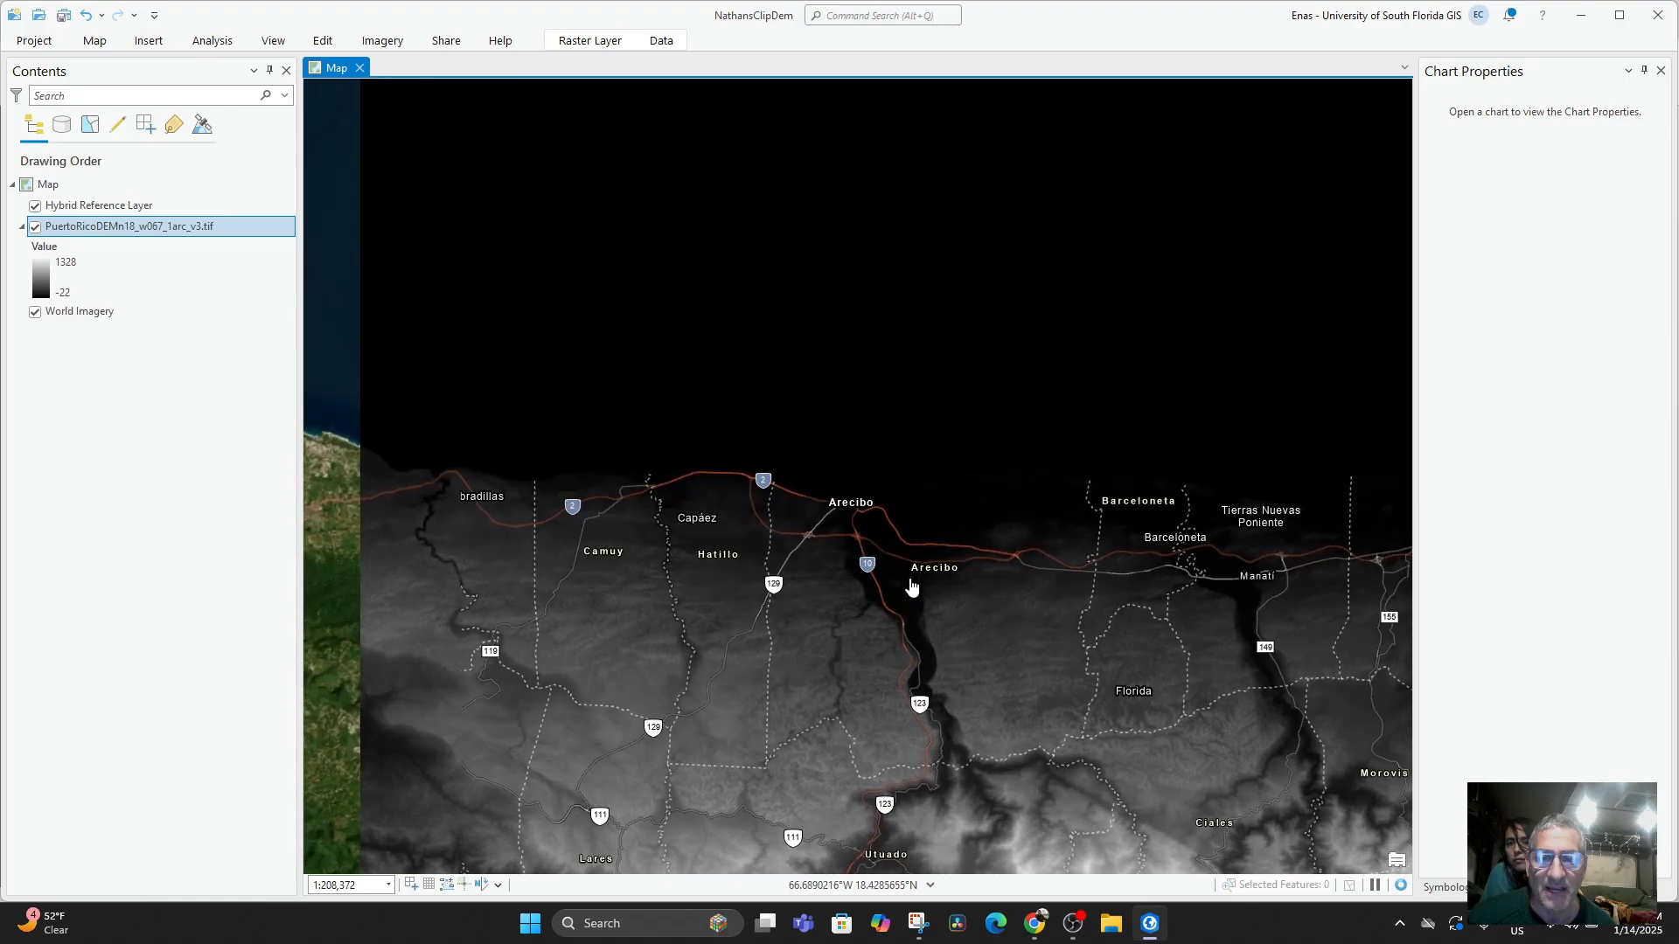
mouse_move(915, 585)
mouse_down()
mouse_move(991, 564)
mouse_move(897, 574)
mouse_up()
scroll(858, 436, up, 1)
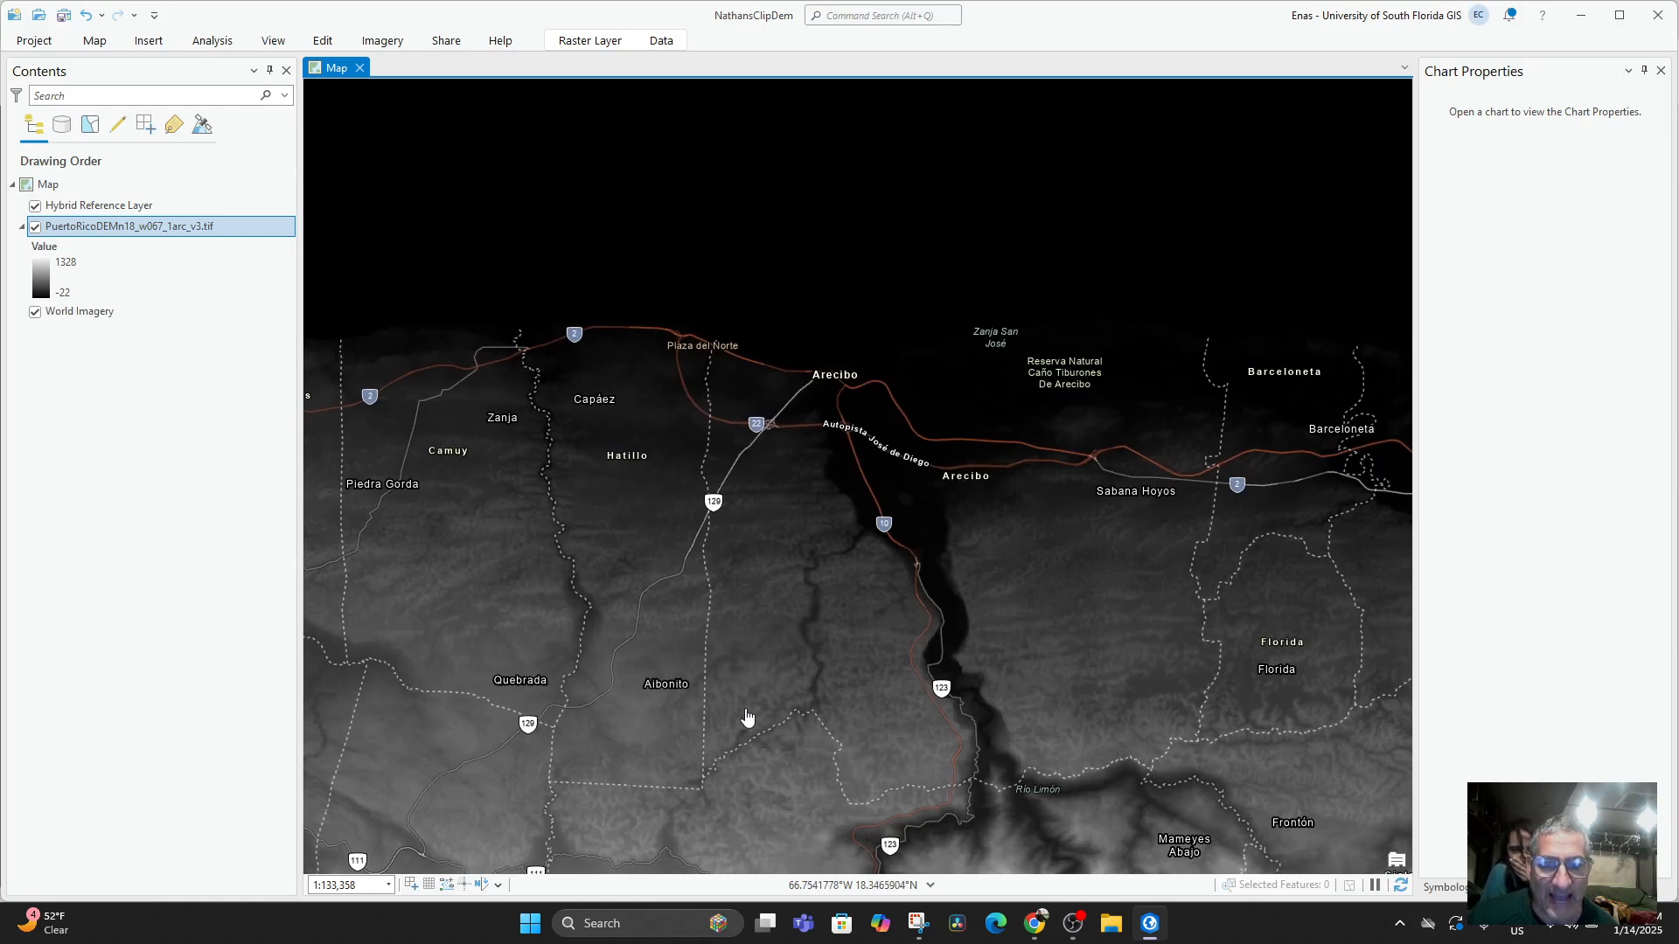
Examine the elevation shading and dark river valleys between Arecibo and Morovis, then closely around Arecibo.
scroll(727, 720, down, 4)
scroll(870, 619, up, 3)
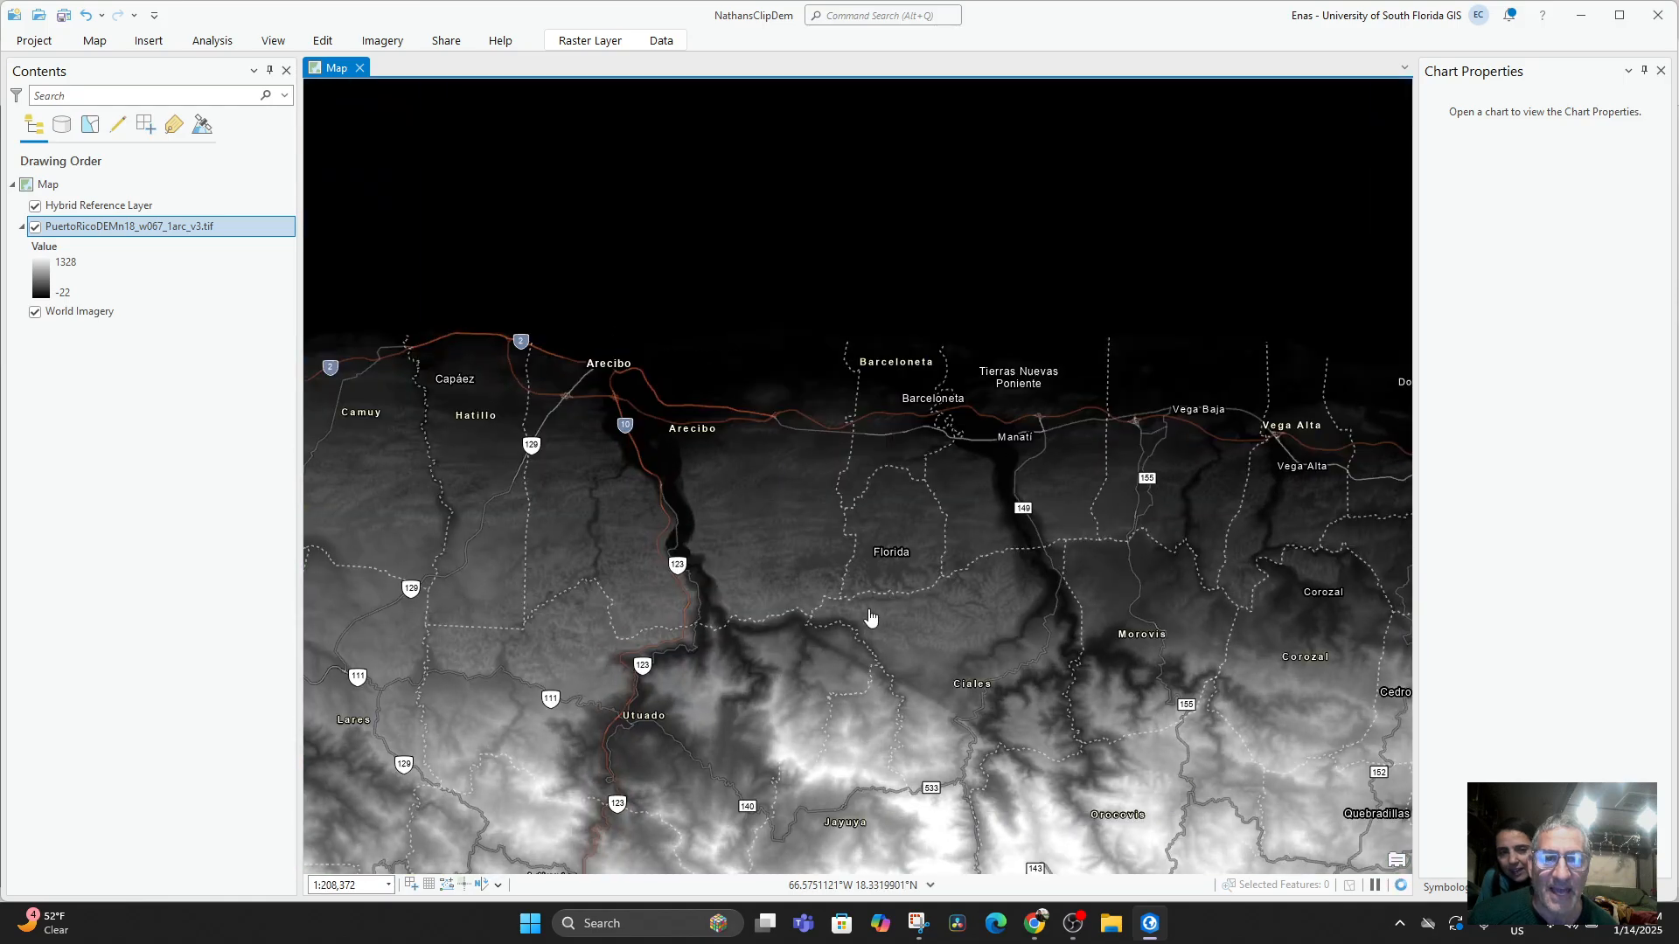
drag(788, 552, 836, 620)
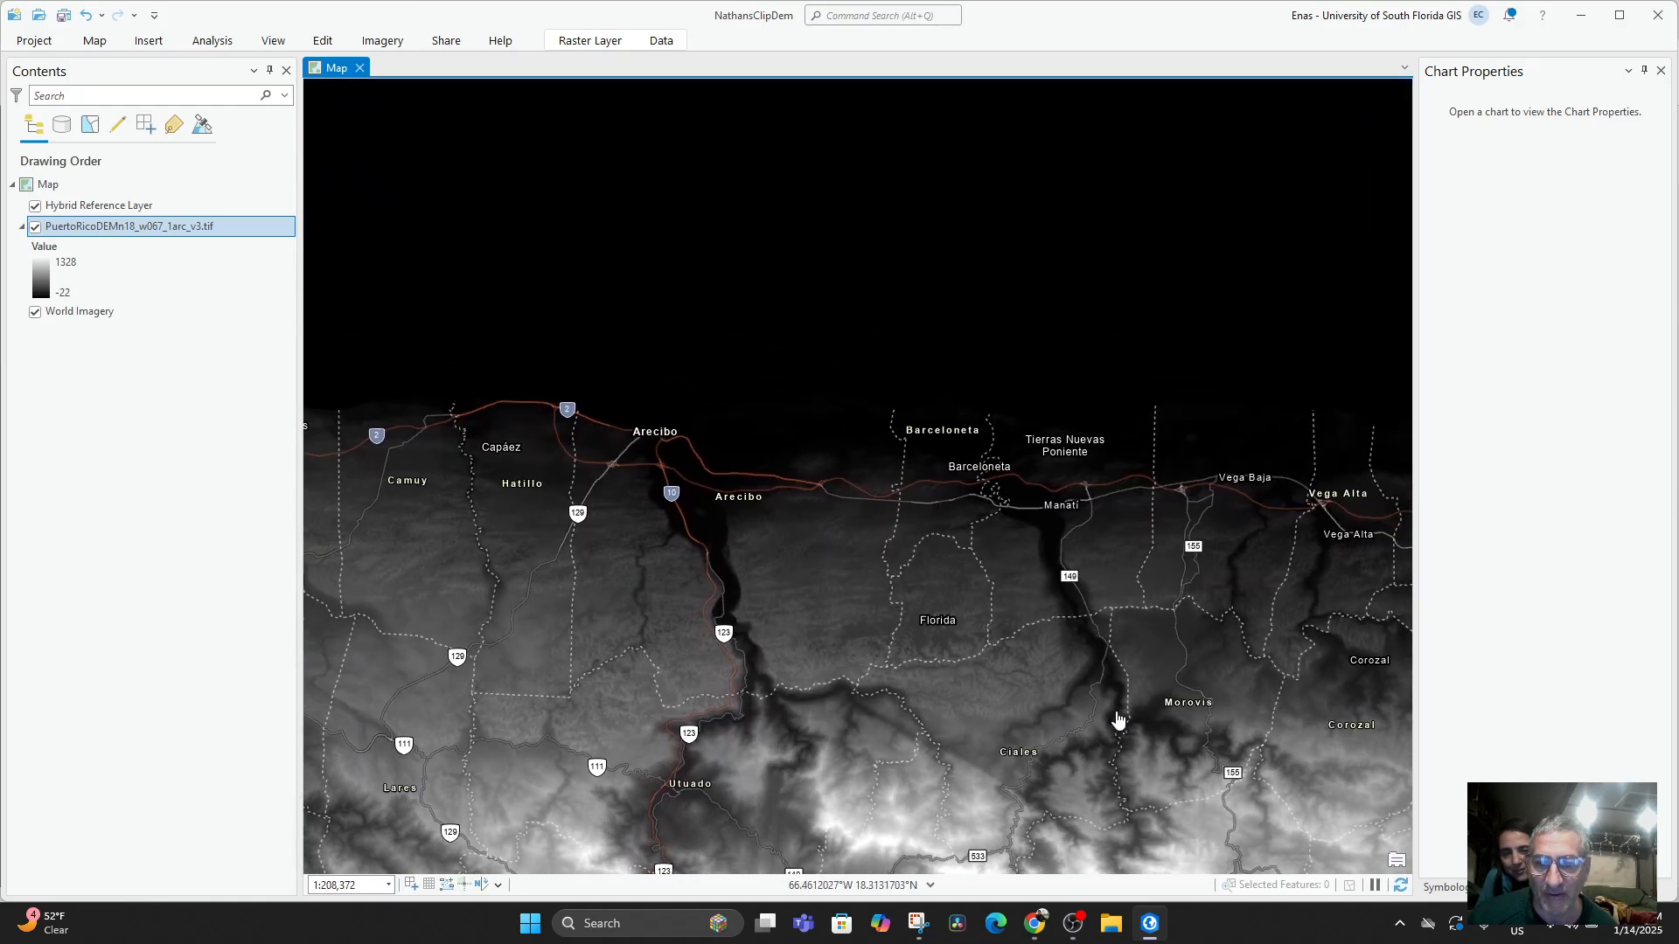
scroll(935, 612, up, 2)
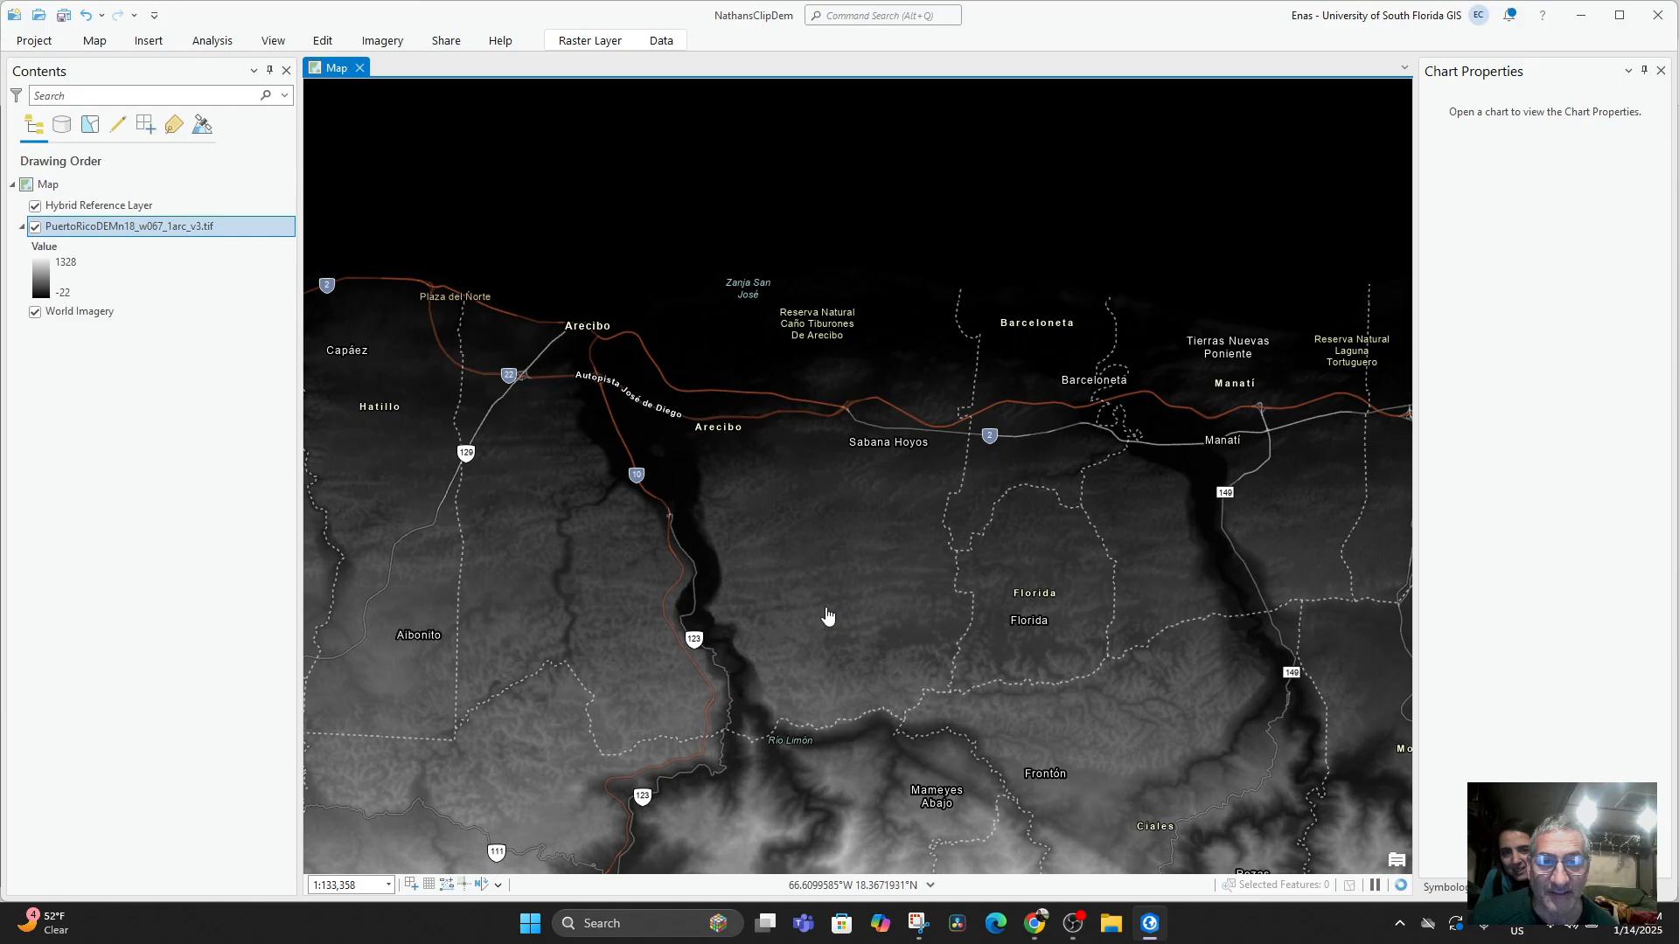
drag(669, 598, 891, 651)
scroll(858, 645, up, 4)
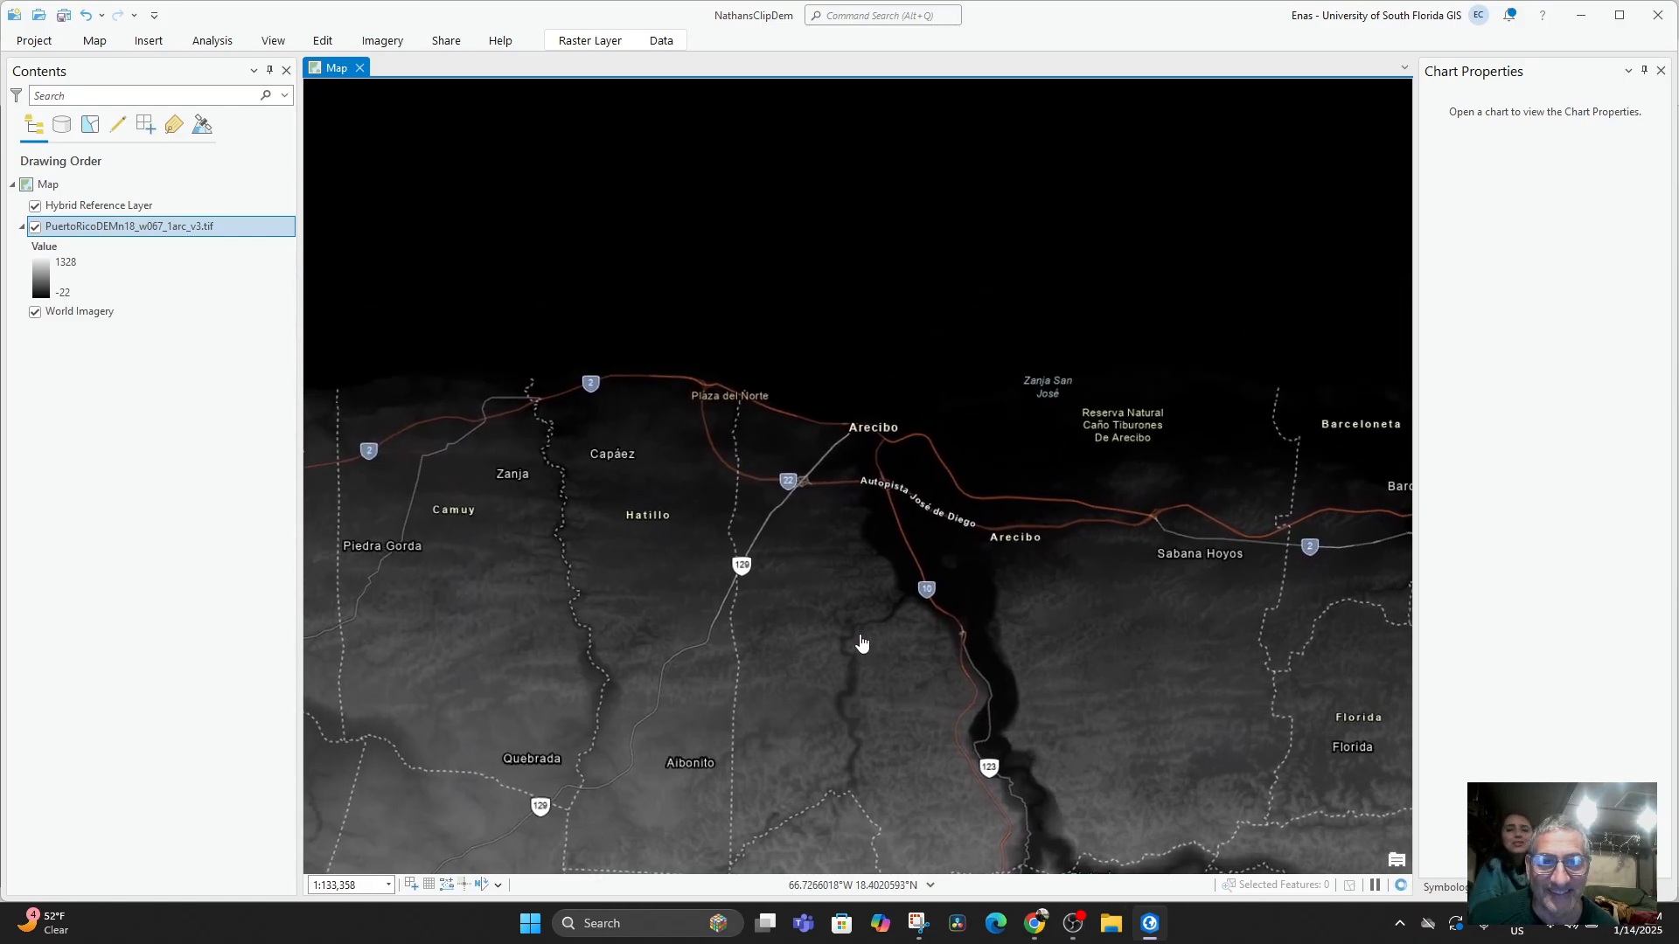
drag(769, 547, 802, 597)
drag(985, 685, 990, 650)
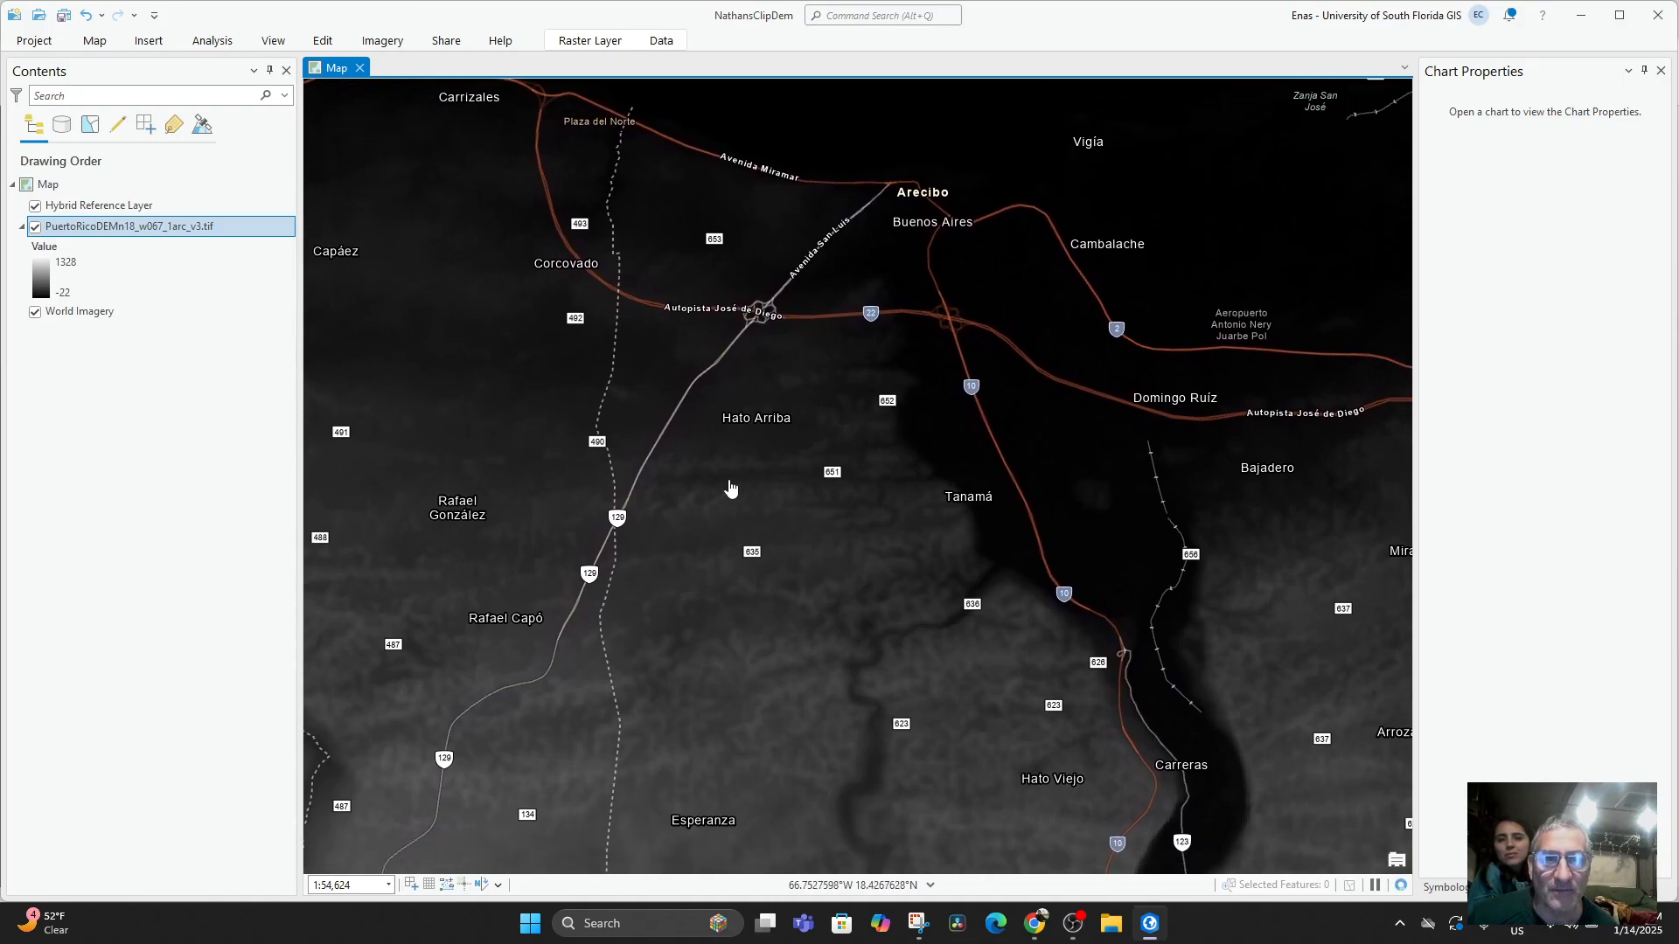
drag(899, 389, 858, 403)
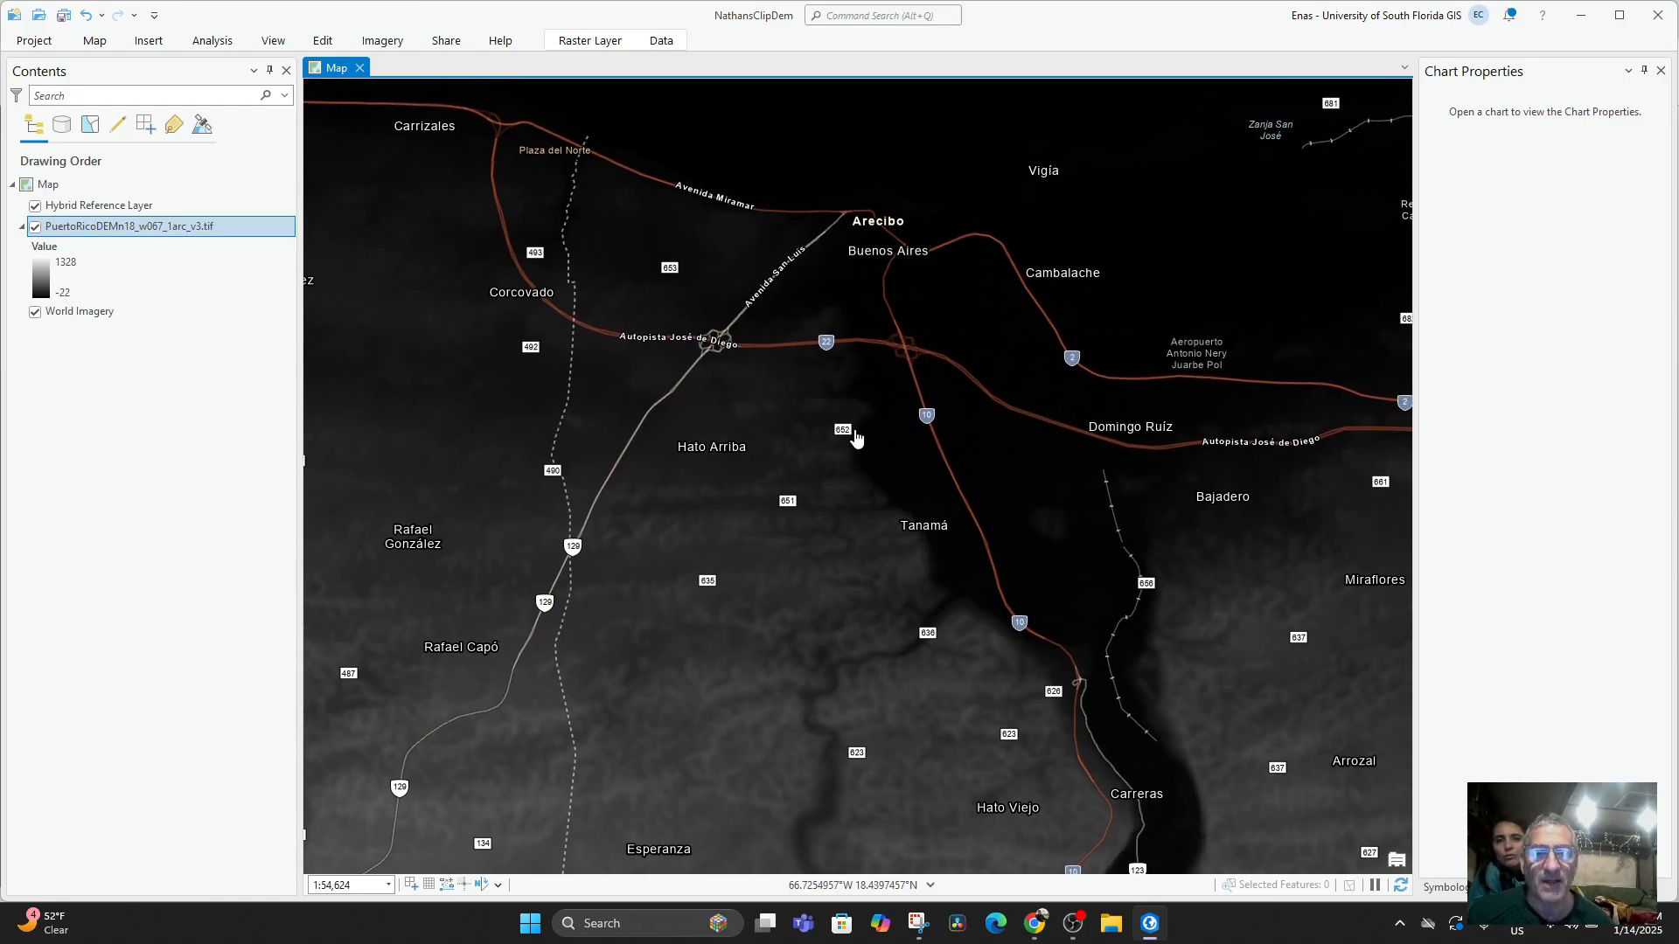
scroll(829, 381, down, 5)
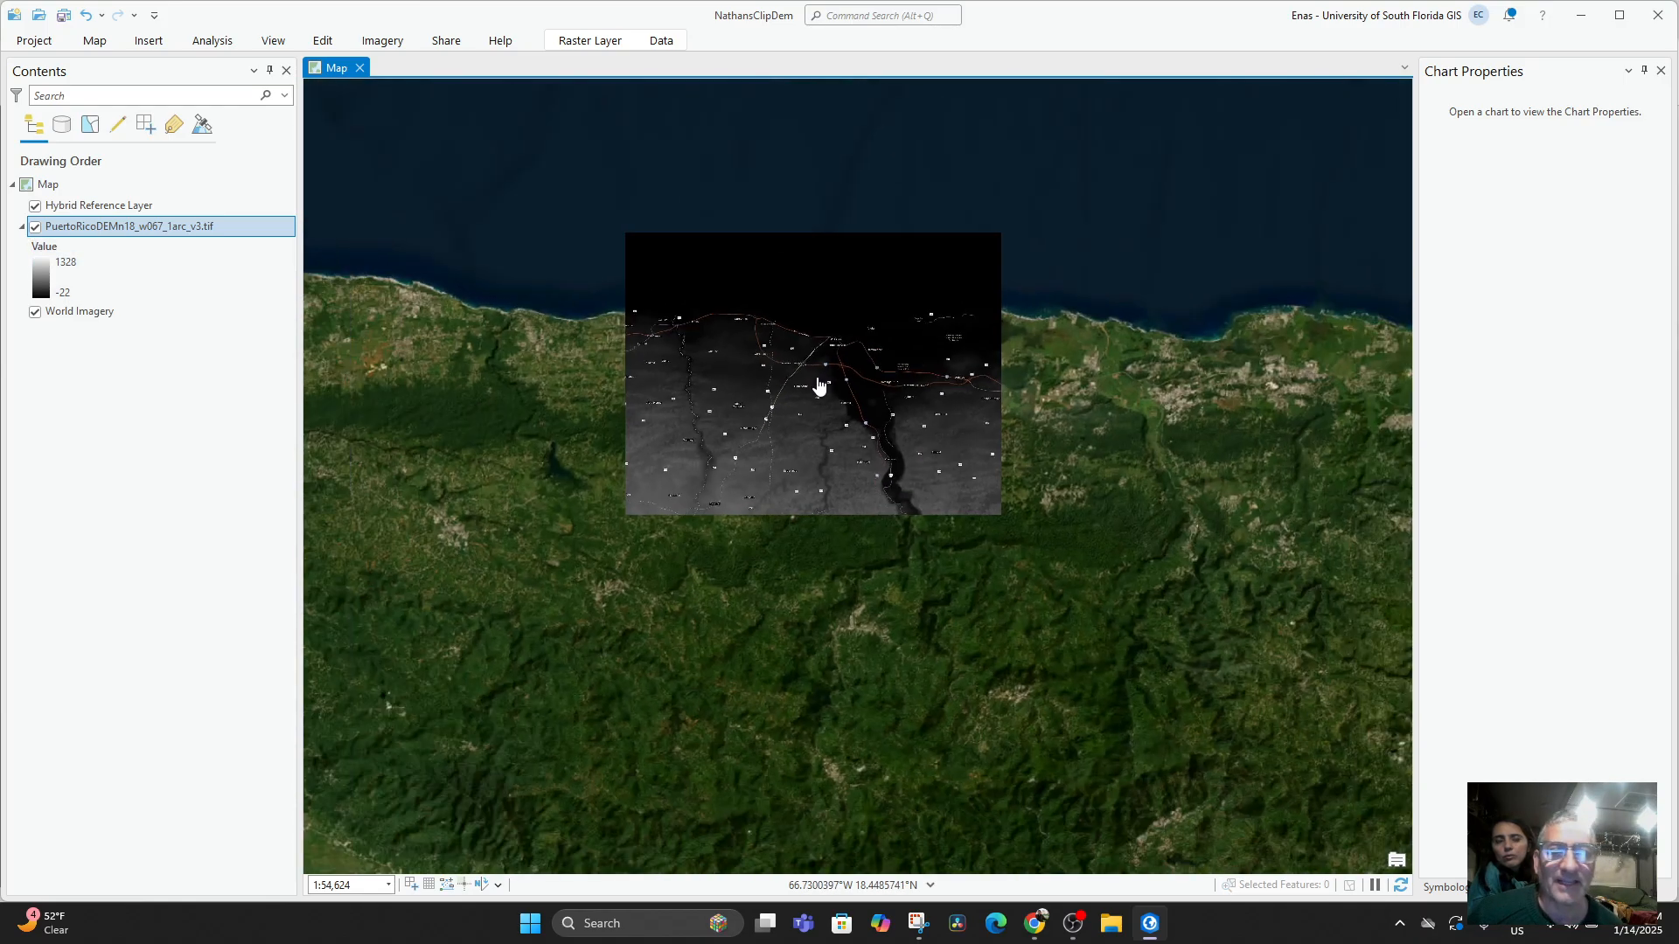
scroll(847, 365, up, 6)
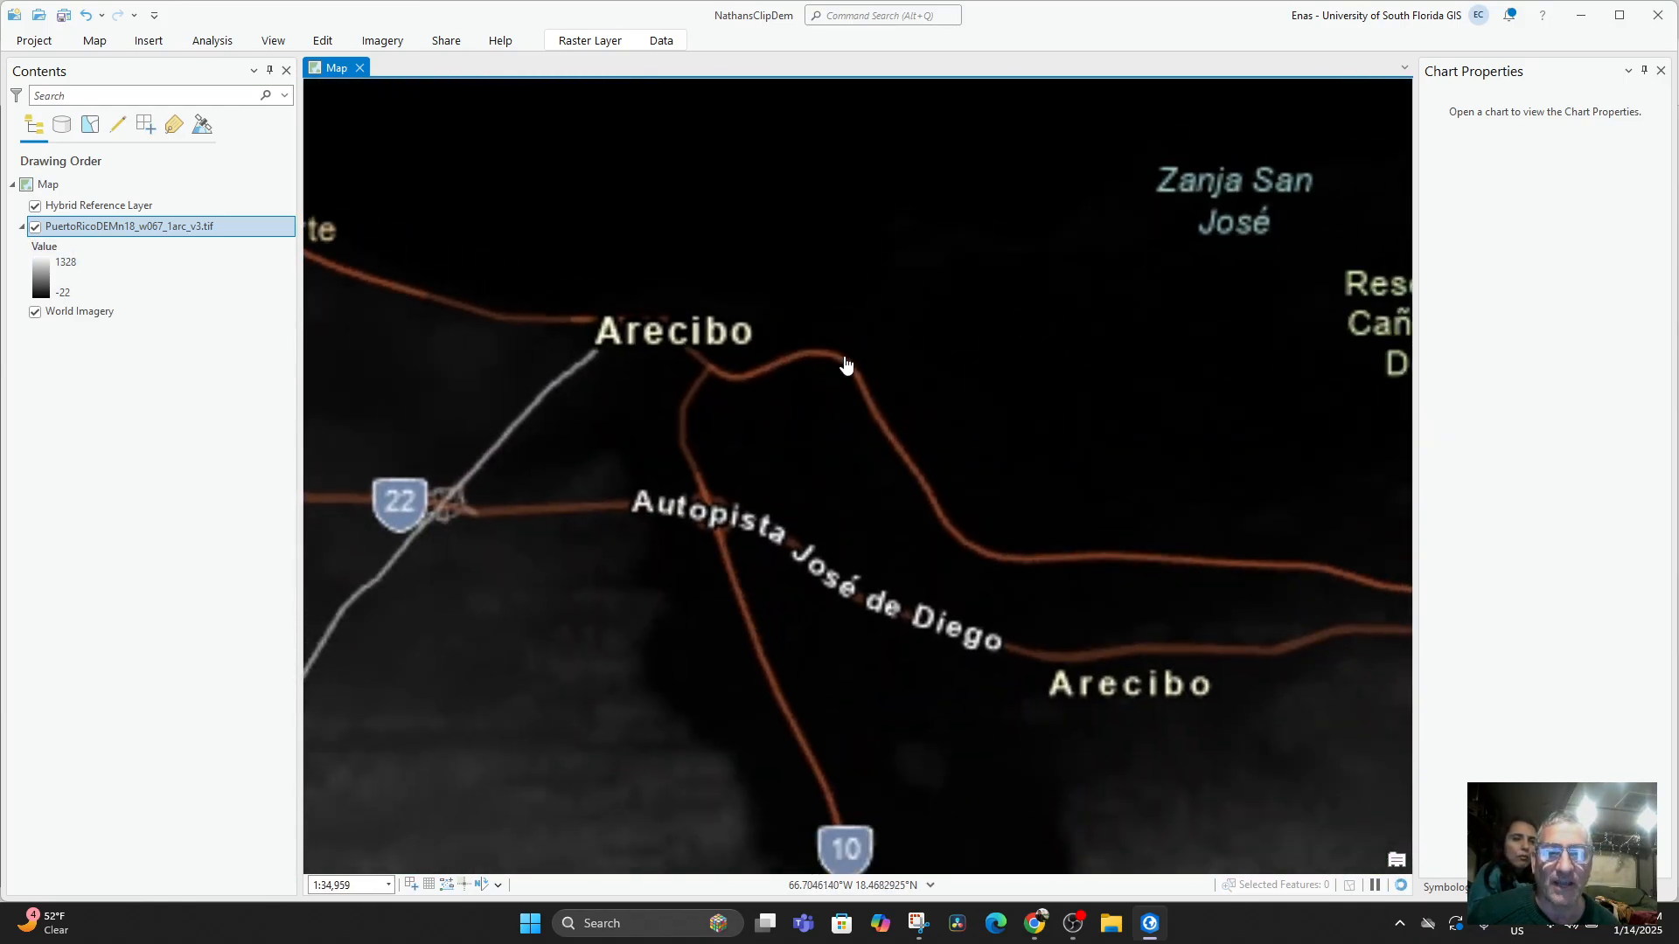
scroll(845, 367, down, 1)
drag(799, 470, 920, 413)
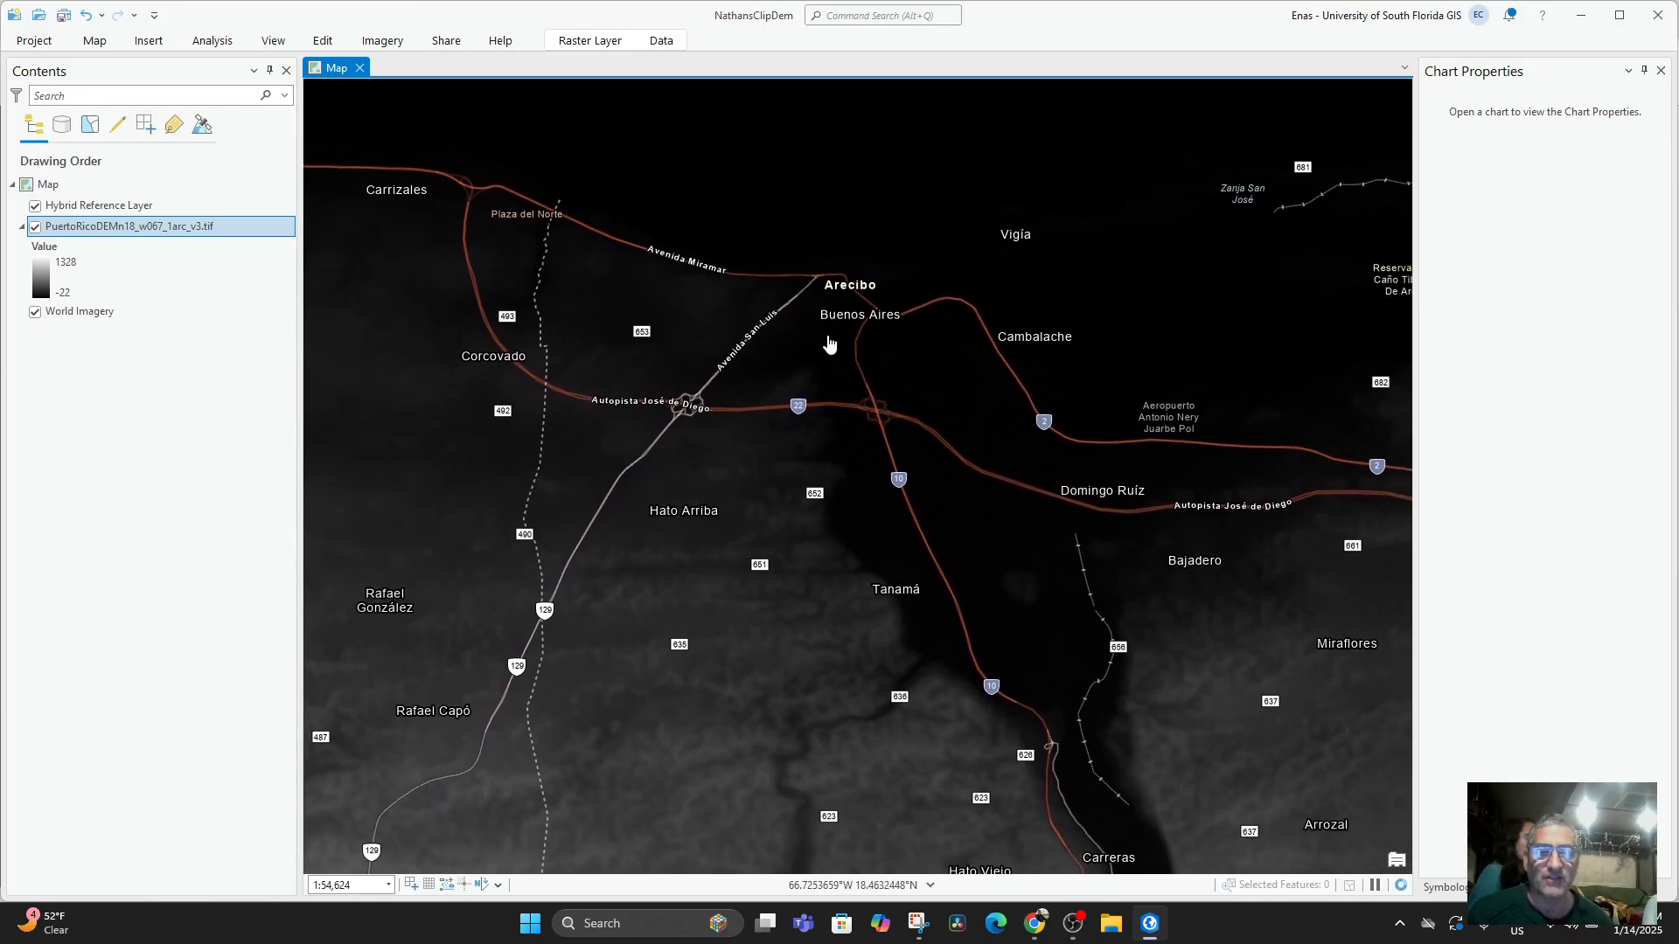
Compare the DEM with the imagery around Arecibo by hiding and showing the PuertoRicoDEMn18_w067_1arc_v3.tif layer.
click(35, 229)
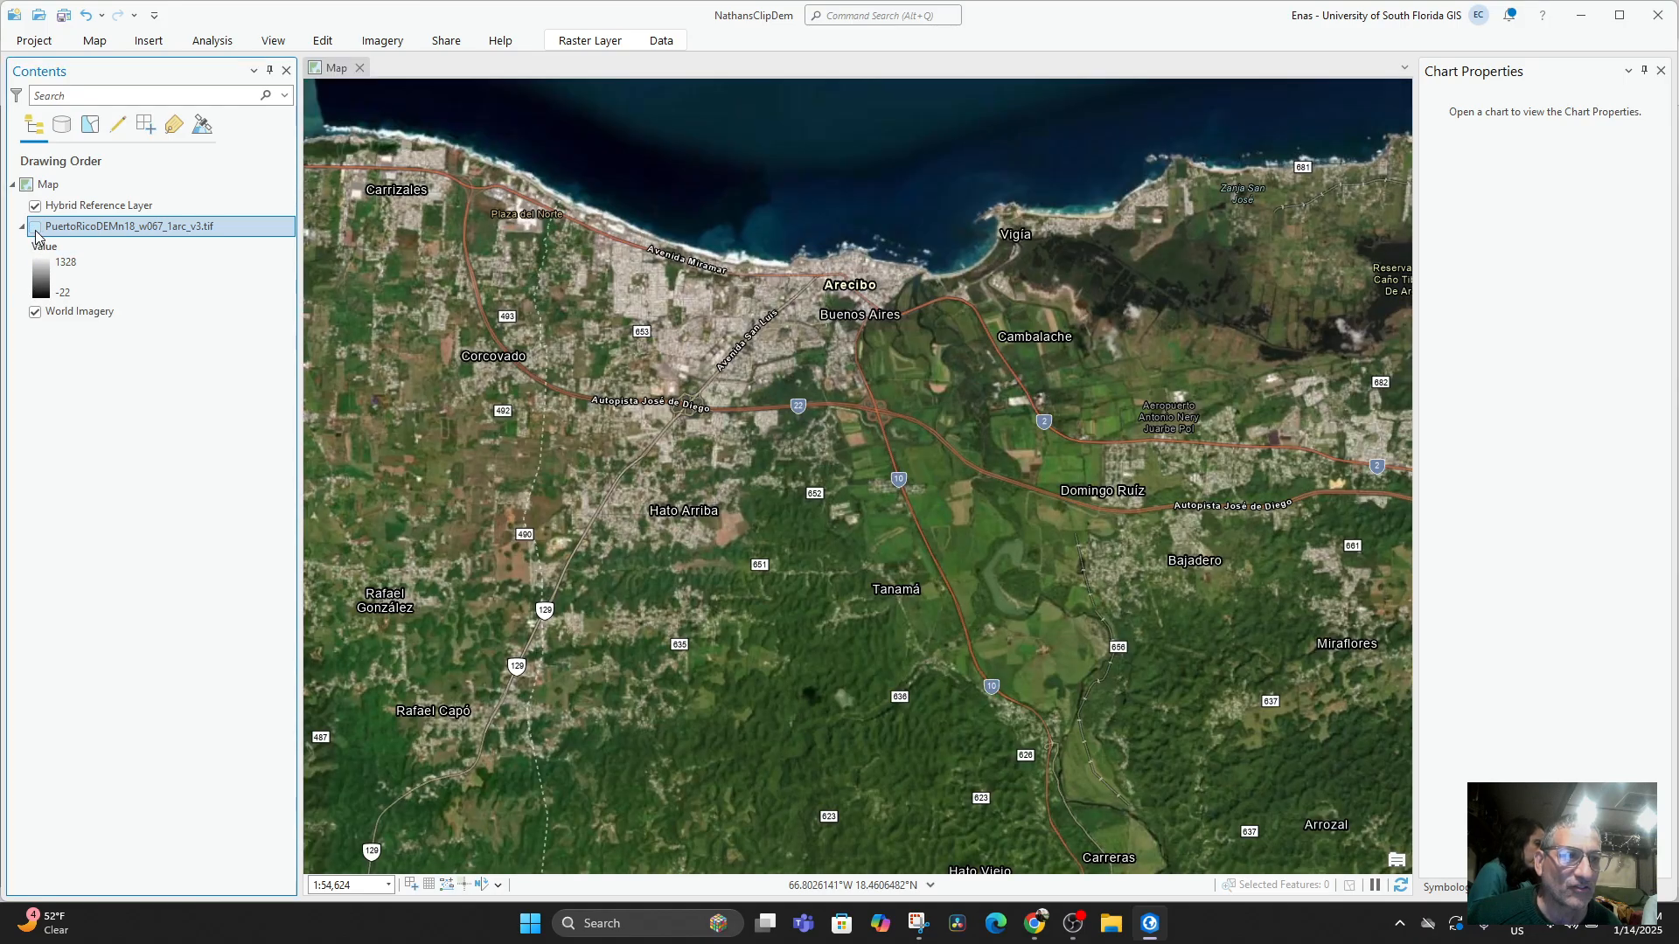
click(36, 230)
click(35, 229)
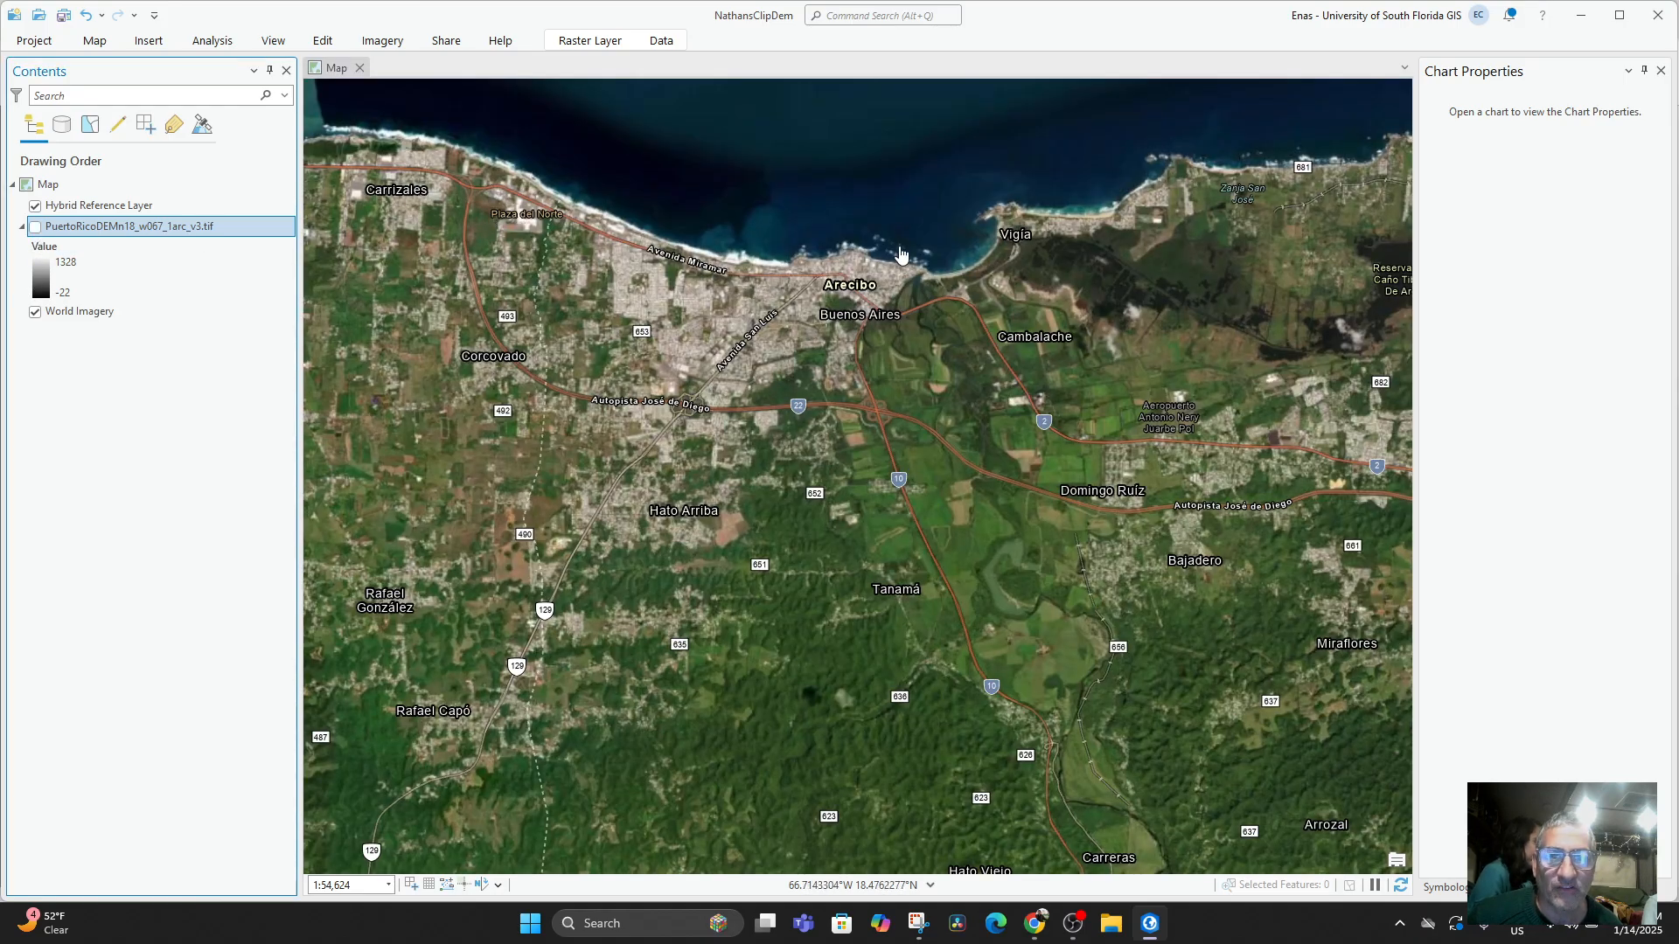
click(36, 229)
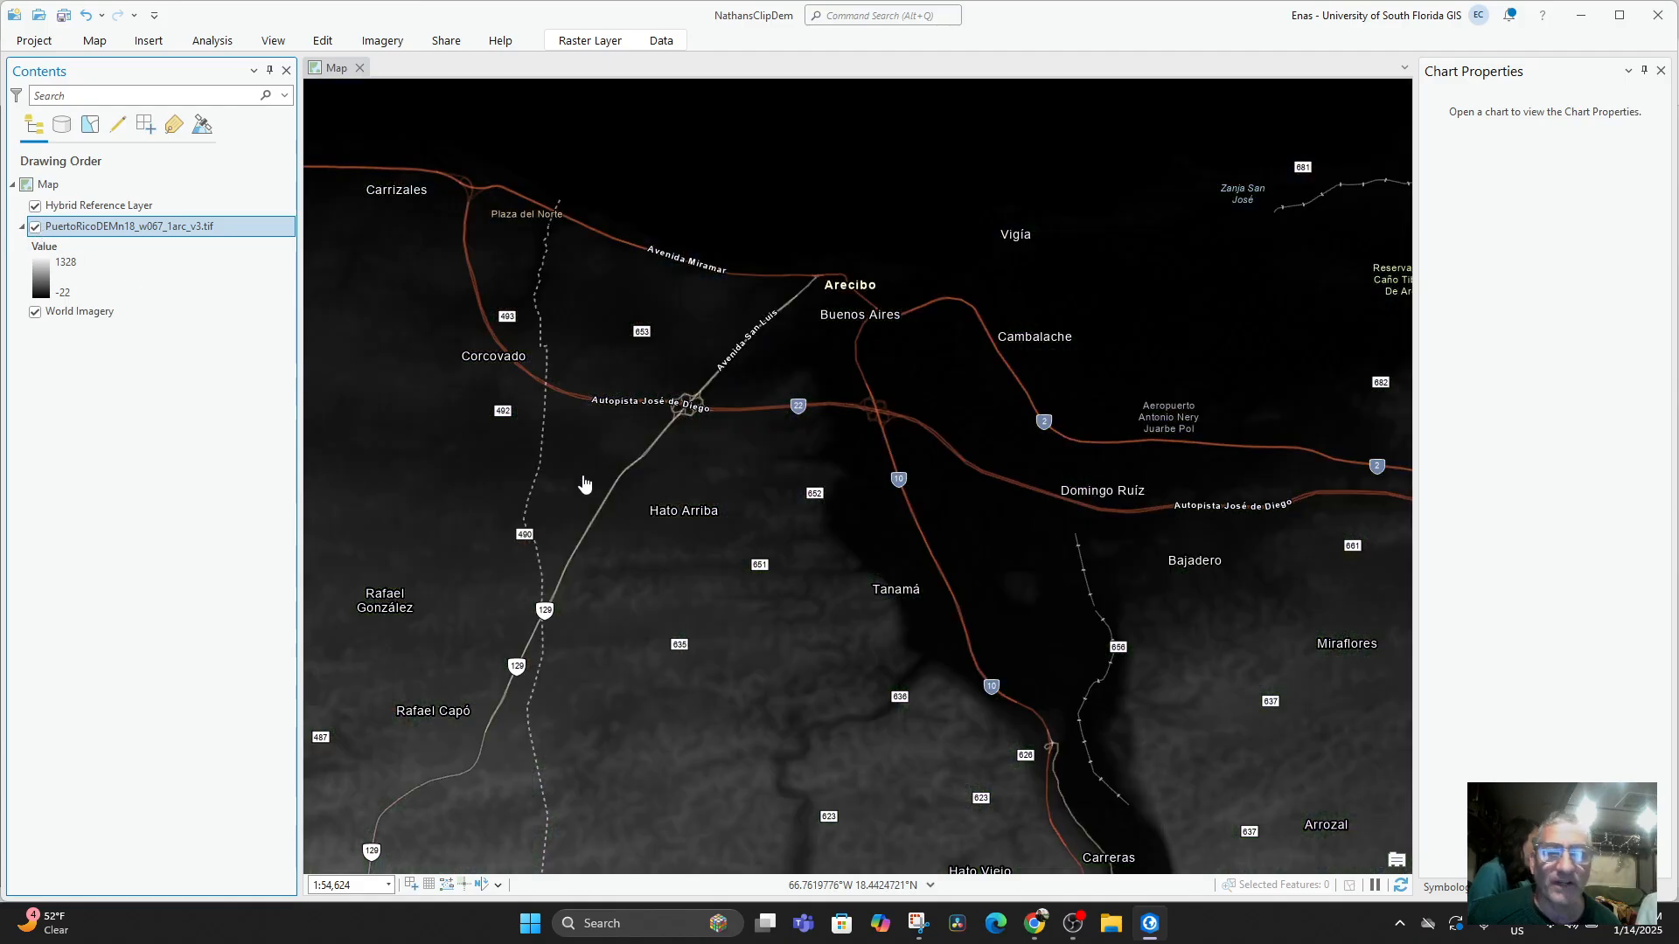
Focus the map on Arecibo, search the geoprocessing tools for "clip raster" and open the Clip Raster tool.
scroll(892, 551, up, 2)
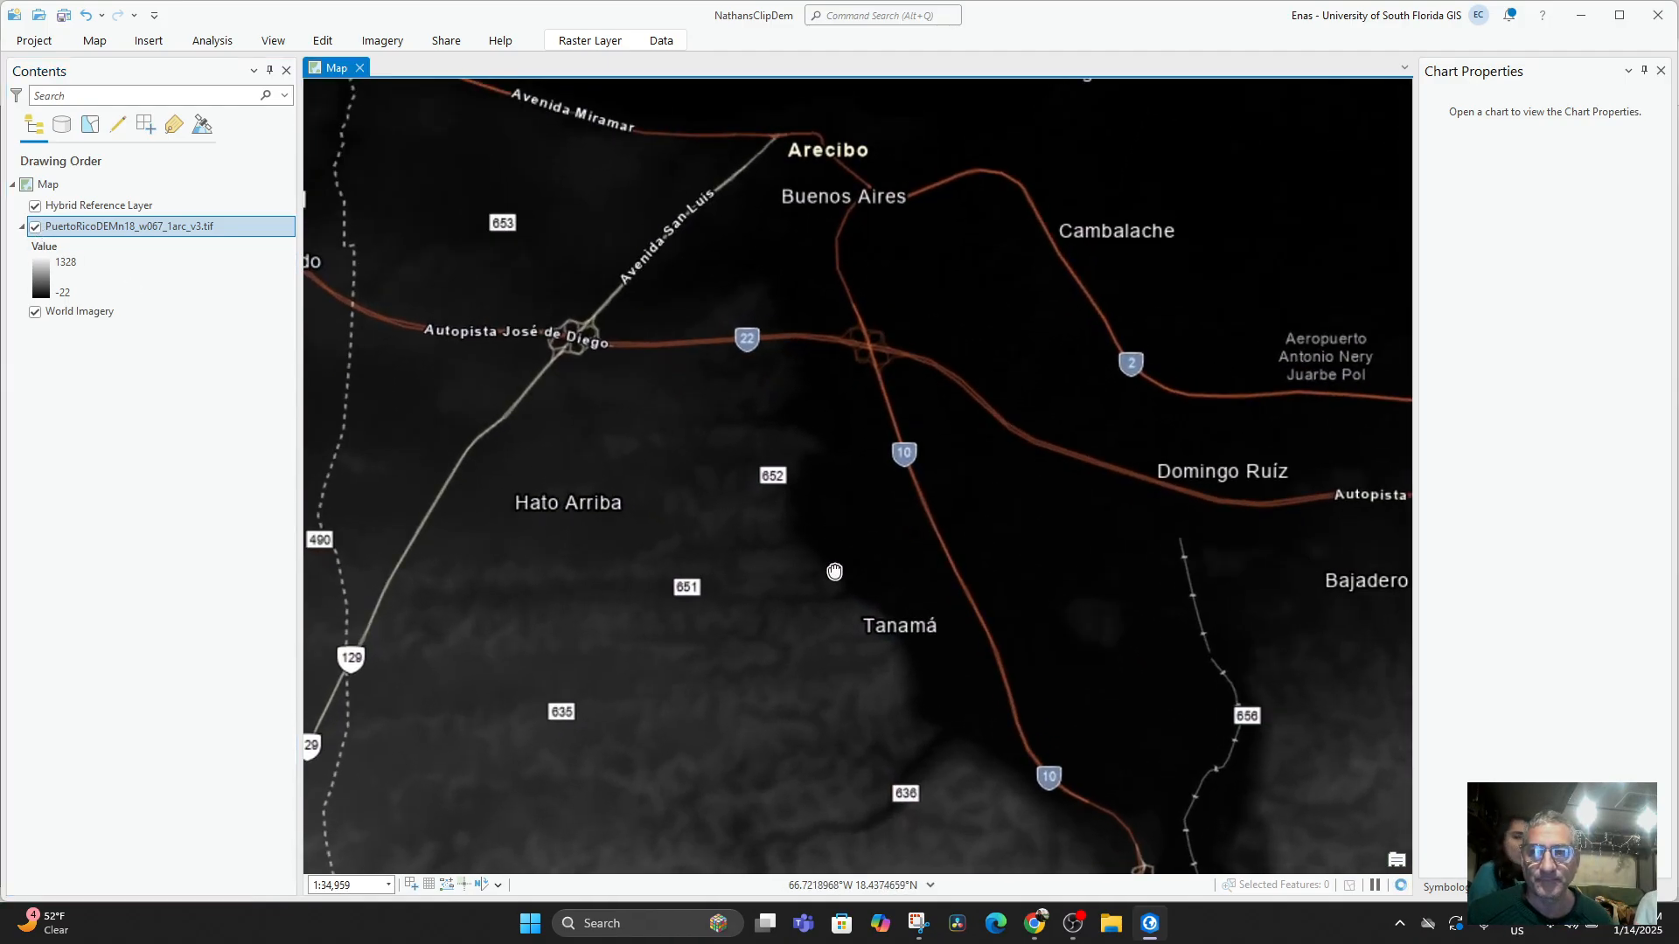
click(213, 41)
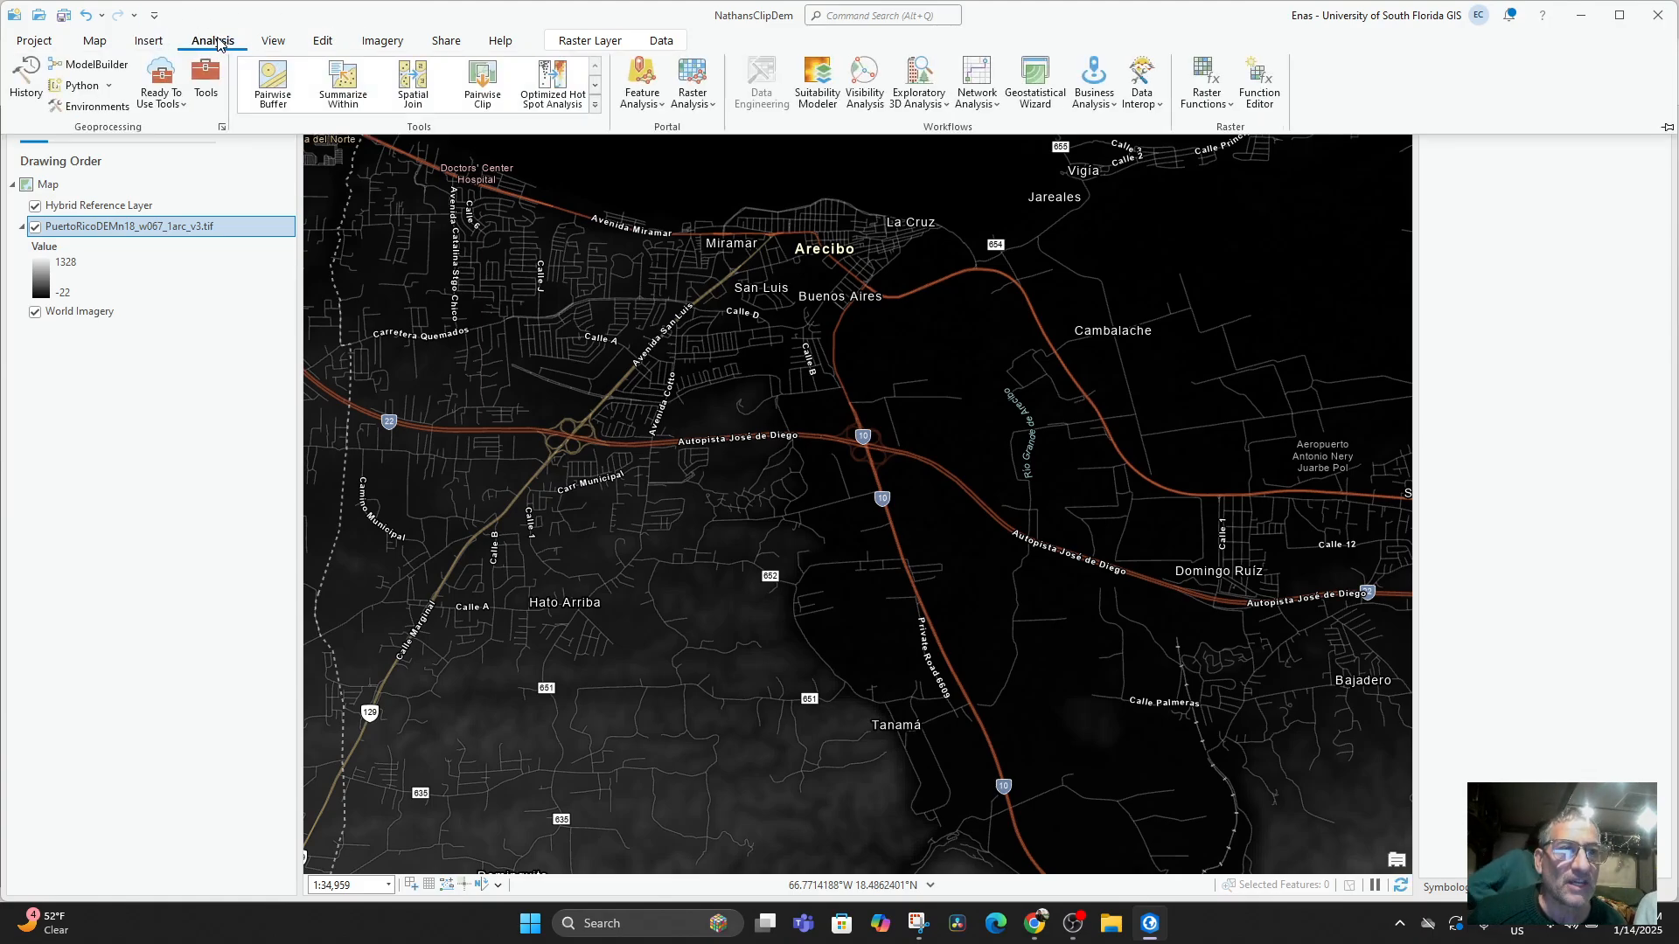
click(206, 88)
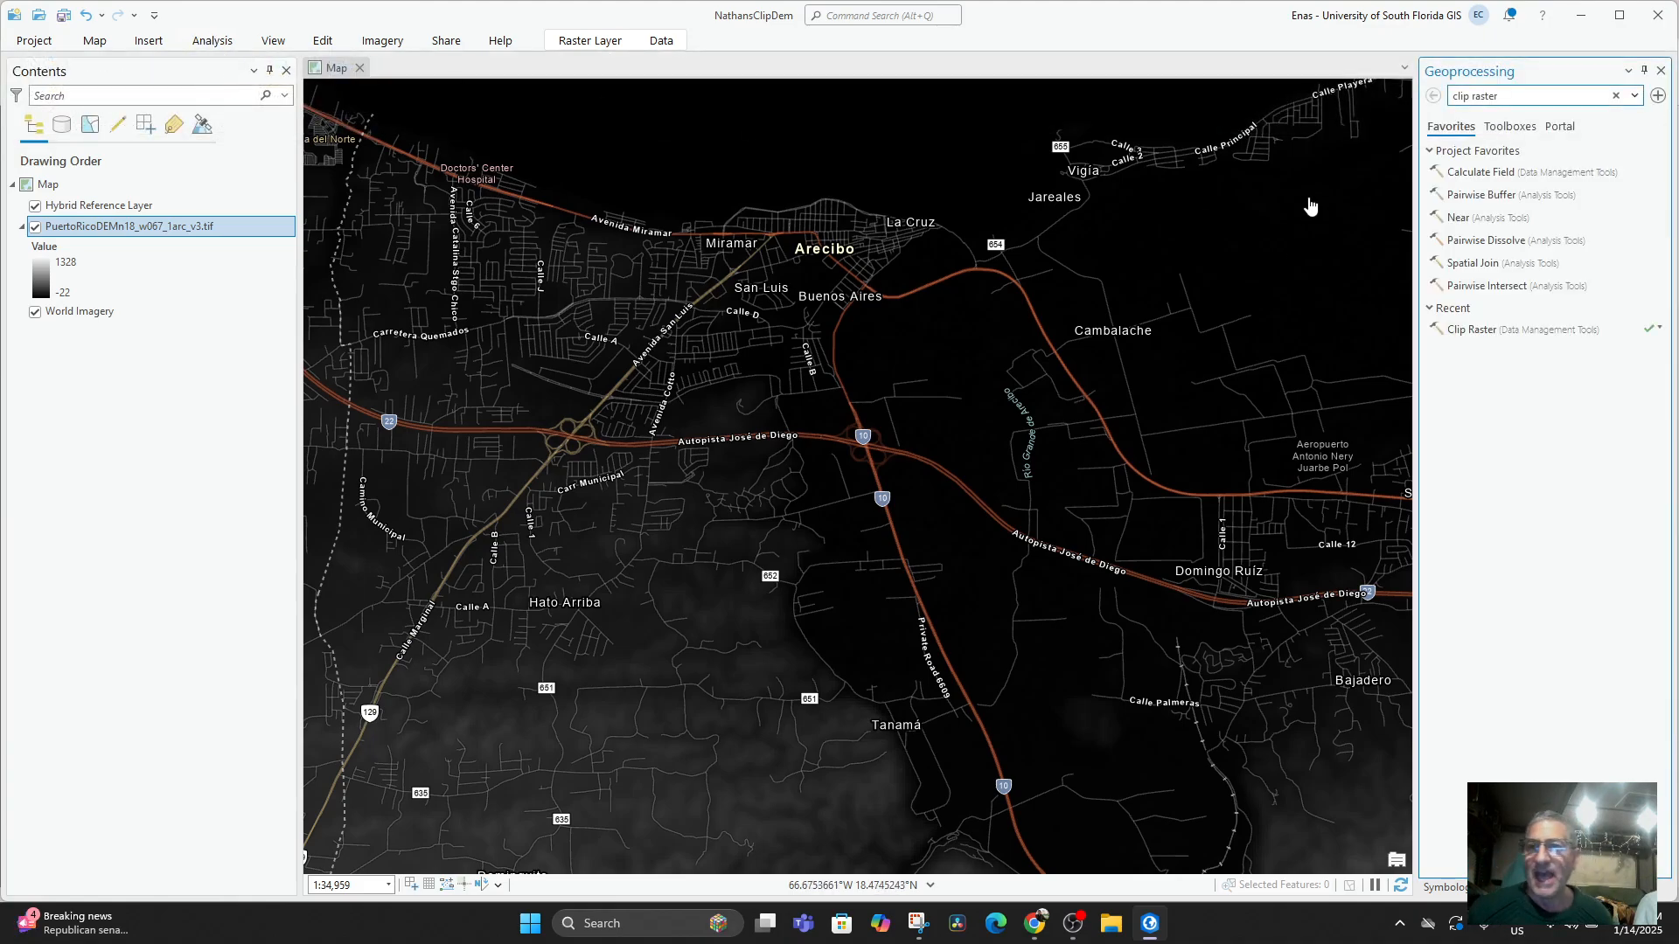
click(1617, 97)
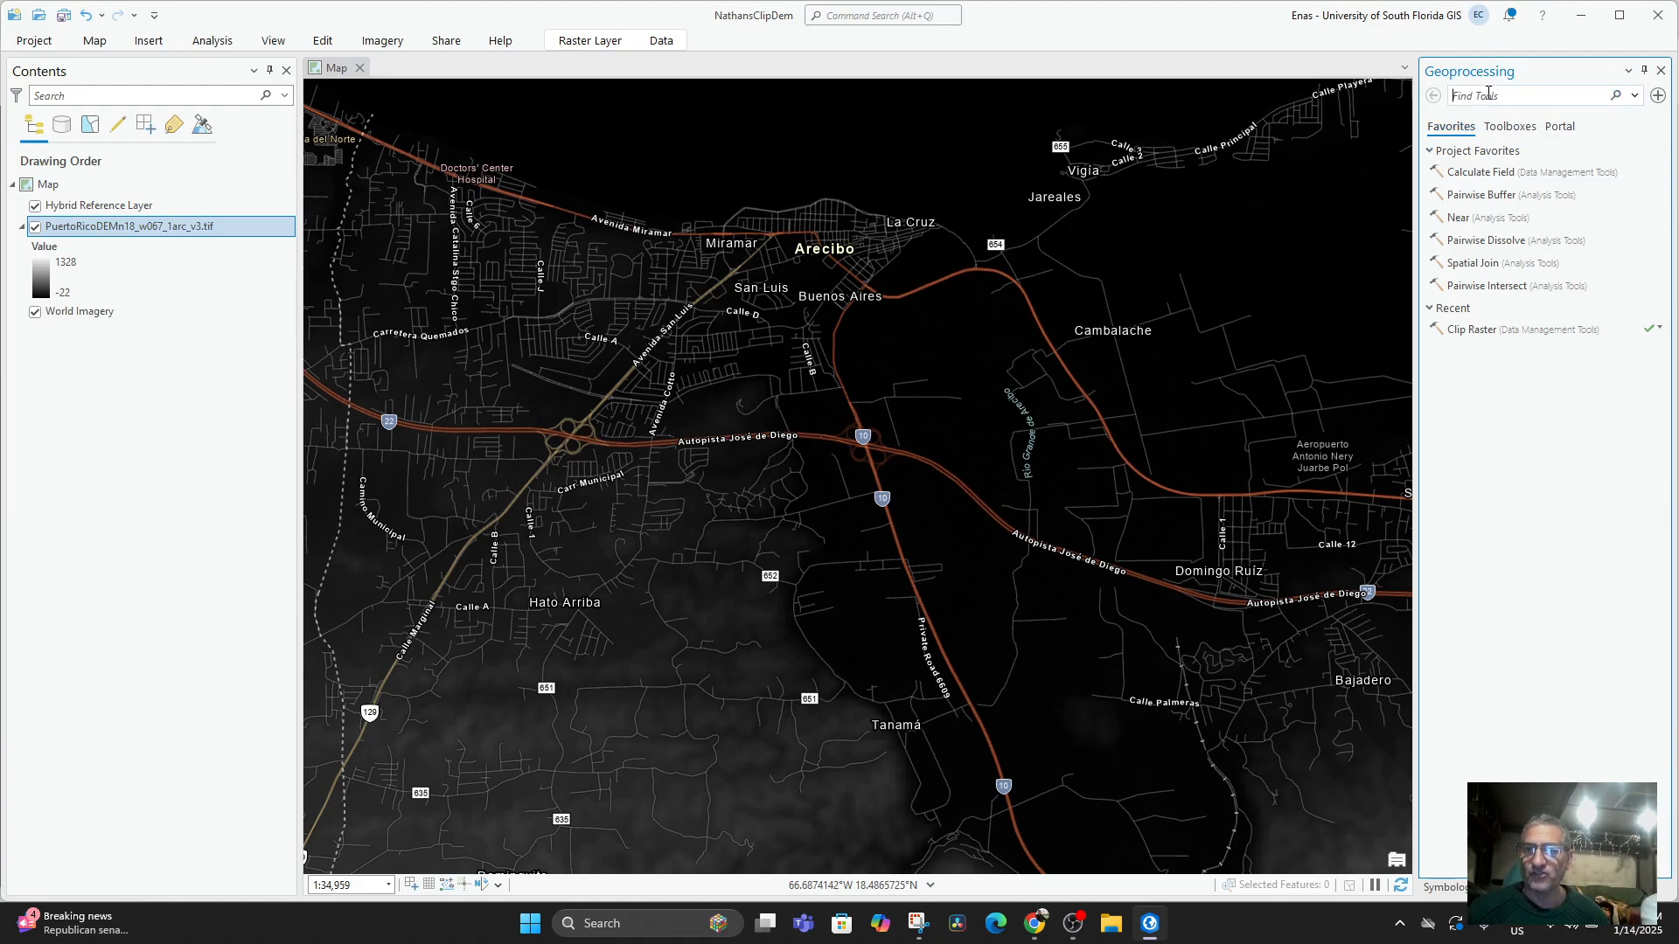
text(lip raster)
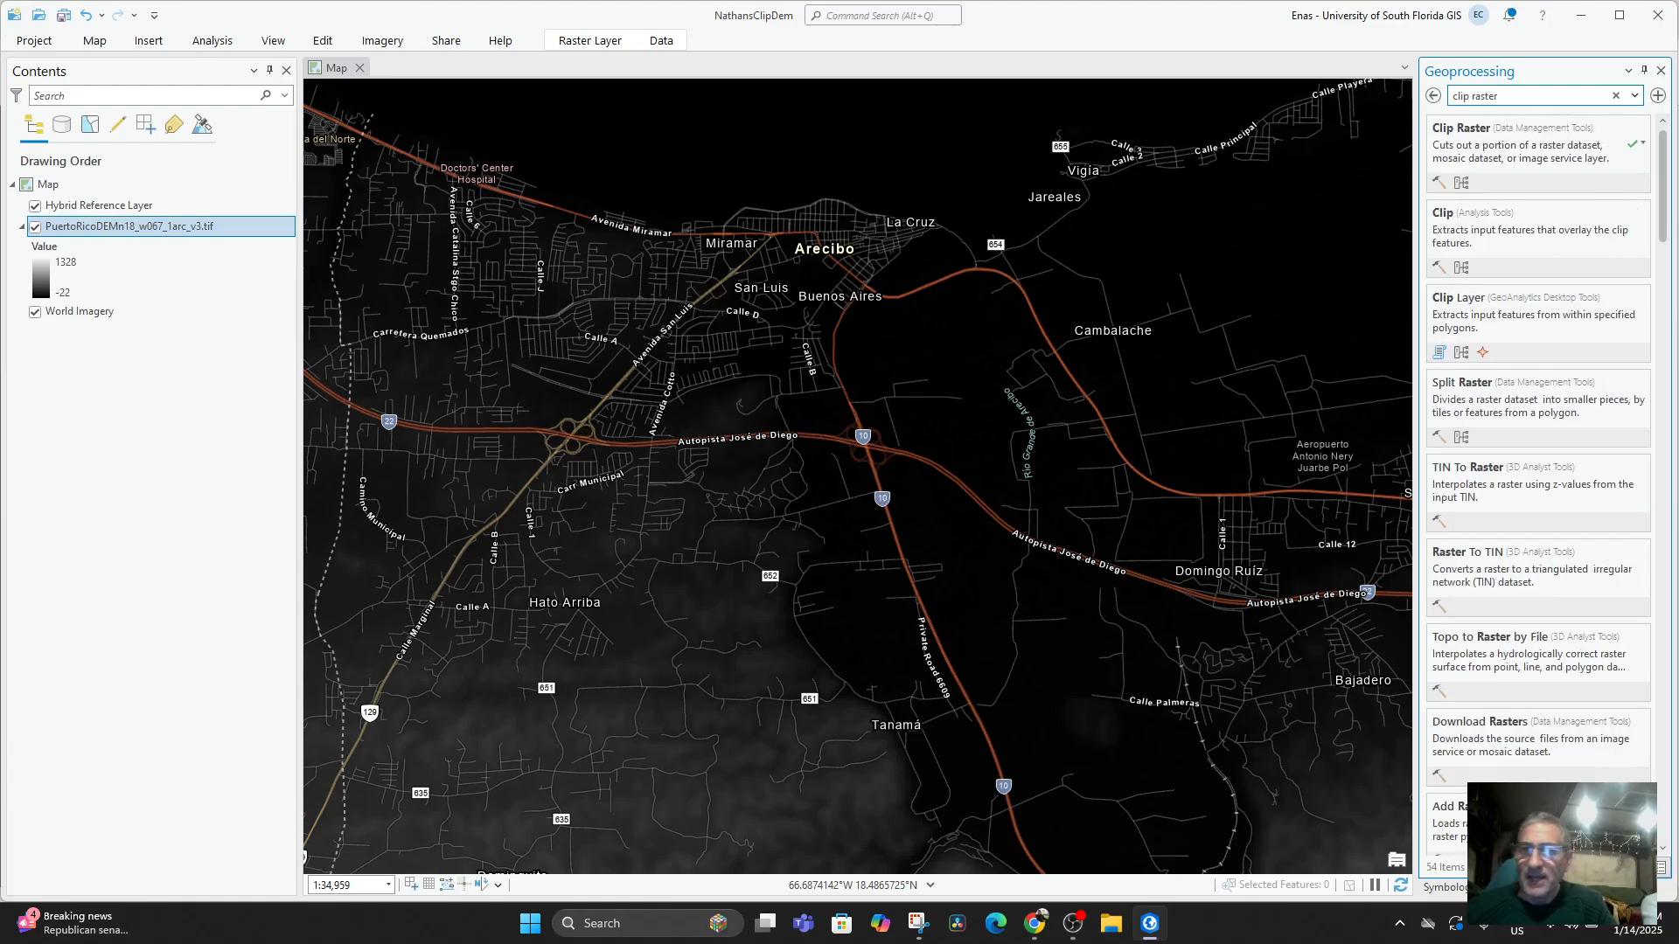
click(1489, 161)
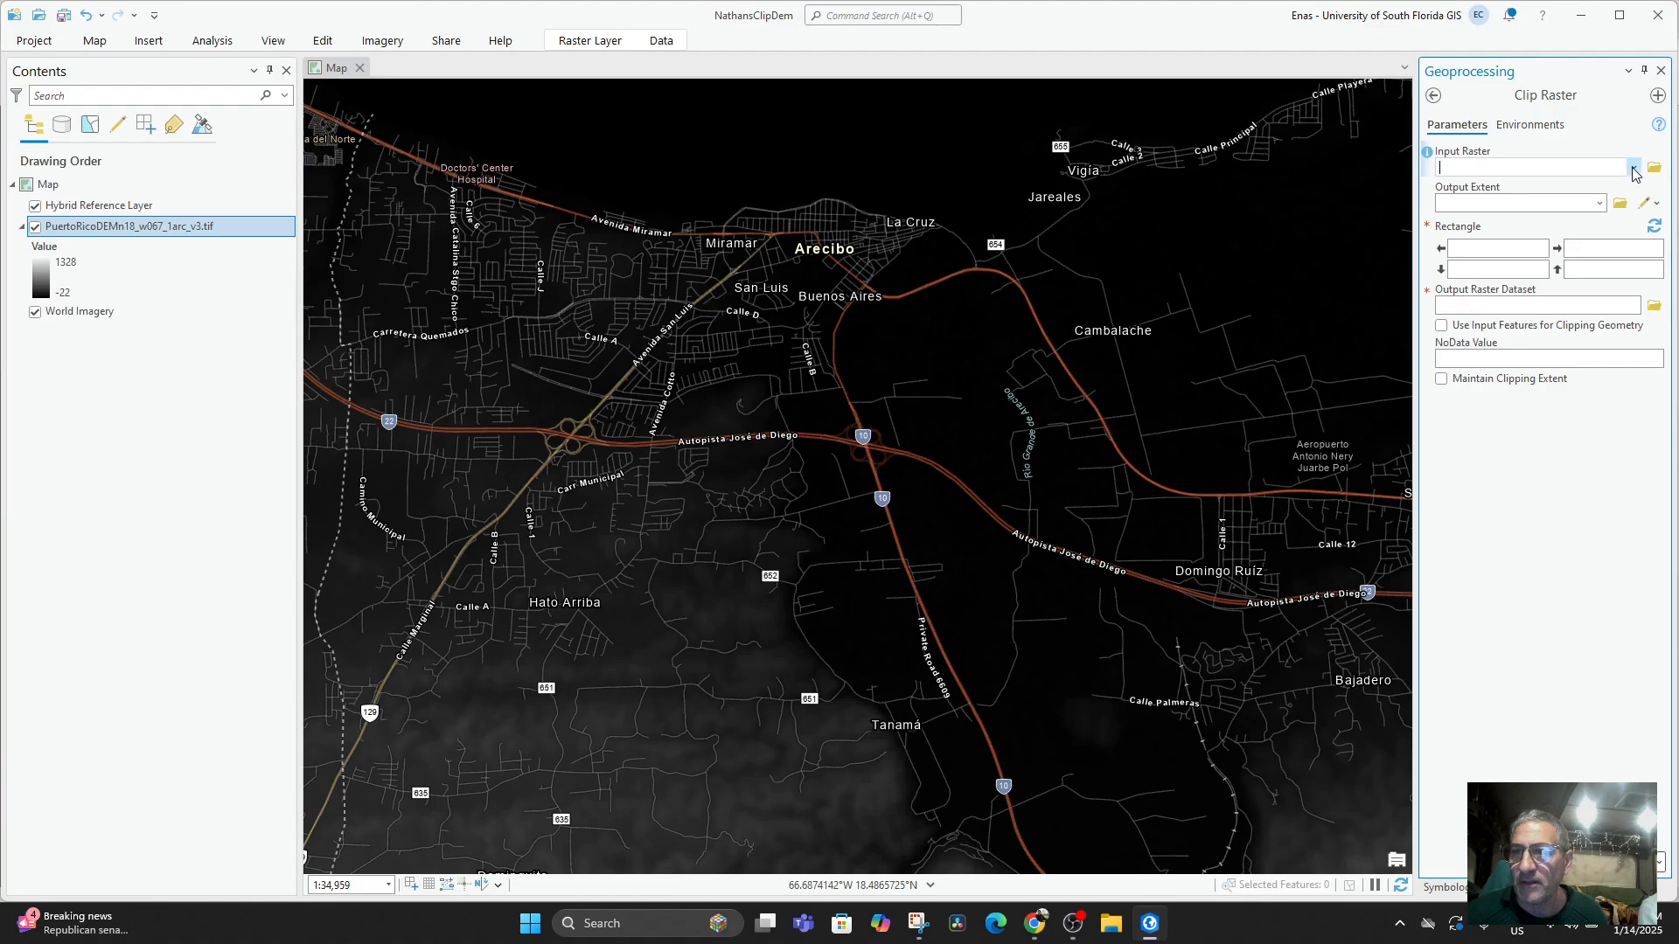
Set PuertoRicoDEMn18_w067_1arc_v3.tif as the input raster and create a polygon sketch layer for the output extent.
click(1634, 169)
click(1526, 187)
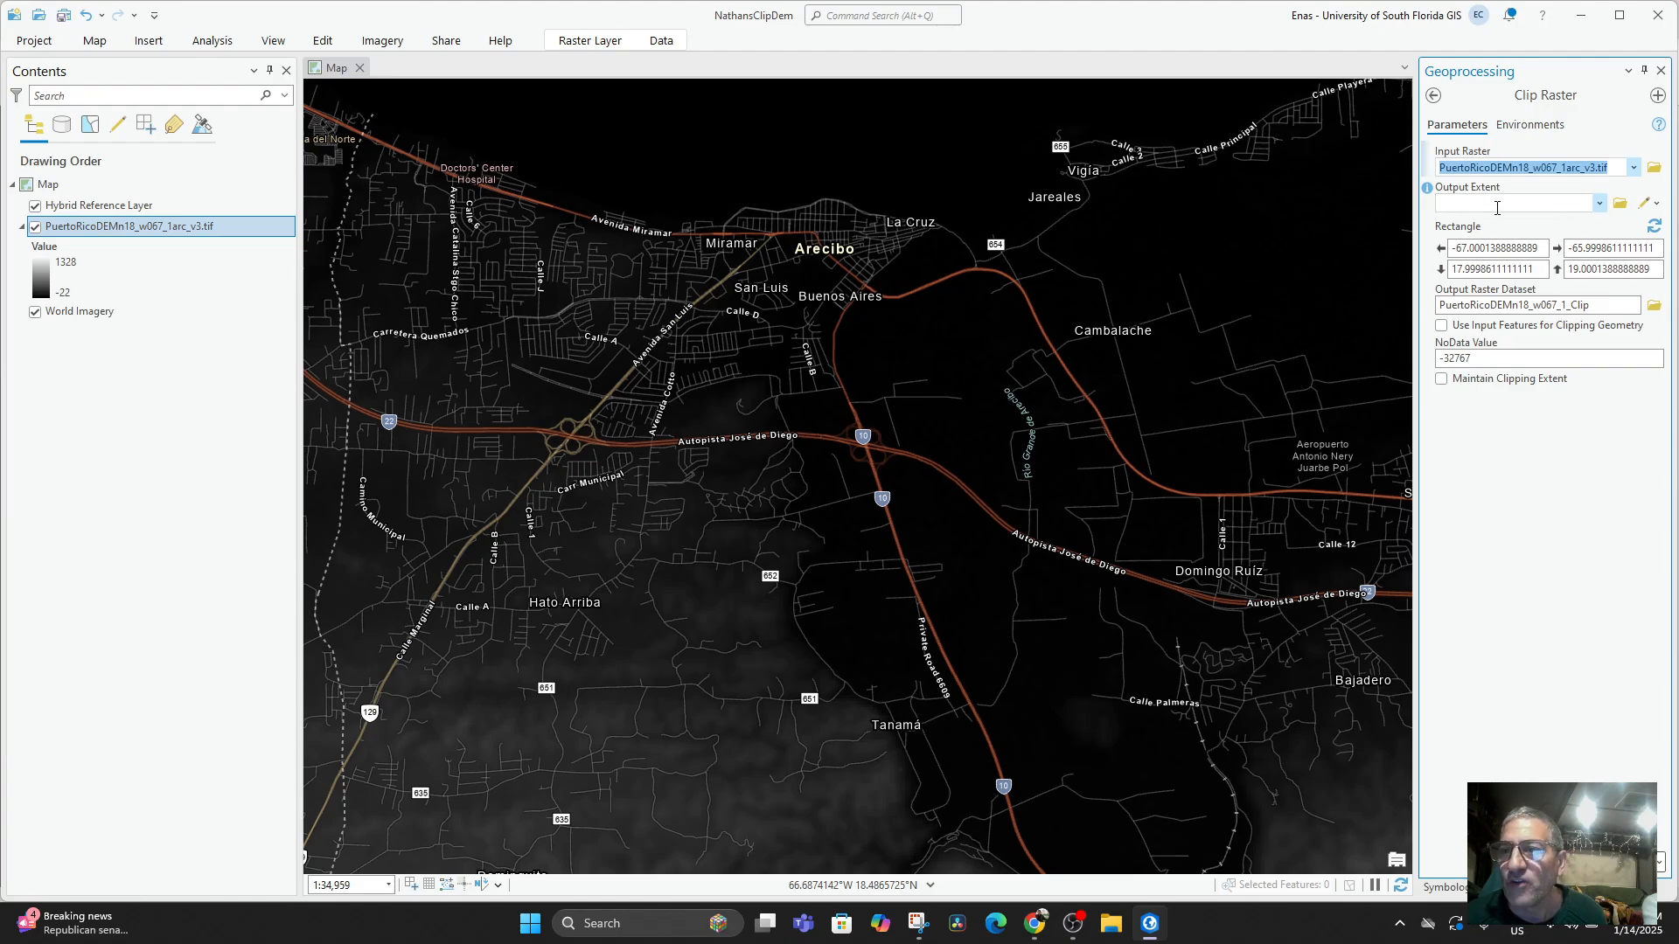
click(1600, 203)
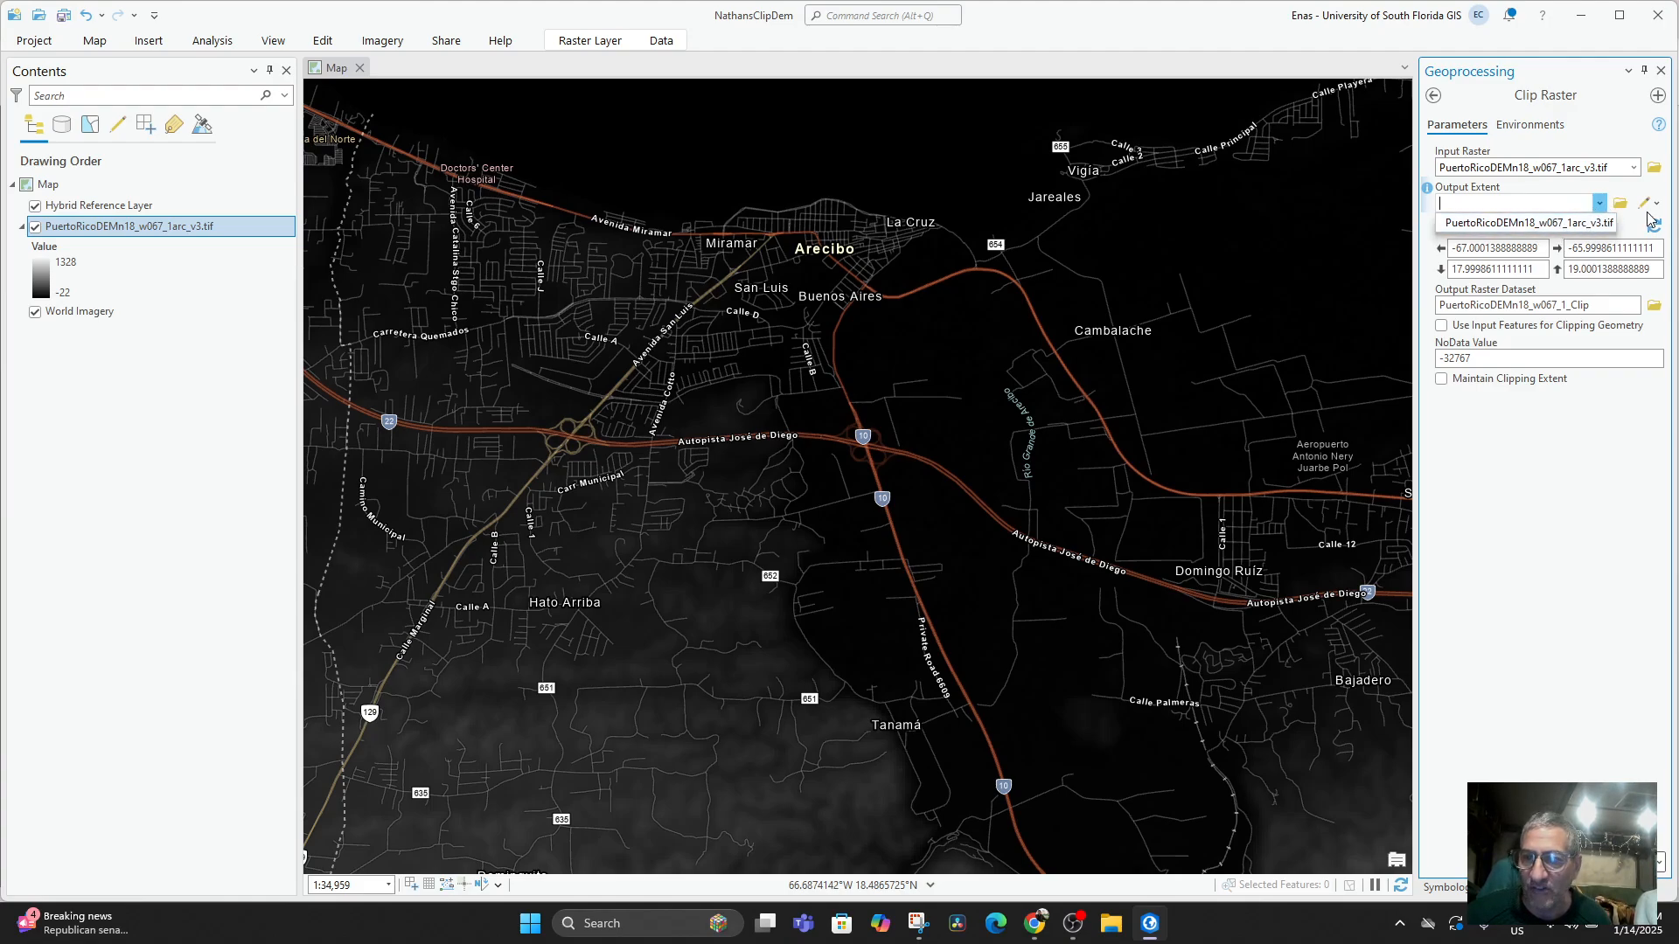
click(1537, 207)
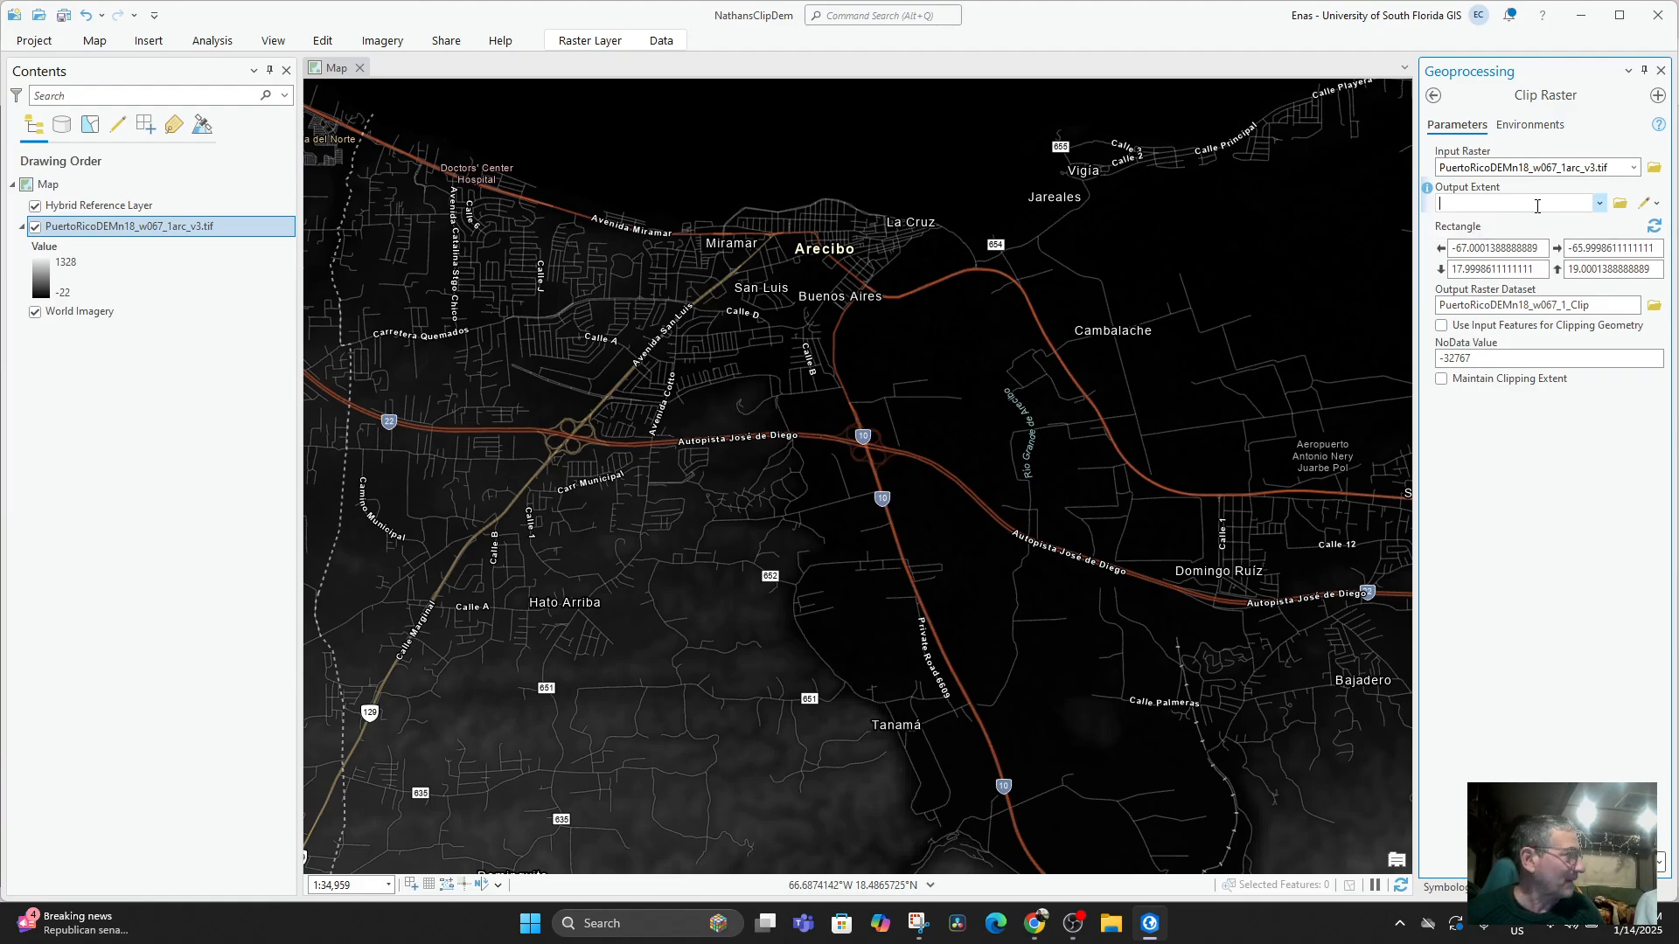
click(1649, 203)
click(1613, 274)
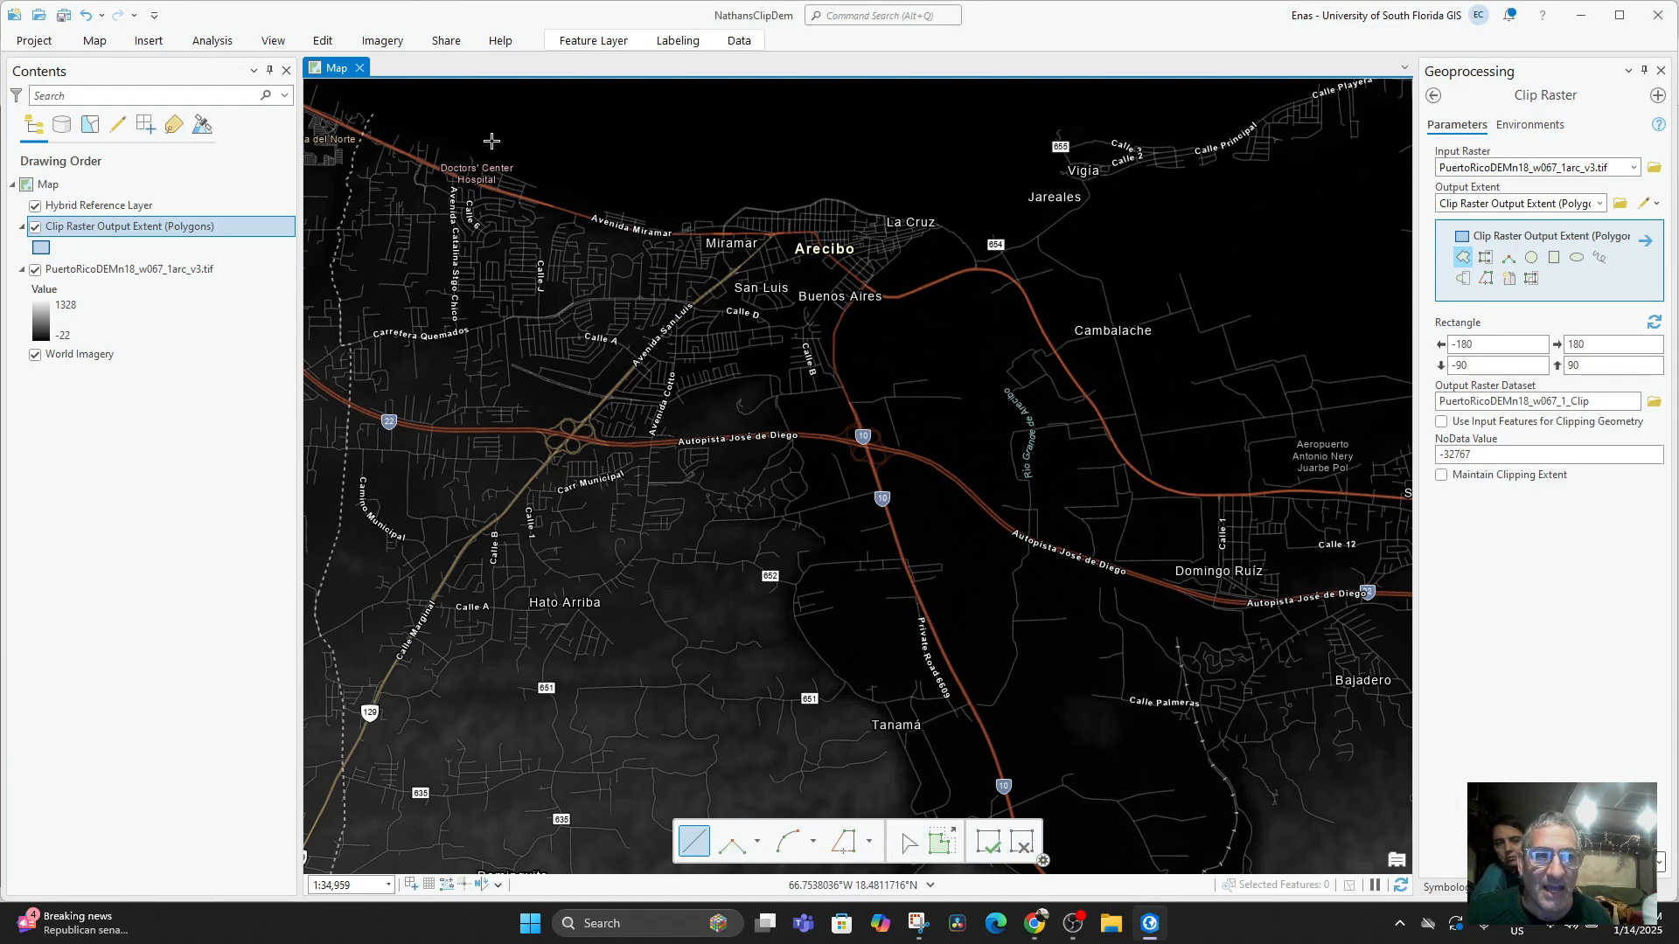
Draw and finish a four-sided clip extent polygon around Arecibo, from the northern coast down to Tanamá.
click(433, 132)
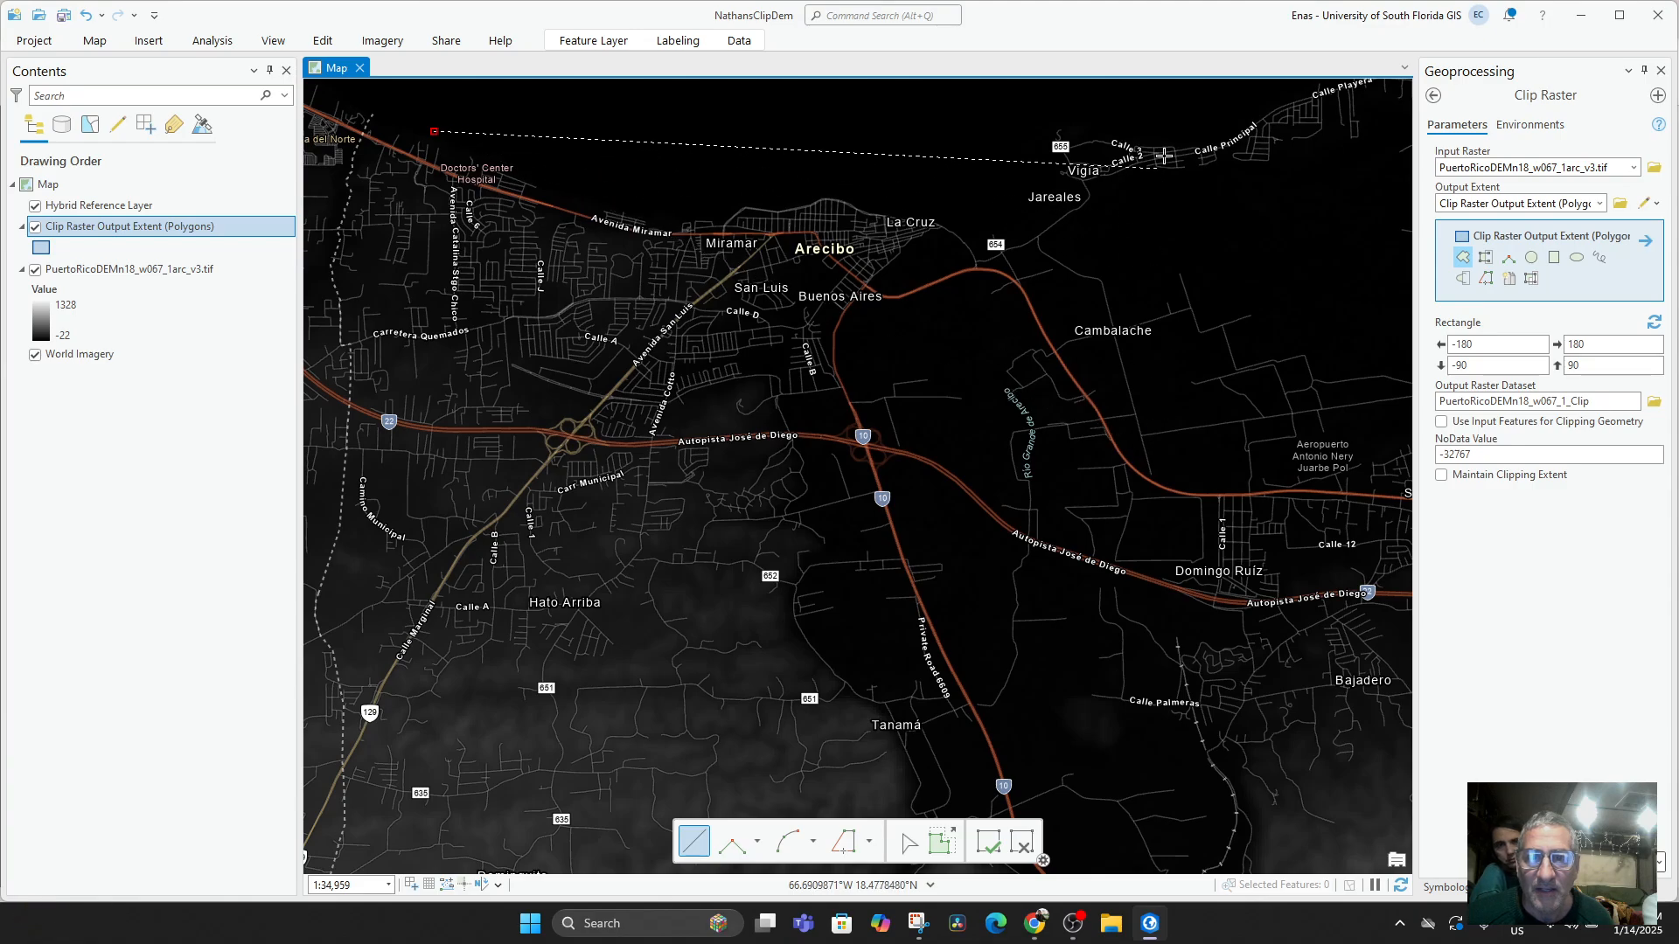
click(1173, 119)
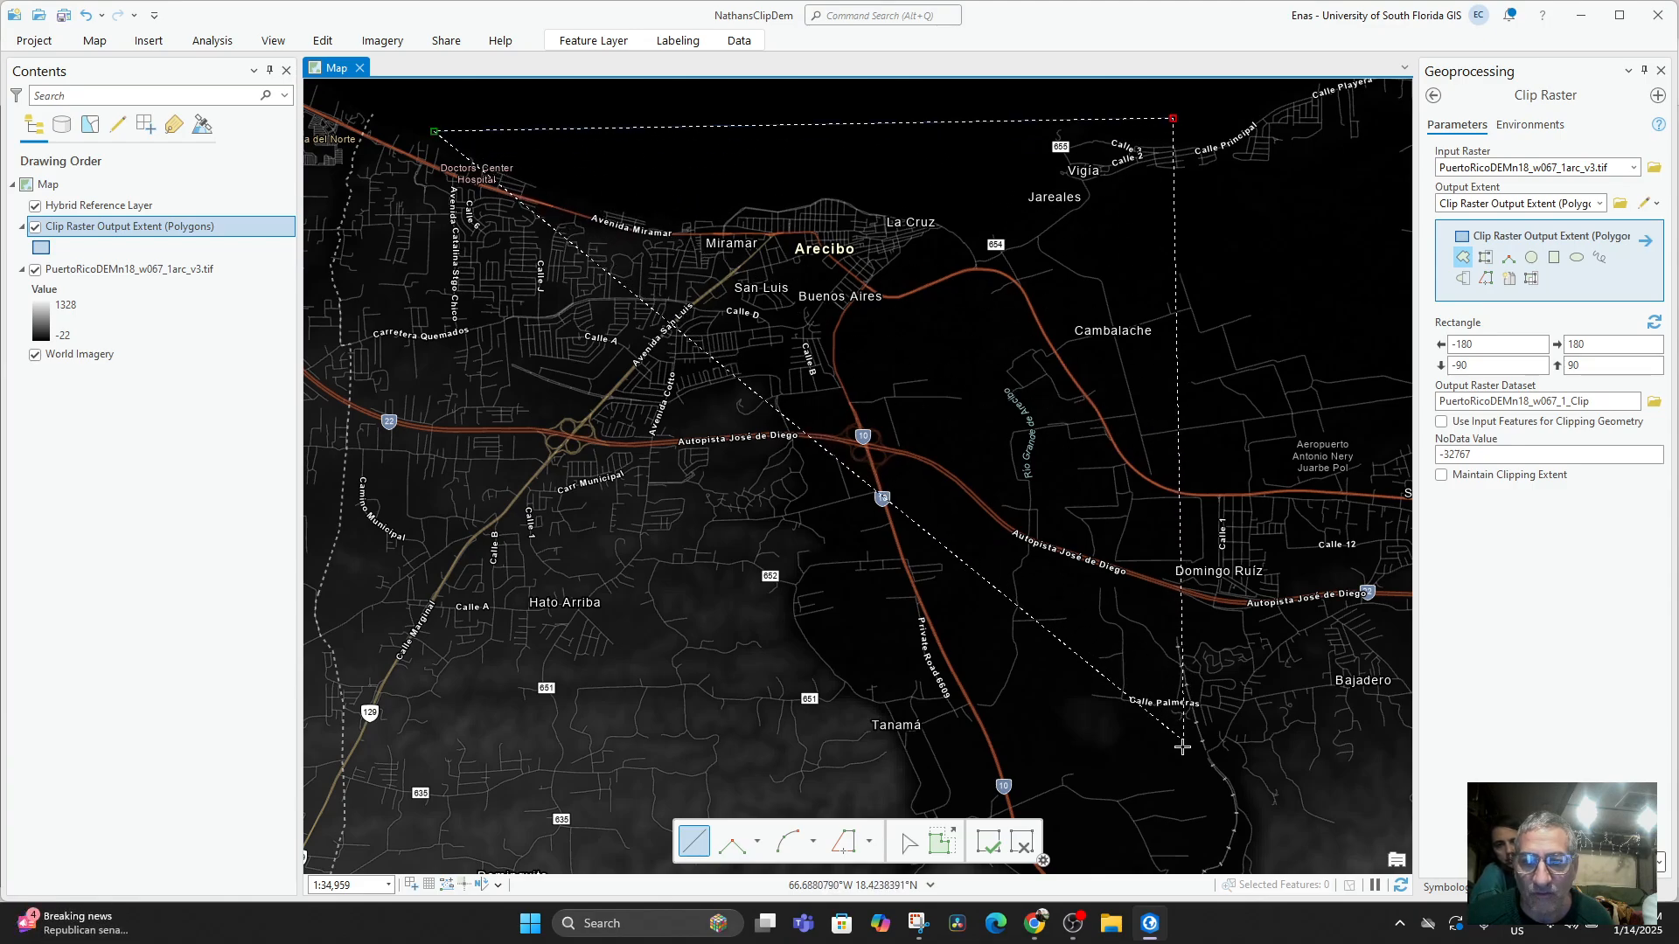
click(1173, 794)
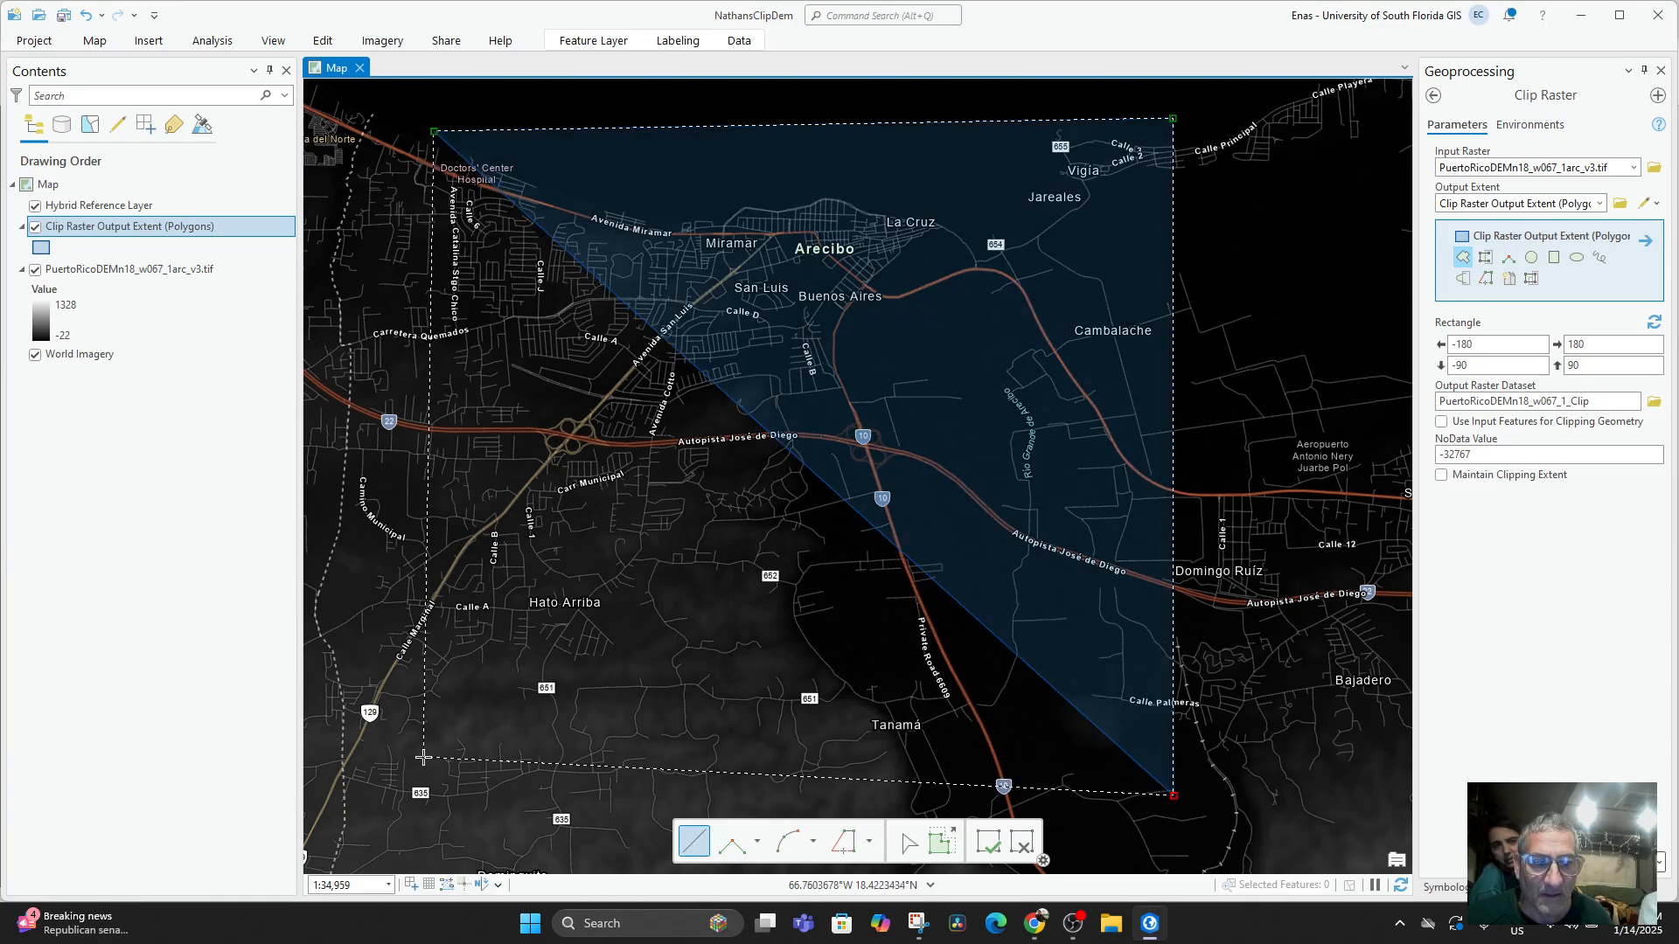
click(430, 767)
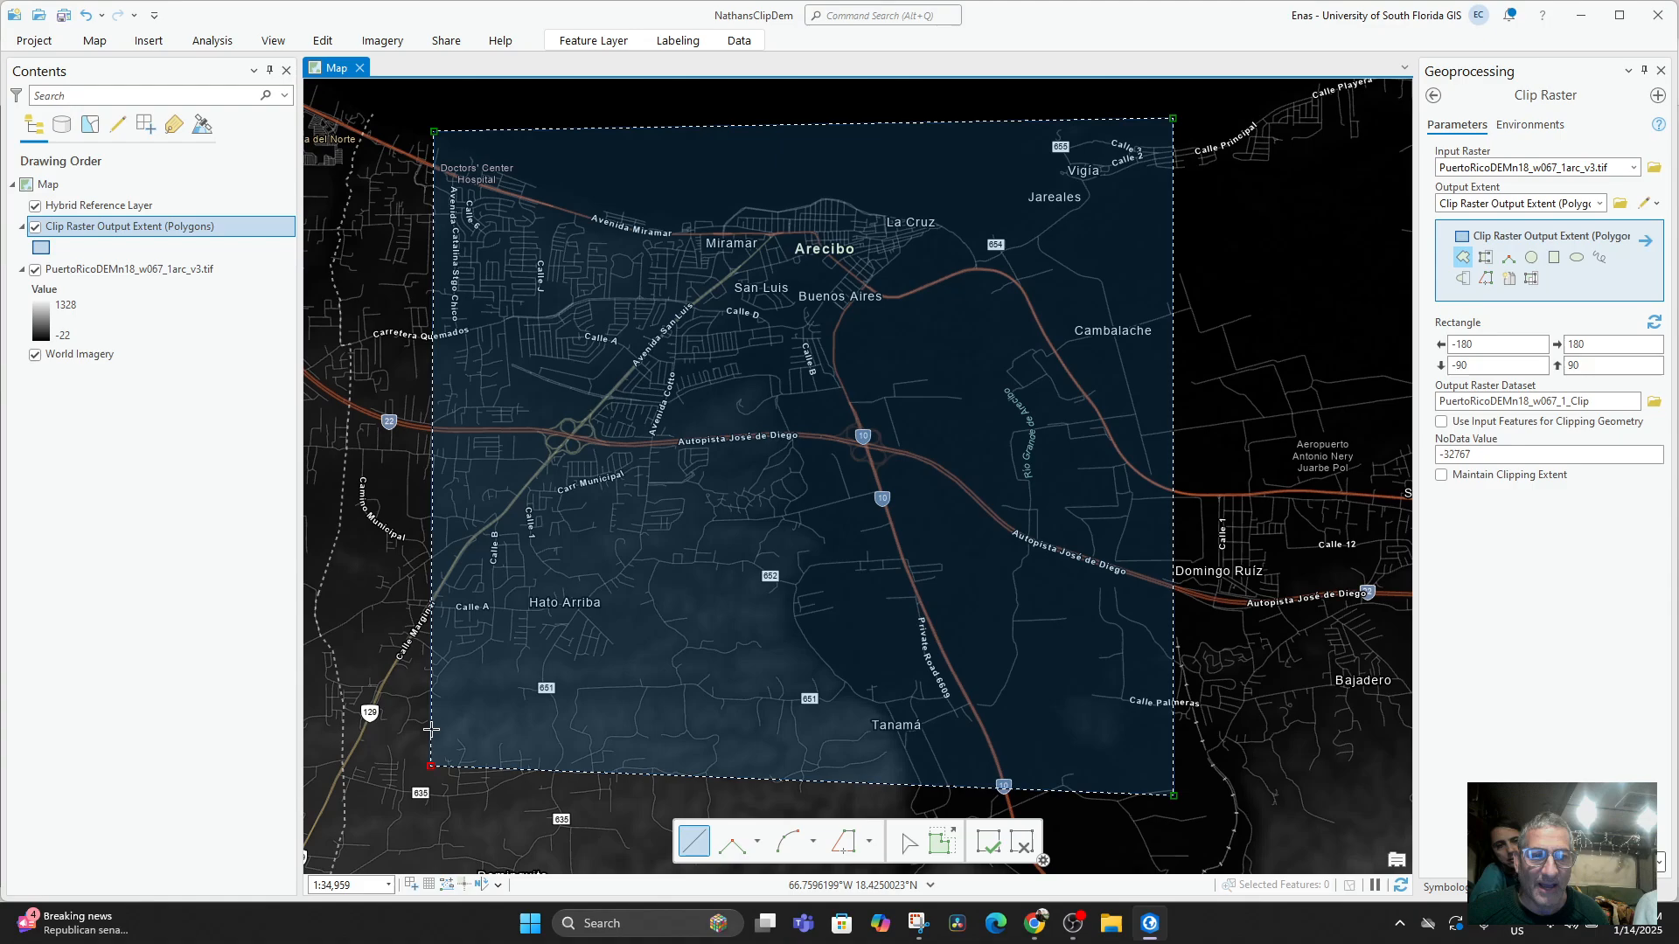
right_click(431, 730)
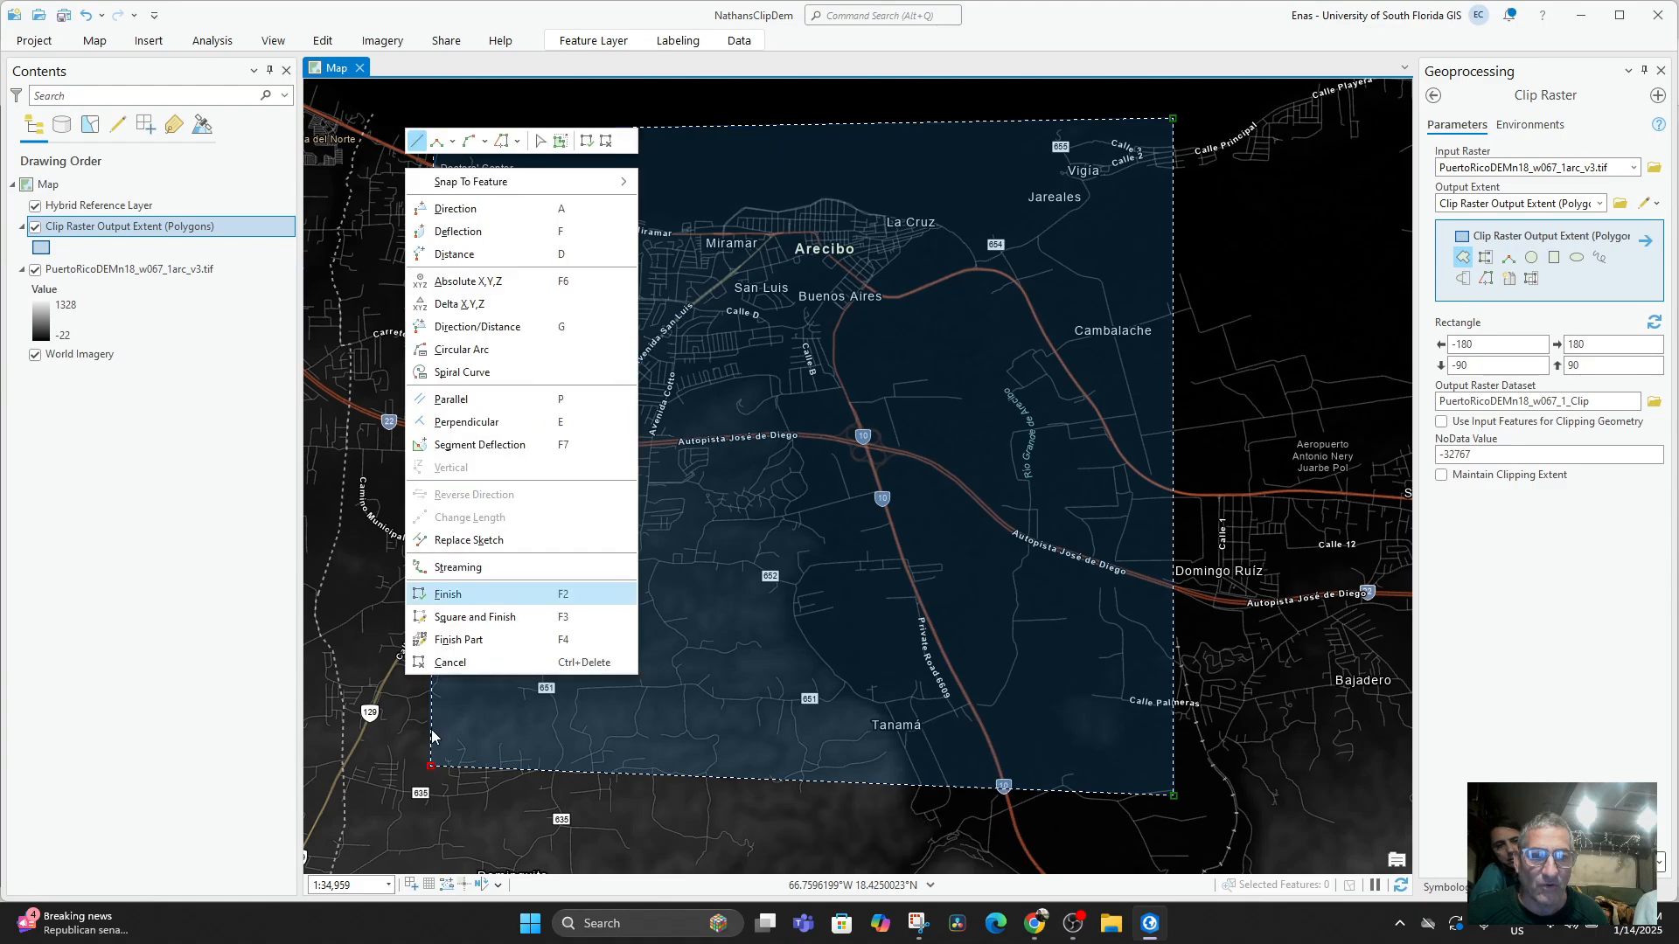
click(484, 596)
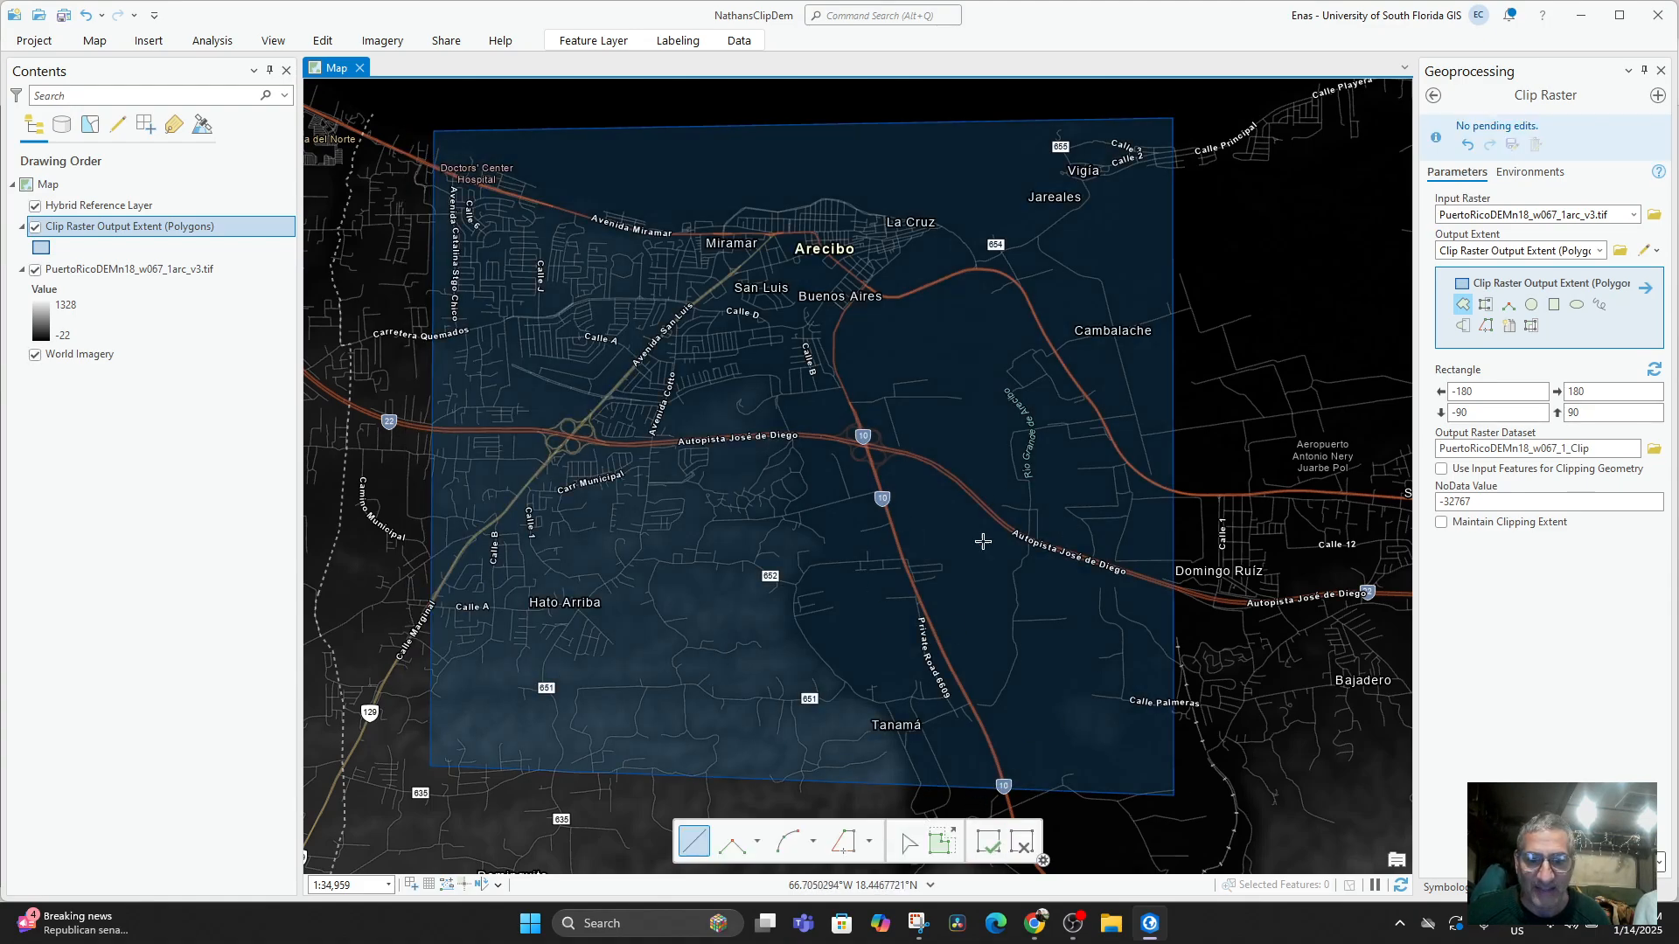
Finish the clip extent sketch and check its coverage by hiding and showing the Clip Raster Output Extent (Polygons) layer.
click(988, 841)
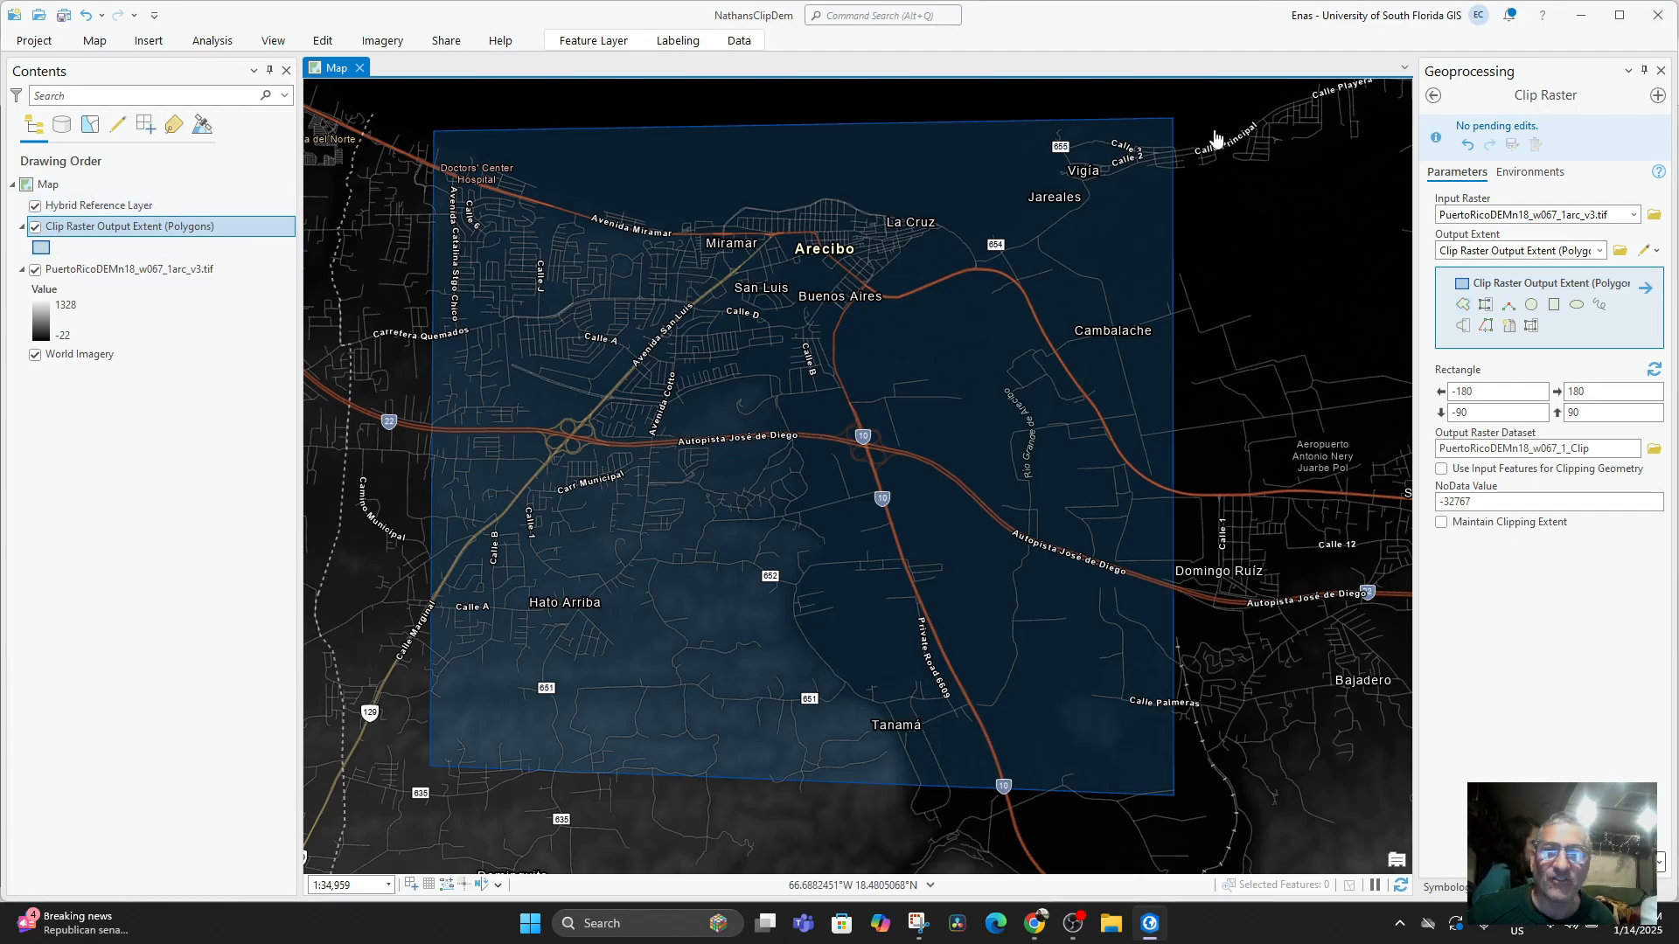
click(35, 227)
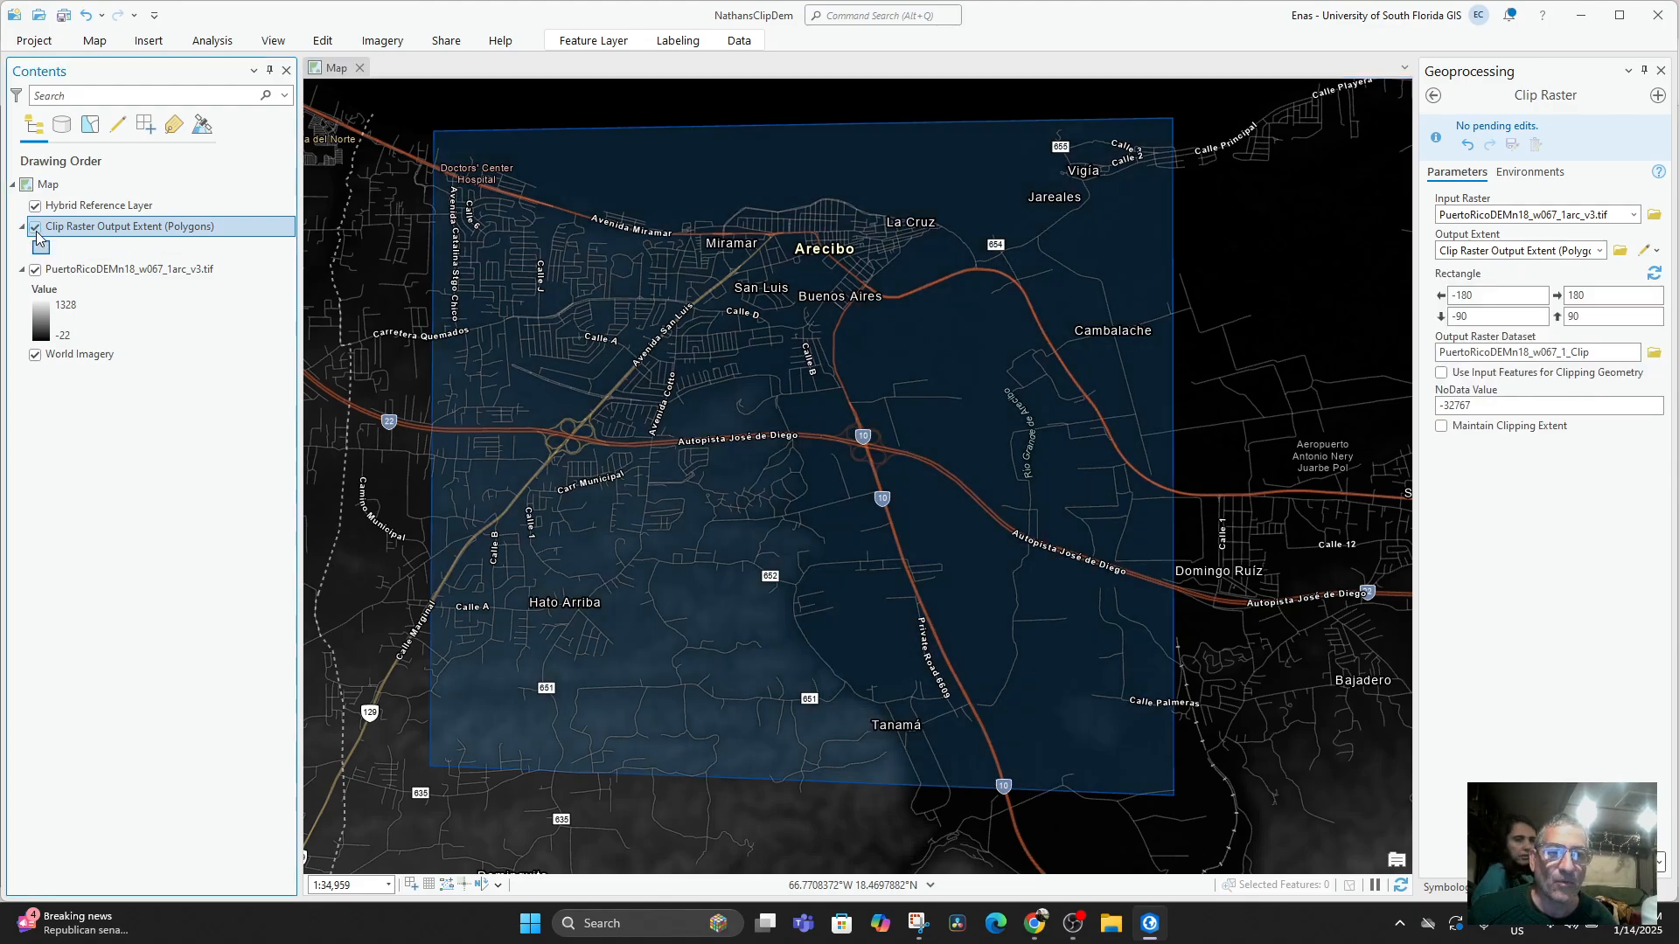
click(36, 231)
click(36, 231)
click(36, 231)
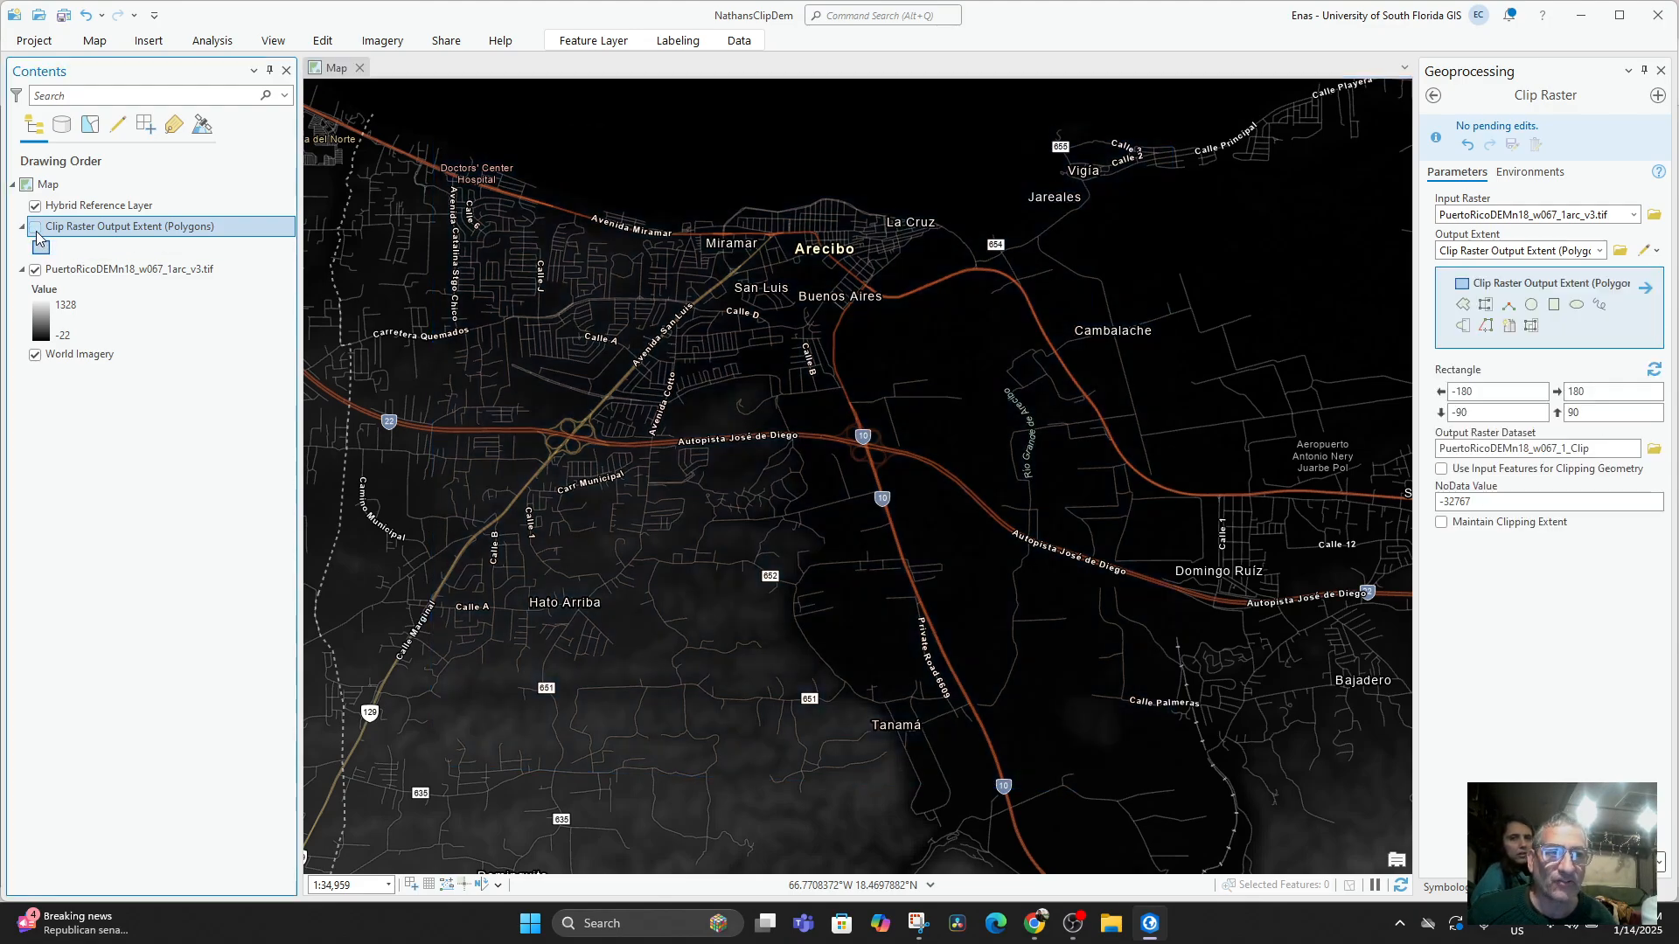
click(36, 230)
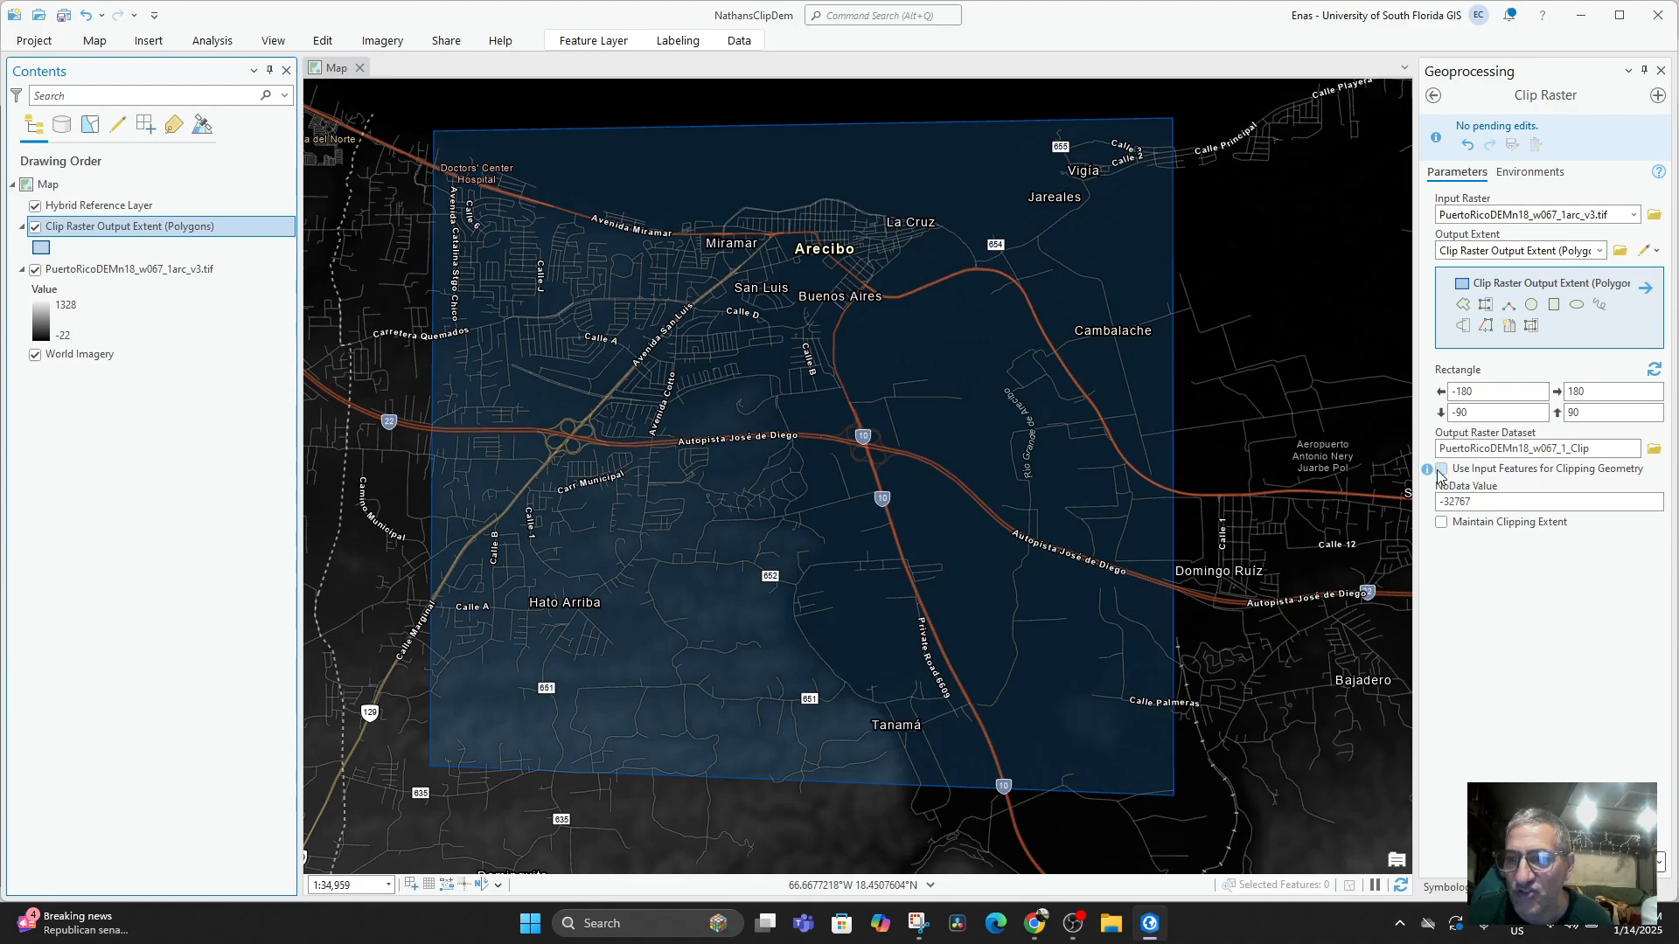
Enable Use Input Features for Clipping Geometry and run Clip Raster with PuertoRicoDEMn18_w067_1_Clip as the output.
mouse_move(1428, 473)
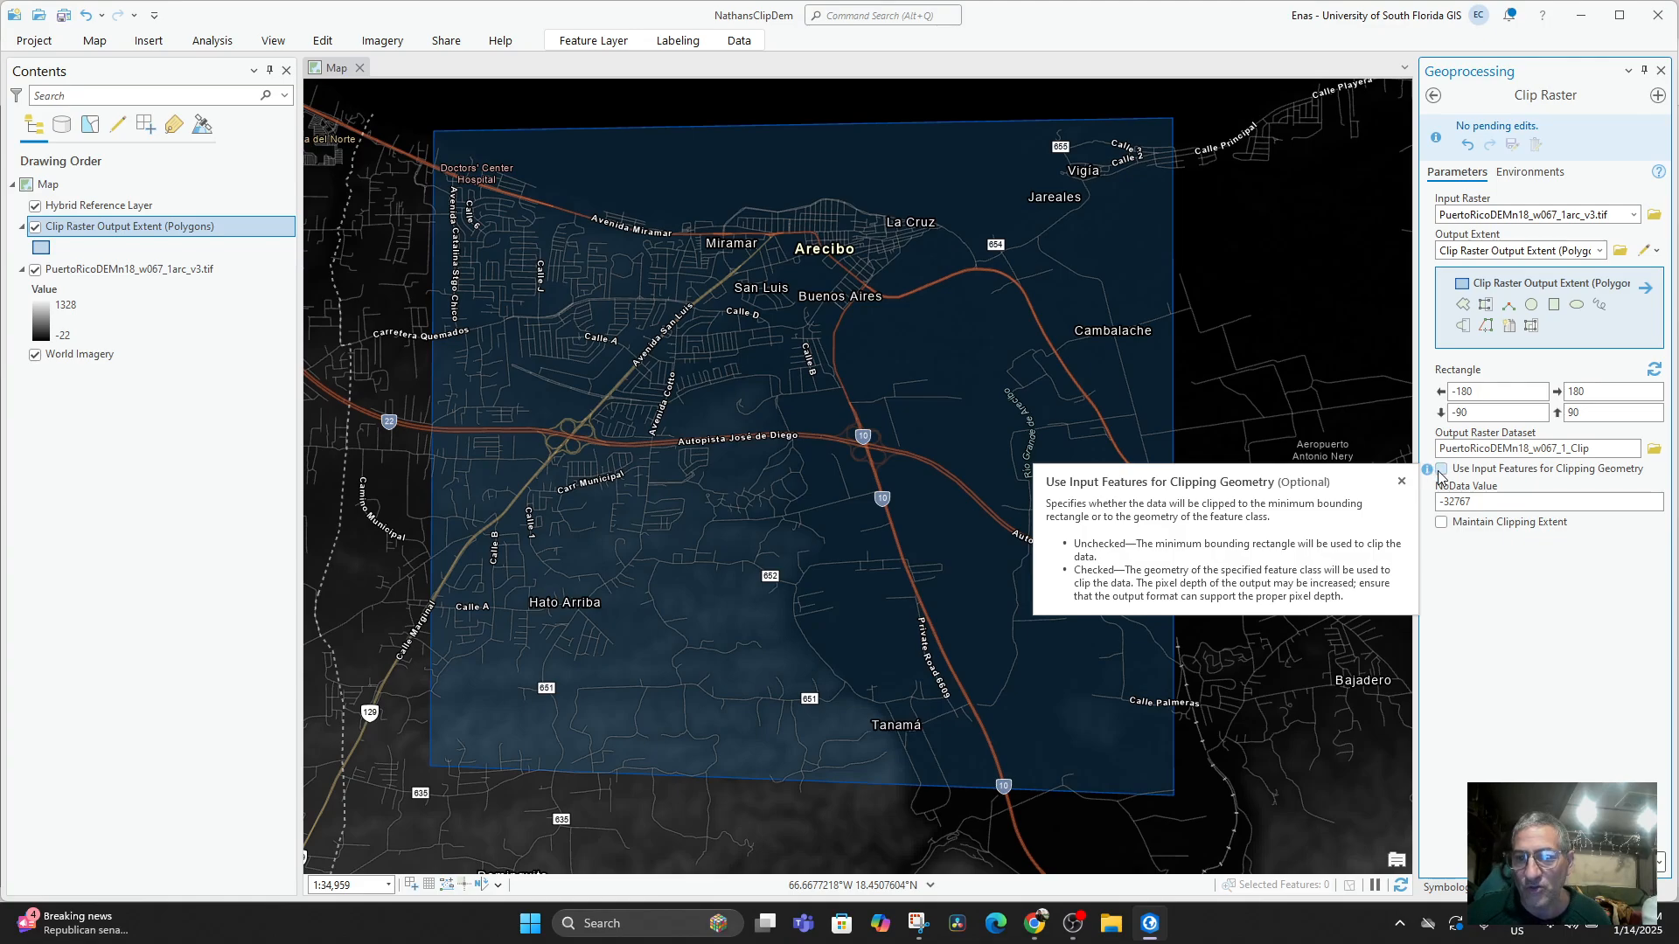
click(1441, 471)
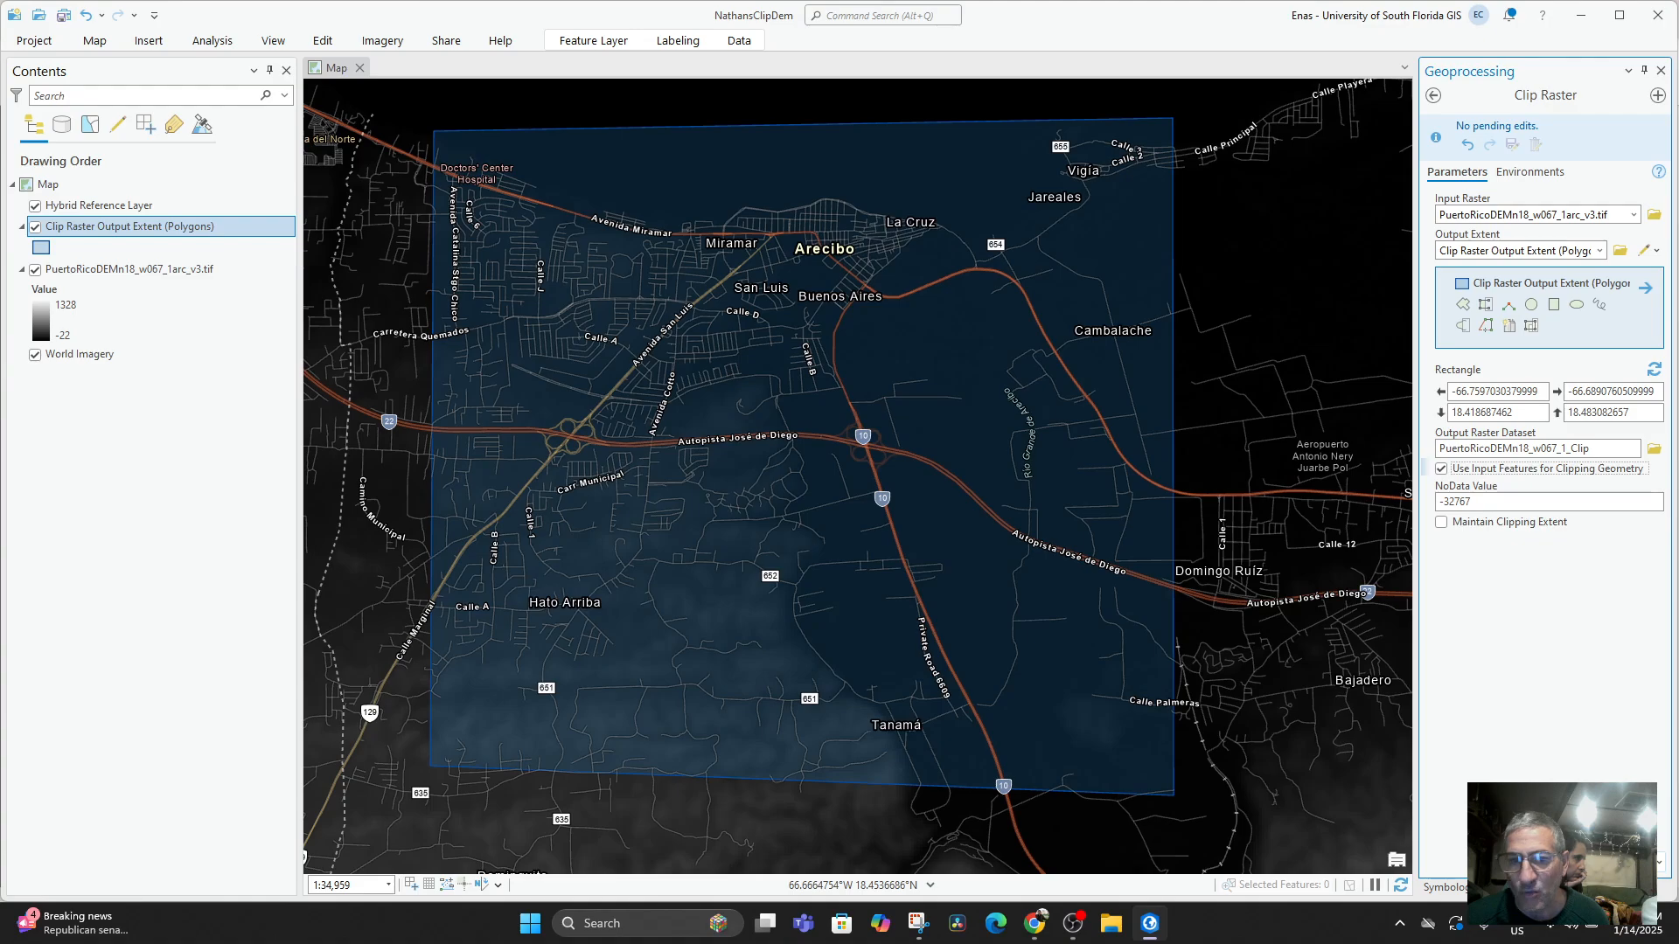
click(1623, 863)
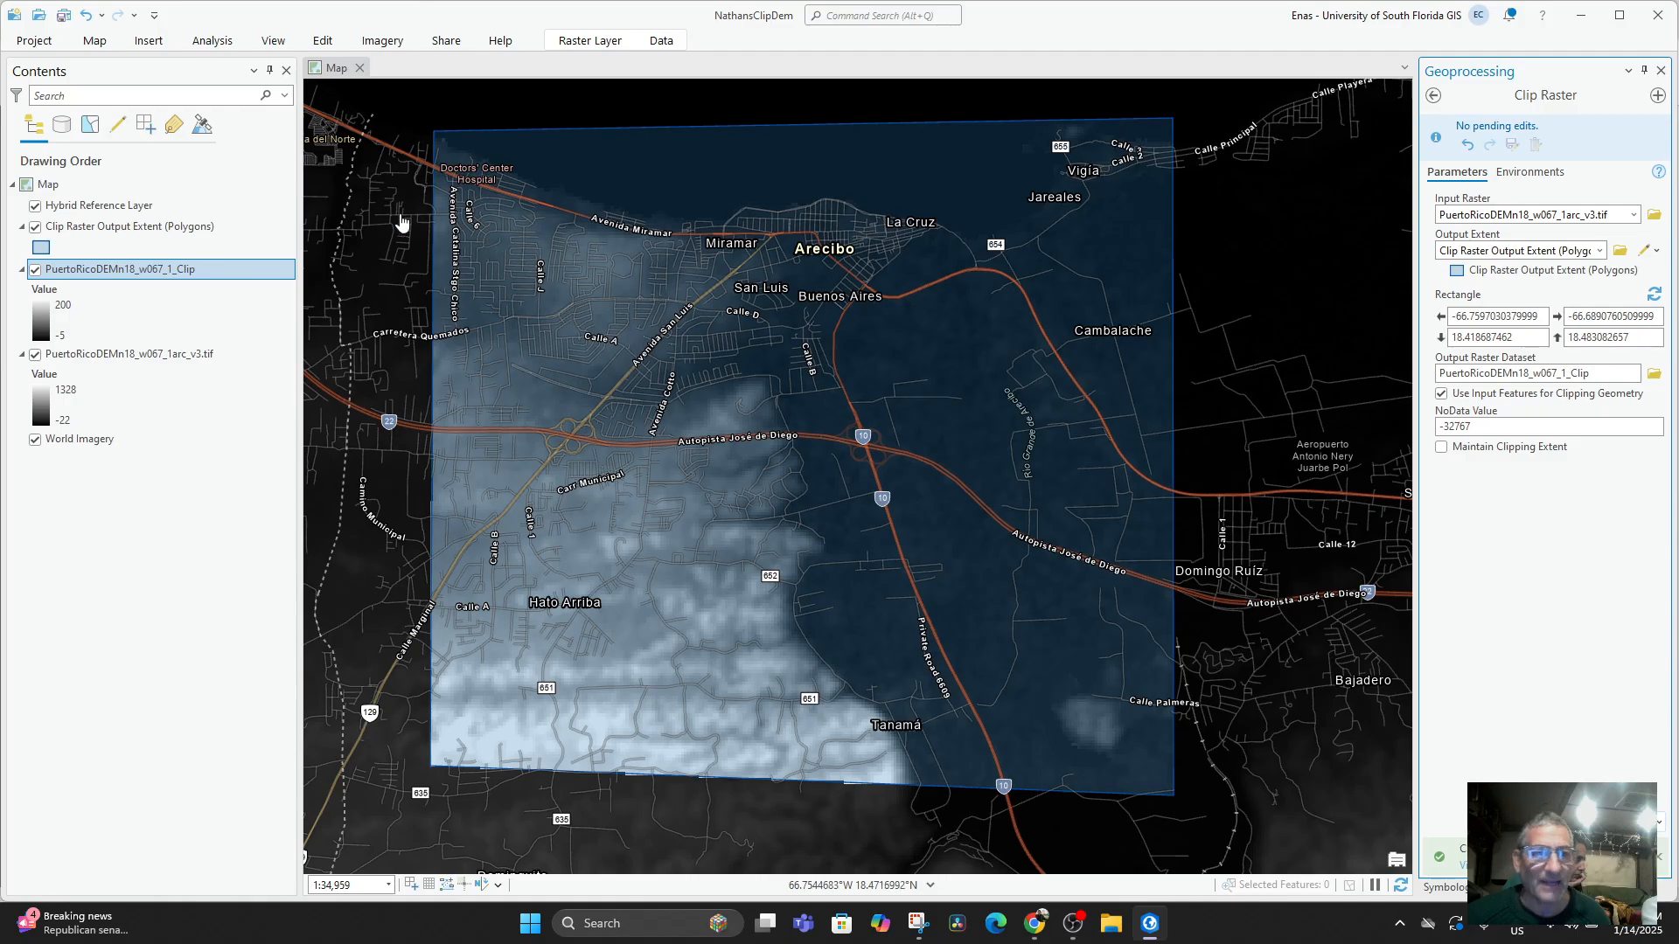
Compare the clipped raster with the full DEM, leaving the original PuertoRicoDEMn18_w067_1arc_v3.tif layer hidden.
click(36, 355)
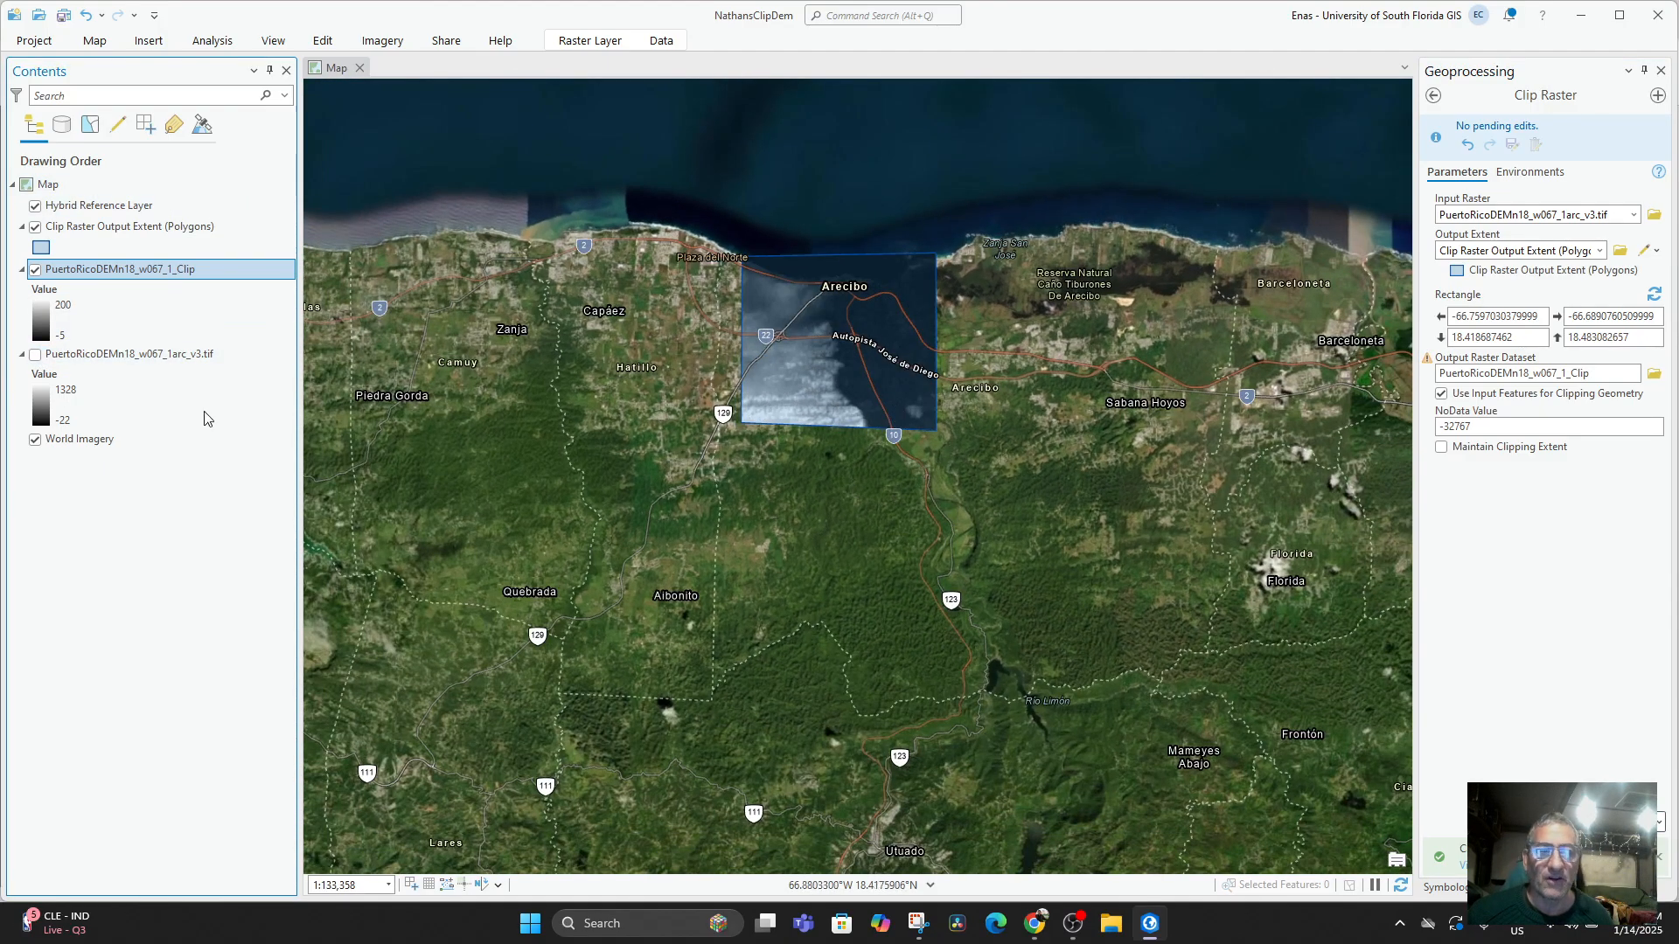
click(36, 355)
click(36, 355)
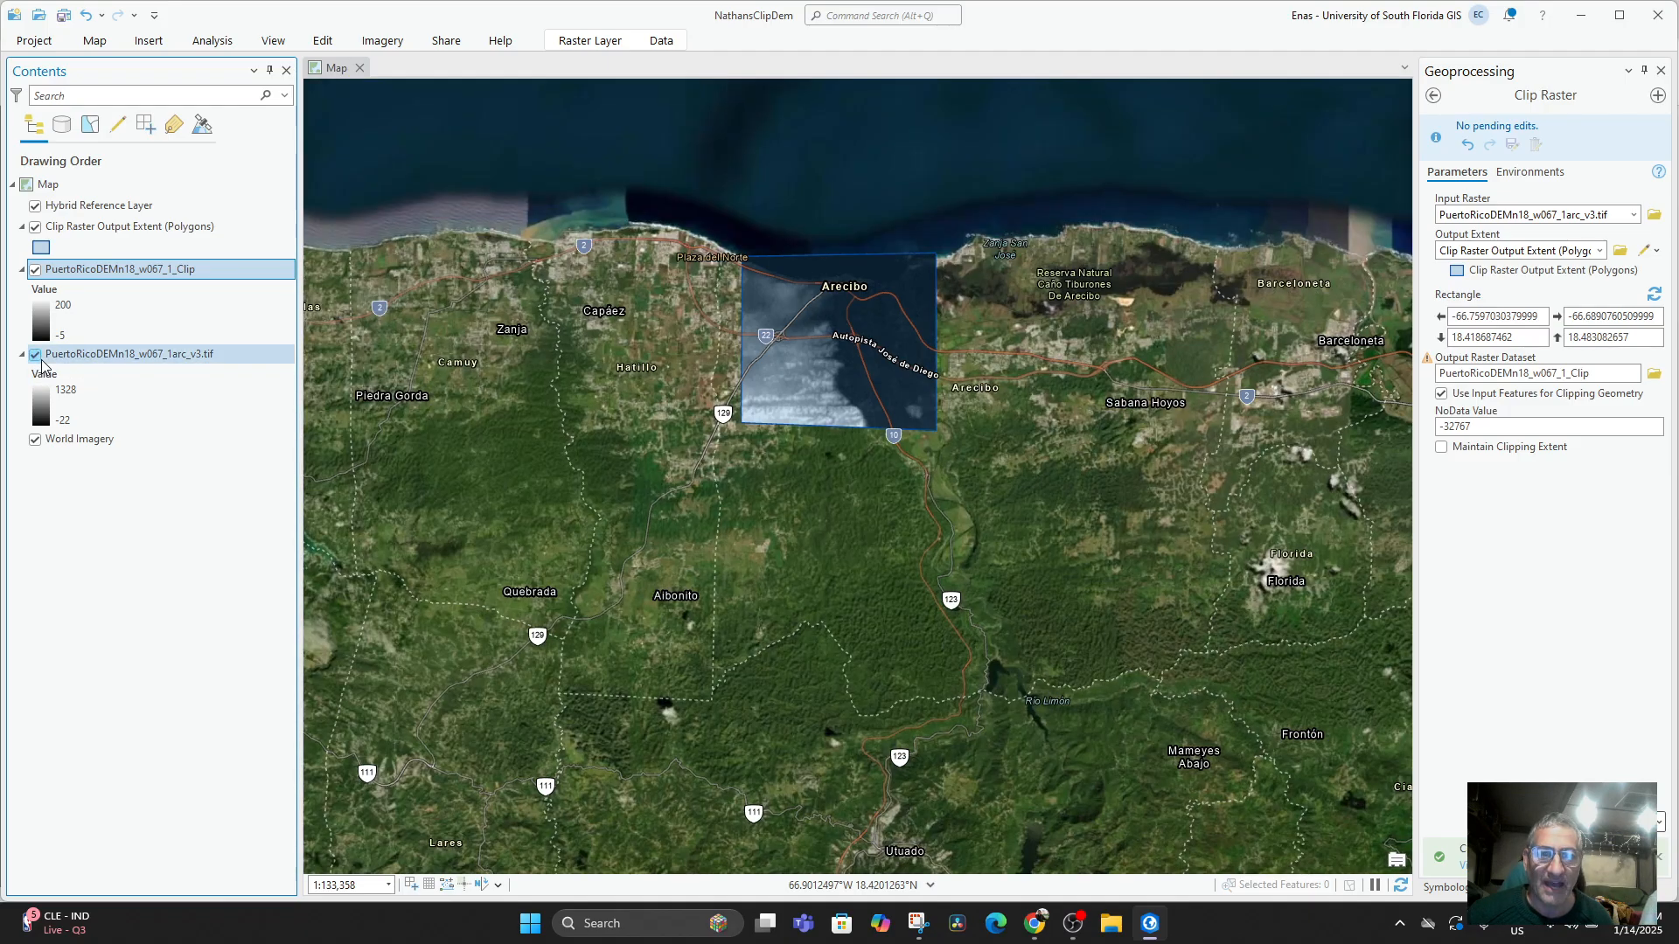
click(36, 355)
click(36, 355)
scroll(829, 391, up, 3)
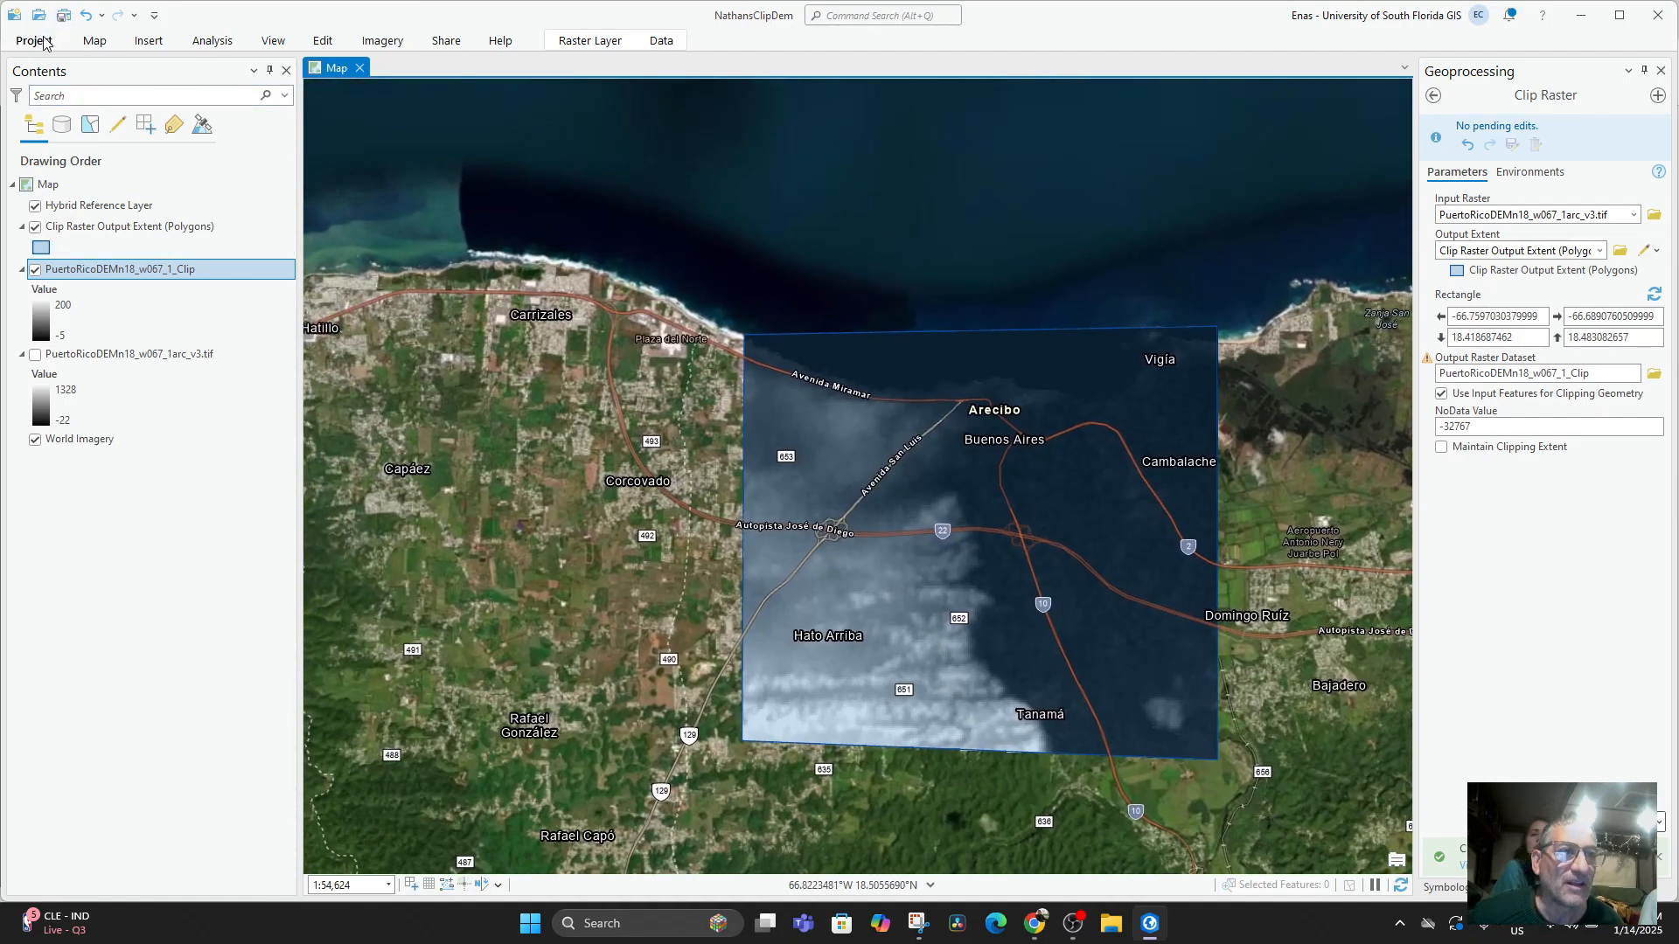
Insert a new global scene into the project and close the Geoprocessing pane.
click(149, 42)
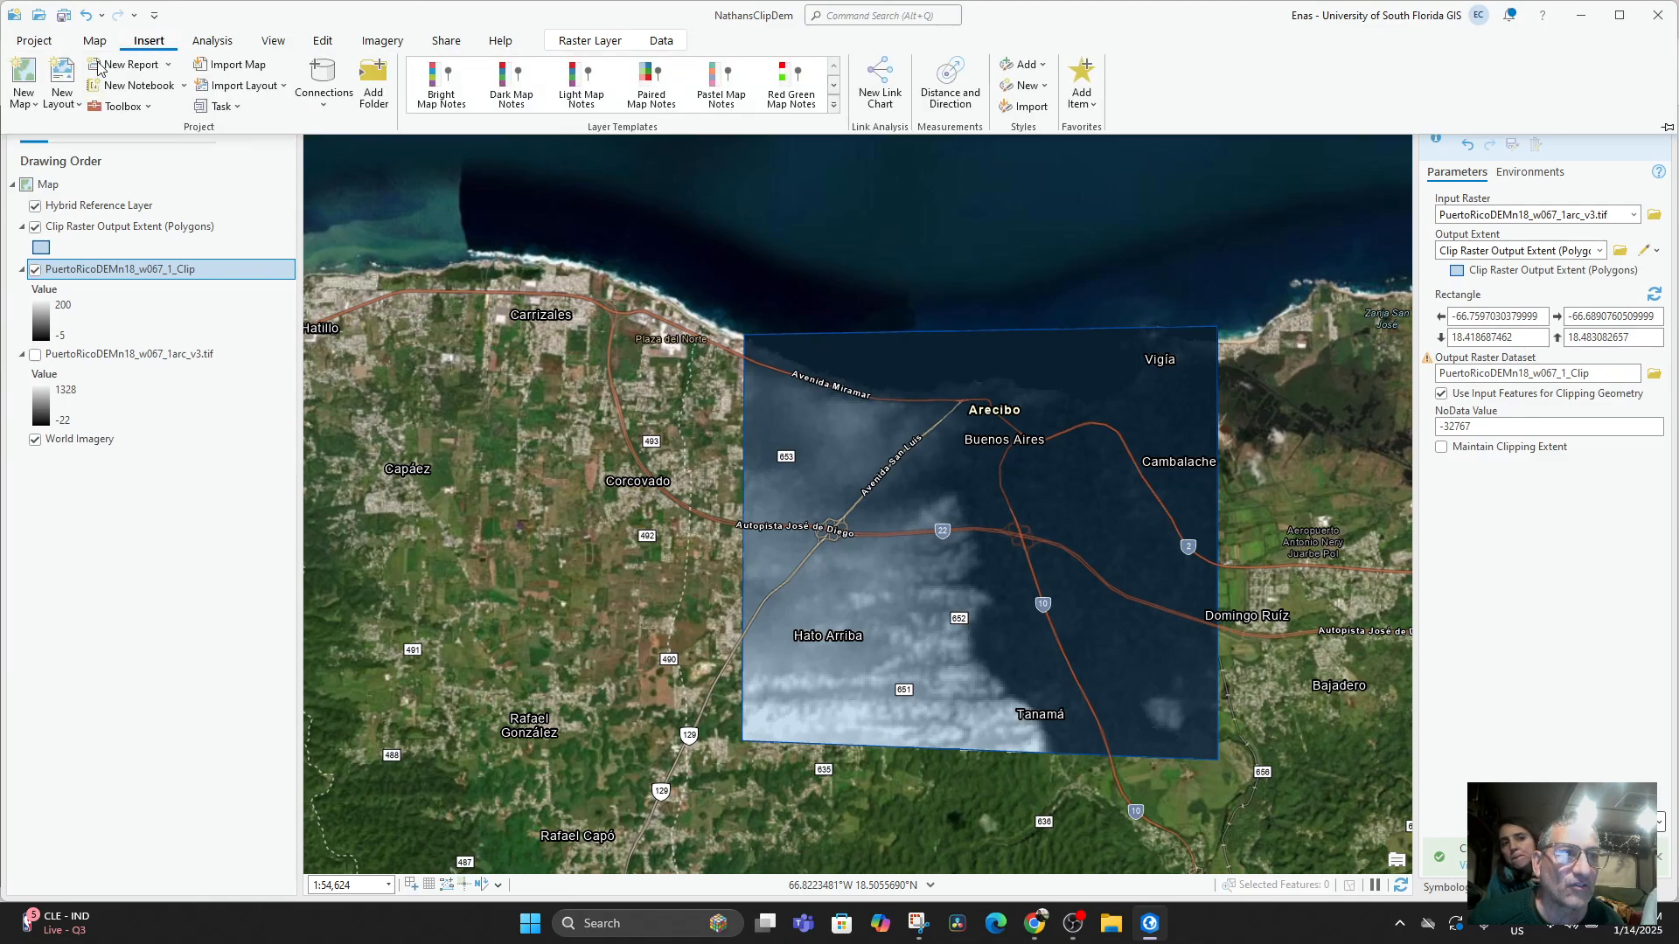
click(37, 104)
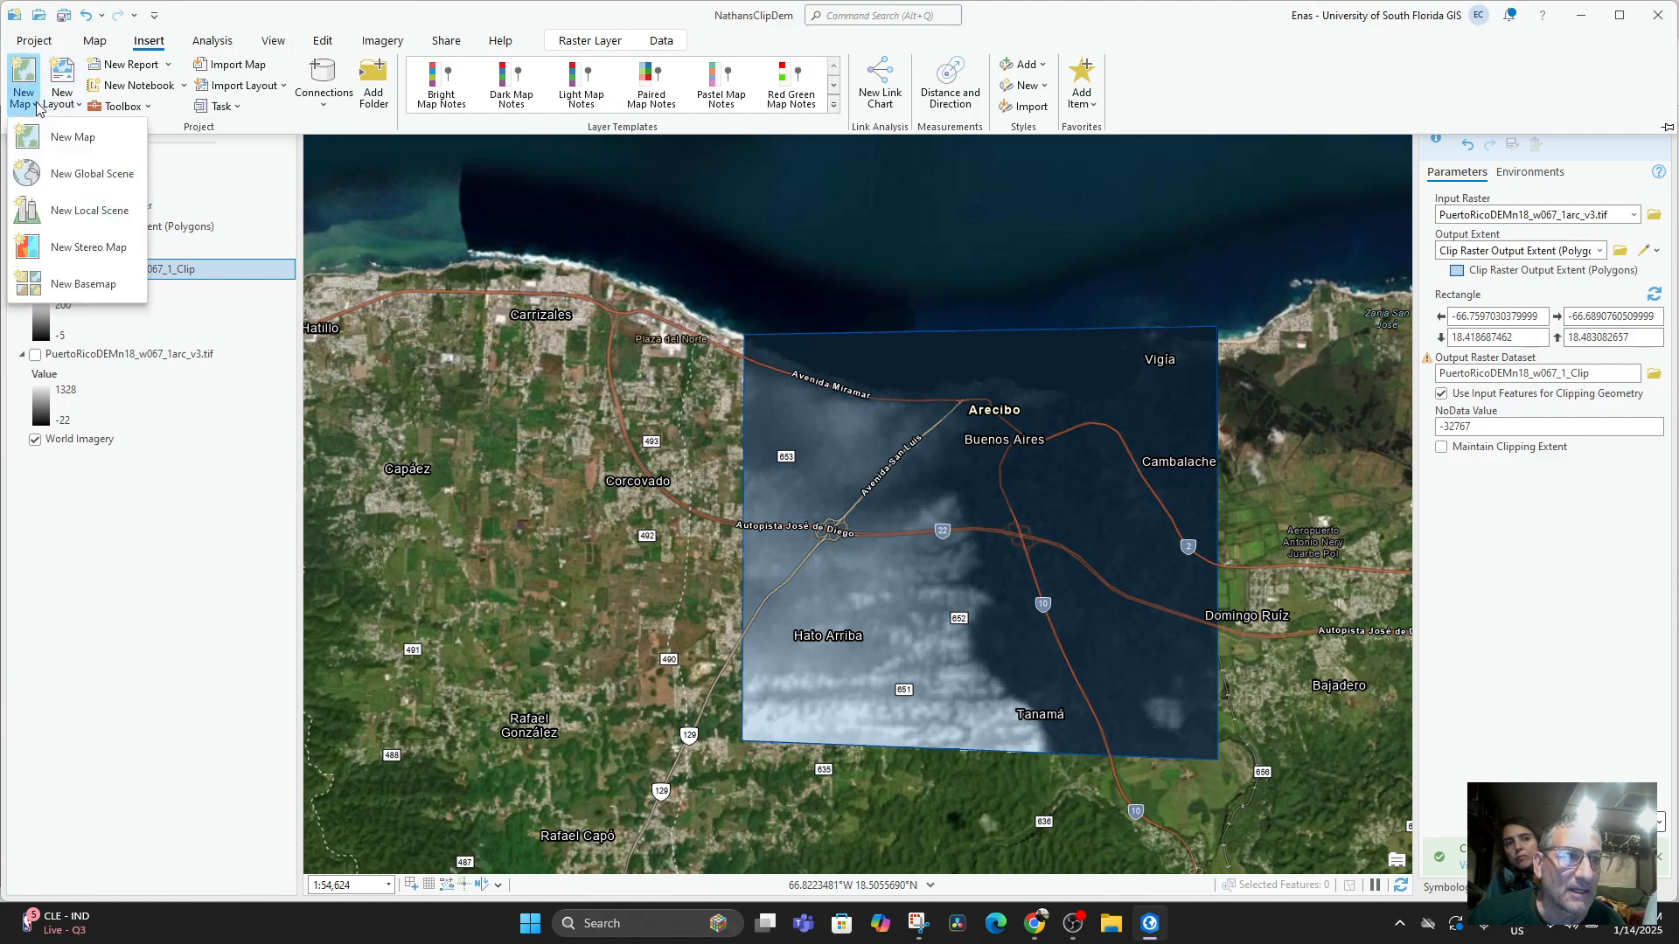
click(79, 174)
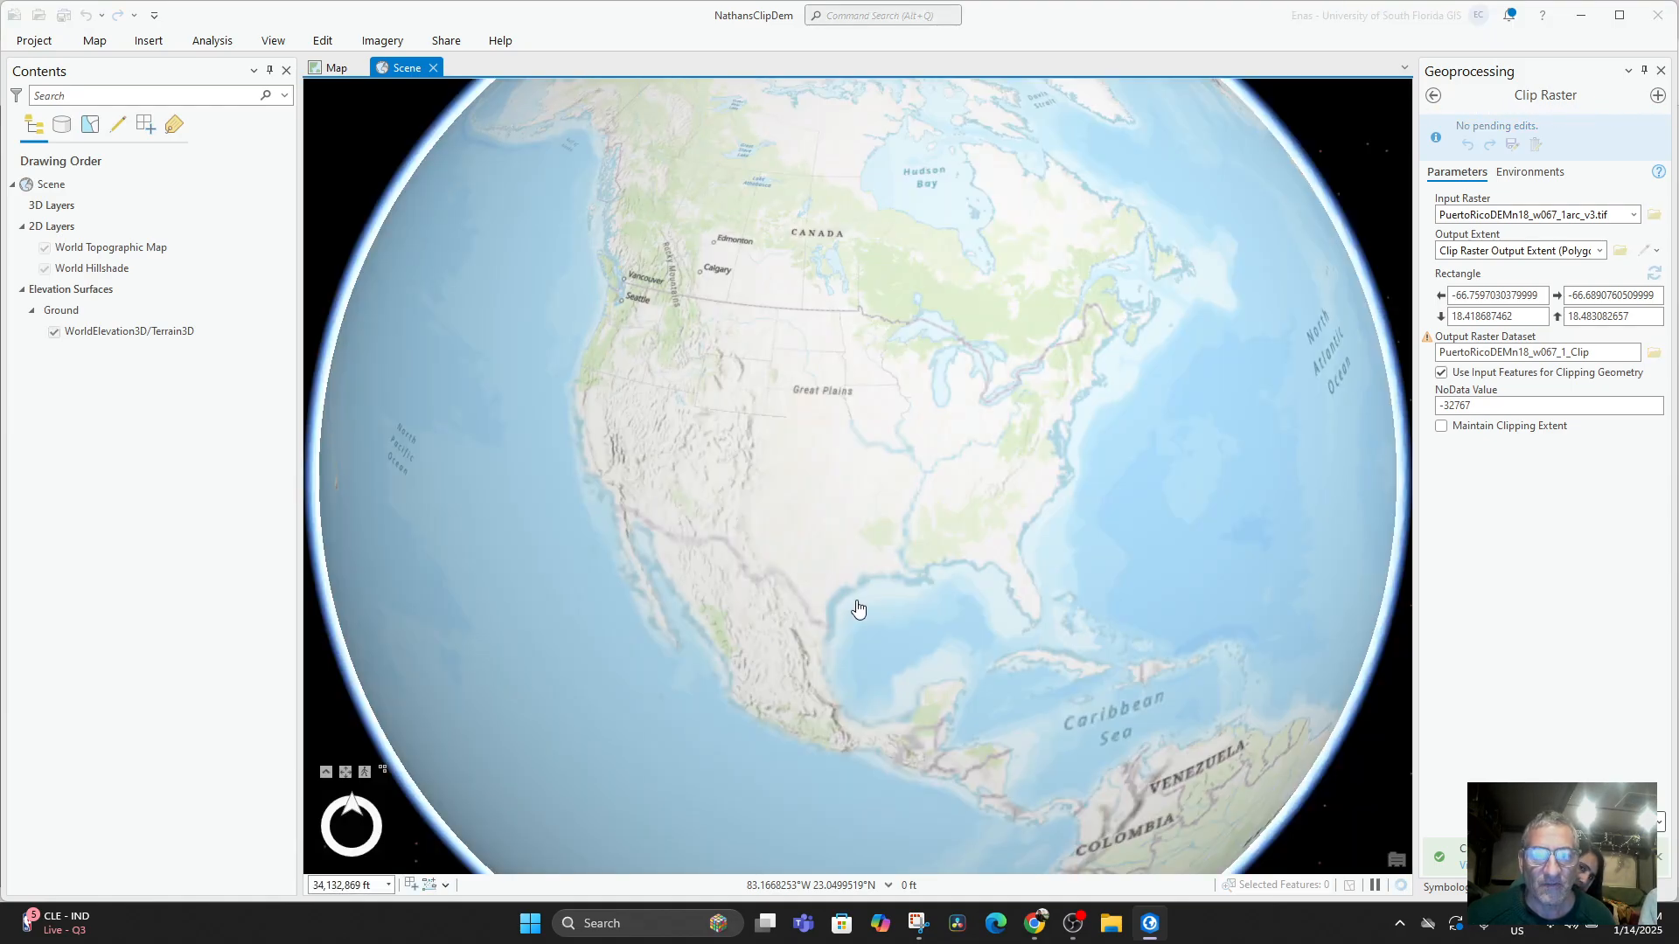
drag(860, 585, 839, 541)
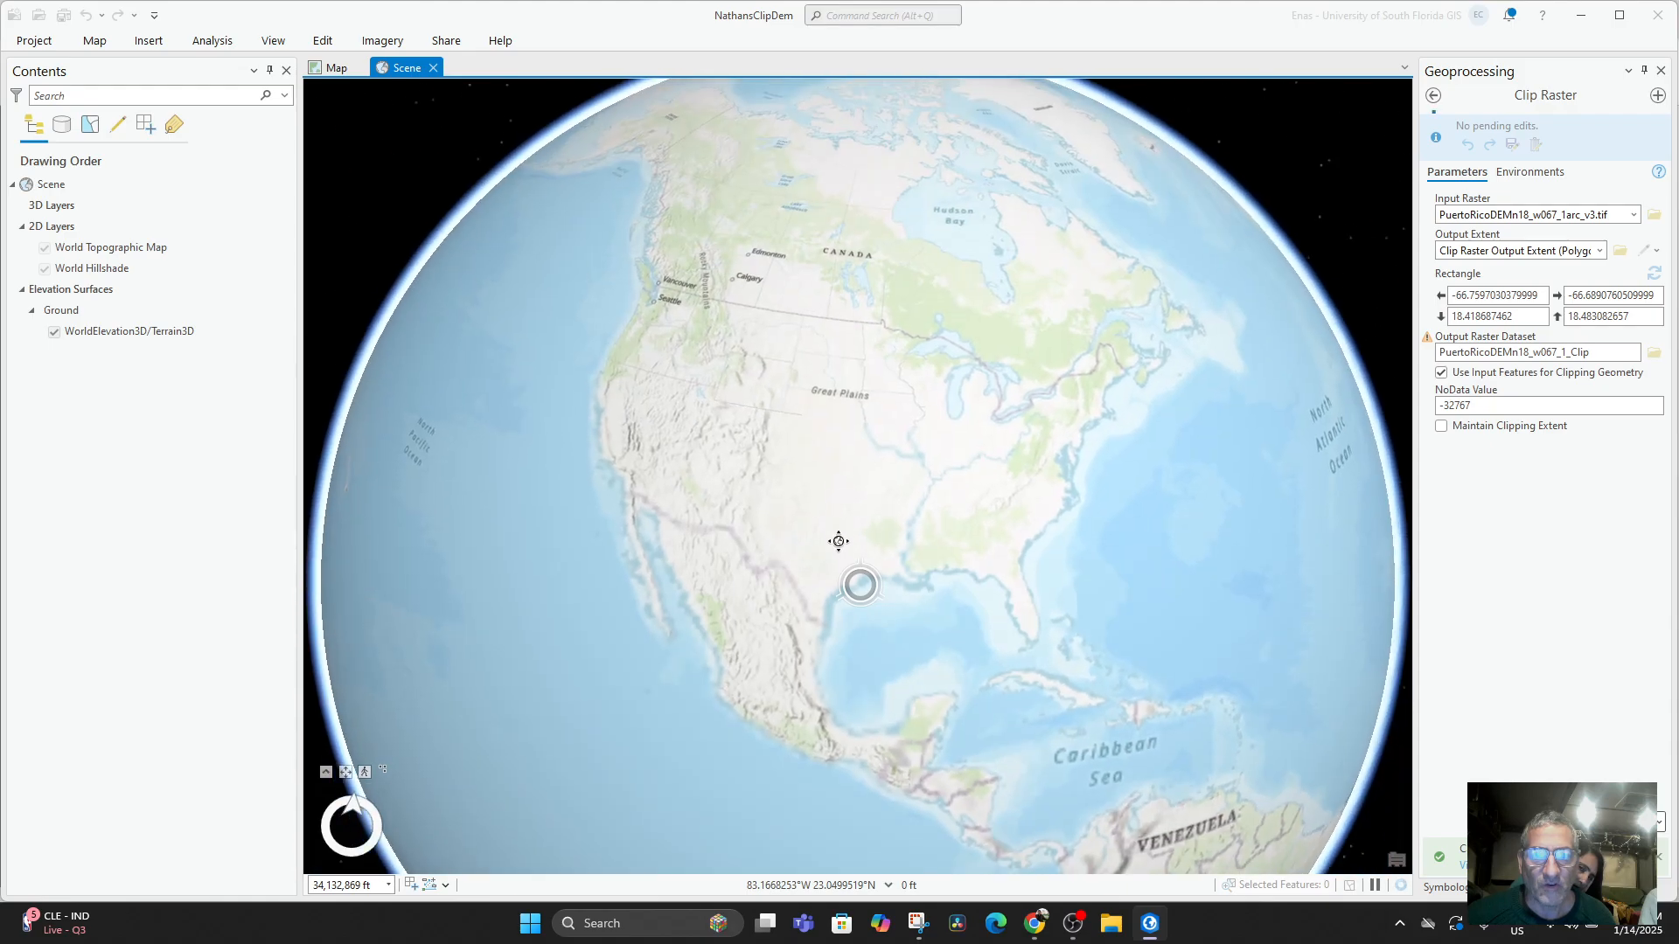
scroll(1010, 643, up, 5)
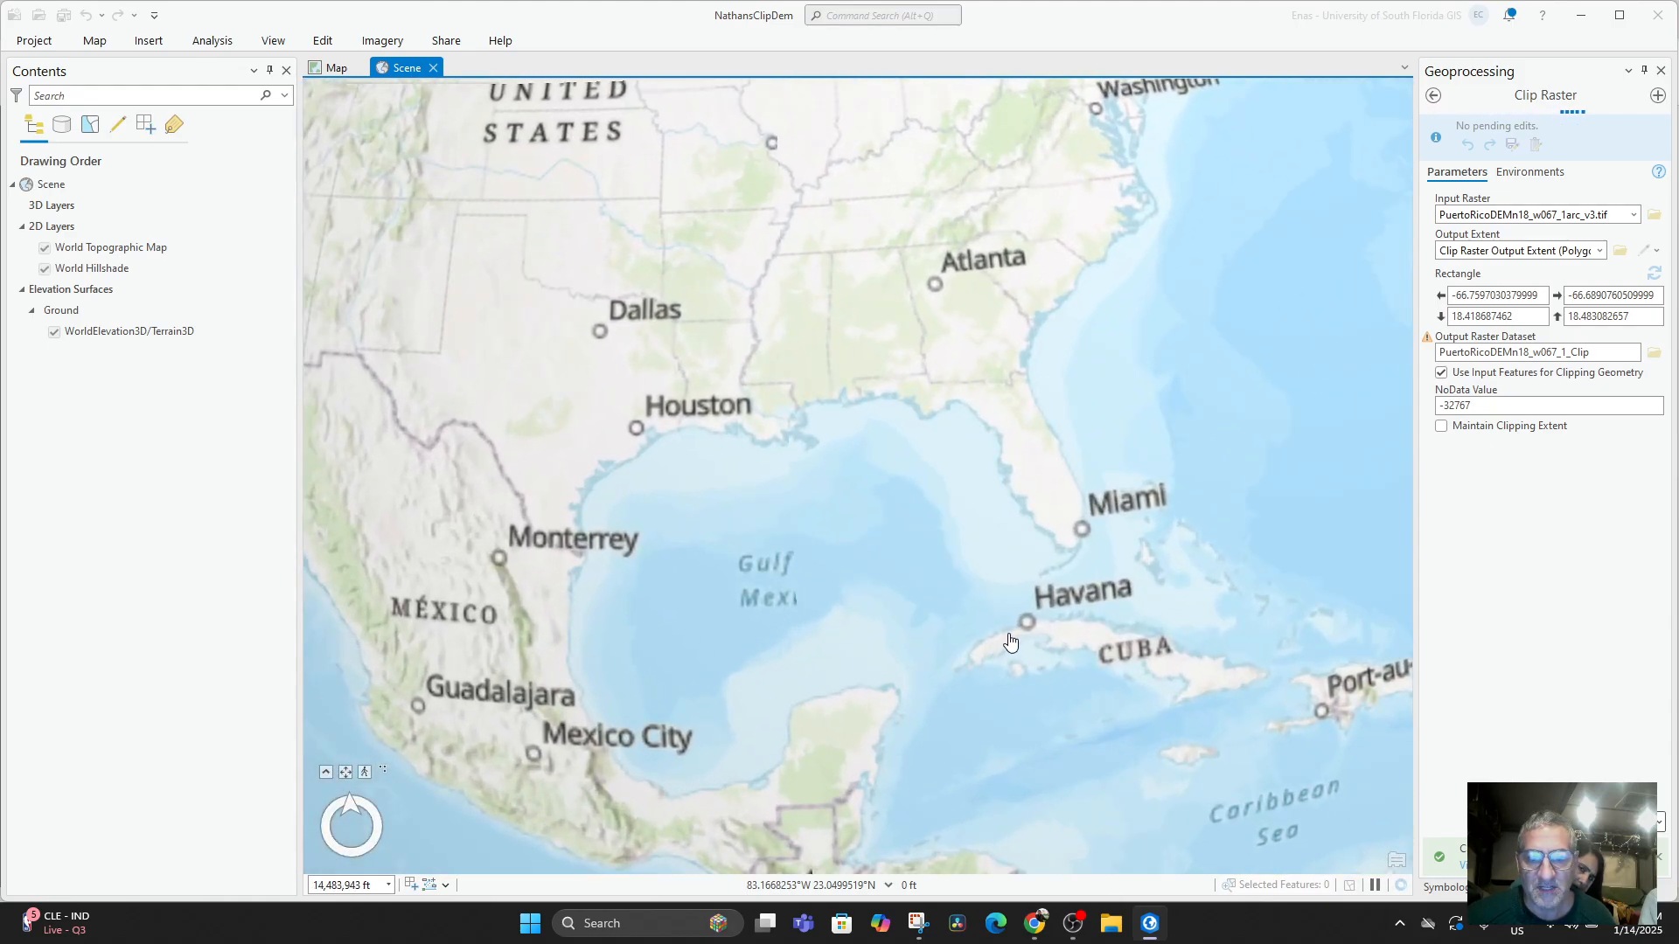
drag(1010, 643, 645, 666)
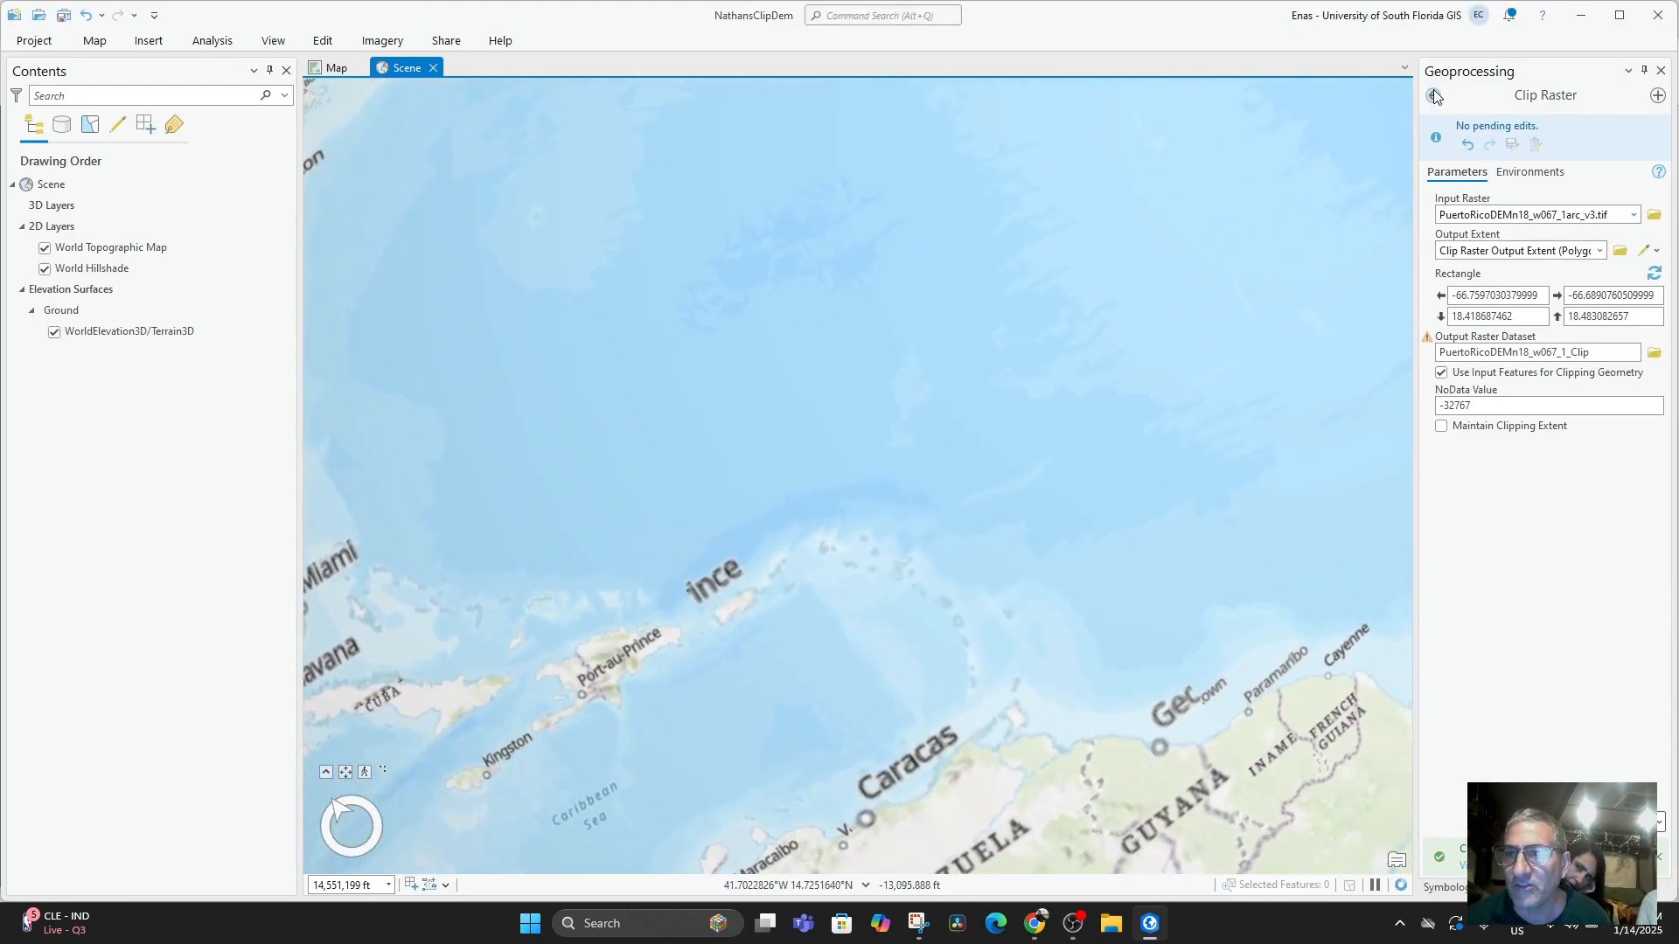
click(1661, 70)
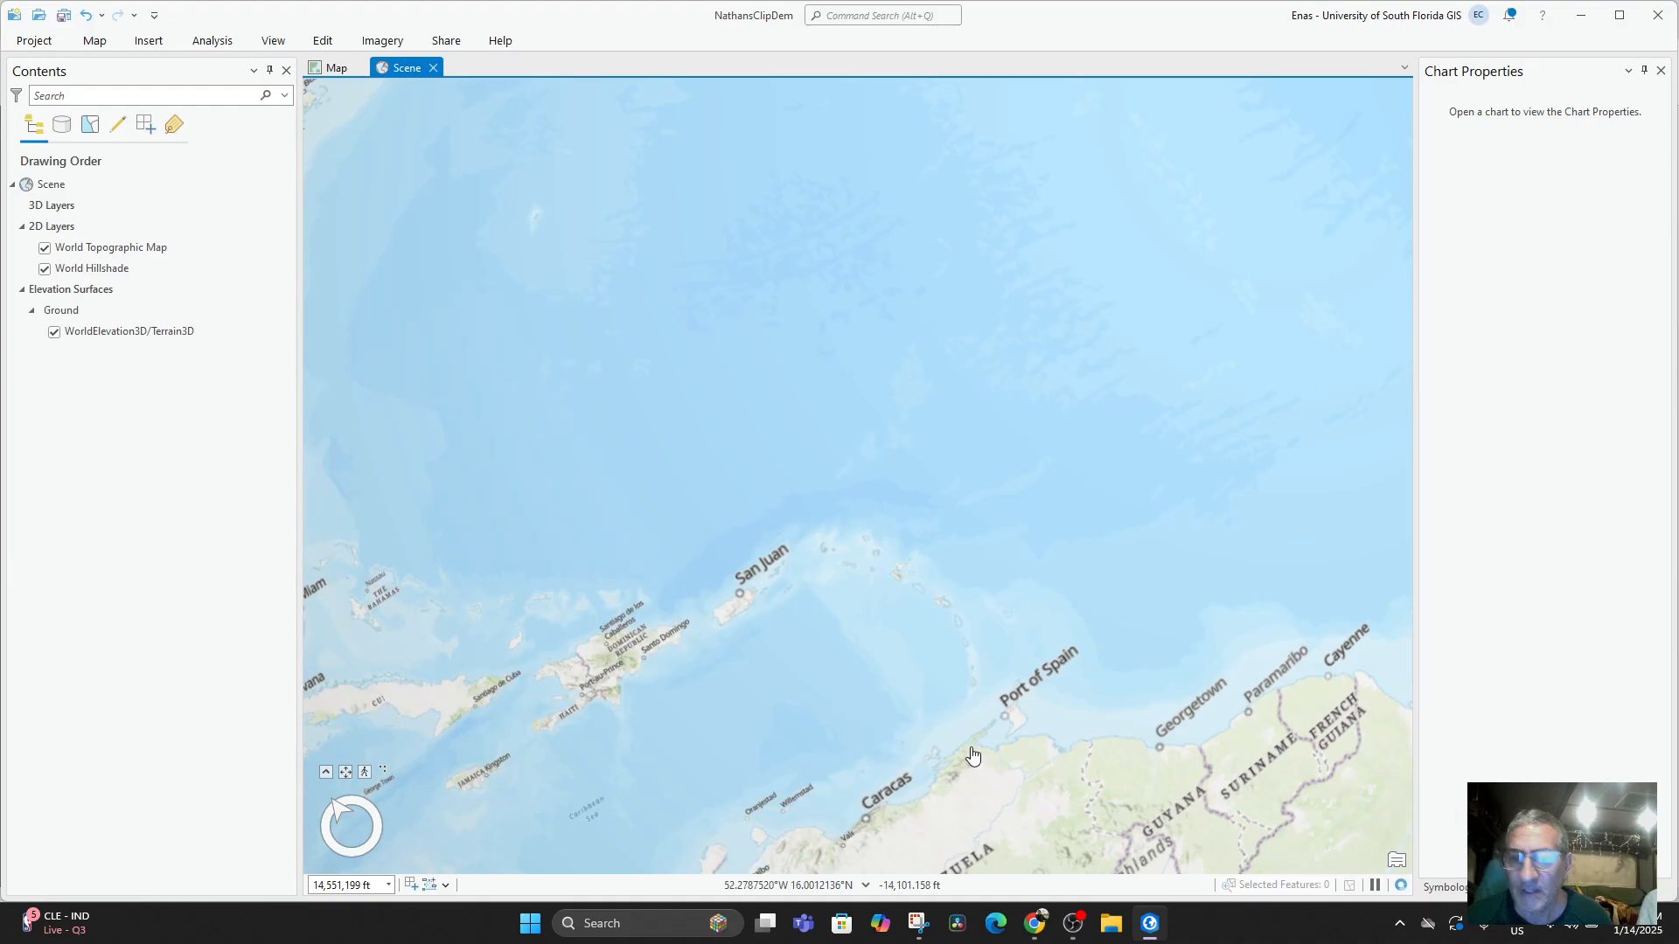
Examine the global scene's terrain over the Caribbean and northern South America from tilted and closer views.
drag(974, 758, 1046, 341)
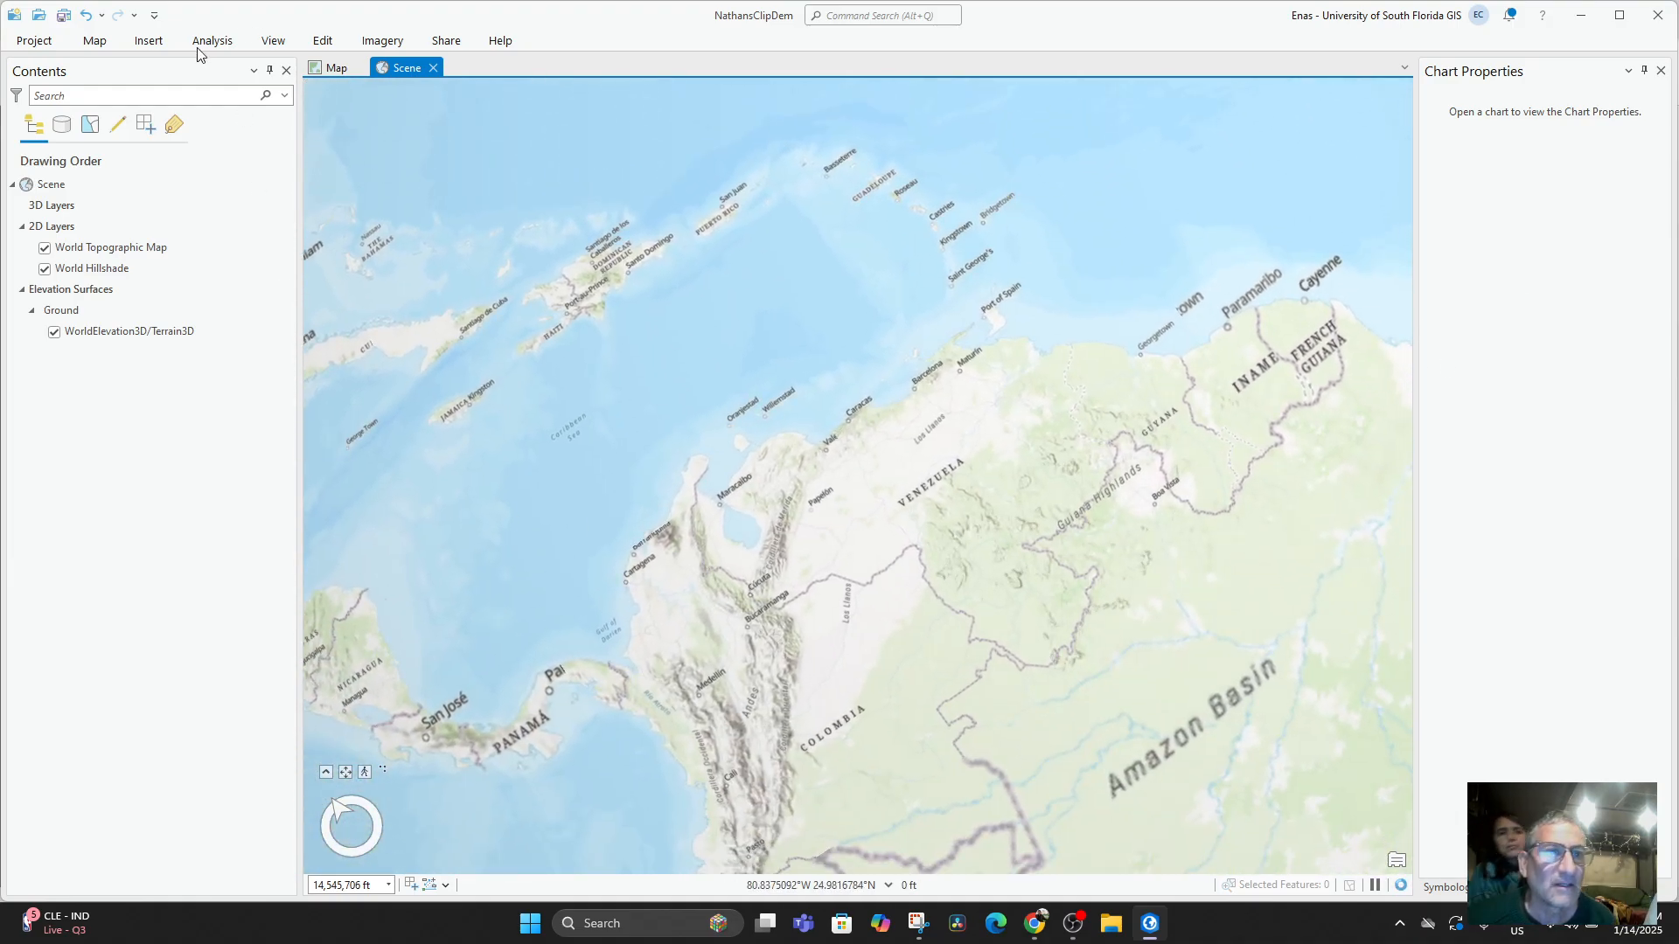
click(335, 69)
click(402, 68)
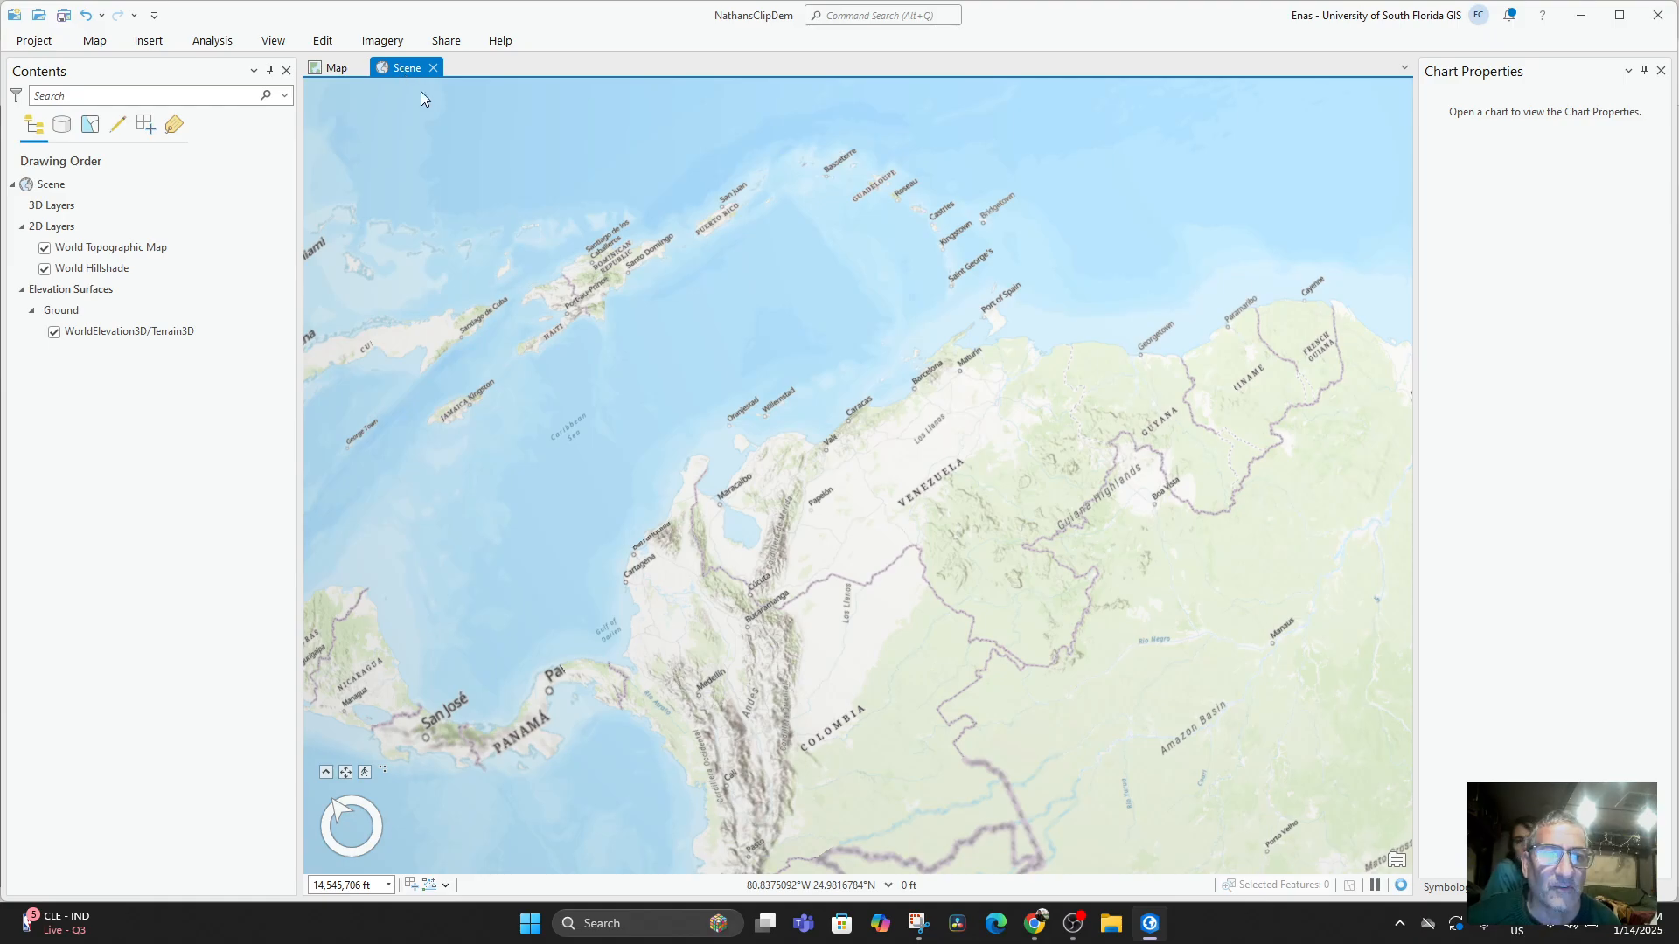
drag(887, 553, 841, 284)
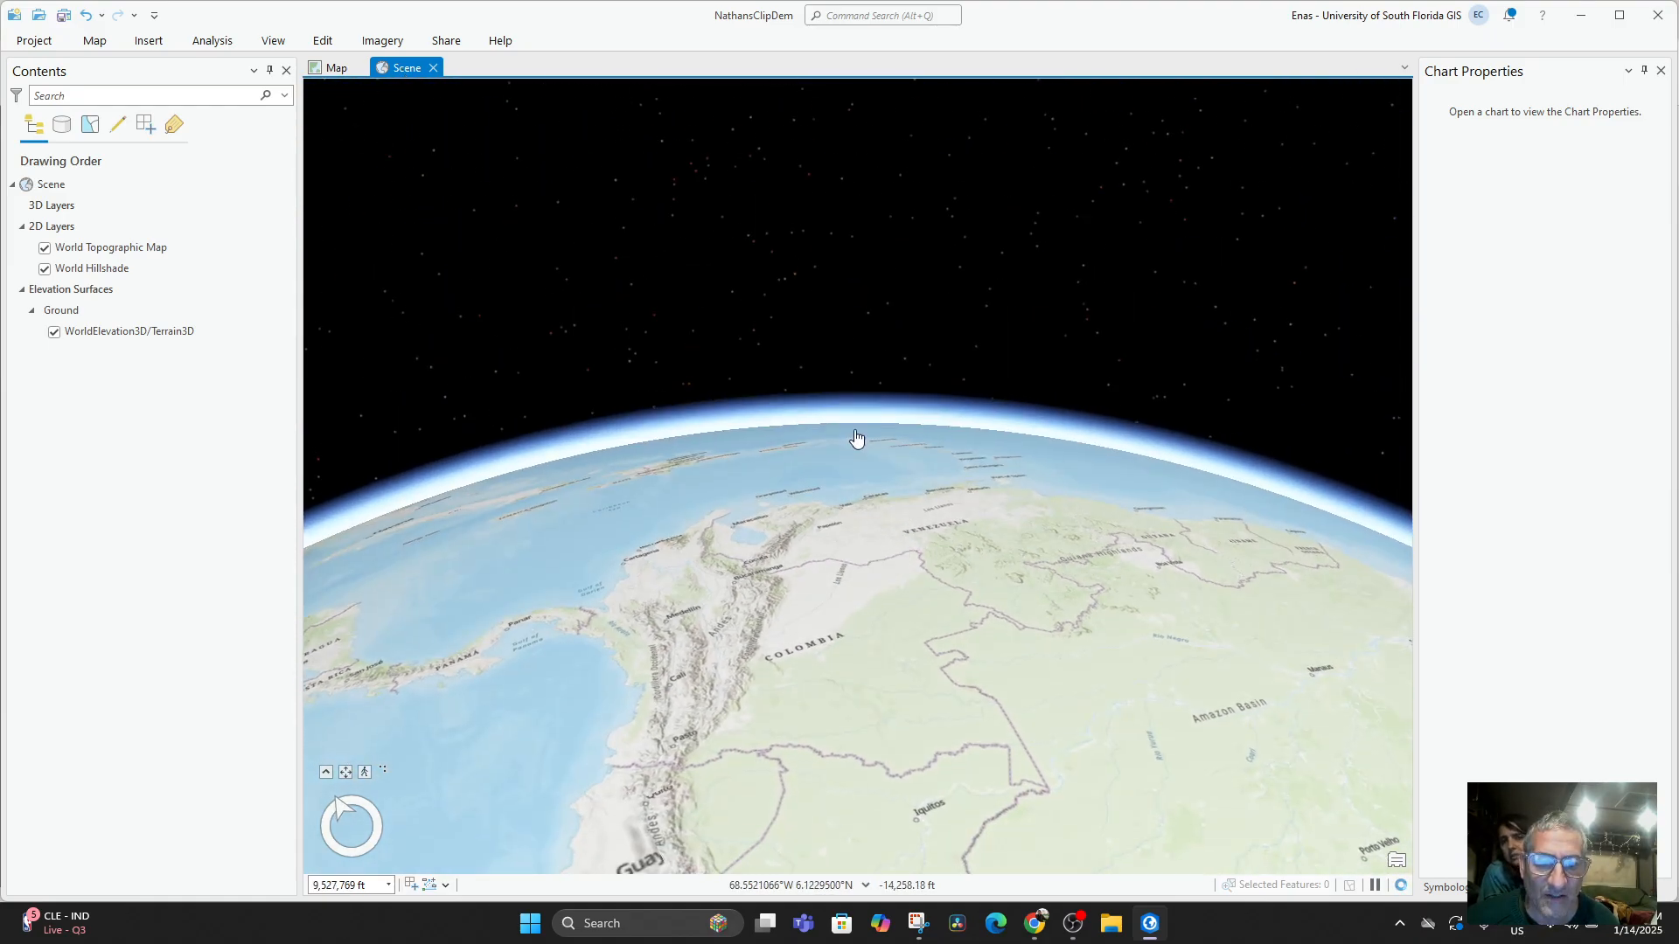
scroll(856, 437, up, 4)
scroll(750, 669, up, 4)
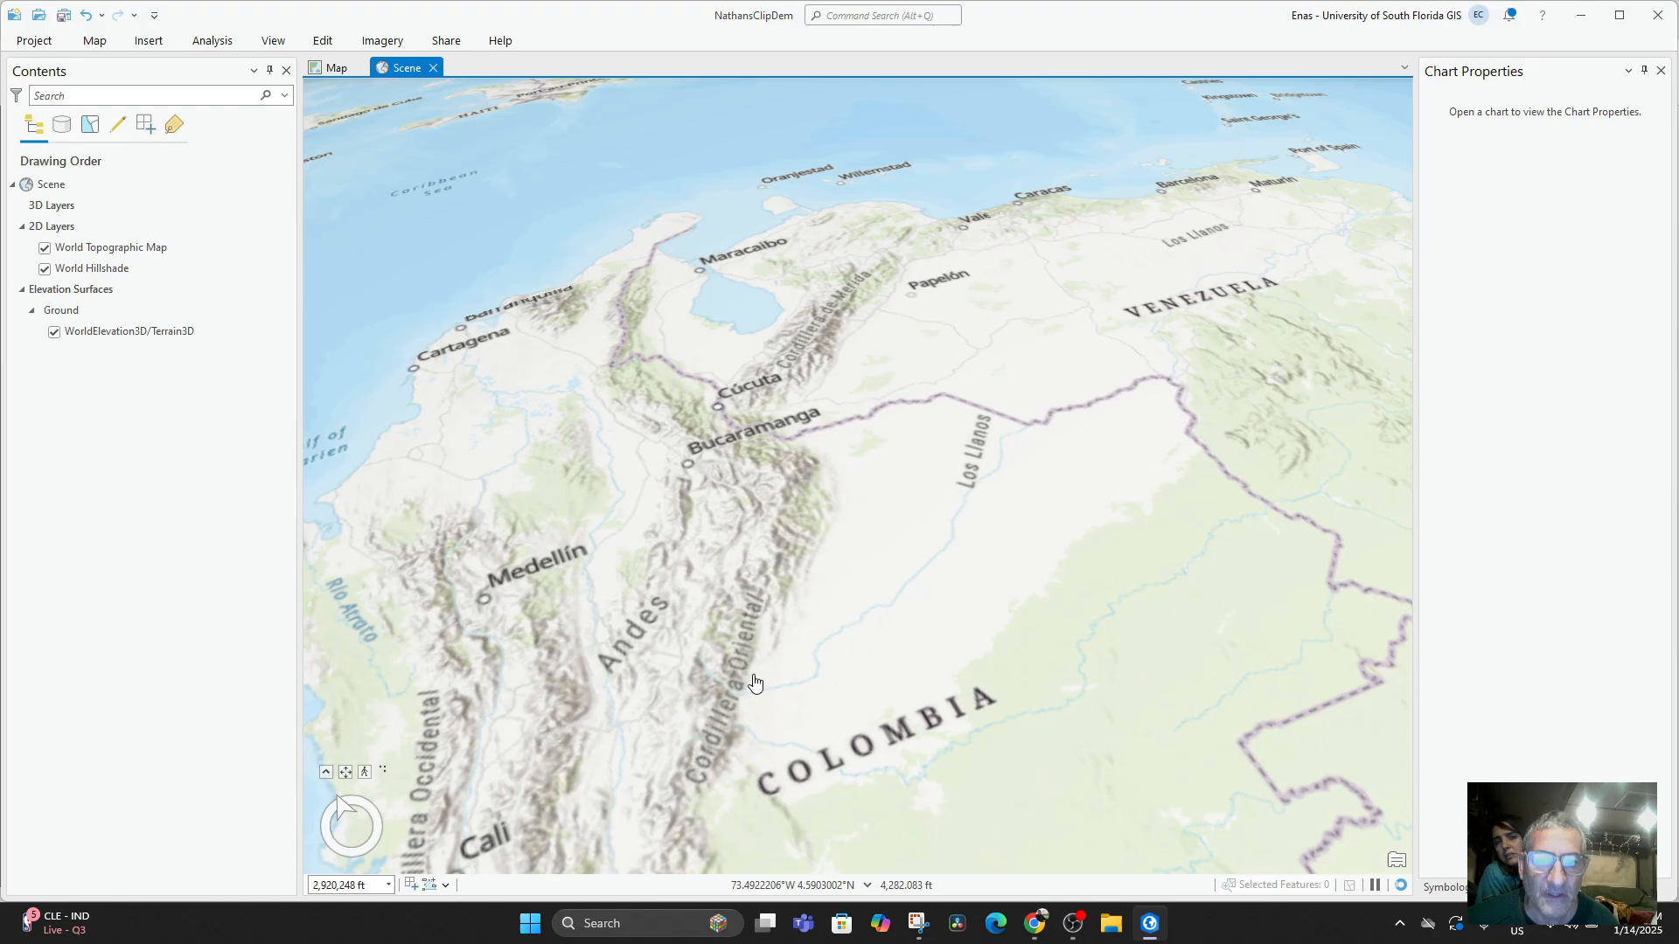
scroll(702, 538, down, 7)
drag(717, 464, 690, 442)
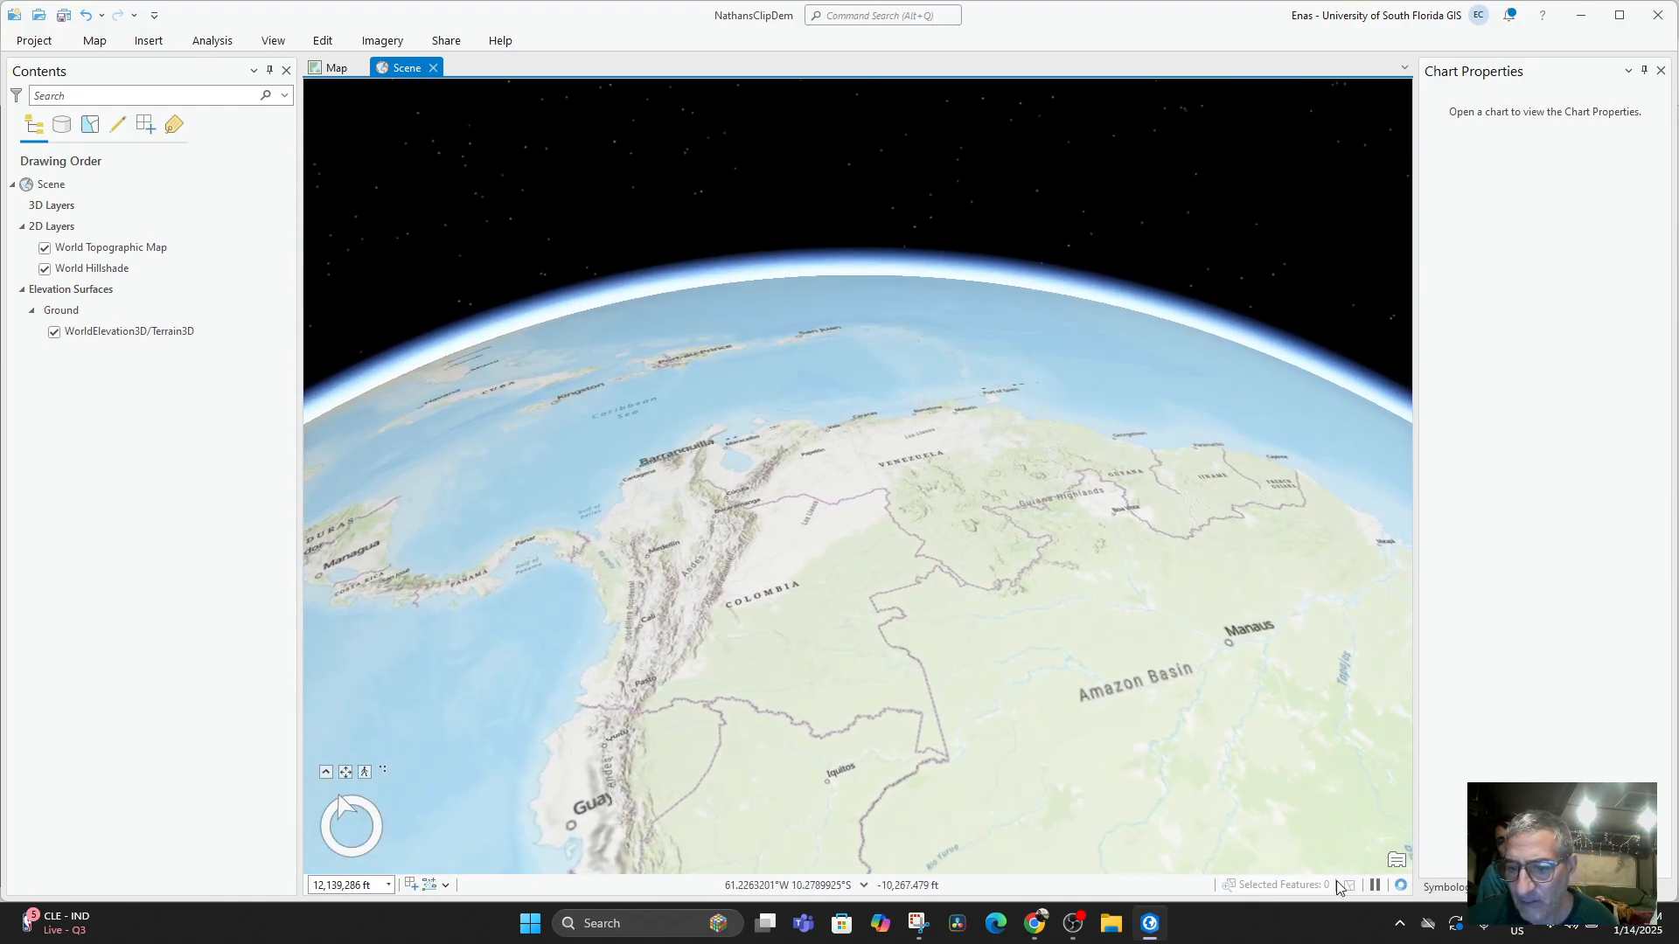
scroll(507, 480, down, 2)
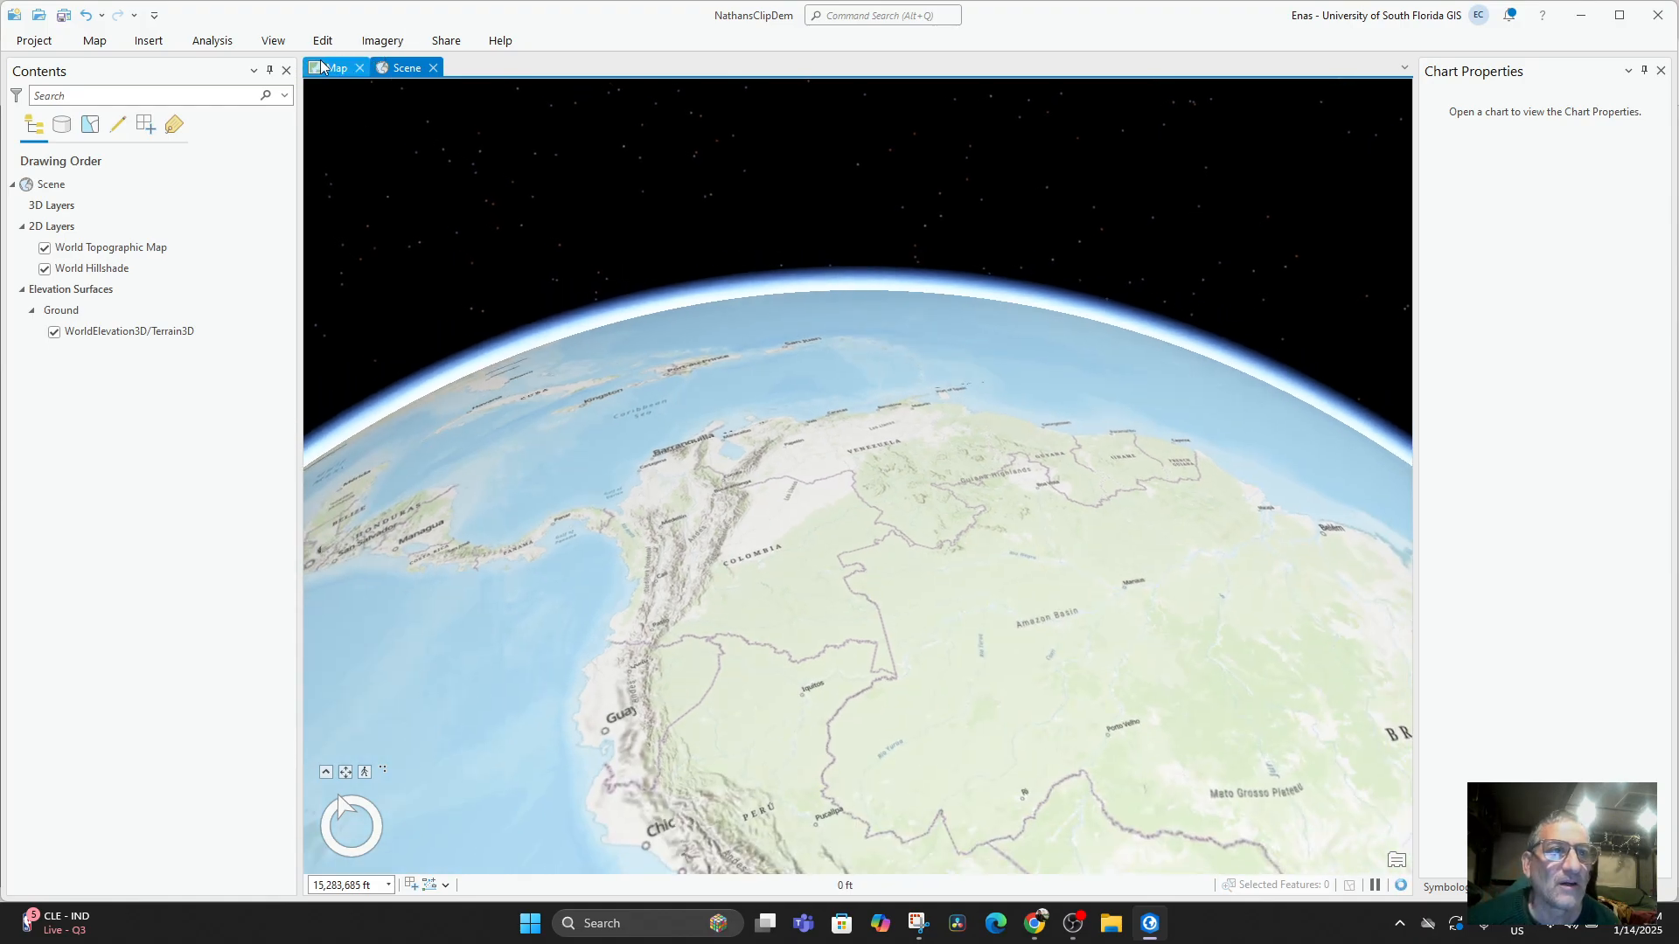
click(34, 41)
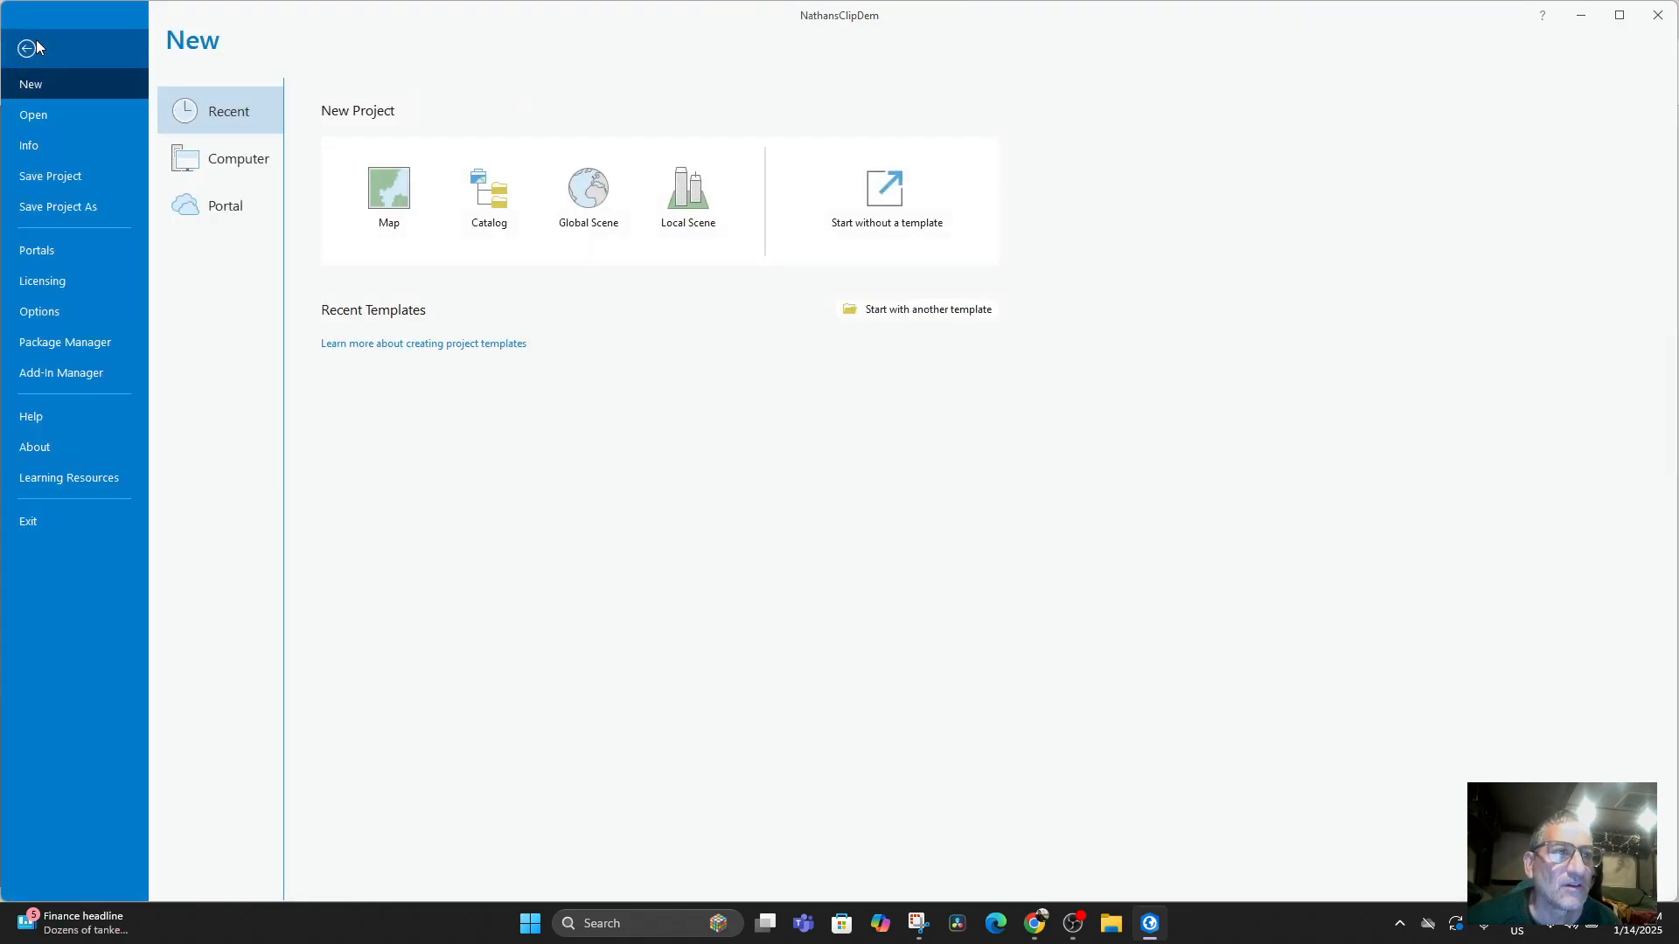
click(42, 41)
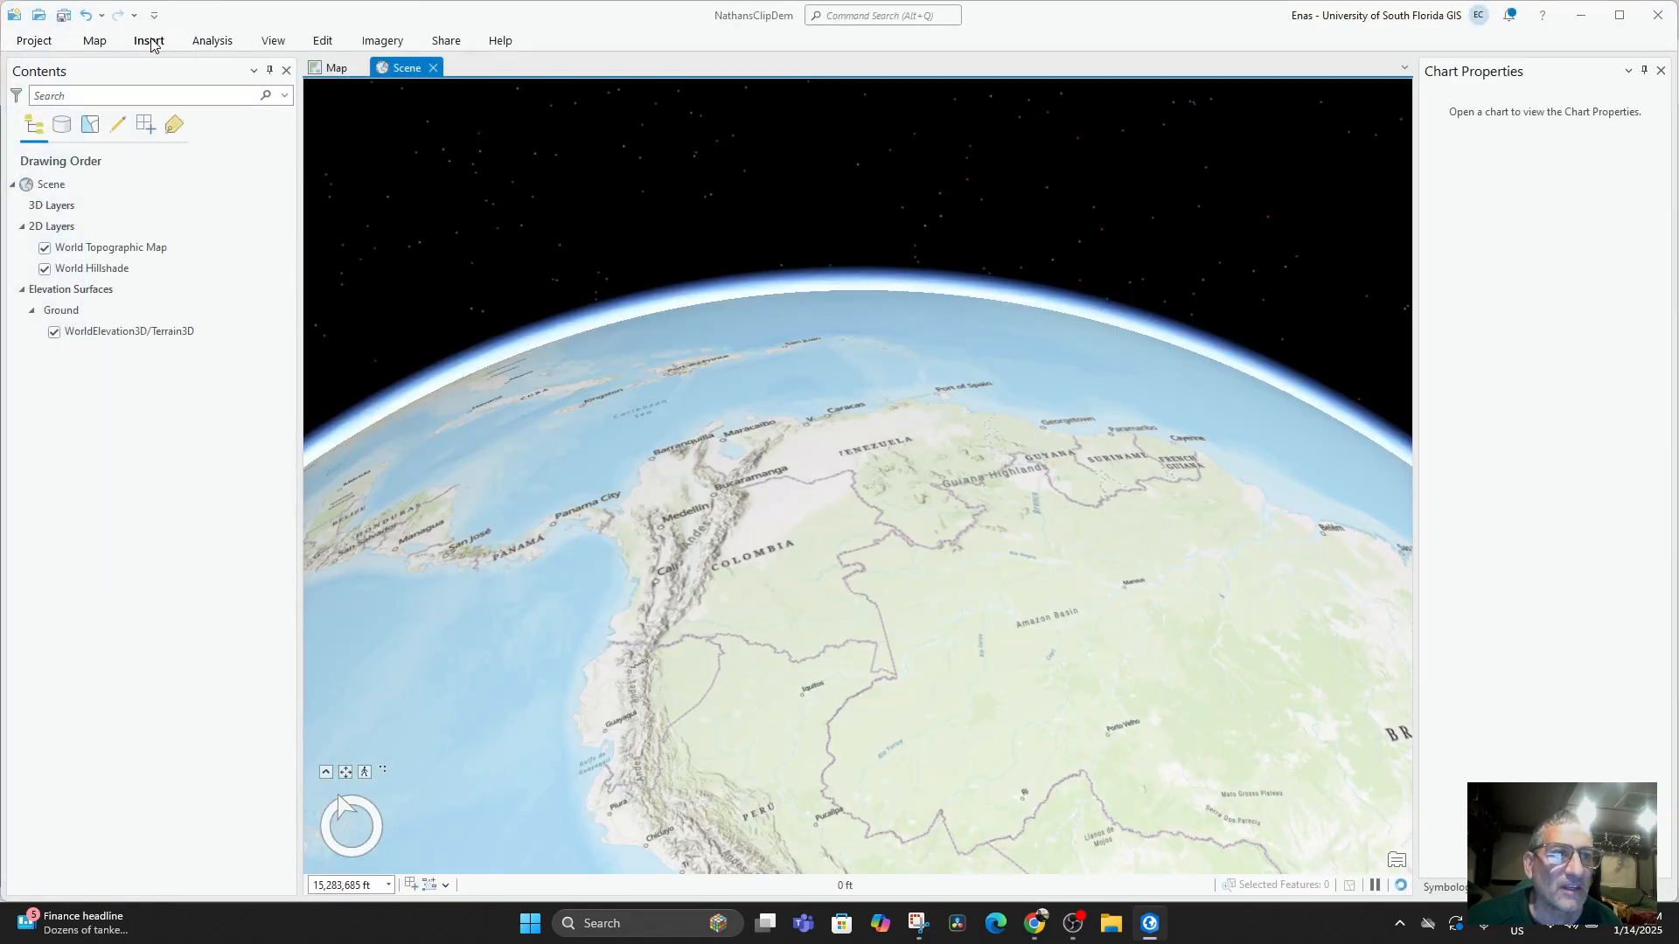
click(149, 41)
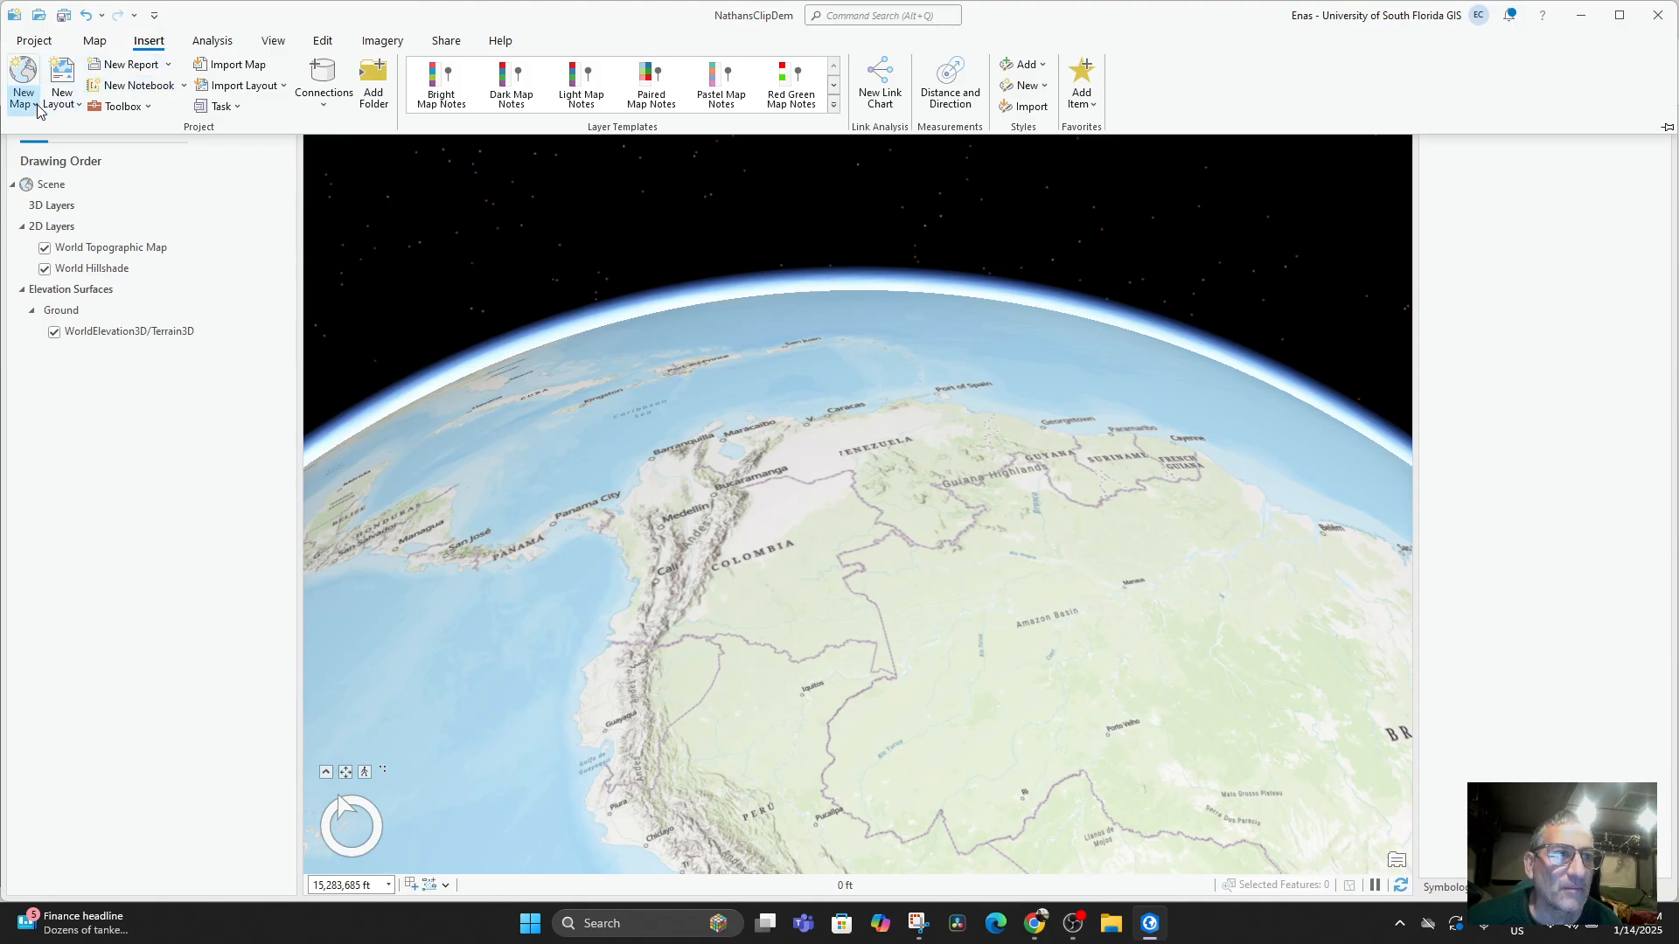
click(81, 105)
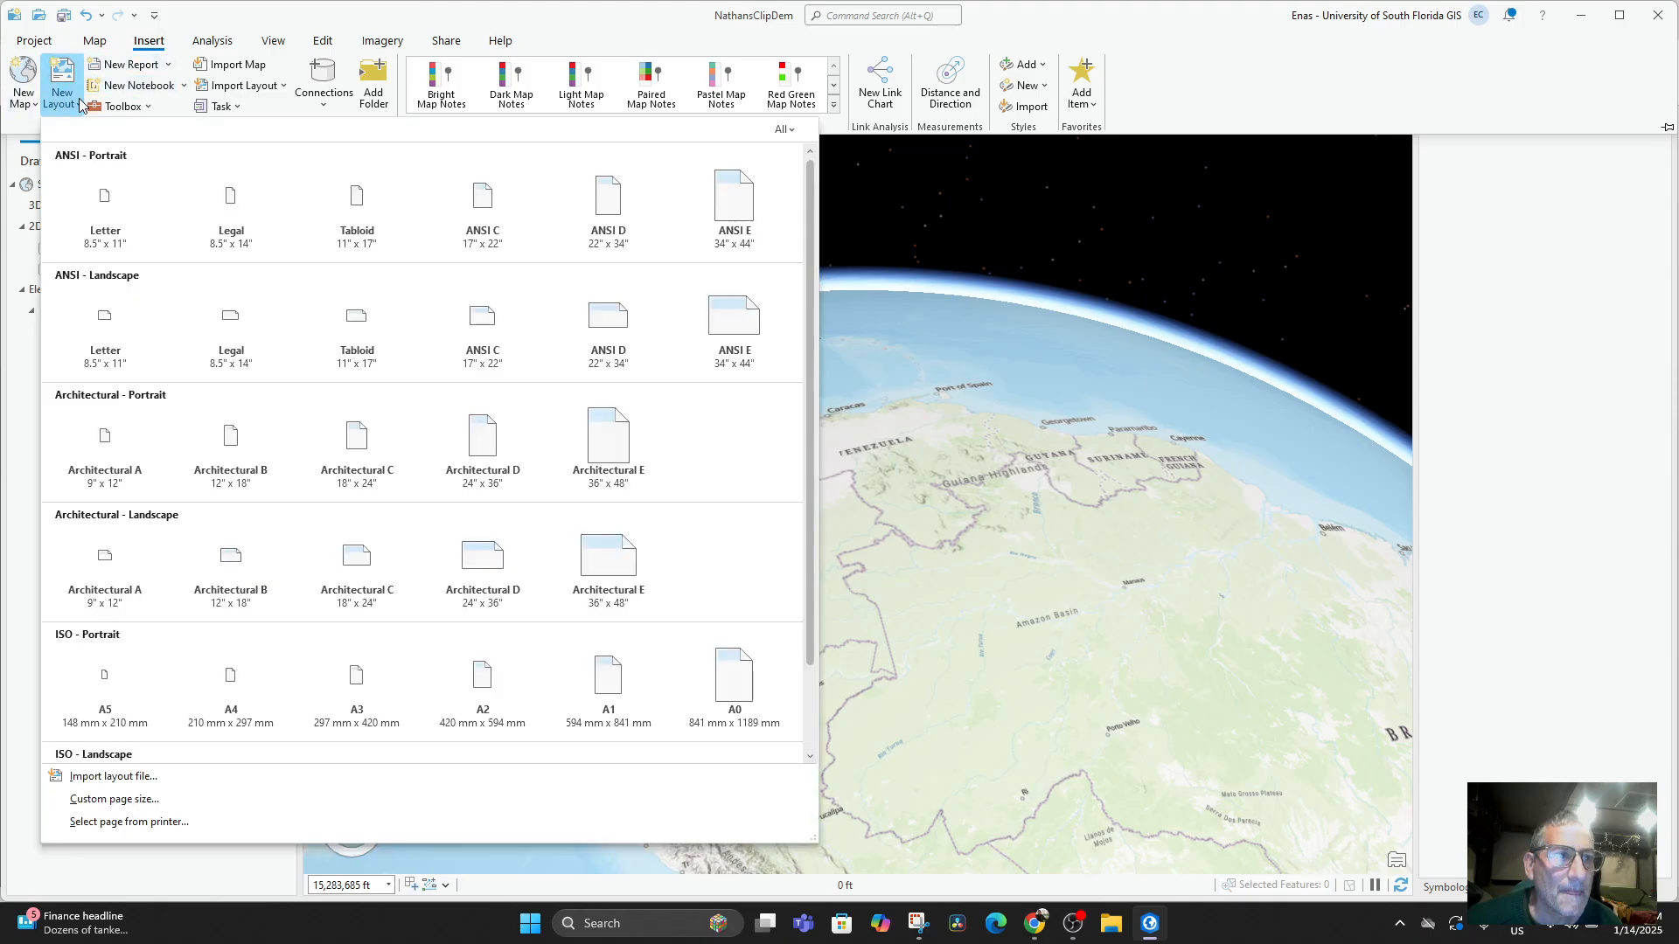
click(206, 16)
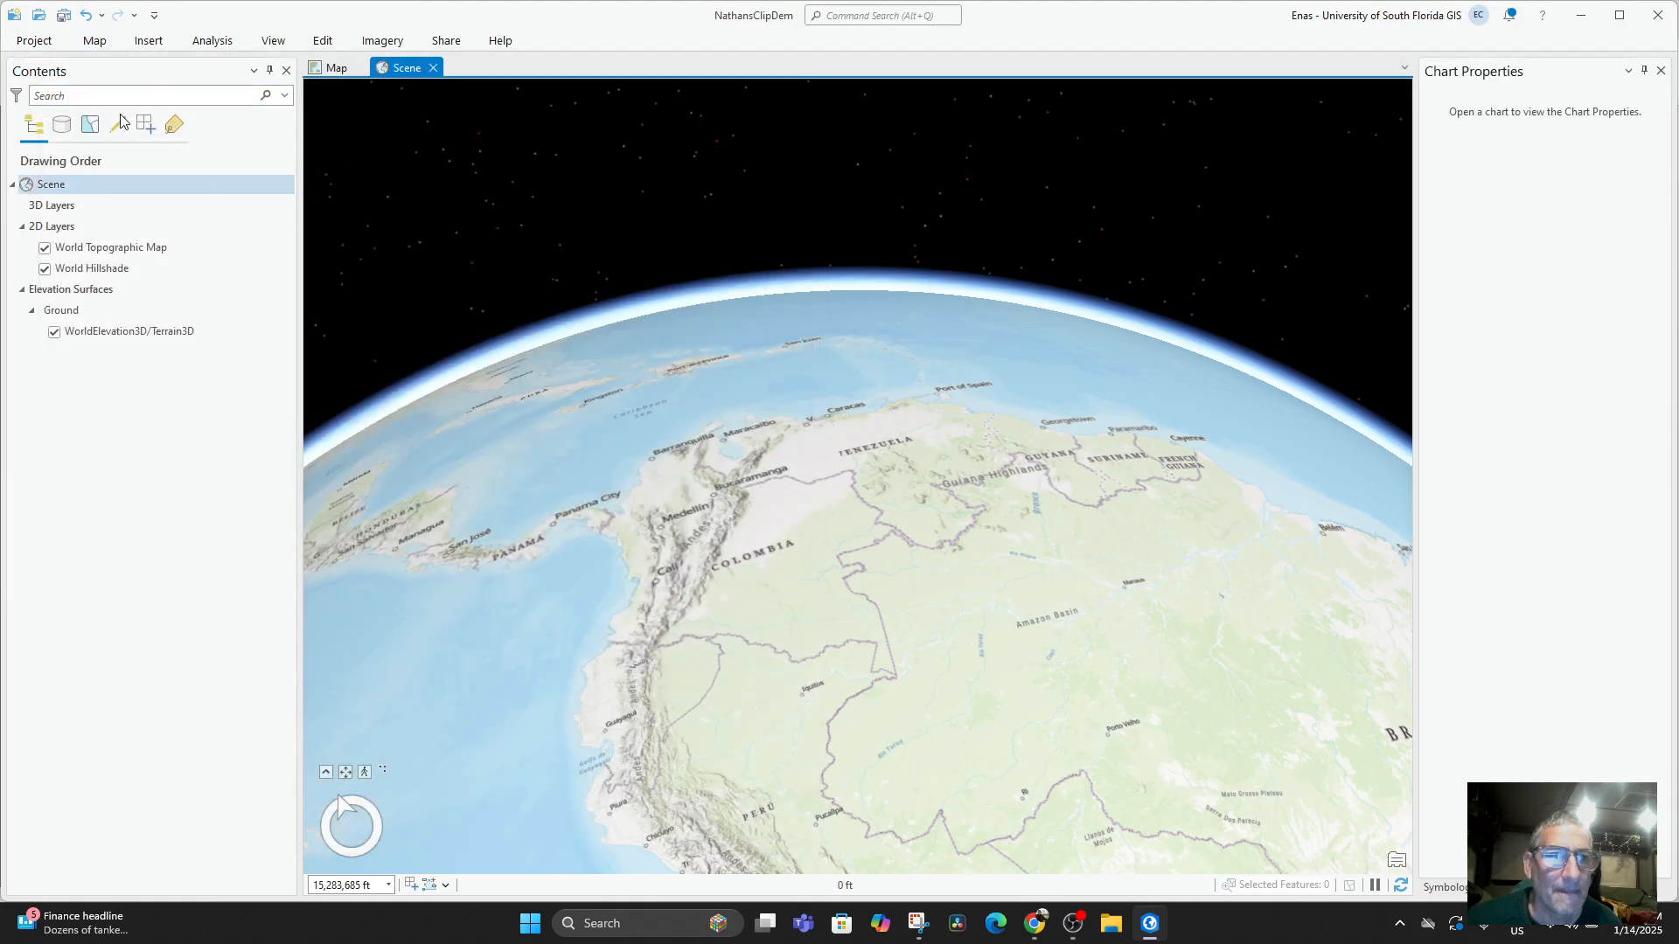
Examine the scene's elevation surface while moving from northern South America across Hispaniola to Puerto Rico.
click(54, 211)
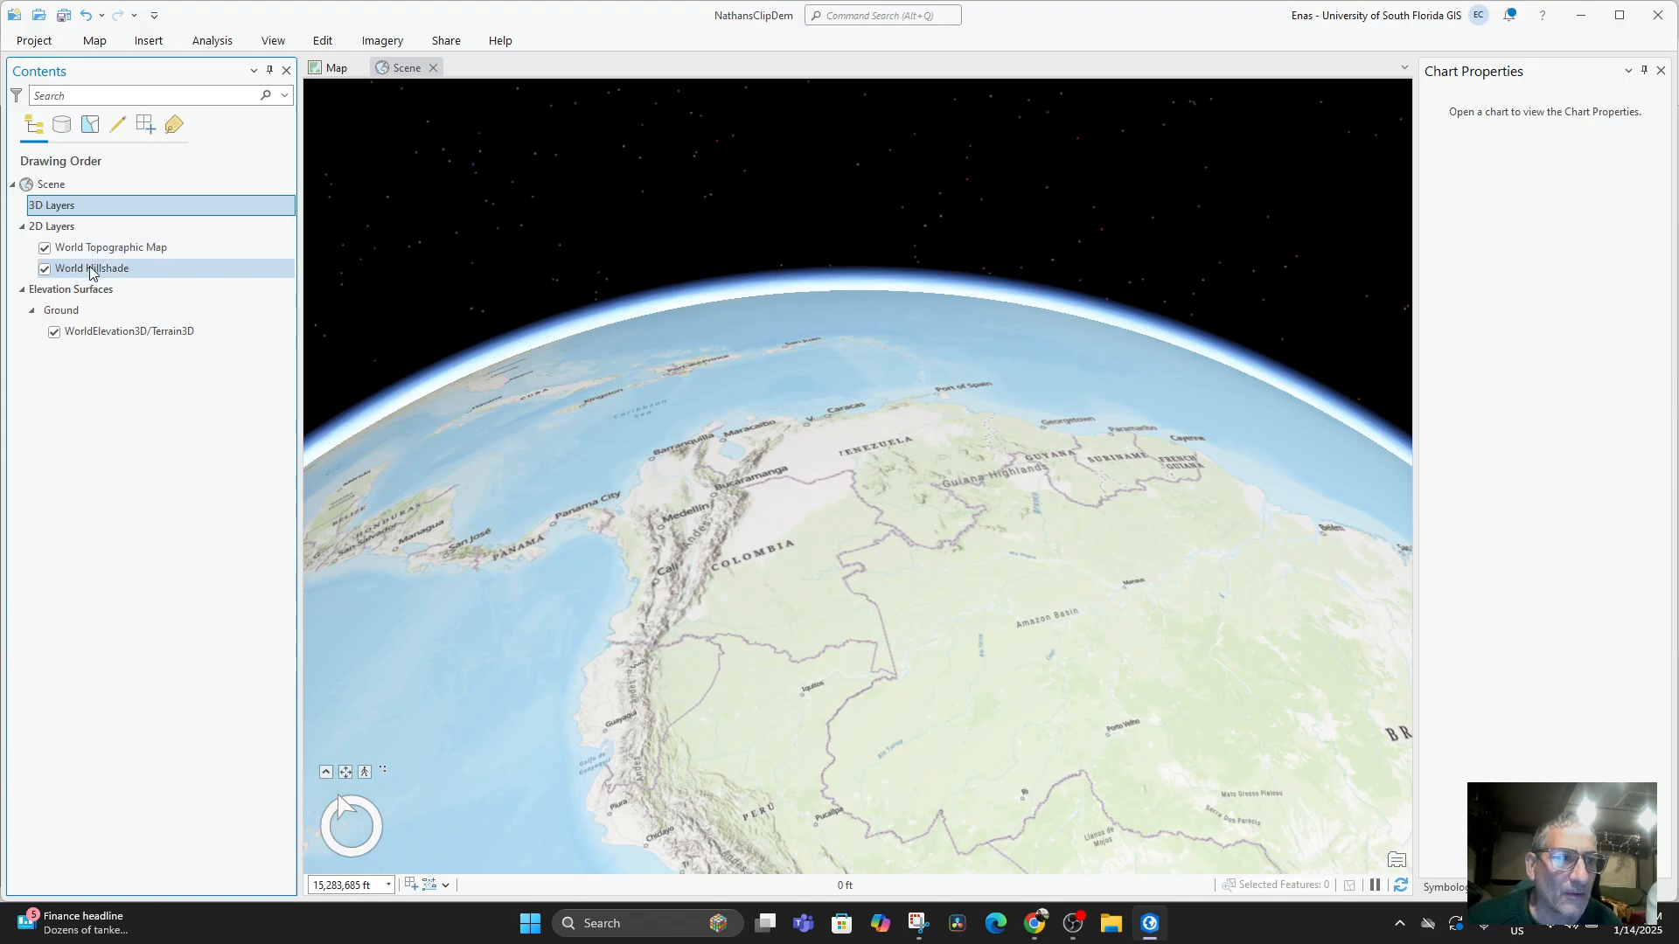
click(107, 333)
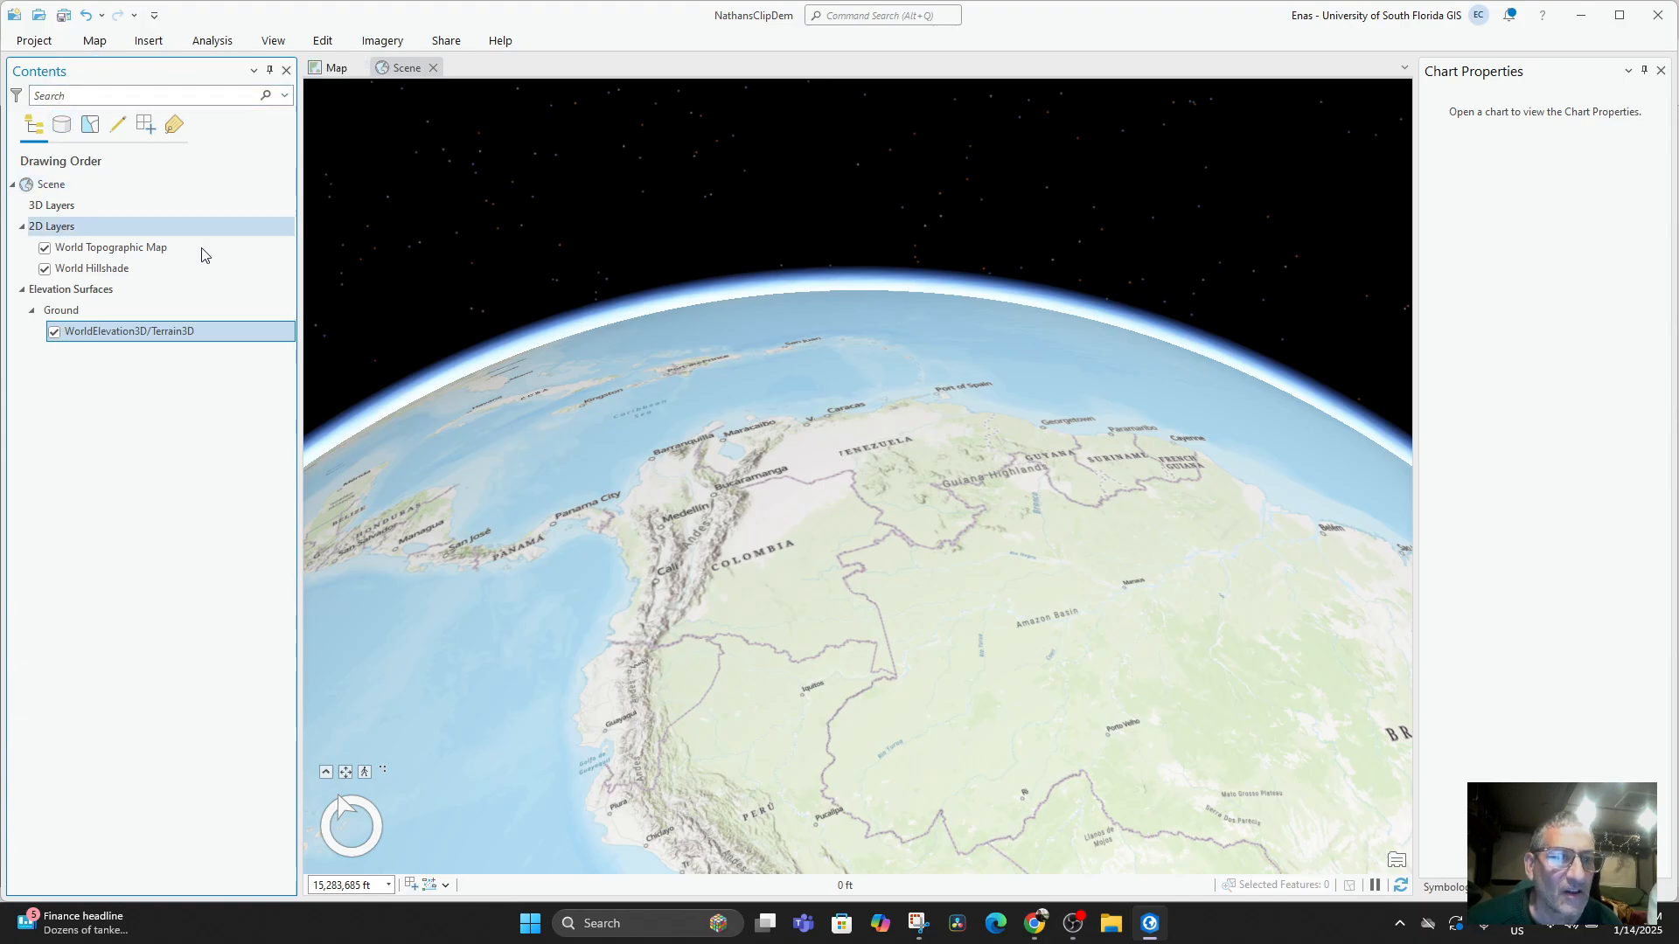
drag(715, 572, 837, 702)
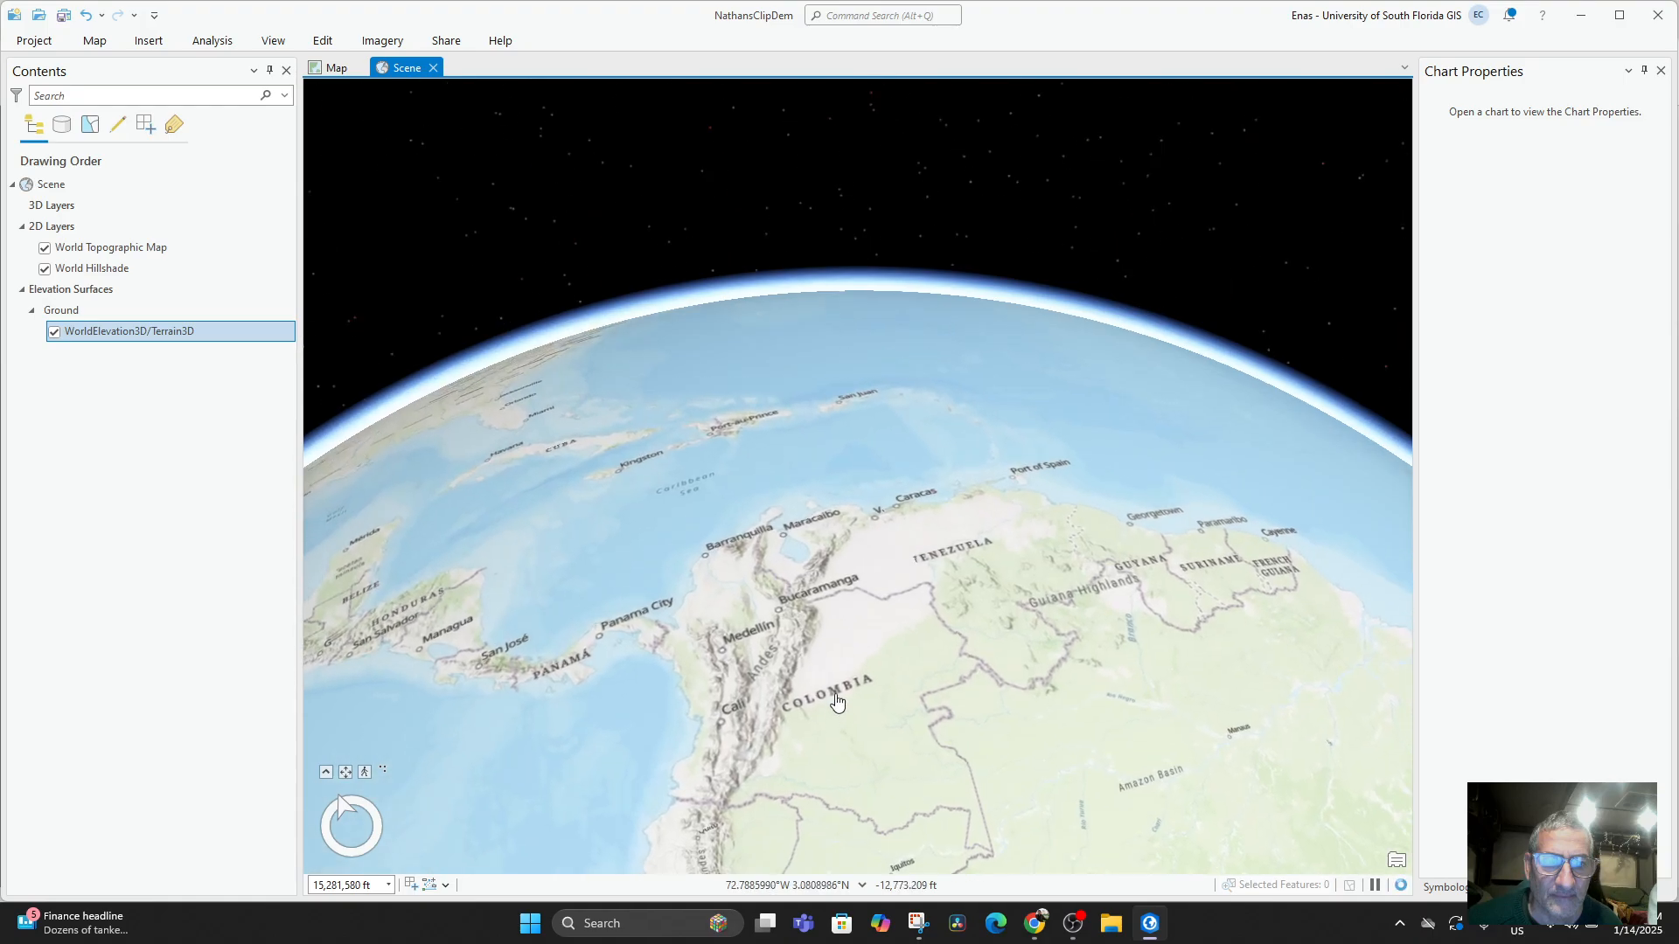
scroll(716, 518, up, 6)
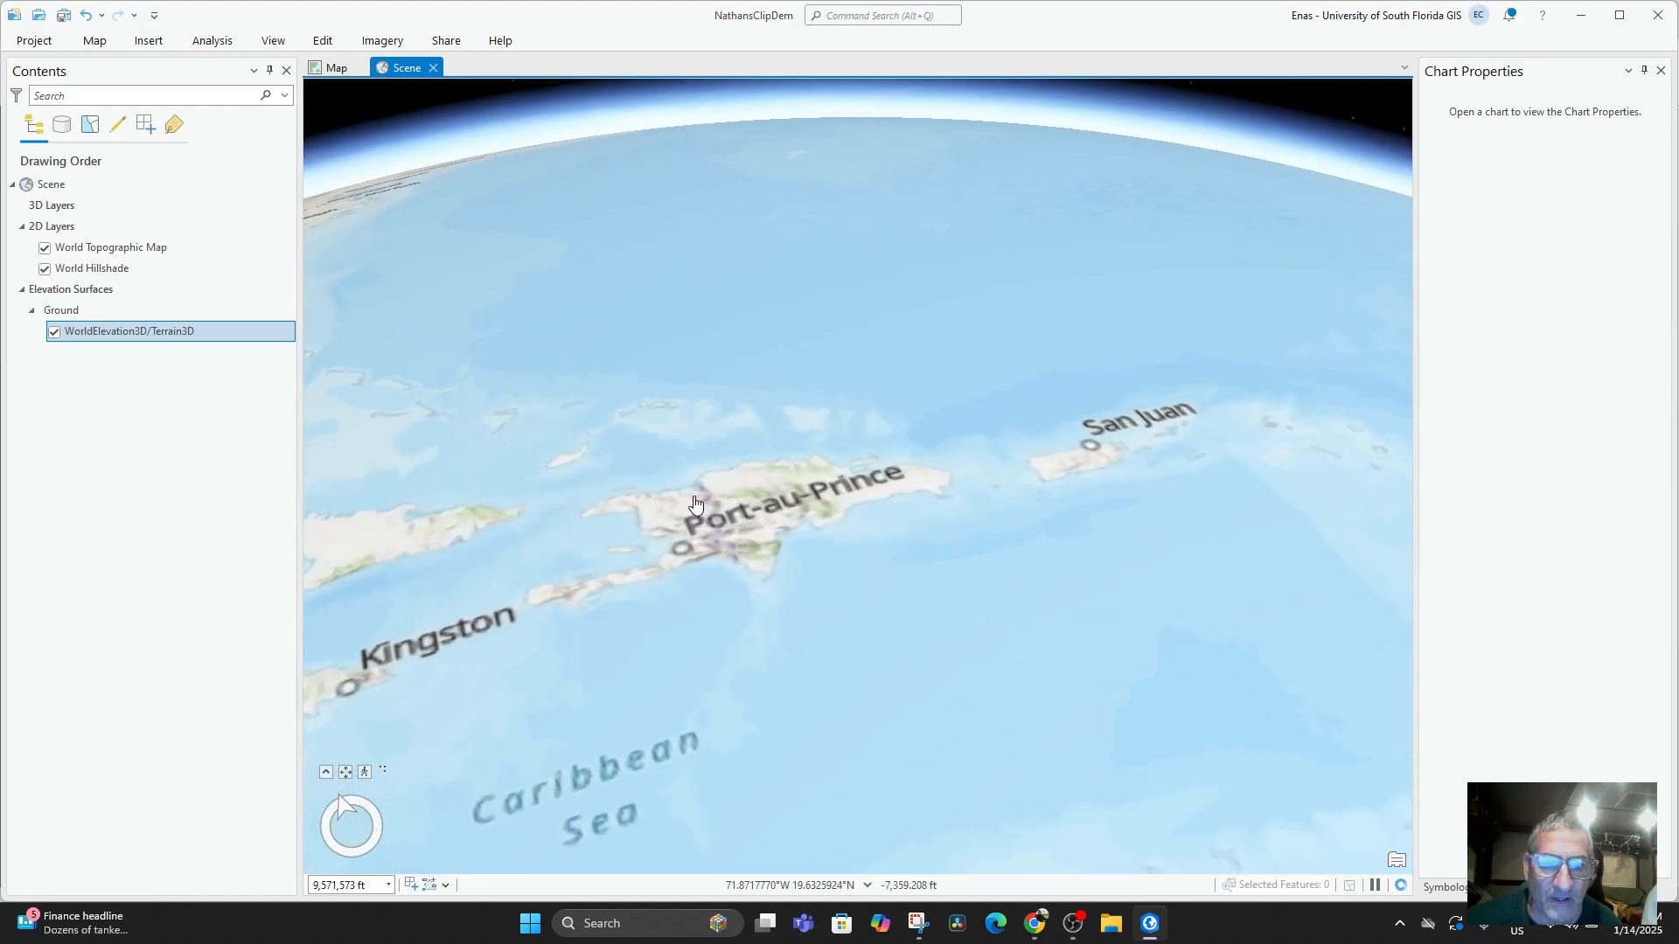
scroll(712, 506, up, 2)
drag(802, 548, 629, 579)
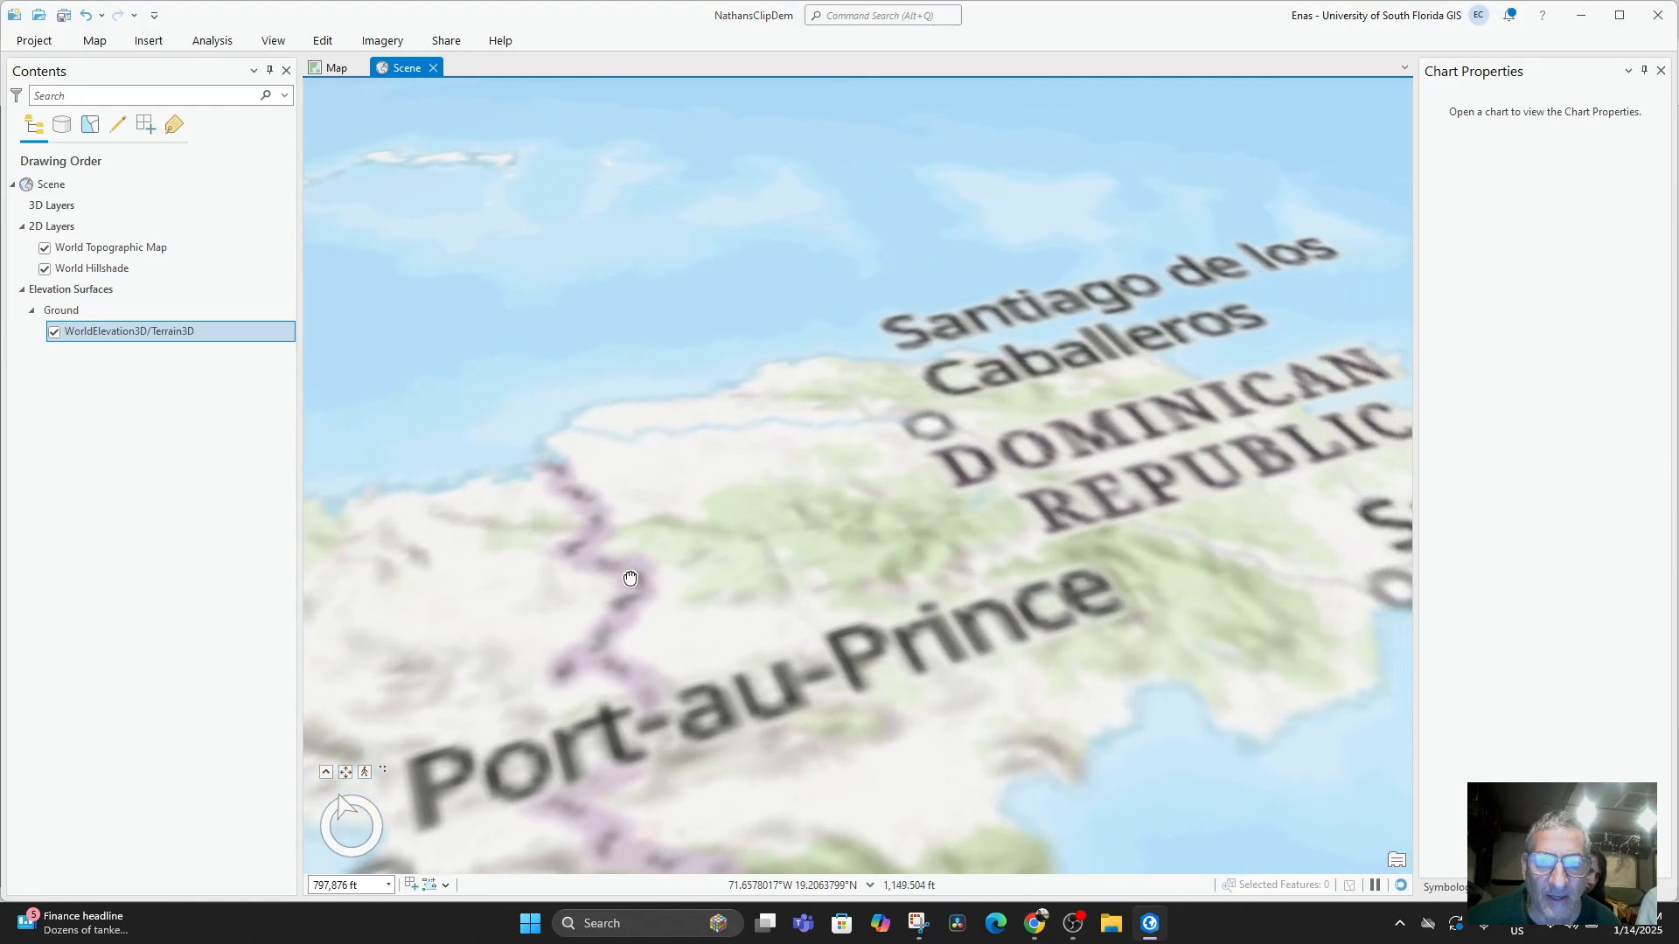
drag(735, 549, 936, 559)
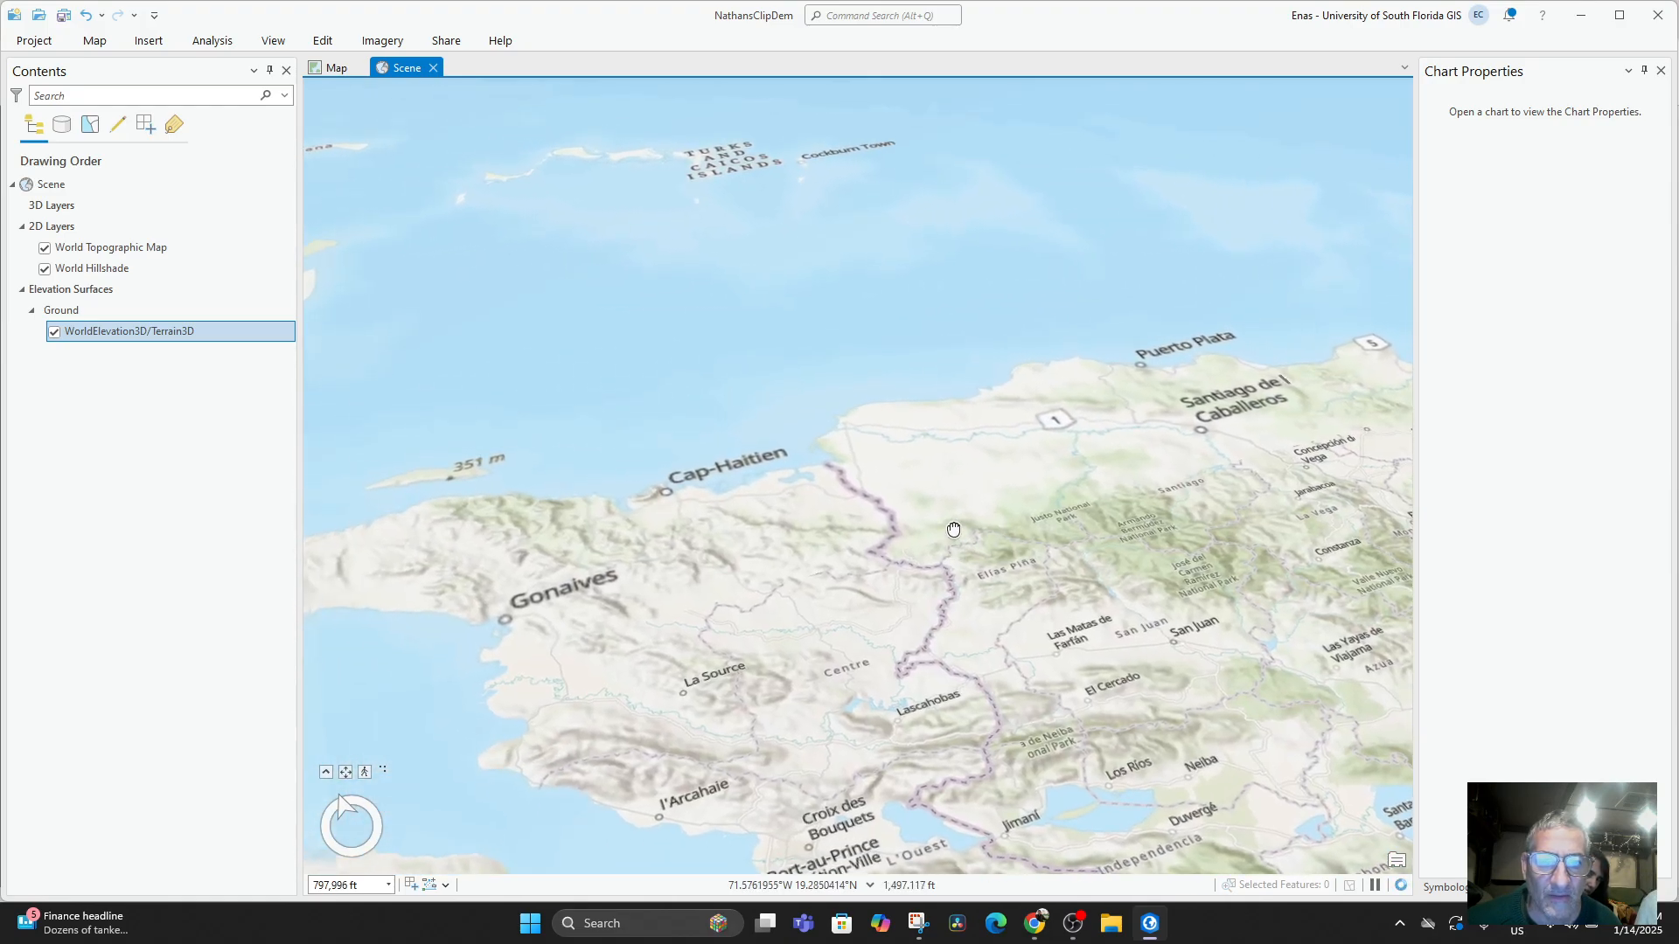
scroll(804, 516, down, 6)
drag(922, 488, 451, 569)
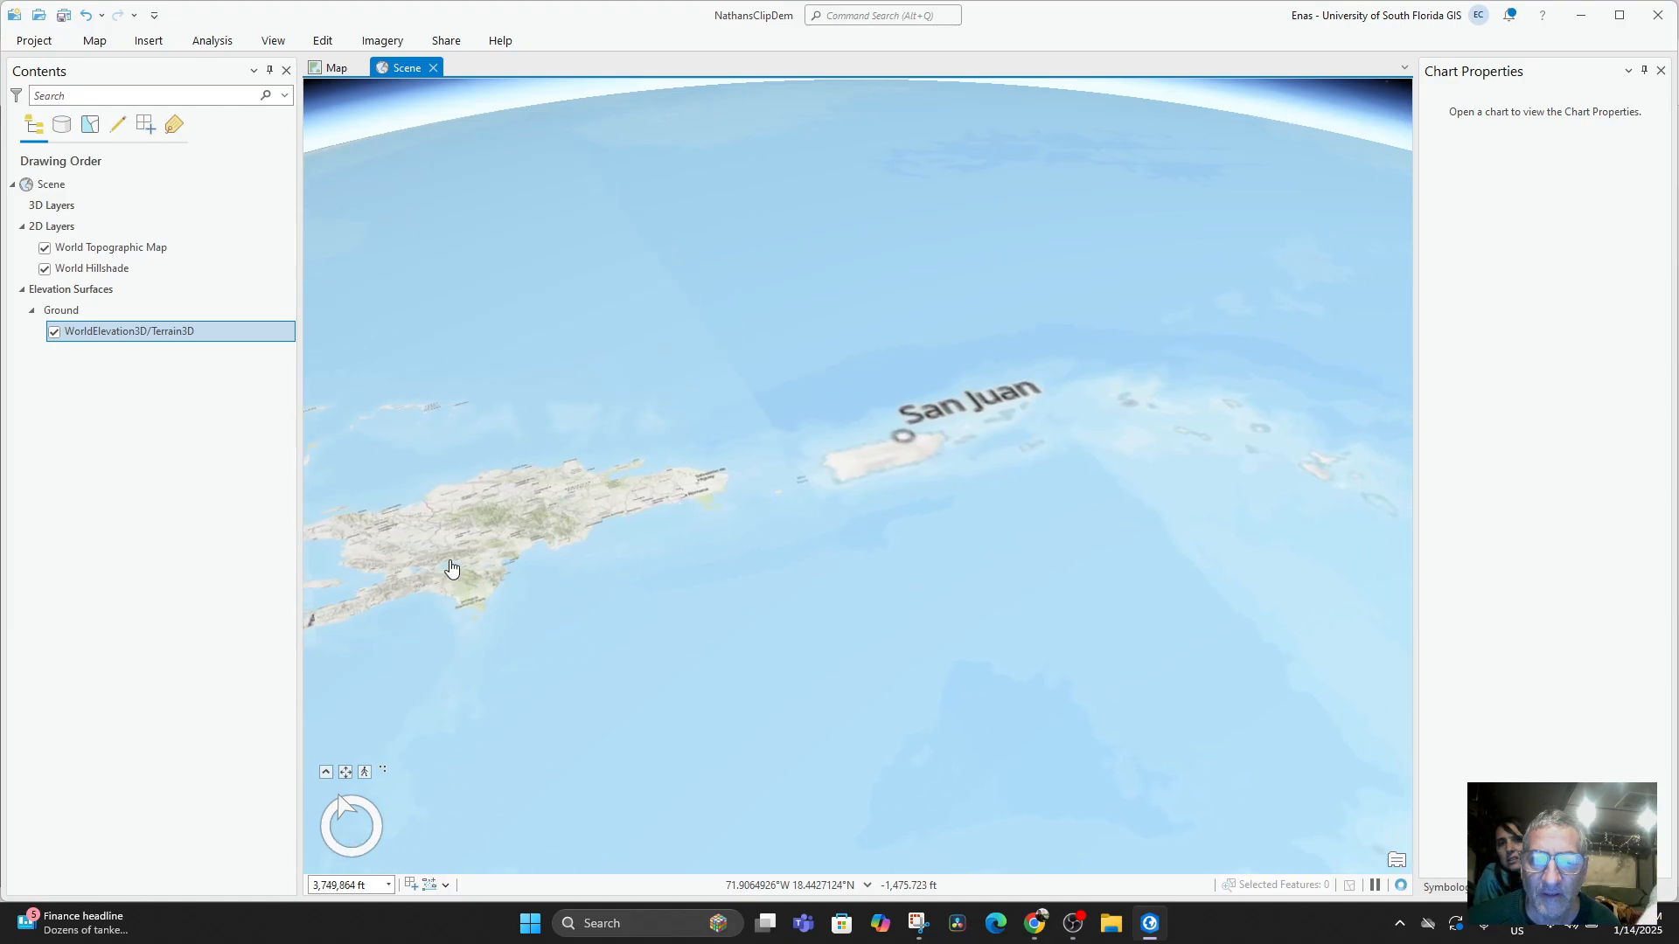
scroll(735, 618, up, 3)
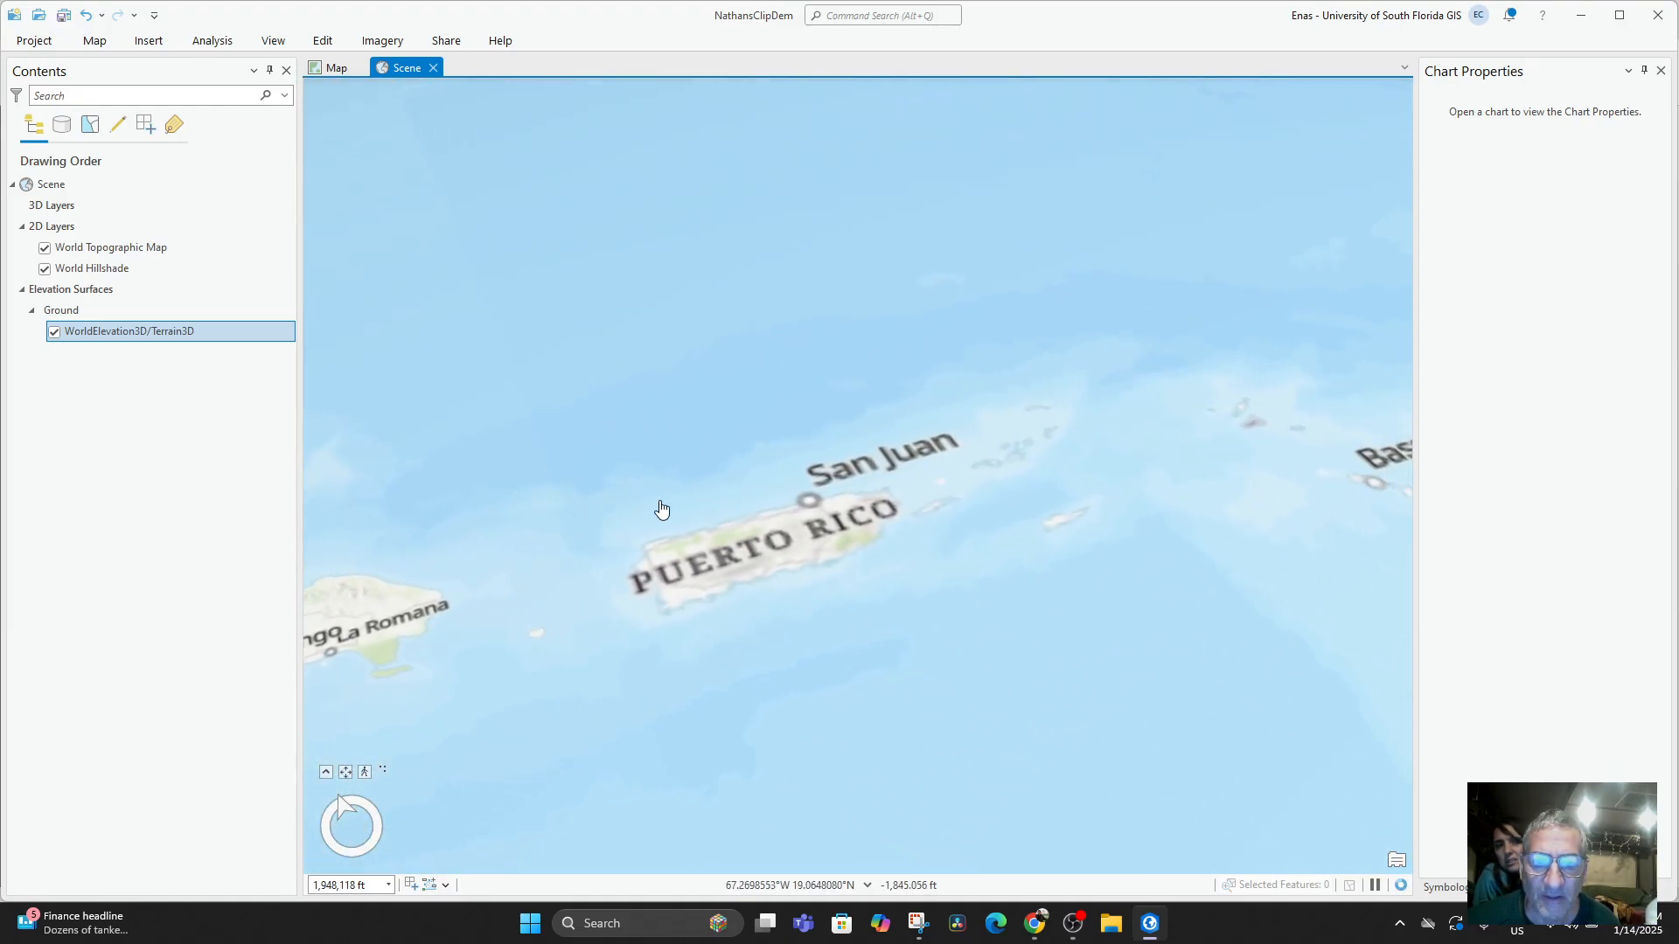
scroll(680, 511, up, 5)
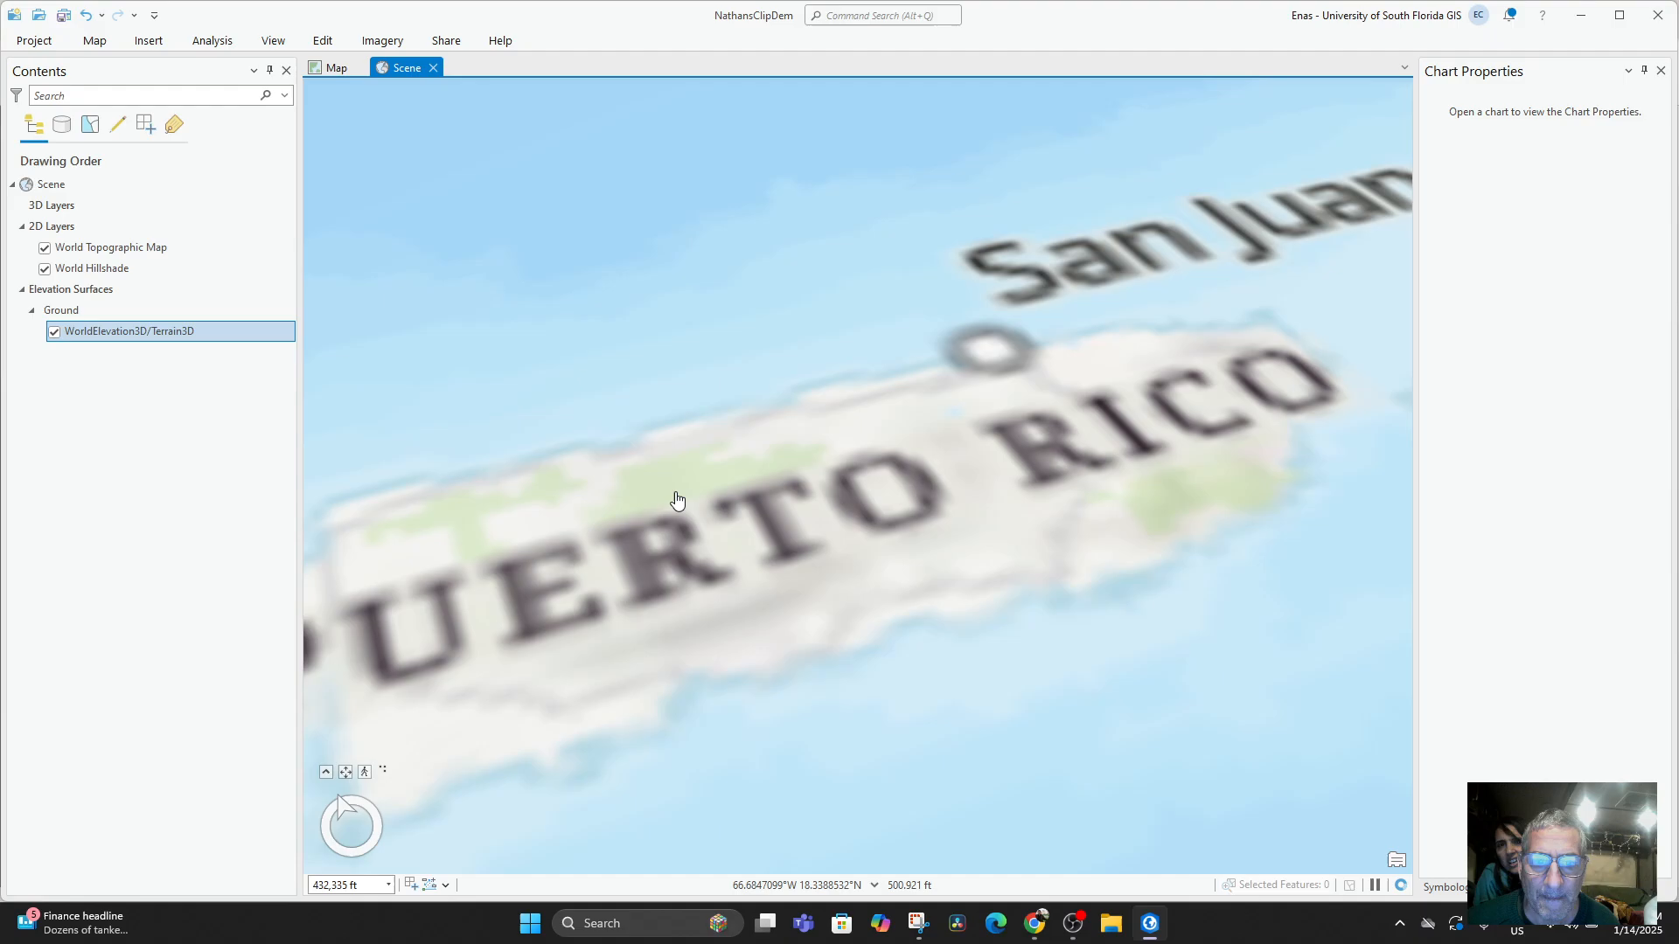
Examine the 3D terrain south of Arecibo in a closer, tilted view that includes the coastline.
scroll(699, 500, up, 3)
drag(746, 502, 798, 427)
scroll(746, 548, up, 3)
scroll(799, 428, up, 6)
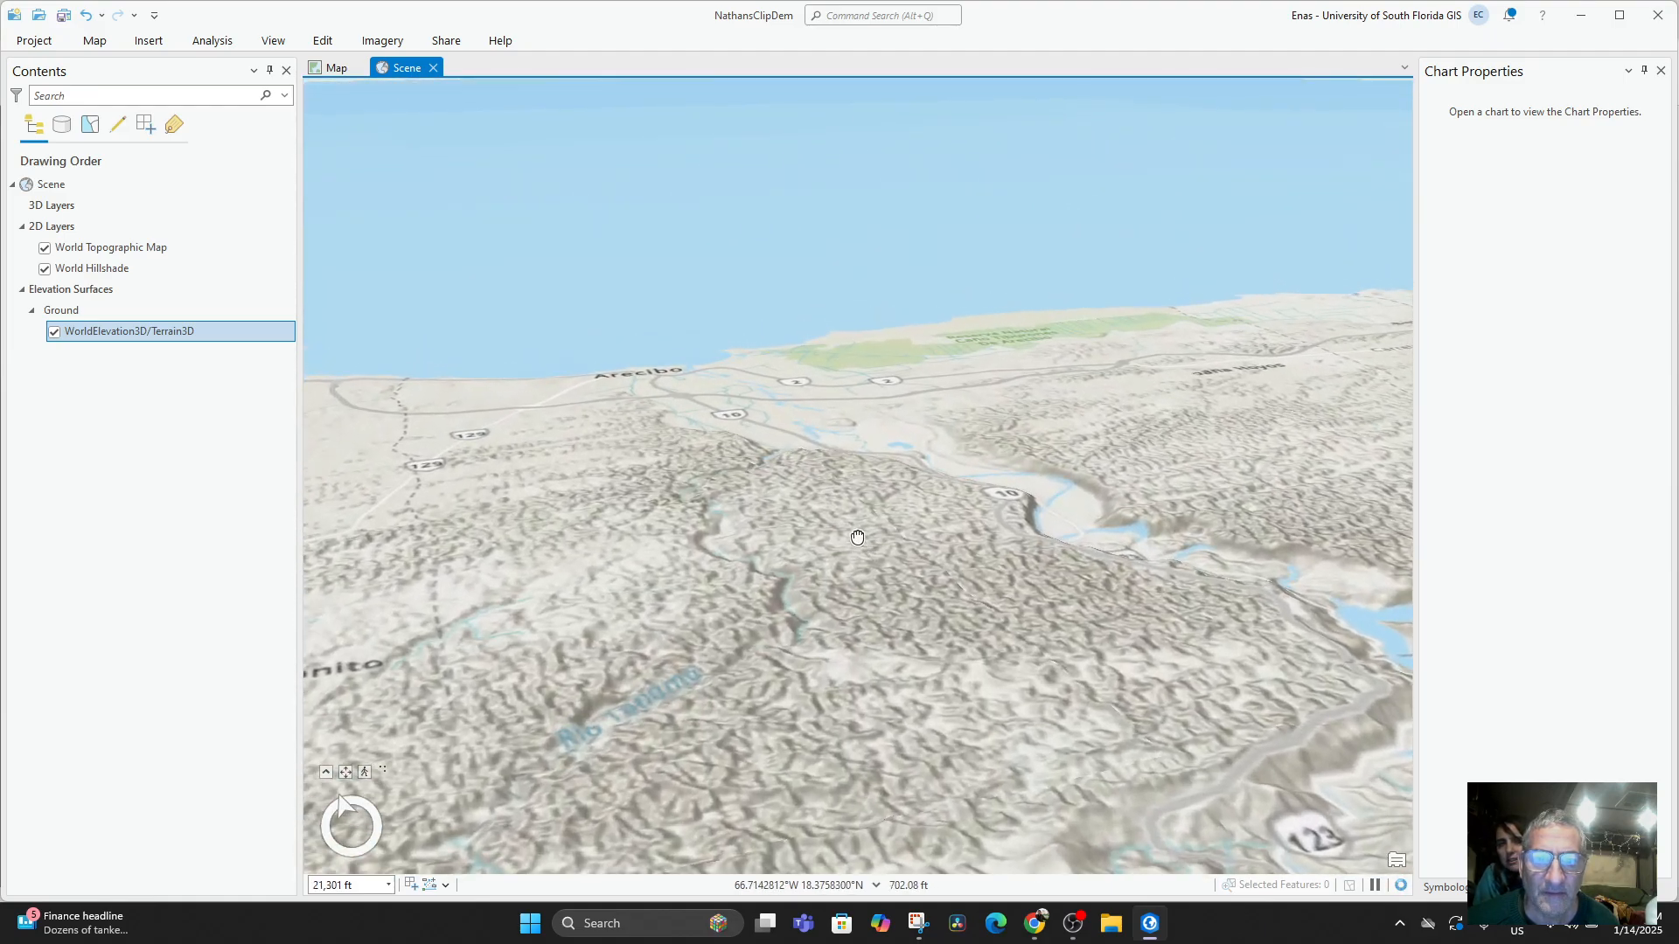
drag(855, 533, 850, 608)
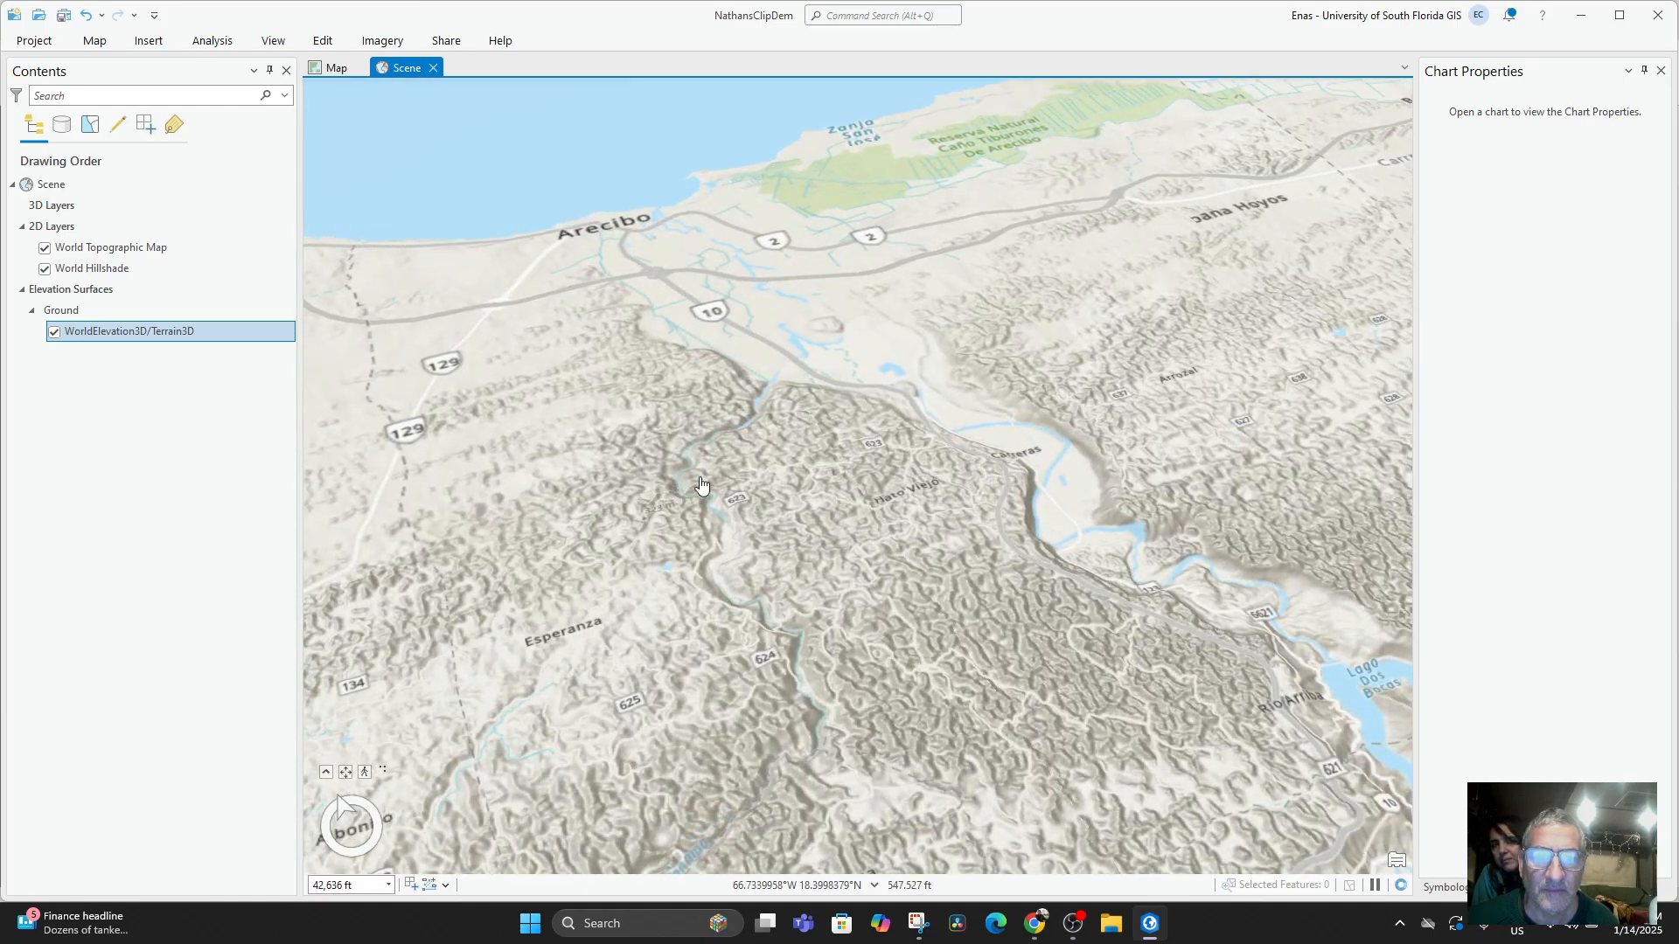
drag(701, 487, 924, 521)
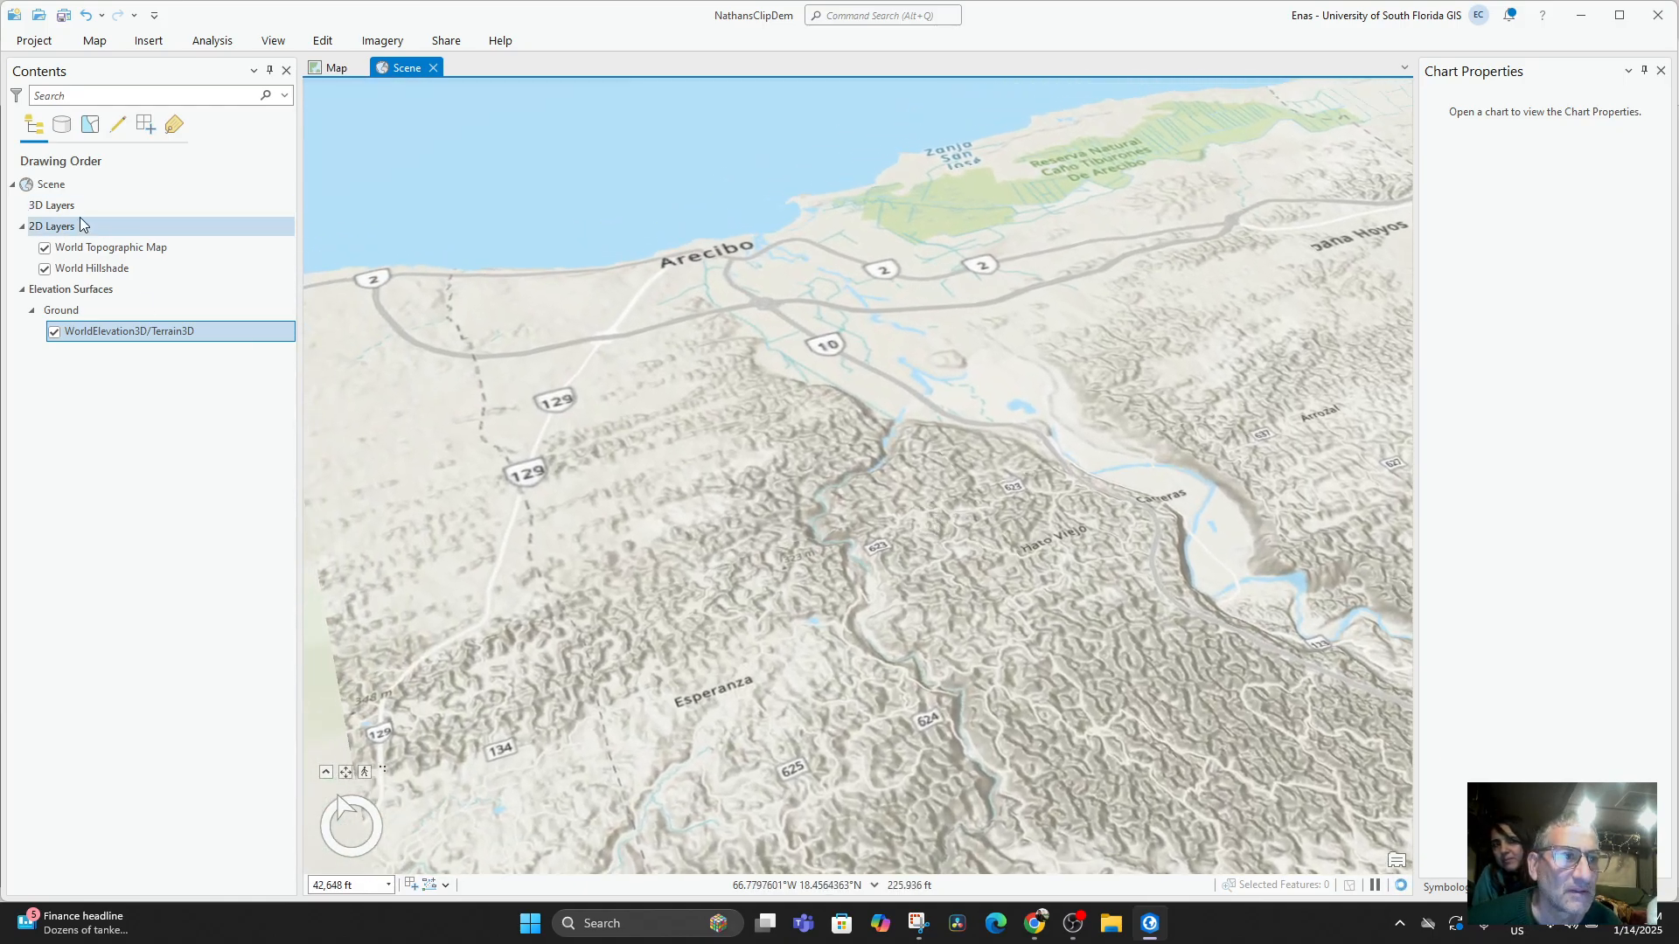
Temporarily hide World Topographic Map and World Hillshade to inspect the bare elevation surface, and restore both layers.
click(48, 208)
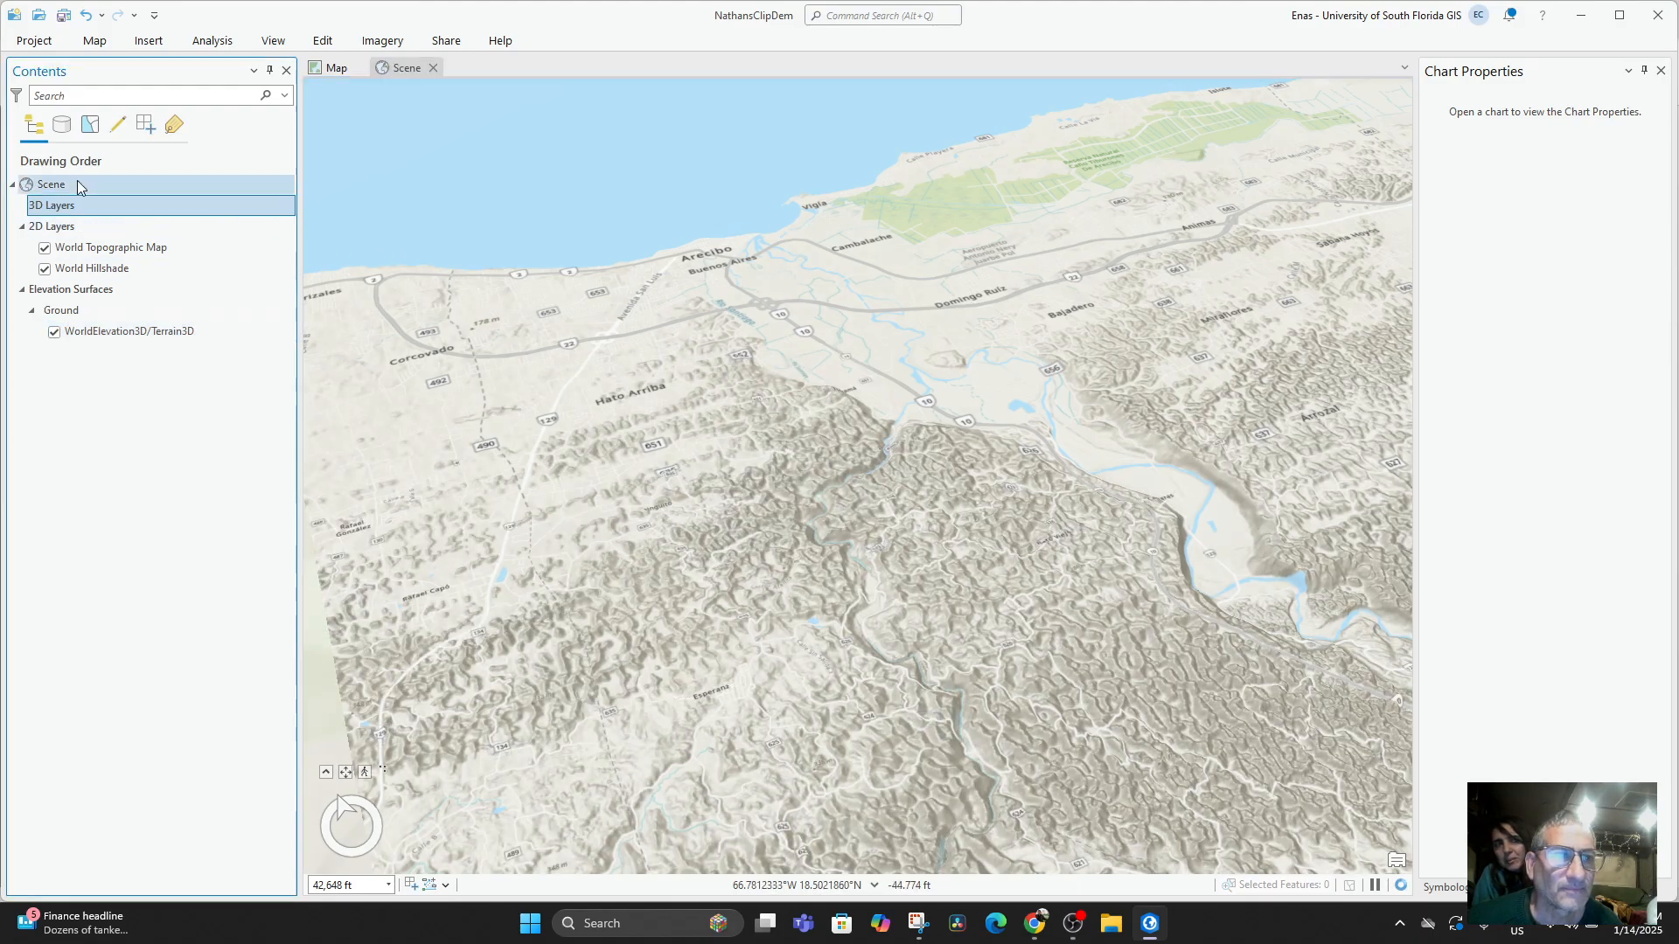
click(43, 268)
click(46, 249)
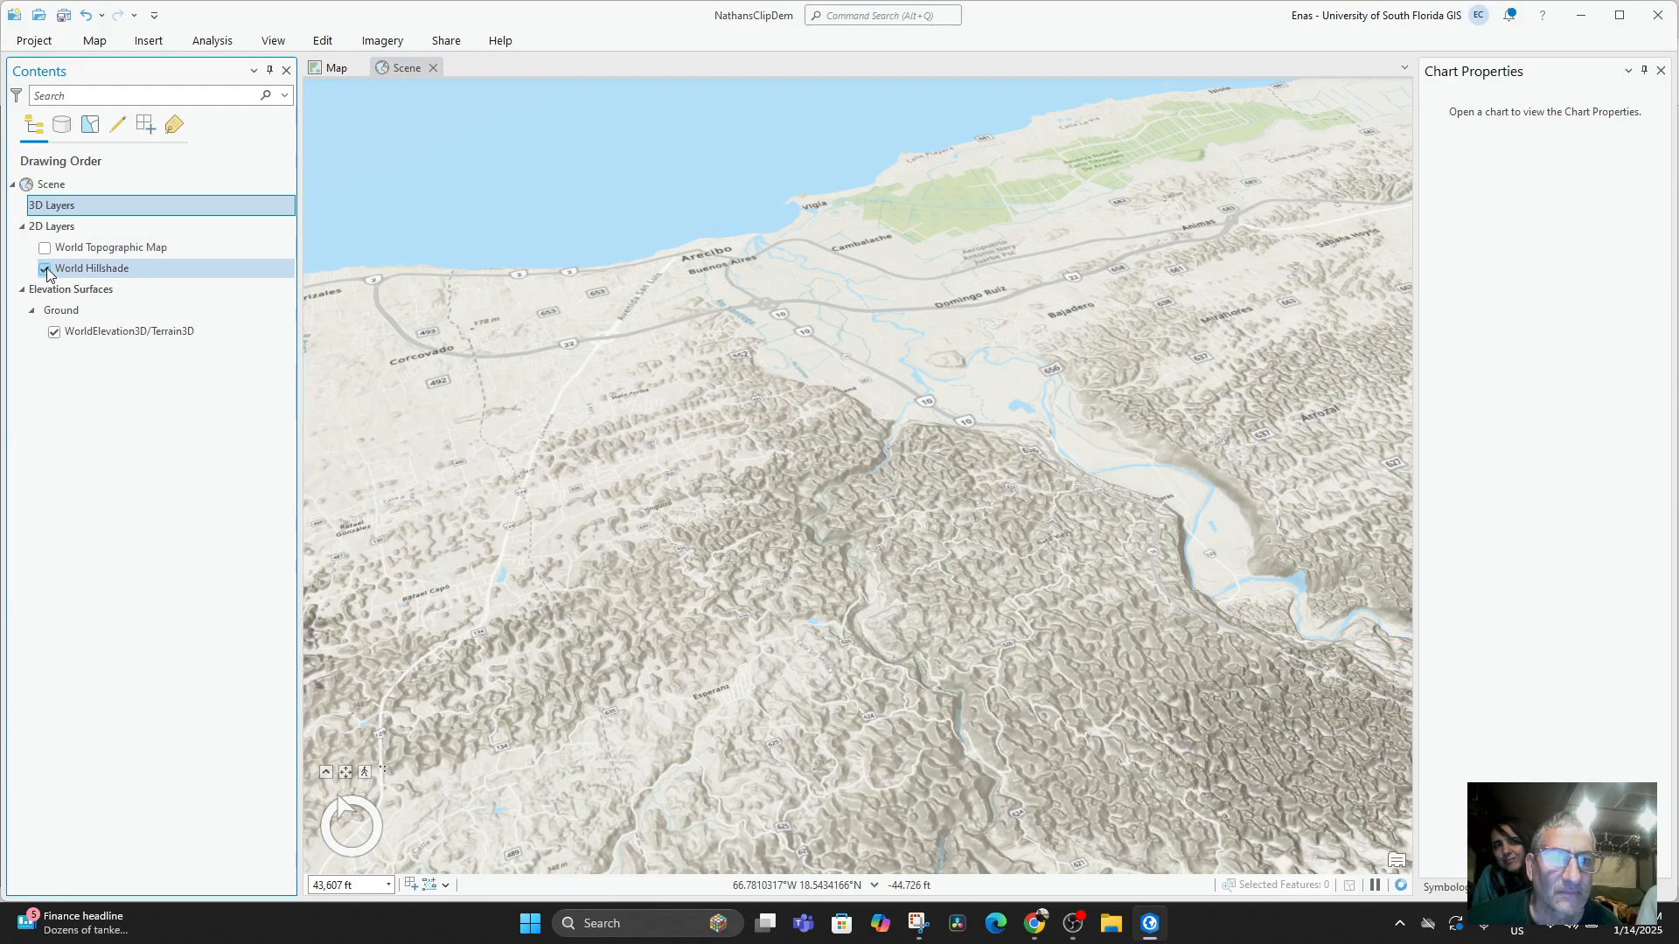
click(44, 270)
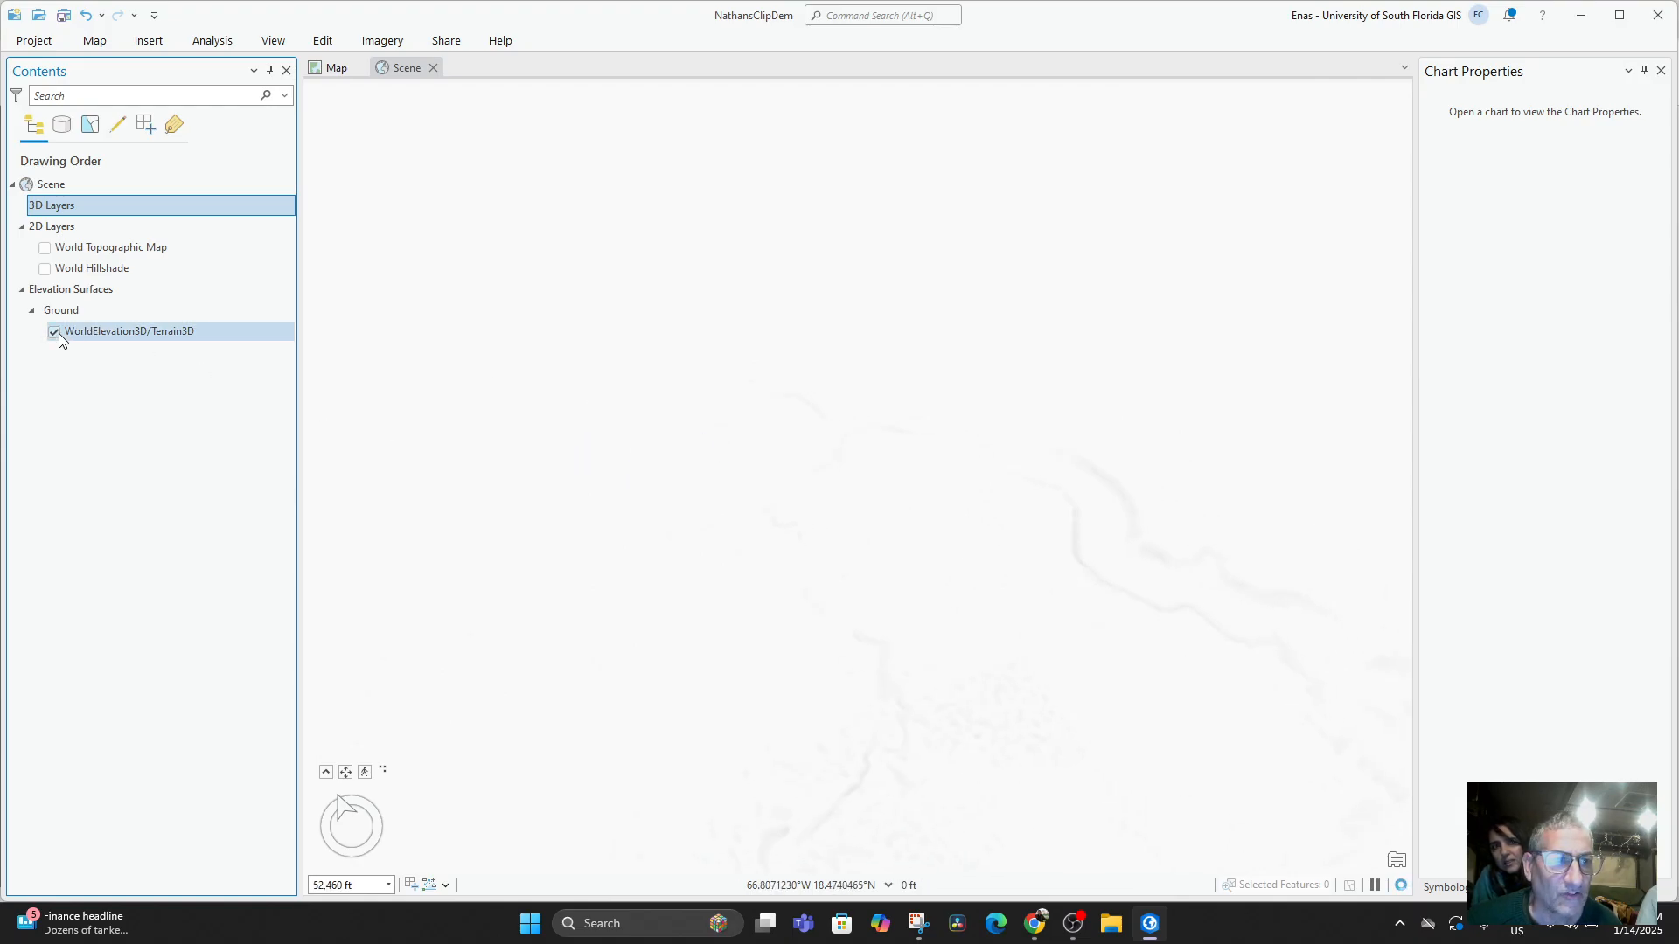
drag(82, 332, 40, 216)
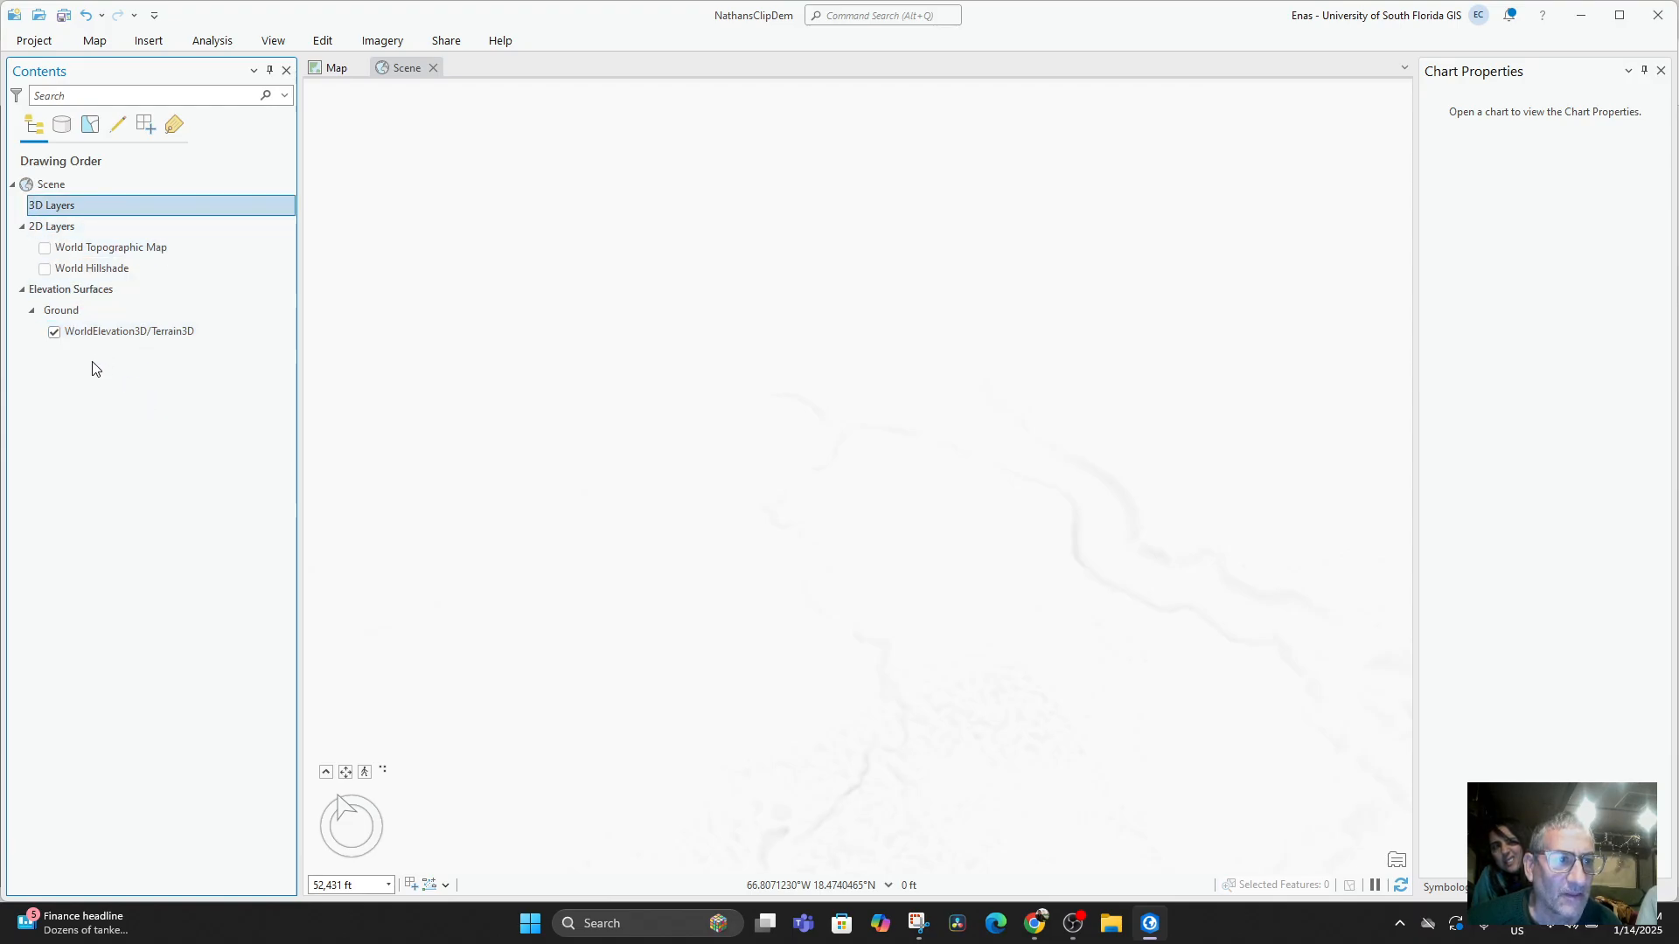
click(46, 249)
click(45, 270)
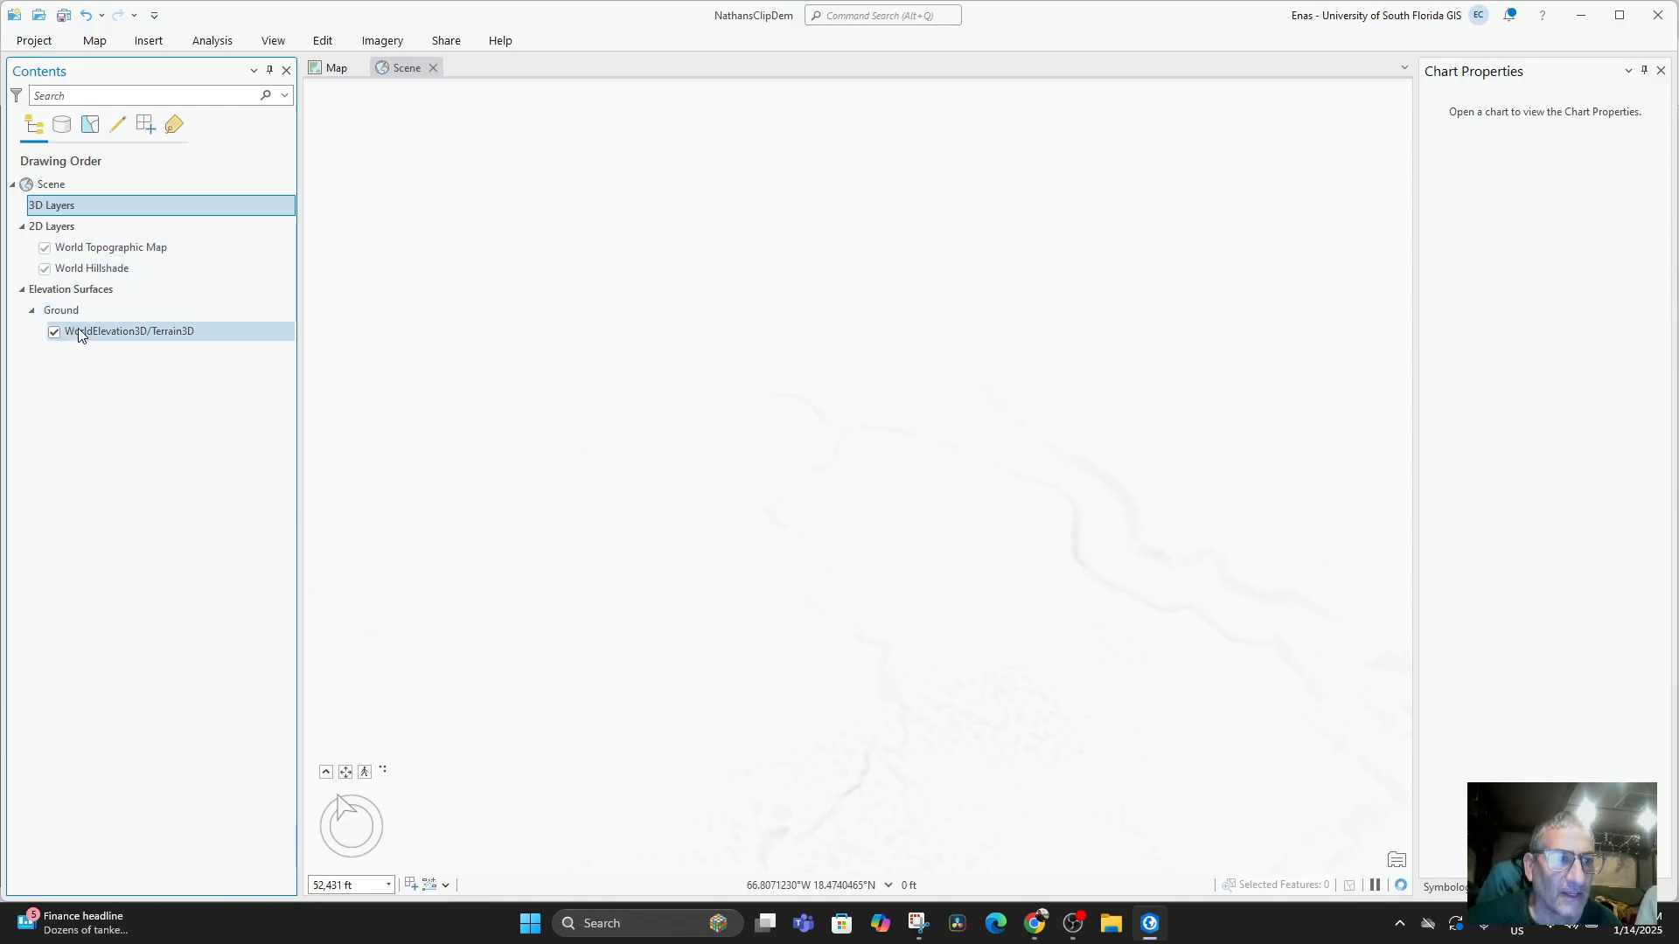
Review the data source properties of the WorldElevation3D/Terrain3D elevation layer and close its properties.
double_click(77, 331)
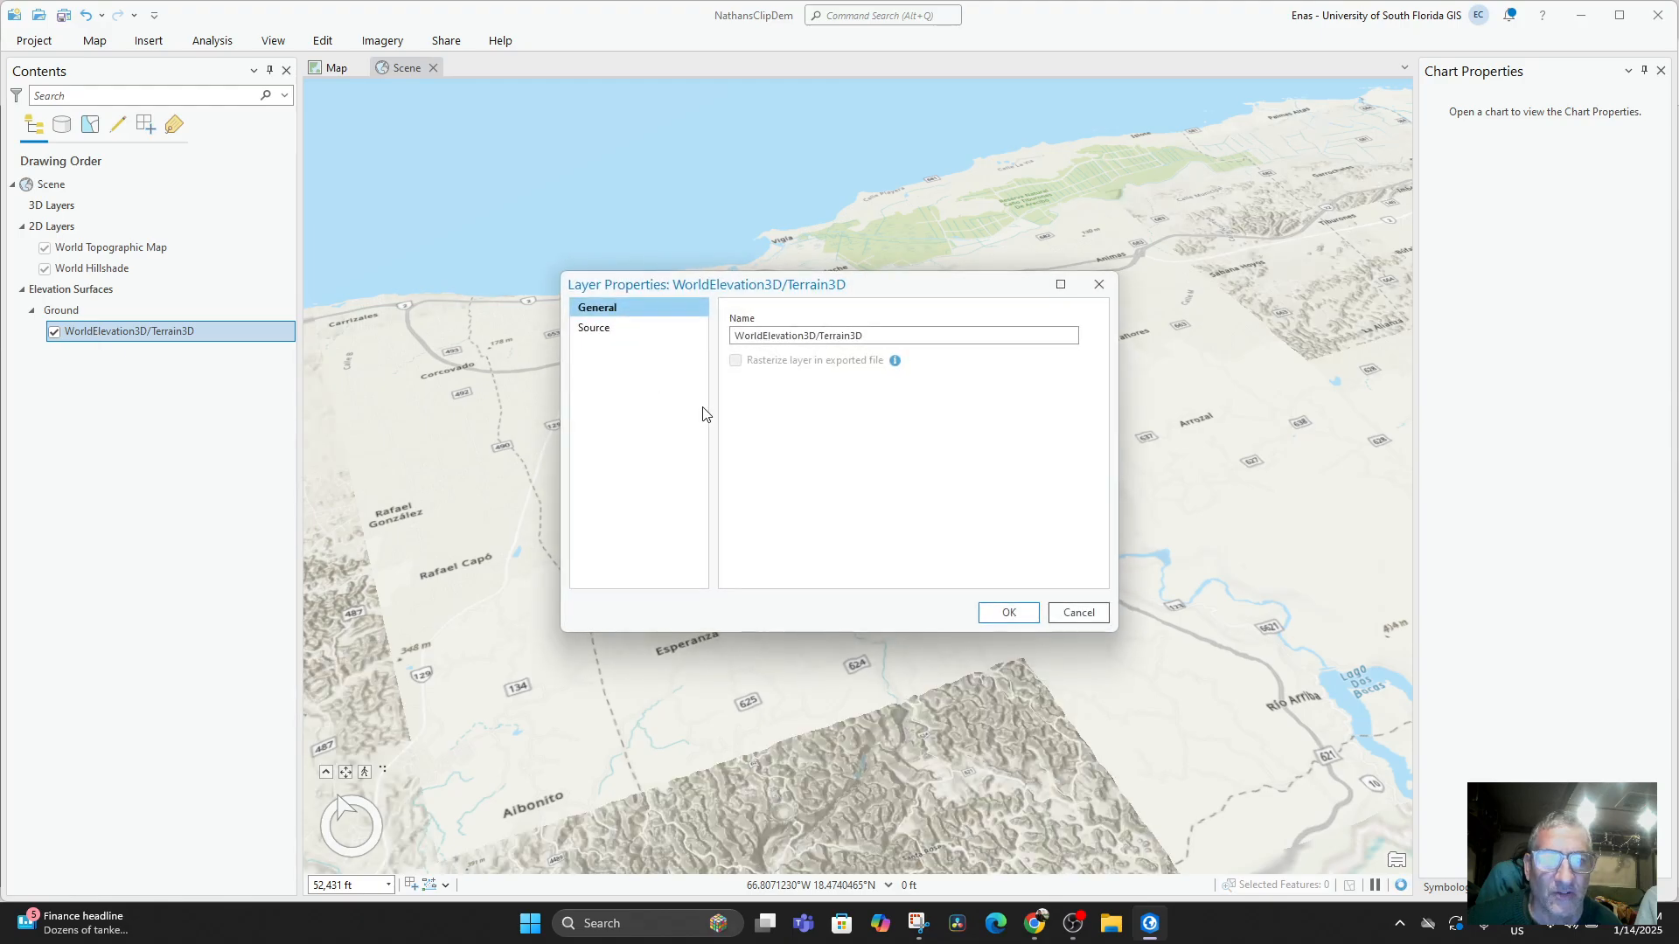
click(608, 330)
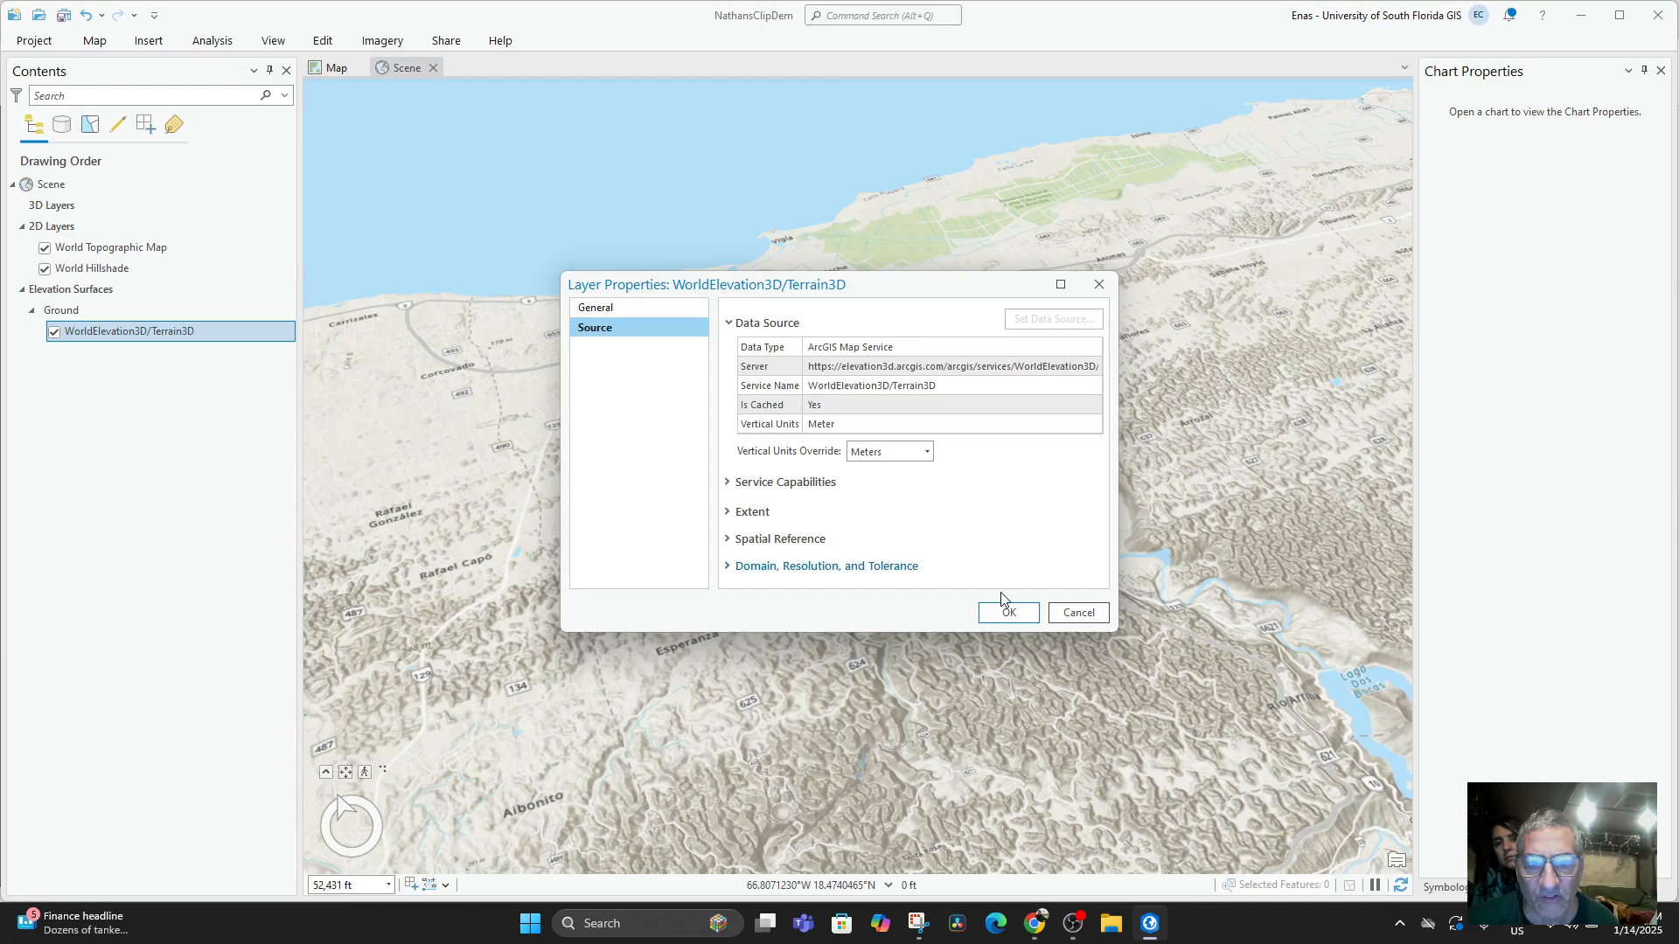
click(1008, 614)
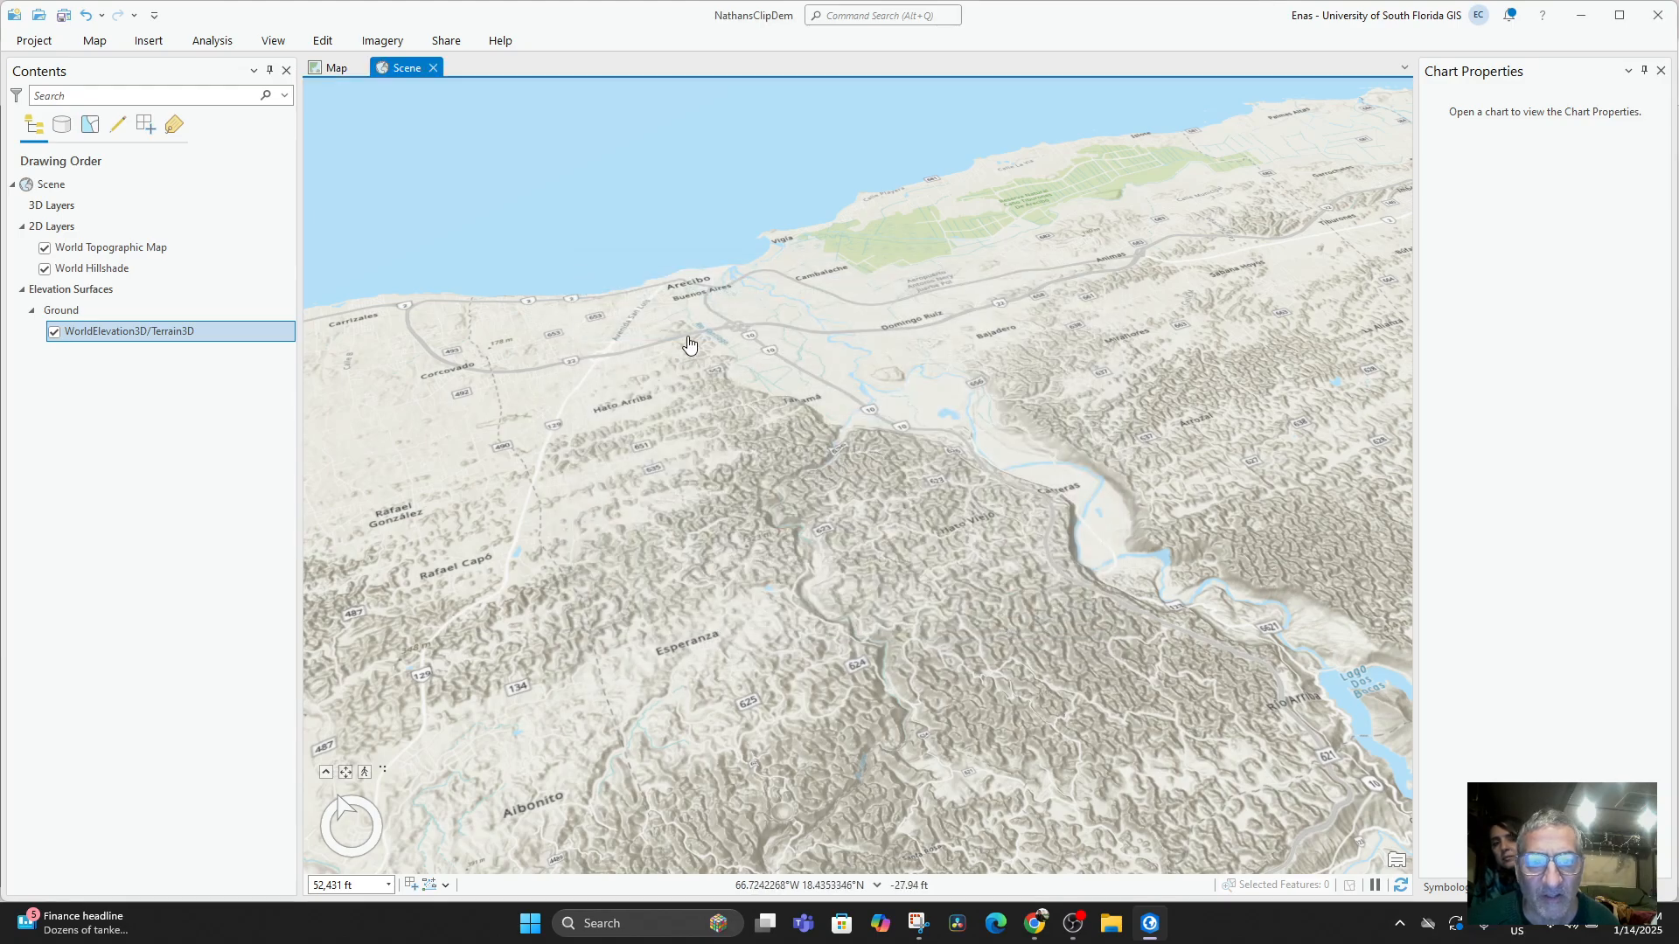
Inspect the hills and river valley around Tanamá, south of Arecibo, from several tilts, directions and zoom levels.
scroll(731, 356, up, 4)
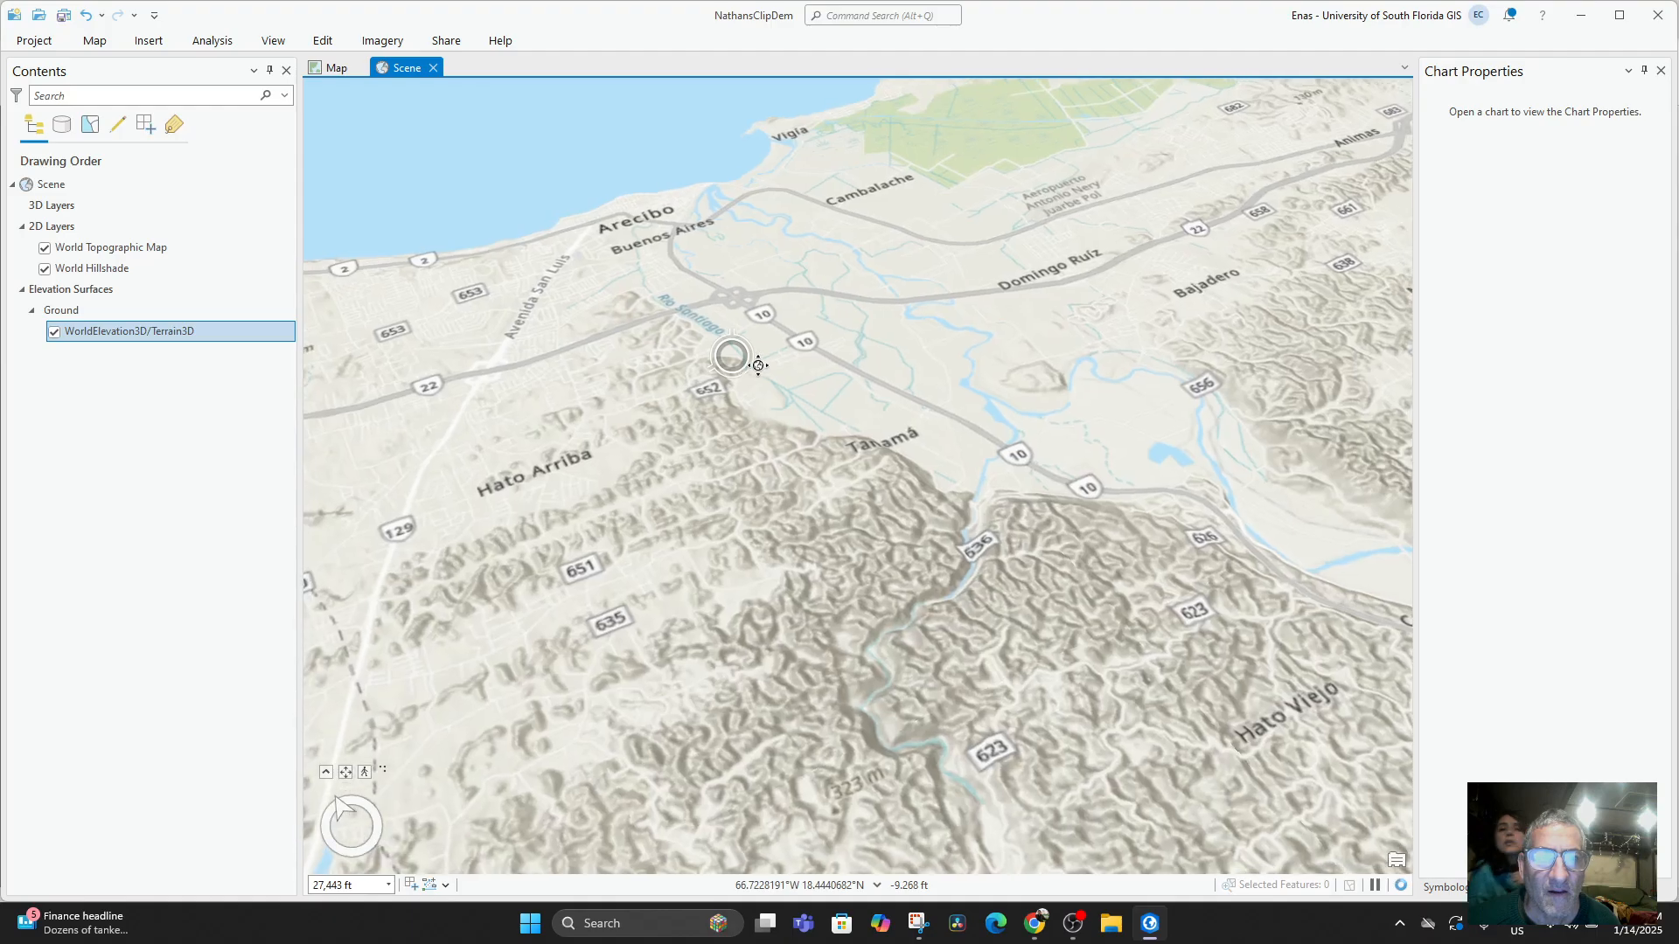
mouse_move(759, 366)
mouse_down()
mouse_move(758, 212)
mouse_move(744, 404)
mouse_move(768, 397)
mouse_move(797, 245)
mouse_move(831, 224)
mouse_move(653, 270)
mouse_move(686, 287)
mouse_move(760, 490)
mouse_move(787, 337)
mouse_move(790, 429)
mouse_up()
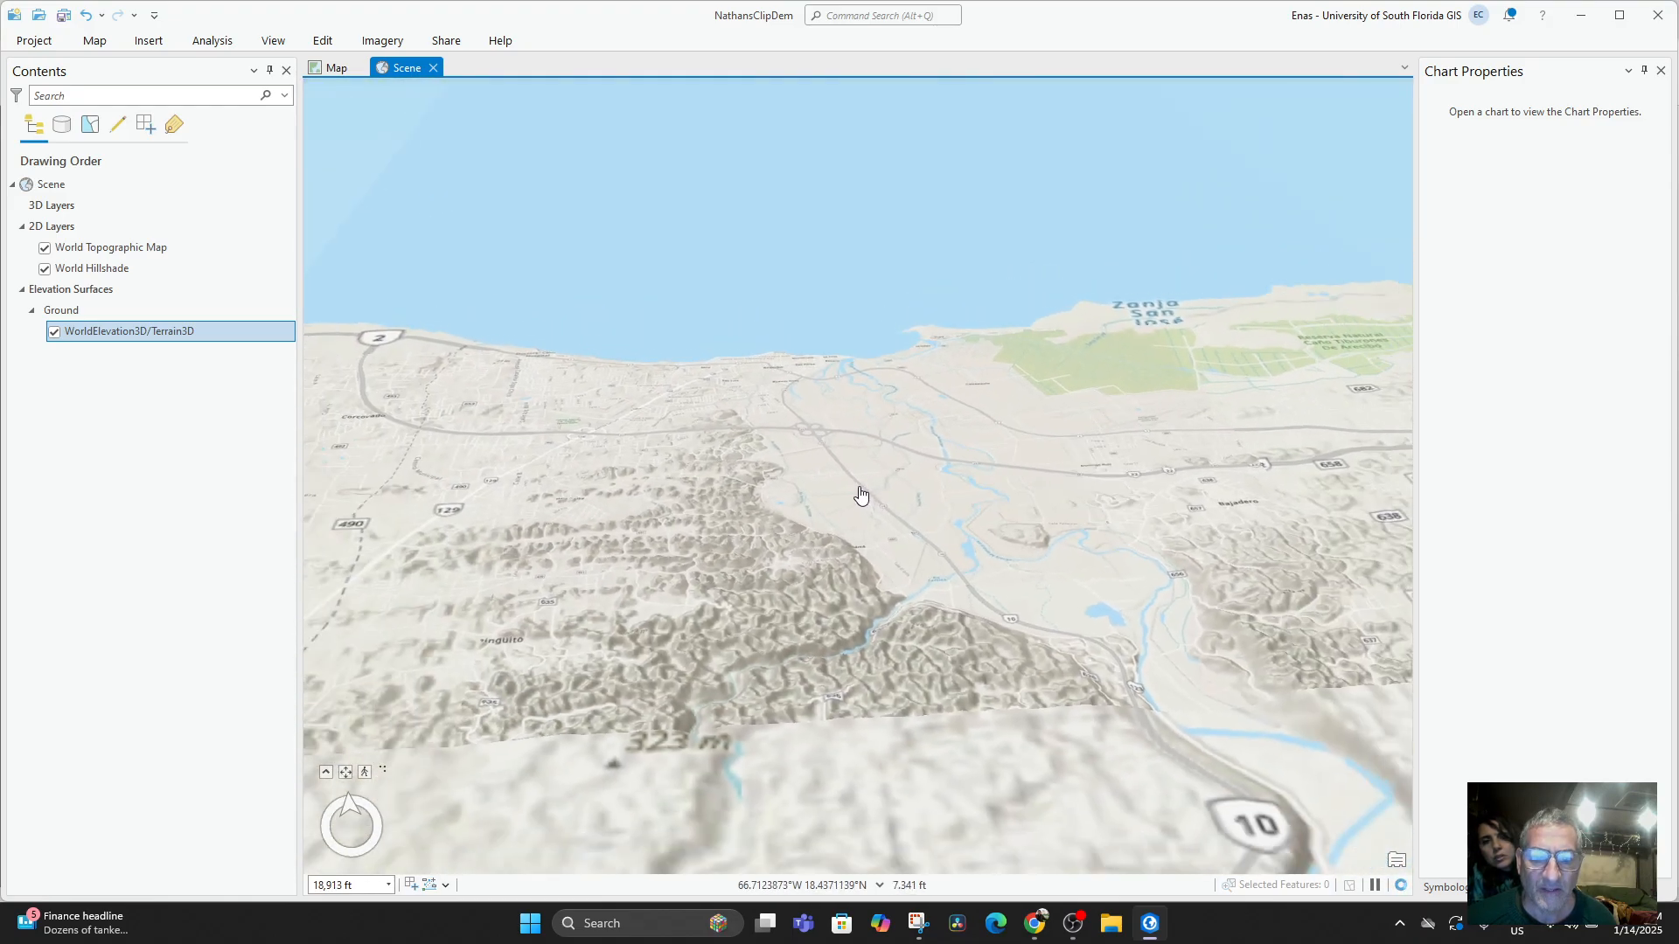
mouse_move(853, 531)
mouse_down()
mouse_move(855, 461)
mouse_move(842, 546)
mouse_up()
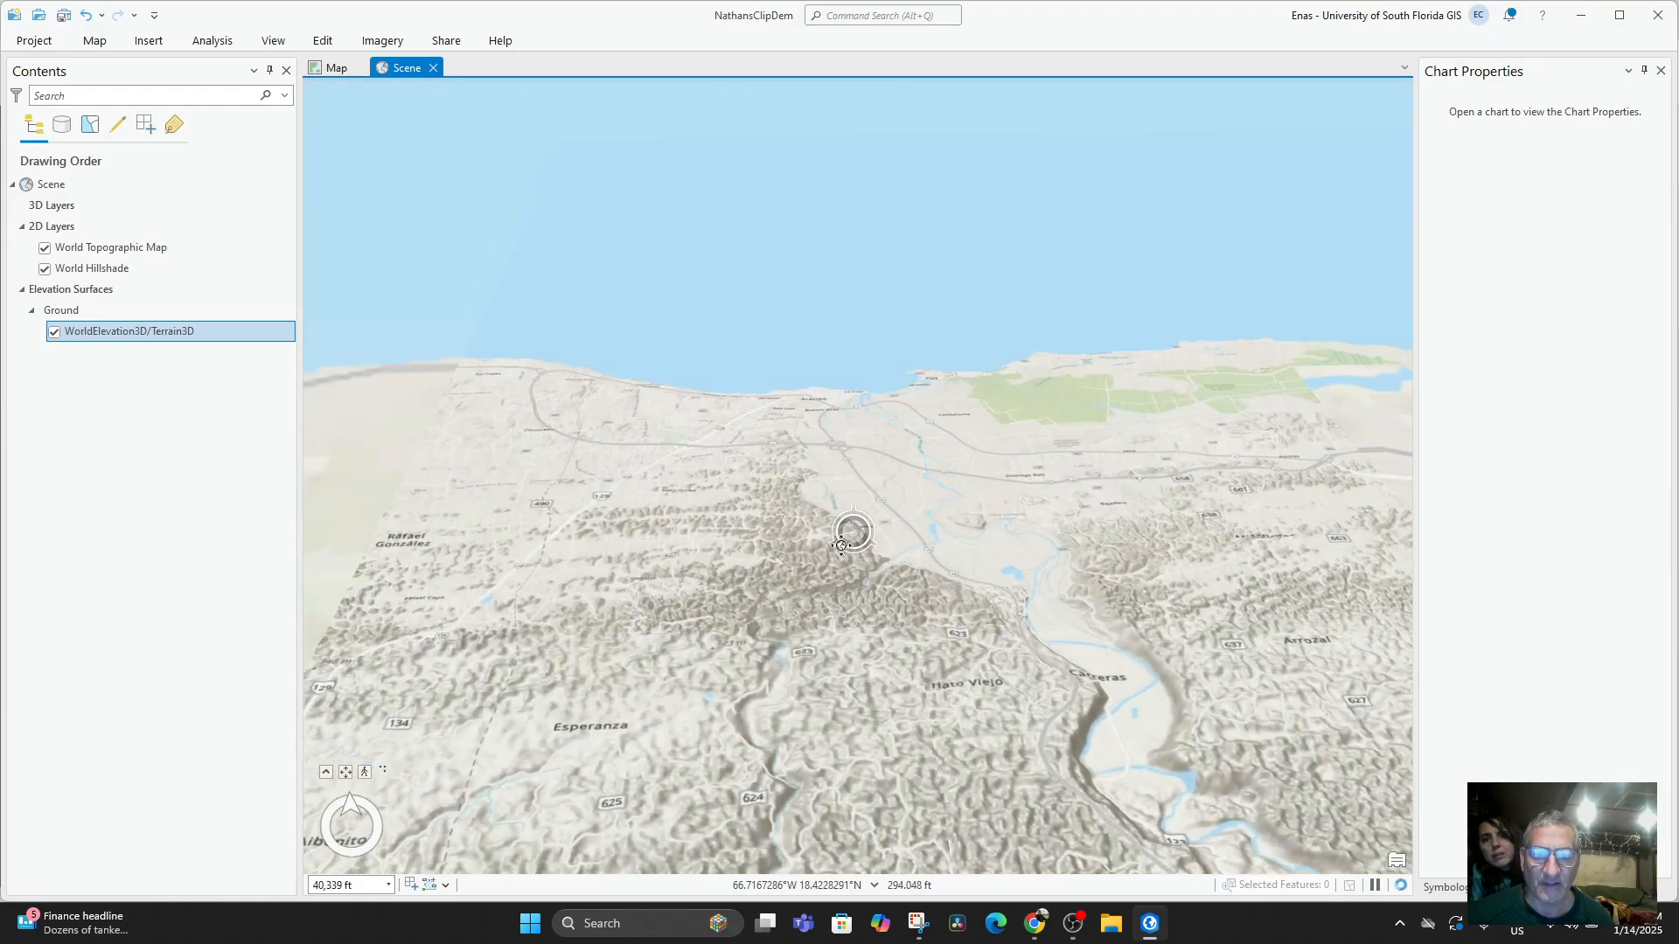
drag(845, 618, 839, 472)
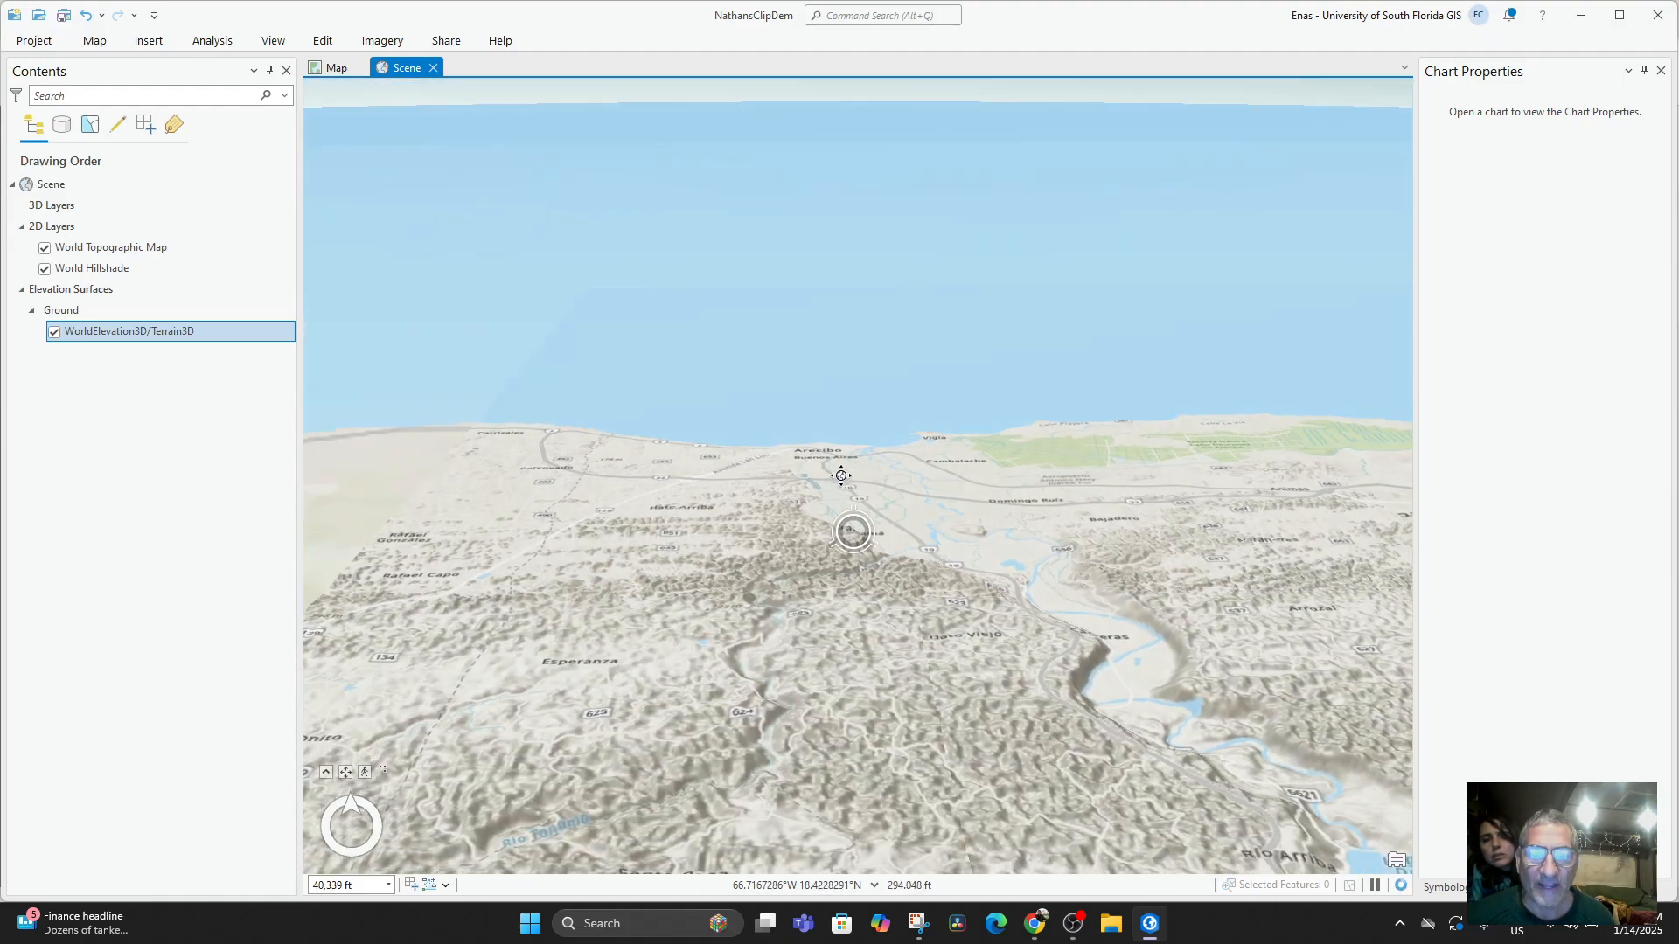
drag(955, 677, 944, 711)
drag(750, 564, 754, 695)
scroll(761, 604, up, 5)
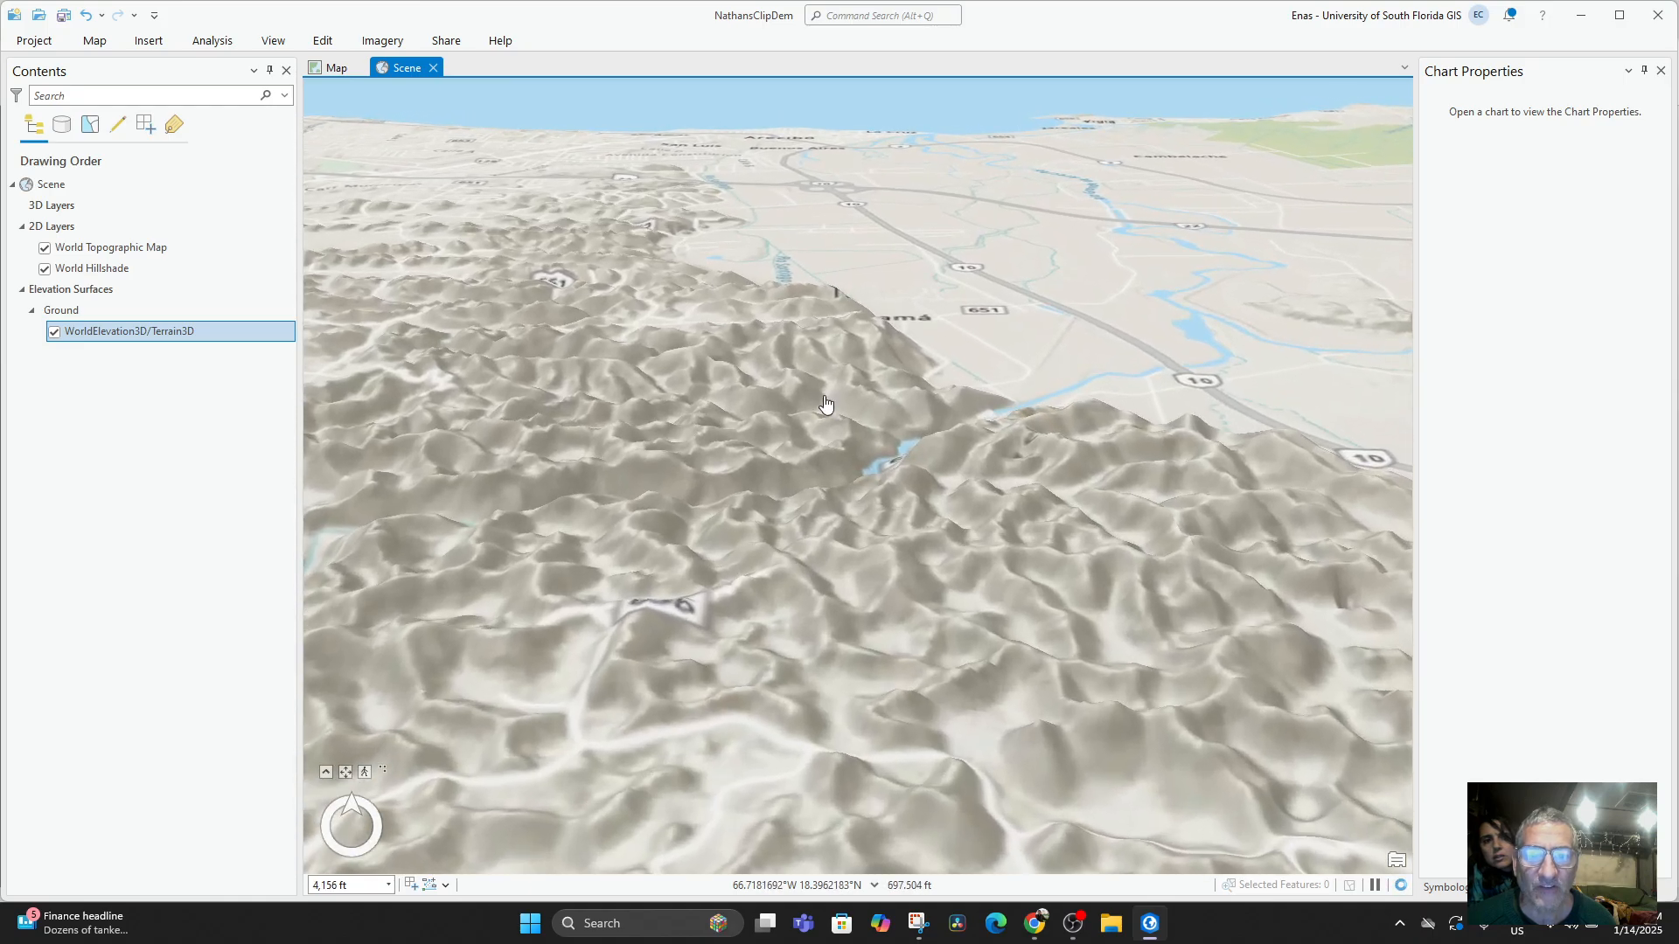
drag(827, 337, 723, 602)
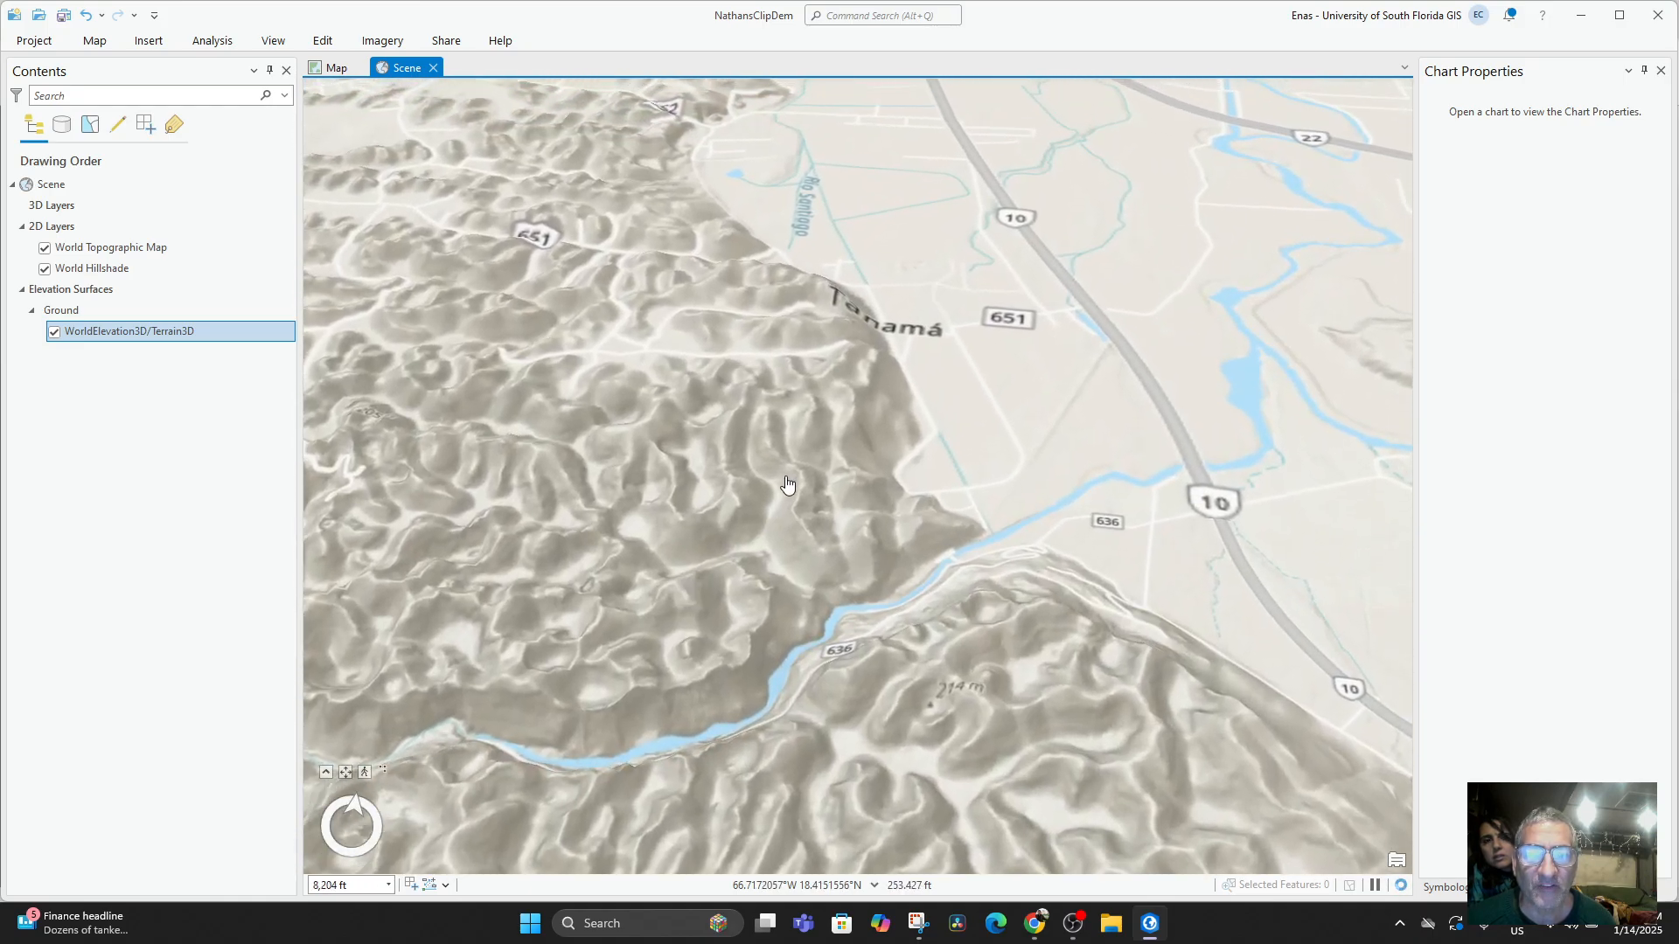
mouse_move(784, 475)
mouse_down()
mouse_move(789, 424)
mouse_move(807, 464)
mouse_up()
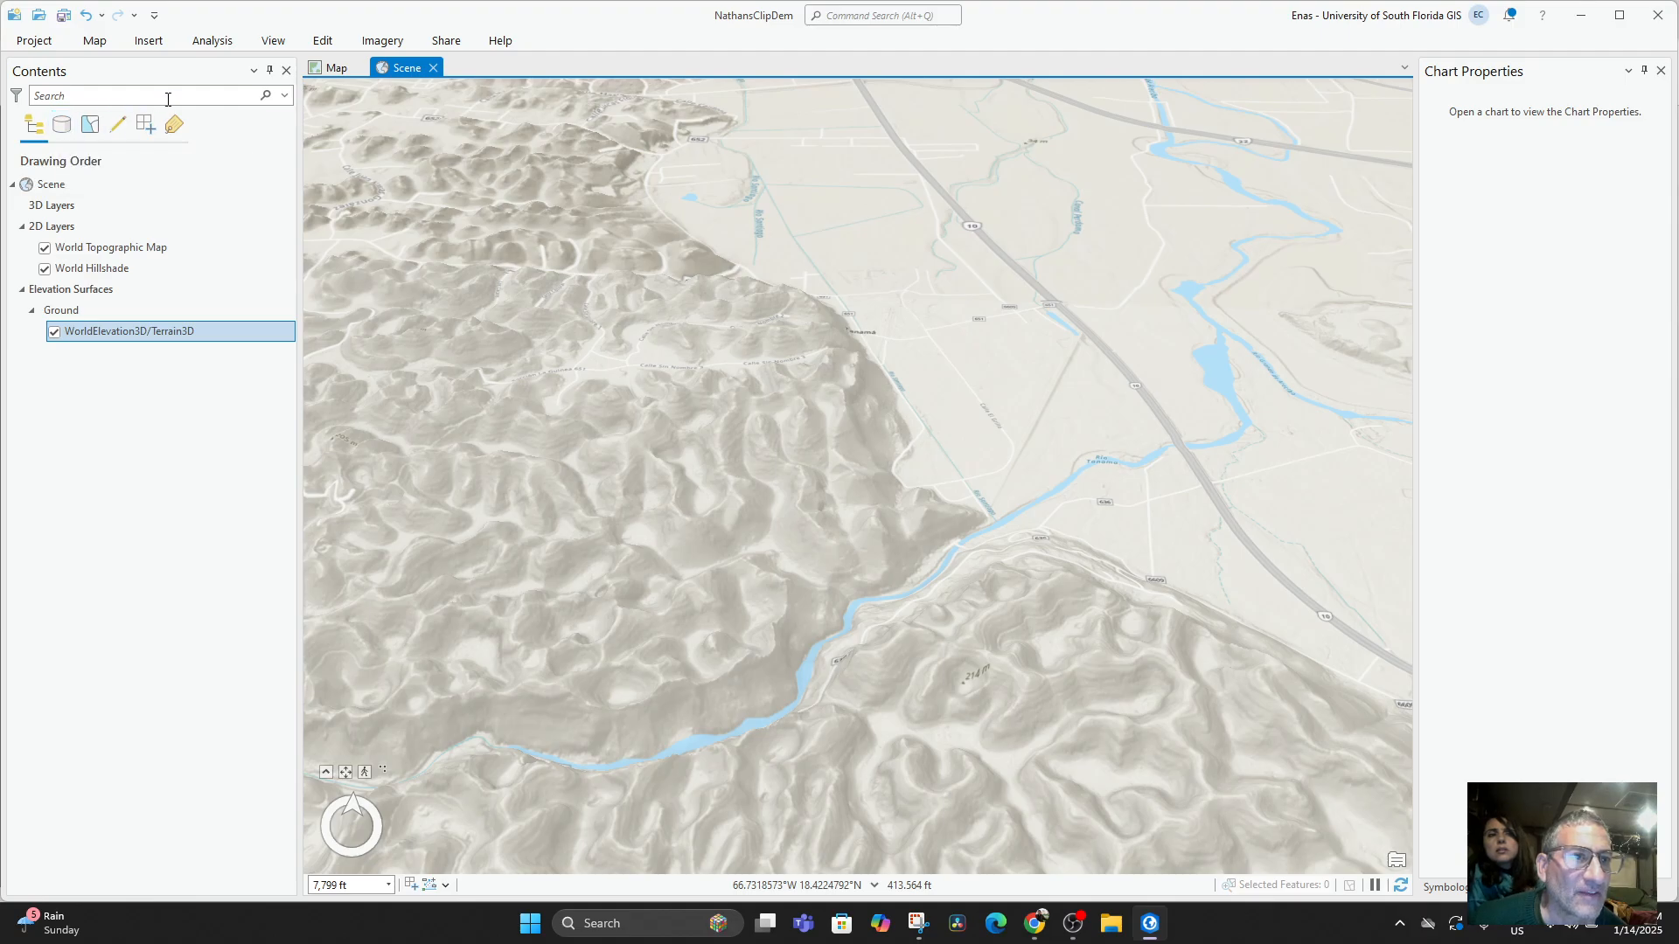
Close the Contents pane, check the clipped DEM in the 2D map, and return to the scene.
click(286, 71)
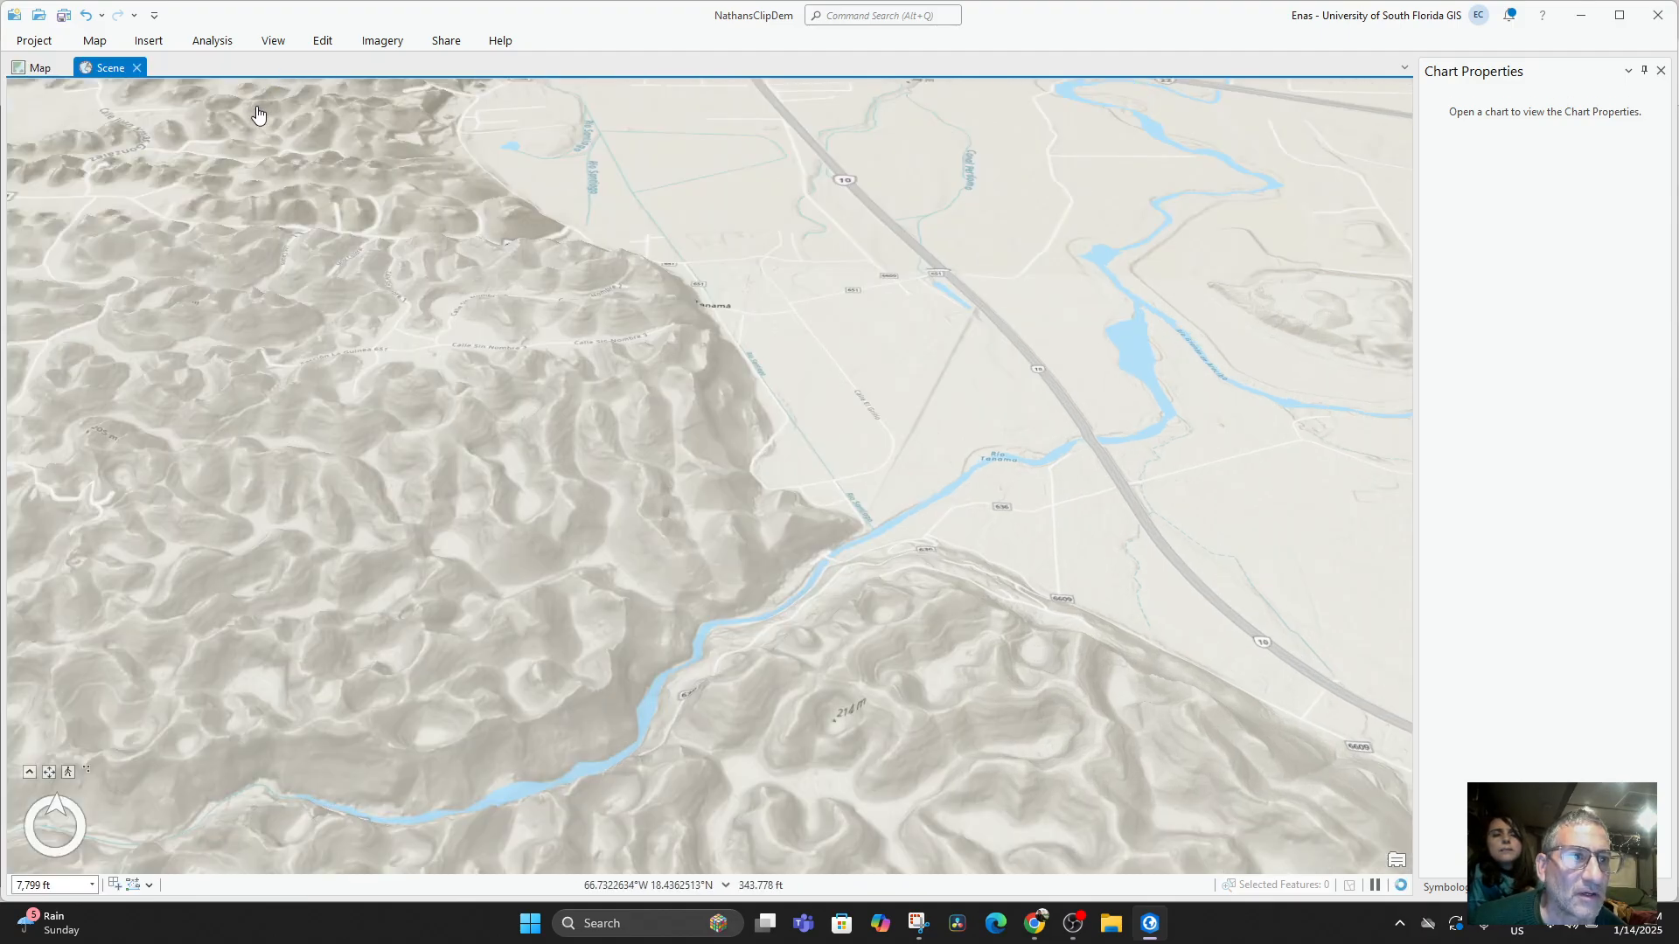
click(45, 64)
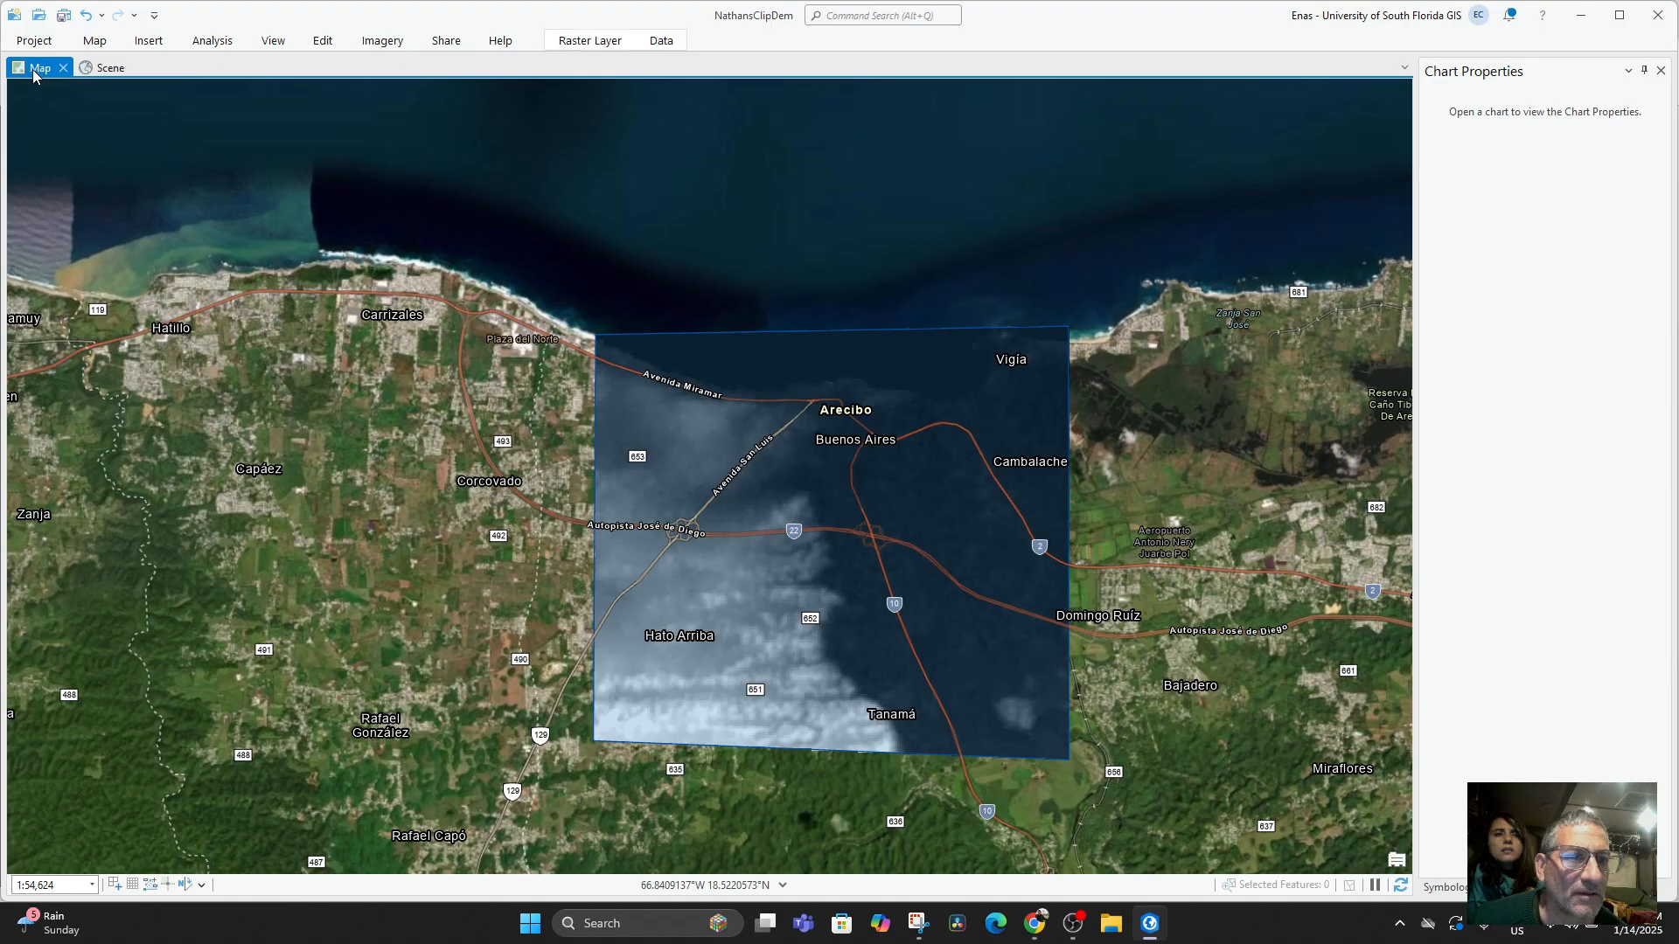
click(109, 66)
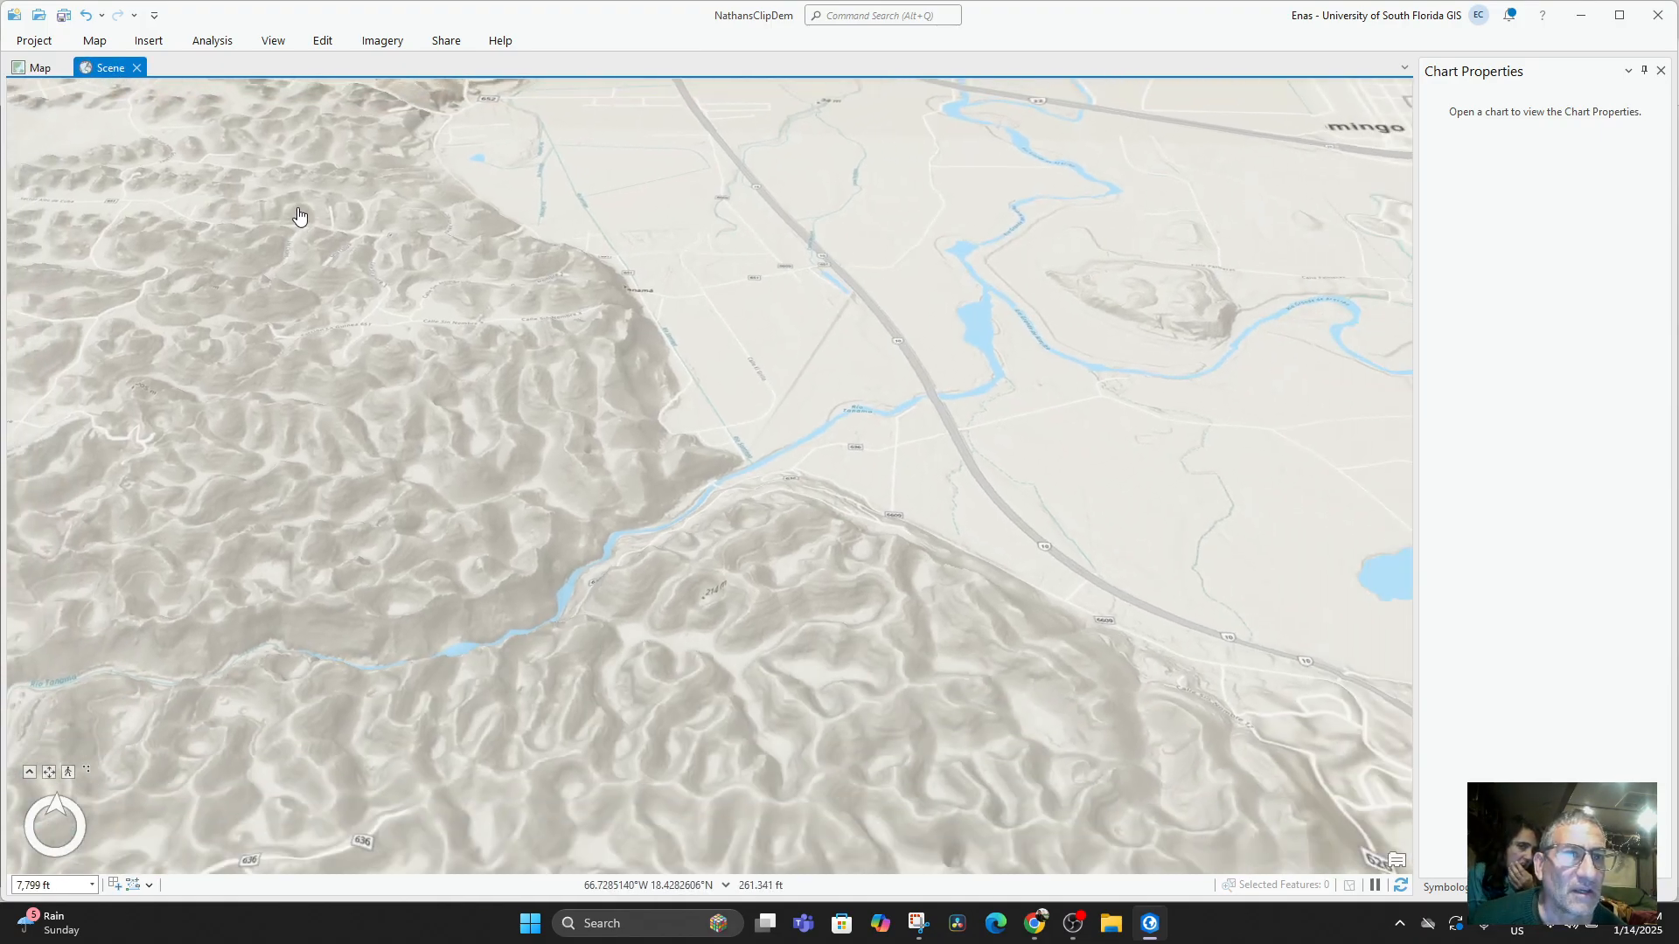
Examine the river valley, hills and Arecibo coastline together from a wider angle in the scene.
scroll(300, 217, down, 4)
scroll(551, 260, down, 5)
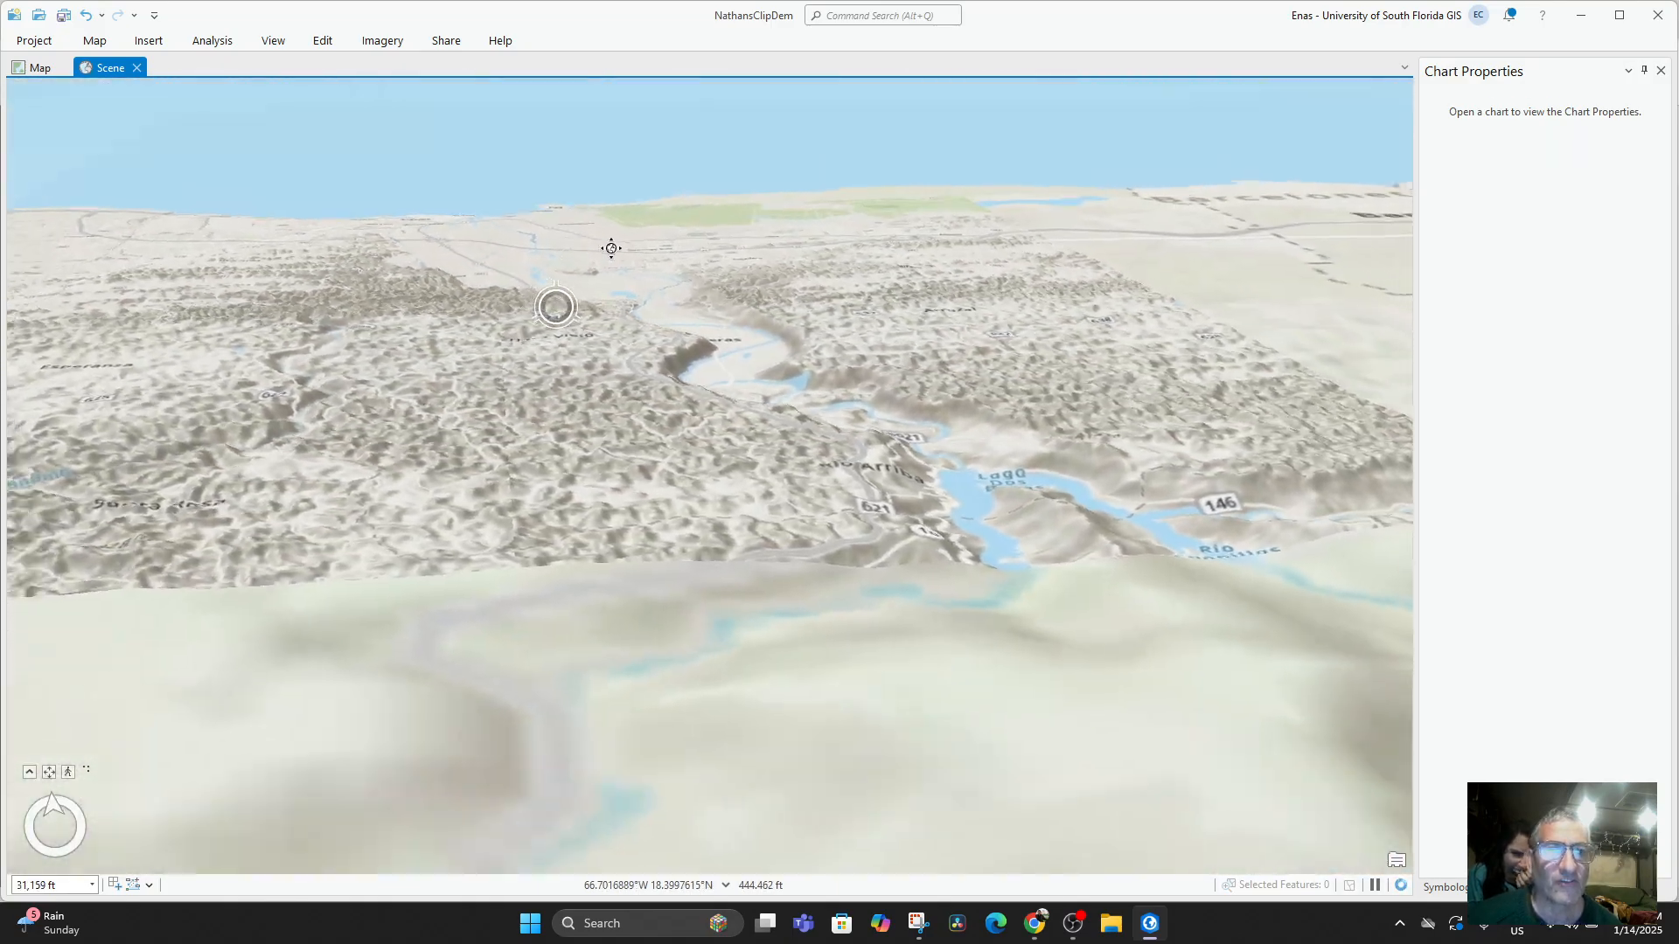
drag(611, 248, 521, 277)
scroll(412, 317, up, 2)
drag(414, 321, 531, 526)
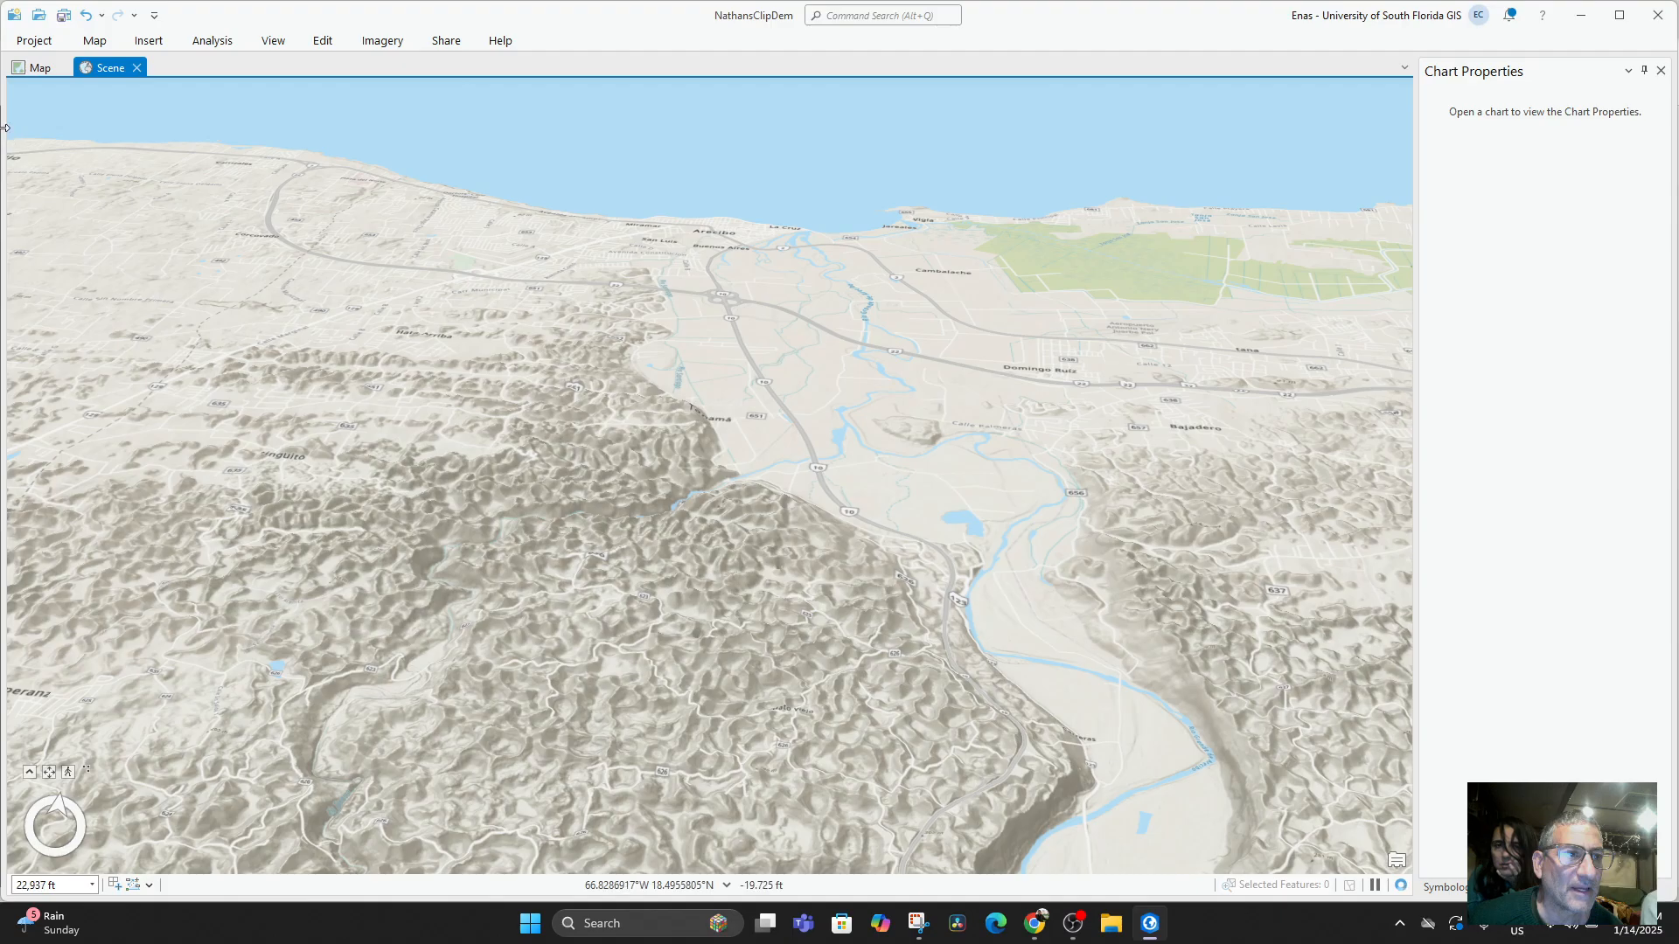
Reset the panes to the default mapping layout.
mouse_move(5, 127)
mouse_down()
mouse_move(173, 120)
mouse_move(5, 118)
mouse_up()
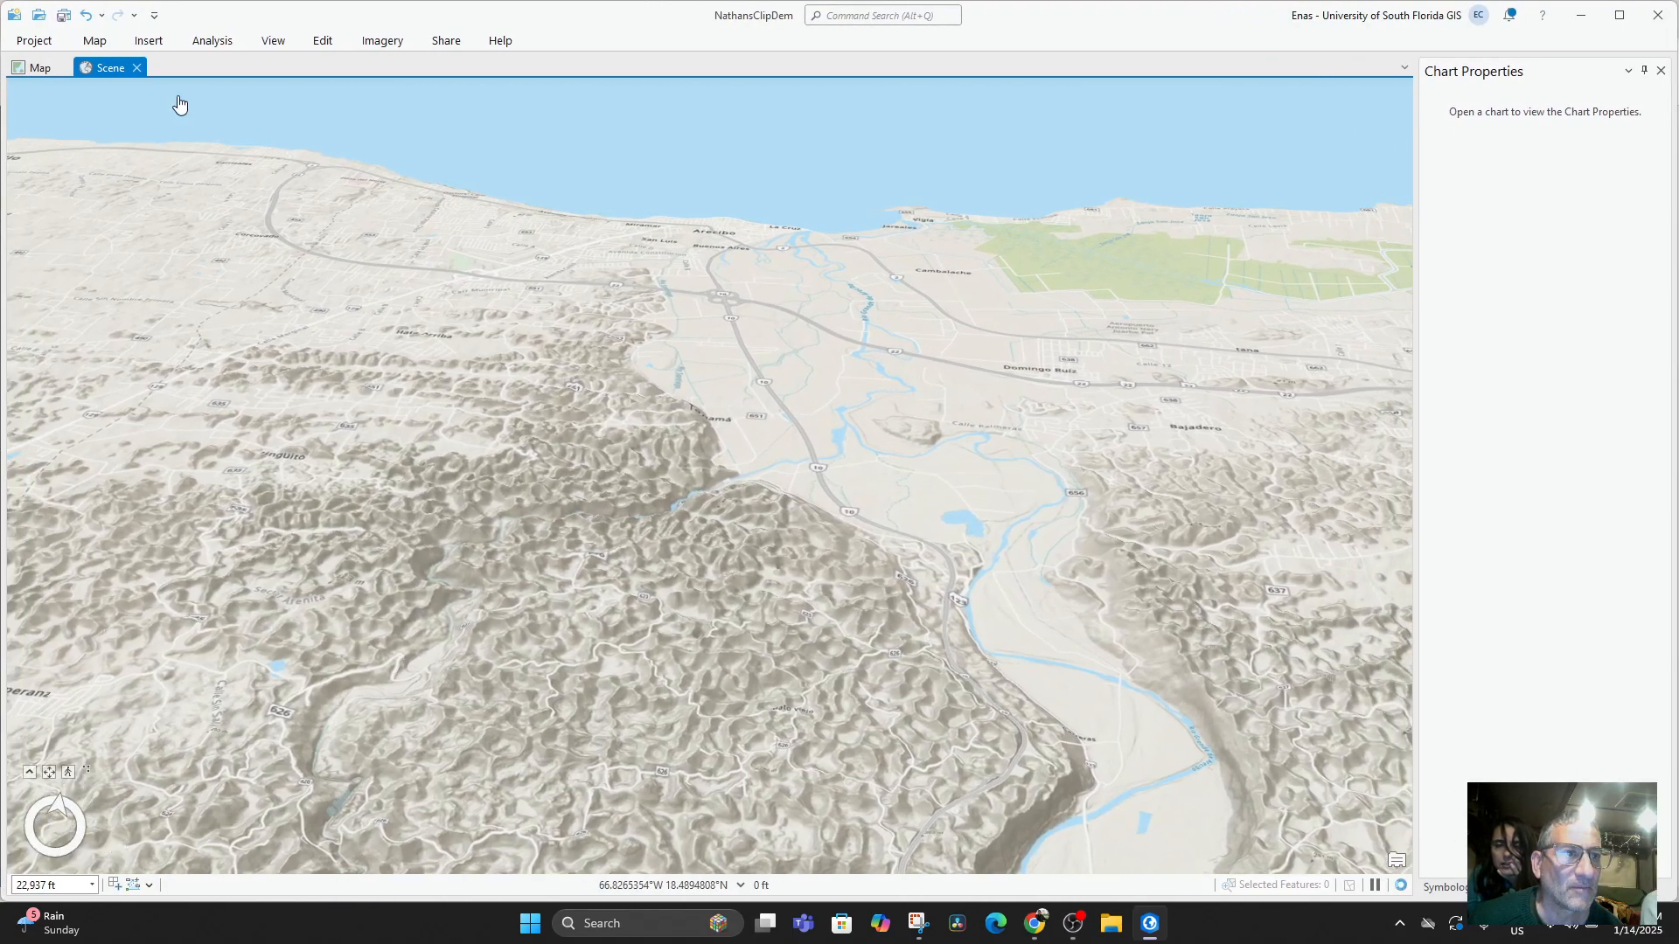
click(274, 41)
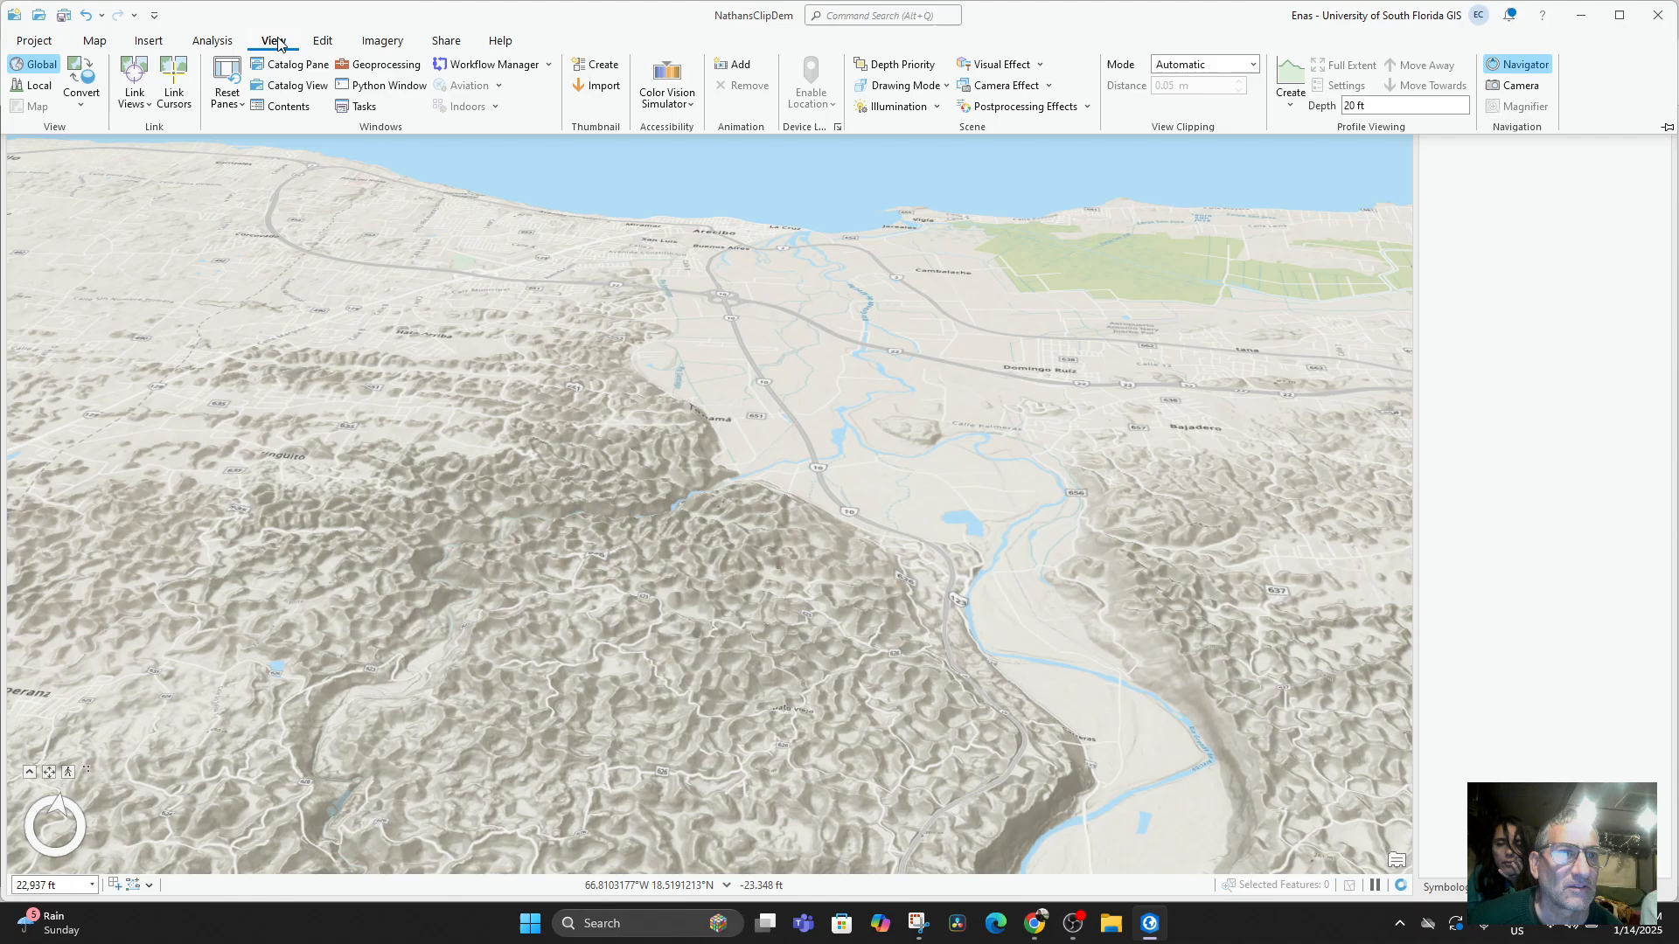
click(224, 104)
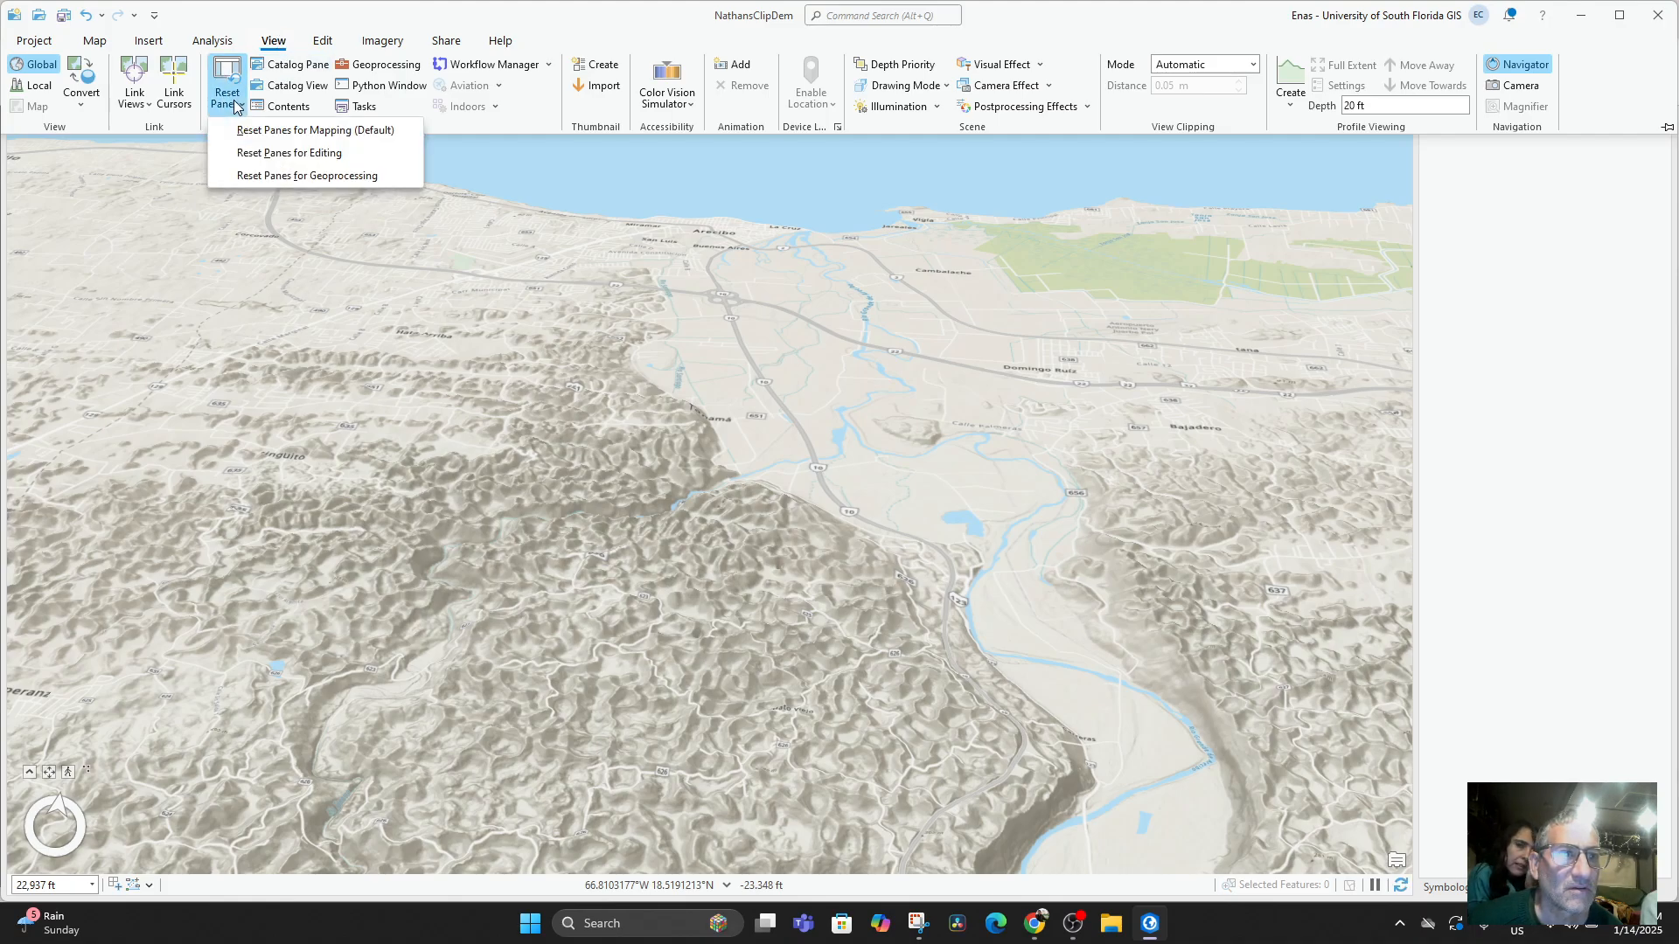
click(294, 129)
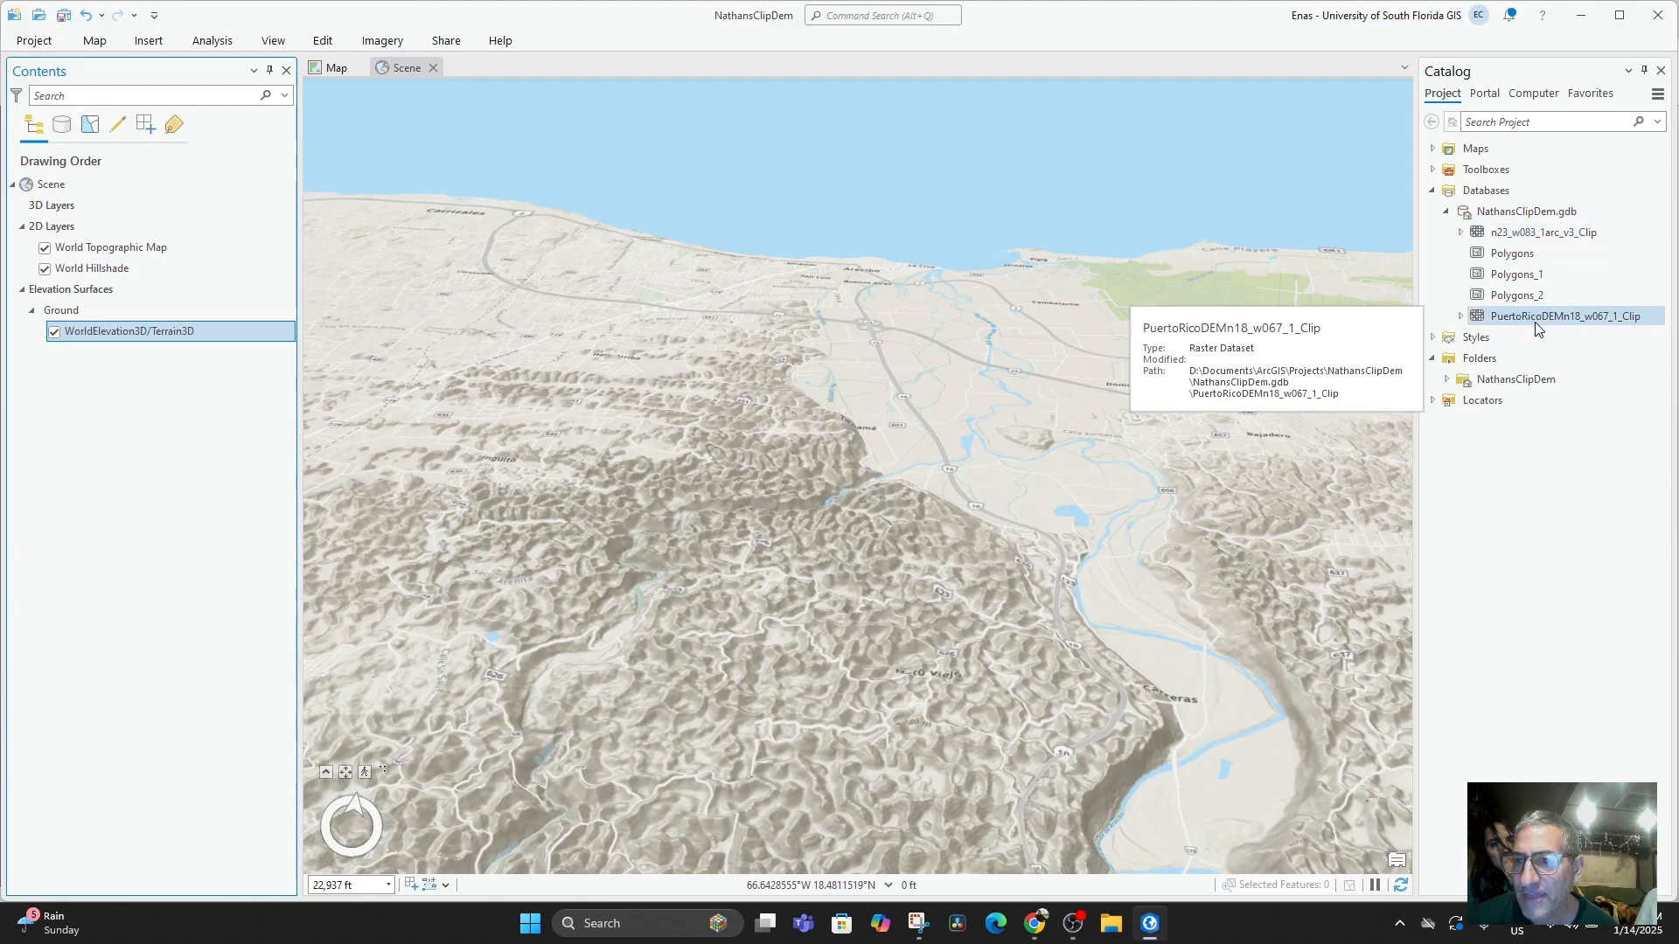
Add PuertoRicoDEMn18_w067_1_Clip to the Ground elevation surface and turn off WorldElevation3D/Terrain3D.
drag(1541, 319, 1476, 333)
drag(168, 422, 112, 418)
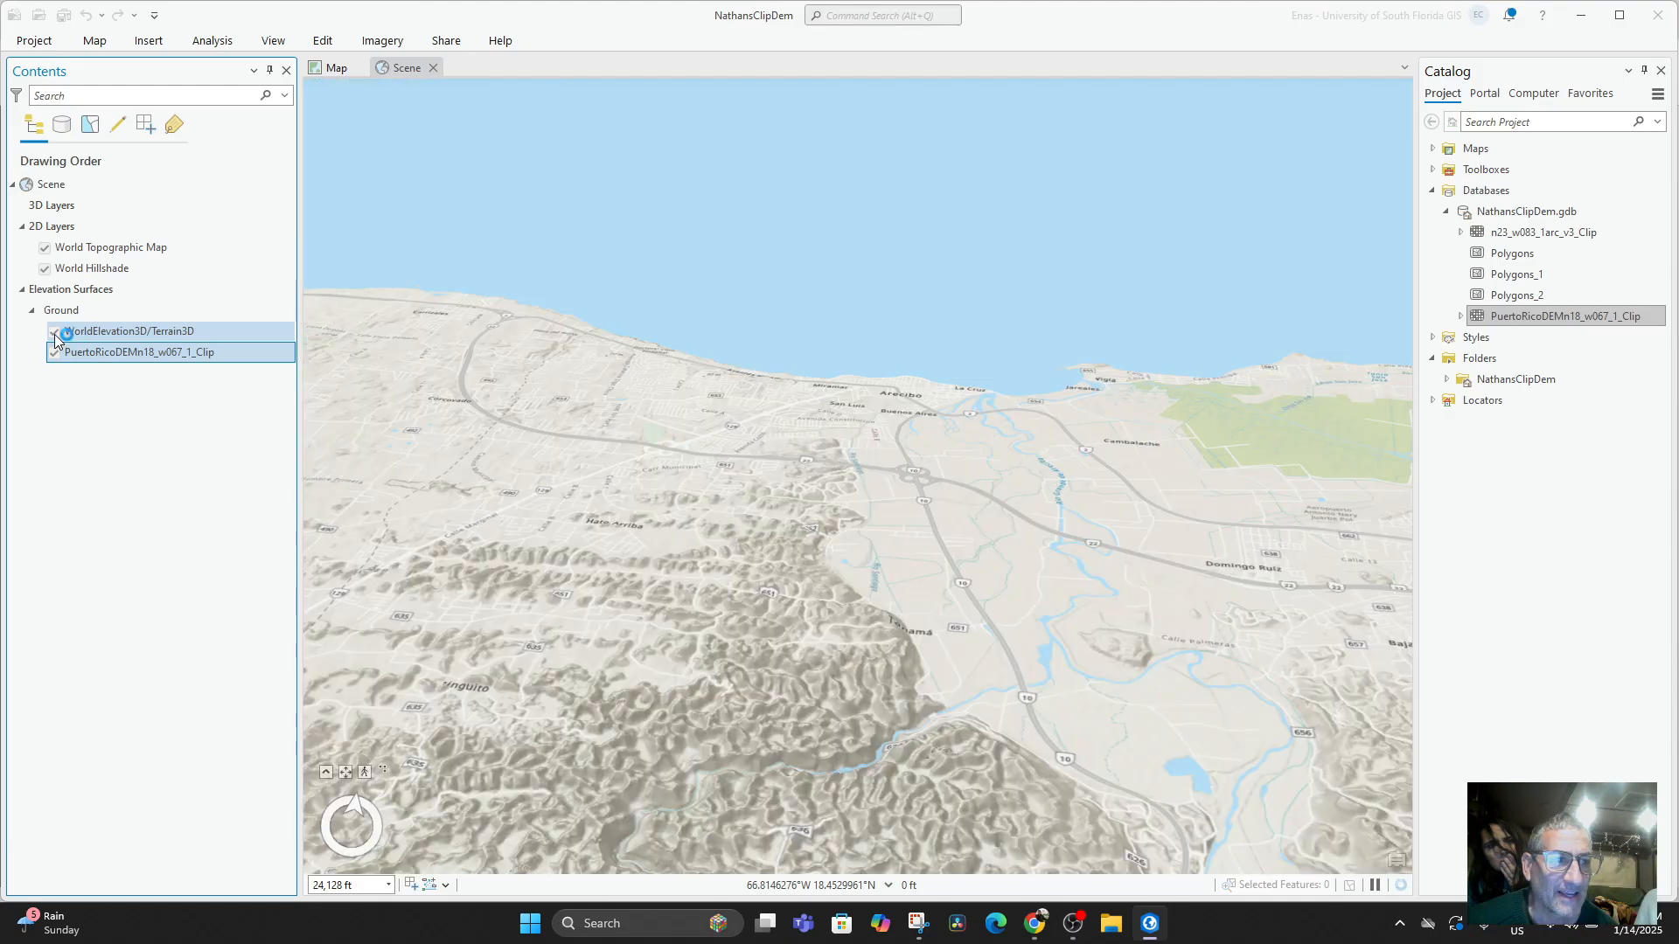
click(54, 332)
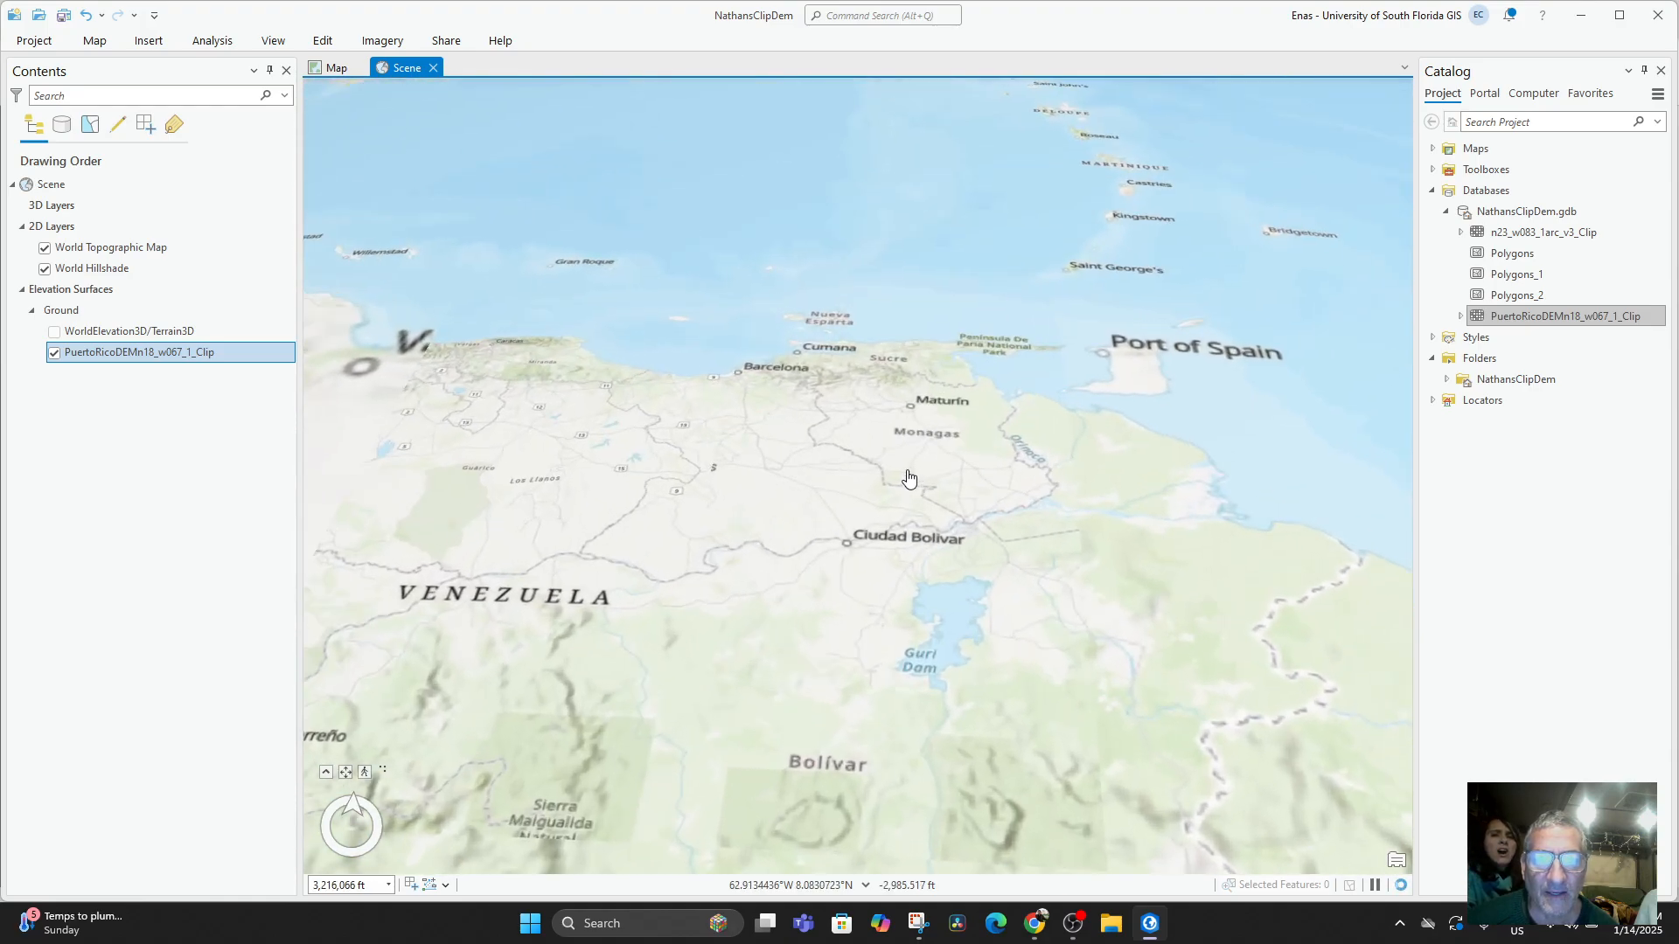
Navigate the scene north from Venezuela across the Caribbean to Puerto Rico.
drag(802, 340, 794, 416)
drag(759, 584, 749, 727)
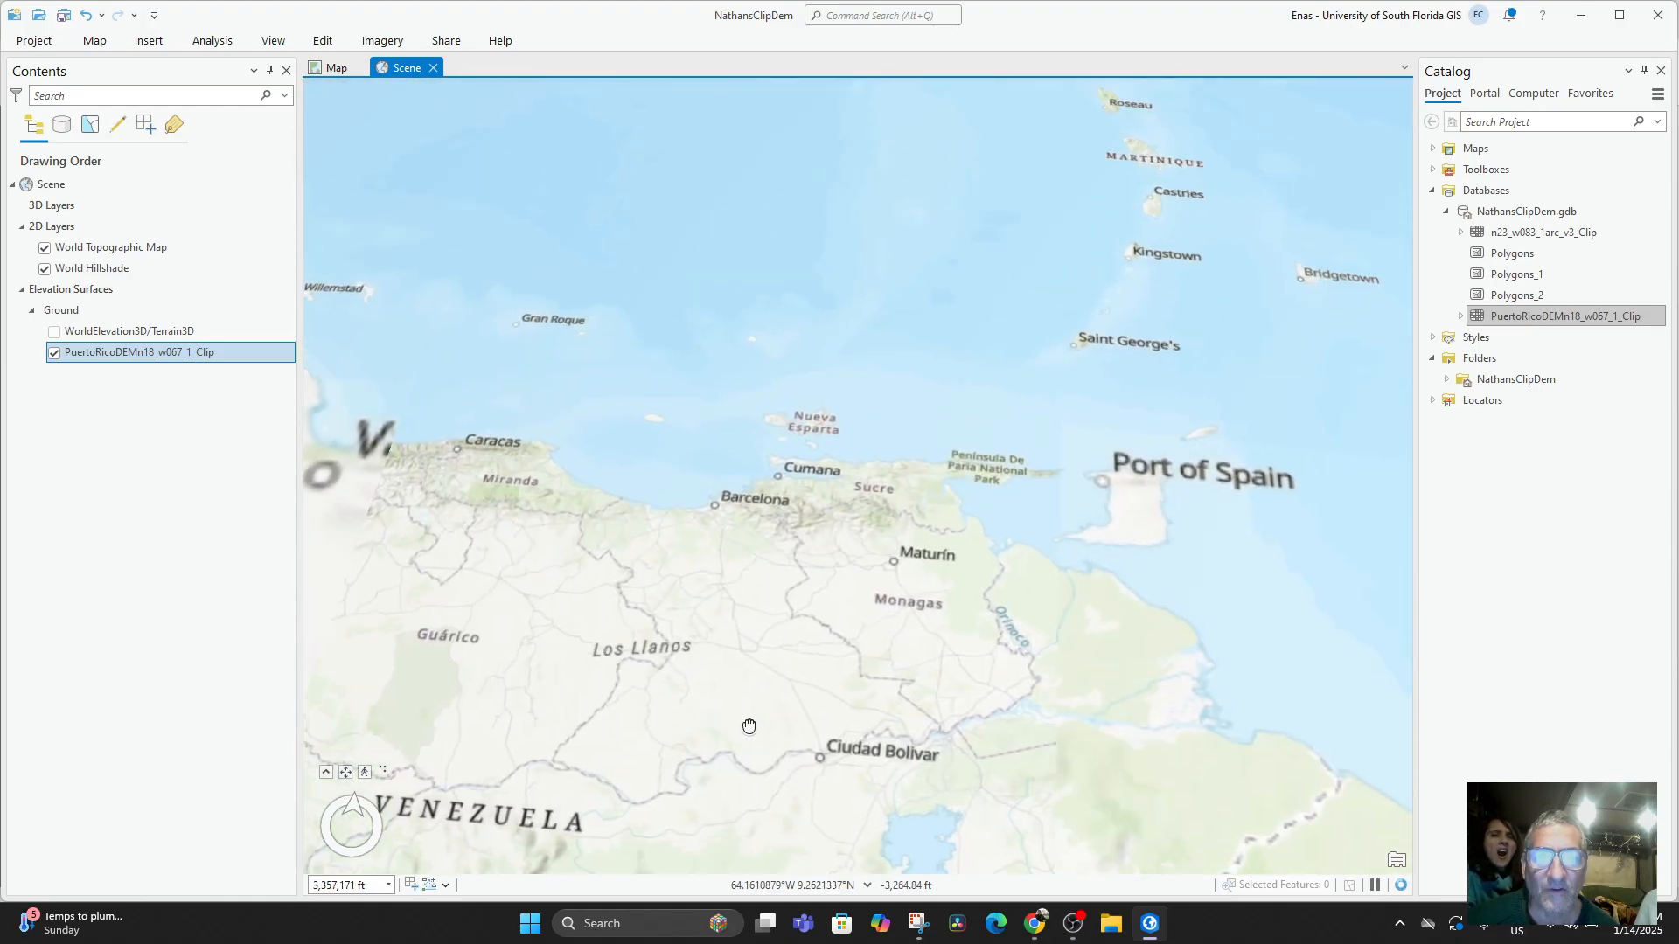
drag(826, 551, 814, 738)
drag(903, 440, 929, 809)
drag(813, 438, 1050, 764)
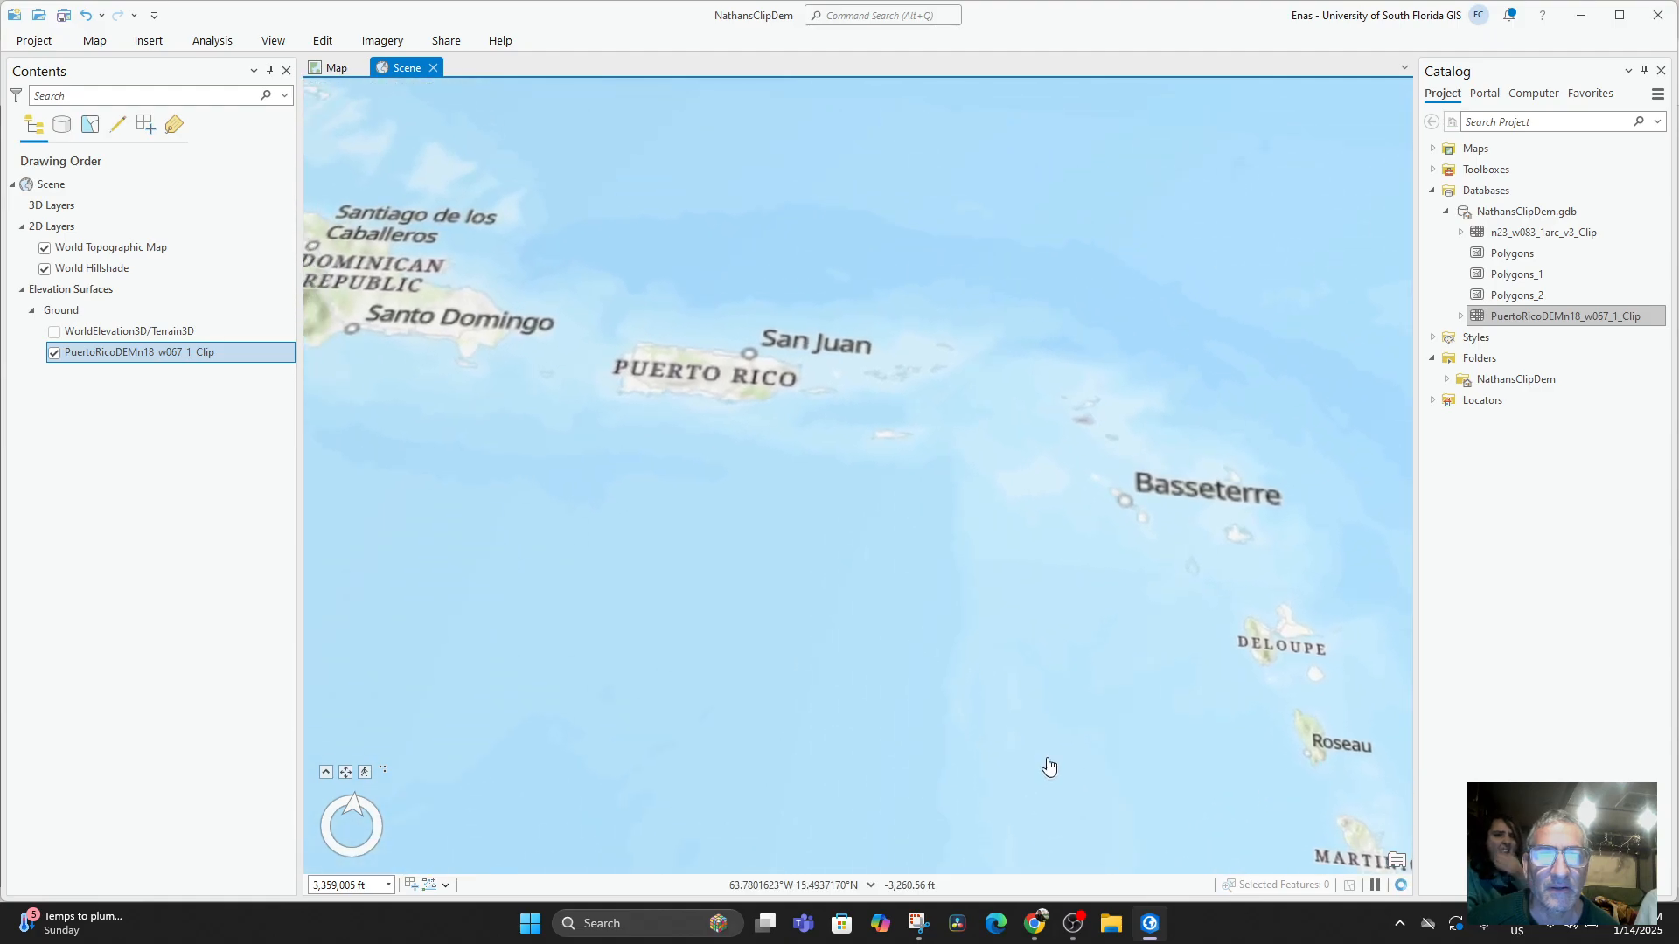
drag(675, 565, 853, 710)
scroll(704, 608, up, 5)
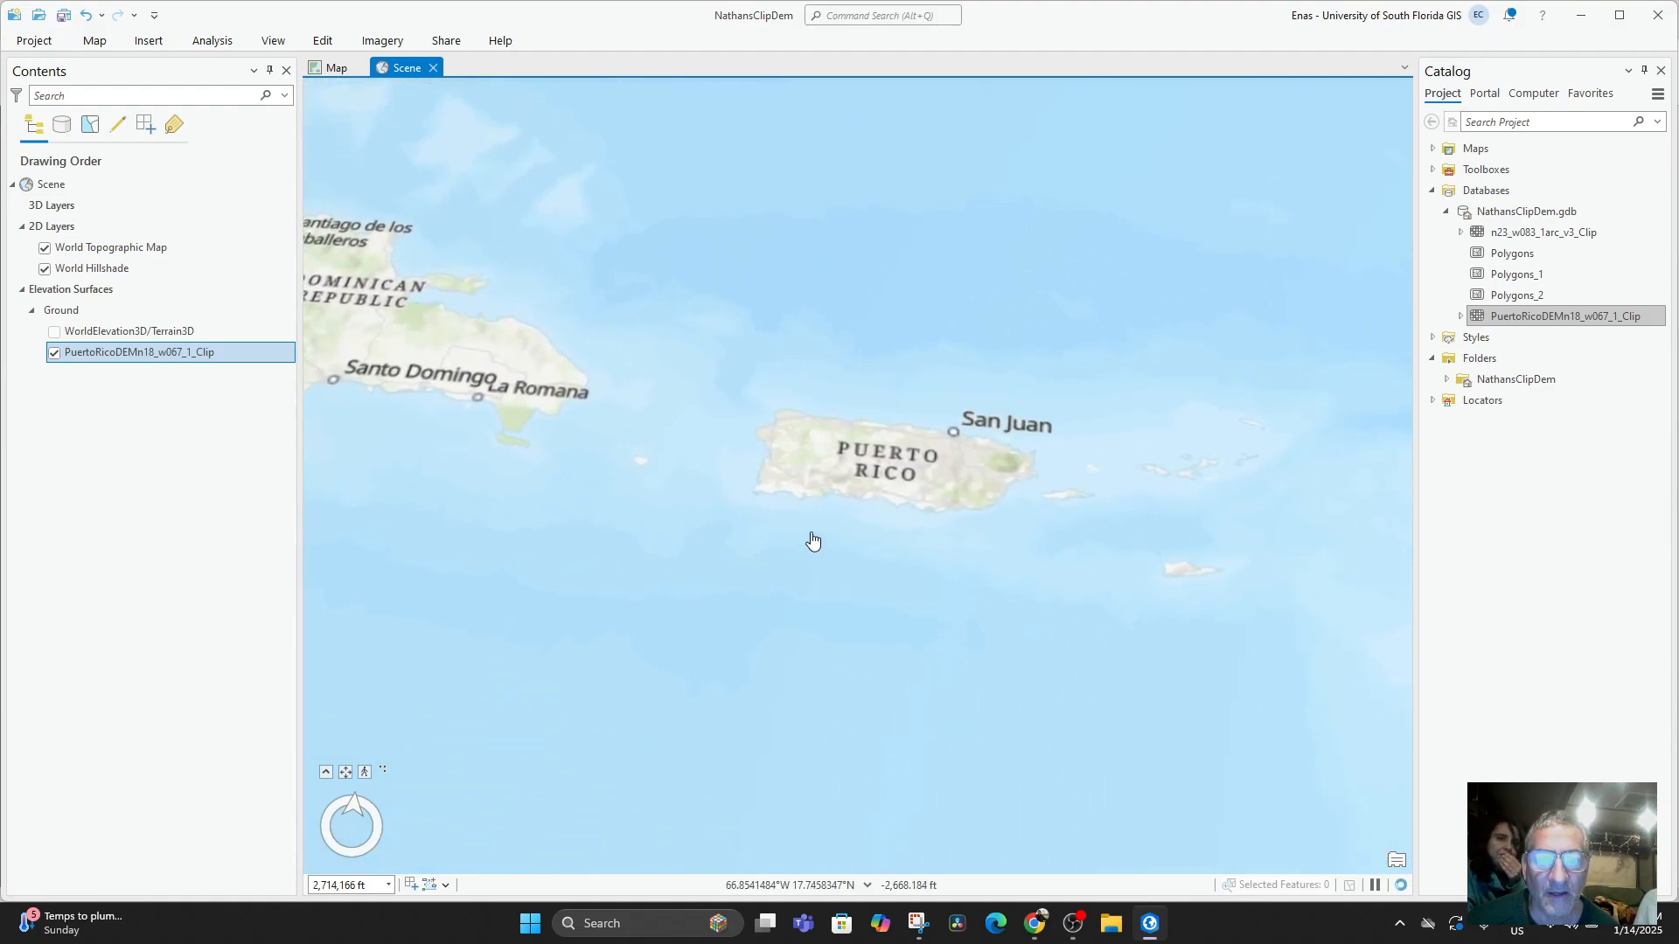
scroll(847, 638, up, 5)
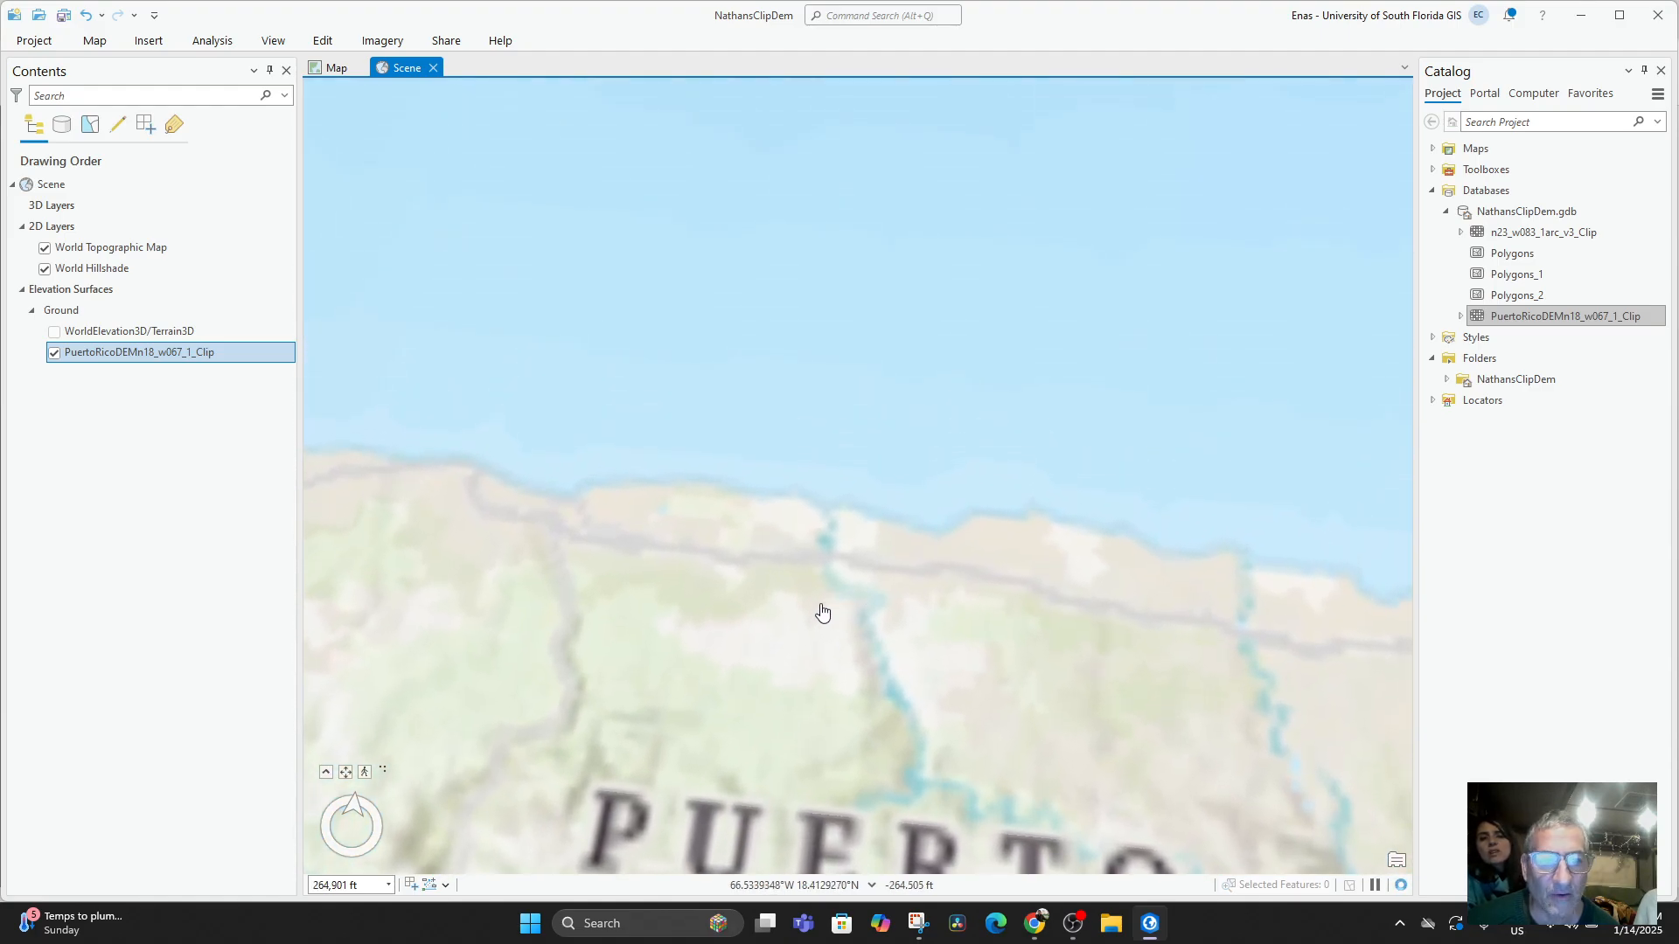
Bring the Arecibo coastline, the river valley and the hills around Tanamá into close view in the scene.
drag(569, 586, 925, 416)
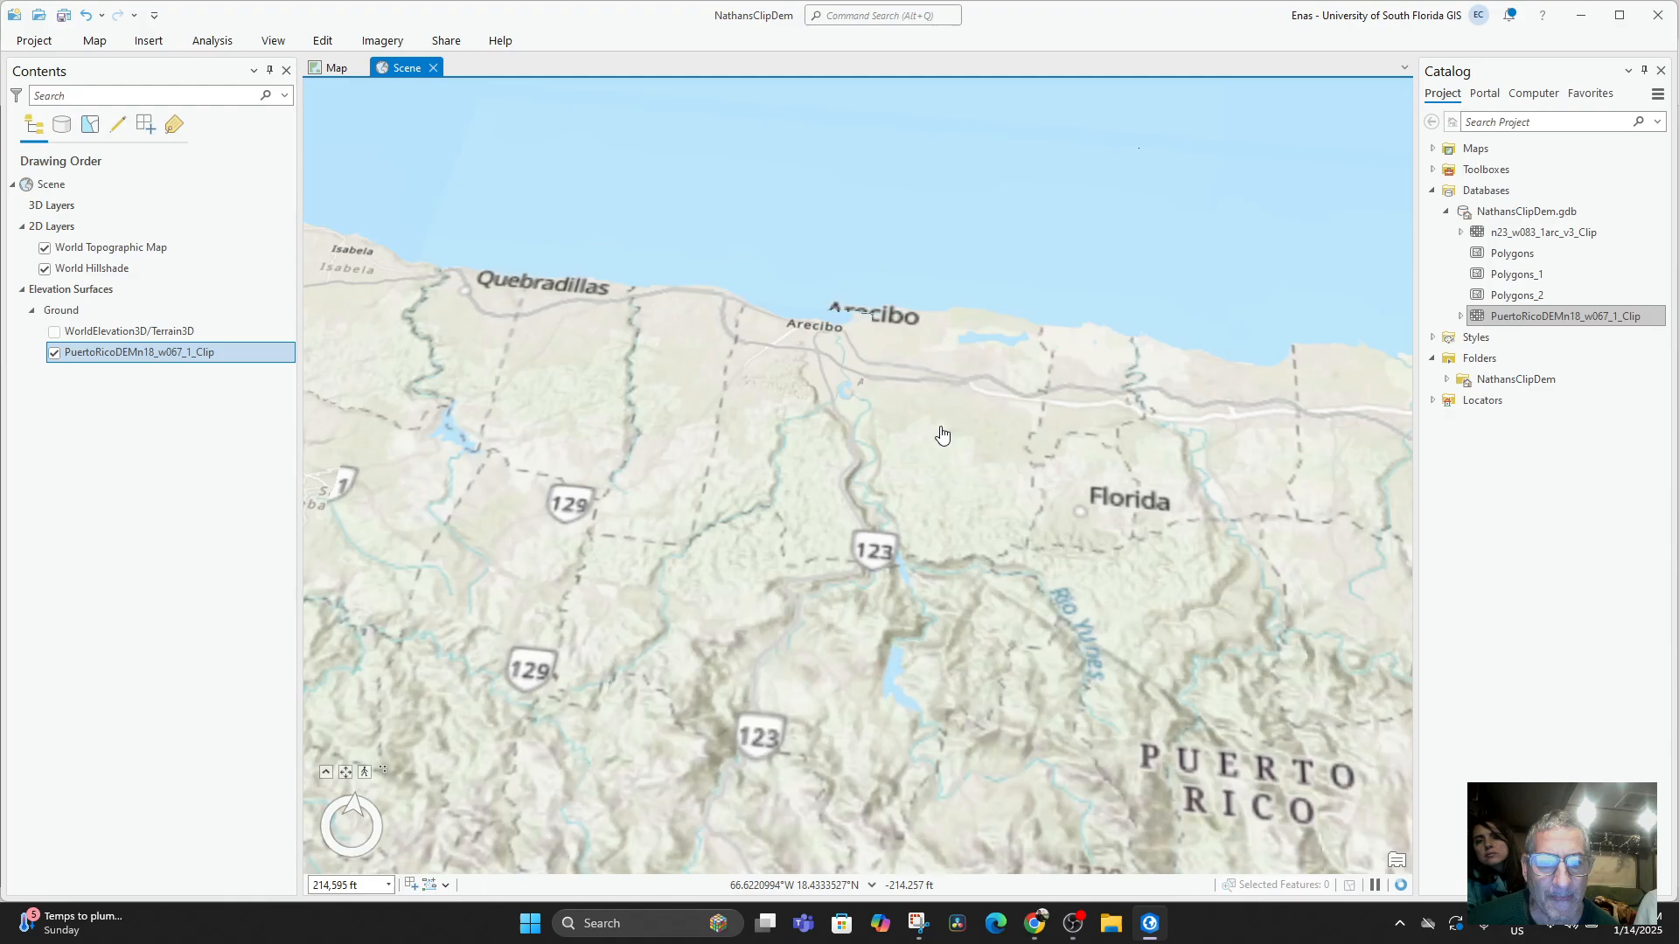
drag(869, 509, 873, 467)
scroll(872, 467, up, 5)
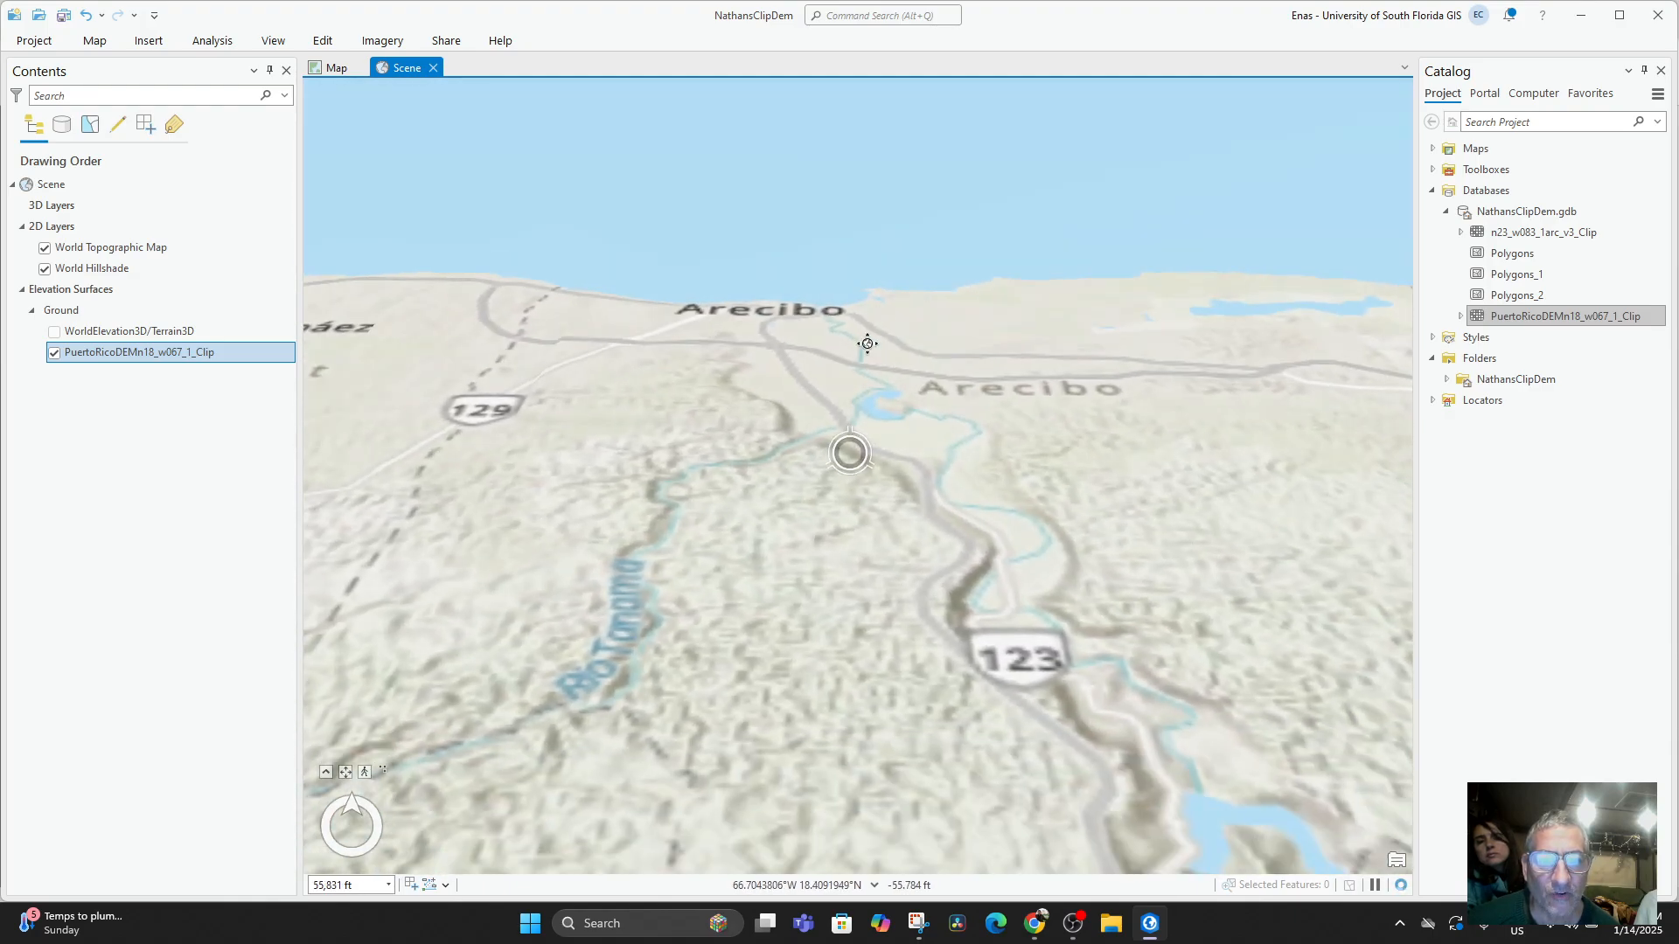
drag(867, 344, 831, 629)
scroll(813, 649, up, 2)
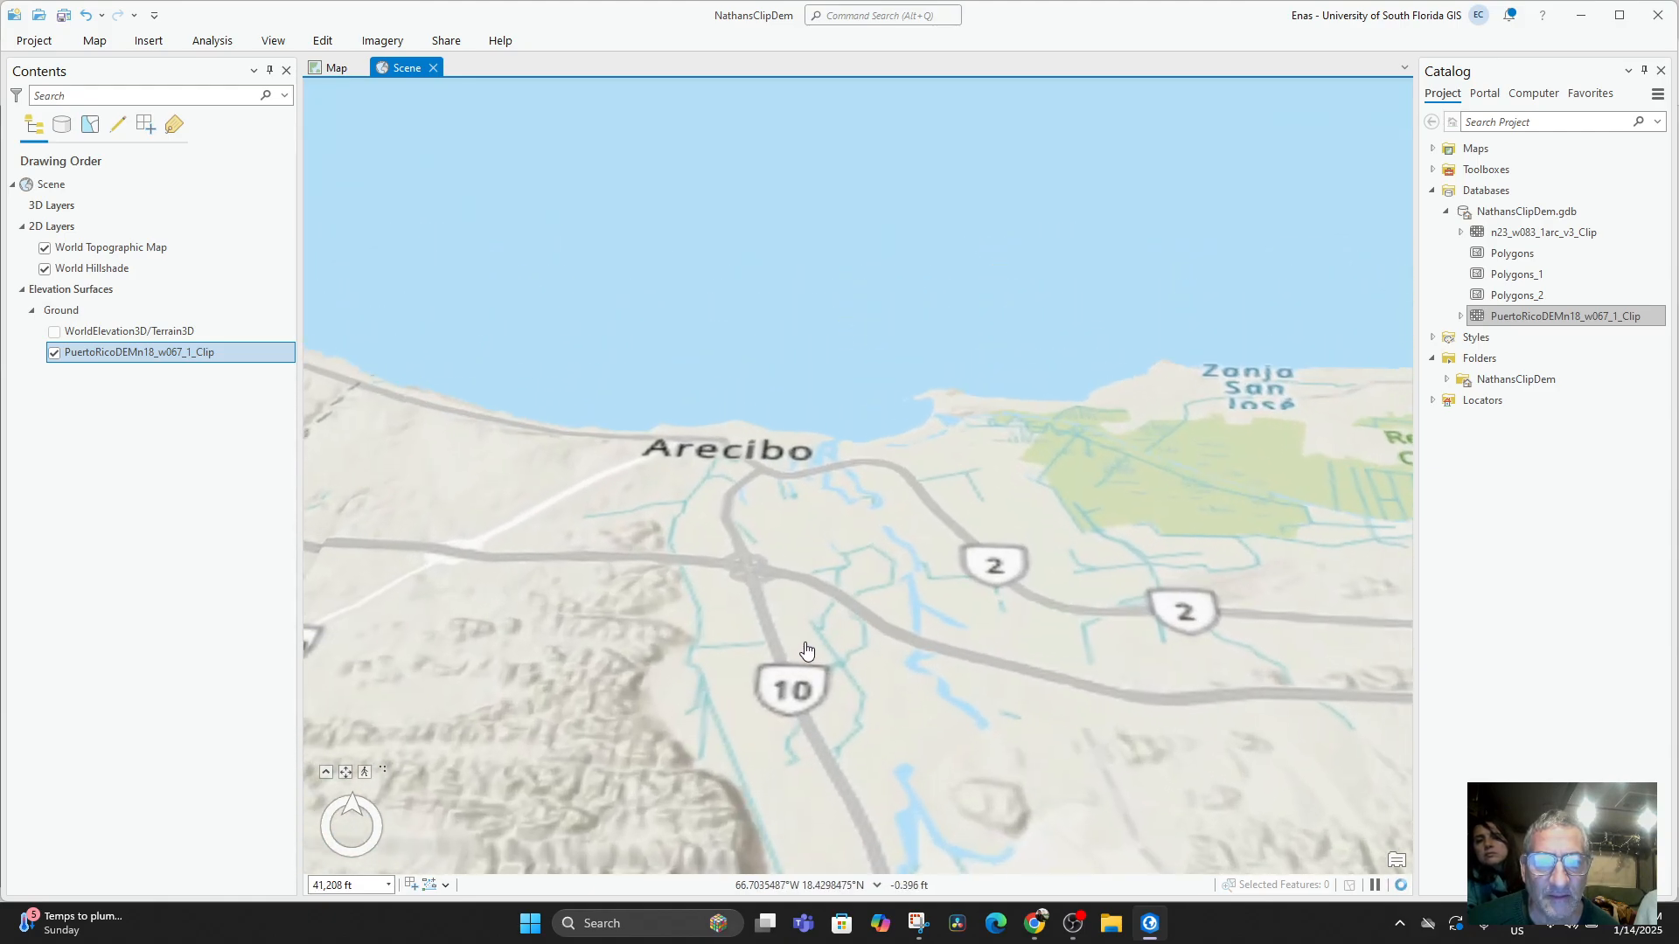
drag(853, 568, 942, 389)
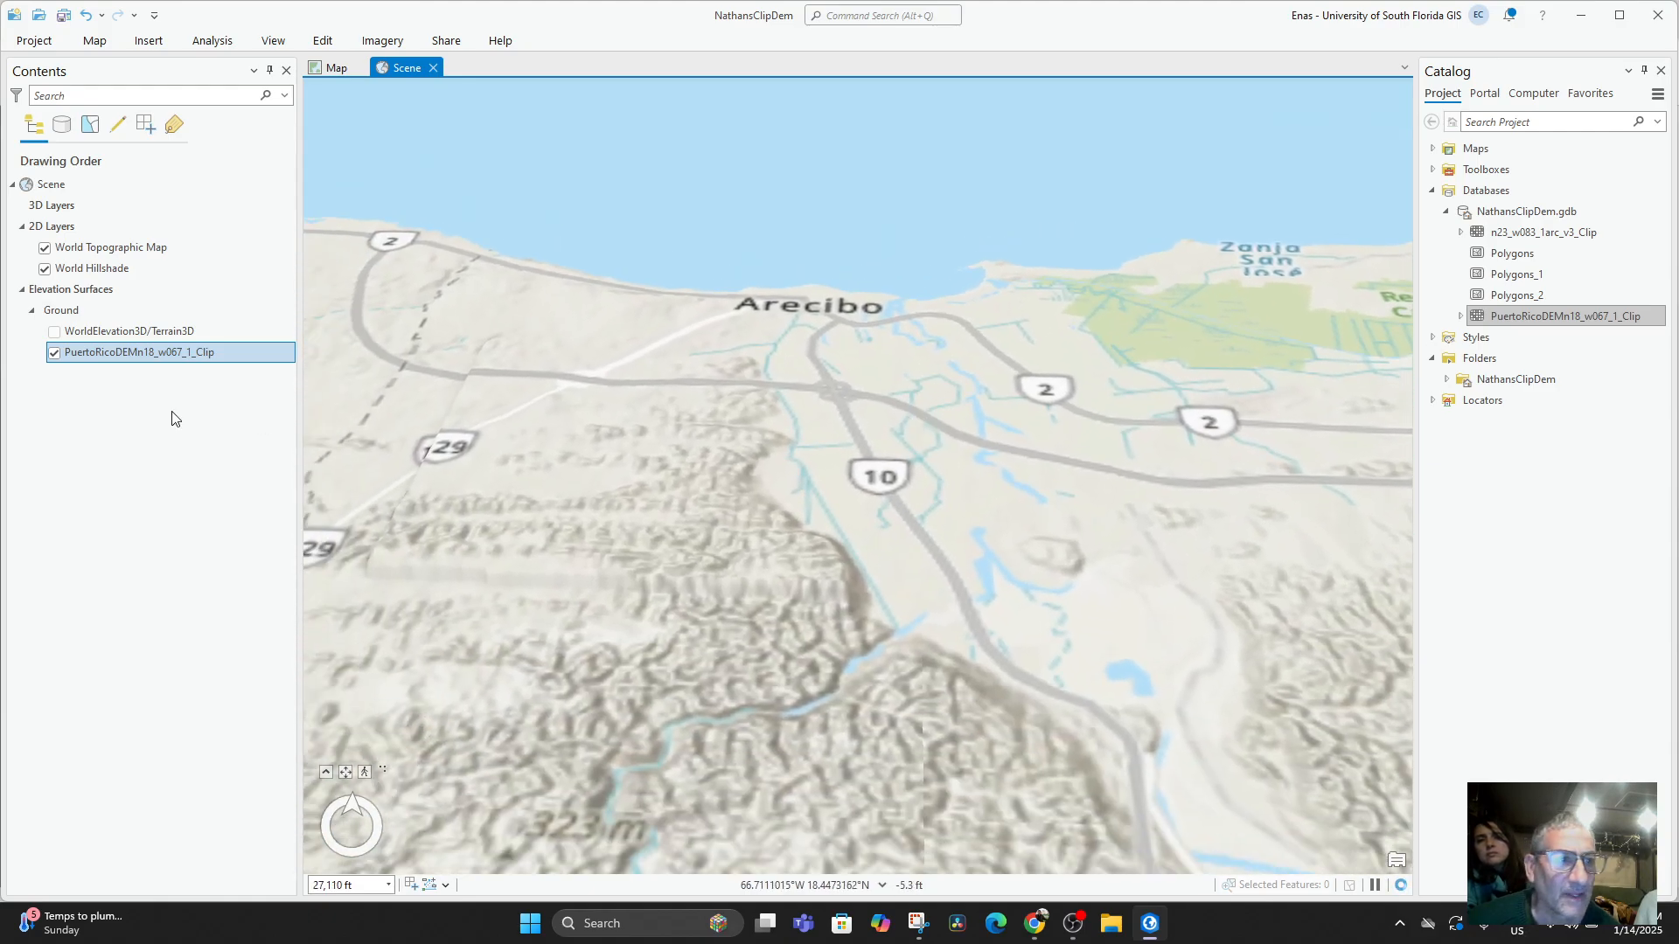
Hide the World Topographic Map layer and move PuertoRicoDEMn18_w067_1_Clip above WorldElevation3D/Terrain3D in the Ground surface.
click(44, 248)
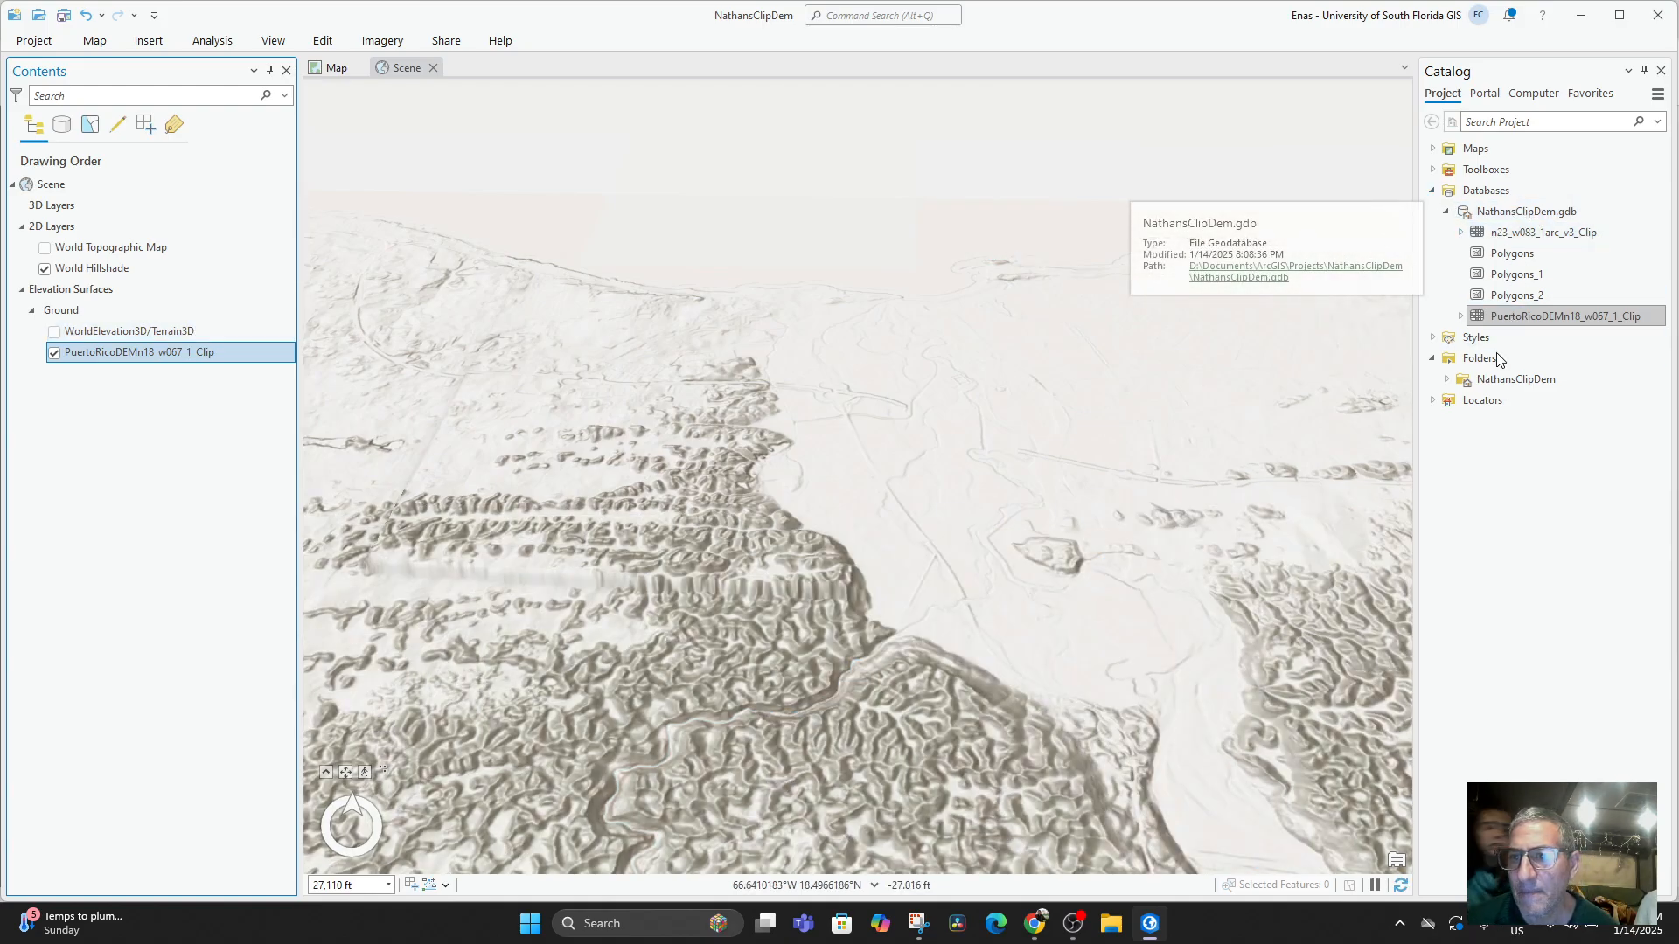
drag(840, 512, 899, 412)
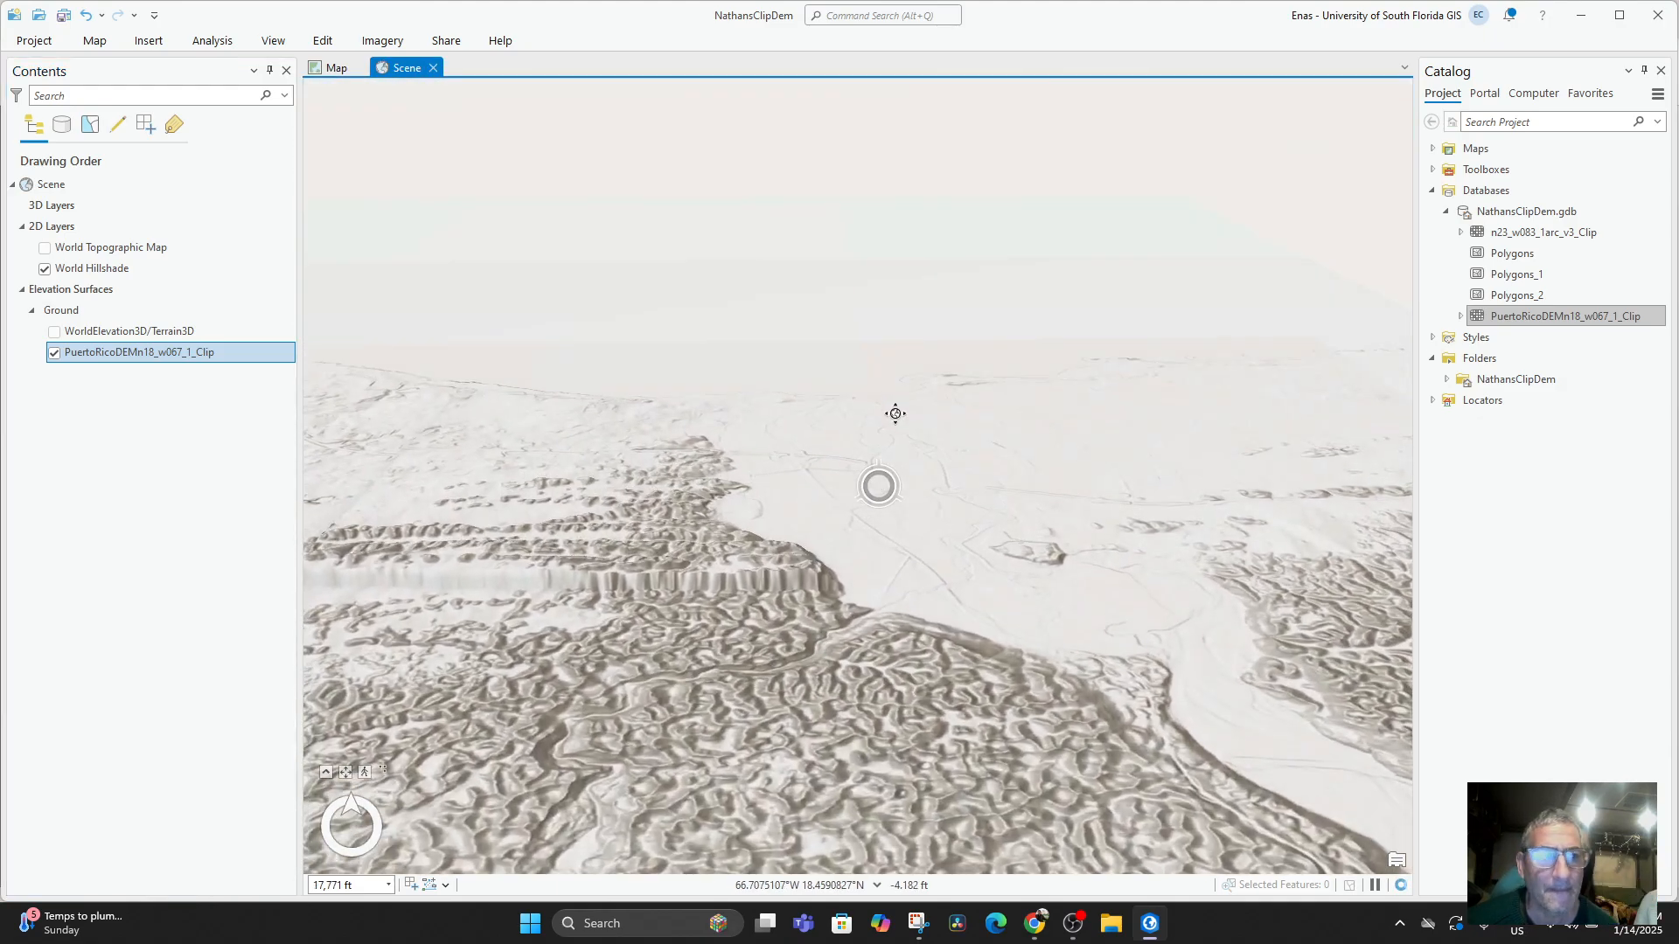
click(63, 208)
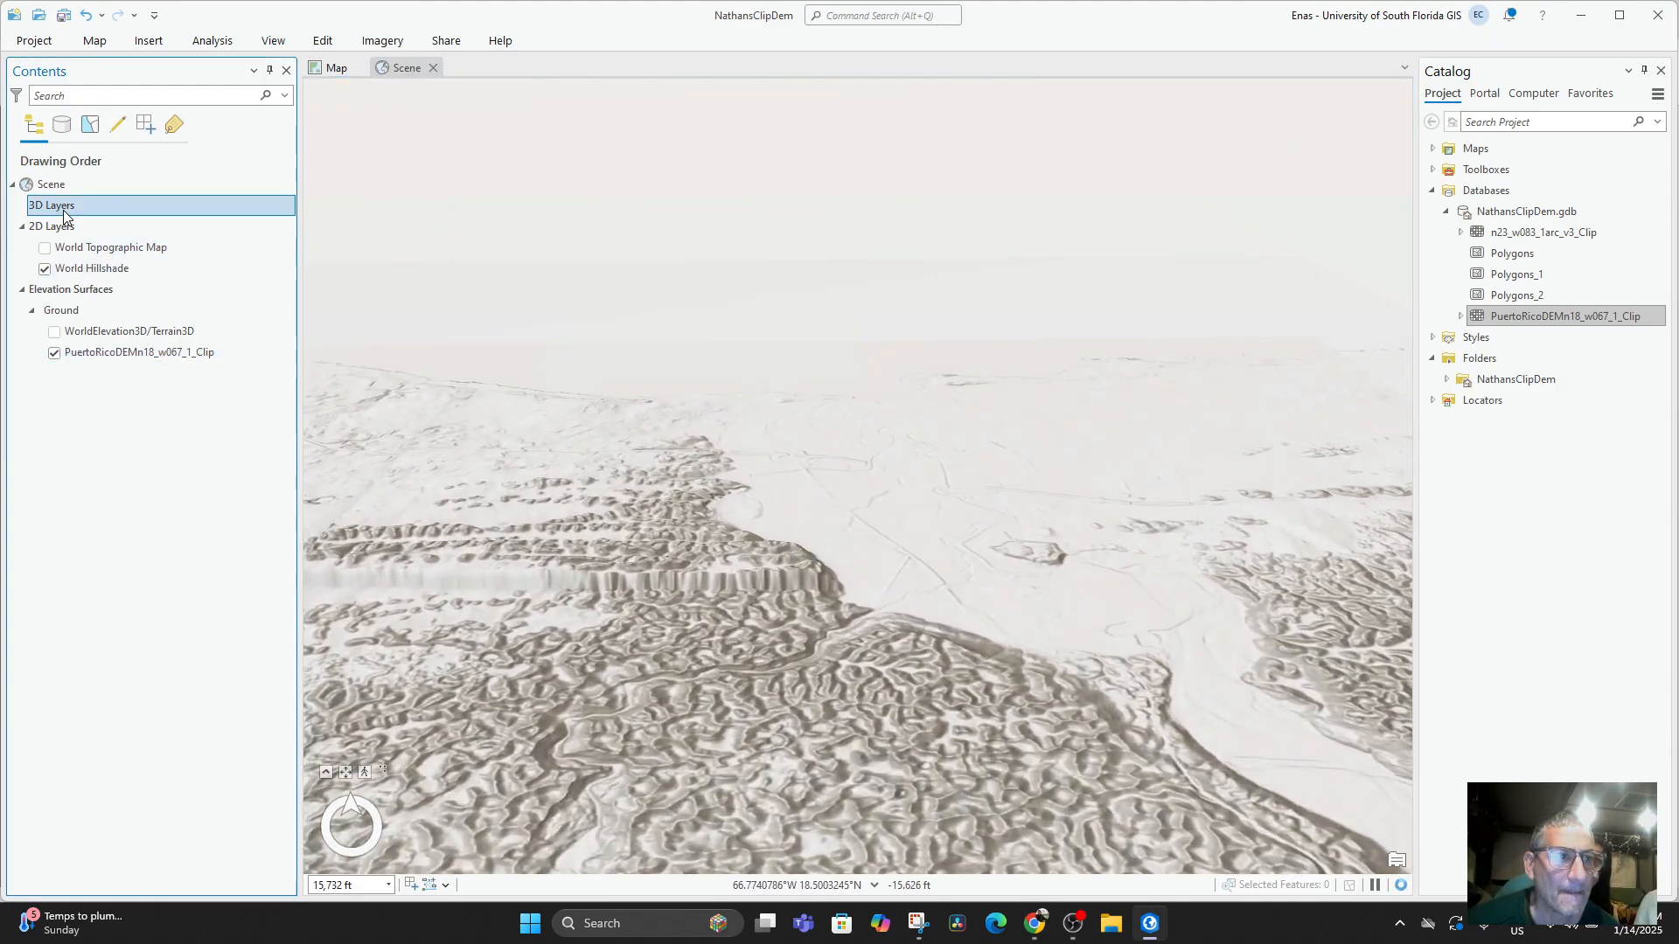
click(101, 354)
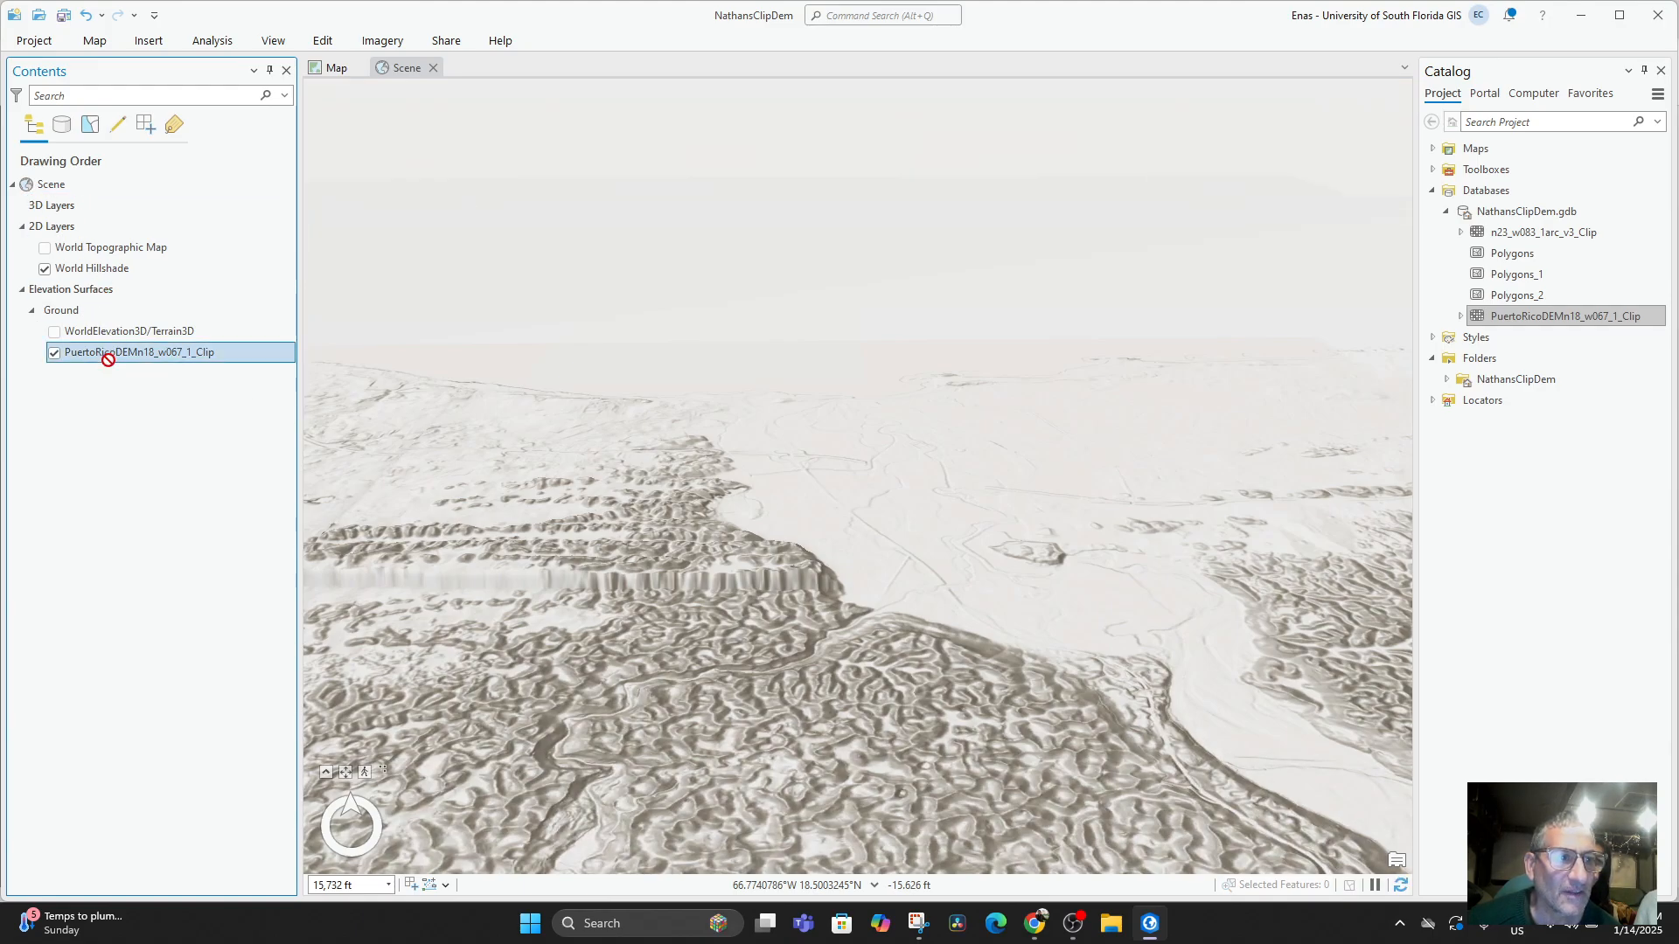
mouse_move(108, 352)
mouse_down()
mouse_move(50, 290)
mouse_move(94, 370)
mouse_move(97, 325)
mouse_up()
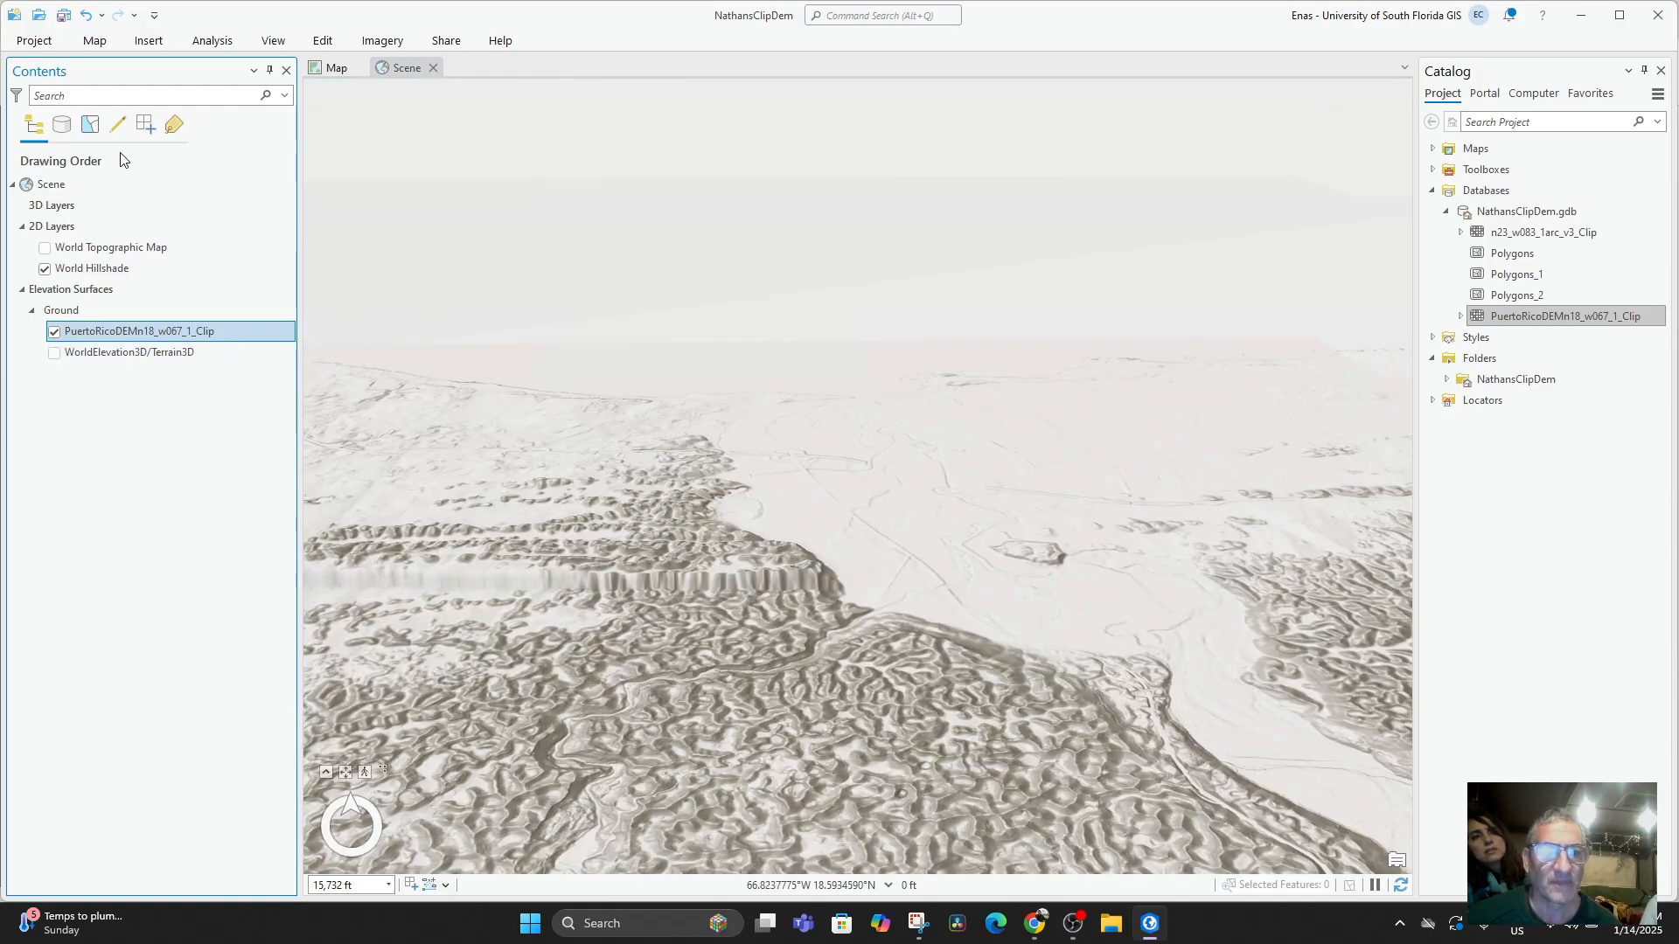
click(53, 210)
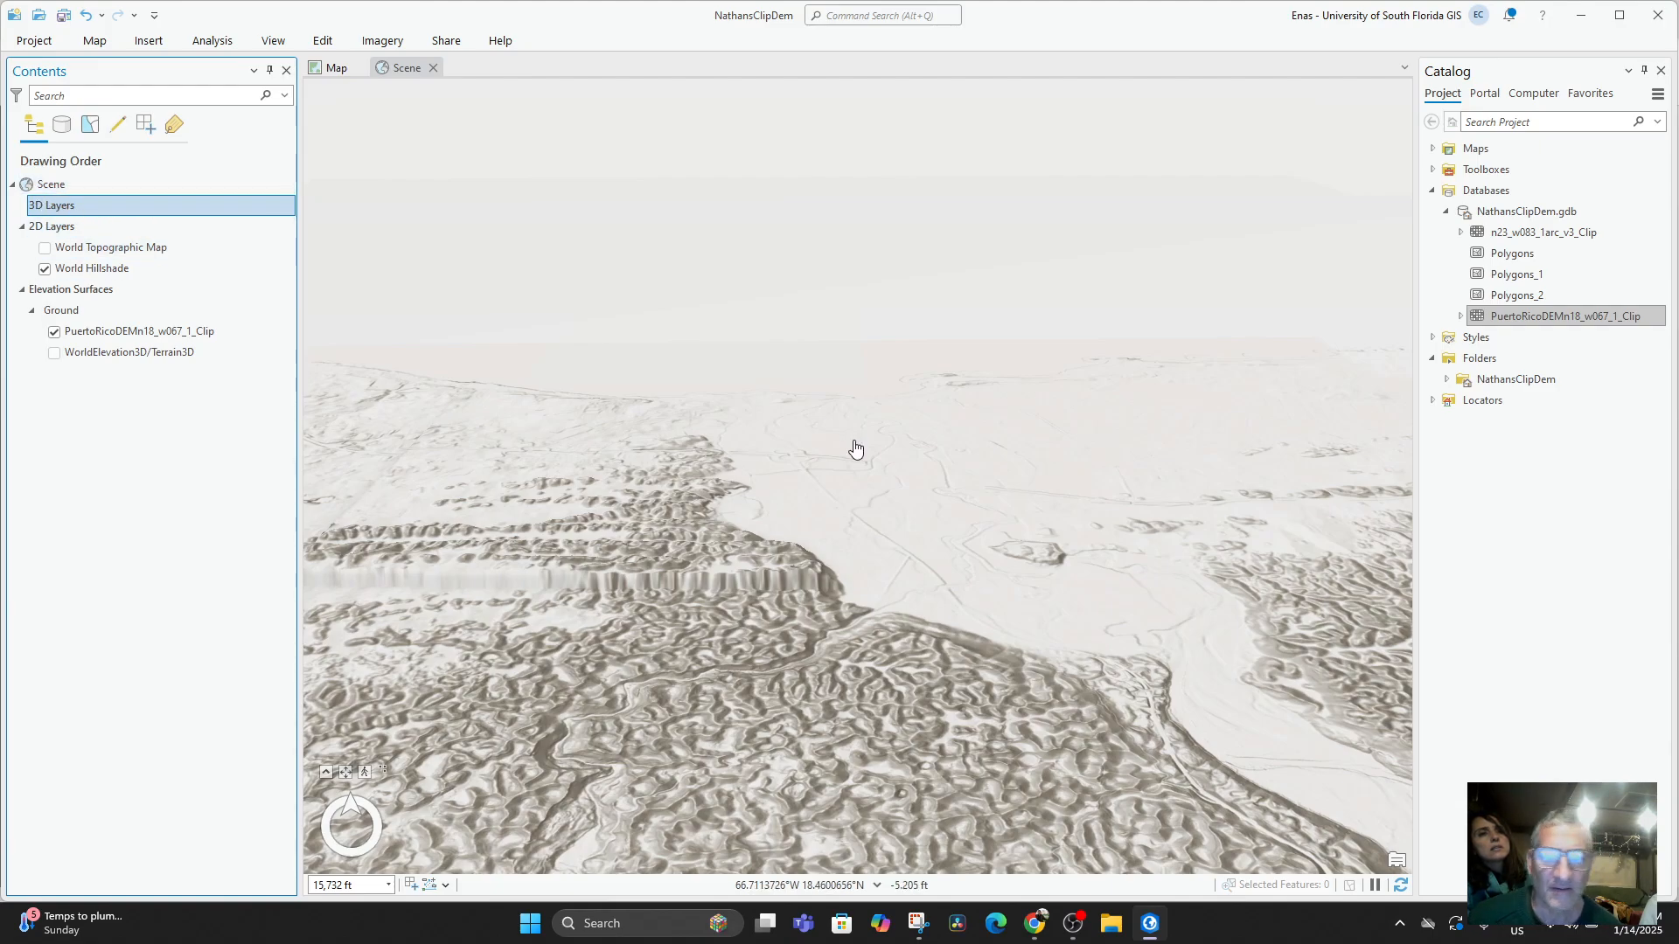
Examine the hillshaded terrain and river valley around Arecibo from several distances, tilts and directions.
drag(855, 448, 897, 570)
drag(901, 526, 896, 595)
scroll(862, 516, down, 3)
drag(809, 407, 822, 344)
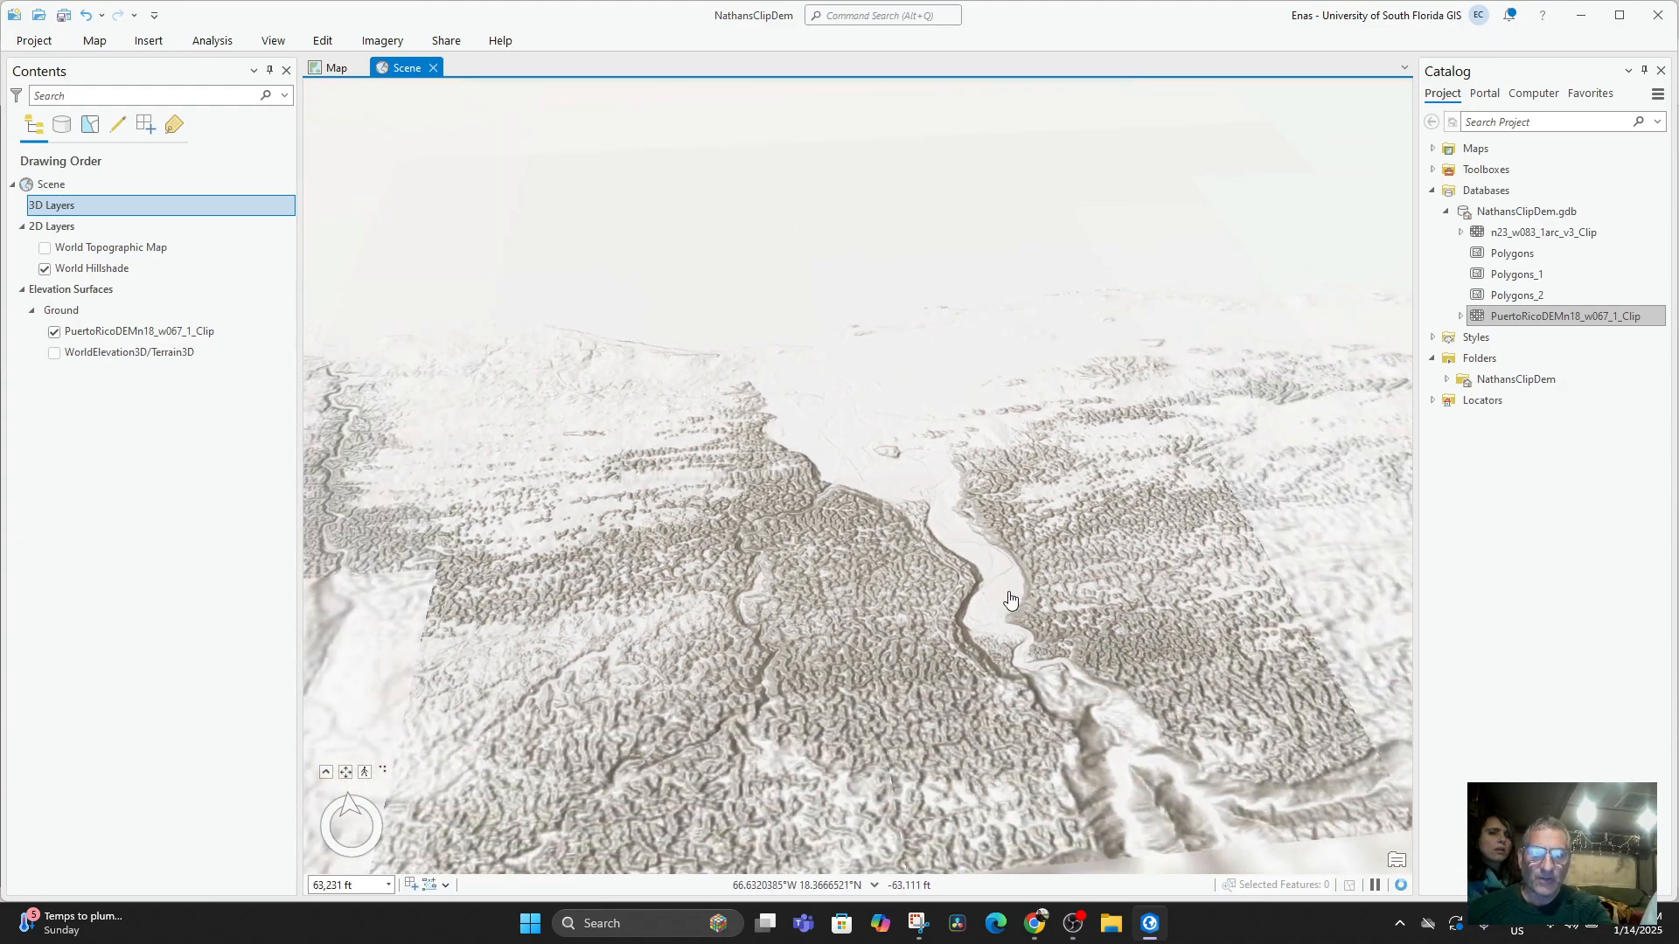
scroll(981, 468, up, 4)
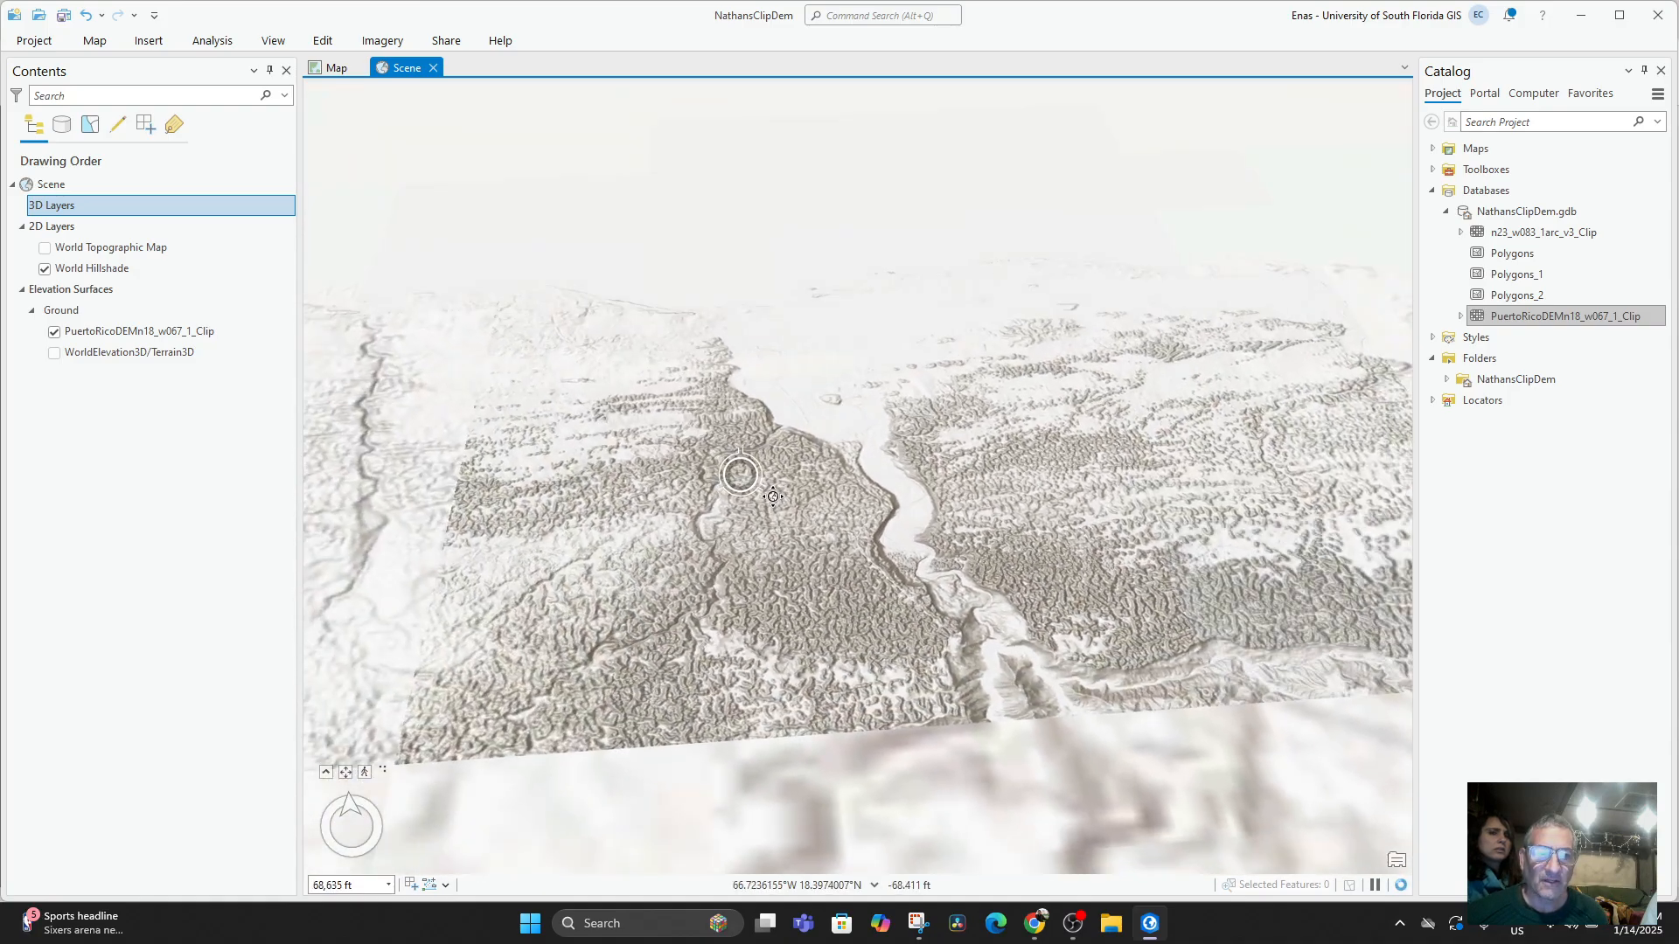
drag(739, 475, 663, 431)
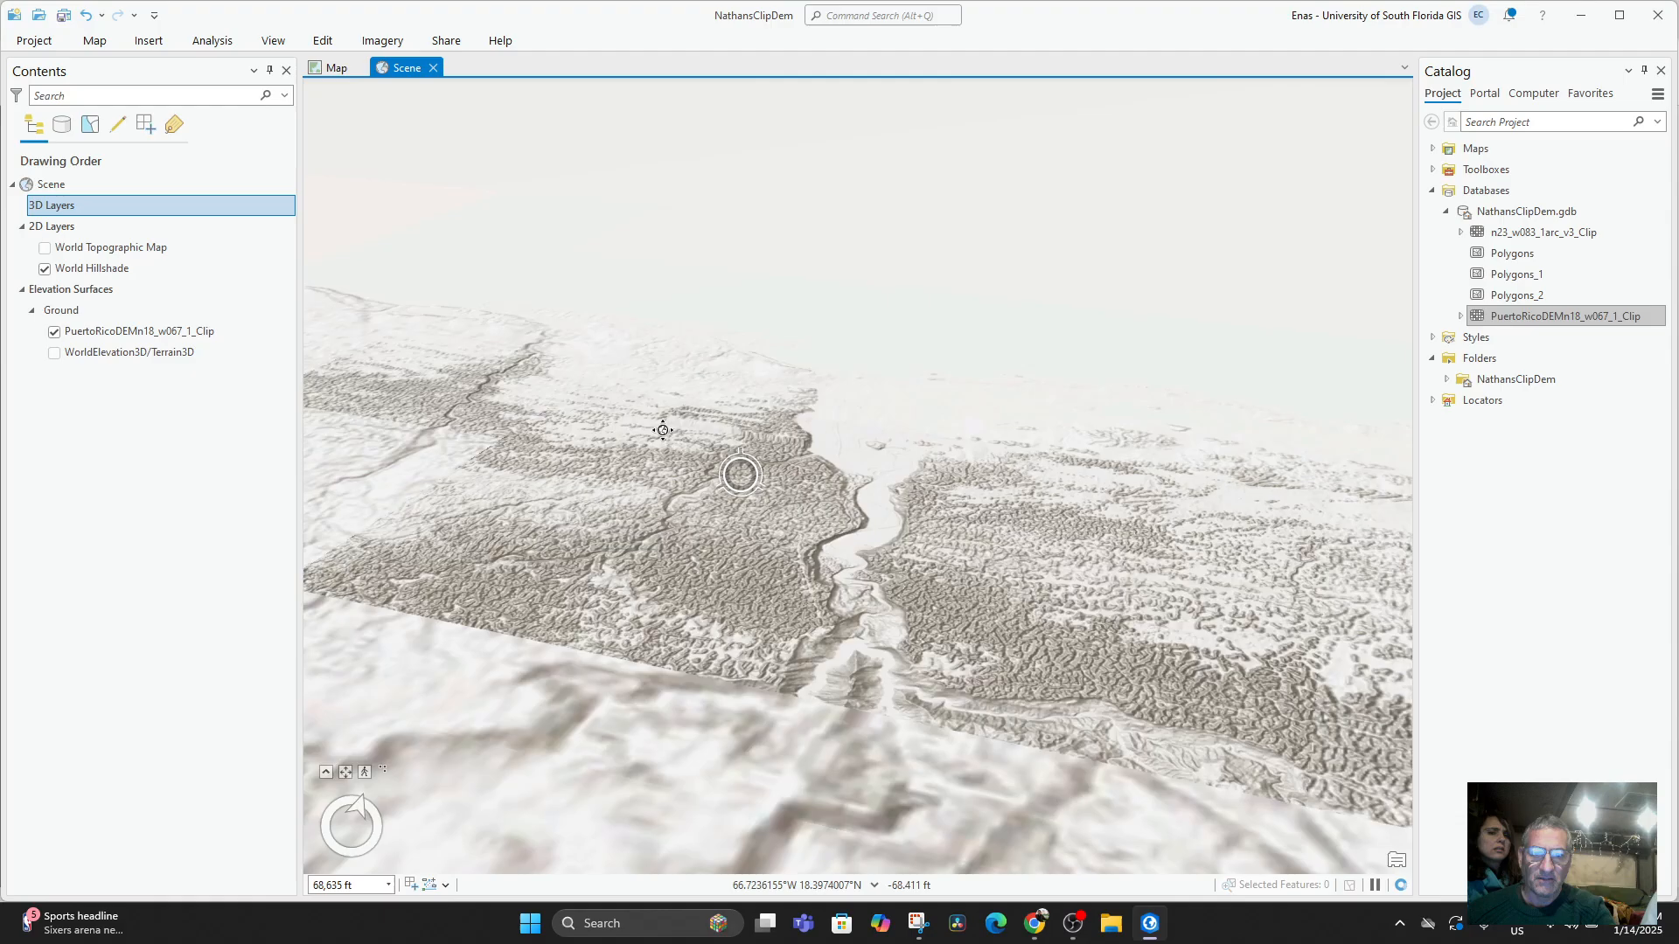
drag(488, 418, 776, 382)
scroll(792, 411, down, 2)
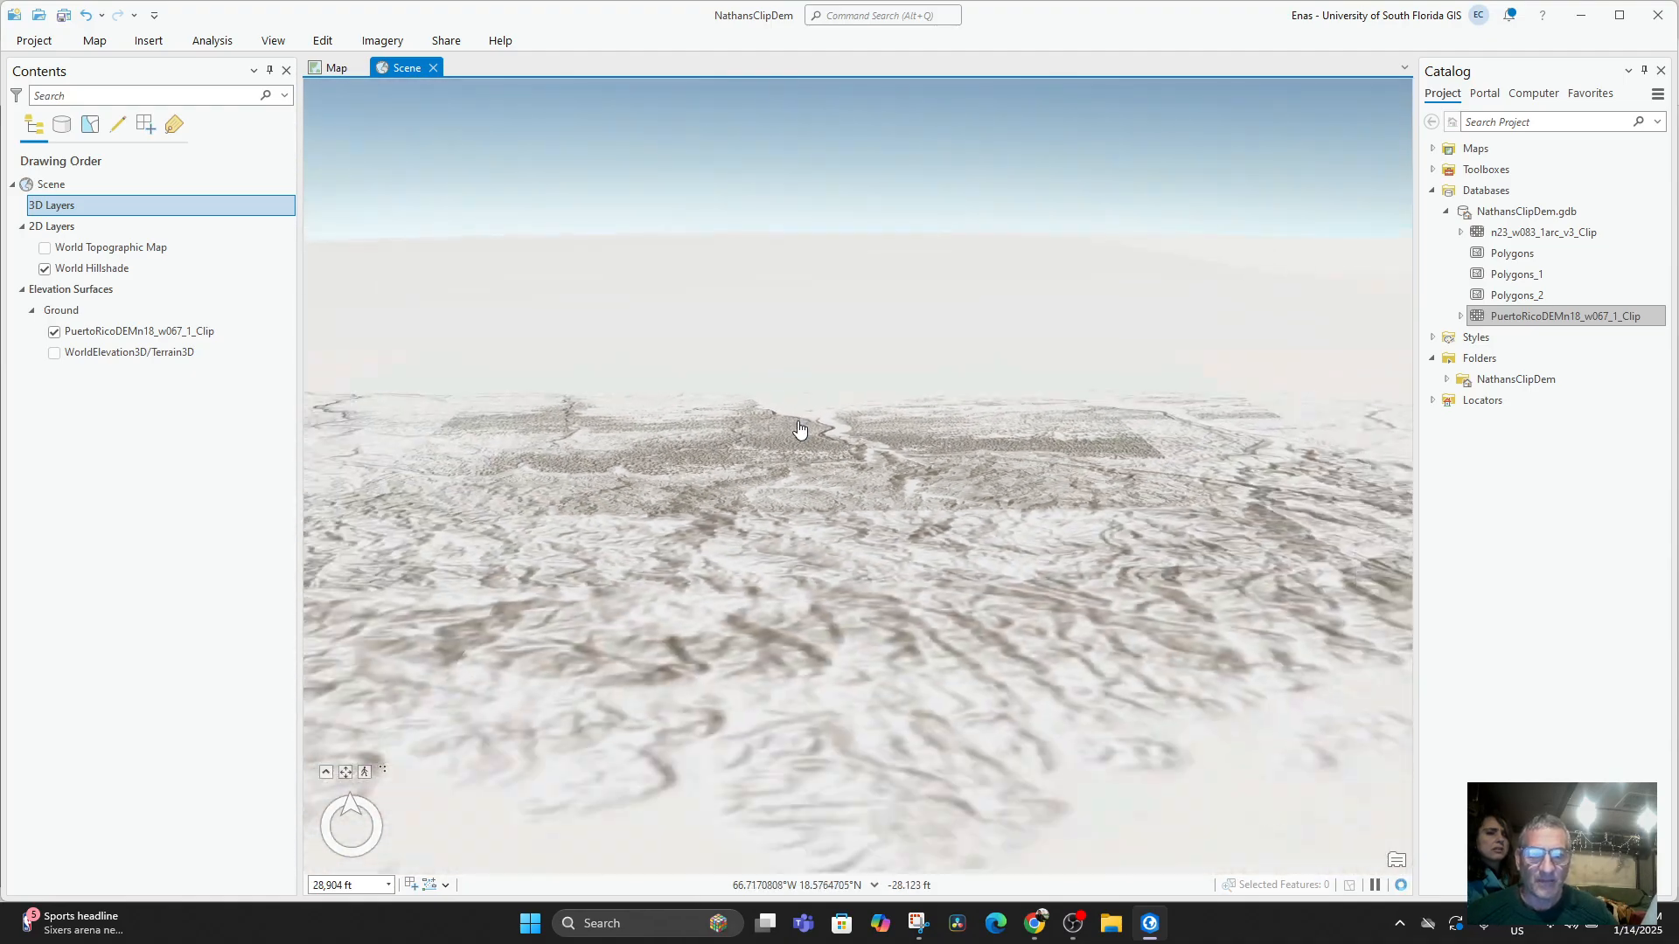
drag(879, 468, 803, 643)
drag(839, 581, 861, 544)
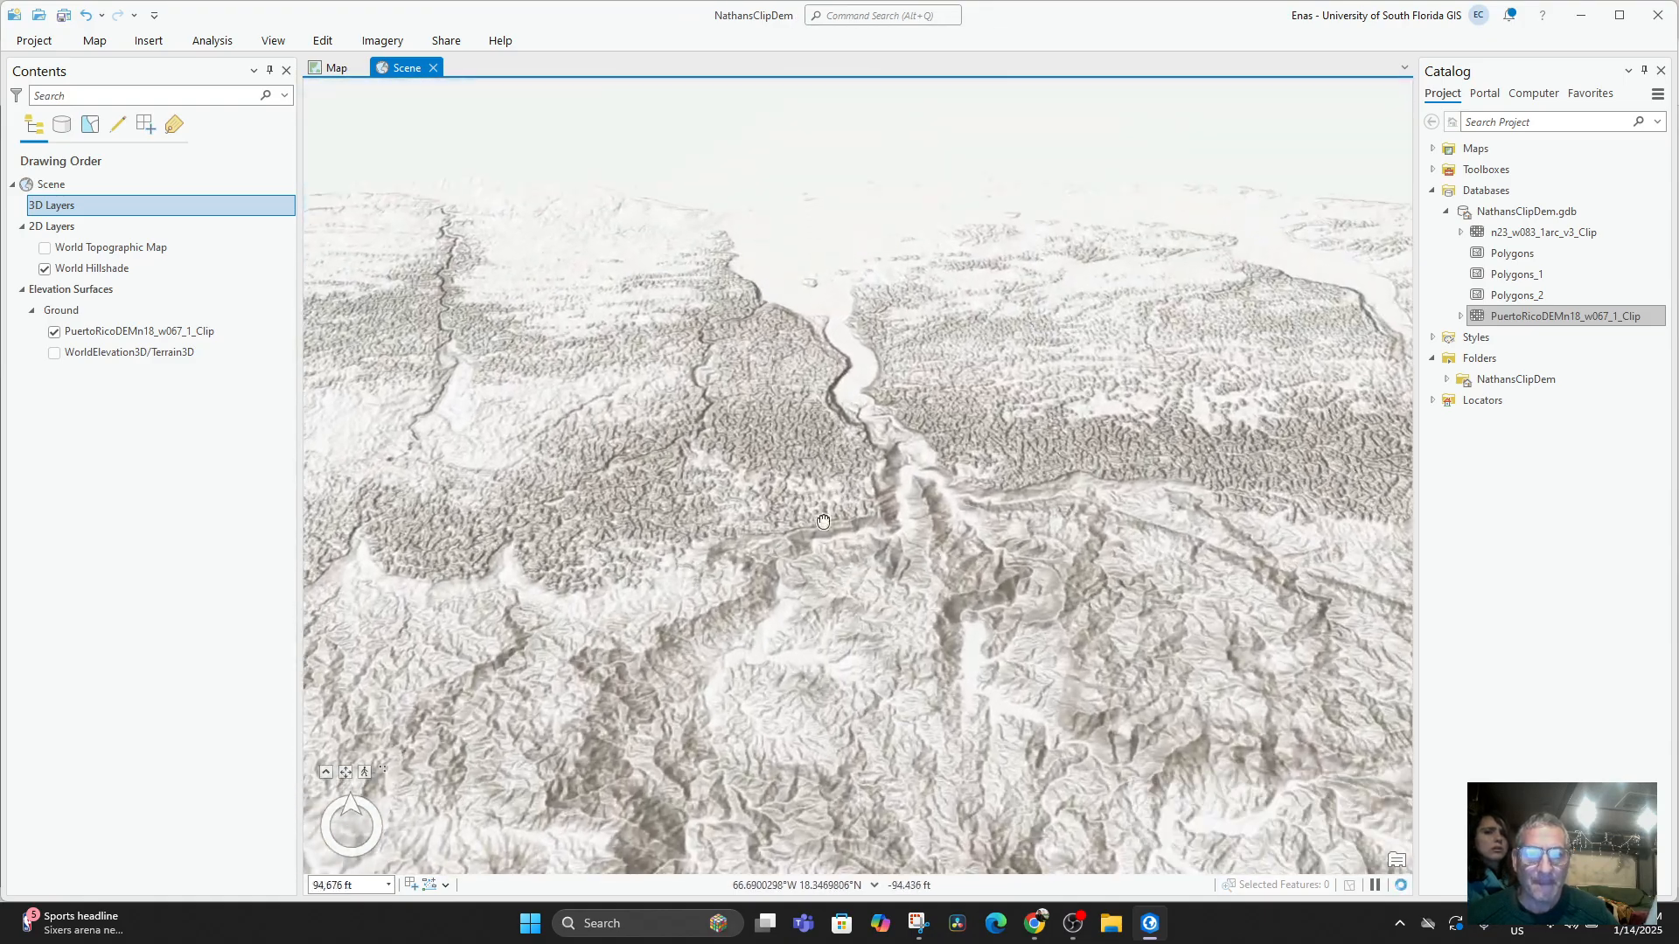
drag(855, 411, 830, 597)
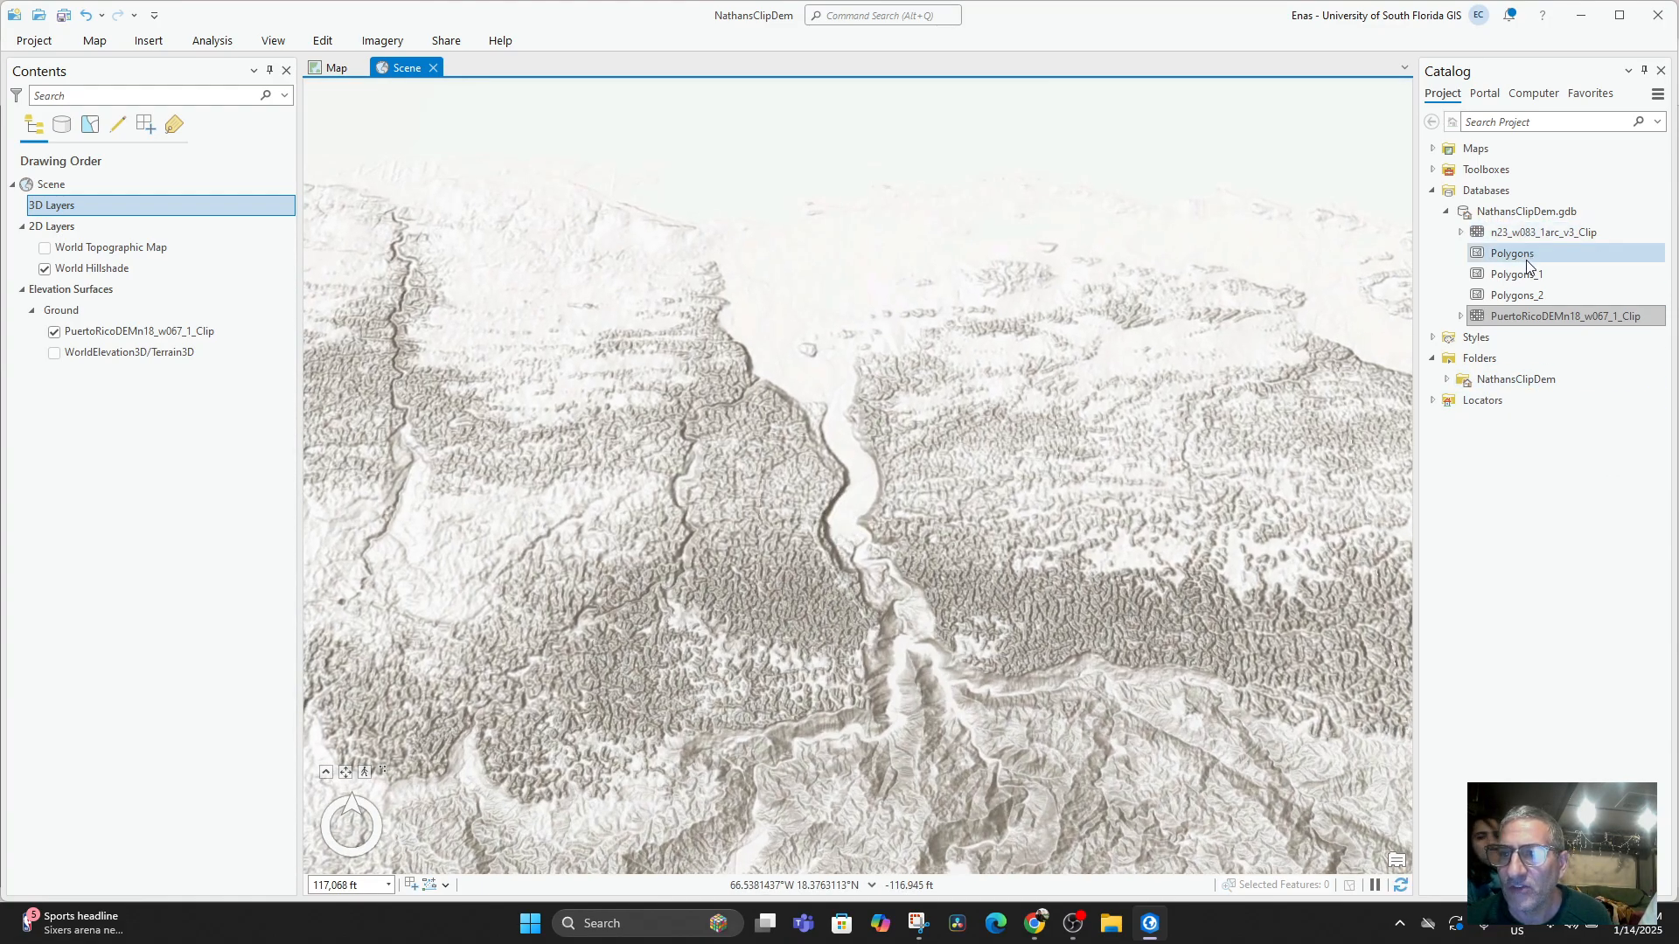
Try to add the project's 2D Map item to the scene's layers.
click(1433, 149)
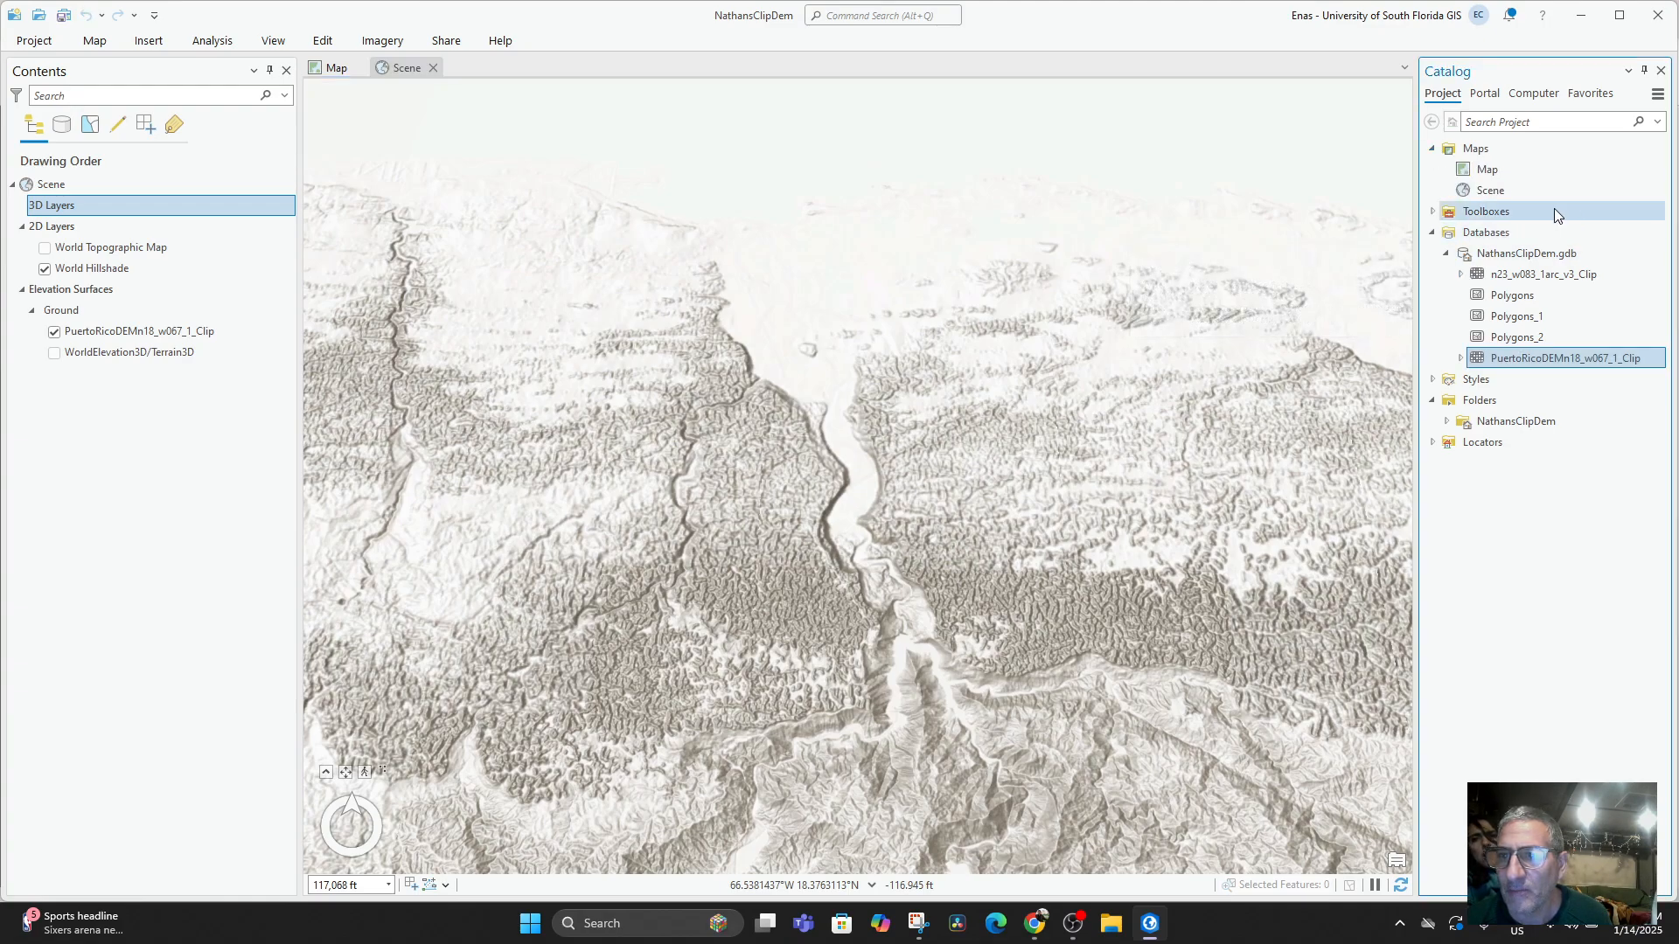
drag(1502, 171, 118, 373)
drag(61, 229, 97, 229)
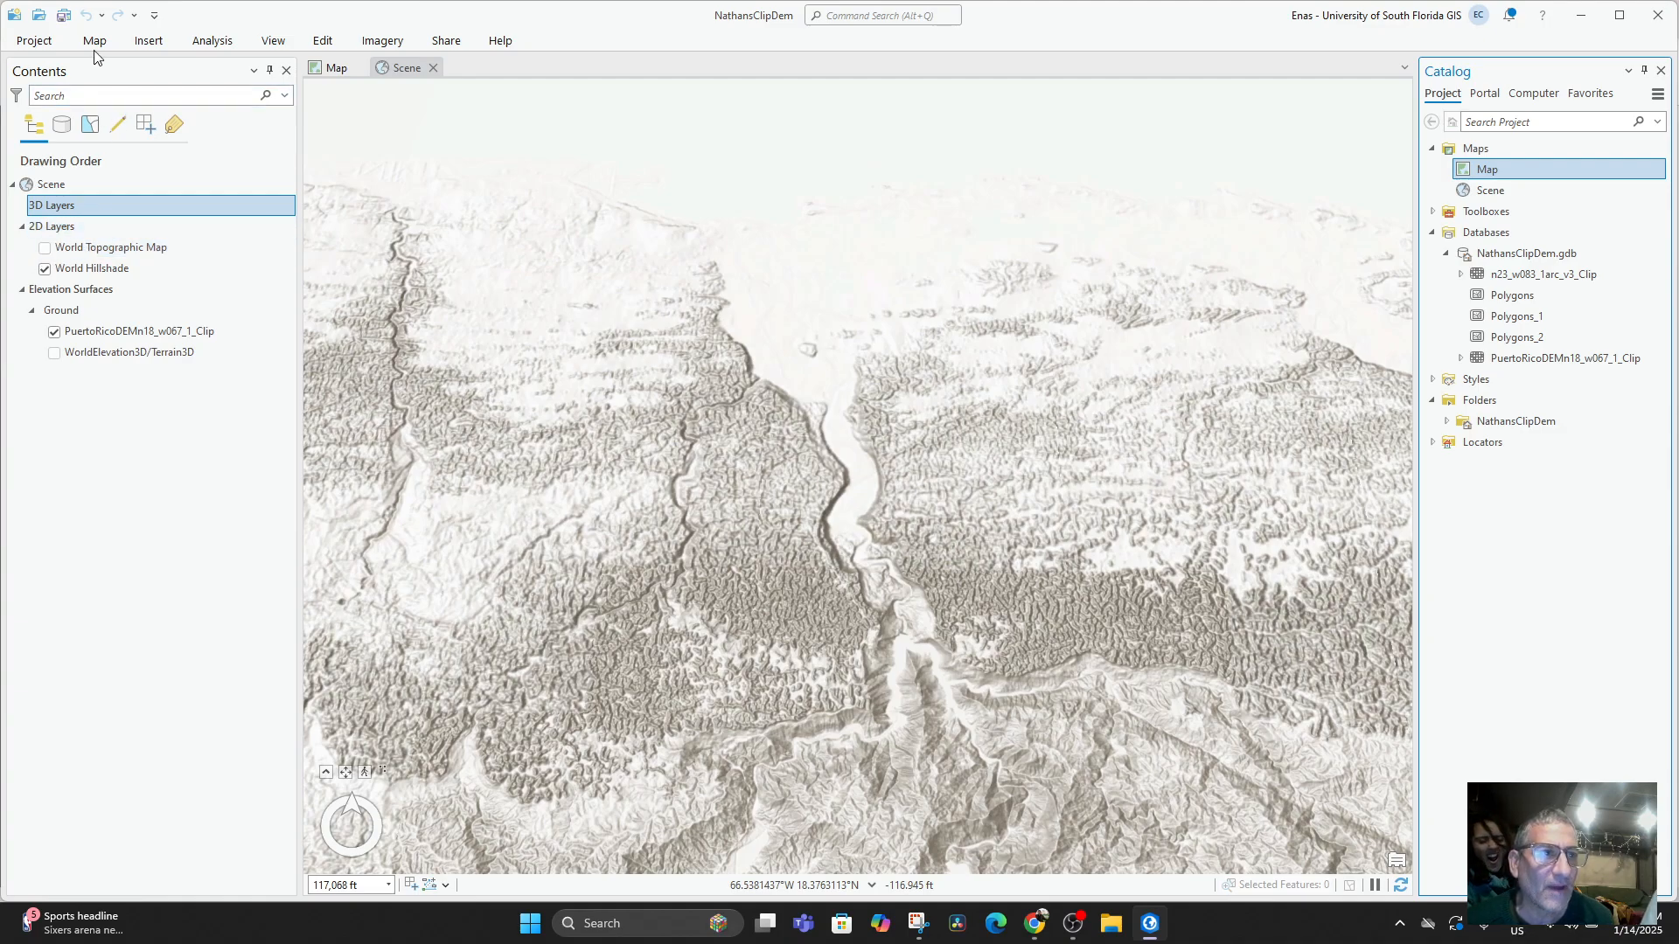
Change the scene's basemap to Imagery Hybrid.
click(95, 40)
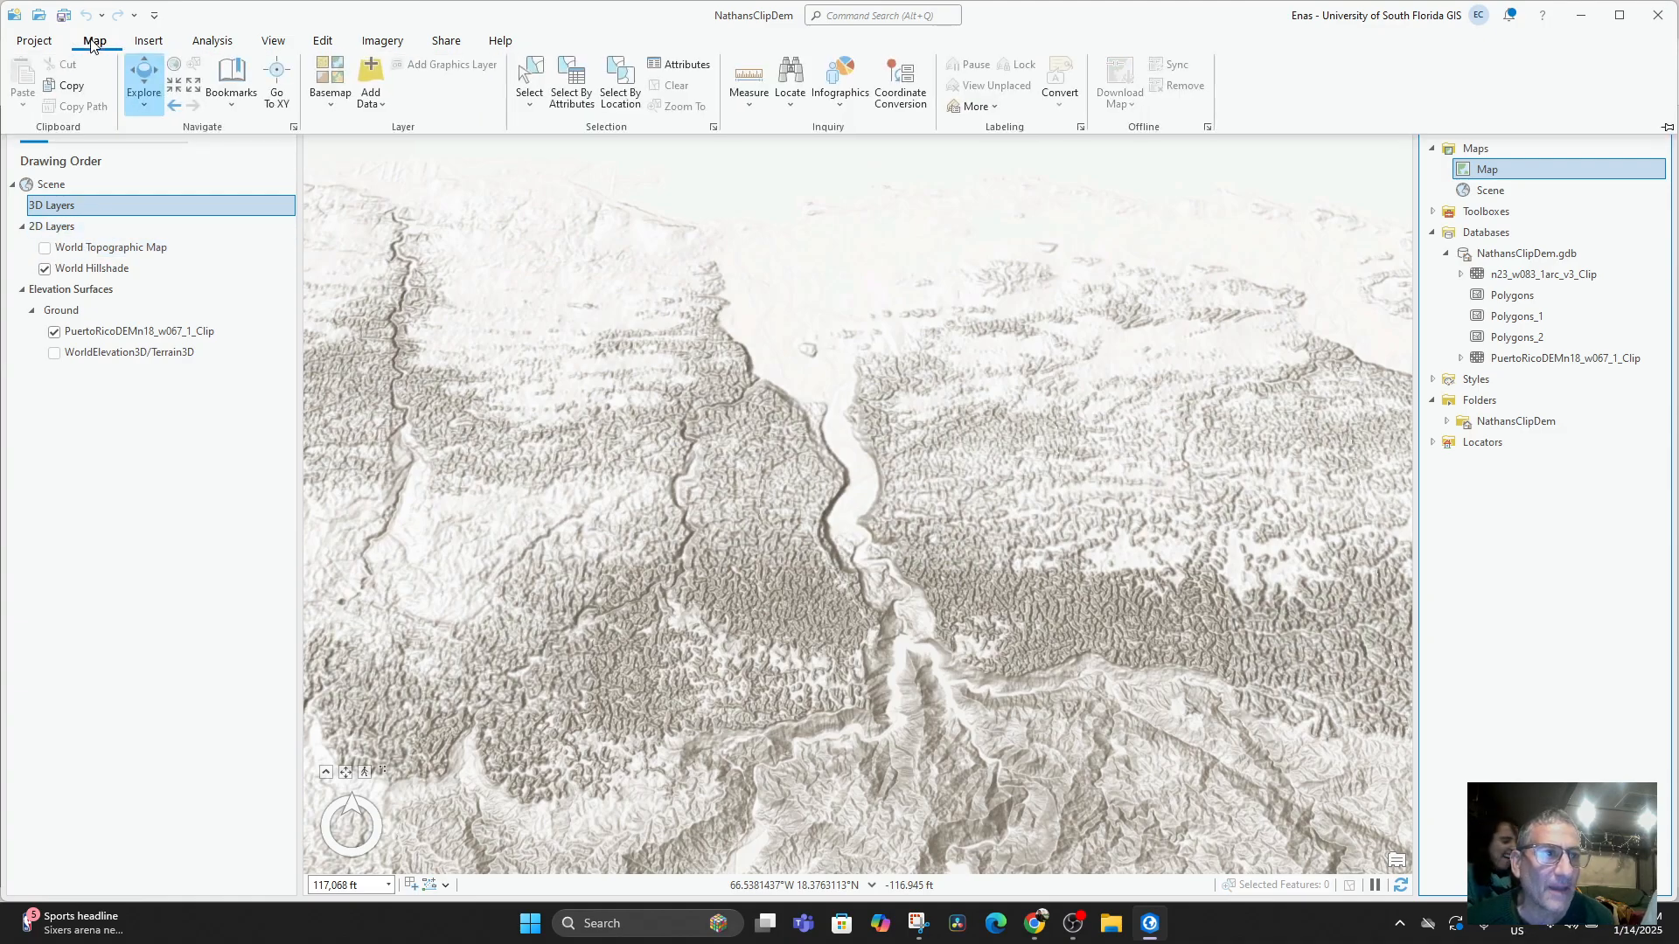
click(330, 97)
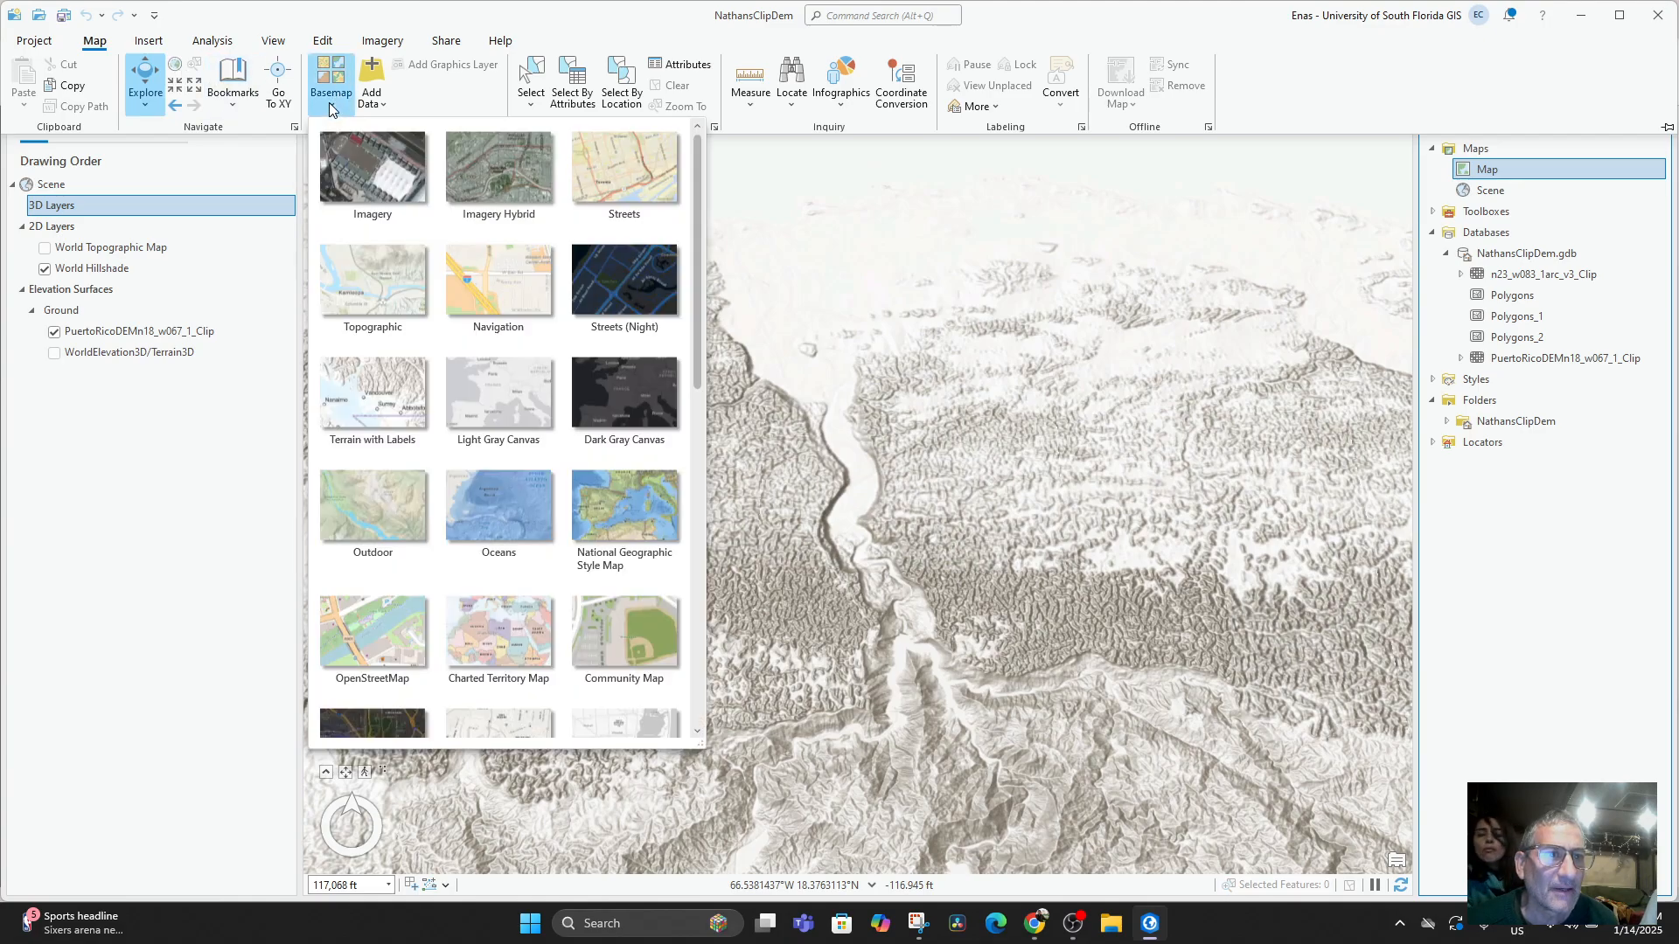
click(481, 171)
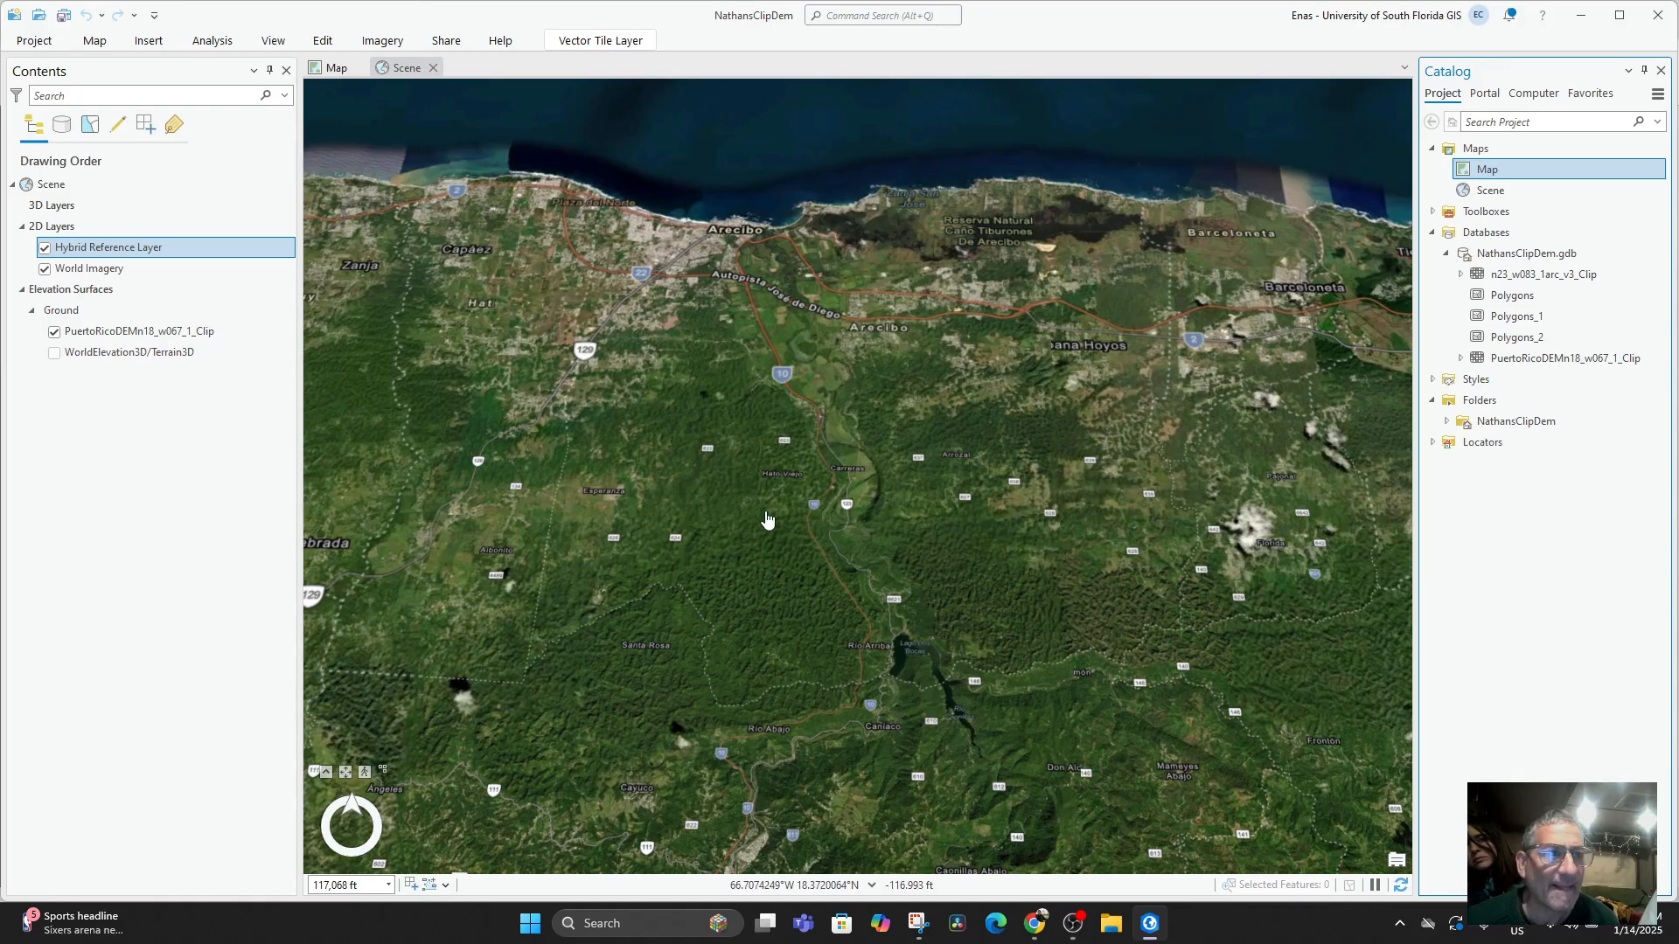
Inspect the imagery draped over the clipped DEM along Highway 10, the Arecibo coast and the hills to the west.
scroll(819, 498, up, 5)
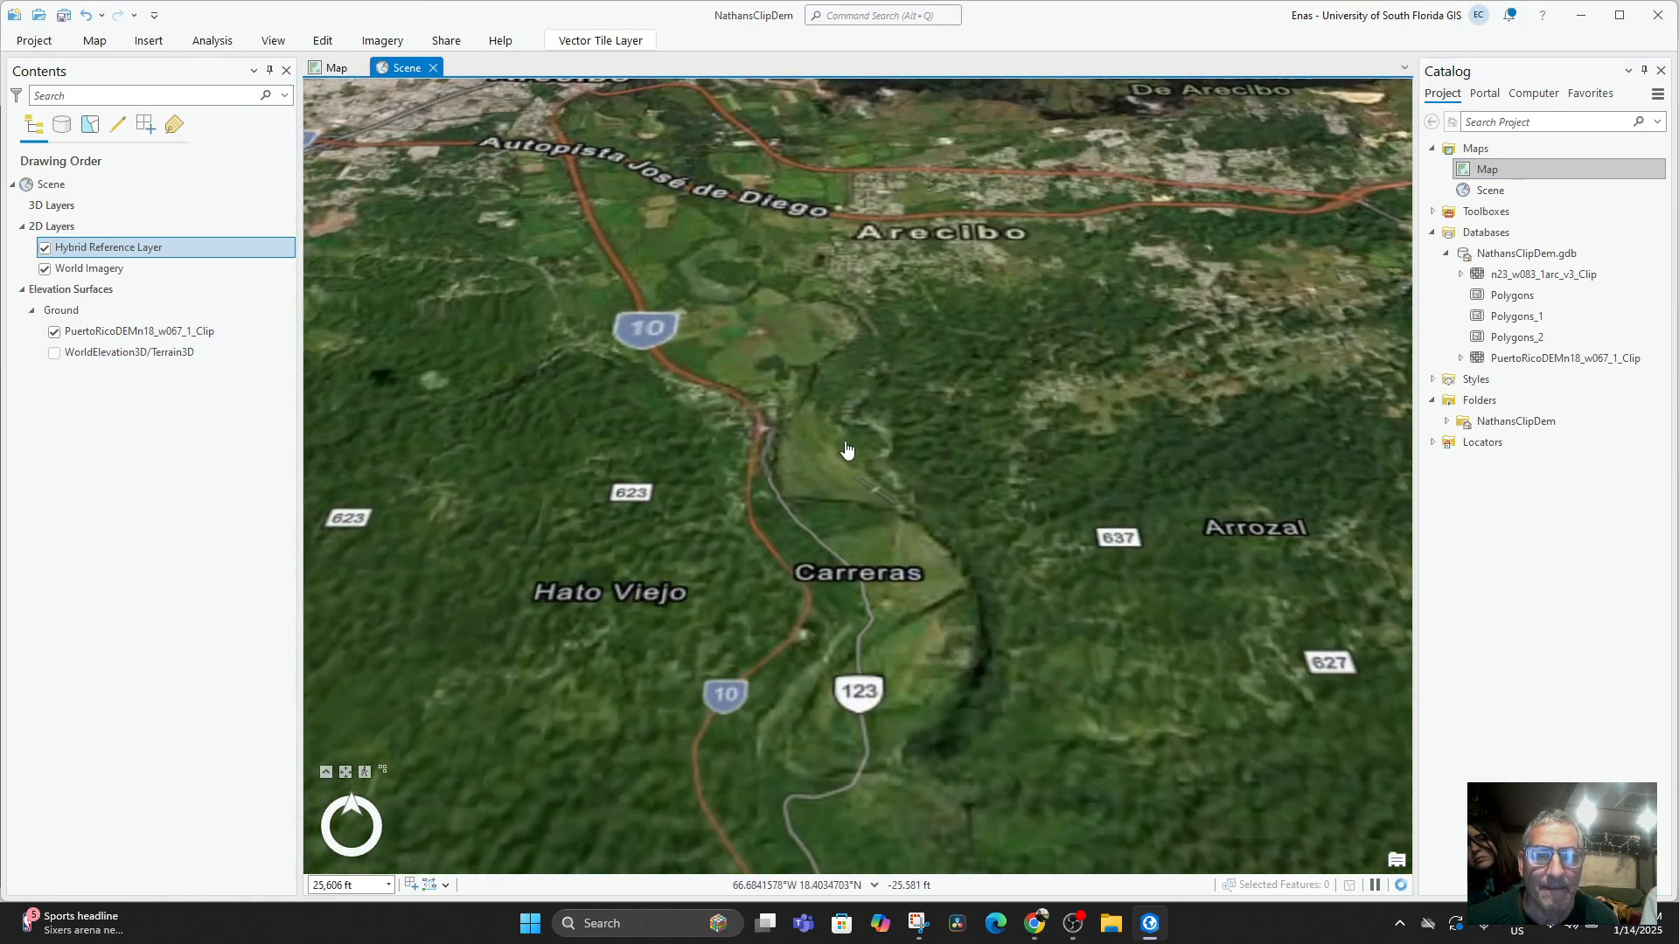
drag(845, 450, 815, 497)
scroll(764, 480, up, 5)
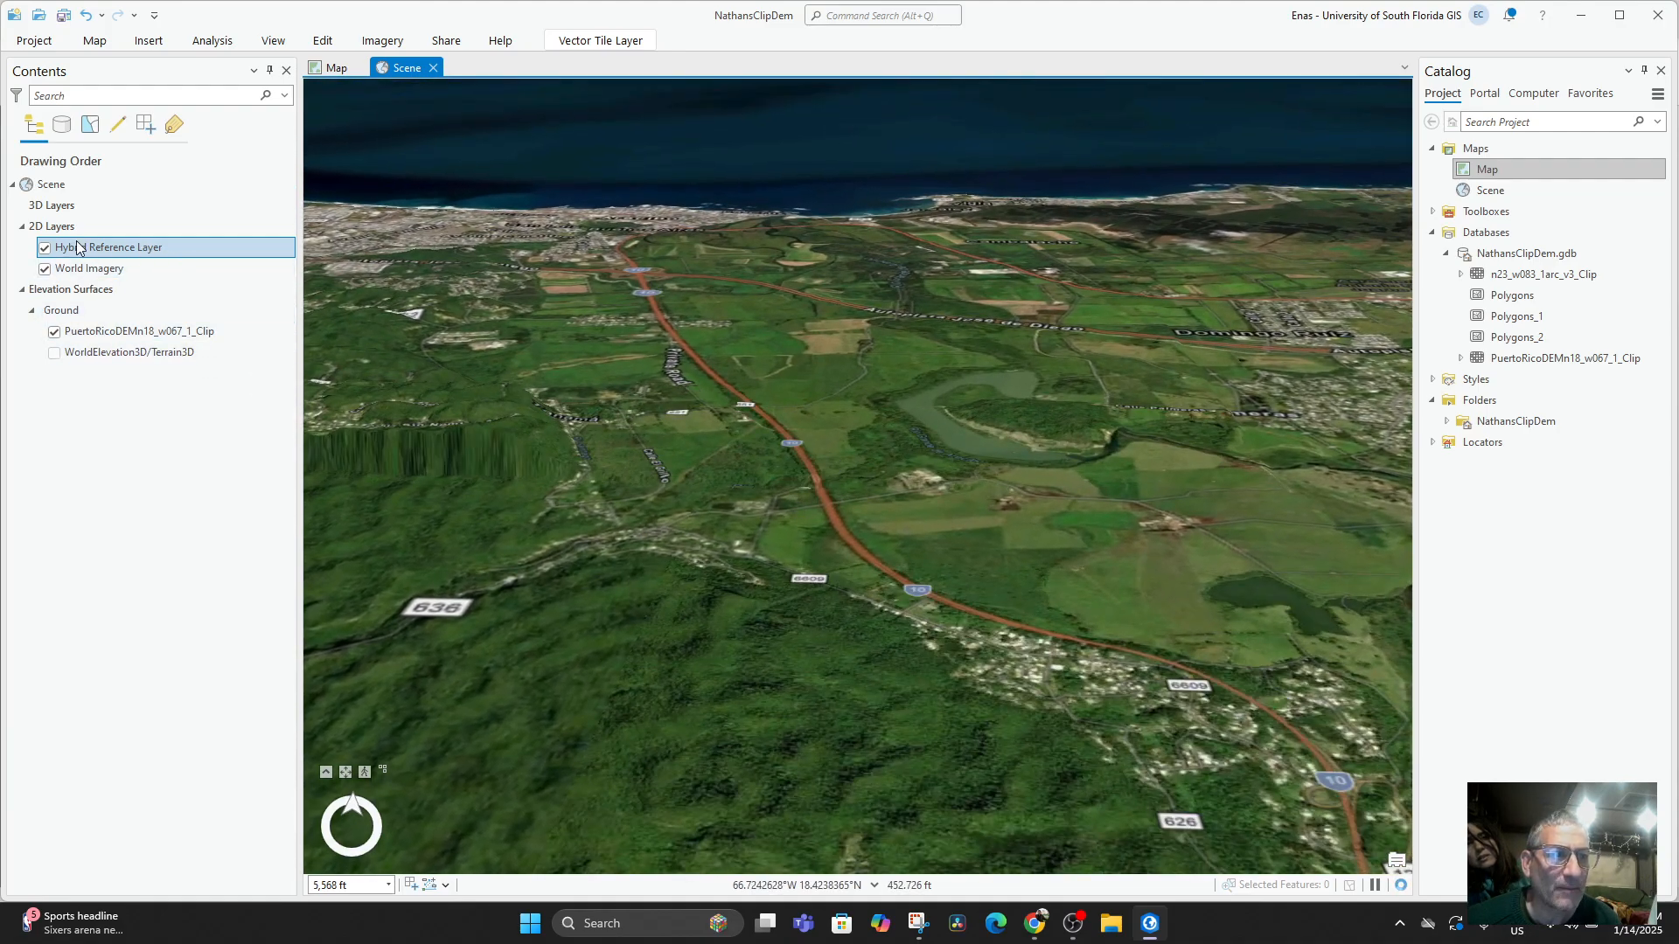
mouse_move(90, 257)
mouse_down()
mouse_move(74, 204)
mouse_move(89, 240)
mouse_up()
drag(814, 532, 815, 497)
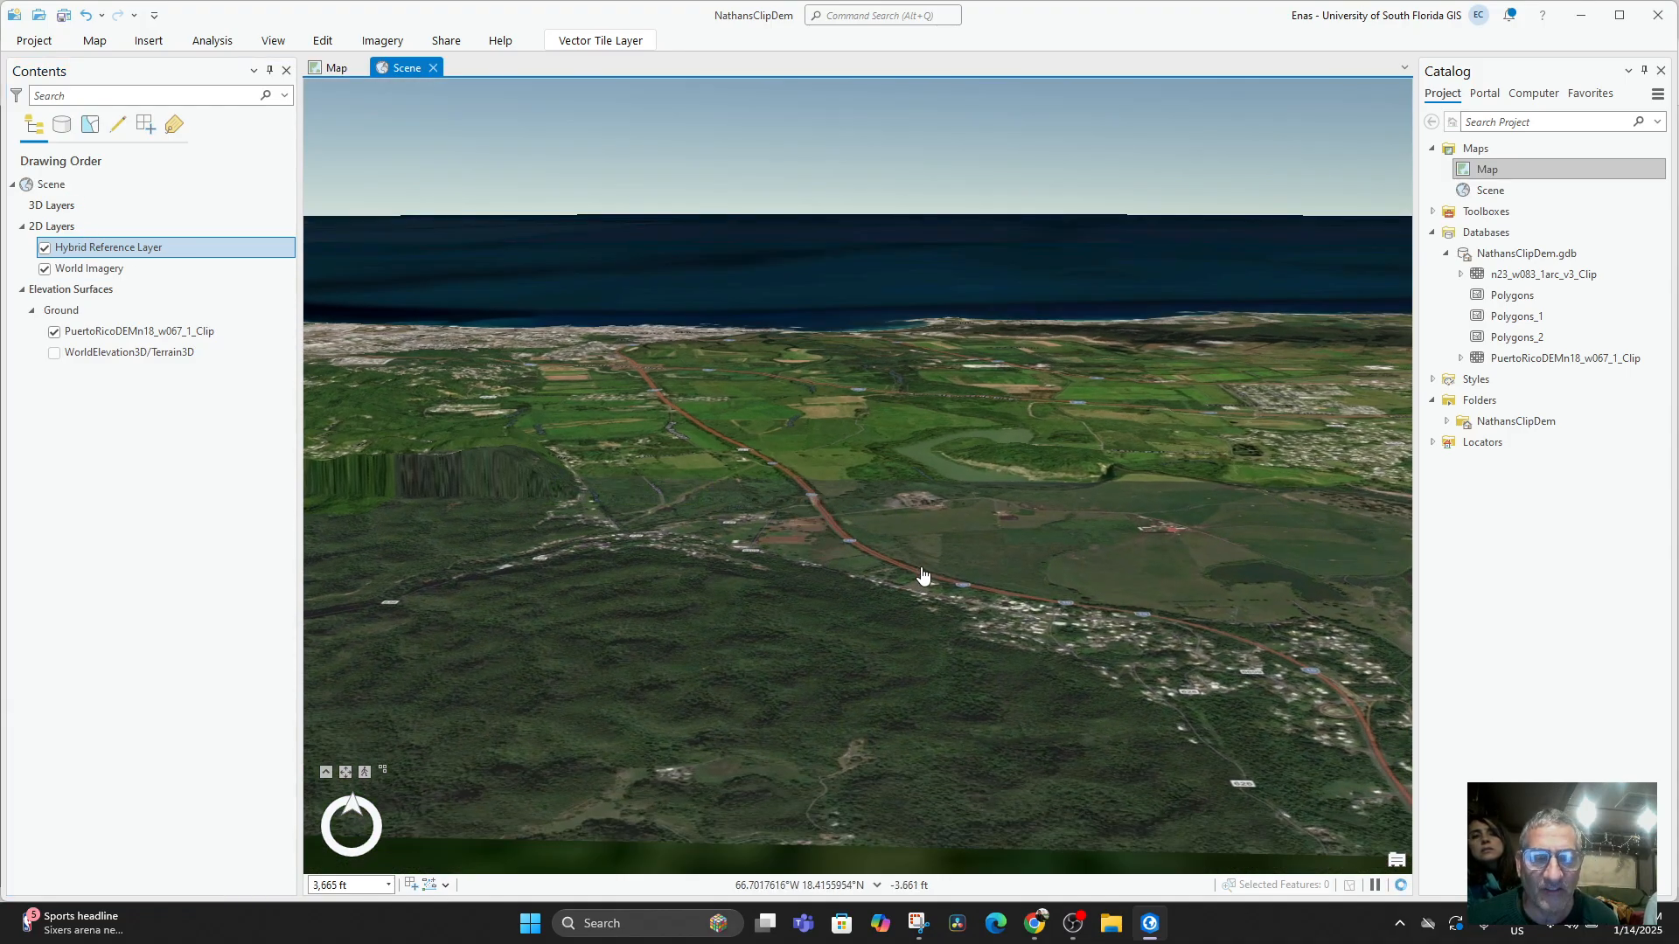
drag(700, 528, 680, 578)
drag(794, 684, 1279, 572)
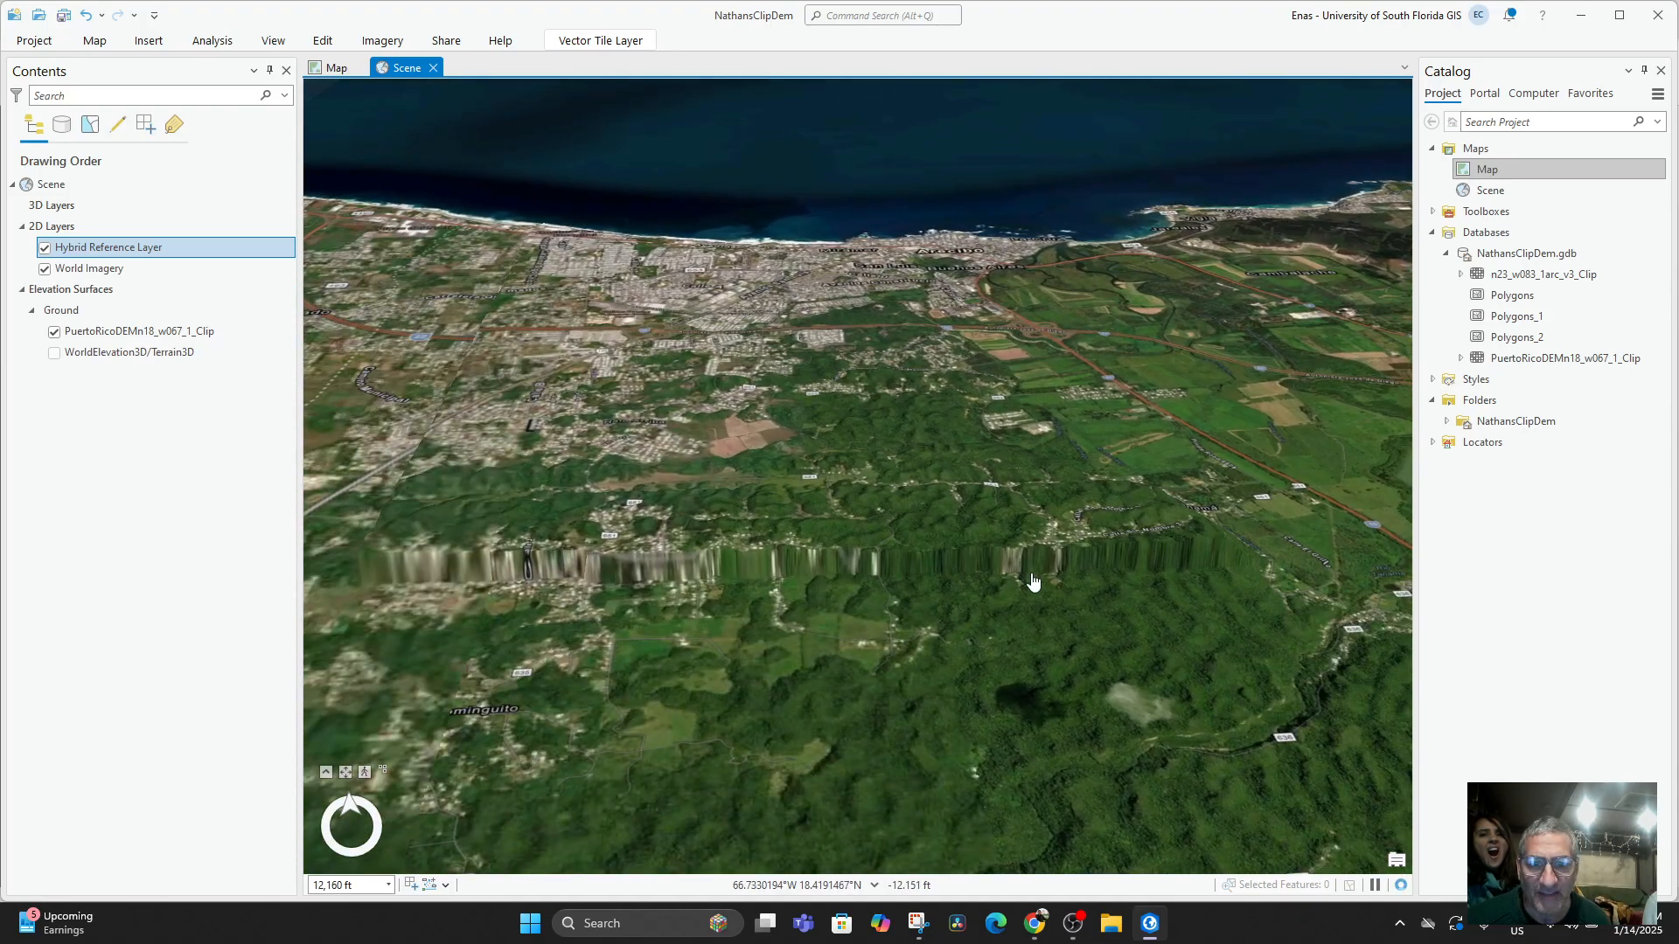
Examine the stepped edge of the clipped DEM under the imagery near Calle A and Calle B from several distances and directions.
scroll(640, 564, up, 2)
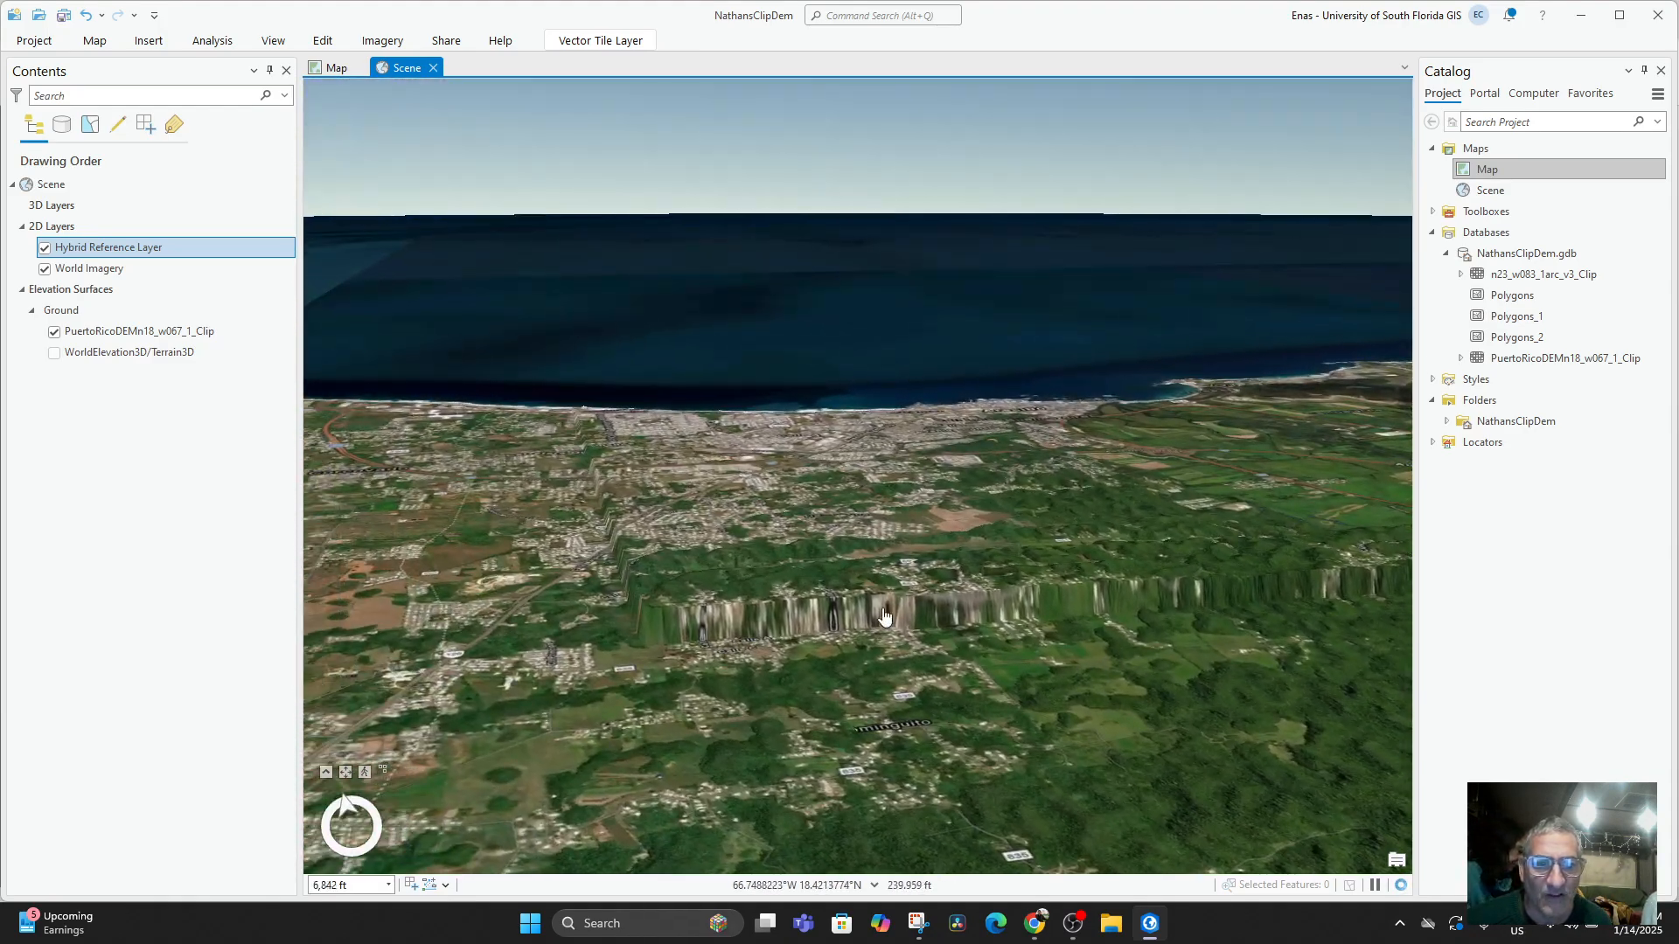
drag(800, 583, 839, 593)
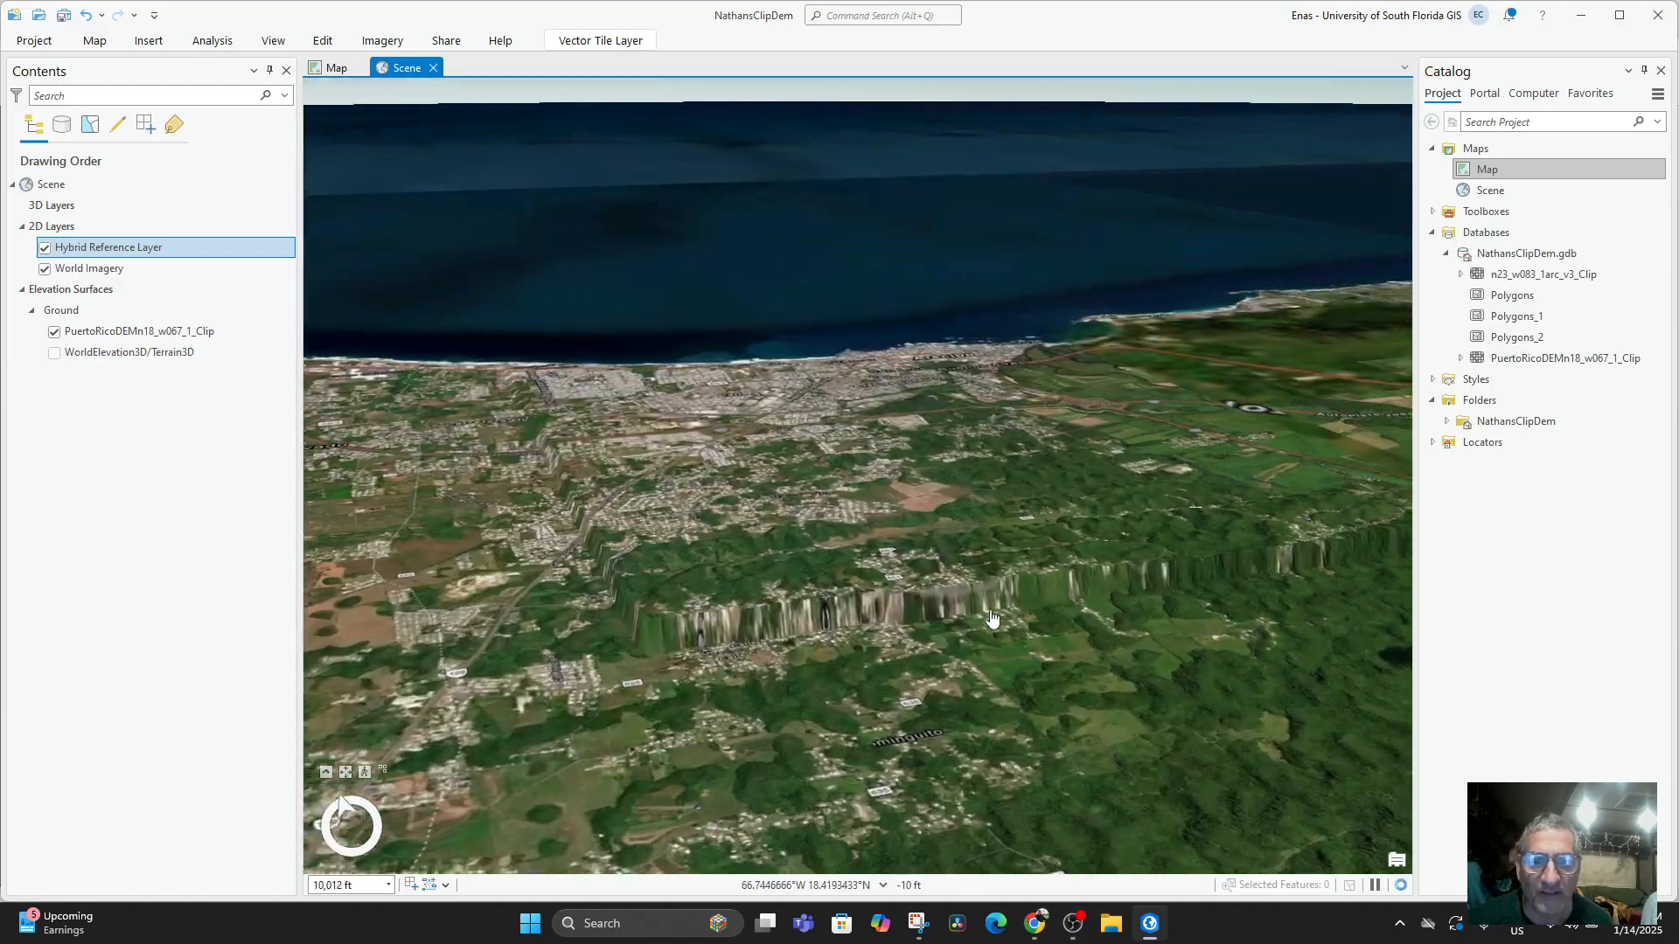
scroll(926, 600, up, 2)
drag(942, 569, 629, 590)
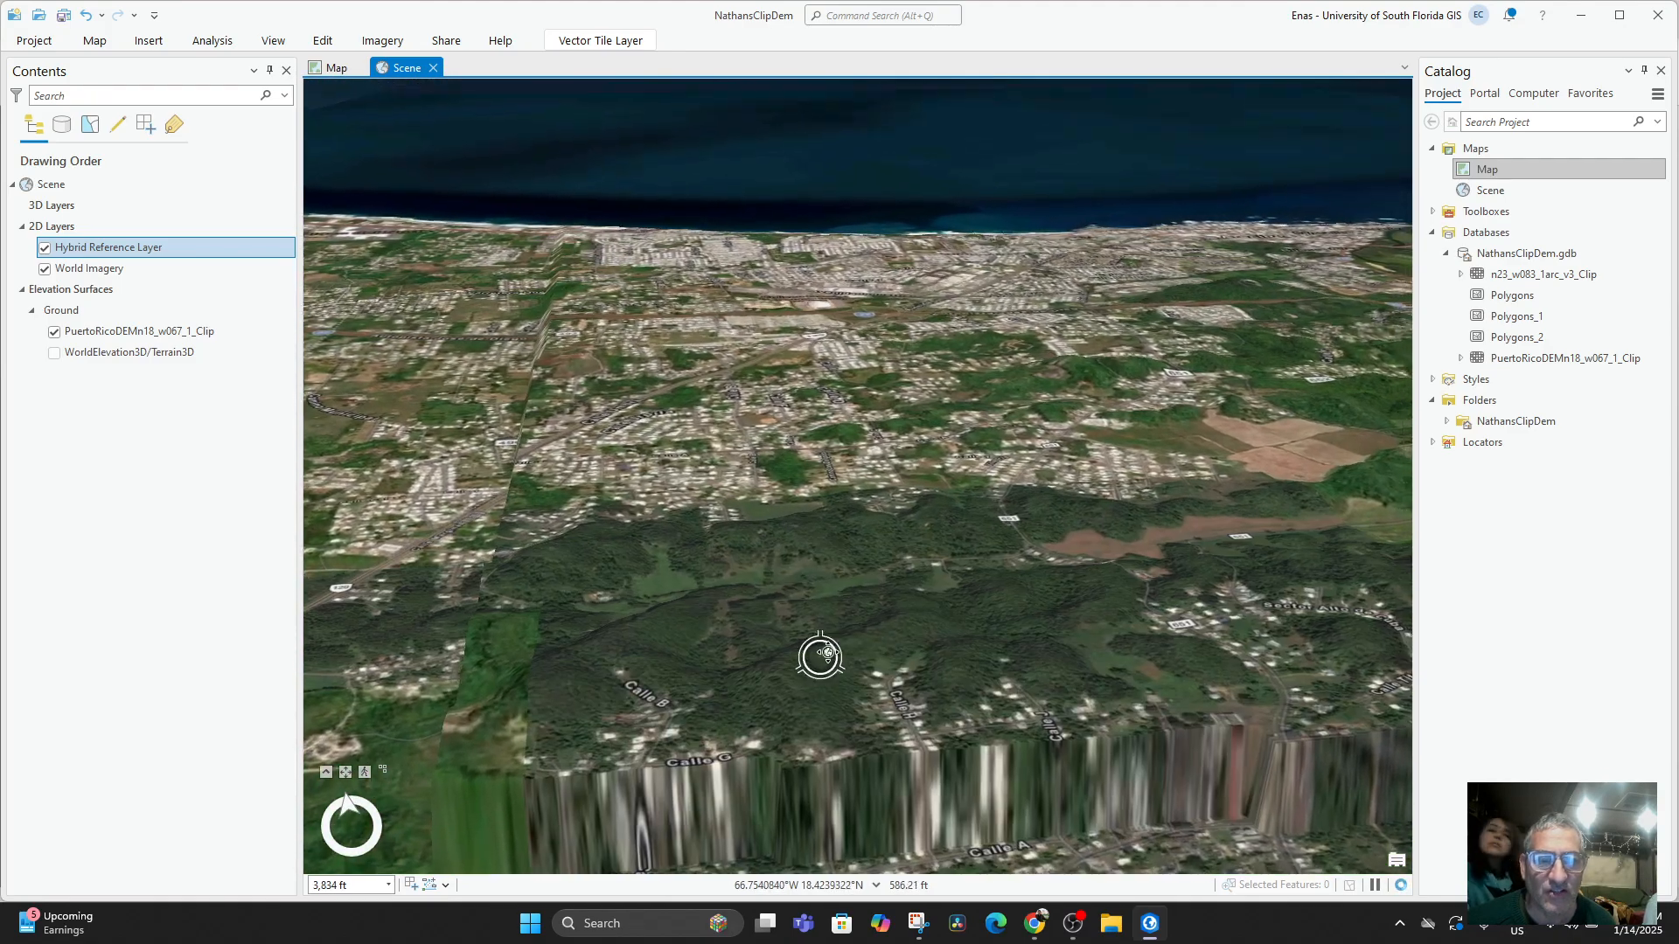
drag(829, 652, 1084, 547)
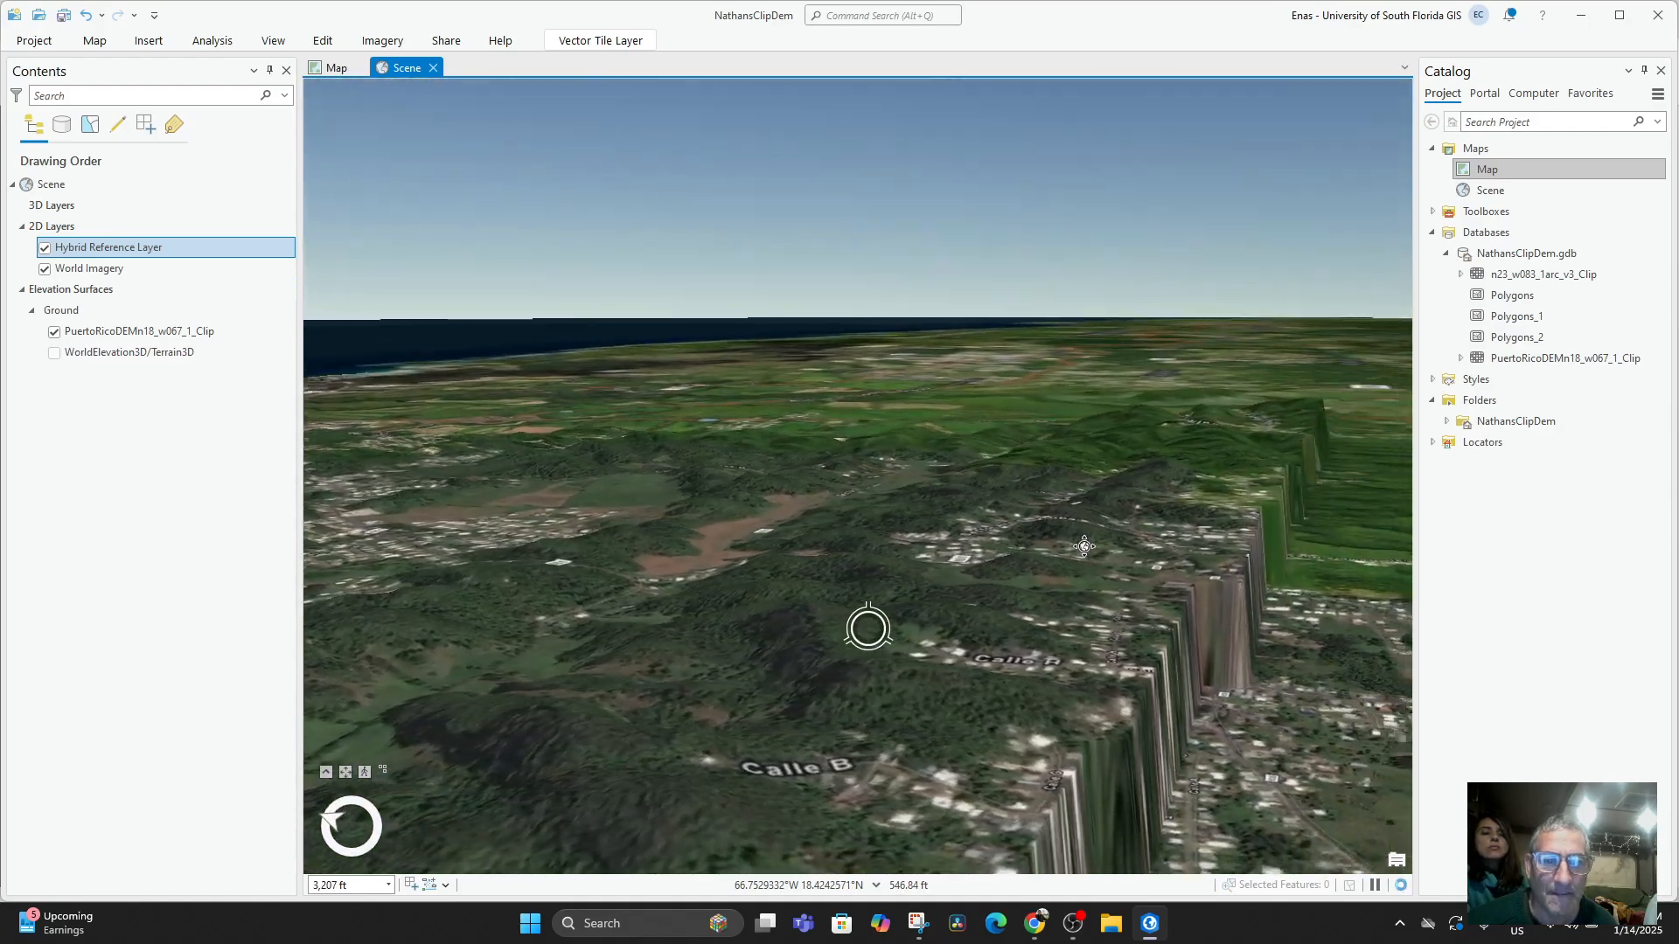
scroll(997, 589, down, 4)
drag(971, 536, 1119, 664)
drag(967, 660, 640, 620)
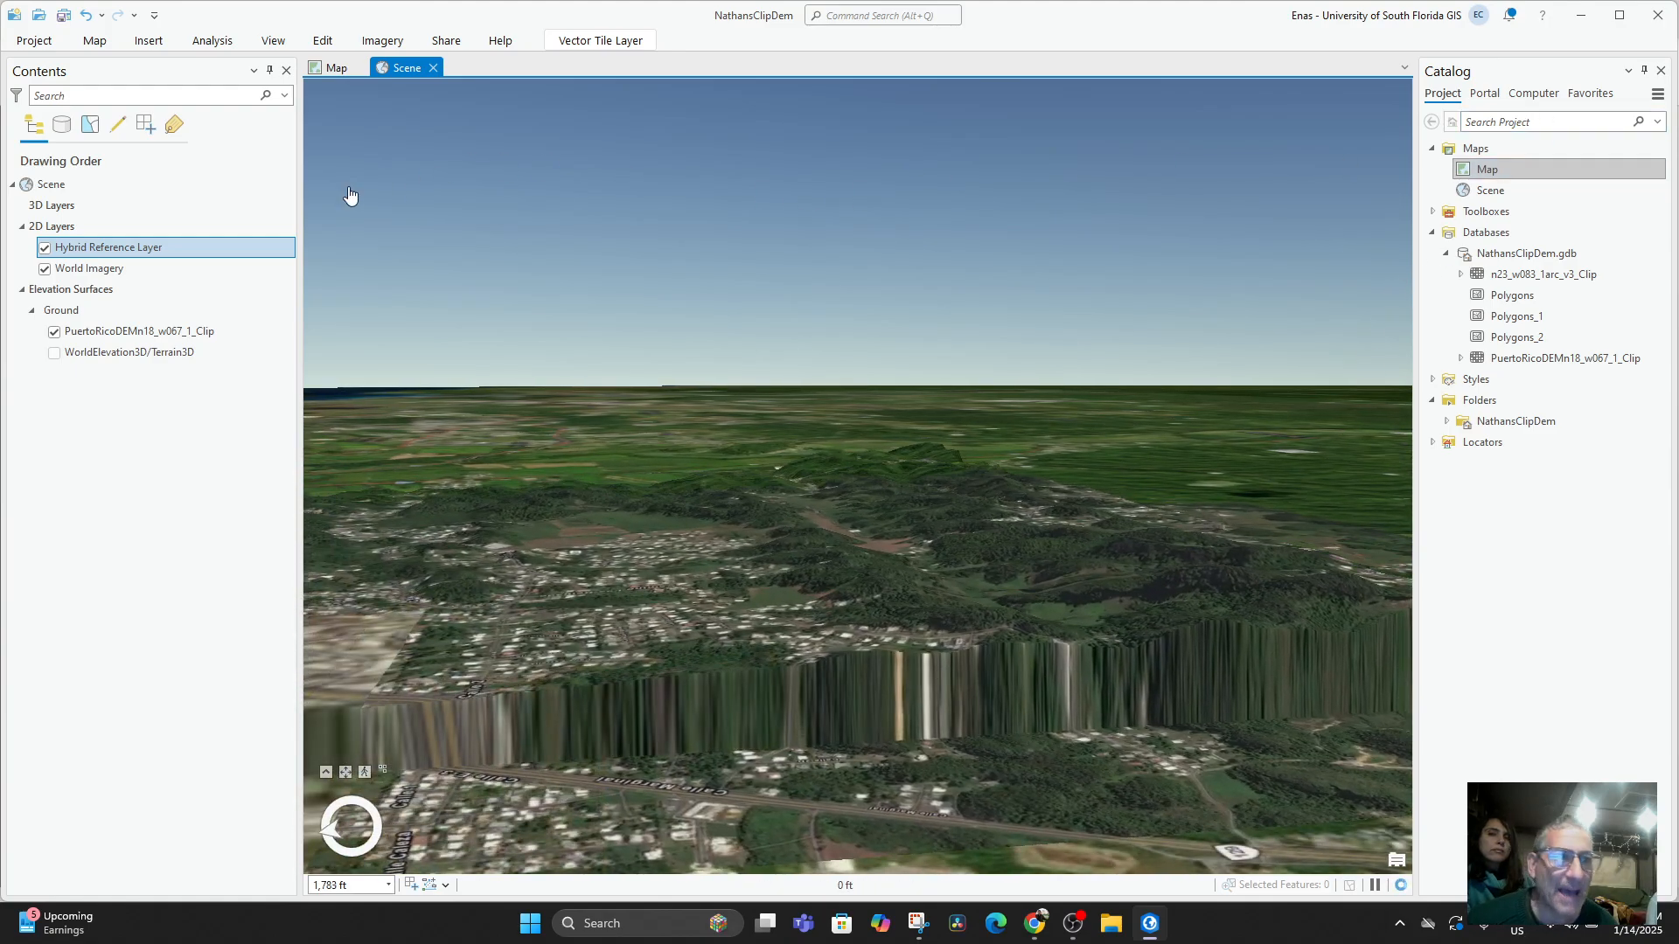
Hide the World Imagery layer to view the bare clipped elevation surface under the reference layer, and show the imagery again.
click(44, 249)
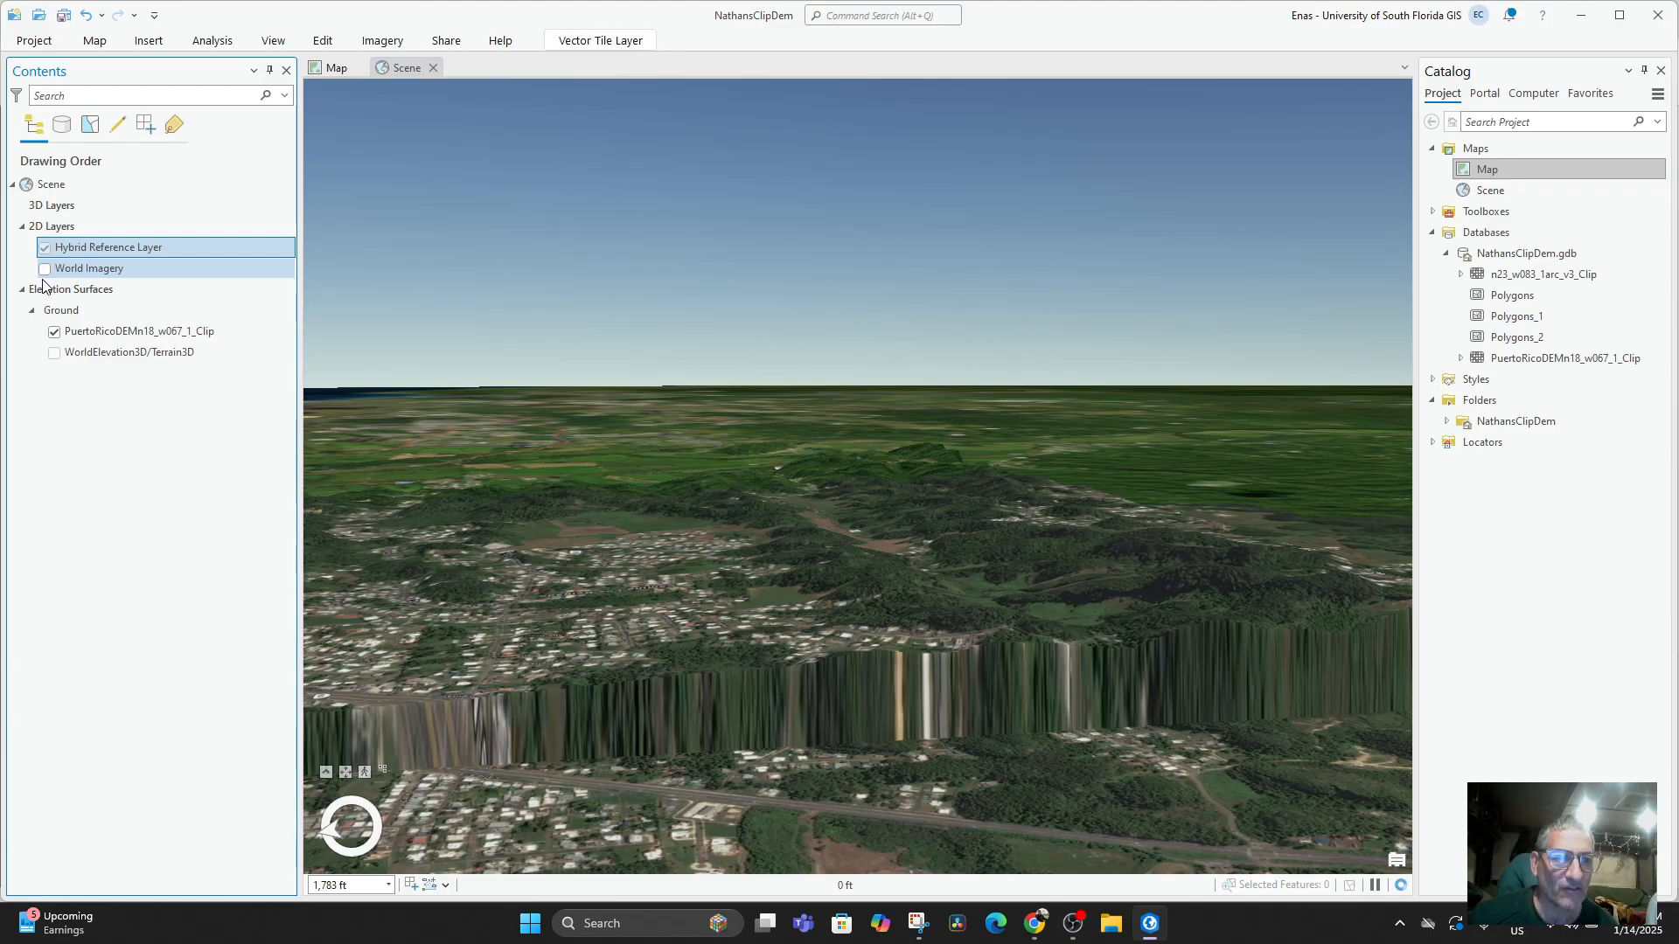
click(45, 270)
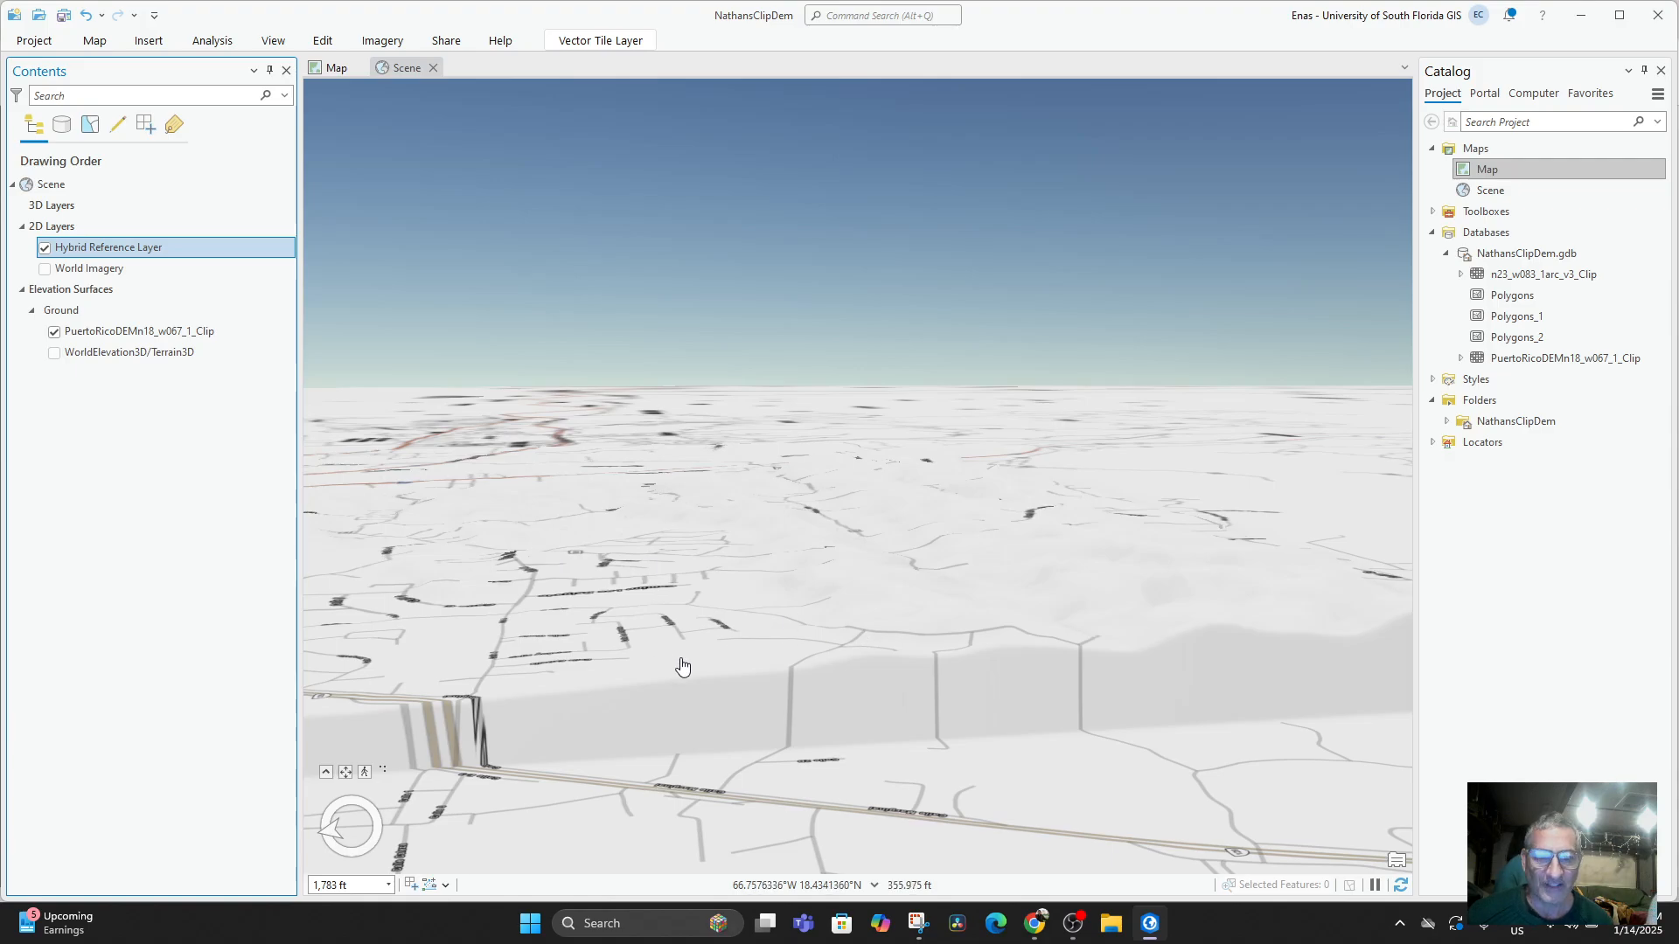
drag(1103, 617, 1105, 695)
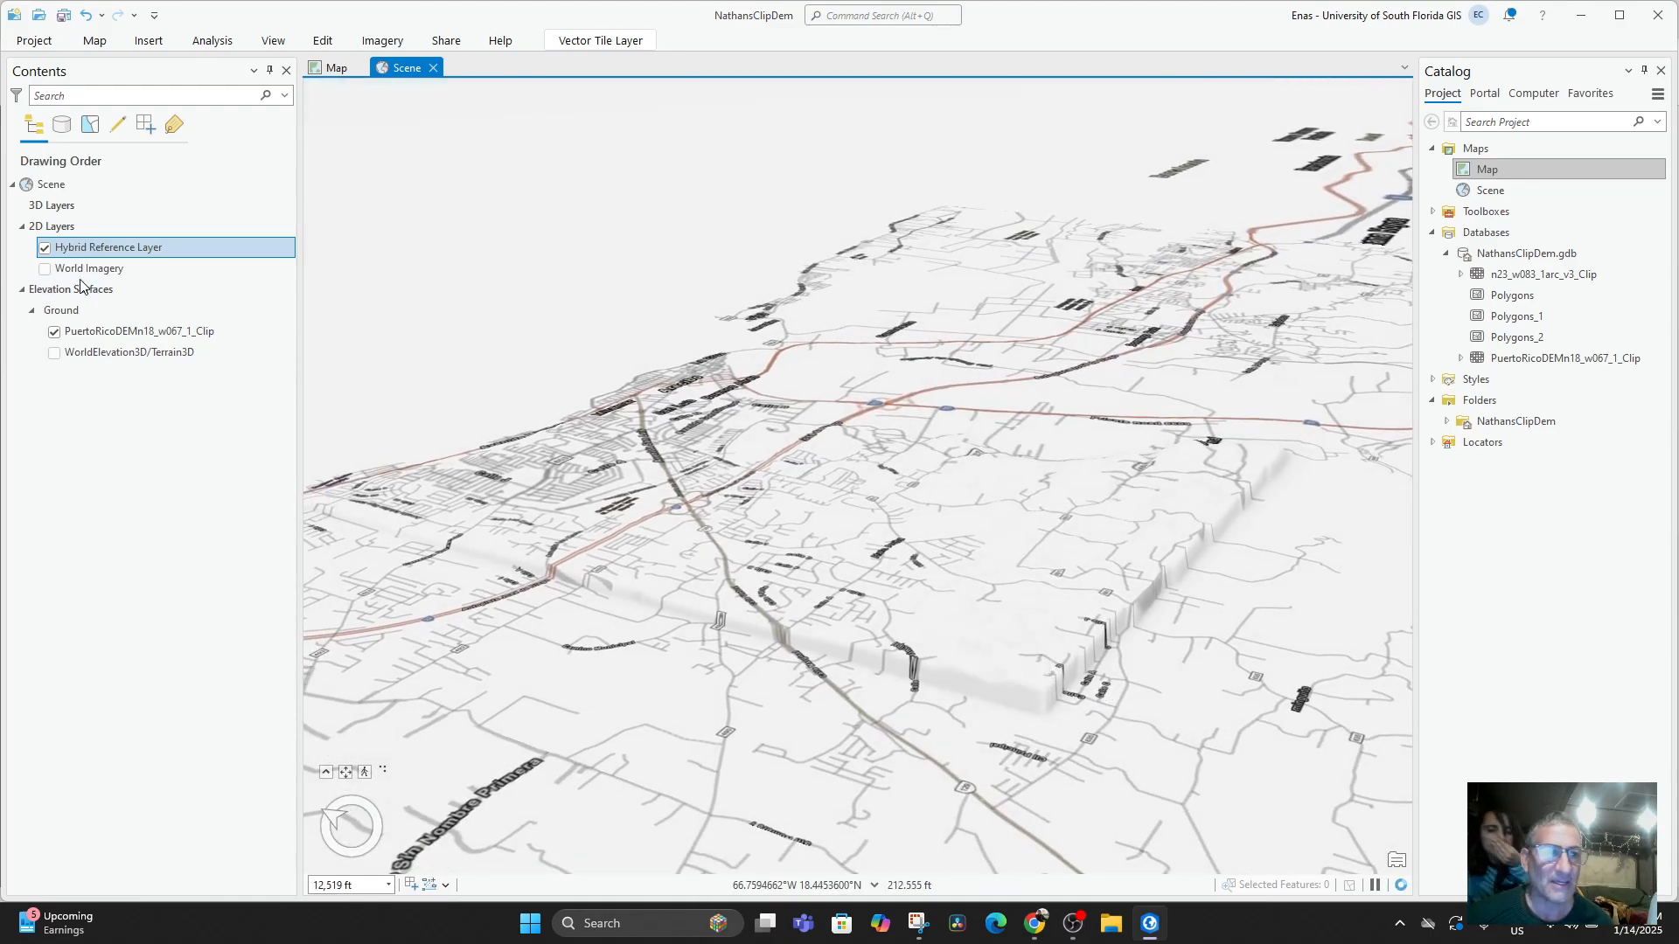
click(44, 270)
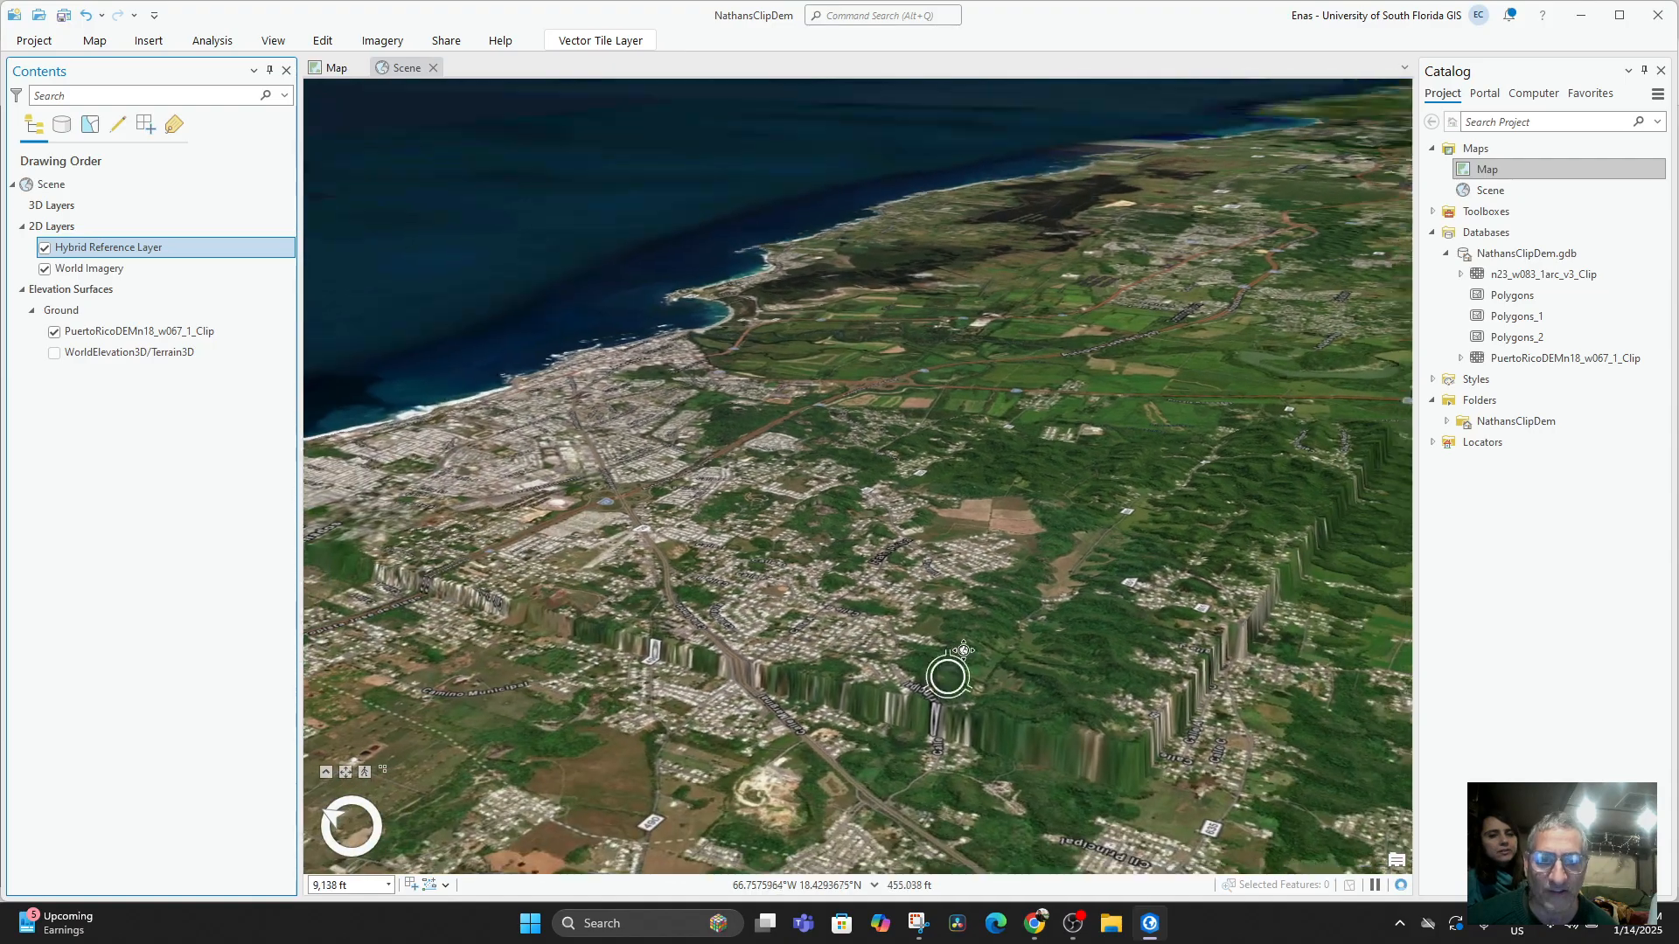
Switch the scene's ground elevation source from PuertoRicoDEMn18_w067_1_Clip to WorldElevation3D/Terrain3D.
drag(963, 651, 997, 647)
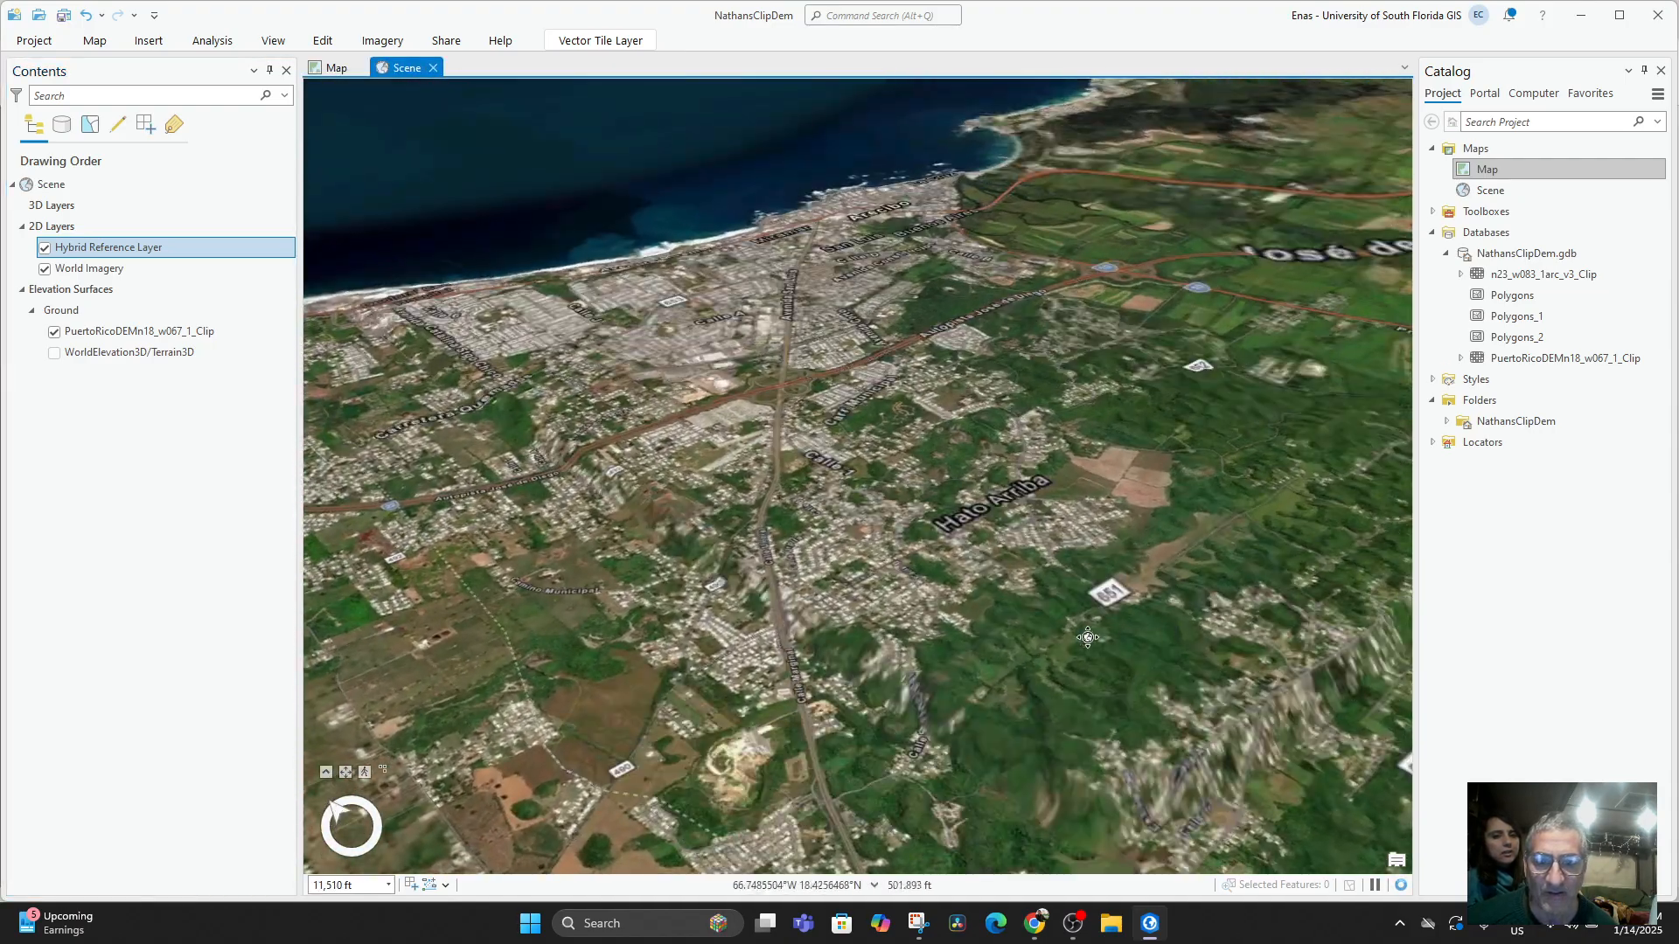
scroll(1124, 630, up, 3)
scroll(1039, 543, up, 2)
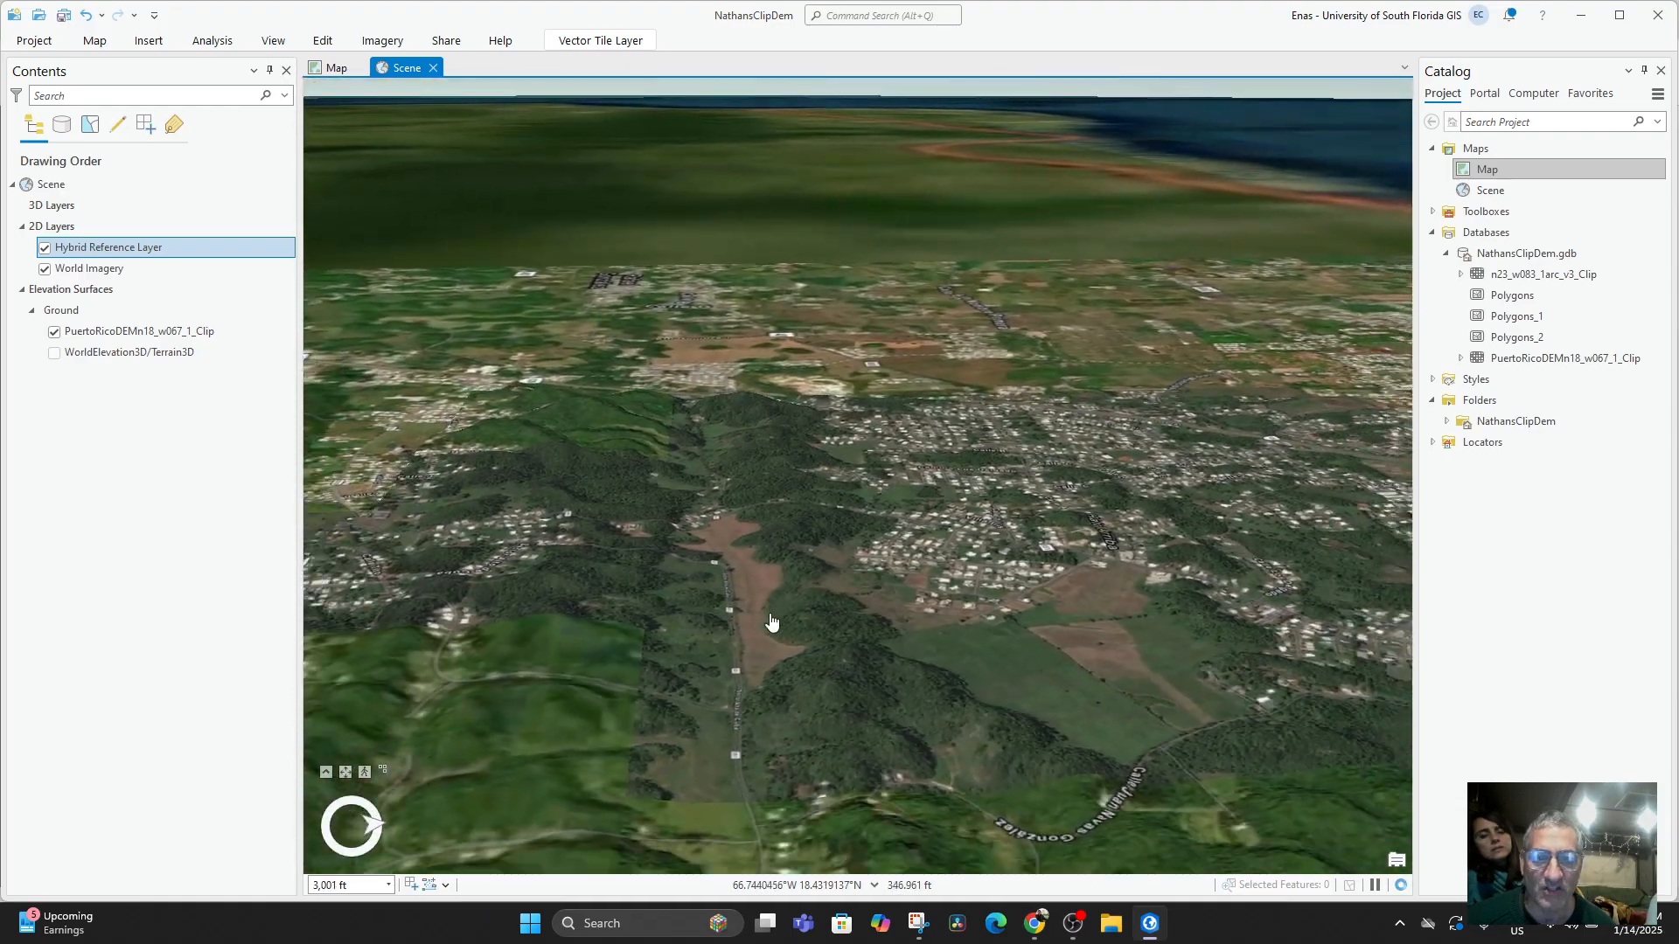
drag(771, 622, 819, 546)
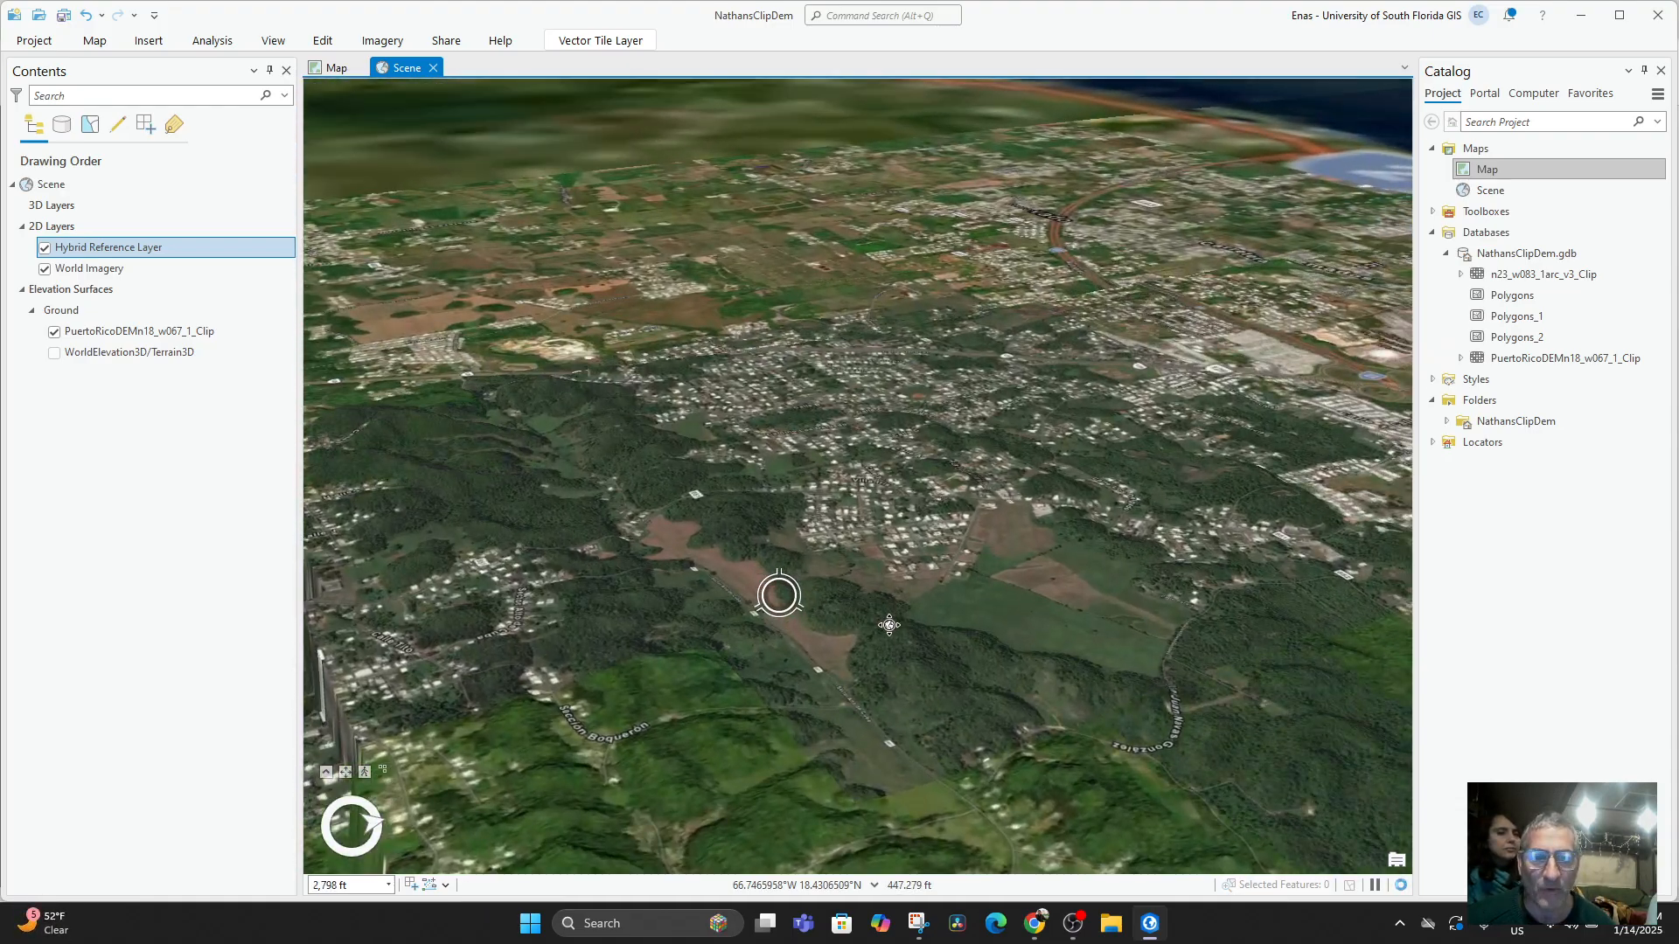
scroll(889, 625, up, 1)
click(54, 332)
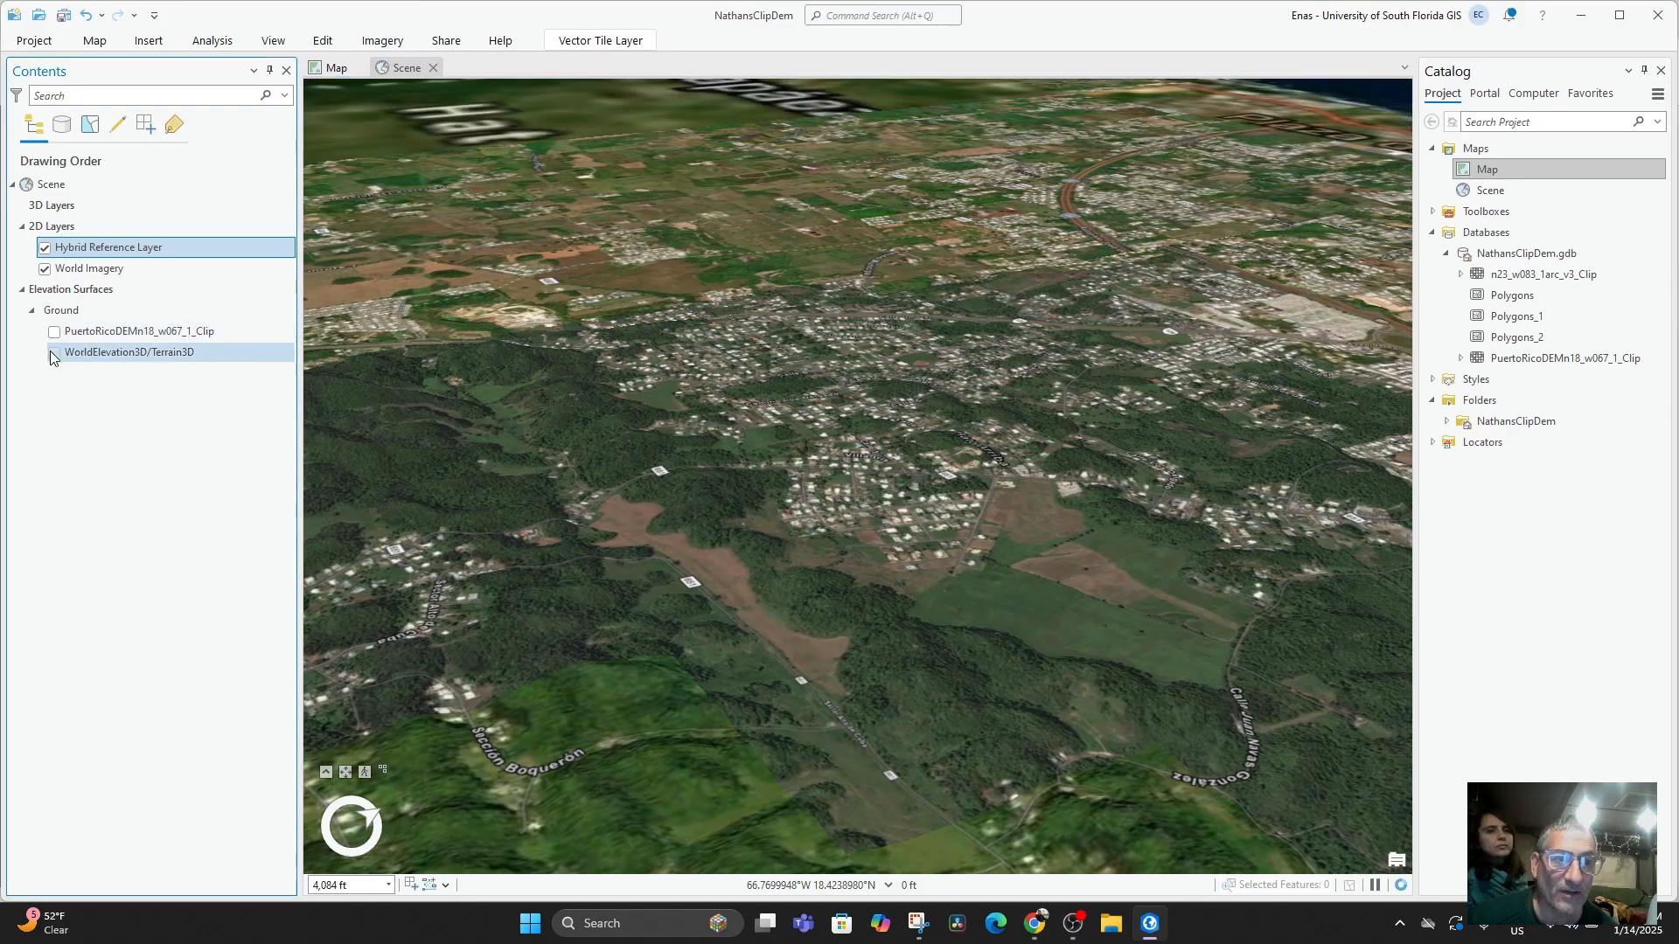
click(54, 353)
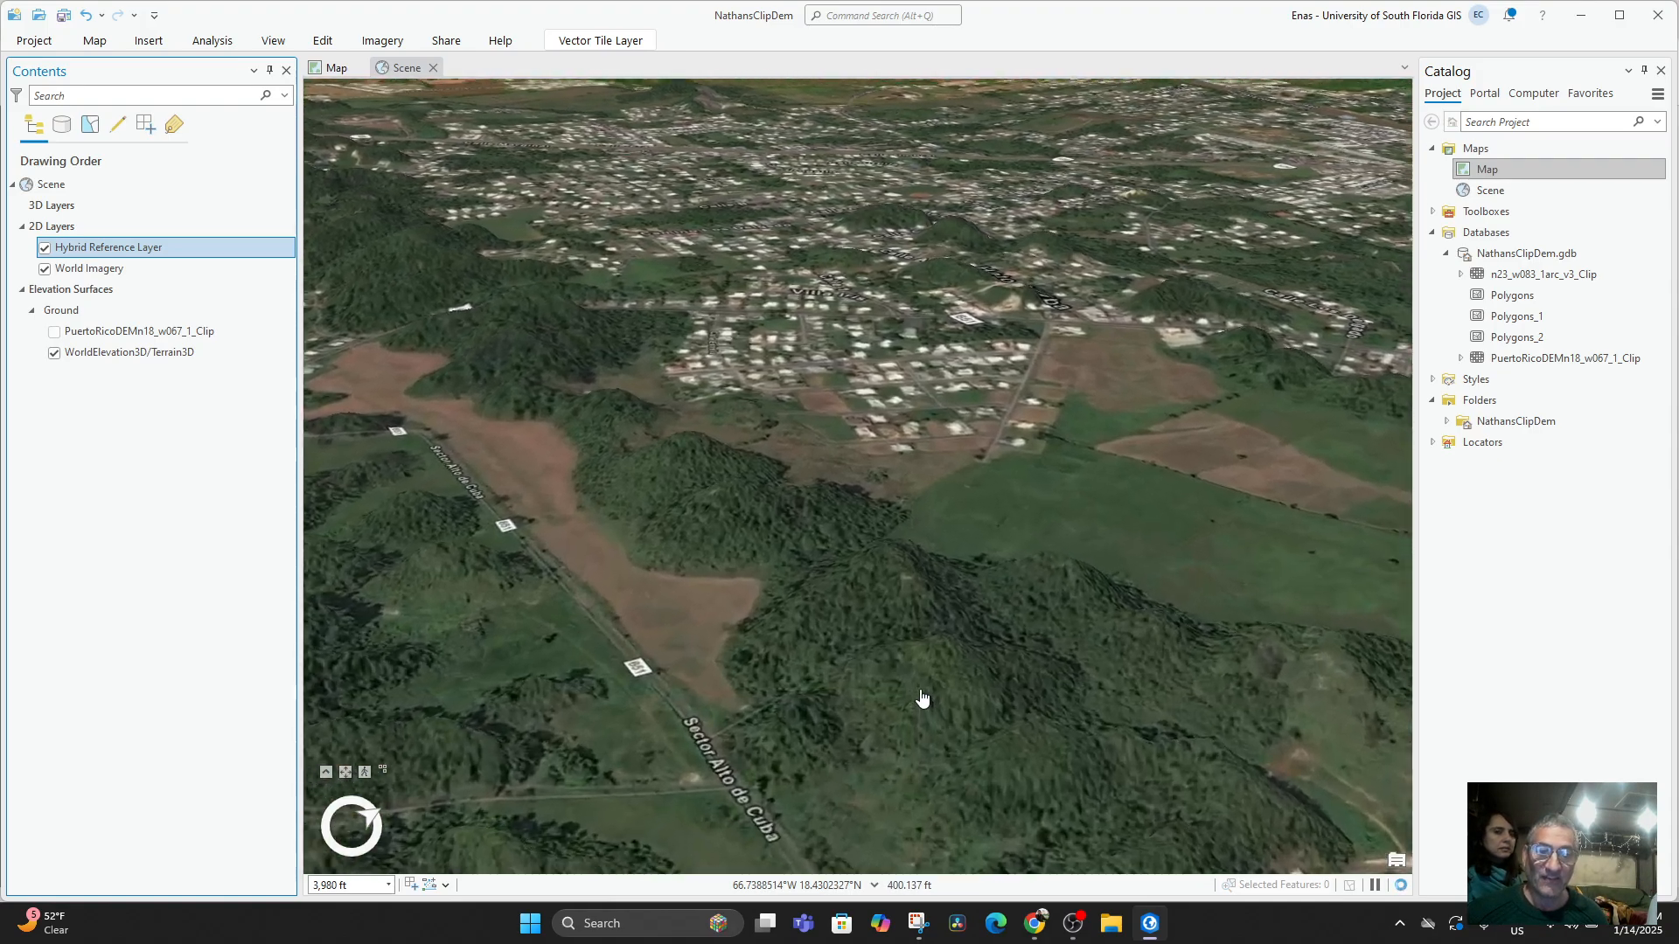
Examine the imagery over the WorldElevation3D/Terrain3D ground around the Sector Alto de Cuba hills and Villa Rubi at close range.
drag(921, 697, 920, 607)
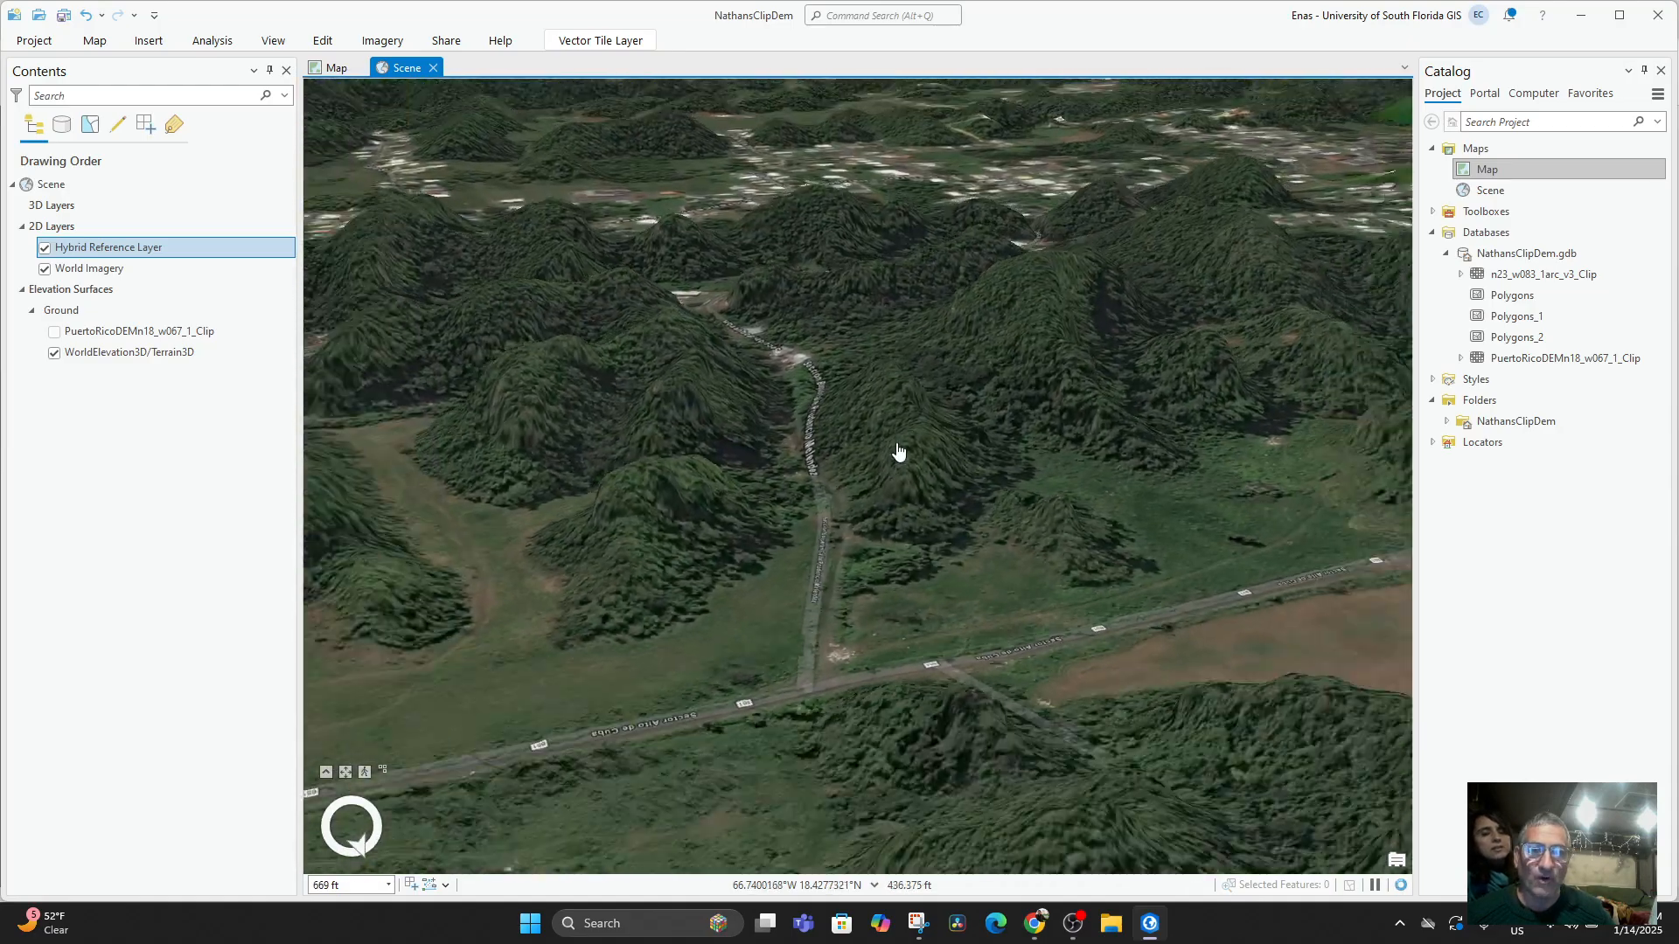
scroll(897, 446, down, 5)
drag(954, 531, 1152, 473)
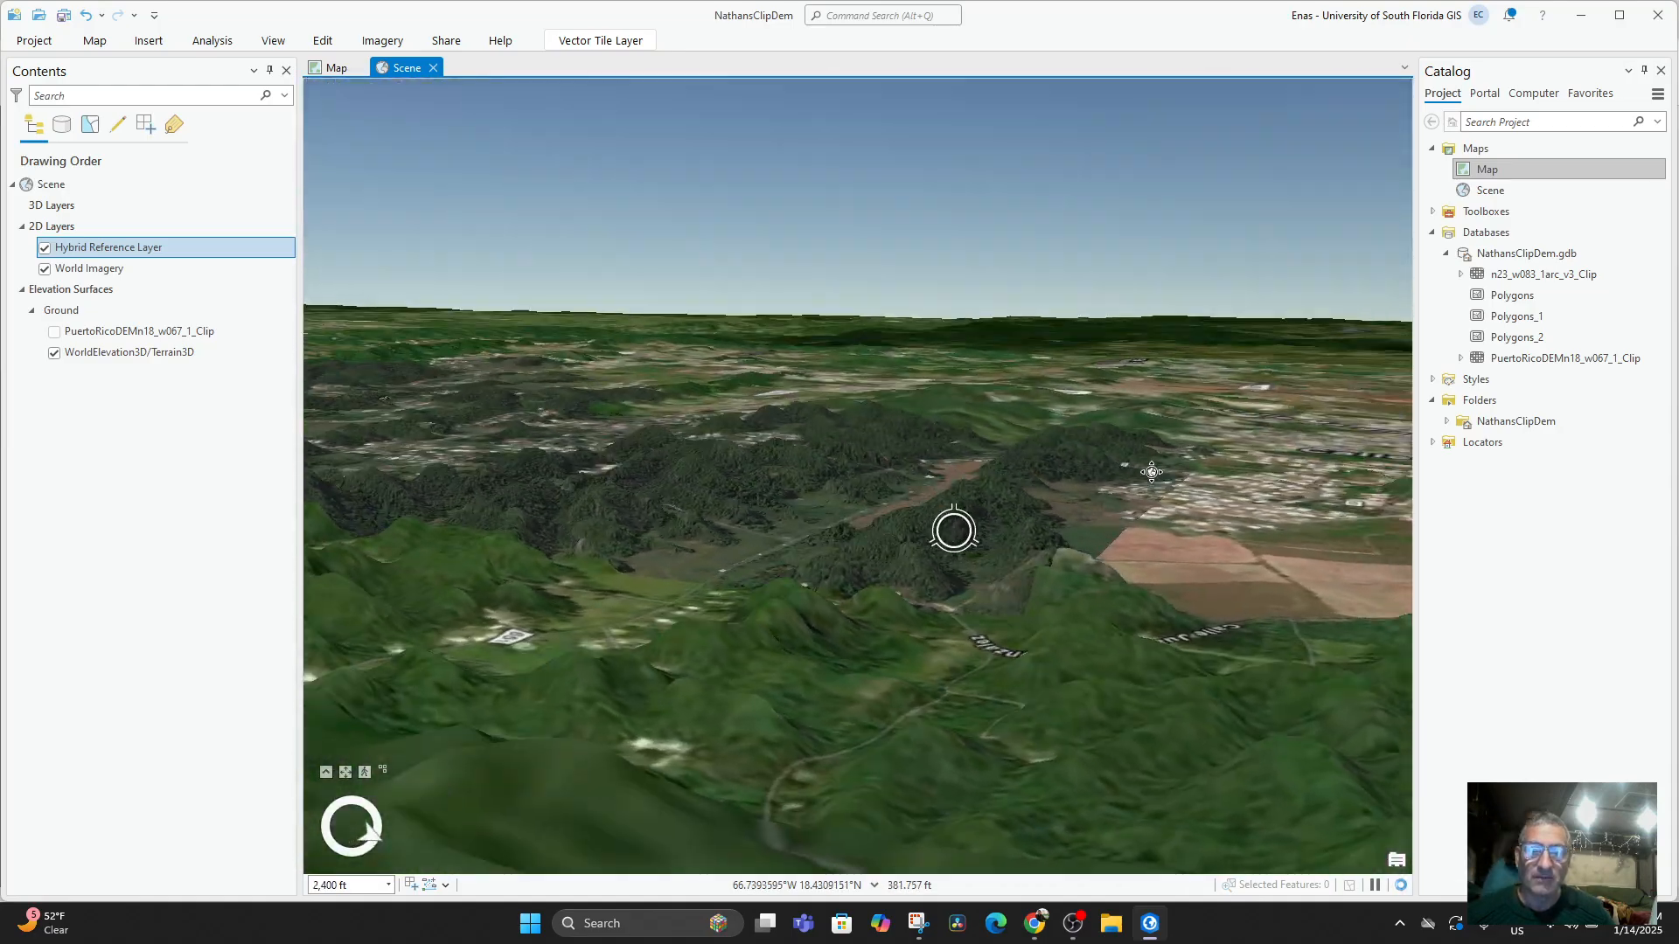
drag(1192, 548, 951, 498)
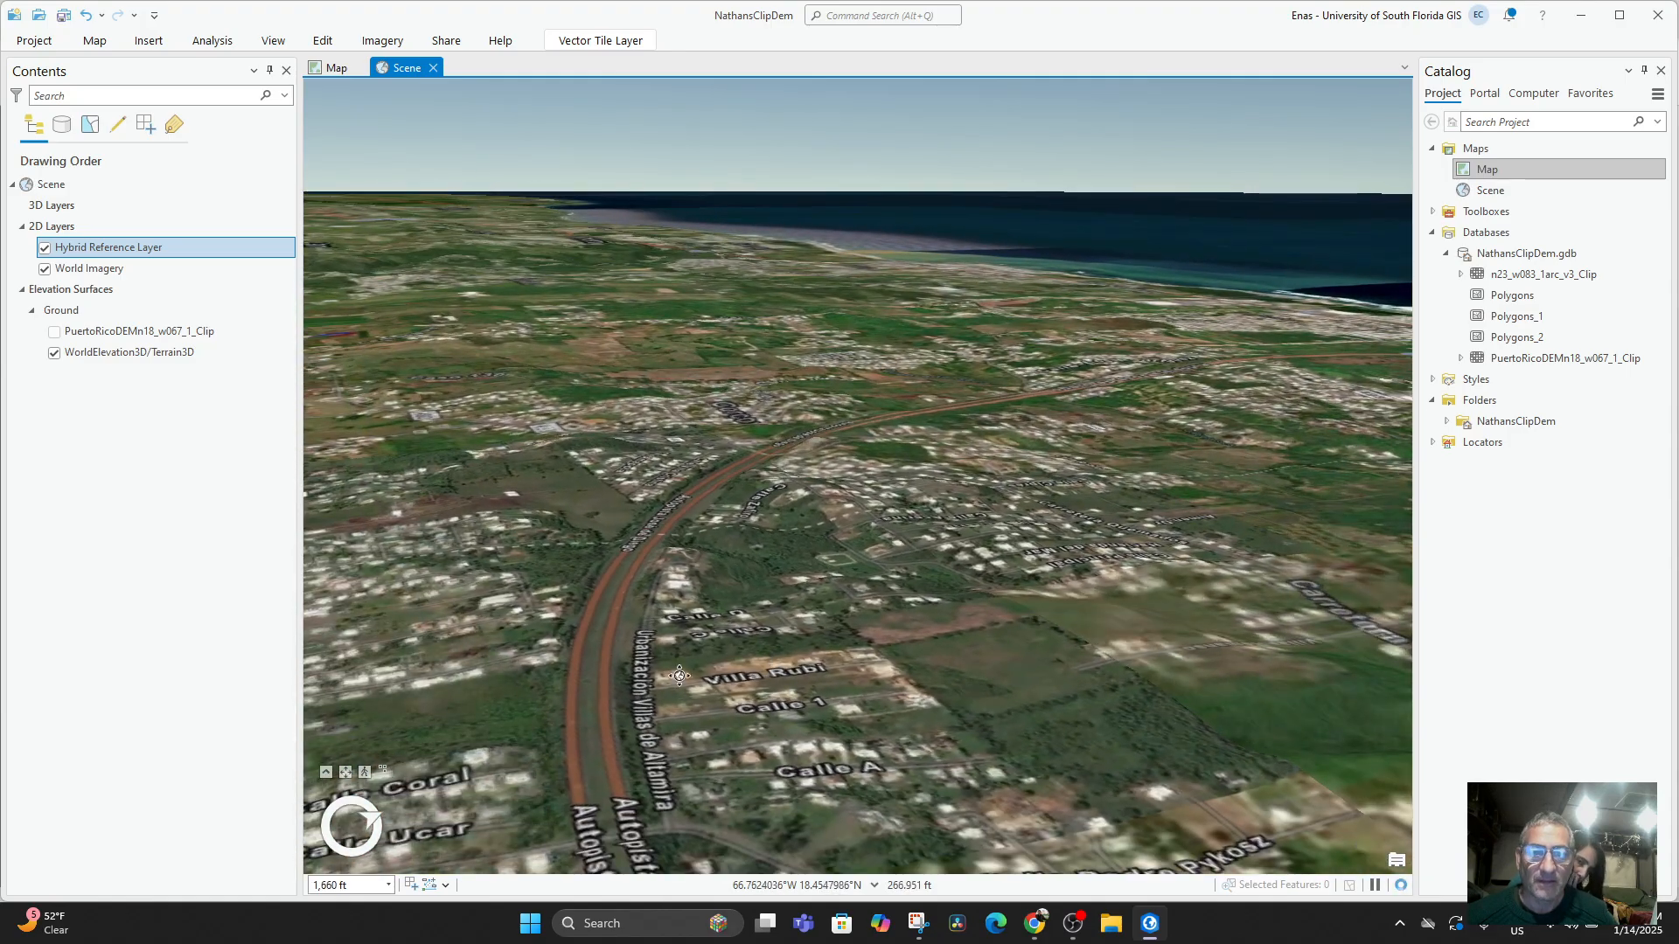
drag(680, 676, 717, 630)
drag(682, 719, 664, 784)
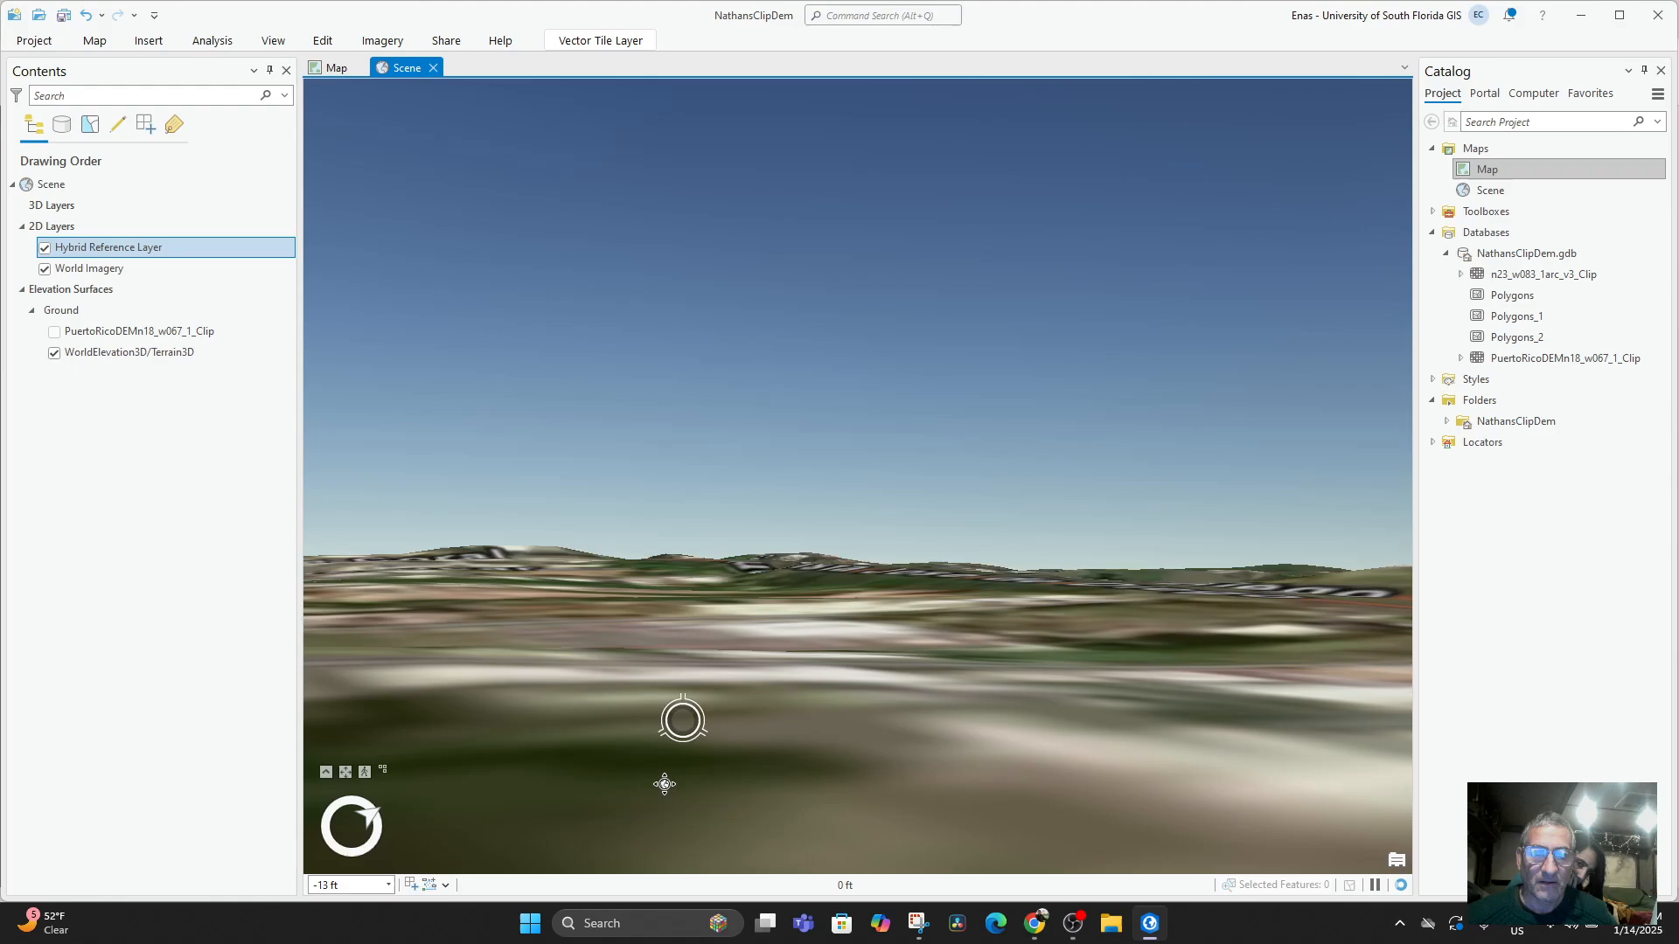
drag(784, 627, 809, 588)
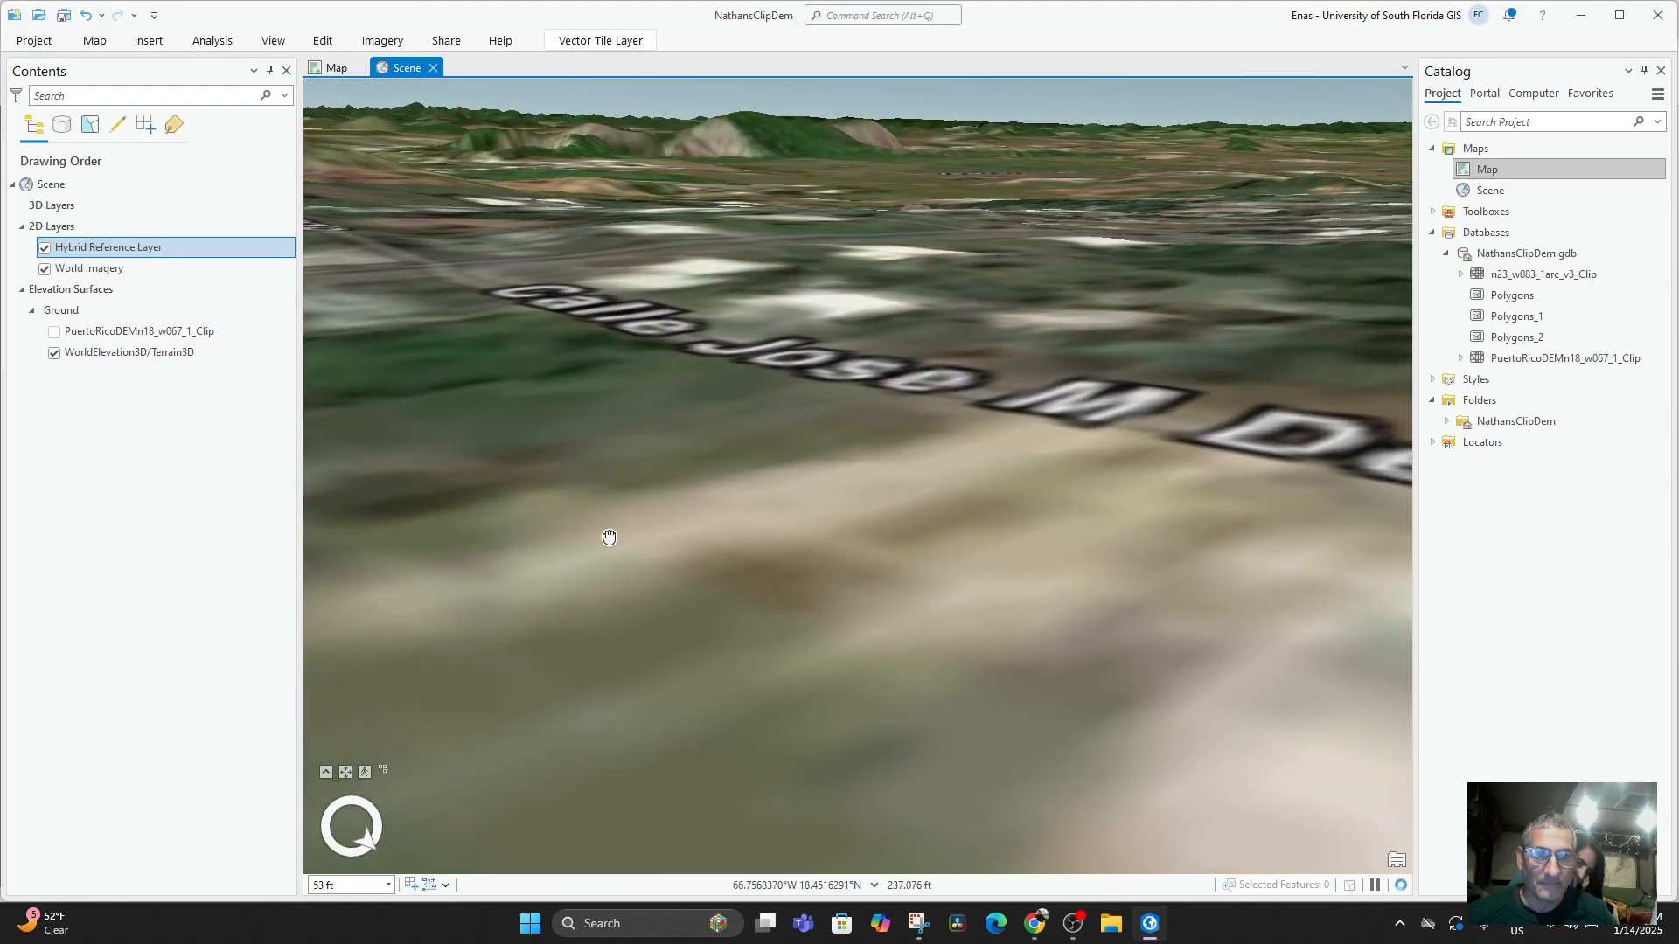
drag(869, 330, 969, 456)
scroll(969, 456, down, 2)
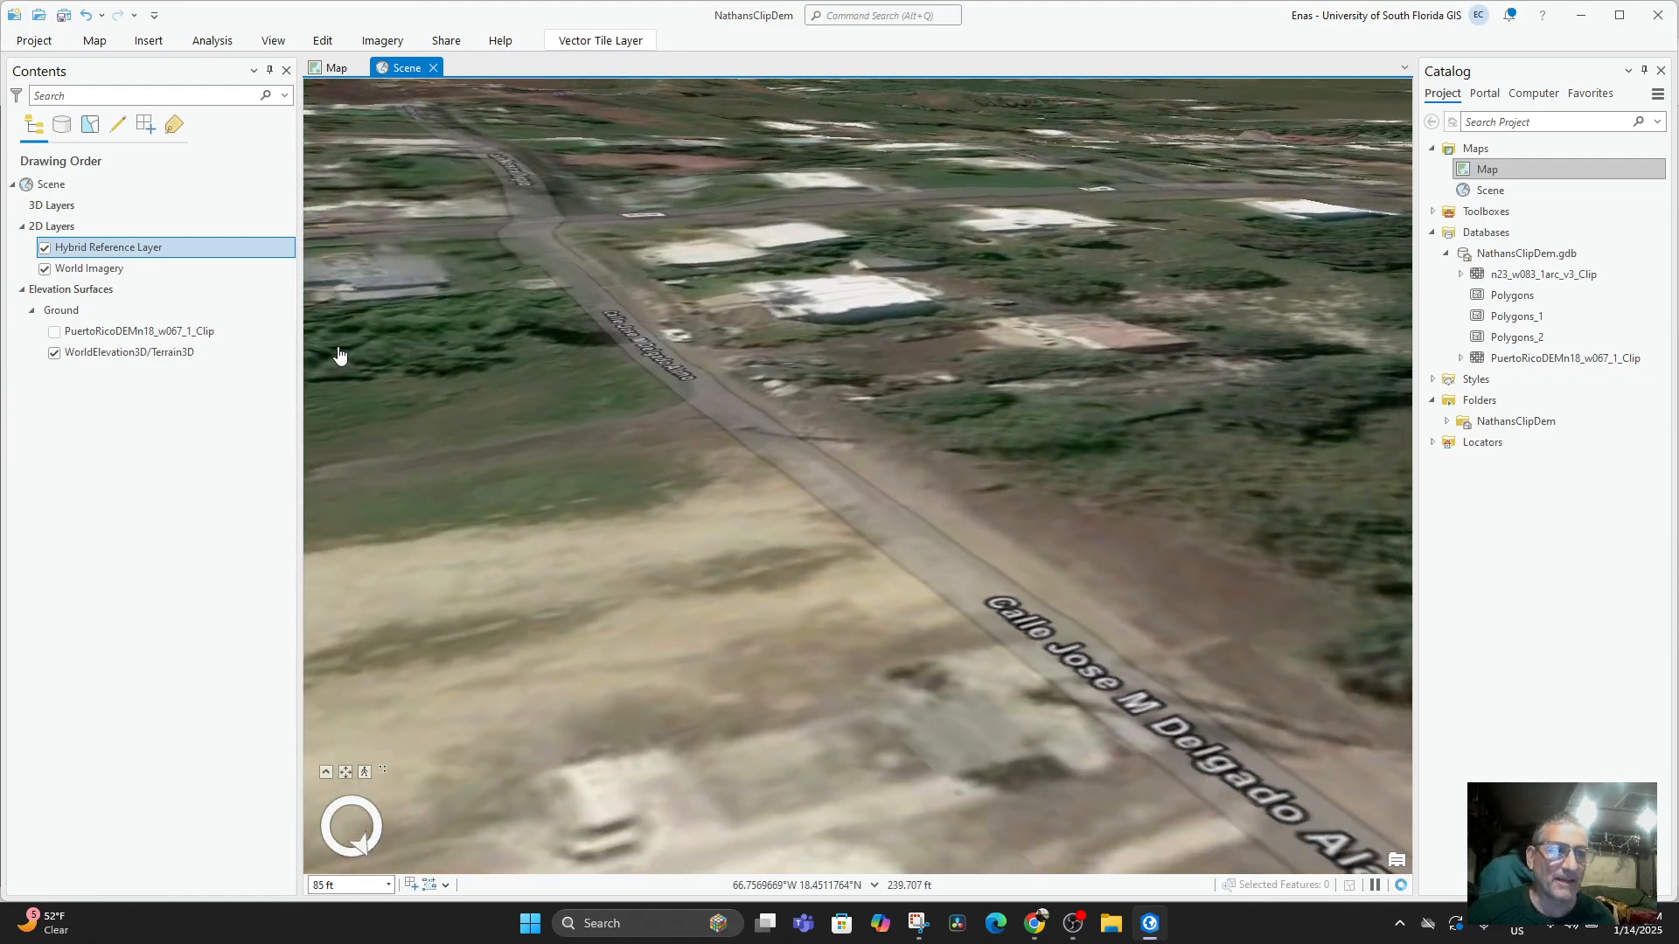
Turn the PuertoRicoDEMn18_w067_1_Clip ground source back on and turn WorldElevation3D/Terrain3D off.
click(54, 332)
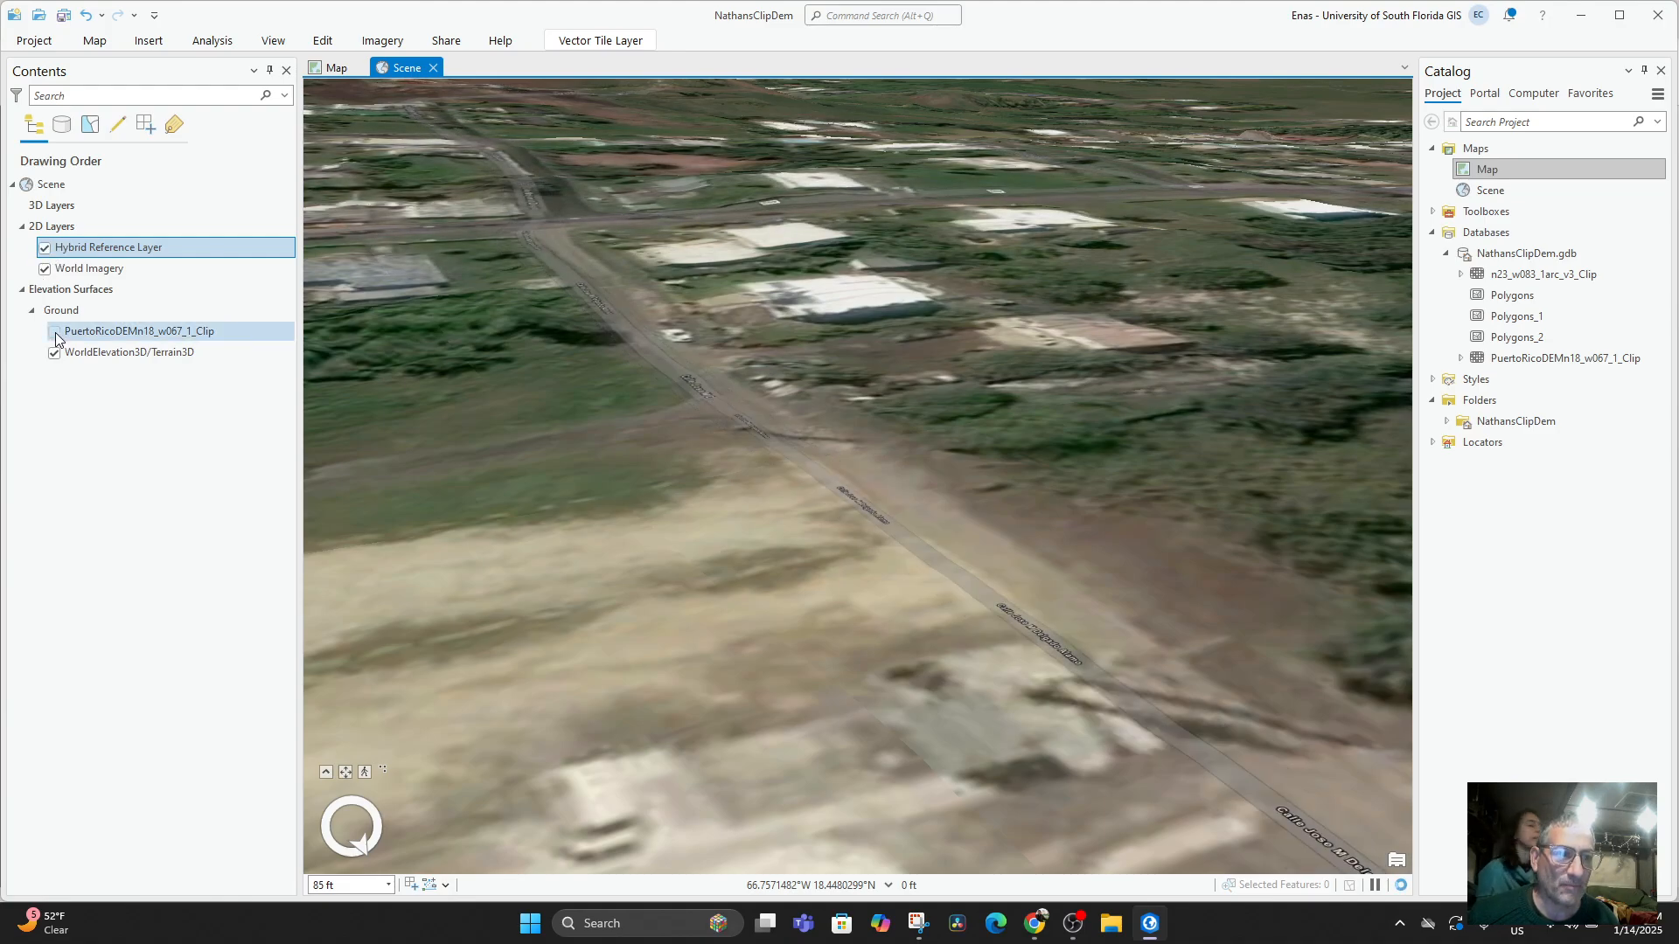
click(61, 355)
click(54, 353)
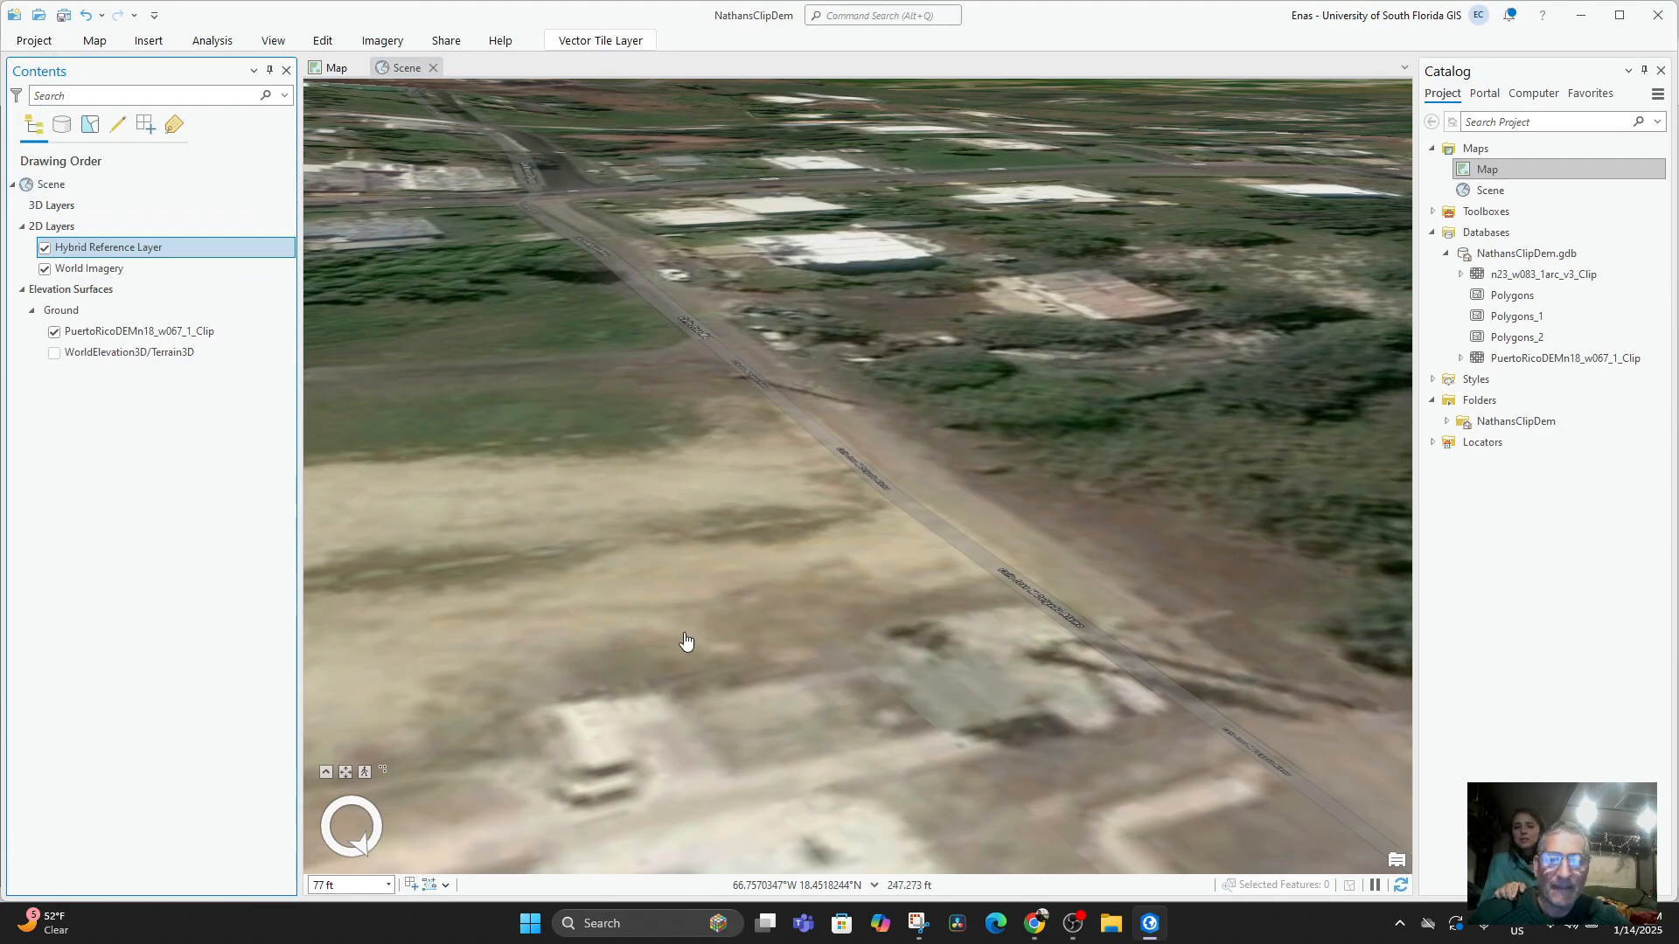
Inspect the imagery draped over the clipped DEM along its raised edge, around Carretera Quemados and toward the Arecibo coast.
drag(790, 418, 644, 382)
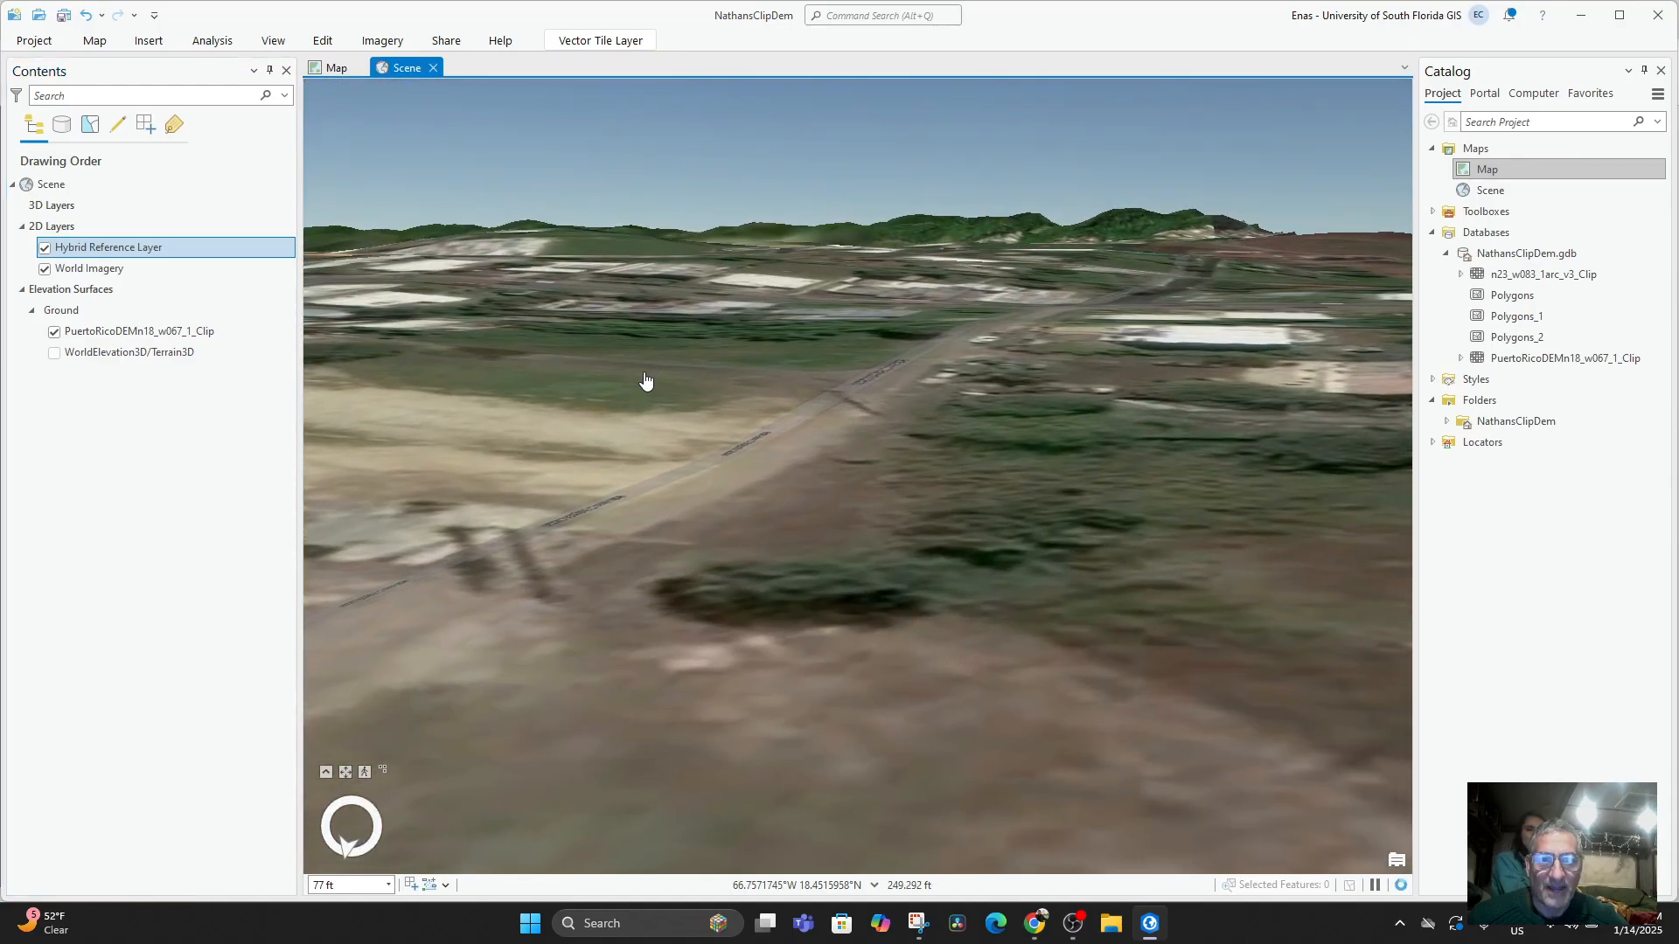
drag(774, 569, 875, 420)
drag(949, 321, 826, 400)
scroll(827, 401, down, 10)
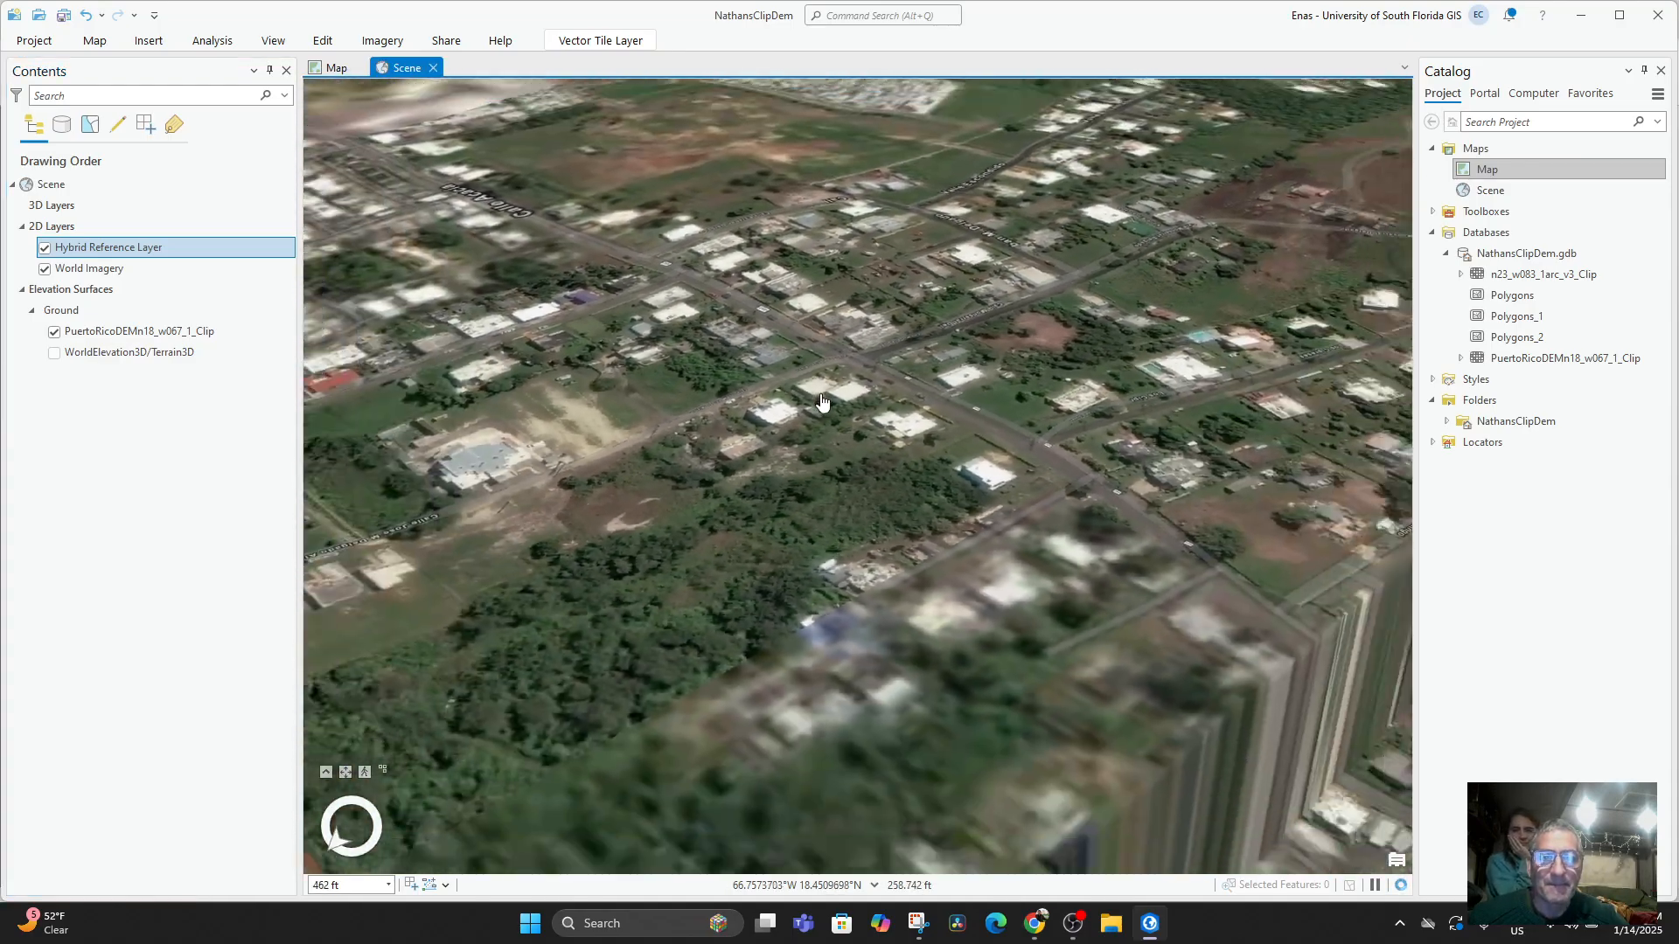
drag(943, 471, 1176, 372)
drag(822, 577, 1145, 424)
mouse_move(762, 470)
mouse_down()
mouse_move(660, 446)
mouse_move(1179, 461)
mouse_up()
scroll(805, 558, up, 5)
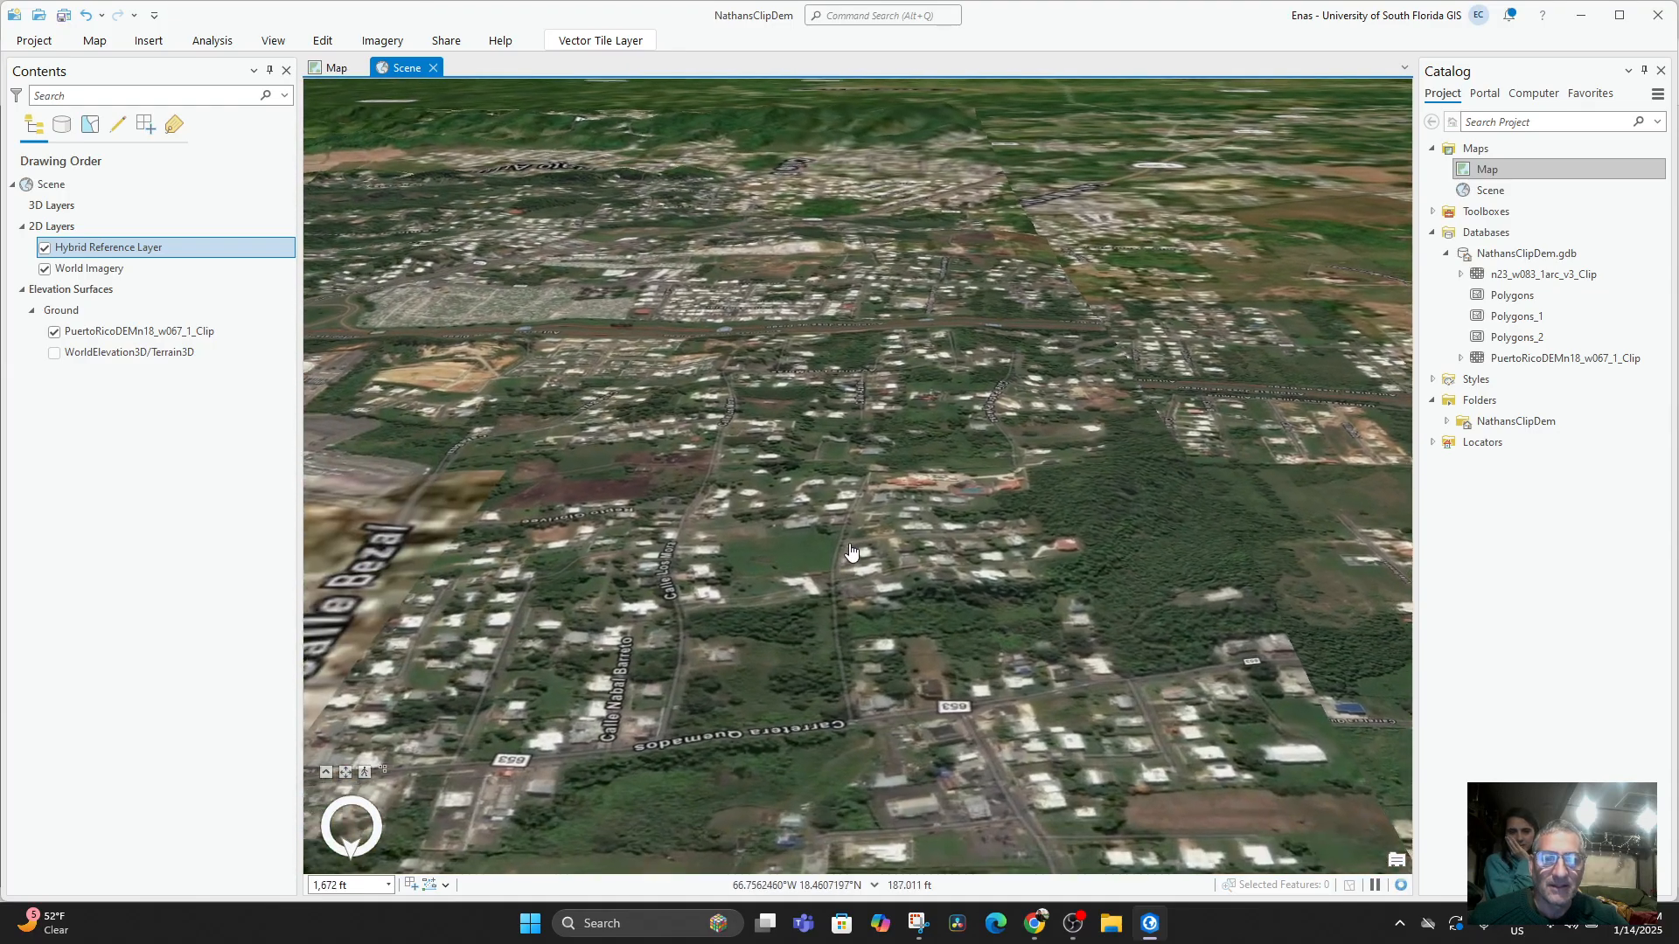
mouse_move(798, 556)
mouse_down()
mouse_move(807, 480)
mouse_move(865, 452)
mouse_move(798, 557)
mouse_move(633, 536)
mouse_move(627, 499)
mouse_up()
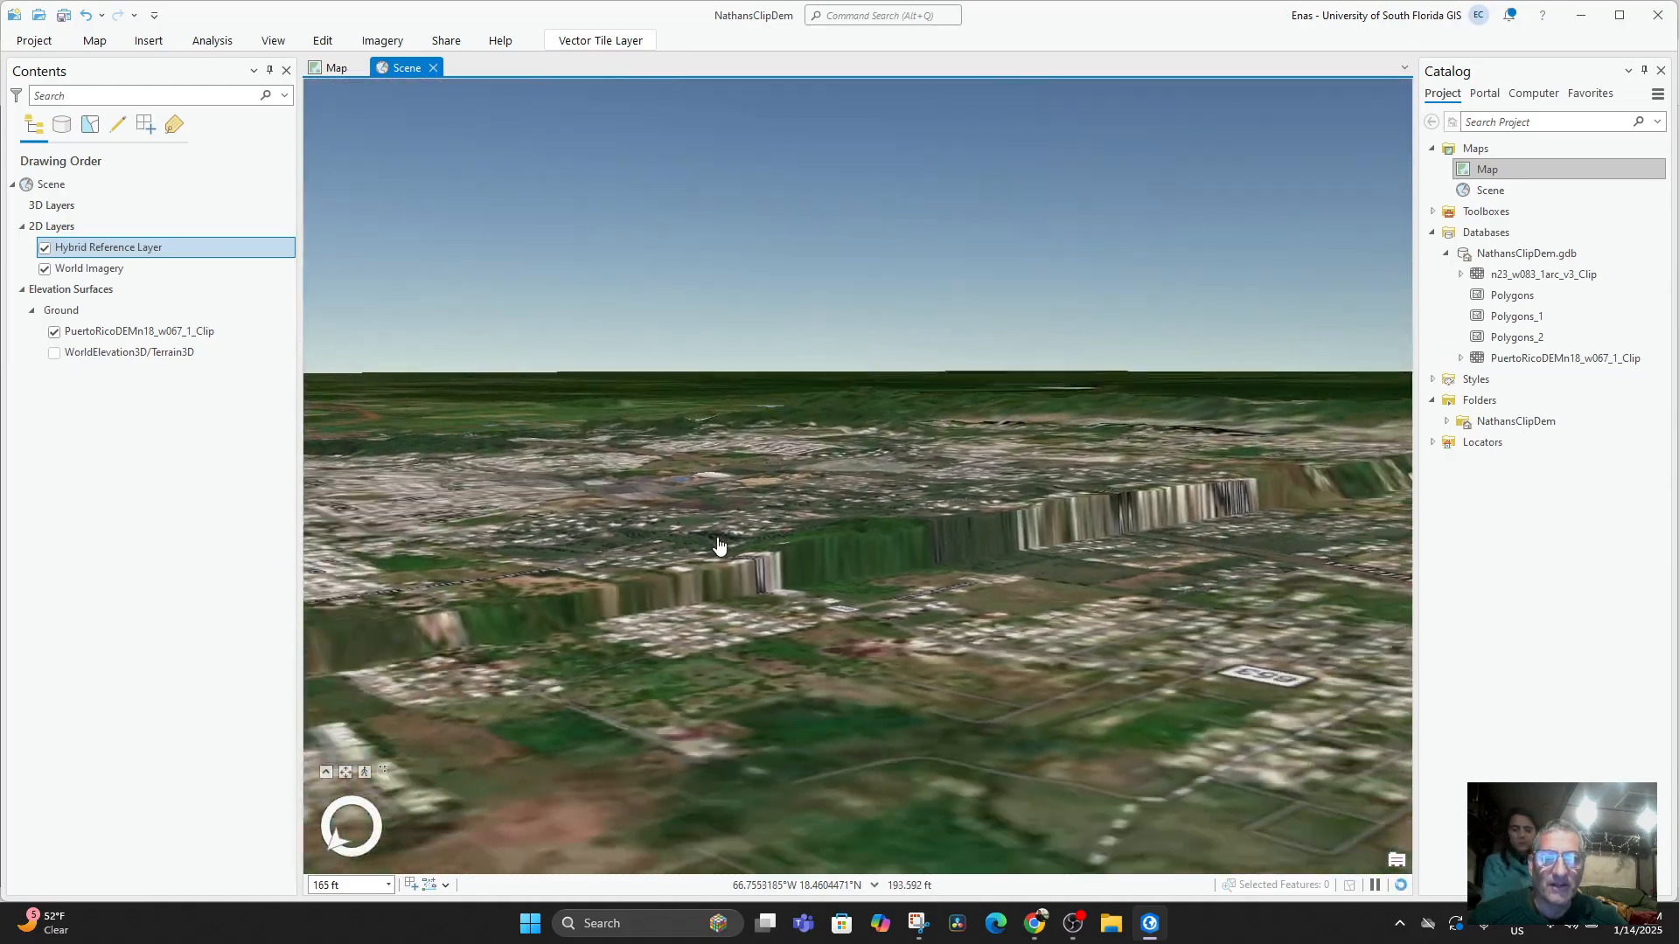
mouse_move(817, 585)
mouse_down()
mouse_move(1032, 639)
mouse_move(1041, 656)
mouse_up()
drag(836, 525, 1055, 660)
scroll(683, 702, up, 5)
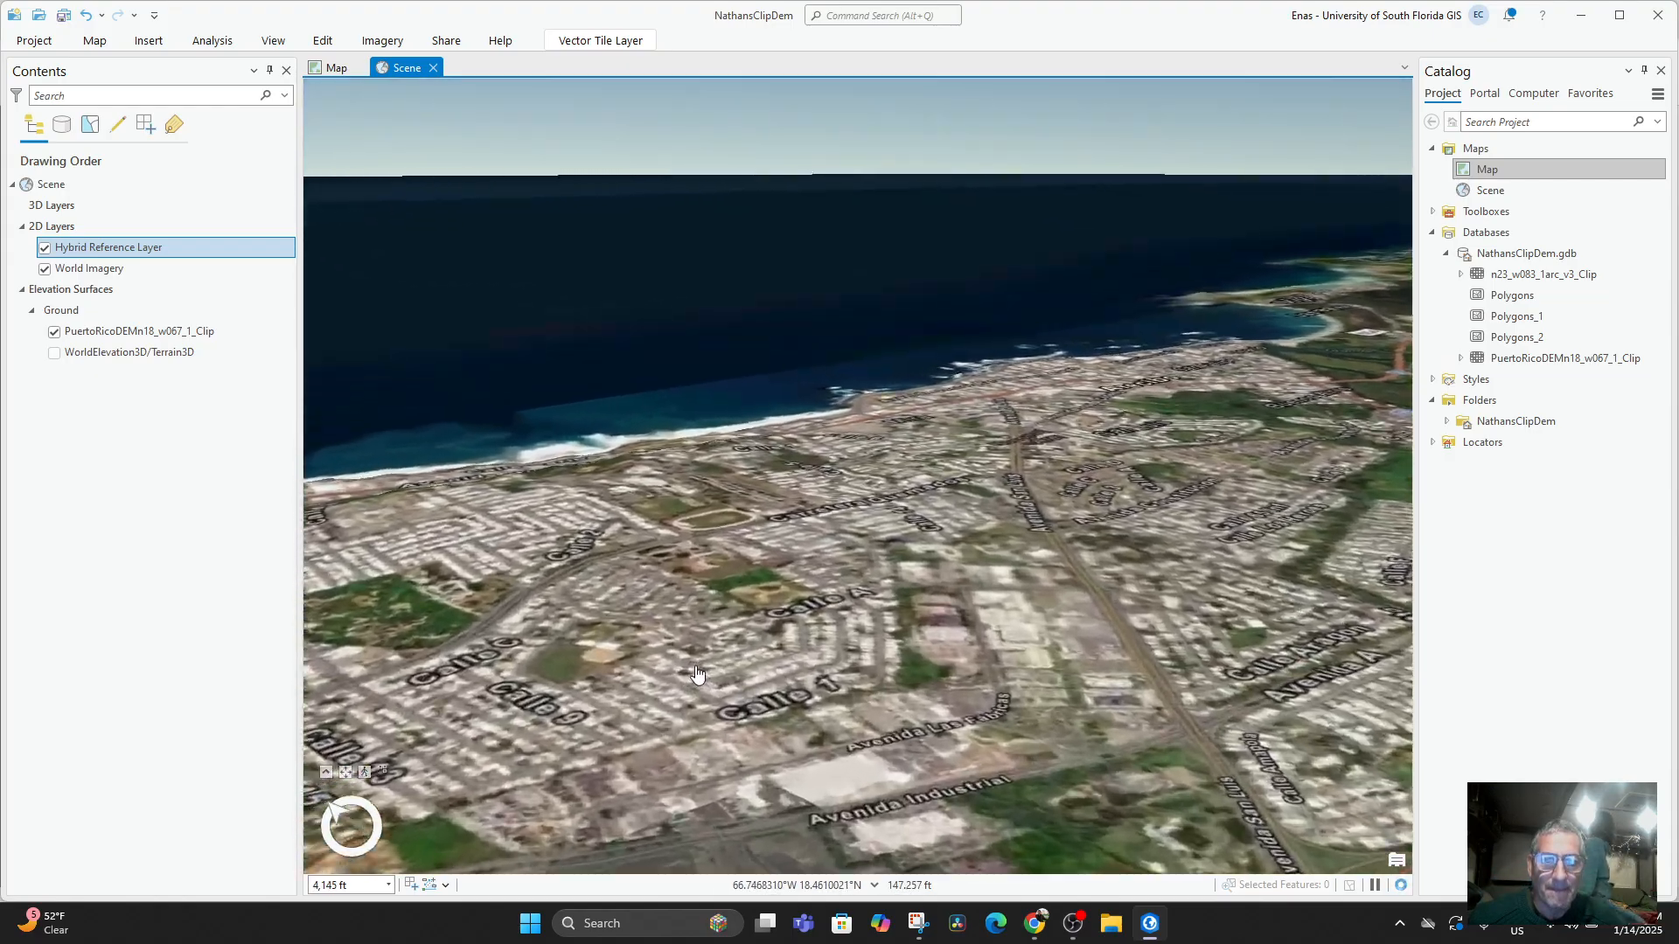
scroll(663, 608, down, 3)
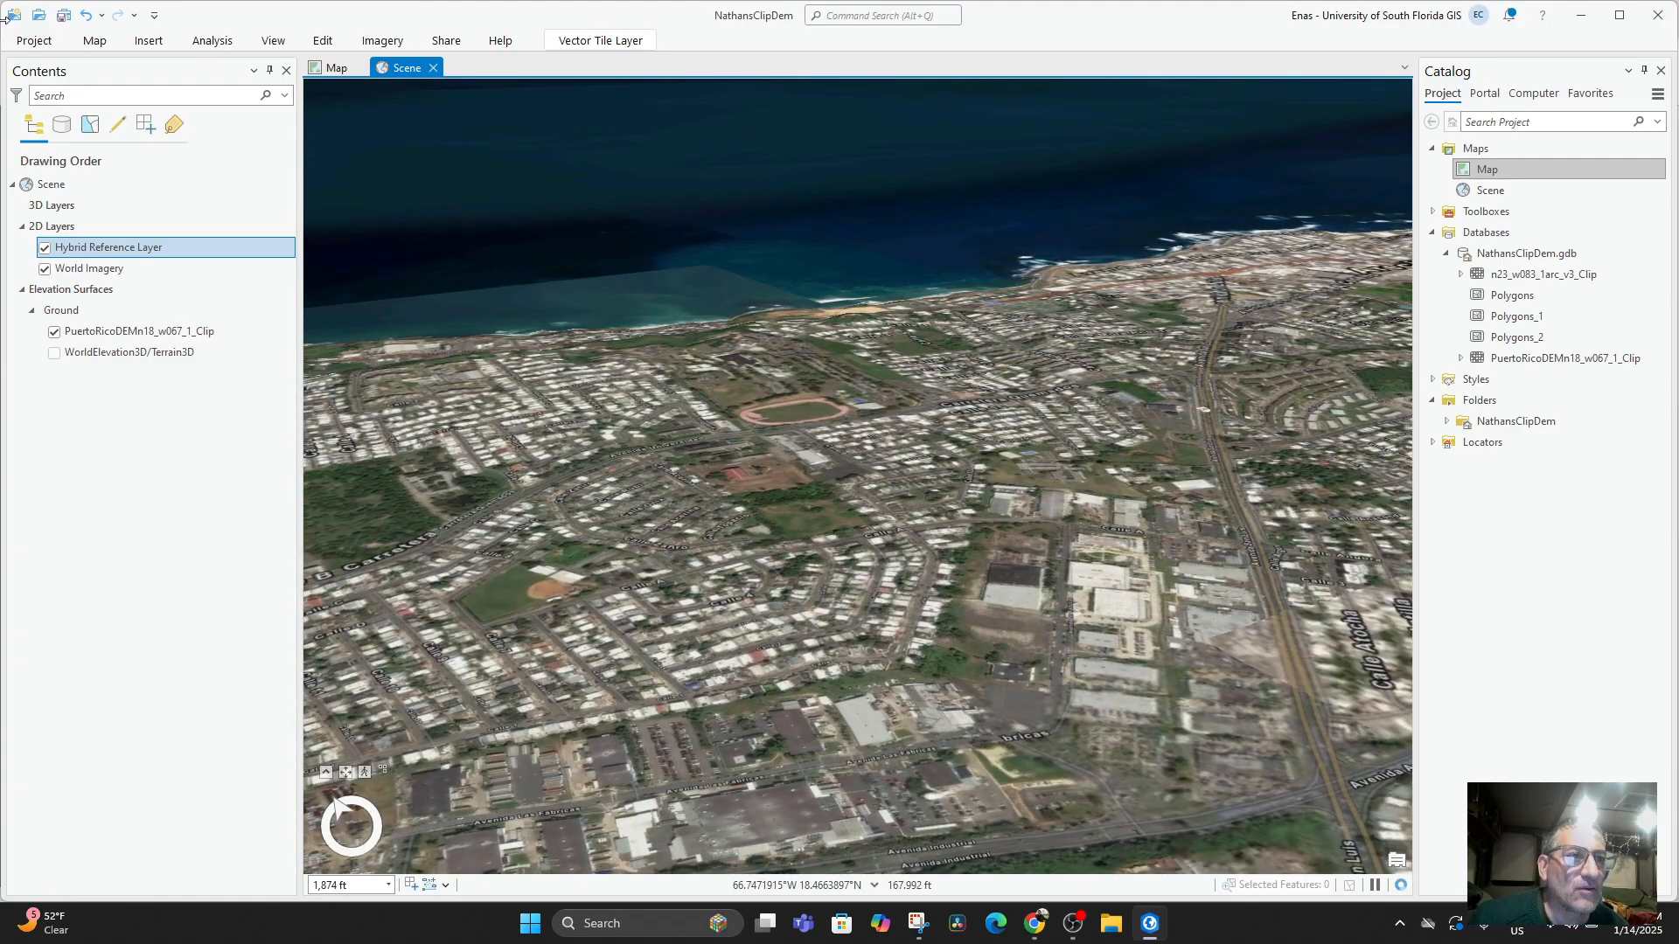
click(95, 41)
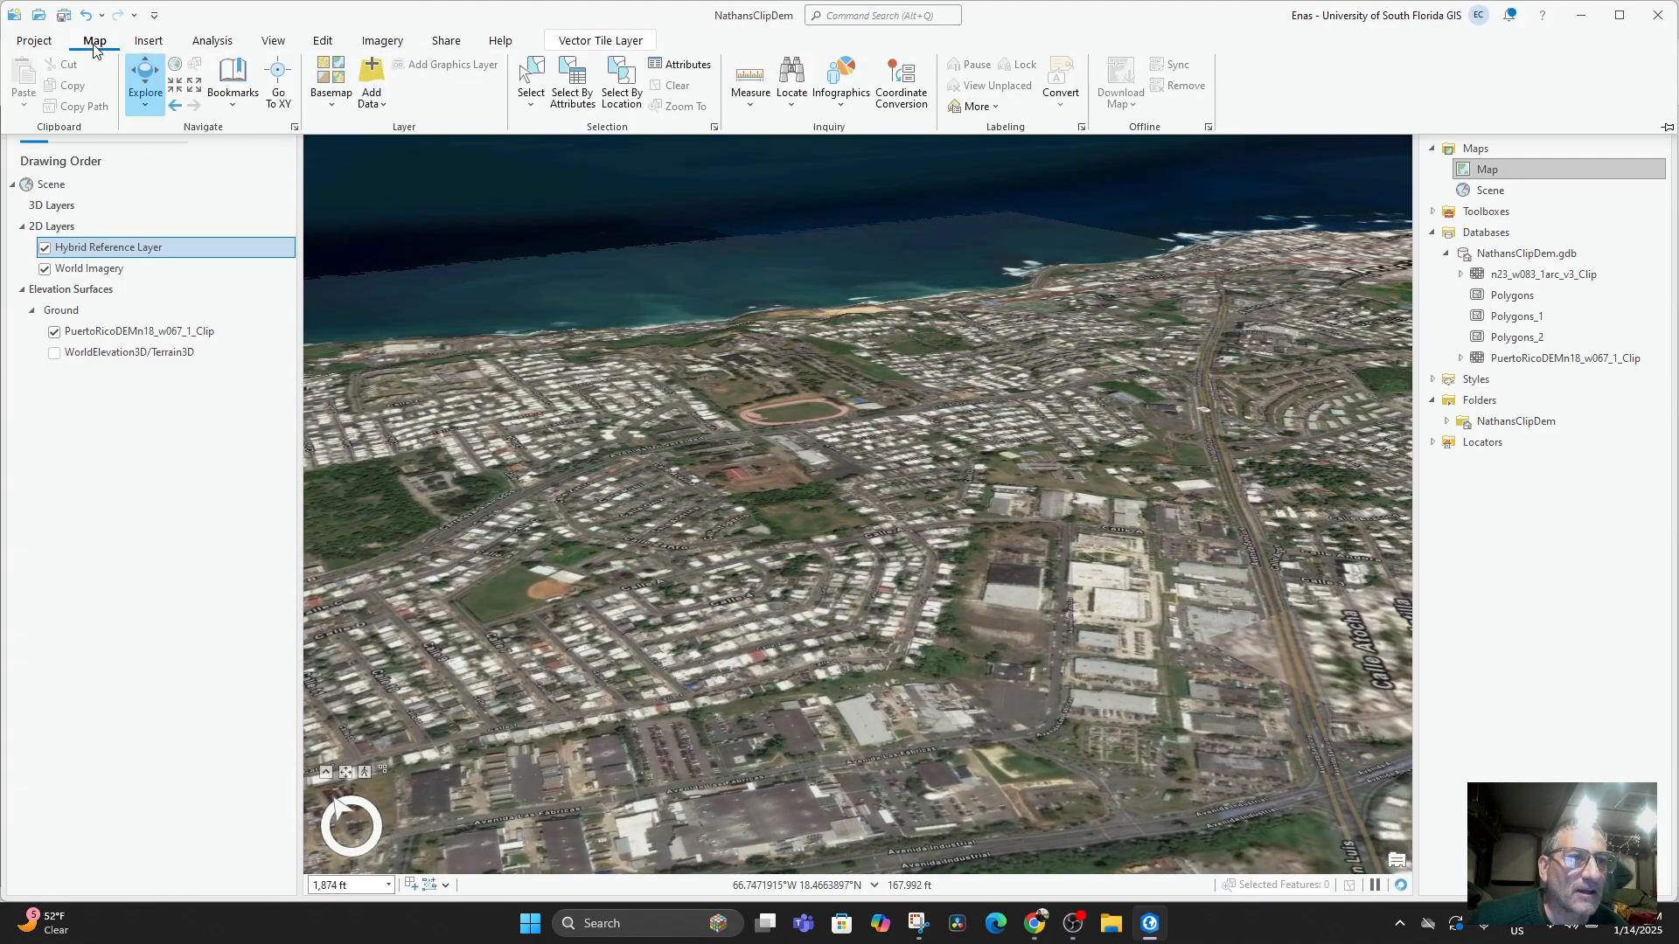
click(37, 42)
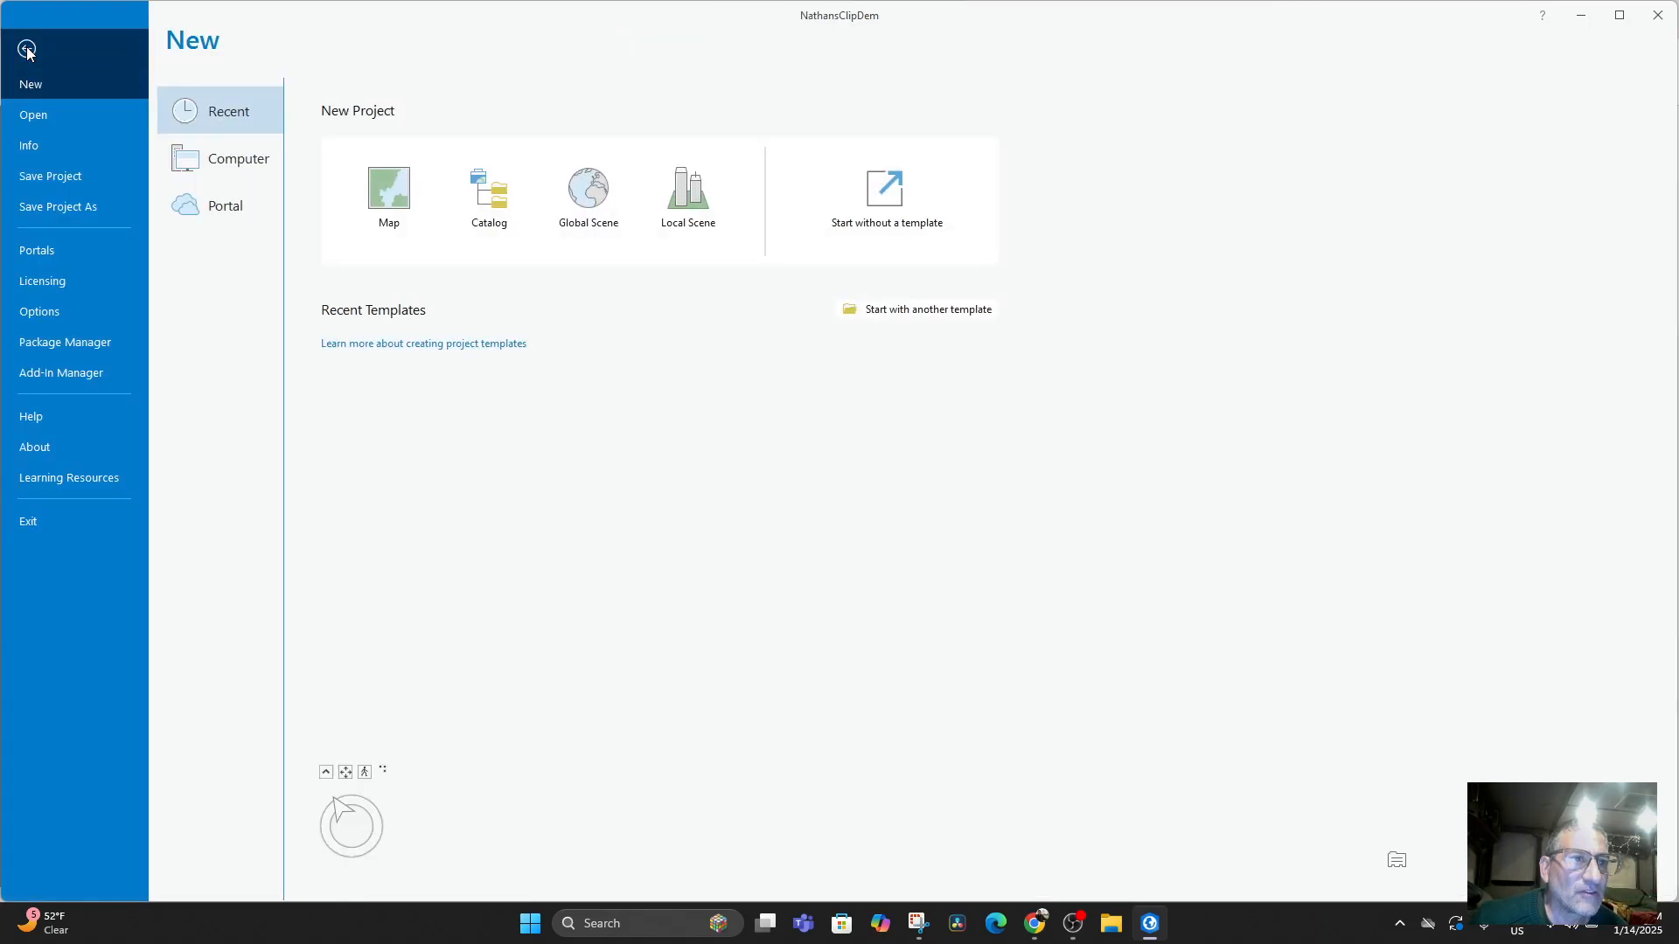
click(18, 54)
click(65, 229)
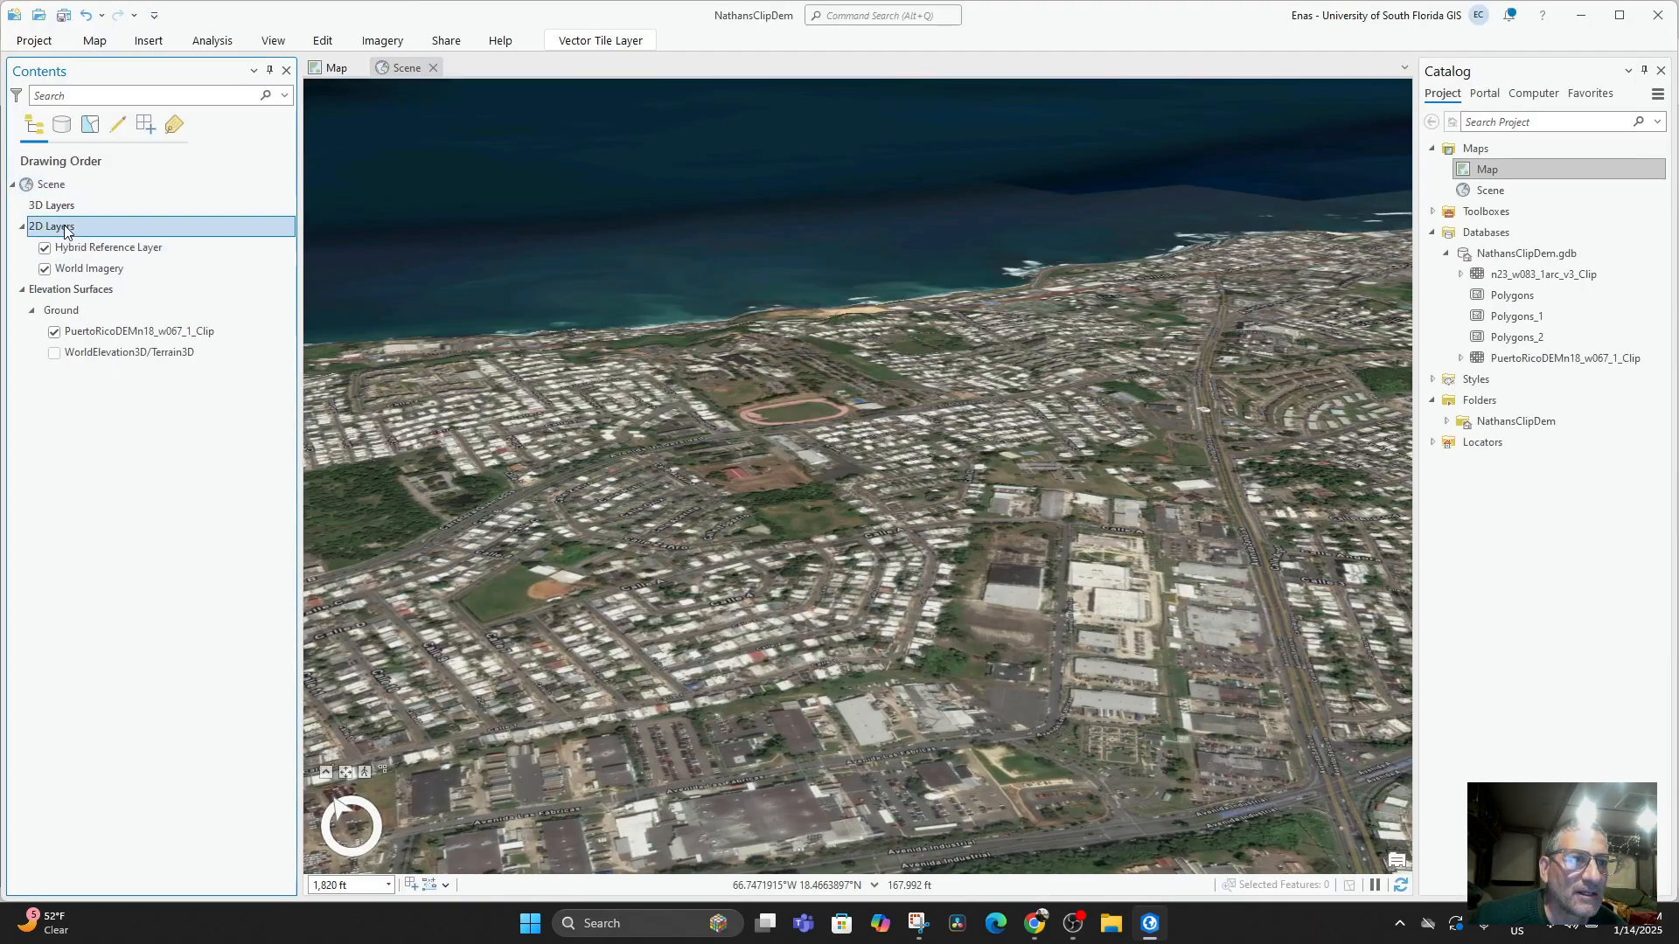
click(95, 41)
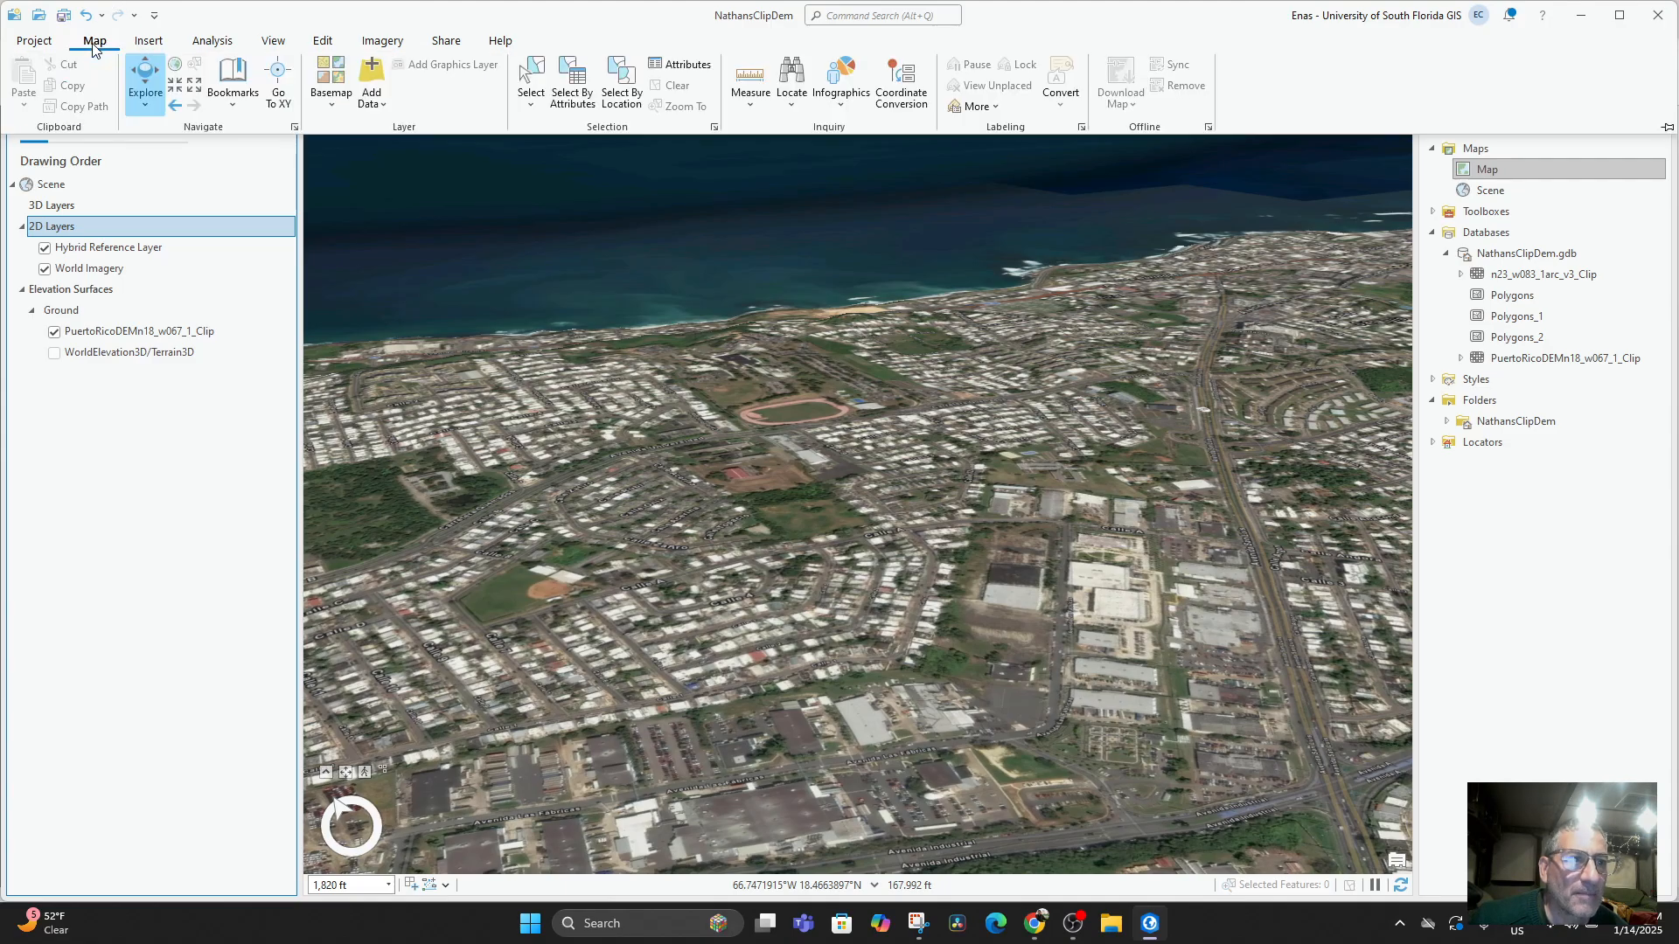
click(1499, 151)
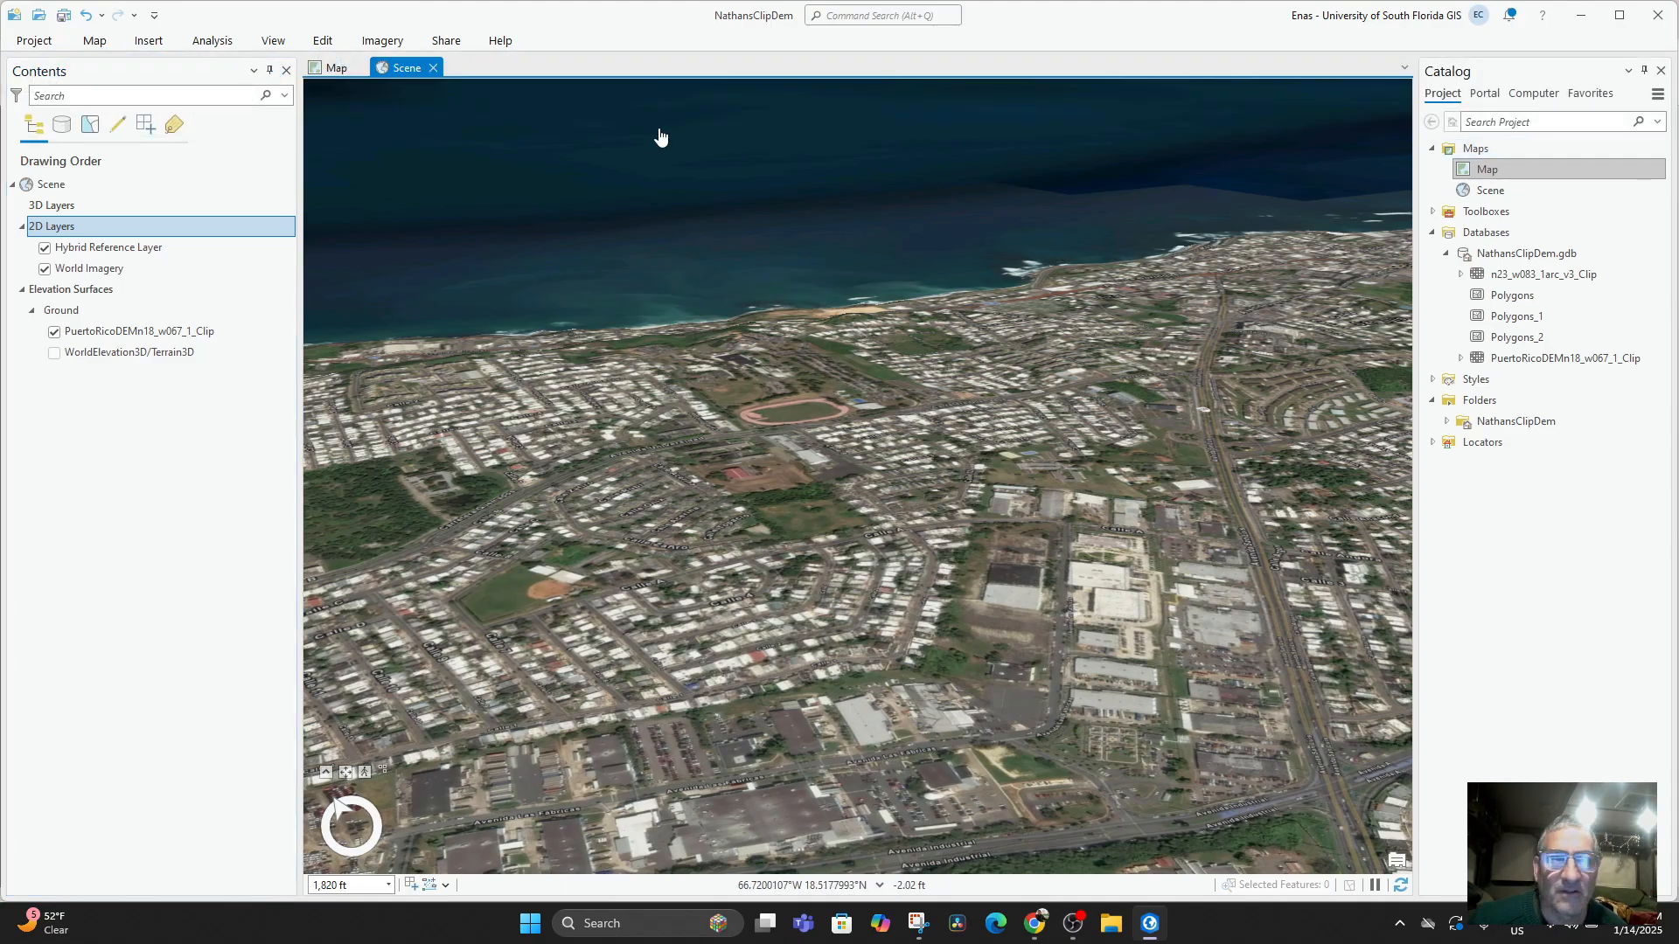
Compare the clipped DEM in the 2D Map view with the same Arecibo area in the 3D Scene view.
click(337, 68)
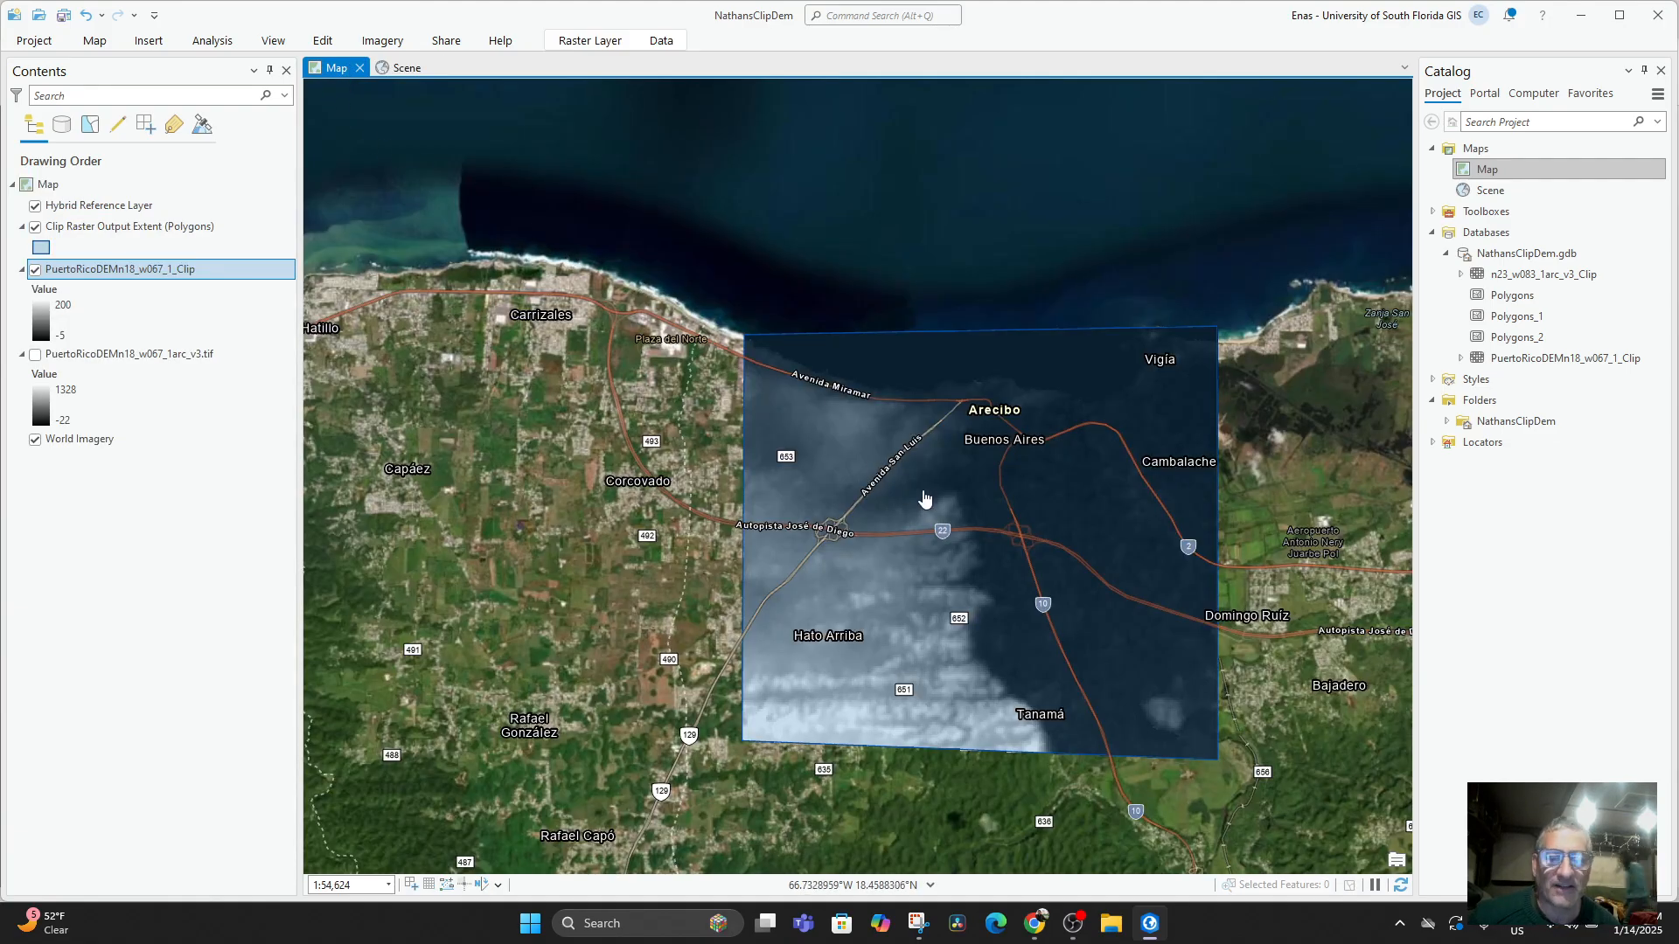
scroll(924, 499, up, 3)
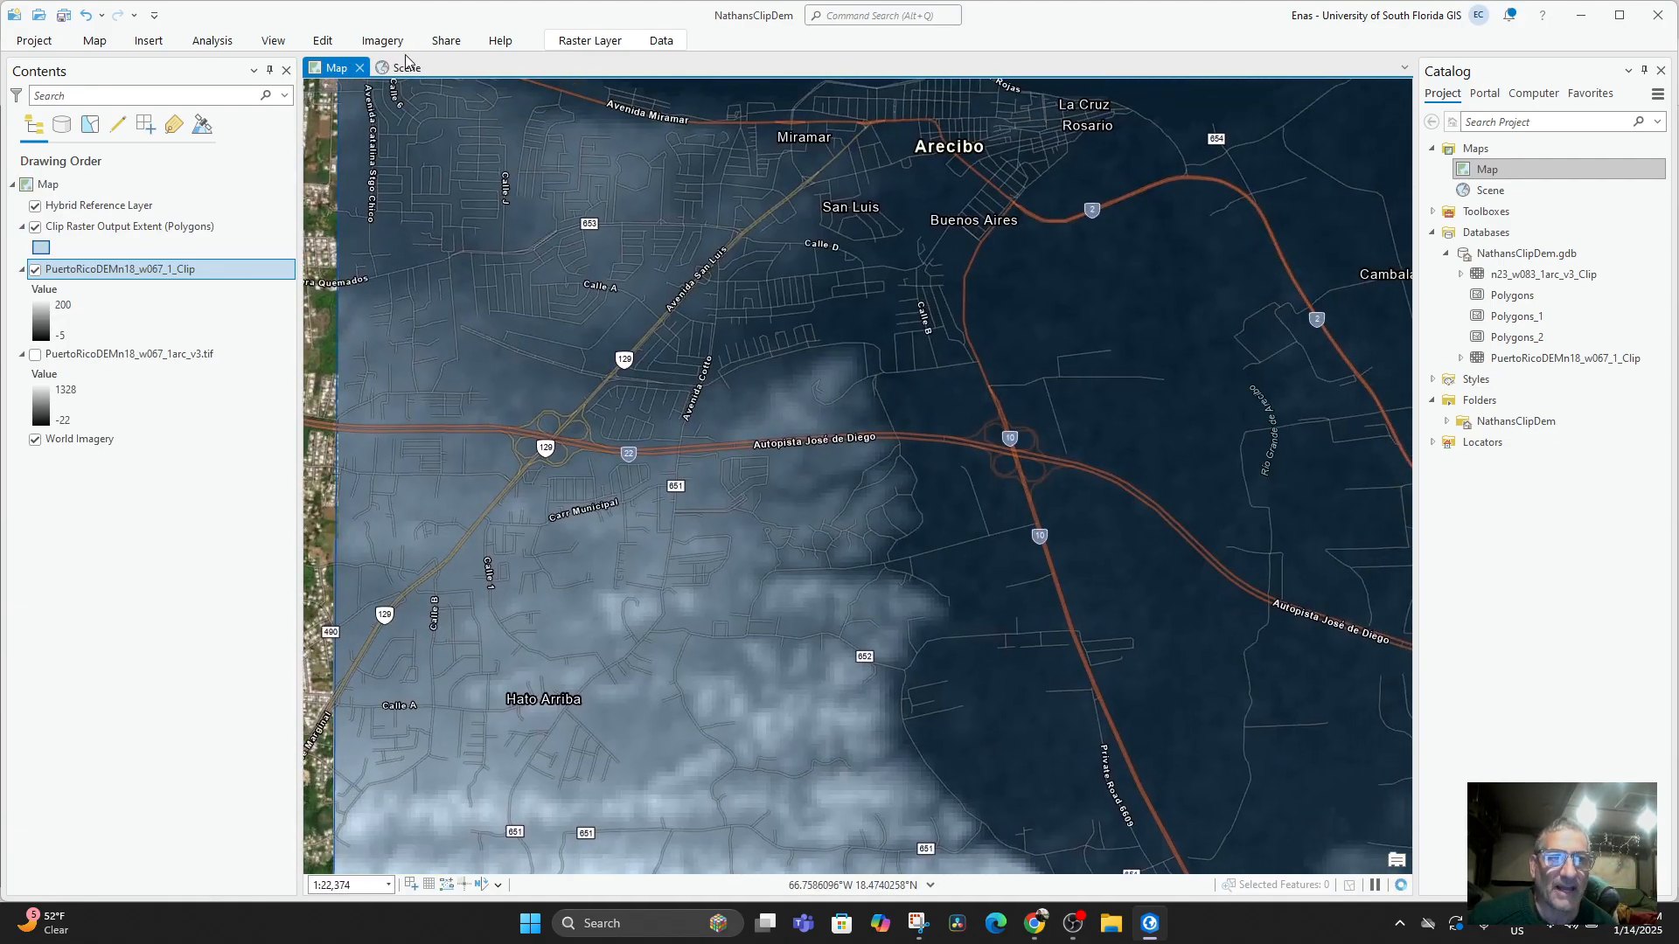
click(401, 68)
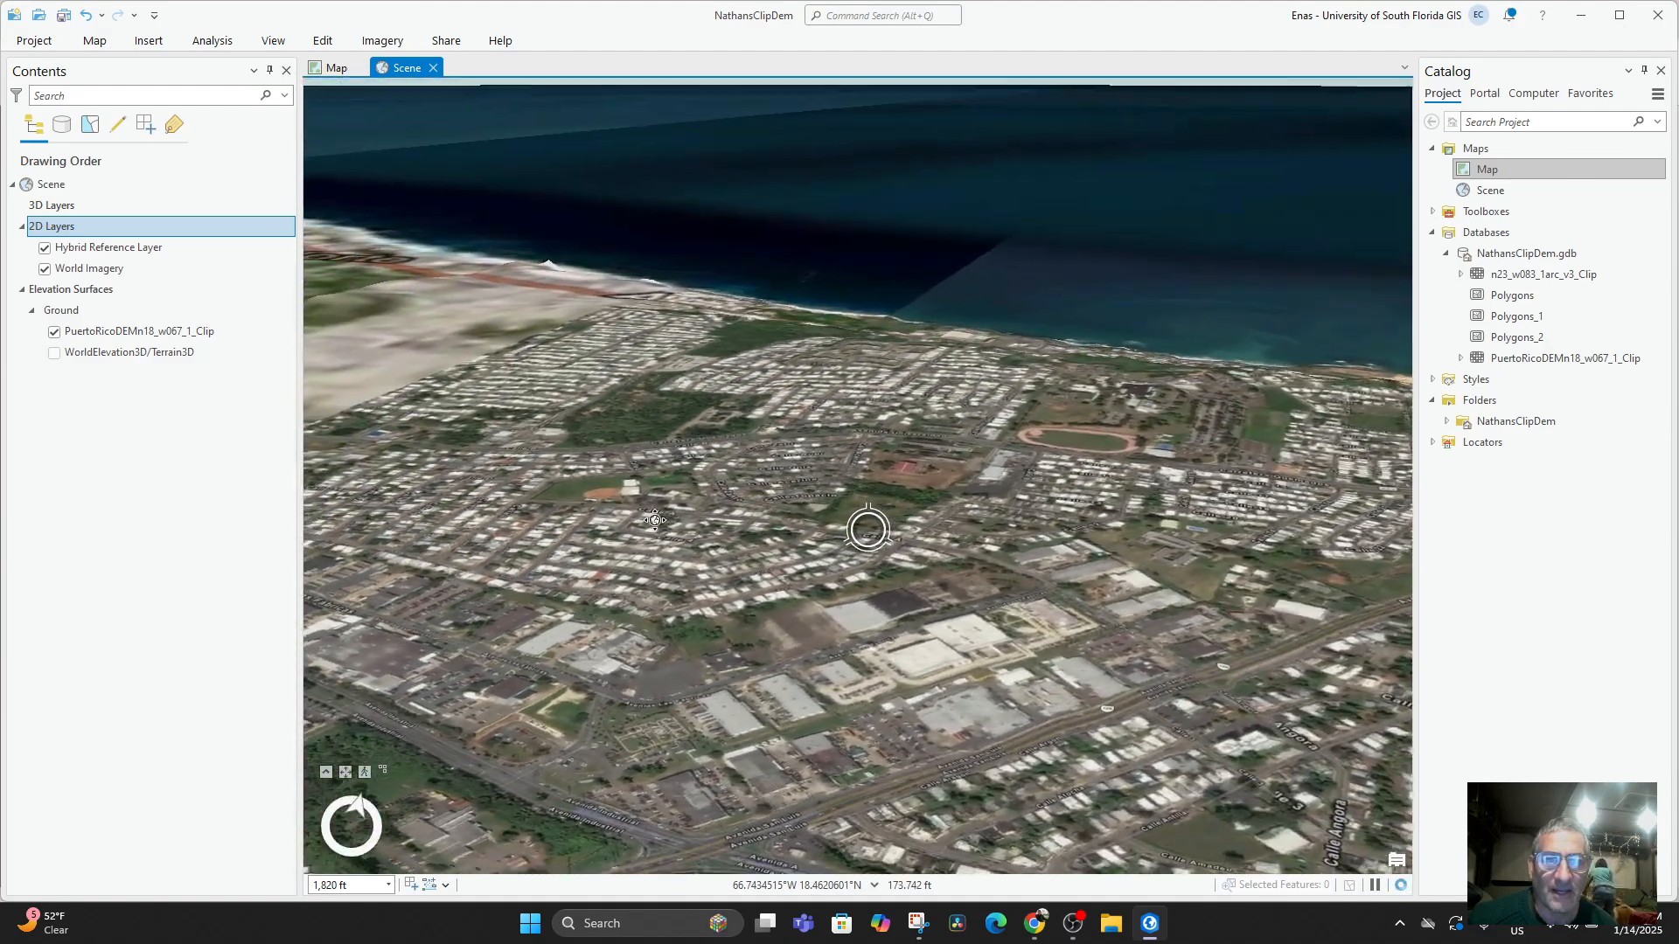
drag(655, 520, 662, 515)
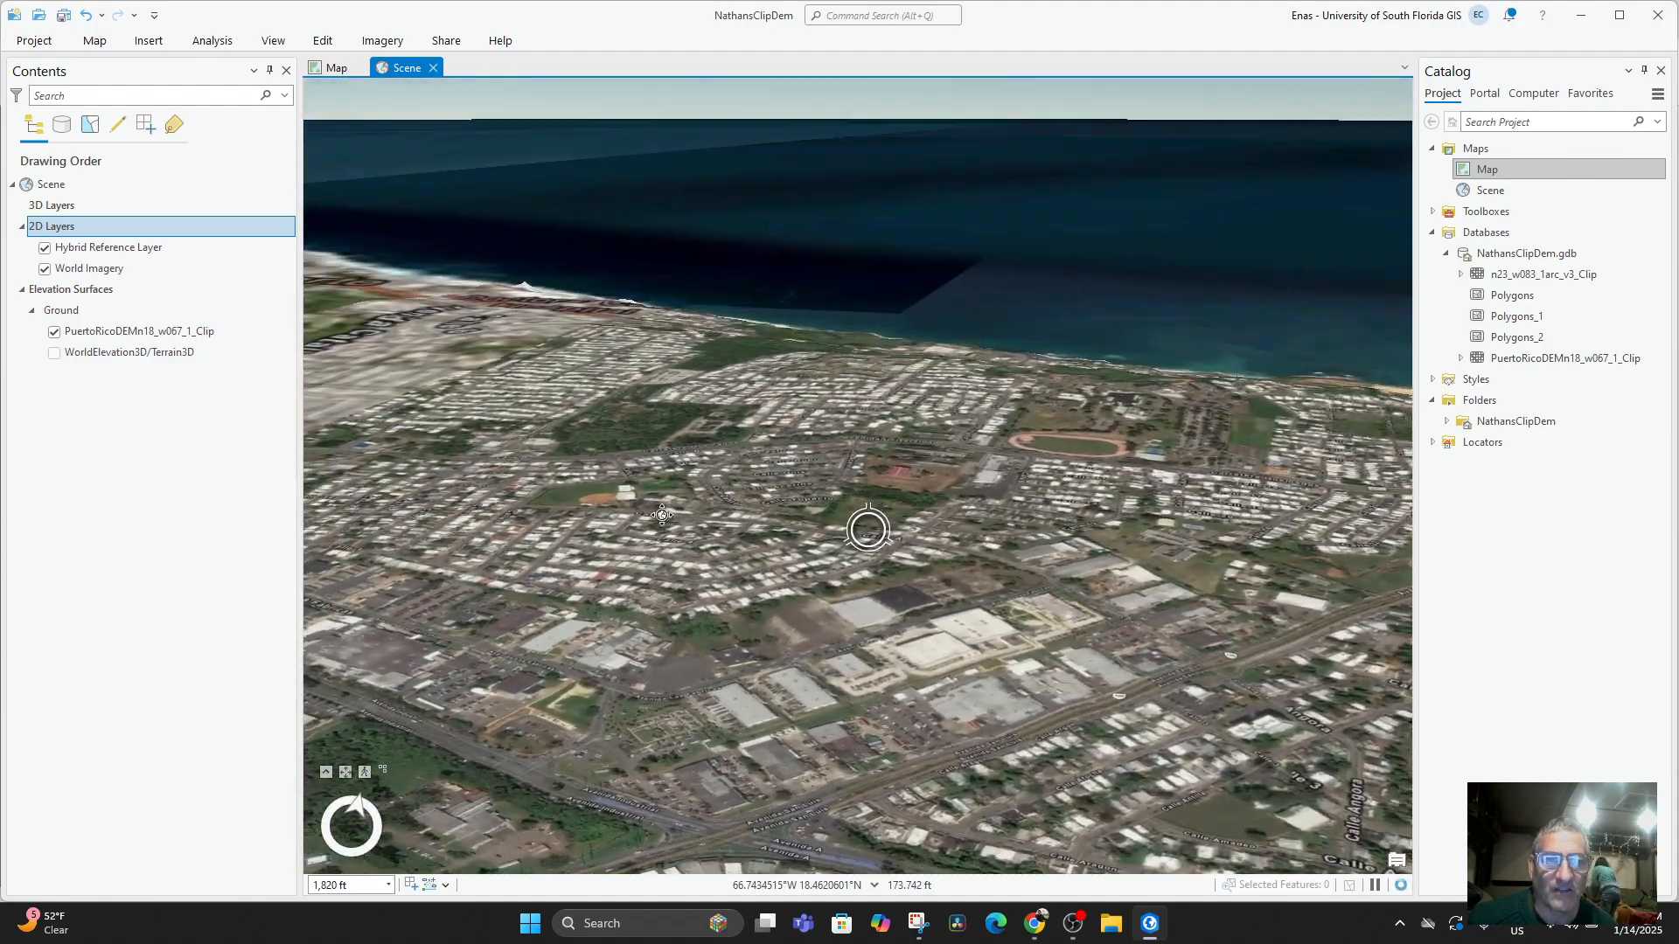
click(336, 68)
click(400, 70)
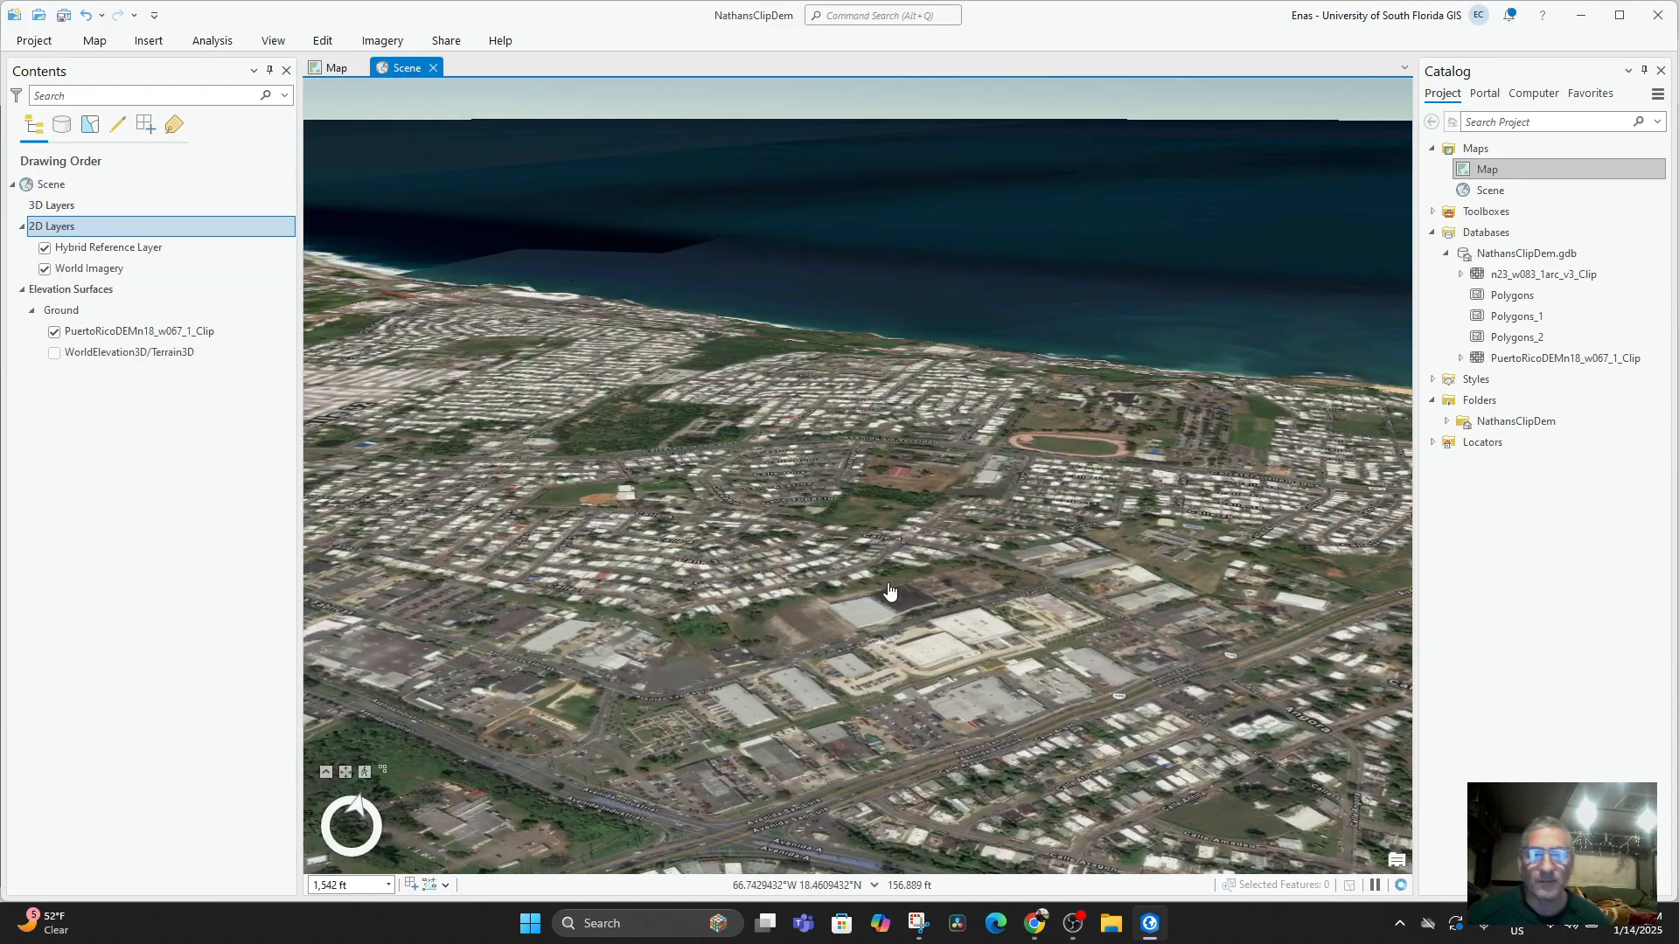